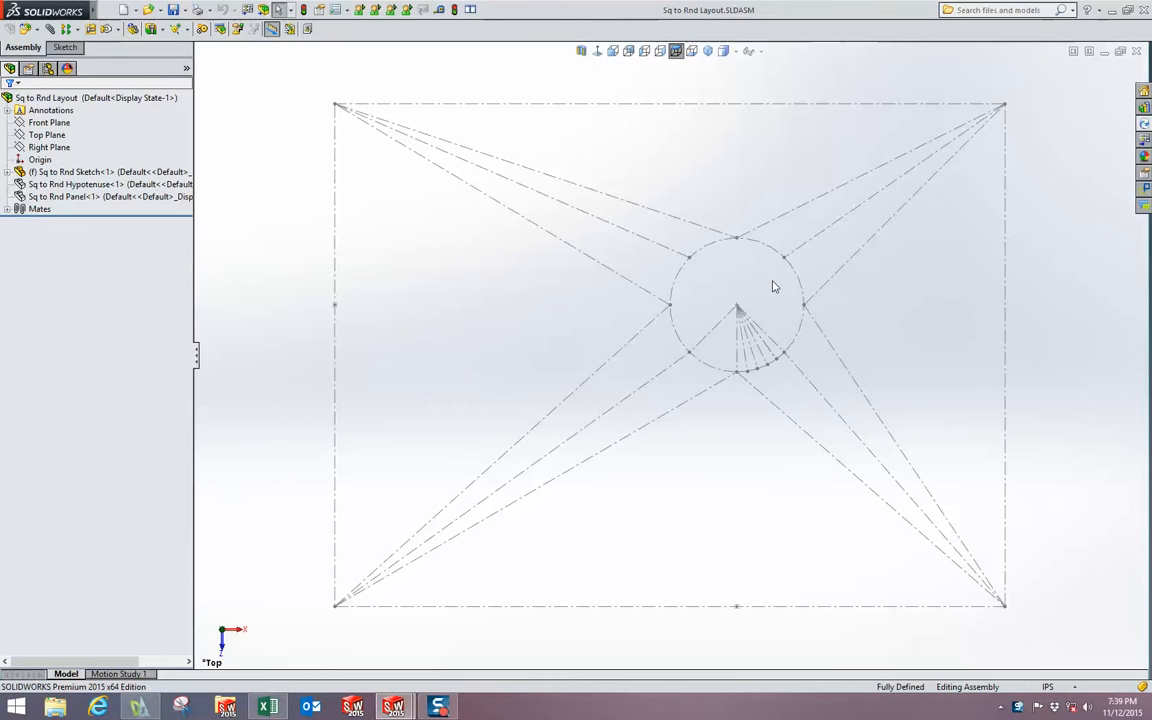
- Open the Sq to Rnd Sketch component from the assembly as its own part
{"action": "scroll", "coordinate": [775, 295], "scroll_direction": "up", "scroll_amount": 2}
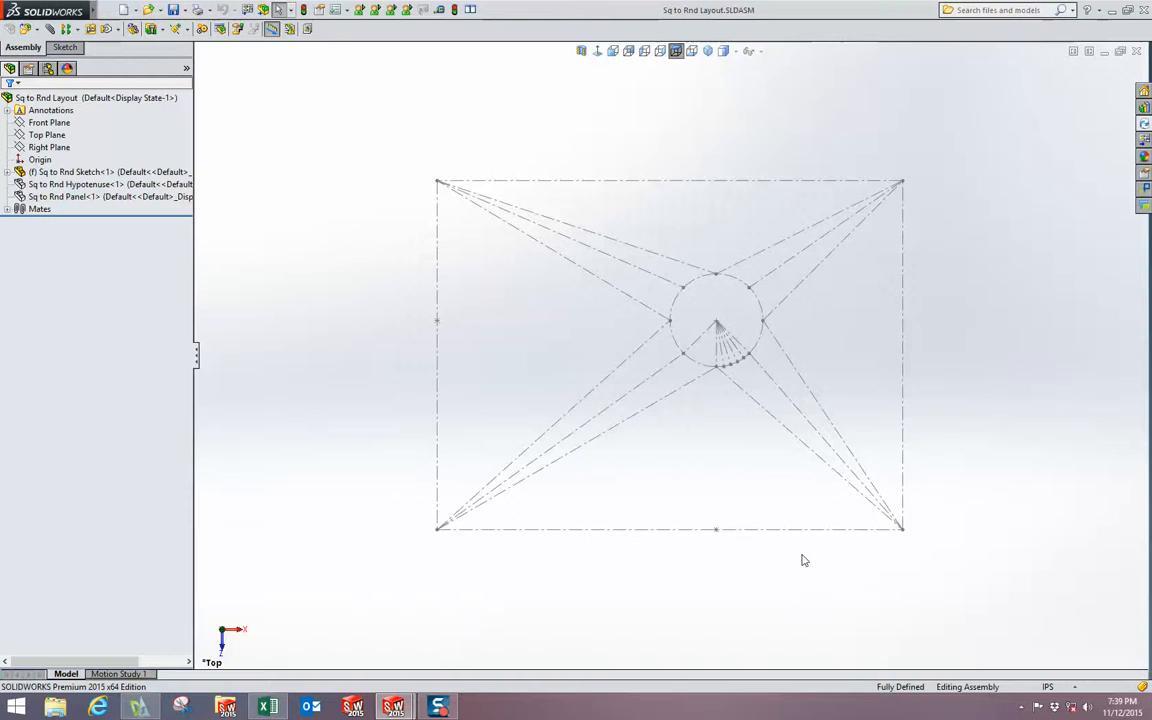
{"action": "mouse_move", "coordinate": [802, 558]}
{"action": "middle_mouse_down"}
{"action": "mouse_move", "coordinate": [802, 363]}
{"action": "mouse_move", "coordinate": [780, 300]}
{"action": "middle_mouse_up"}
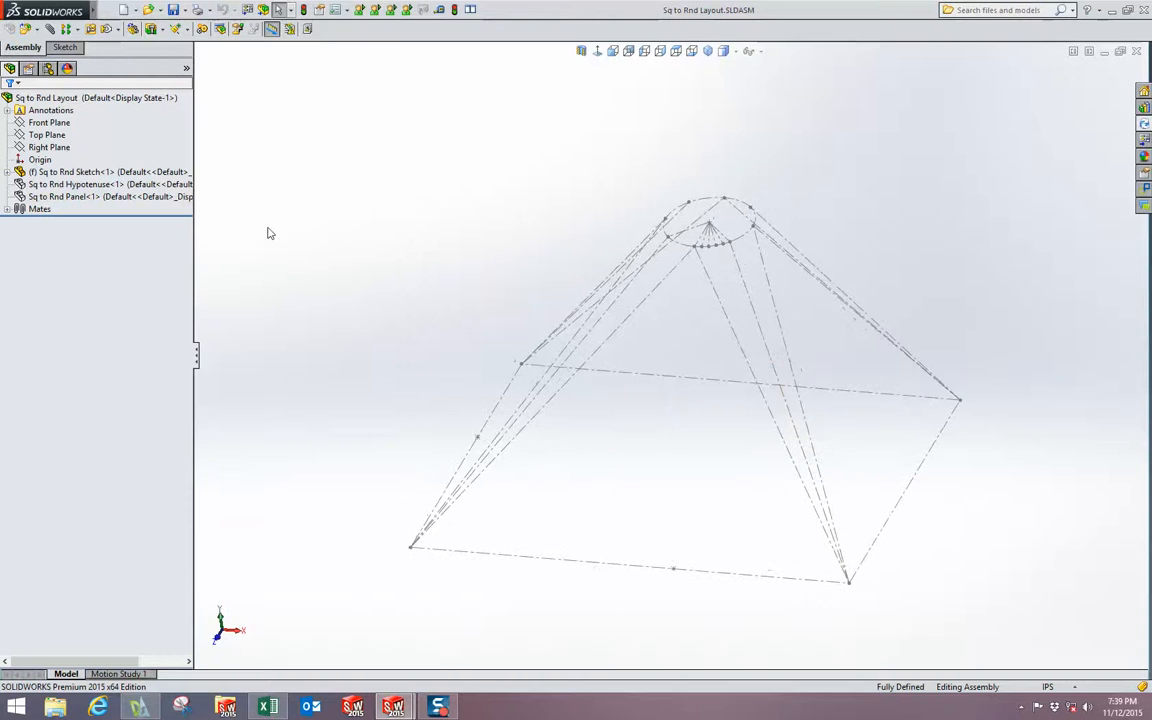
{"action": "left_click", "coordinate": [70, 172]}
{"action": "left_click", "coordinate": [150, 148]}
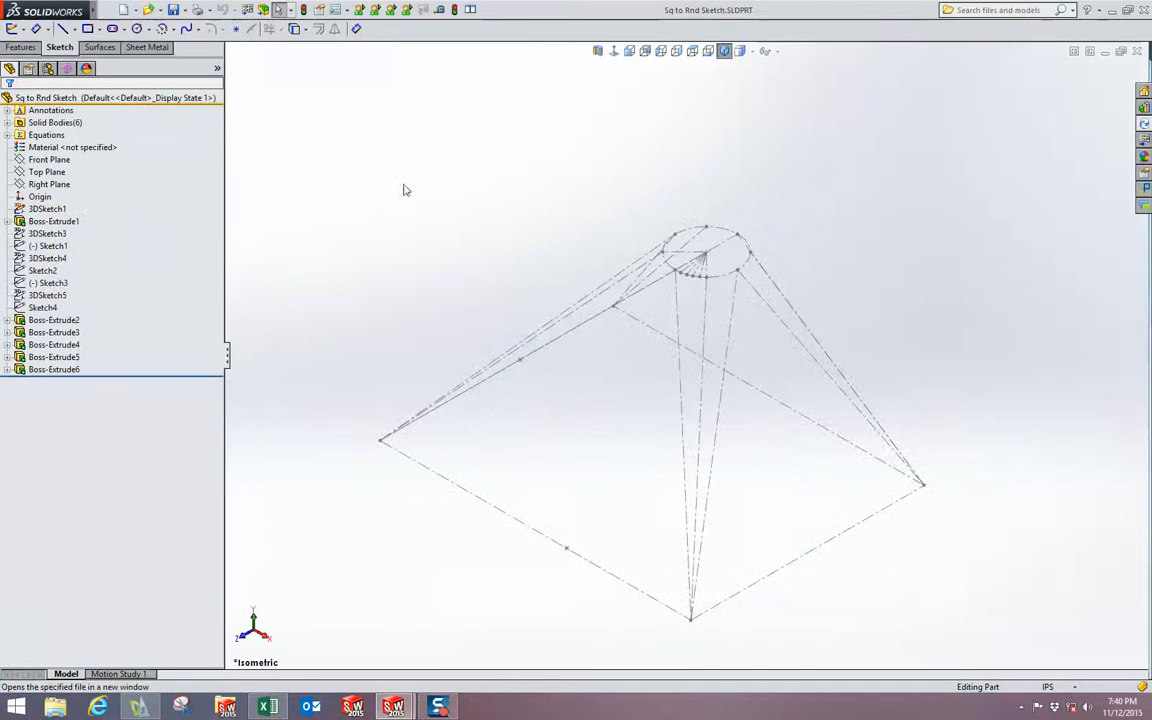
- Show all six hidden solid bodies, Boss-Extrude1 through Boss-Extrude6
{"action": "left_click", "coordinate": [8, 122]}
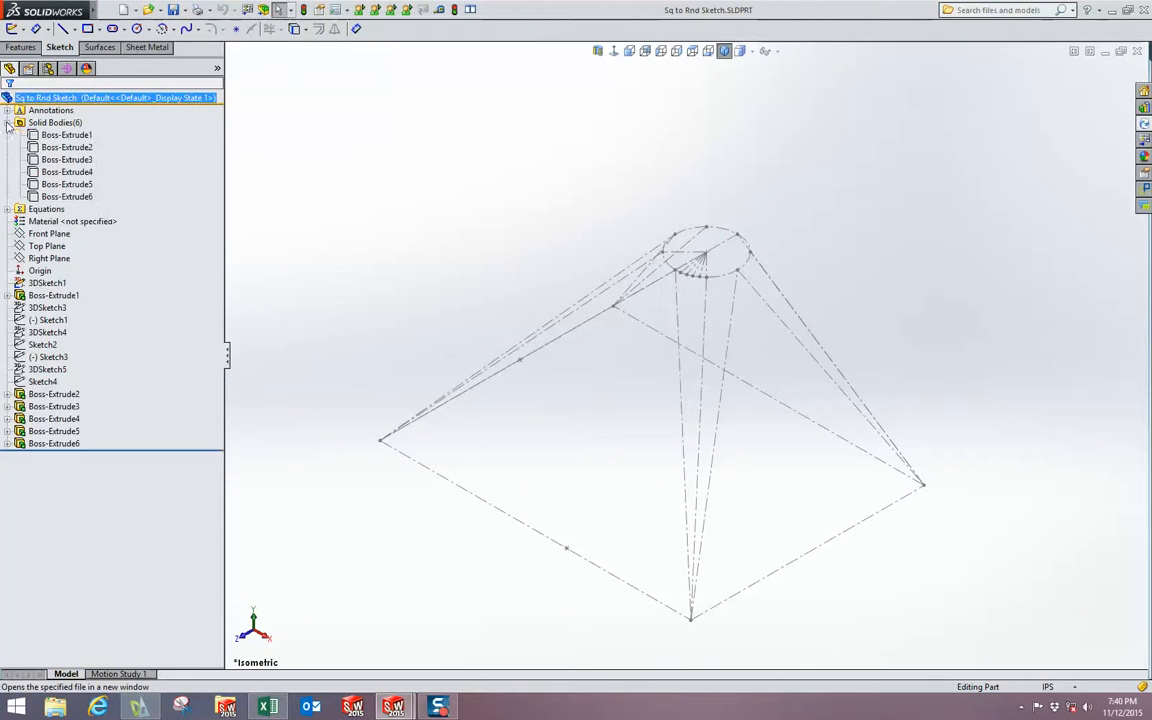
{"action": "left_click", "coordinate": [68, 136]}
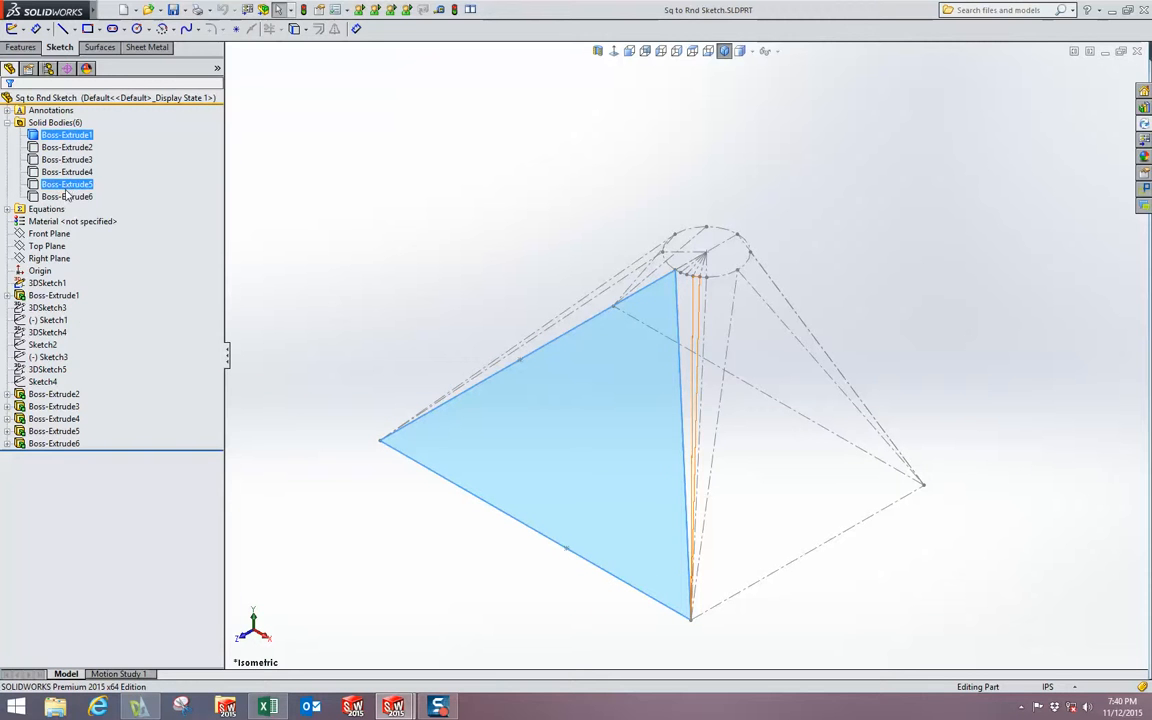
{"action": "left_click", "coordinate": [65, 197], "text": "shift"}
{"action": "right_click", "coordinate": [66, 198]}
{"action": "left_click", "coordinate": [73, 176]}
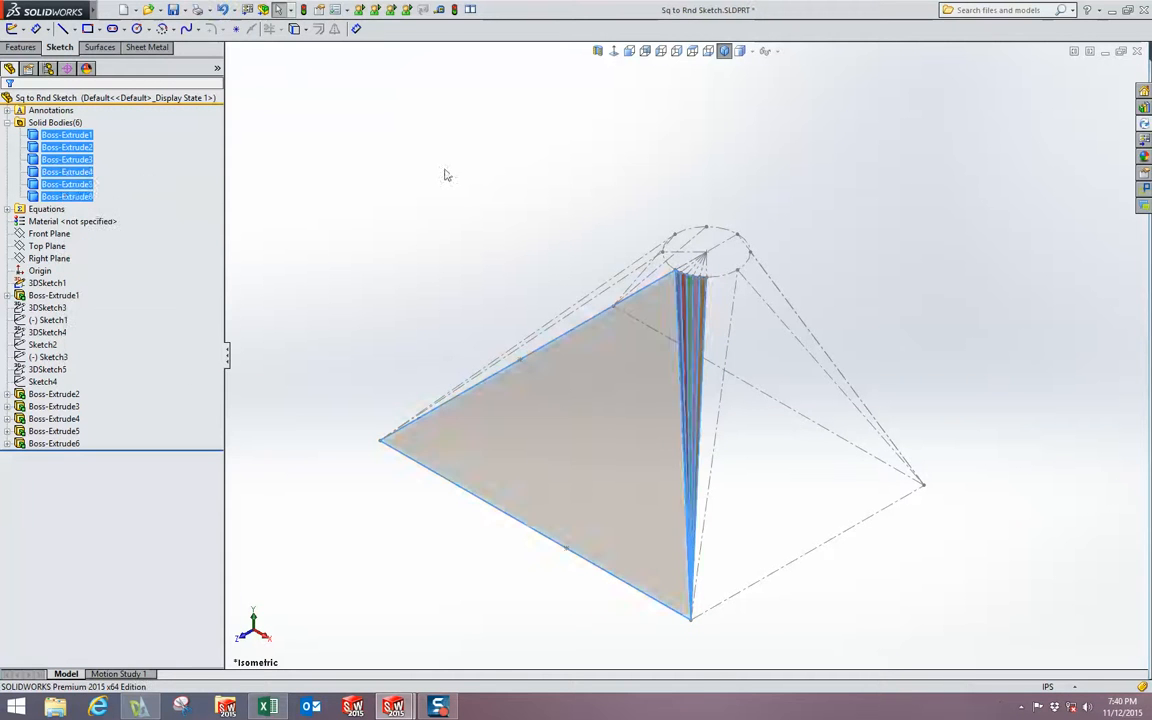
{"action": "left_click", "coordinate": [446, 175]}
- Examine the large triangular panel and each of the five narrow colored segments beside it, one after another
{"action": "scroll", "coordinate": [615, 395], "scroll_direction": "down", "scroll_amount": 5}
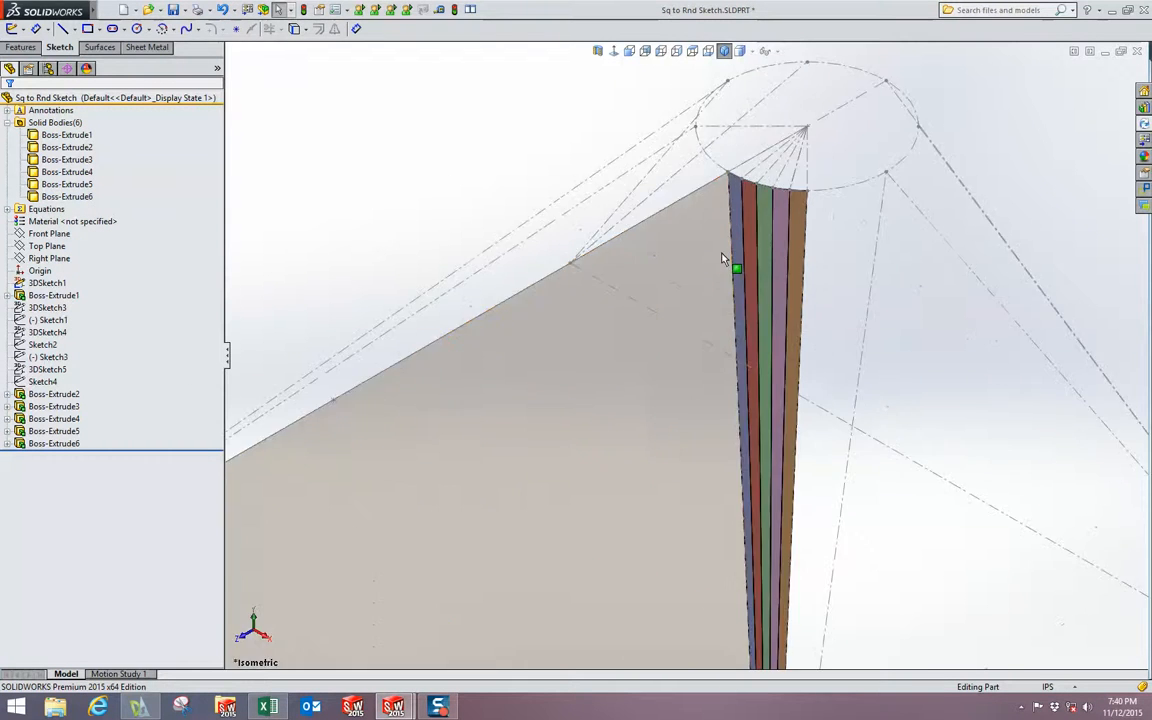
{"action": "scroll", "coordinate": [722, 290], "scroll_direction": "up", "scroll_amount": 3}
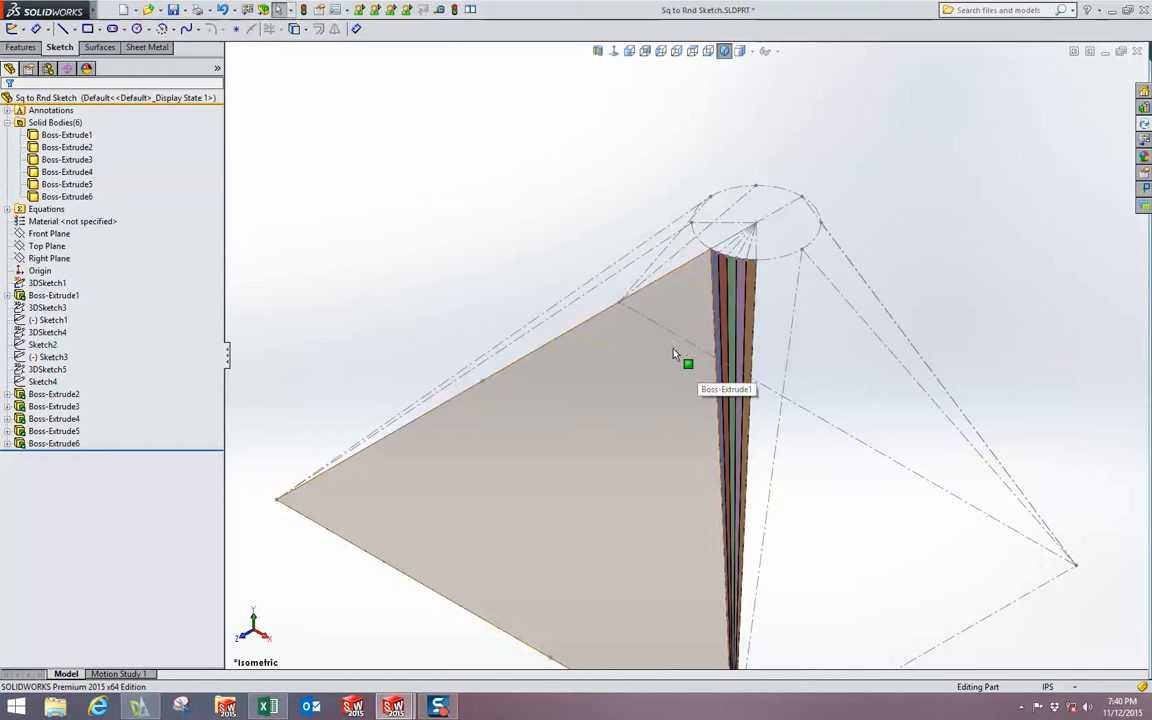
{"action": "left_click", "coordinate": [679, 321]}
{"action": "scroll", "coordinate": [679, 321], "scroll_direction": "up", "scroll_amount": 3}
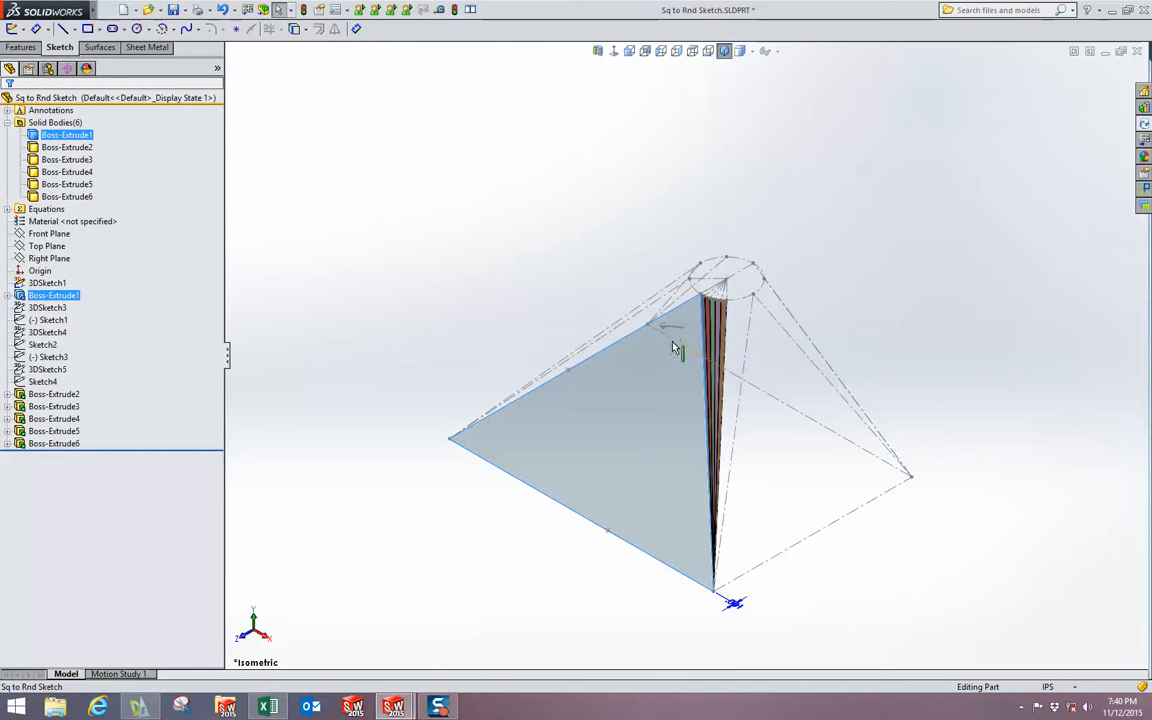
{"action": "scroll", "coordinate": [684, 336], "scroll_direction": "down", "scroll_amount": 5}
{"action": "scroll", "coordinate": [723, 275], "scroll_direction": "down", "scroll_amount": 5}
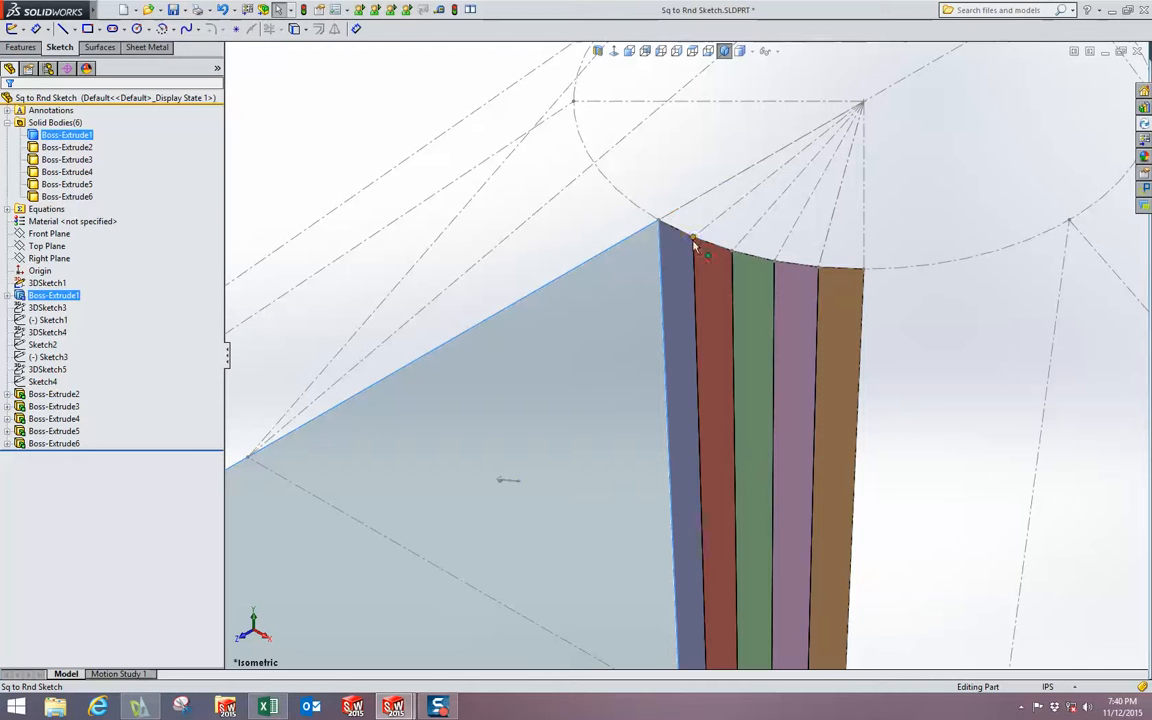
{"action": "left_click", "coordinate": [681, 262]}
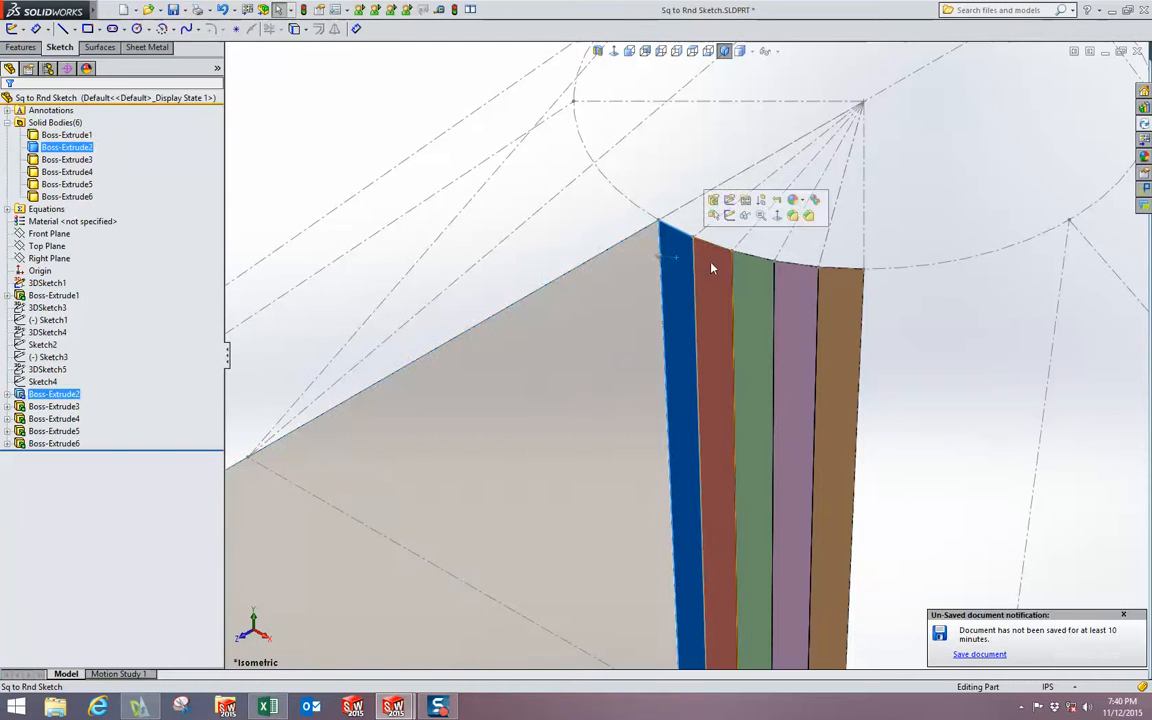
{"action": "left_click", "coordinate": [714, 266]}
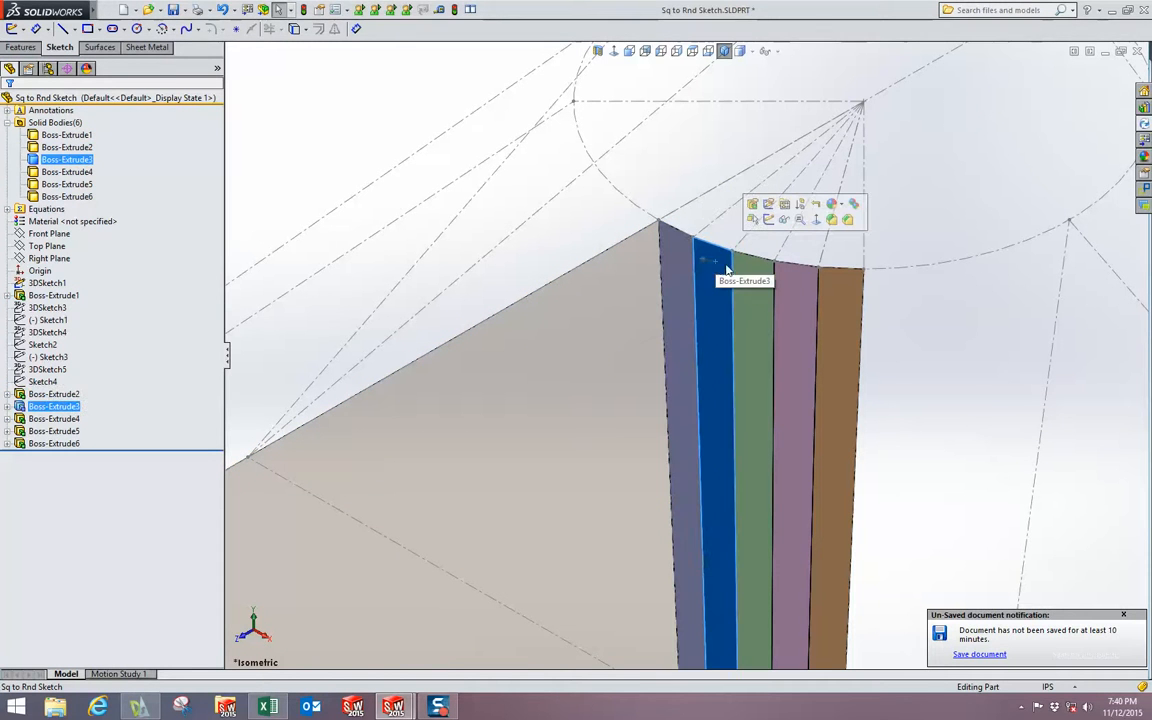
{"action": "left_click", "coordinate": [756, 290]}
{"action": "left_click", "coordinate": [798, 292]}
{"action": "left_click", "coordinate": [841, 307]}
{"action": "scroll", "coordinate": [835, 320], "scroll_direction": "up", "scroll_amount": 3}
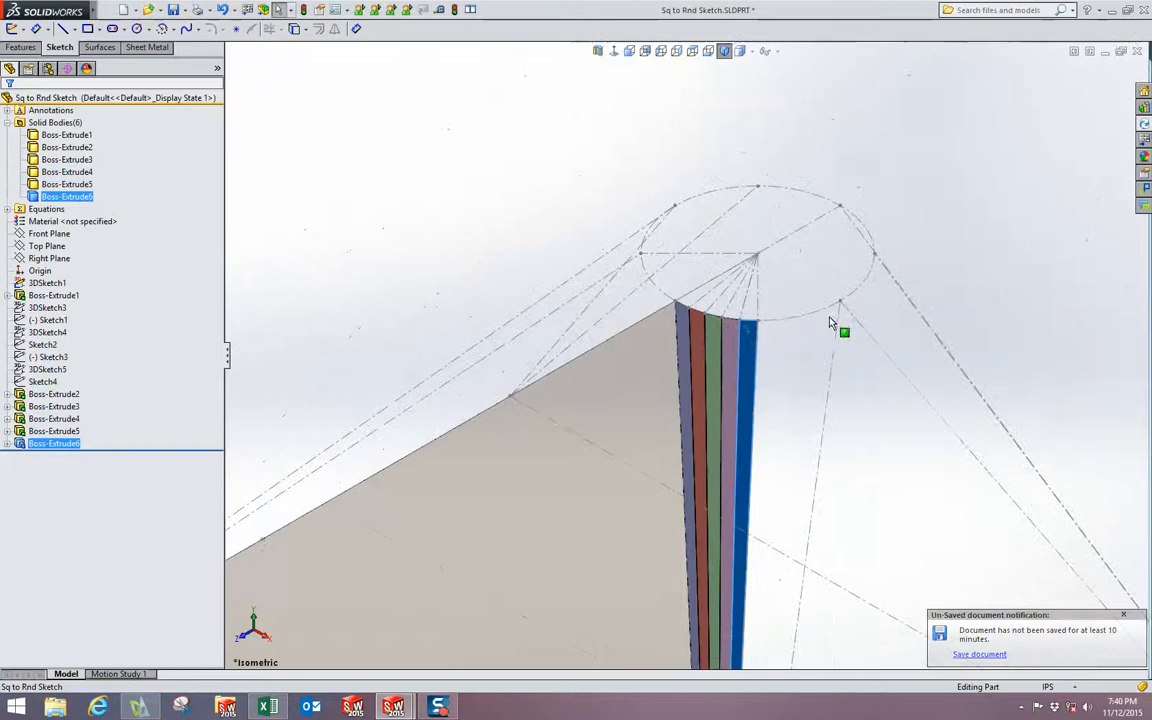
- Examine from several angles how the triangular panel meets the narrow segments and how their upper edges follow the circle
{"action": "scroll", "coordinate": [755, 392], "scroll_direction": "up", "scroll_amount": 3}
{"action": "scroll", "coordinate": [691, 388], "scroll_direction": "down", "scroll_amount": 2}
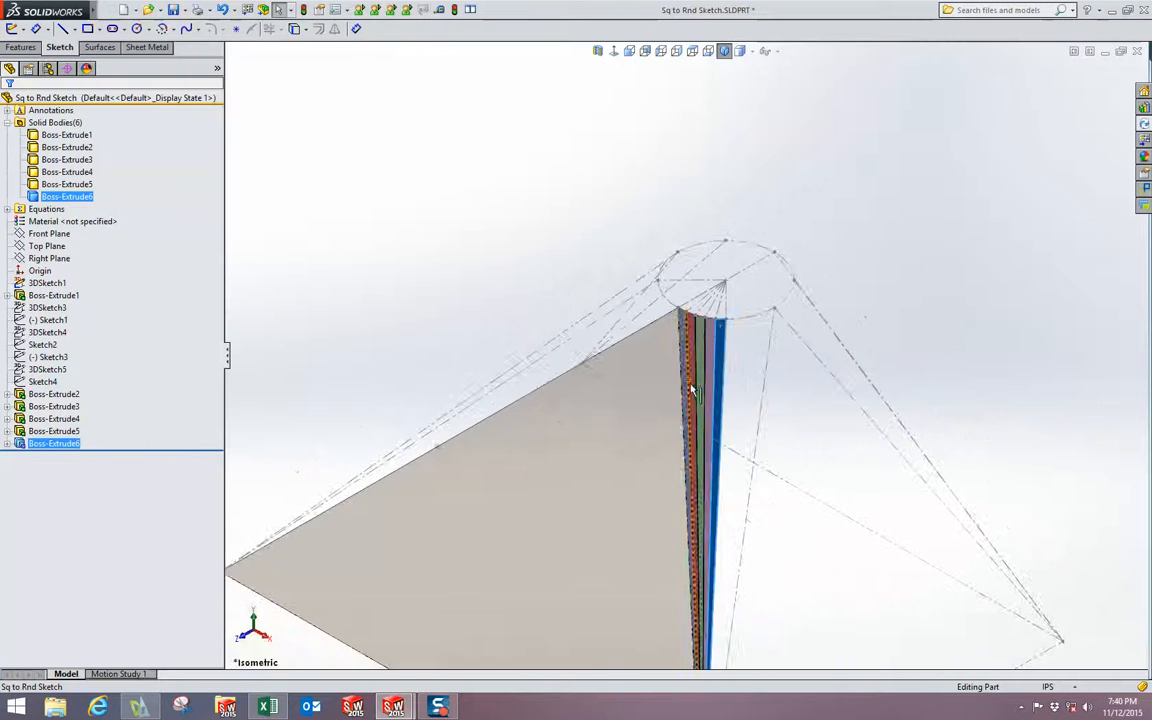
{"action": "scroll", "coordinate": [672, 346], "scroll_direction": "down", "scroll_amount": 1}
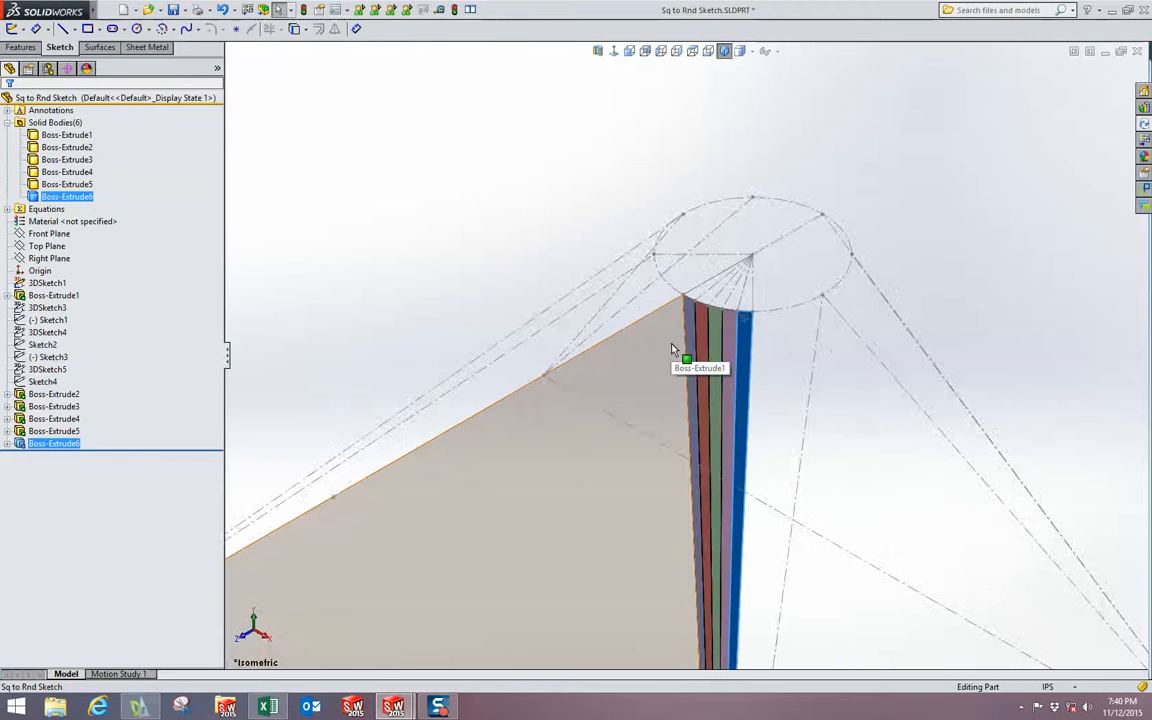
{"action": "scroll", "coordinate": [672, 346], "scroll_direction": "down", "scroll_amount": 1}
{"action": "scroll", "coordinate": [676, 346], "scroll_direction": "down", "scroll_amount": 2}
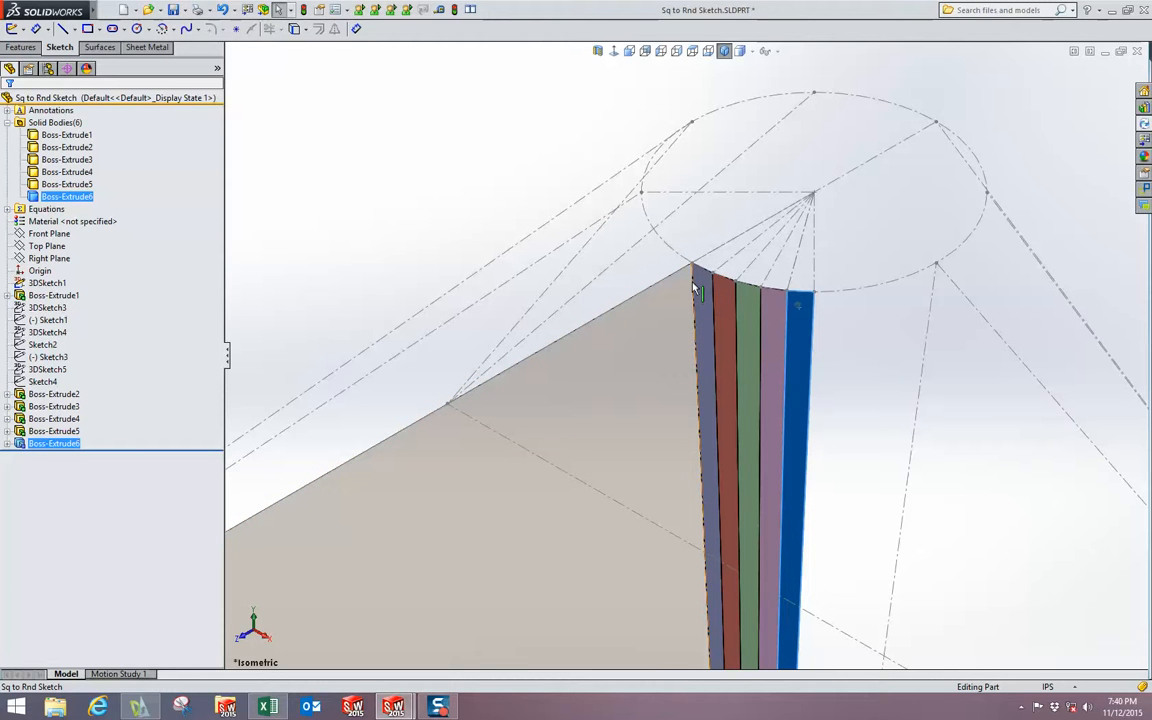
{"action": "scroll", "coordinate": [692, 292], "scroll_direction": "up", "scroll_amount": 3}
{"action": "middle_click_drag", "start_coordinate": [694, 296], "coordinate": [765, 367]}
{"action": "scroll", "coordinate": [676, 391], "scroll_direction": "down", "scroll_amount": 3}
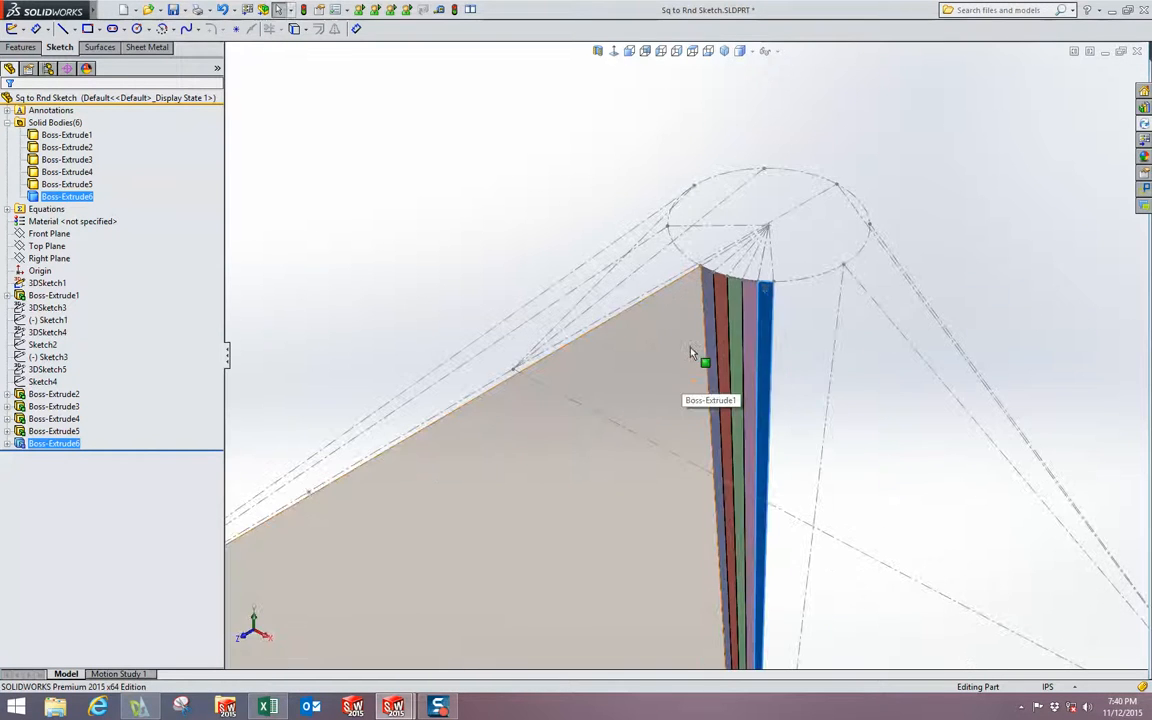
{"action": "scroll", "coordinate": [700, 300], "scroll_direction": "down", "scroll_amount": 5}
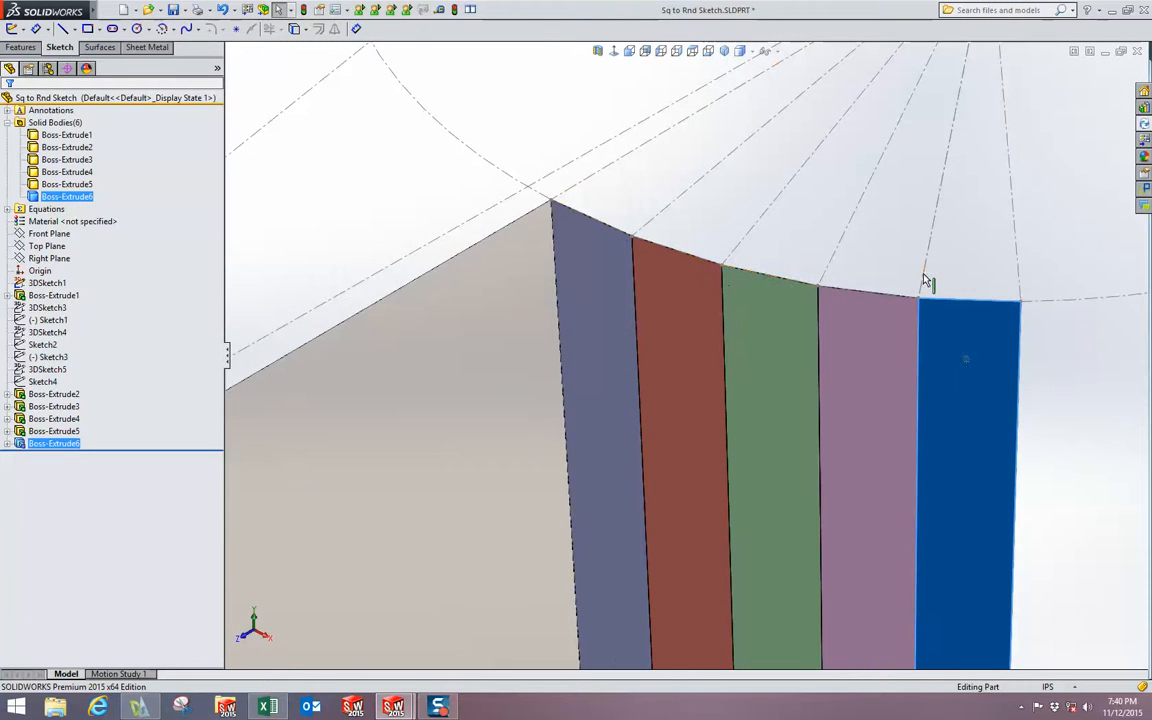
{"action": "scroll", "coordinate": [925, 275], "scroll_direction": "up", "scroll_amount": 1}
{"action": "scroll", "coordinate": [918, 278], "scroll_direction": "up", "scroll_amount": 3}
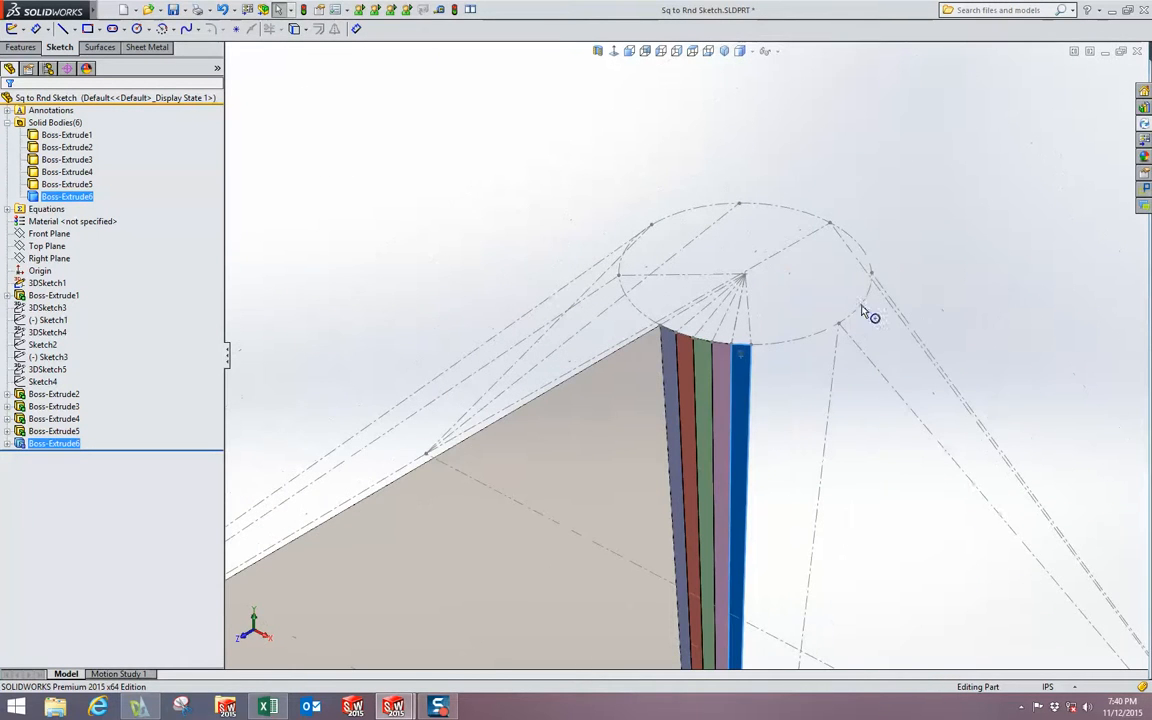
{"action": "middle_click_drag", "start_coordinate": [869, 314], "coordinate": [858, 267]}
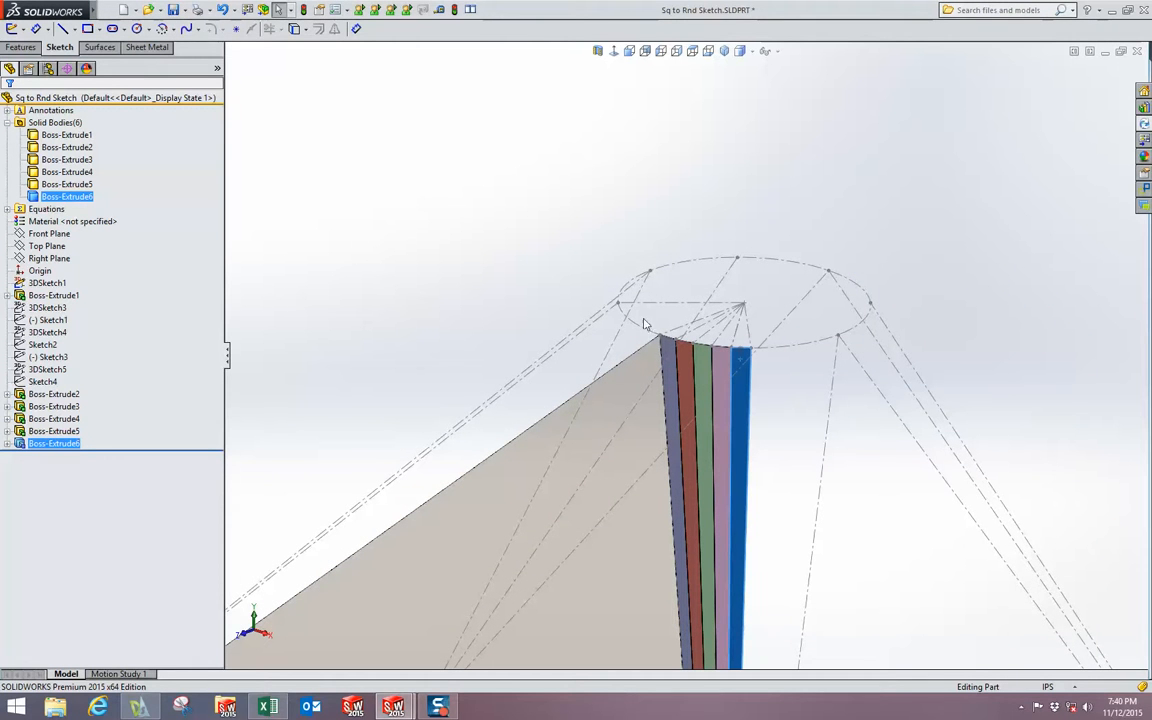
{"action": "left_click", "coordinate": [607, 282]}
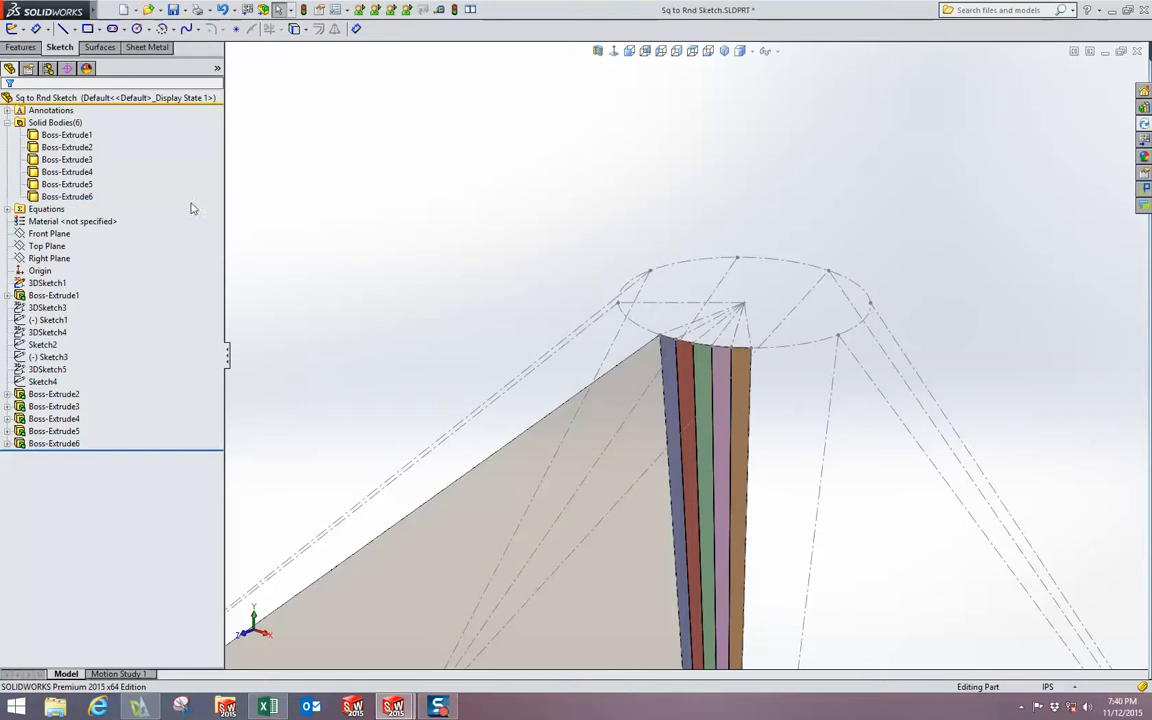
- Hide the six solid bodies Boss-Extrude1 through Boss-Extrude6 so only the layout sketch is displayed
{"action": "left_click", "coordinate": [67, 196]}
{"action": "left_click", "coordinate": [80, 148], "text": "ctrl"}
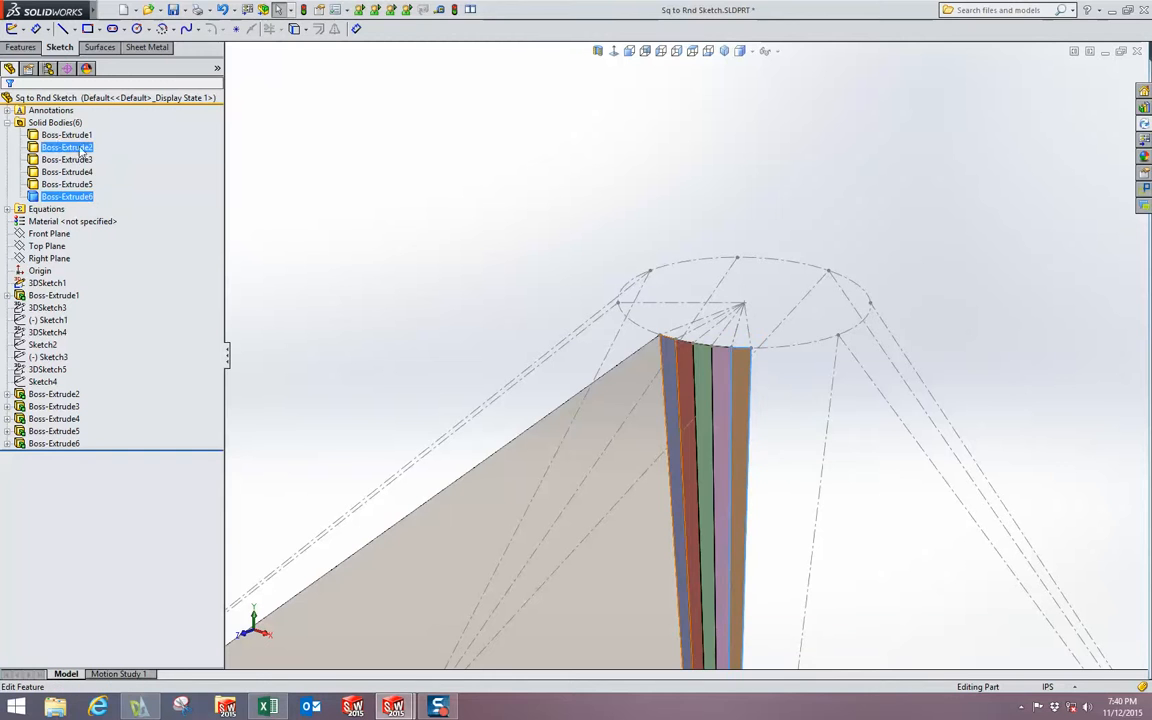
{"action": "left_click", "coordinate": [70, 134], "text": "shift"}
{"action": "left_click", "coordinate": [70, 118]}
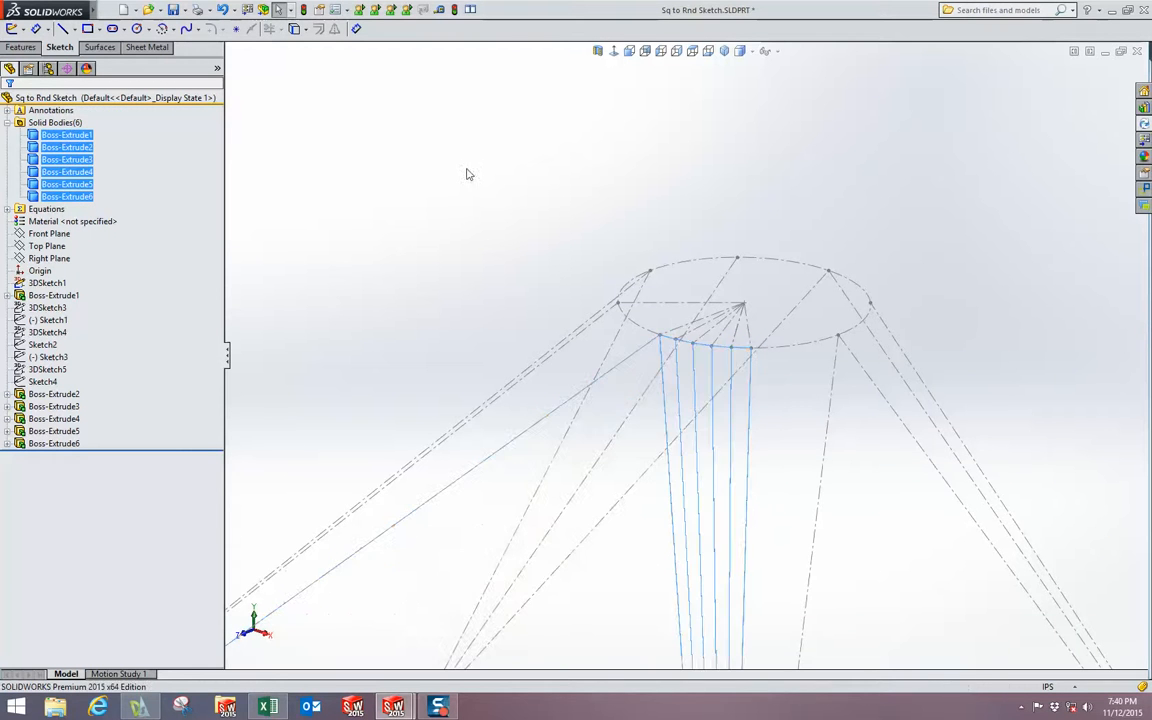
{"action": "left_click", "coordinate": [469, 176]}
- View the layout from the top and examine the short chord lines that divide the circle's 45° sector in 3DSketch1
{"action": "scroll", "coordinate": [474, 184], "scroll_direction": "up", "scroll_amount": 6}
{"action": "middle_click_drag", "start_coordinate": [500, 214], "coordinate": [704, 111]}
{"action": "left_click", "coordinate": [693, 51]}
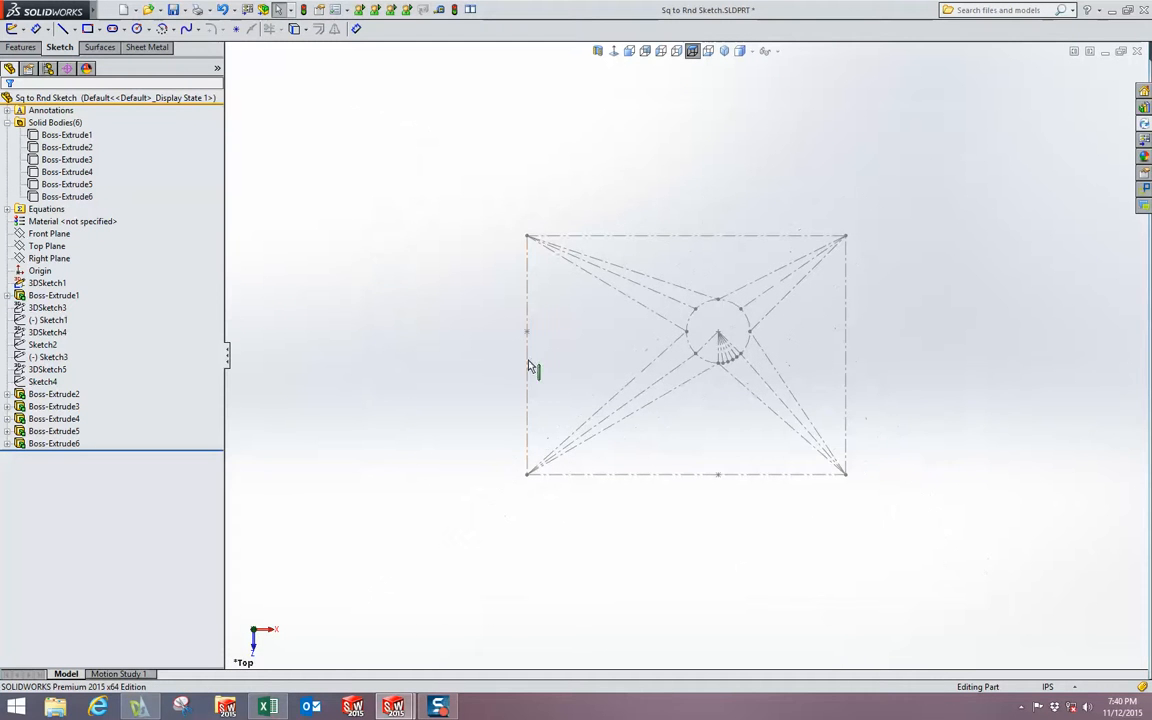
{"action": "scroll", "coordinate": [797, 432], "scroll_direction": "down", "scroll_amount": 6}
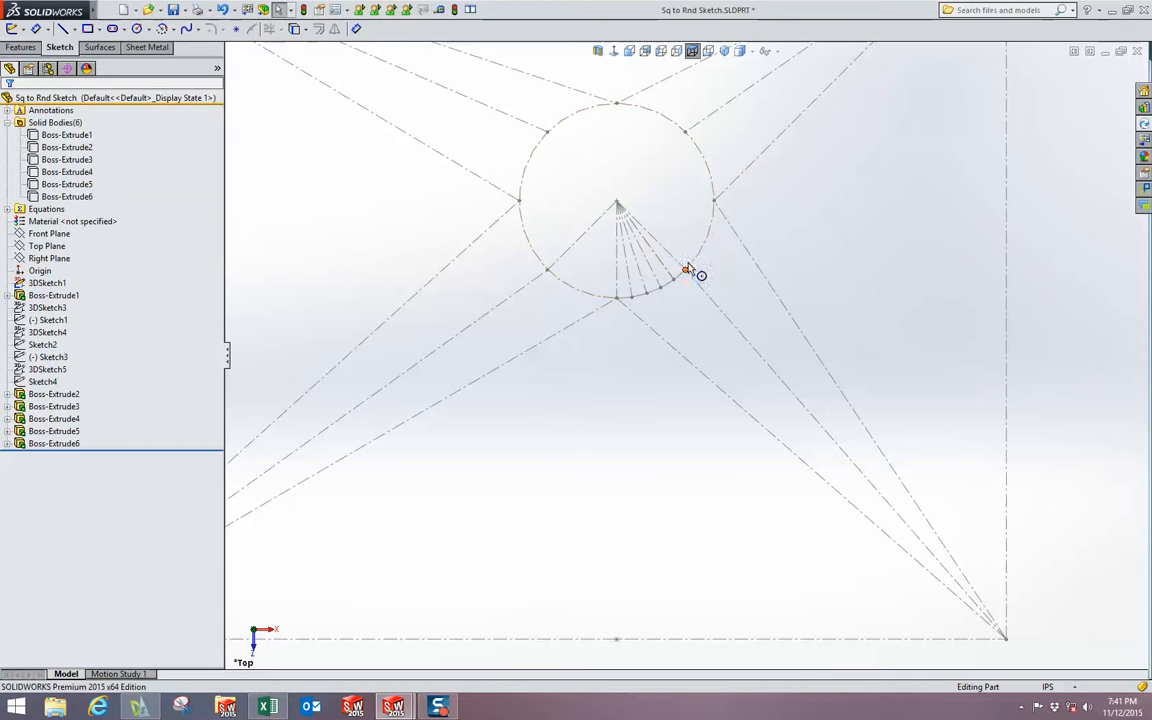
{"action": "scroll", "coordinate": [650, 305], "scroll_direction": "down", "scroll_amount": 5}
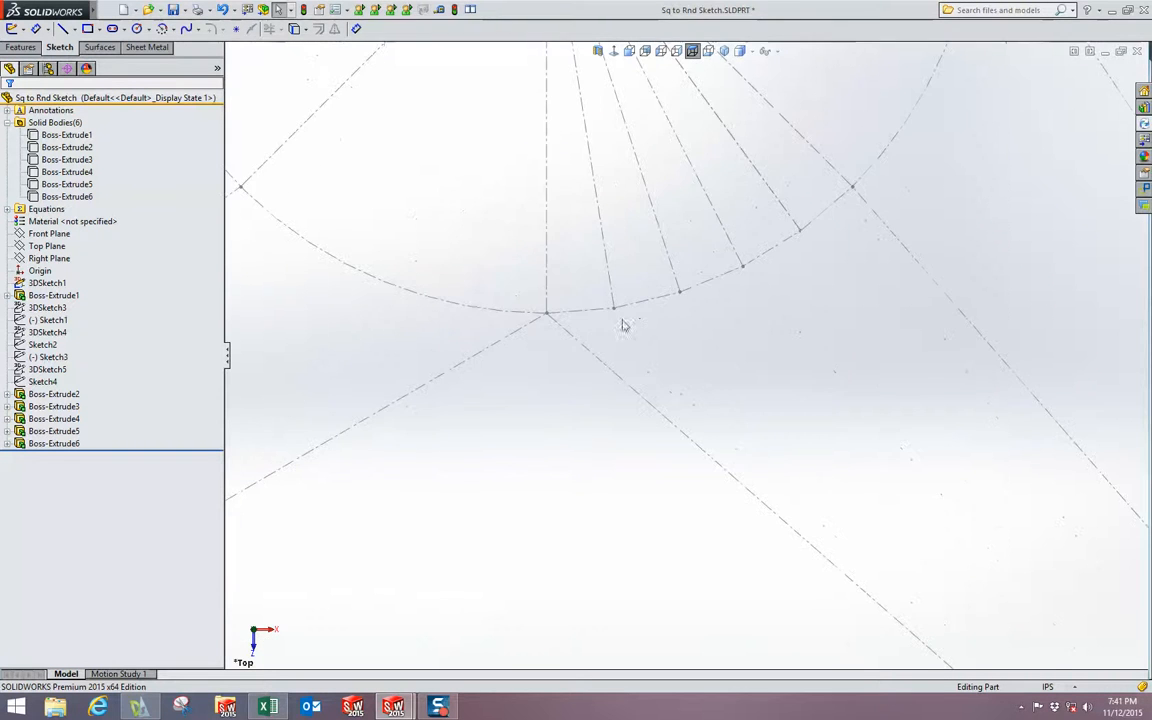
{"action": "left_click", "coordinate": [593, 310]}
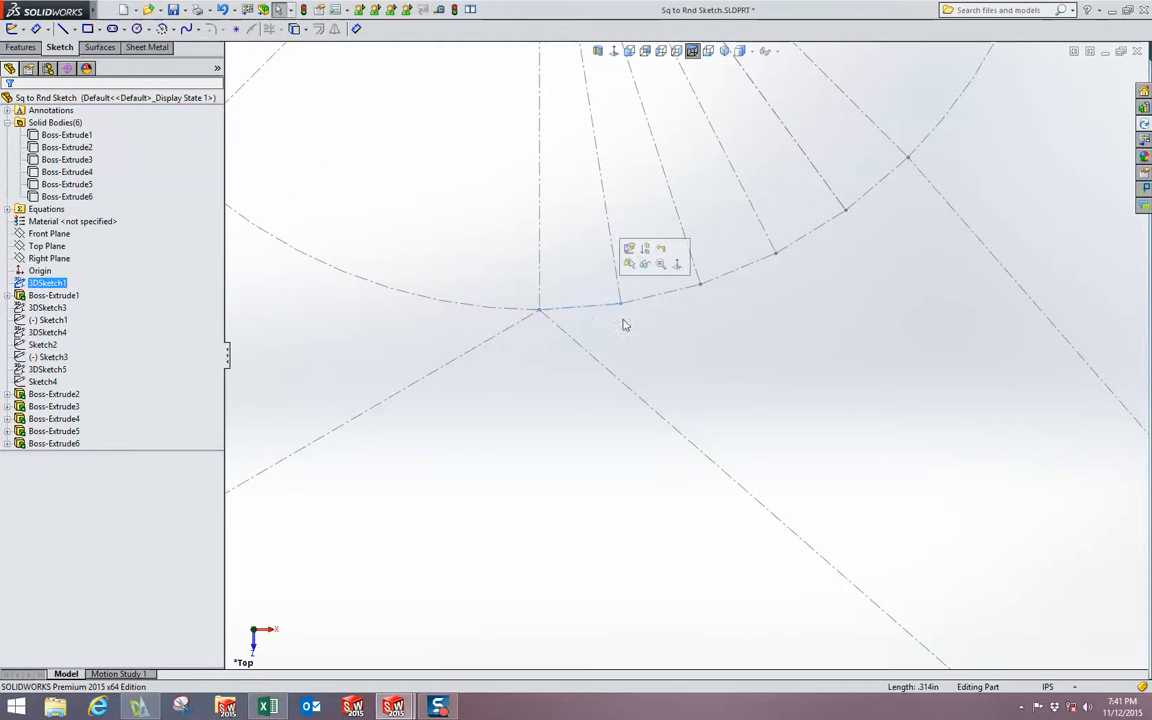
{"action": "left_click", "coordinate": [655, 300]}
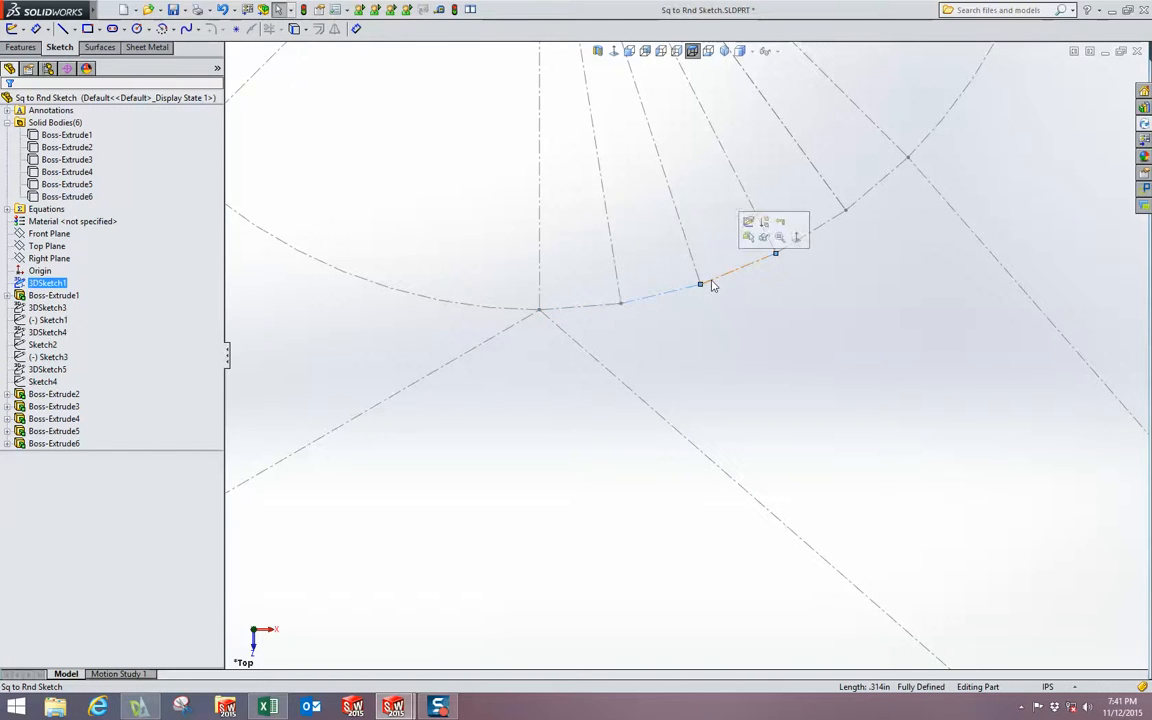
{"action": "scroll", "coordinate": [710, 288], "scroll_direction": "up", "scroll_amount": 3}
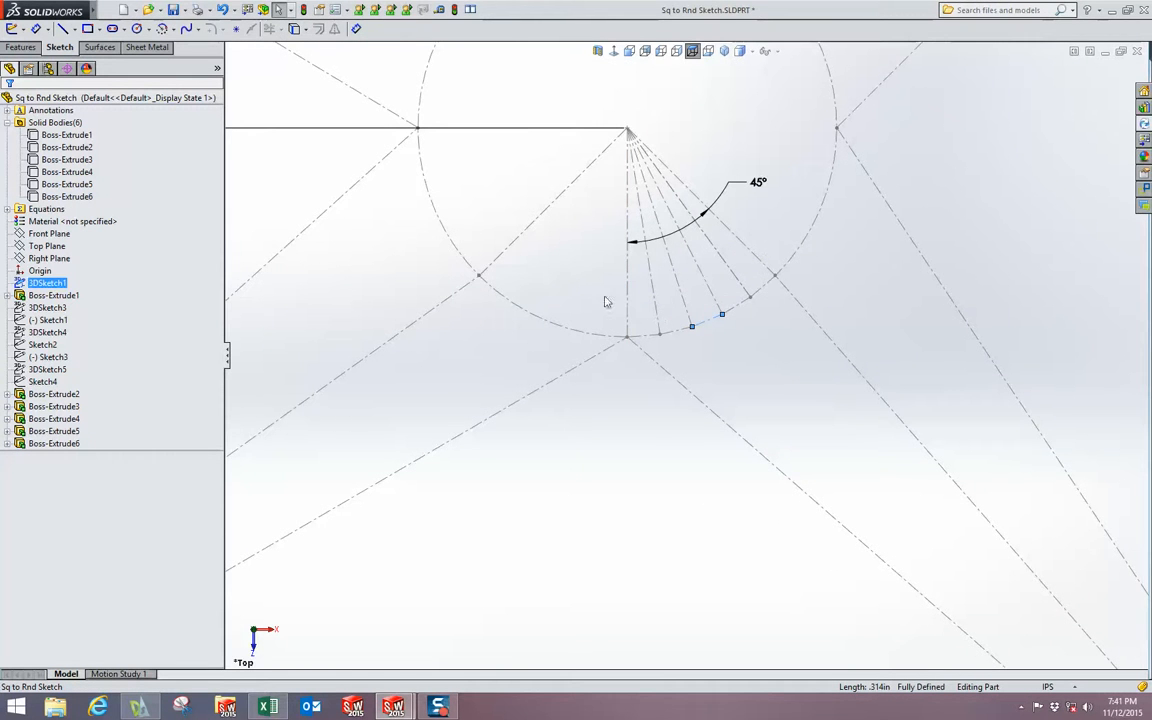
{"action": "scroll", "coordinate": [757, 305], "scroll_direction": "up", "scroll_amount": 7}
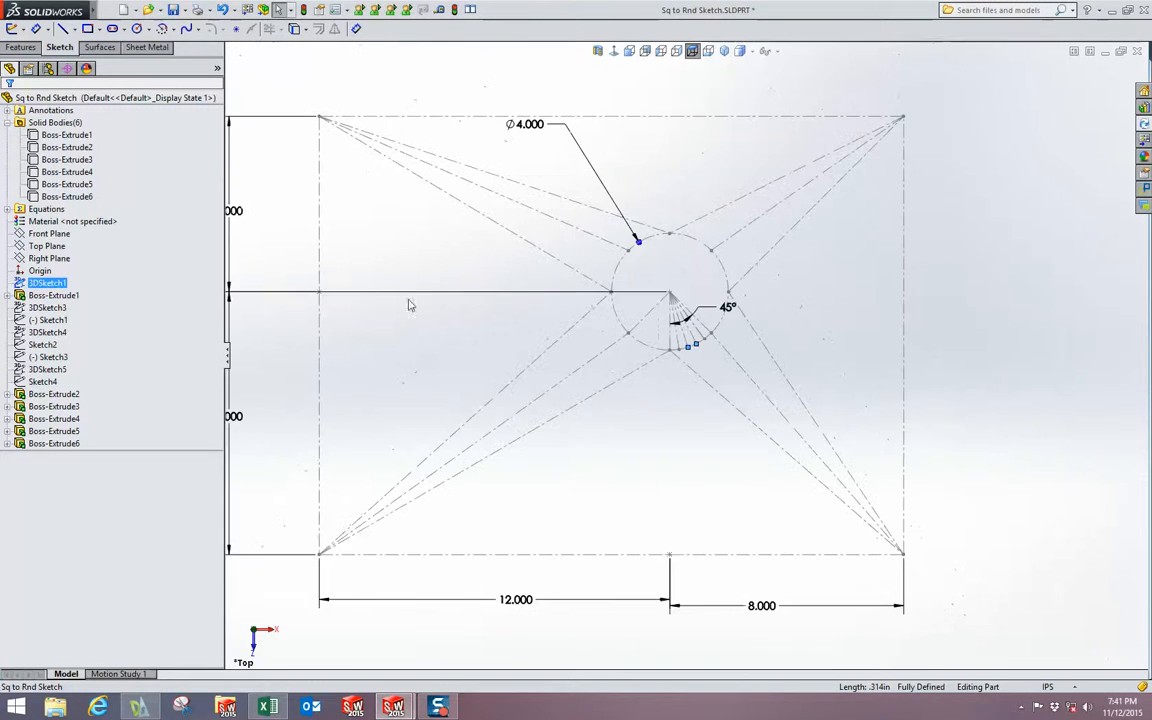
- Show Sketch1 and examine its construction lines and arcs against the 3D layout, ending in the top view
{"action": "left_click", "coordinate": [50, 320]}
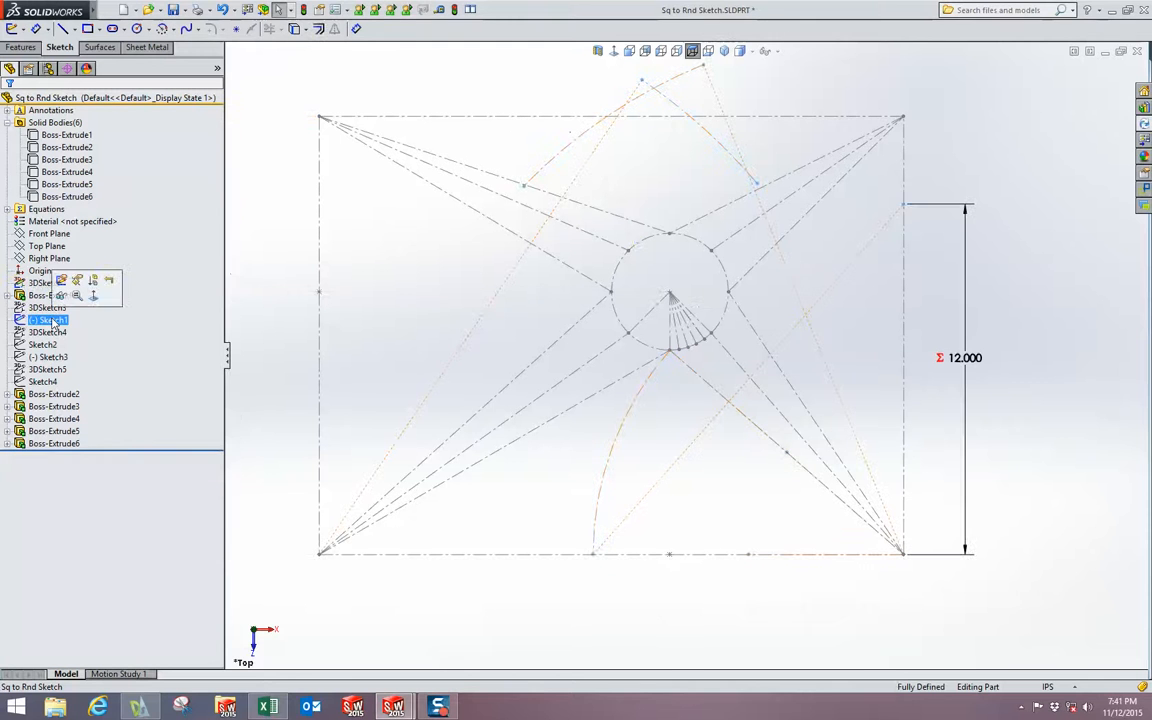
{"action": "left_click", "coordinate": [61, 297]}
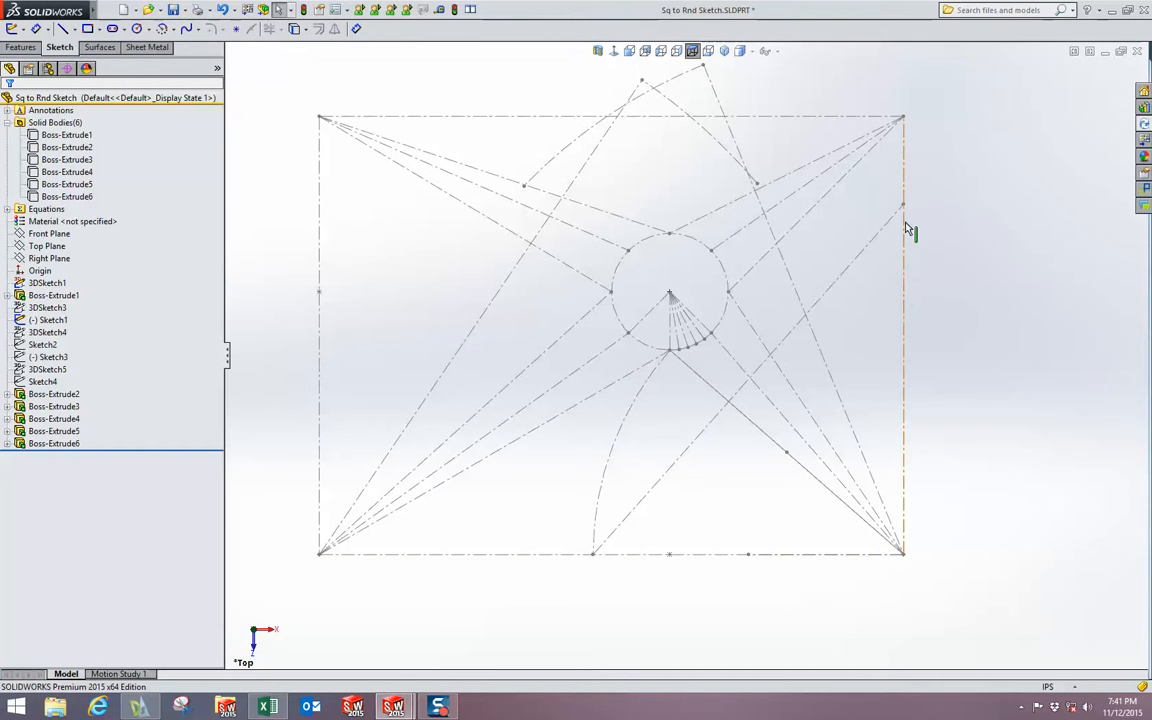
{"action": "mouse_move", "coordinate": [872, 341]}
{"action": "middle_mouse_down"}
{"action": "mouse_move", "coordinate": [851, 473]}
{"action": "mouse_move", "coordinate": [828, 339]}
{"action": "mouse_move", "coordinate": [418, 288]}
{"action": "middle_mouse_up"}
{"action": "middle_click_drag", "start_coordinate": [648, 268], "coordinate": [689, 221]}
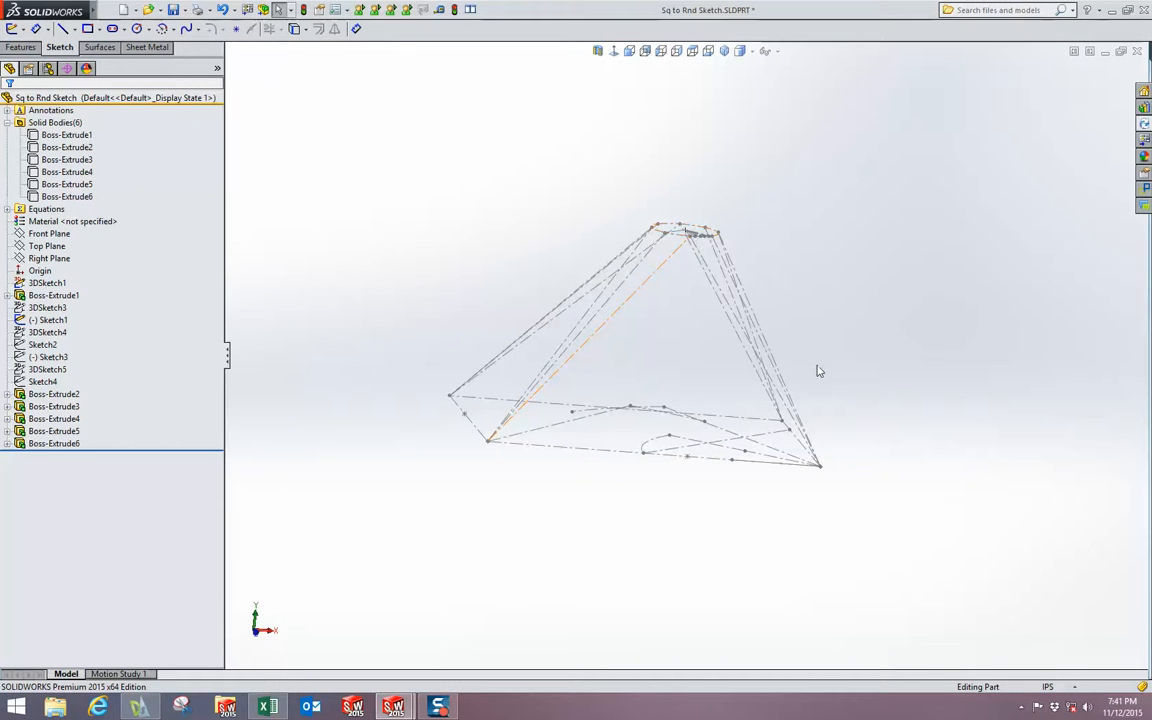
{"action": "mouse_move", "coordinate": [818, 371]}
{"action": "middle_mouse_down"}
{"action": "mouse_move", "coordinate": [805, 442]}
{"action": "mouse_move", "coordinate": [800, 425]}
{"action": "middle_mouse_up"}
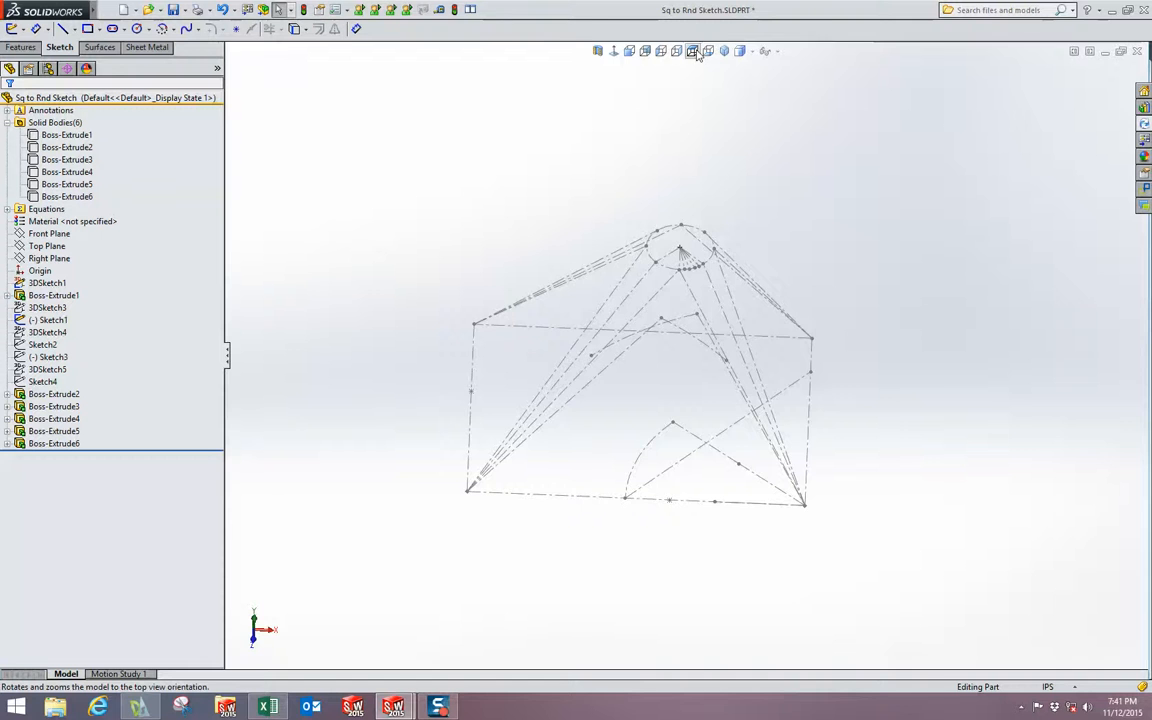
{"action": "left_click", "coordinate": [694, 52]}
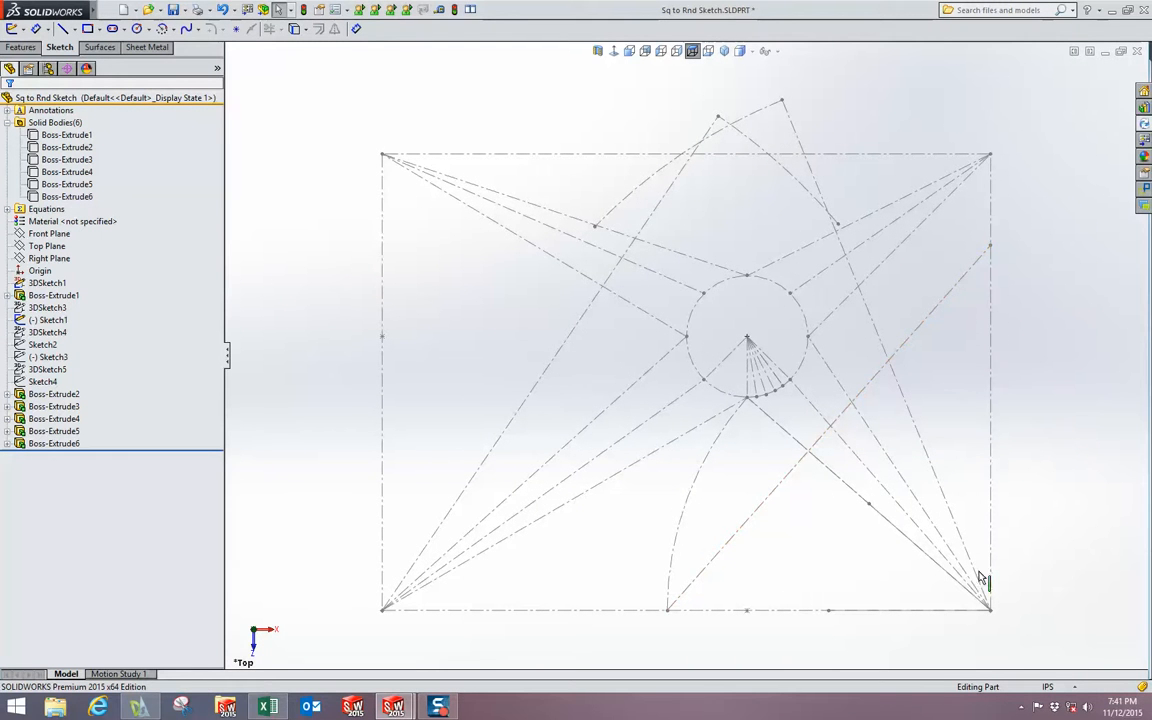
- Check the radius of the long upper arc in Sketch1 and view the layout in 3D
{"action": "left_click", "coordinate": [765, 107]}
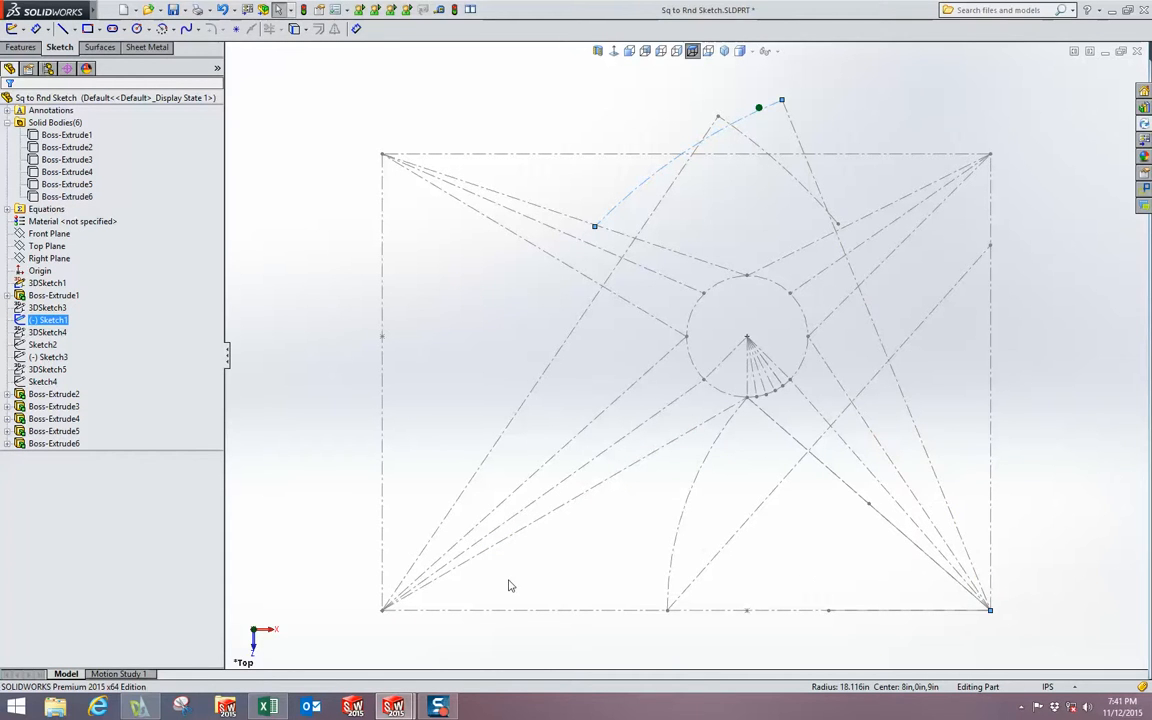
{"action": "scroll", "coordinate": [620, 520], "scroll_direction": "up", "scroll_amount": 5}
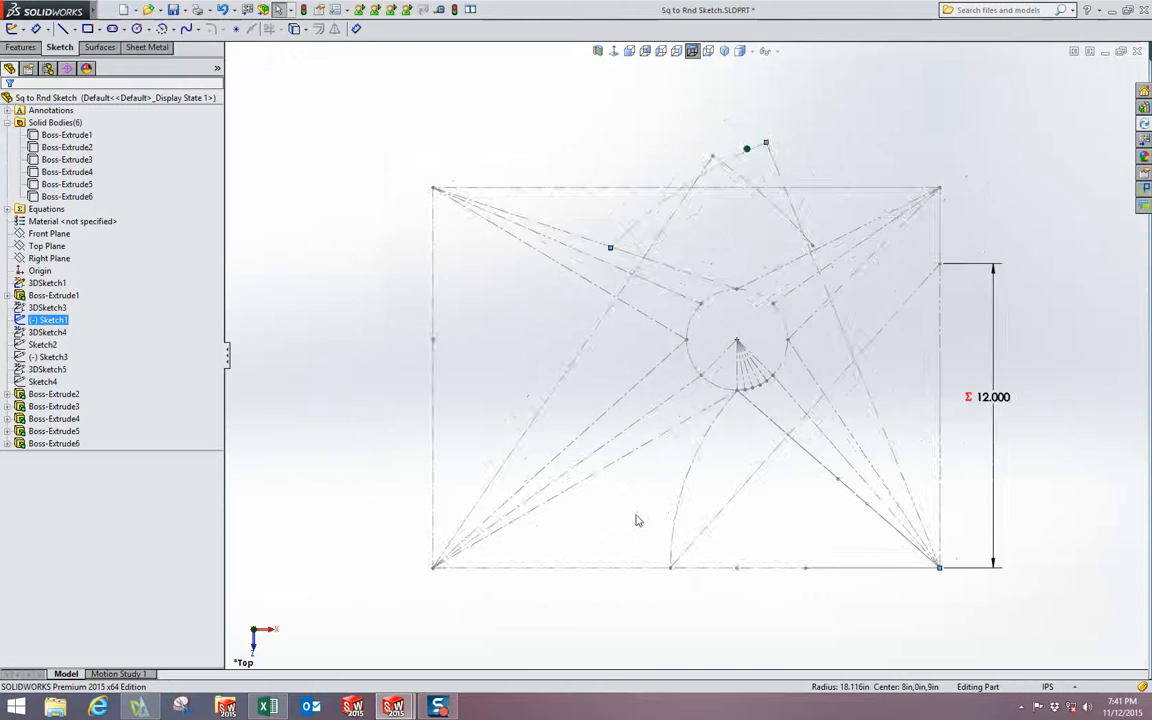
{"action": "mouse_move", "coordinate": [756, 483]}
{"action": "middle_mouse_down"}
{"action": "mouse_move", "coordinate": [760, 292]}
{"action": "mouse_move", "coordinate": [792, 260]}
{"action": "mouse_move", "coordinate": [792, 224]}
{"action": "mouse_move", "coordinate": [410, 219]}
{"action": "middle_mouse_up"}
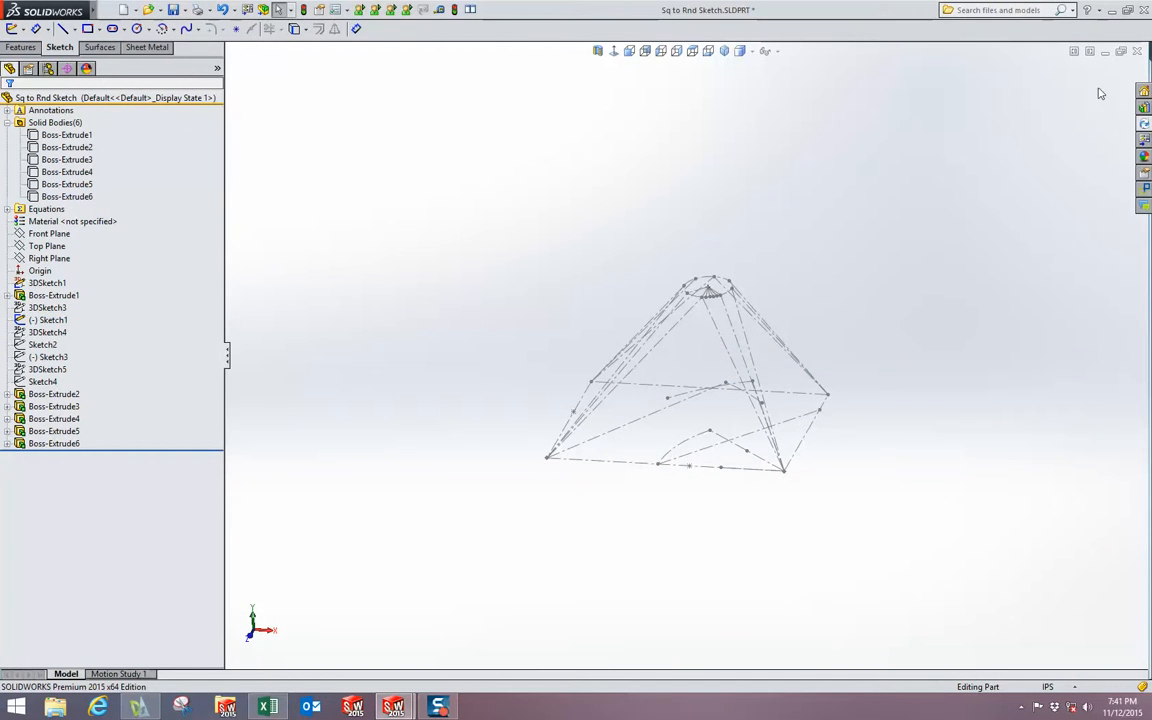
- Switch to the Sq to Rnd Layout assembly and maximize its window
{"action": "left_click", "coordinate": [470, 10]}
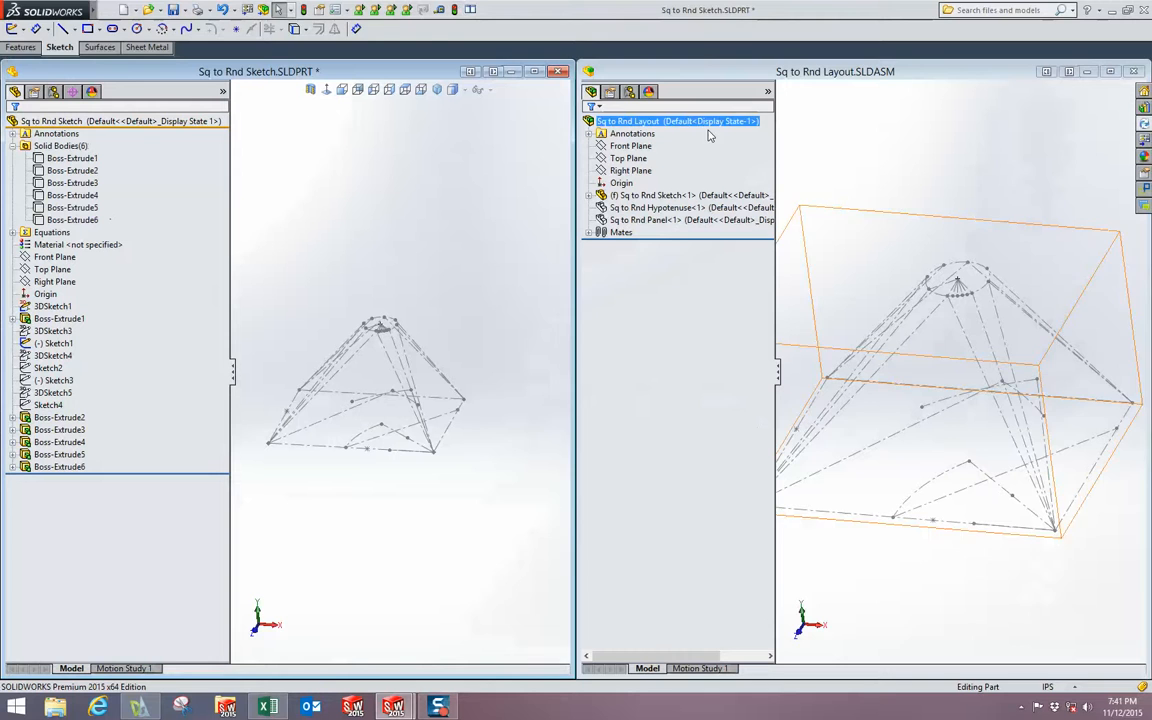
{"action": "left_click", "coordinate": [901, 176]}
{"action": "double_click", "coordinate": [1000, 71]}
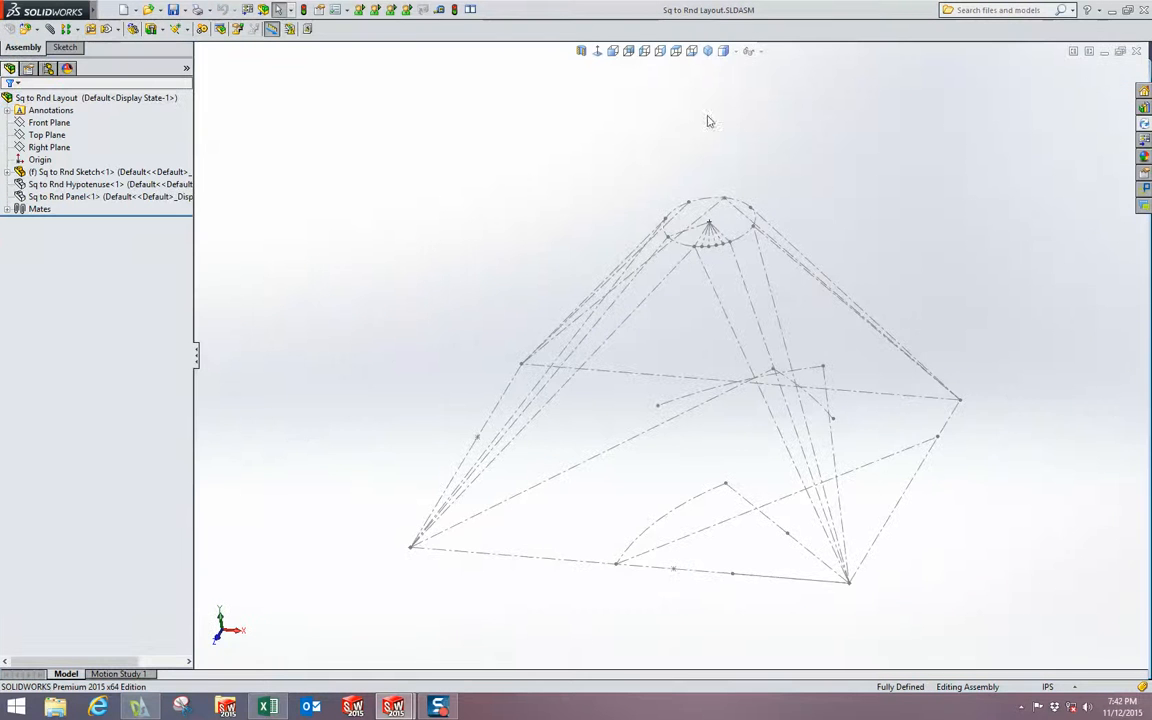
- Examine the assembly layout from the top and in 3D, checking the lengths of the two slanted lines meeting at the circle's front point
{"action": "left_click", "coordinate": [678, 52]}
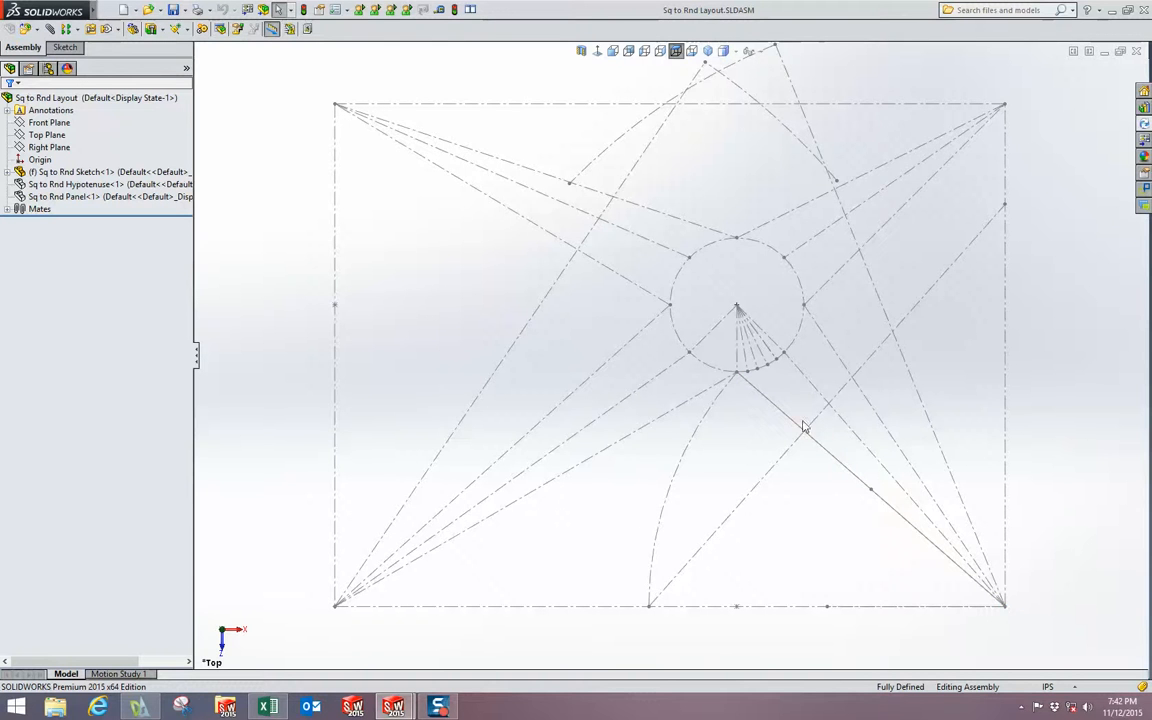
{"action": "middle_click_drag", "start_coordinate": [726, 384], "coordinate": [910, 528]}
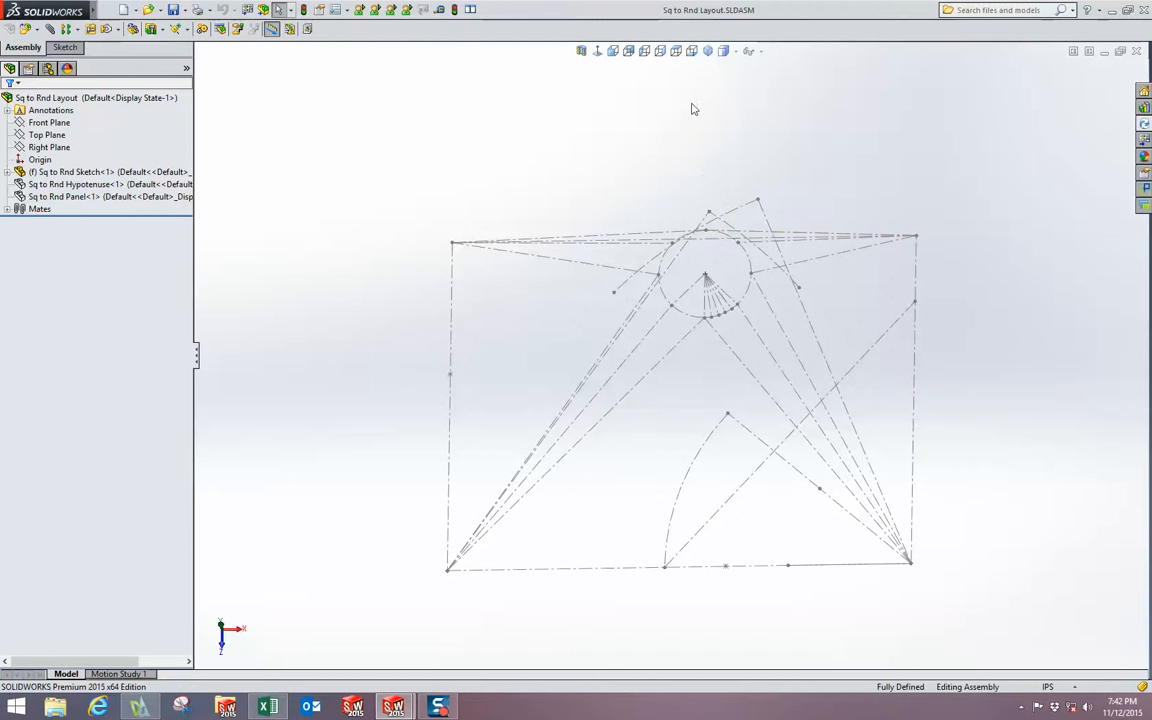
{"action": "left_click", "coordinate": [677, 51]}
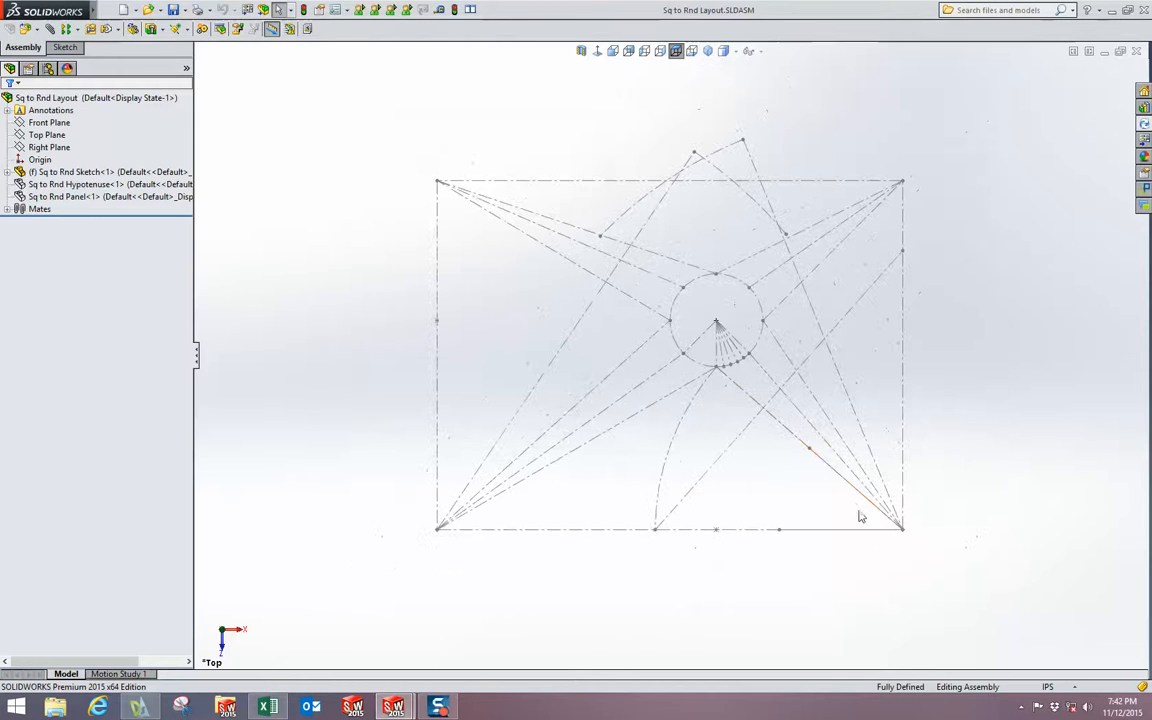
{"action": "middle_click_drag", "start_coordinate": [861, 514], "coordinate": [861, 279]}
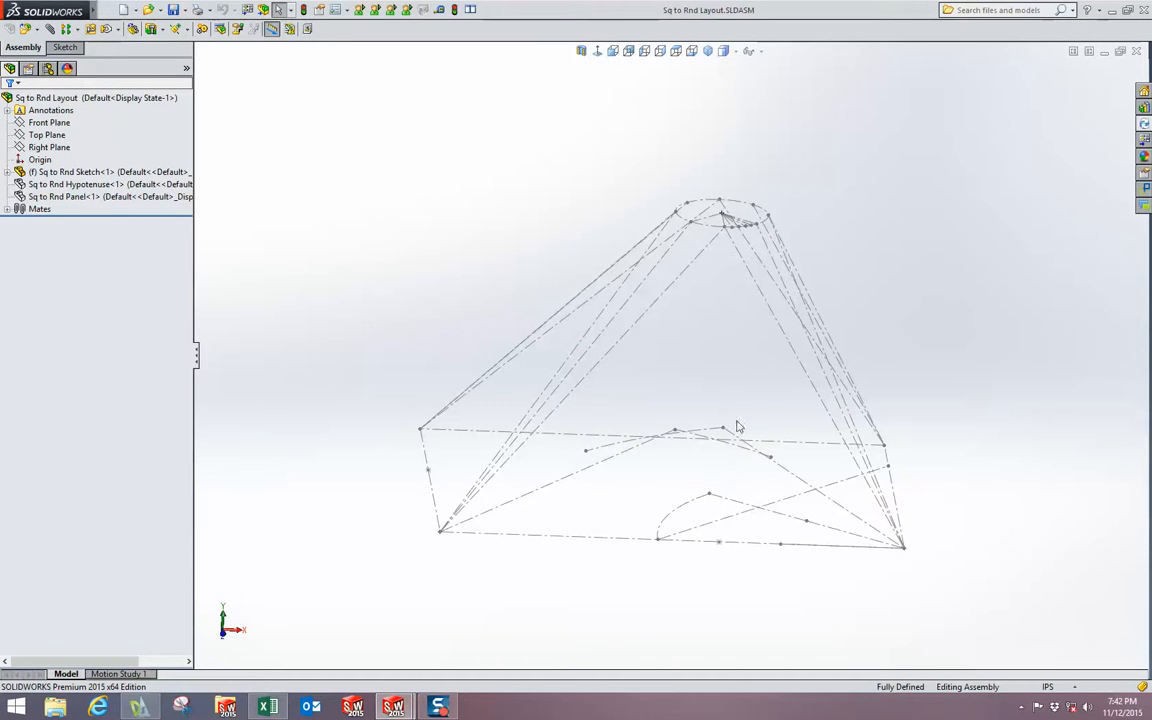
{"action": "left_click", "coordinate": [737, 248]}
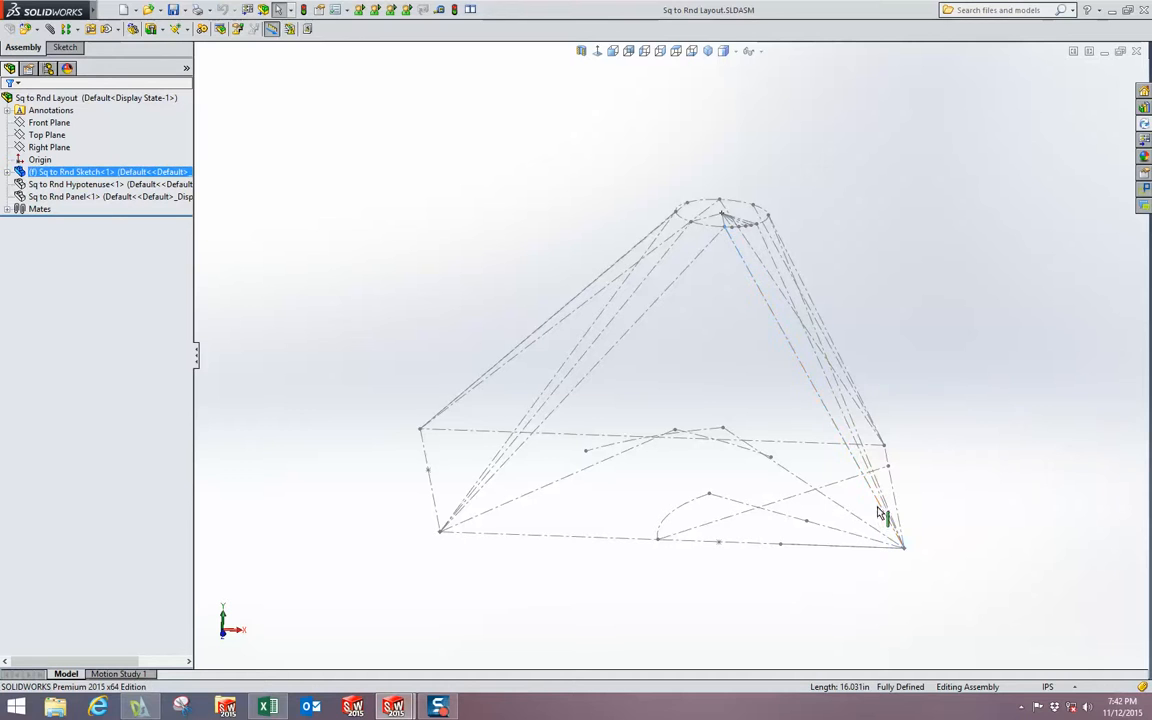
{"action": "left_click", "coordinate": [705, 250]}
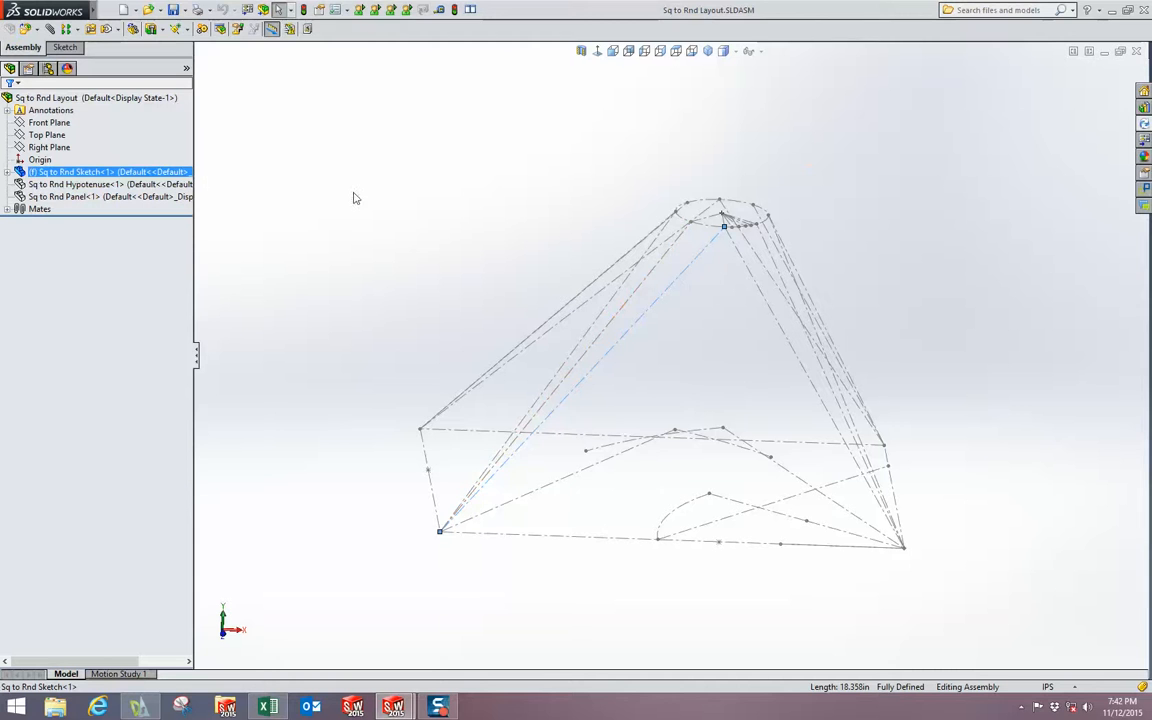
- Show the Sq to Rnd Hypotenuse component in the assembly
{"action": "left_click", "coordinate": [62, 184]}
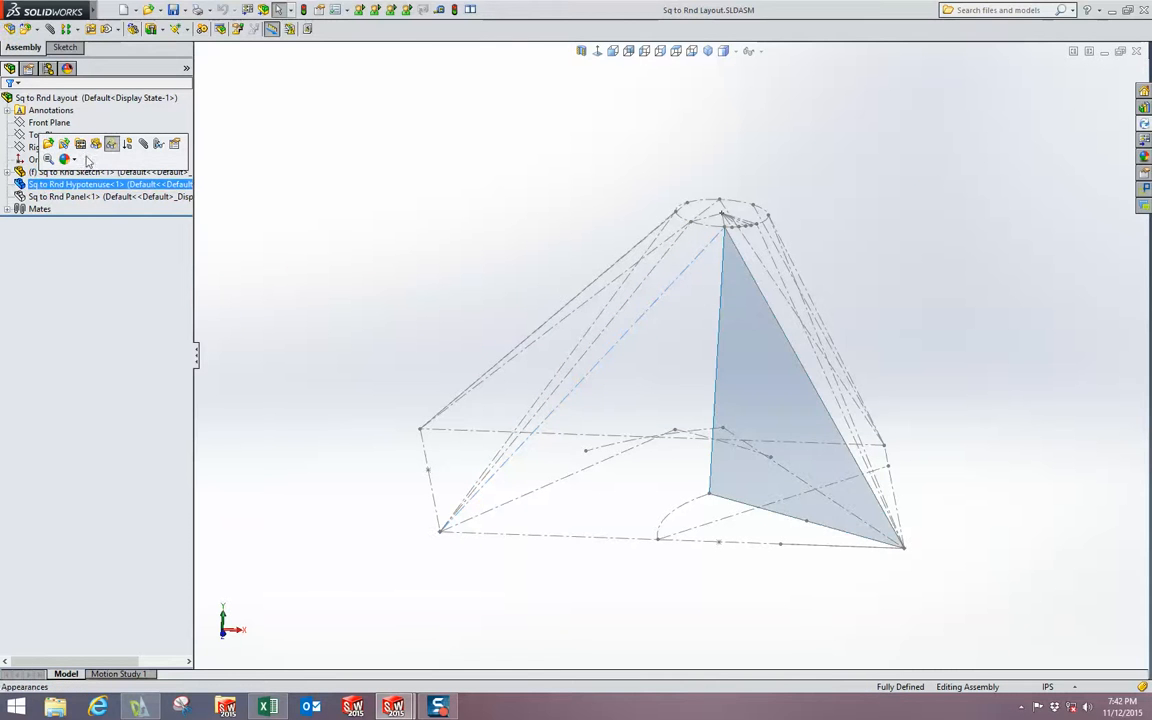
{"action": "left_click", "coordinate": [96, 145]}
{"action": "middle_click_drag", "start_coordinate": [530, 179], "coordinate": [505, 193]}
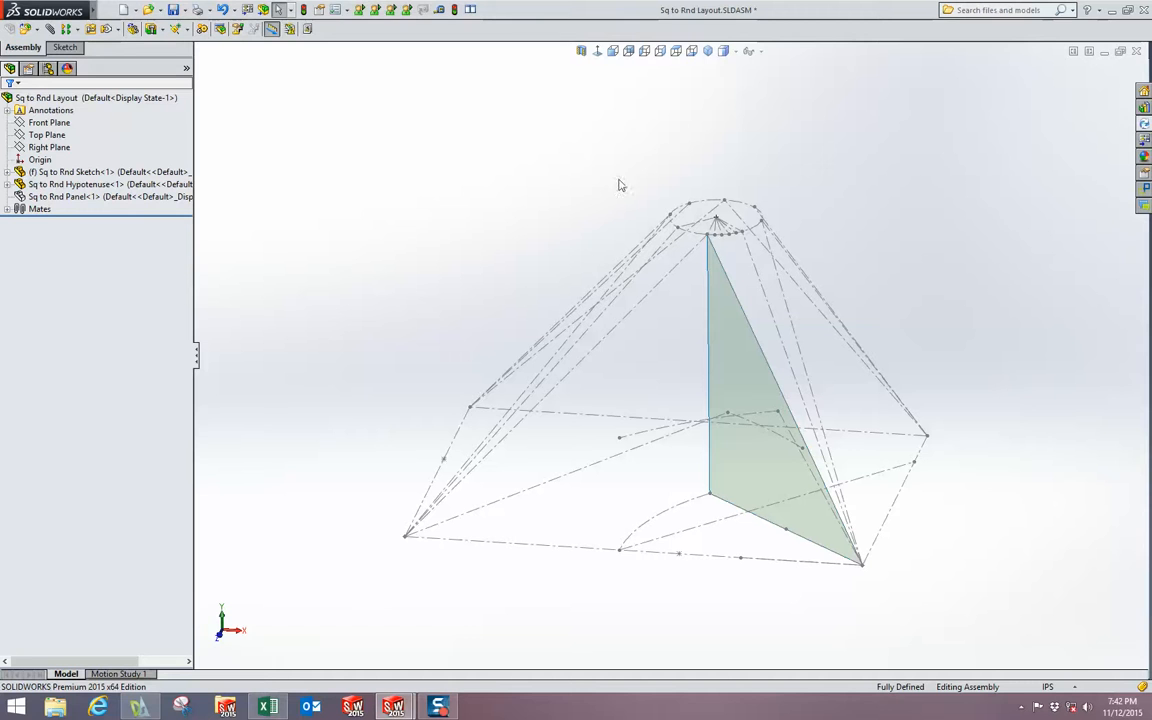
- Show 3DSketch3 of the Sq to Rnd Sketch component and examine it with Sketch1 against the upright triangle
{"action": "left_click", "coordinate": [7, 172]}
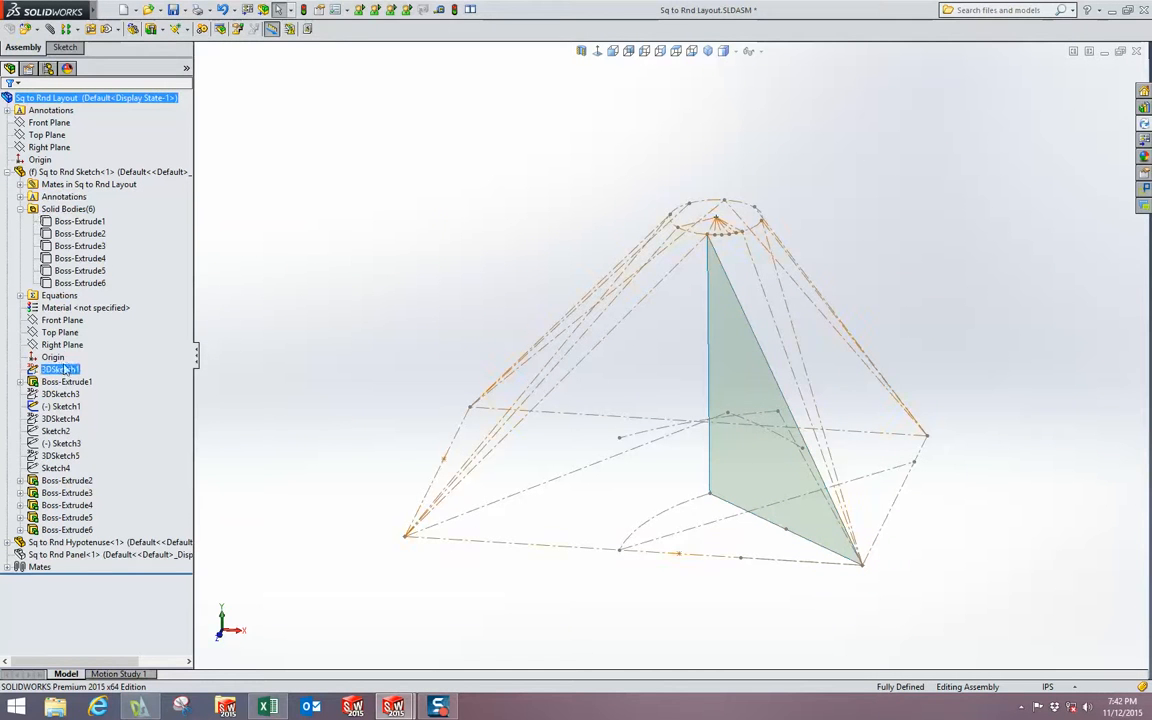
{"action": "left_click", "coordinate": [58, 397]}
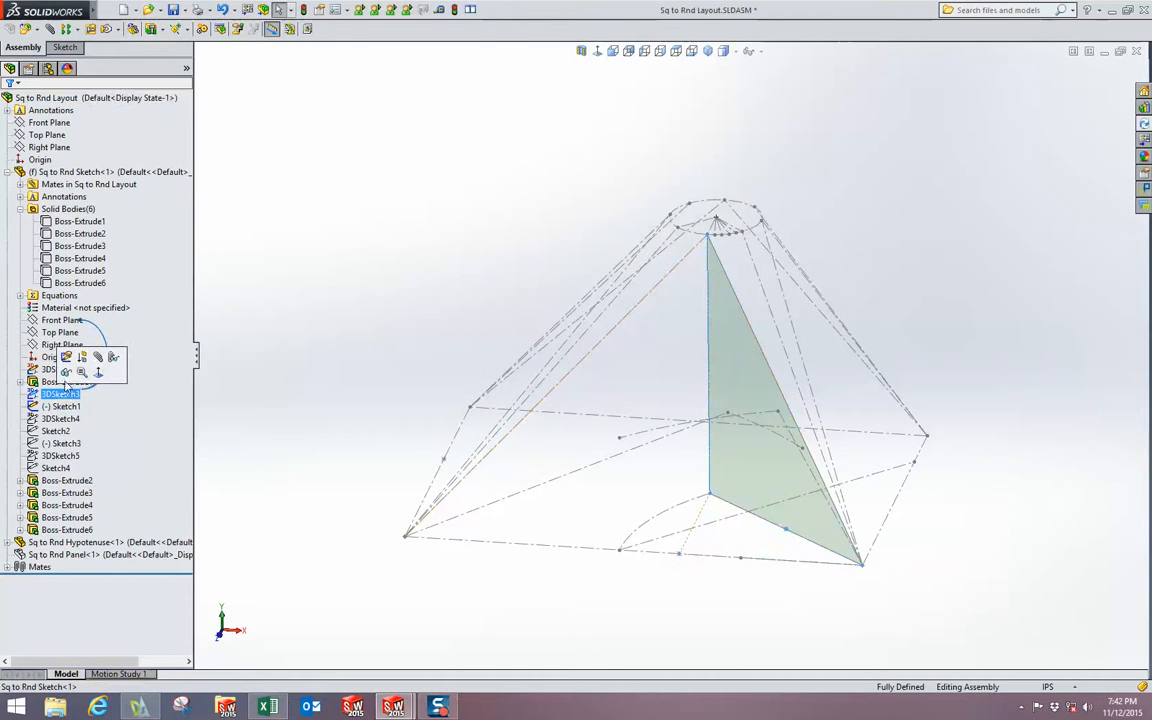
{"action": "left_click", "coordinate": [580, 253]}
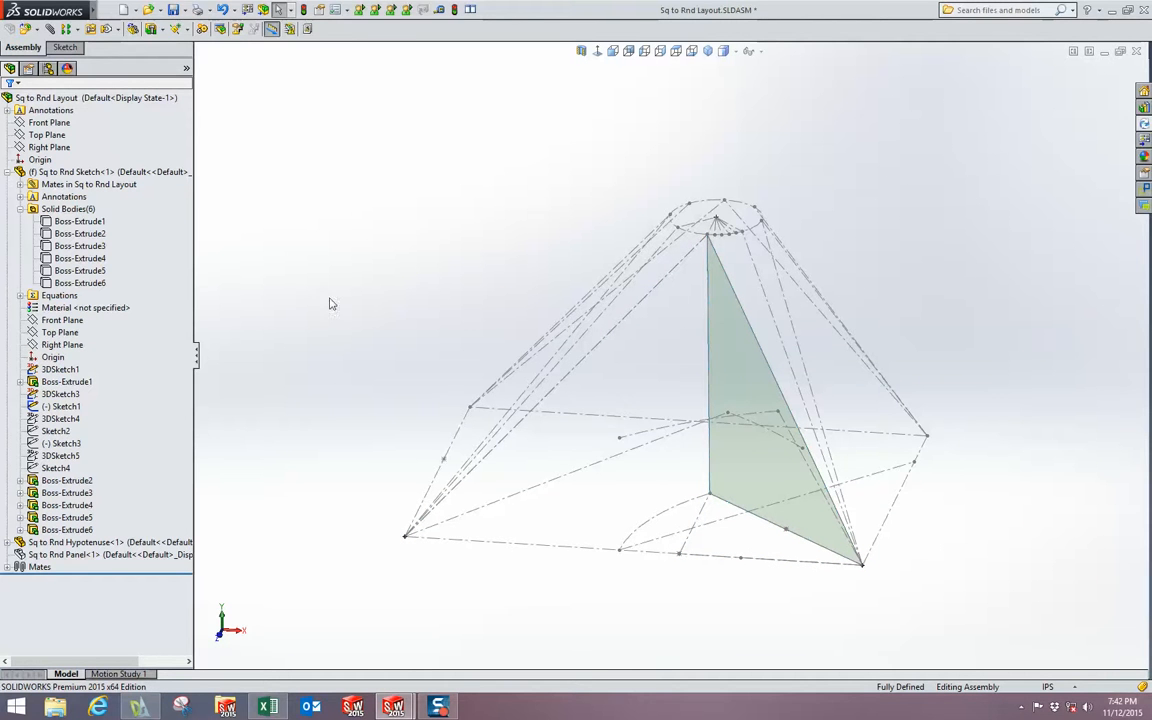
{"action": "left_click", "coordinate": [60, 406]}
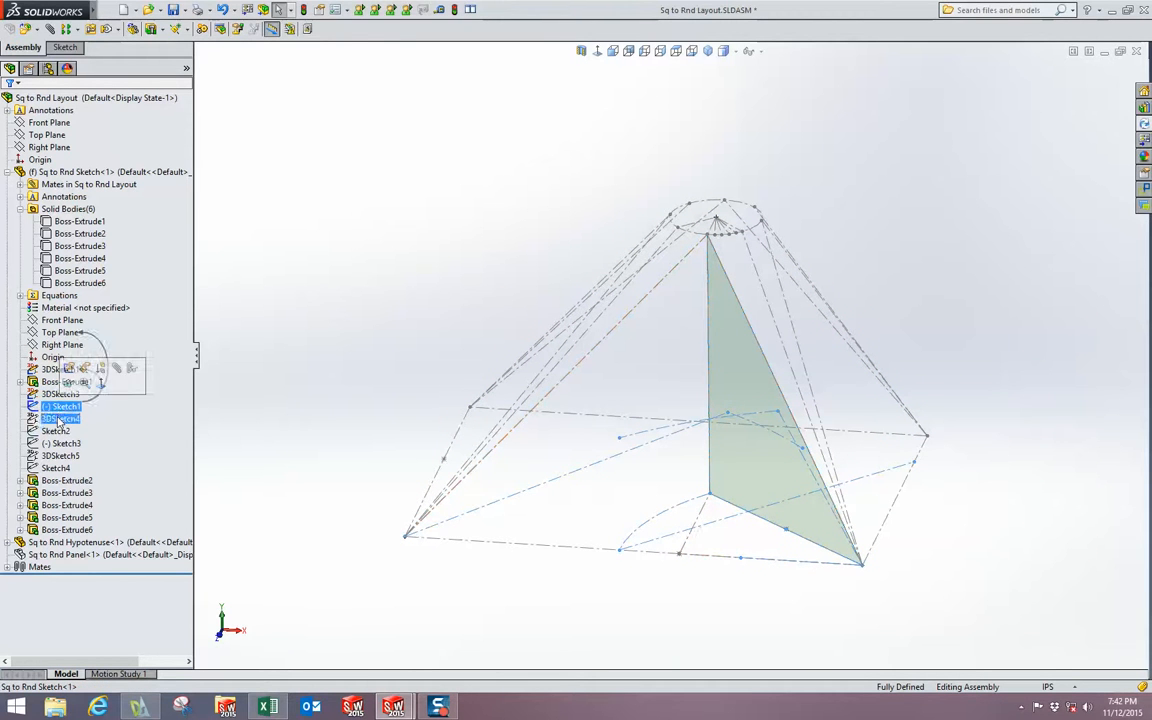
{"action": "left_click", "coordinate": [406, 317]}
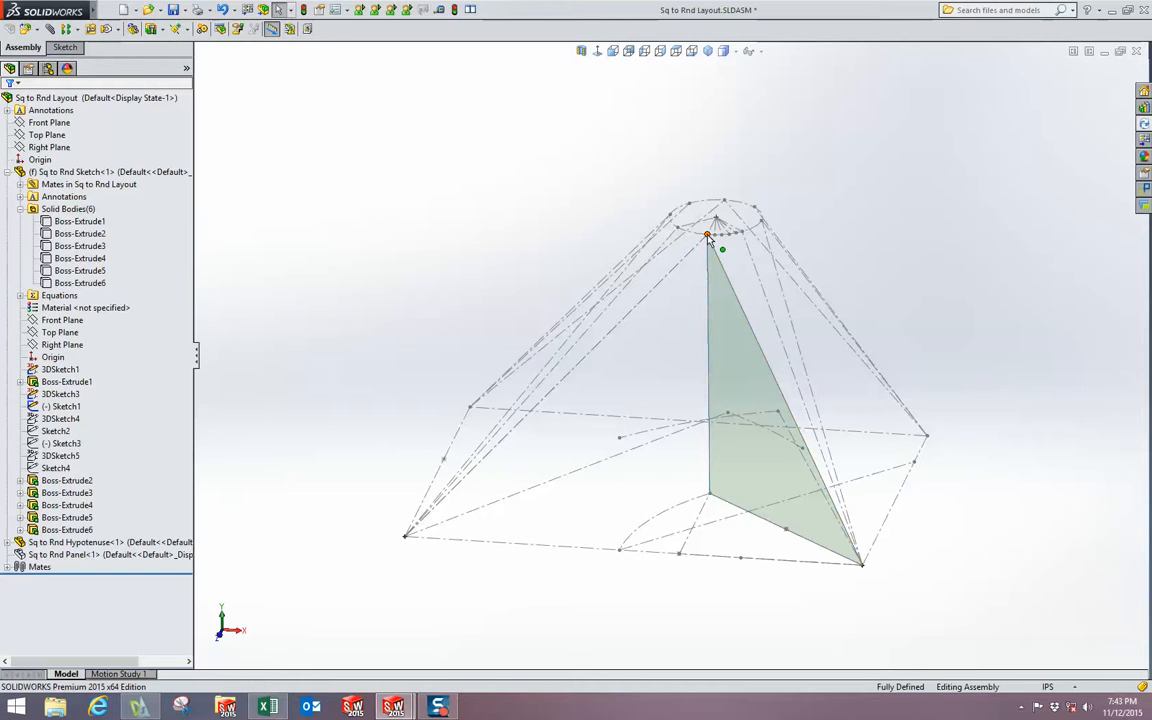
{"action": "scroll", "coordinate": [772, 423], "scroll_direction": "down", "scroll_amount": 3}
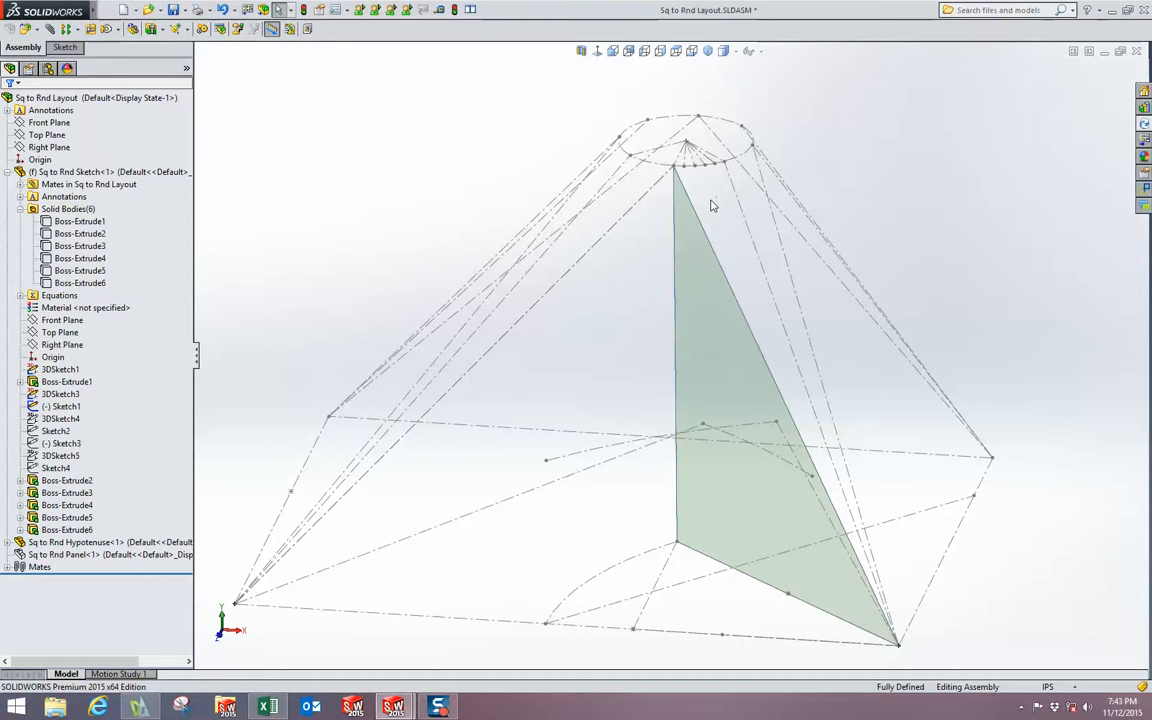
{"action": "scroll", "coordinate": [707, 212], "scroll_direction": "up", "scroll_amount": 3}
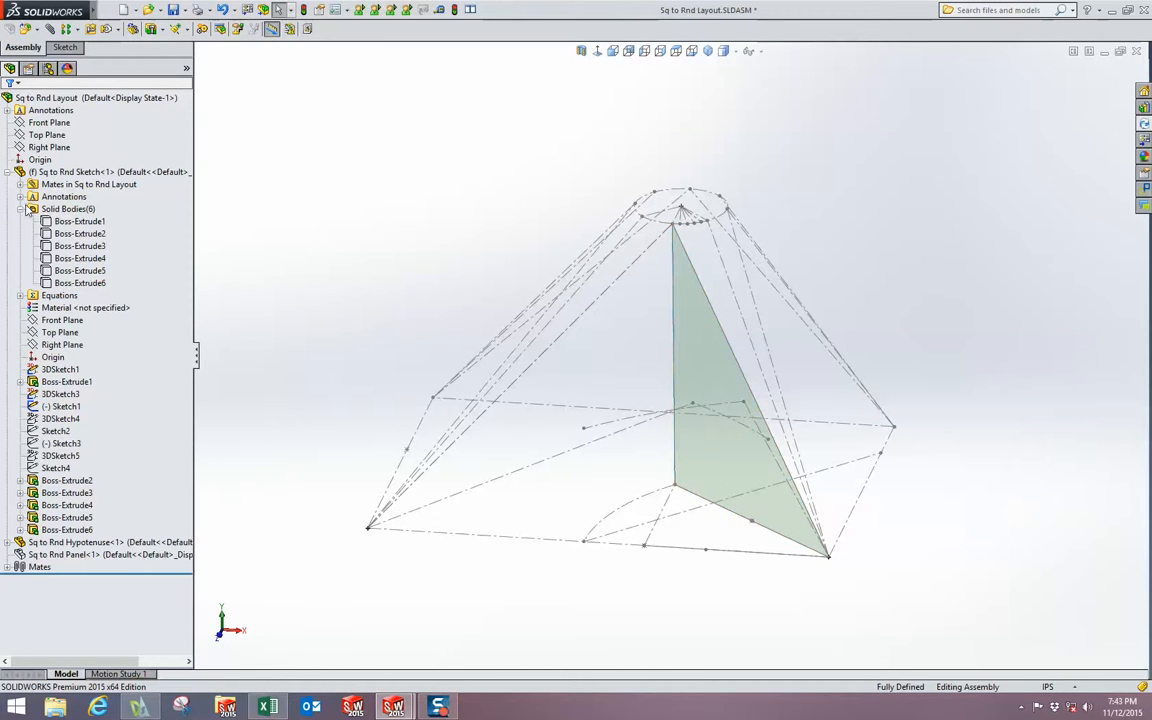
- Suppress the Coincident1 mate in mate Folder1 and swing the hypotenuse triangle down about its base edge
{"action": "left_click", "coordinate": [7, 172]}
{"action": "left_click", "coordinate": [7, 209]}
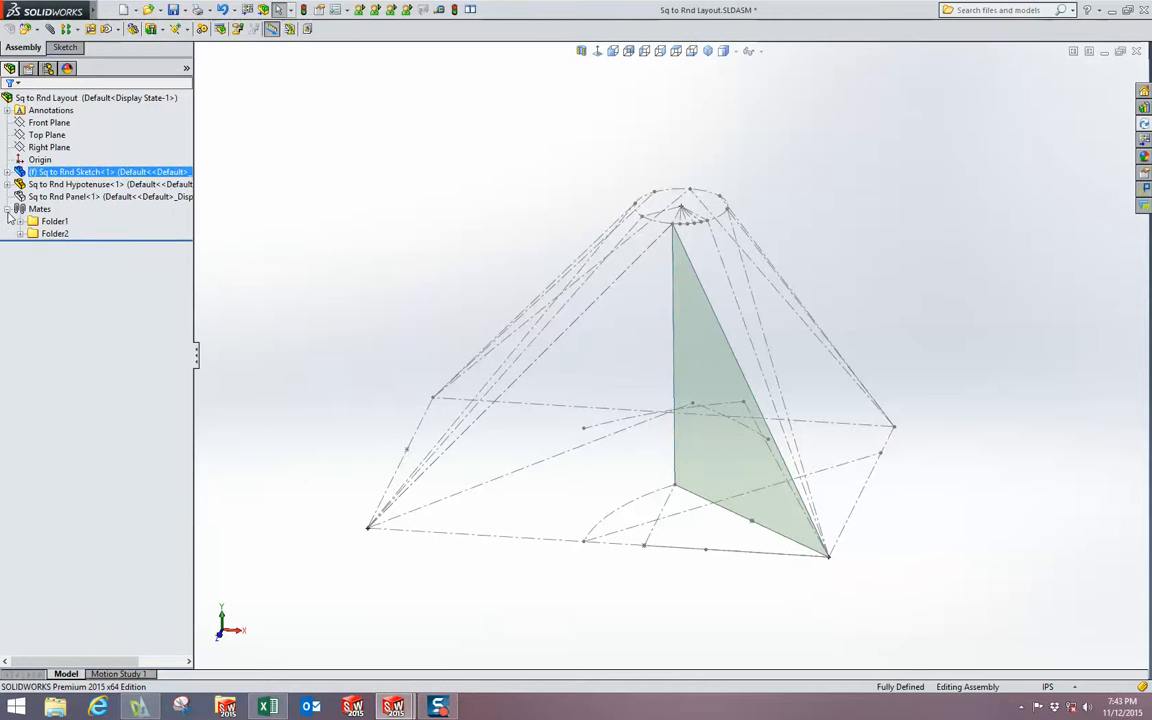
{"action": "left_click", "coordinate": [20, 221]}
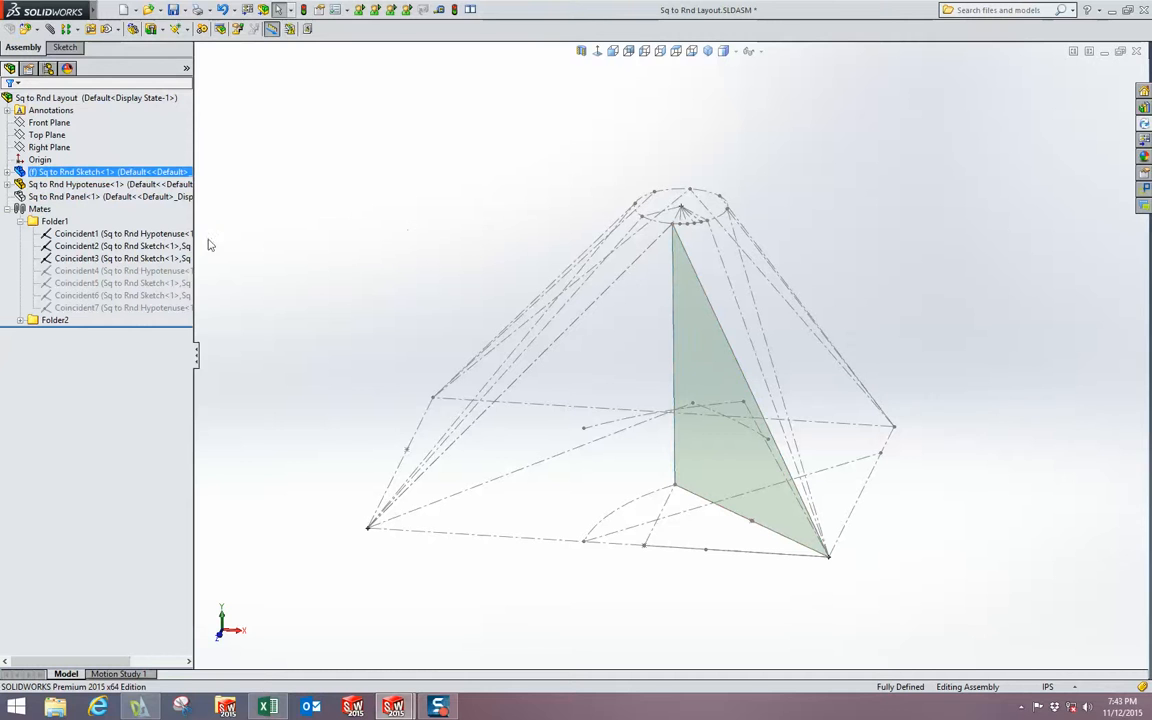
{"action": "left_click", "coordinate": [150, 233]}
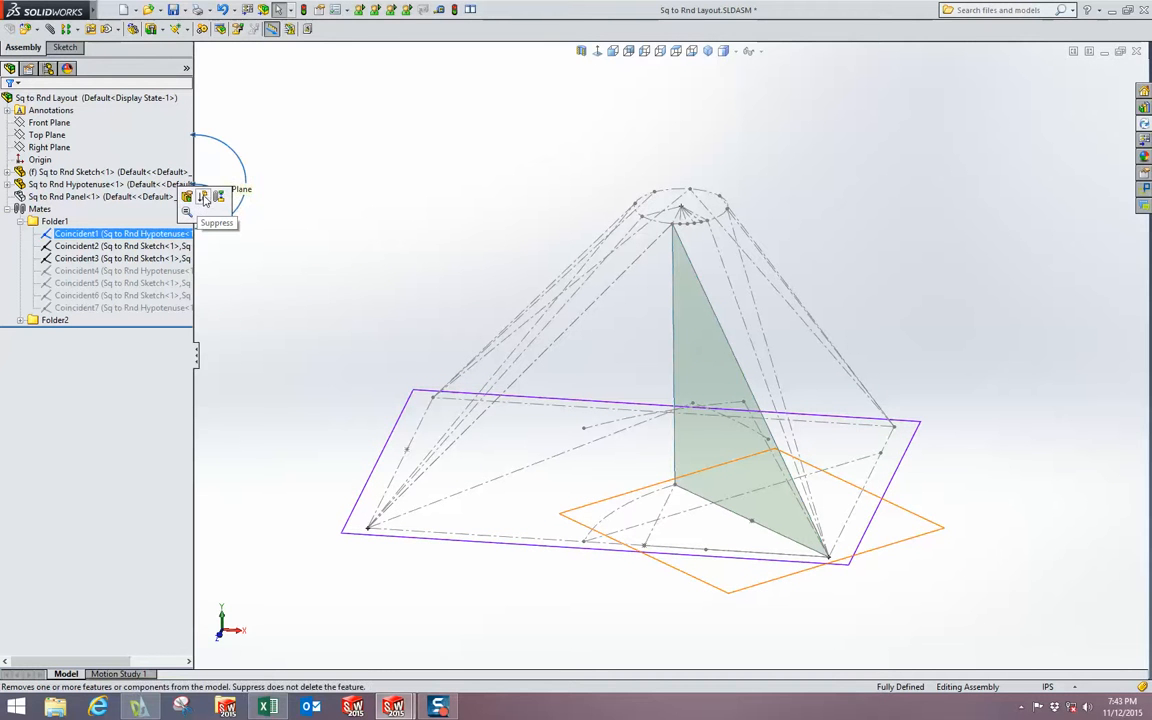
{"action": "left_click", "coordinate": [202, 199]}
{"action": "left_click_drag", "start_coordinate": [703, 300], "coordinate": [858, 295]}
{"action": "mouse_move", "coordinate": [751, 127]}
{"action": "middle_mouse_down"}
{"action": "mouse_move", "coordinate": [777, 167]}
{"action": "mouse_move", "coordinate": [790, 240]}
{"action": "middle_mouse_up"}
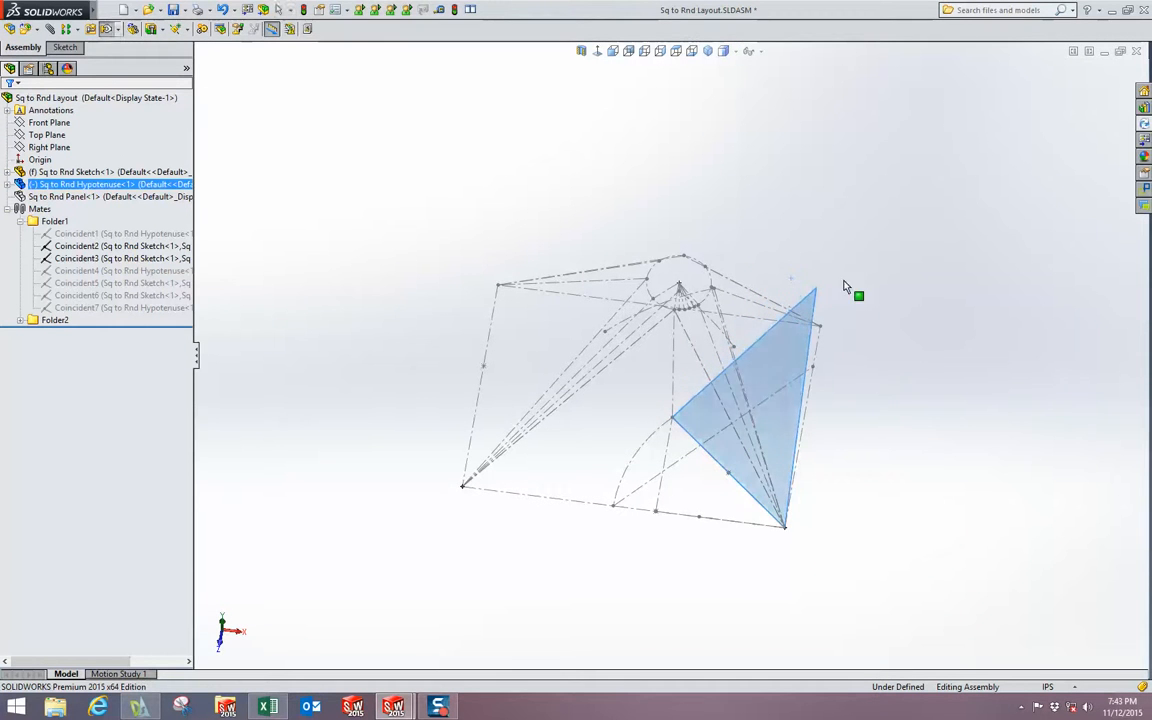
- Unsuppress the Coincident4 mate and suppress the Coincident2 mate of the hypotenuse triangle
{"action": "left_click", "coordinate": [158, 268]}
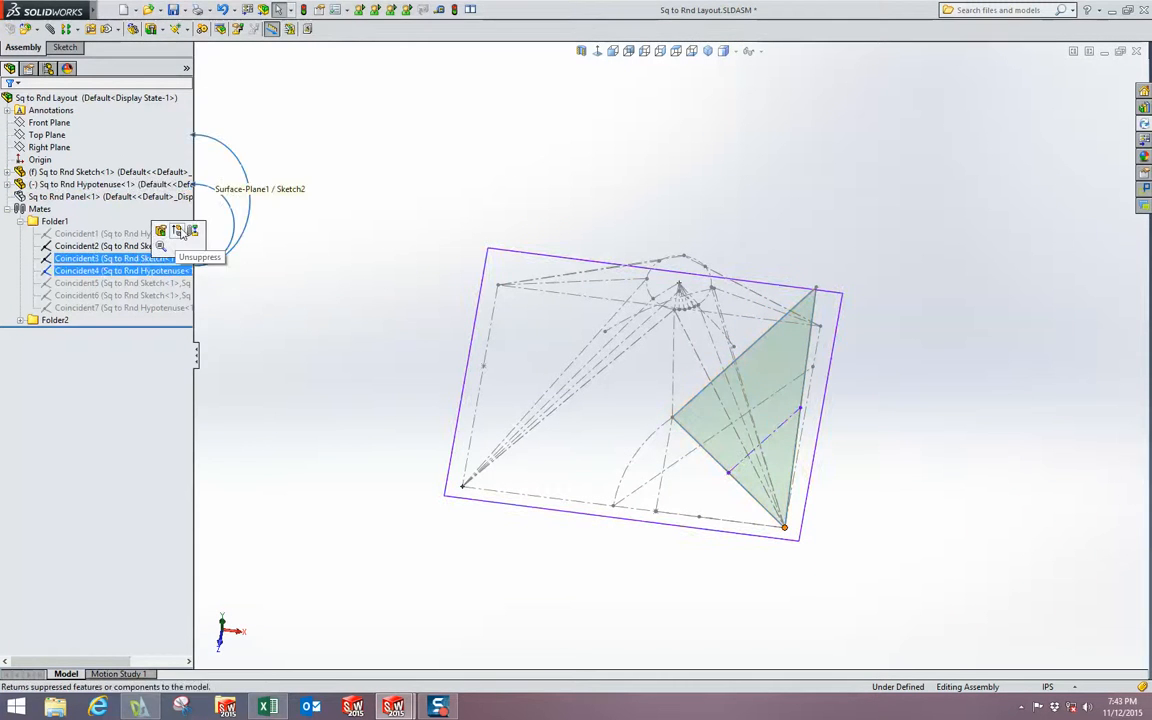
{"action": "left_click", "coordinate": [177, 231]}
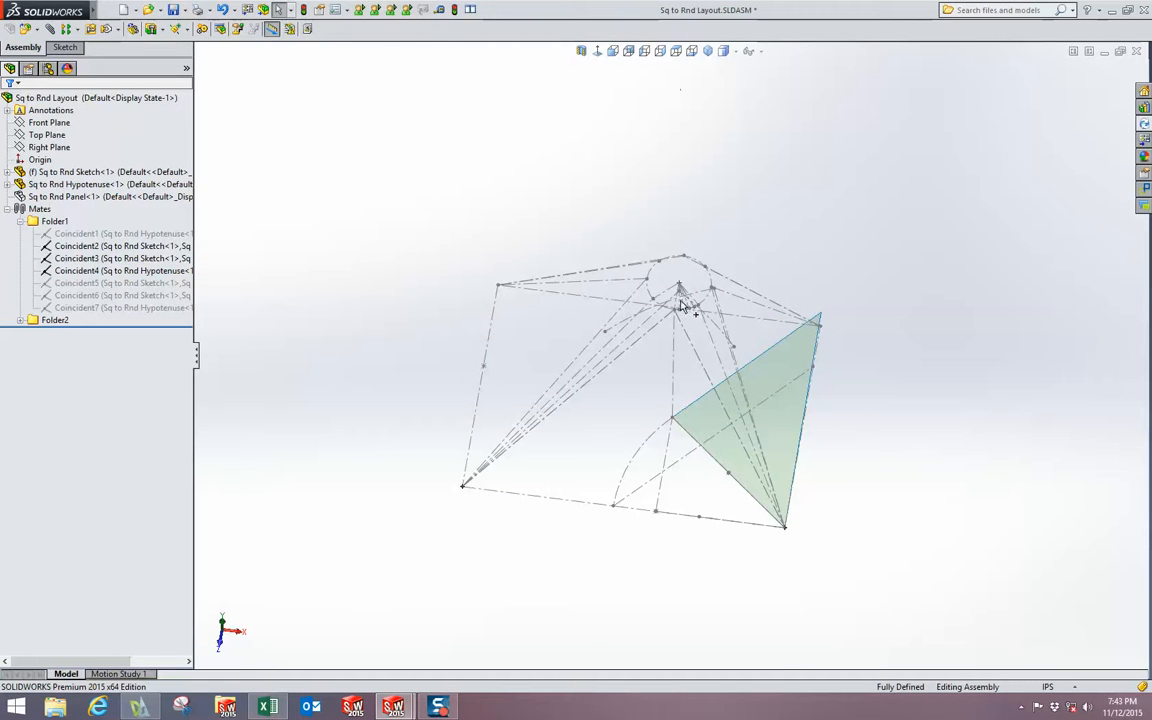
{"action": "left_click", "coordinate": [85, 245]}
{"action": "left_click", "coordinate": [125, 212]}
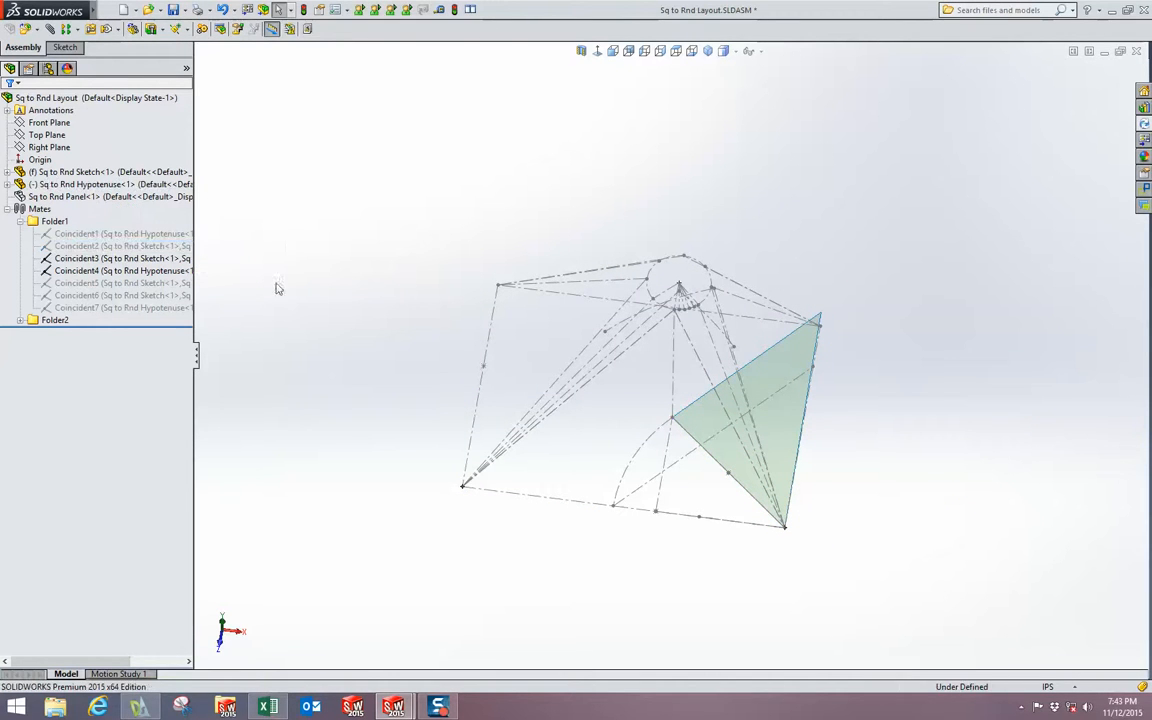
- Rotate the hypotenuse triangle about its corner to the square's front edge and unsuppress the Coincident5 mate
{"action": "left_click_drag", "start_coordinate": [711, 406], "coordinate": [671, 493]}
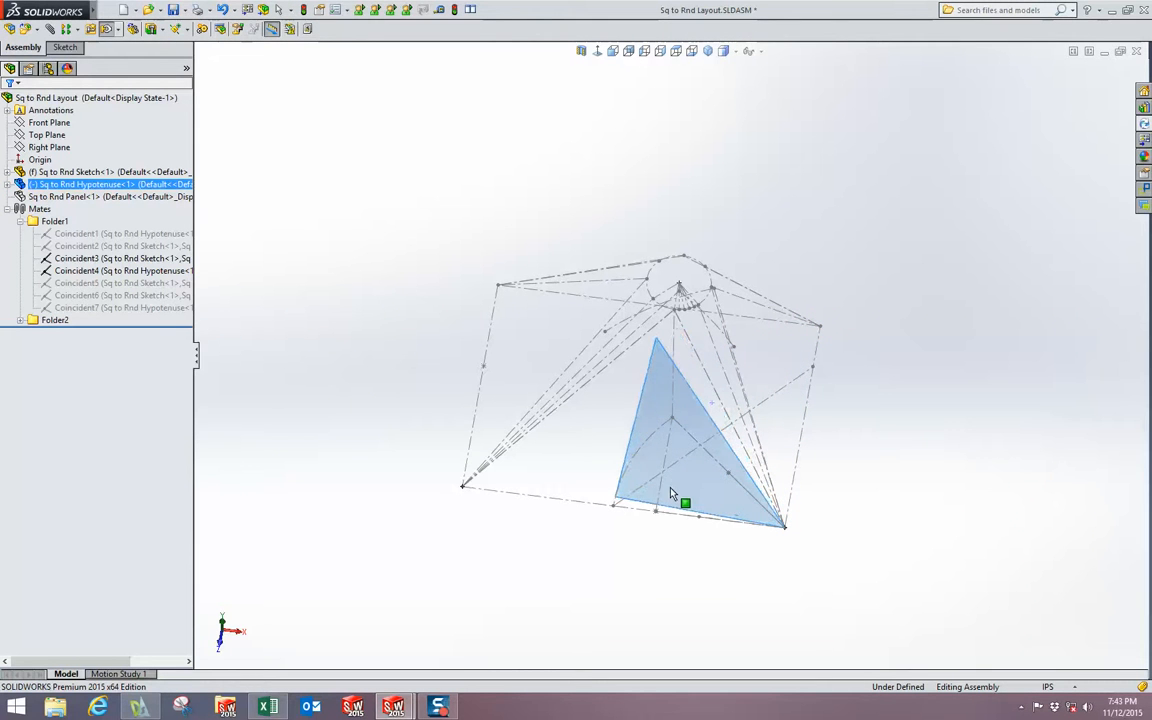
{"action": "left_click", "coordinate": [163, 287]}
{"action": "left_click", "coordinate": [185, 248]}
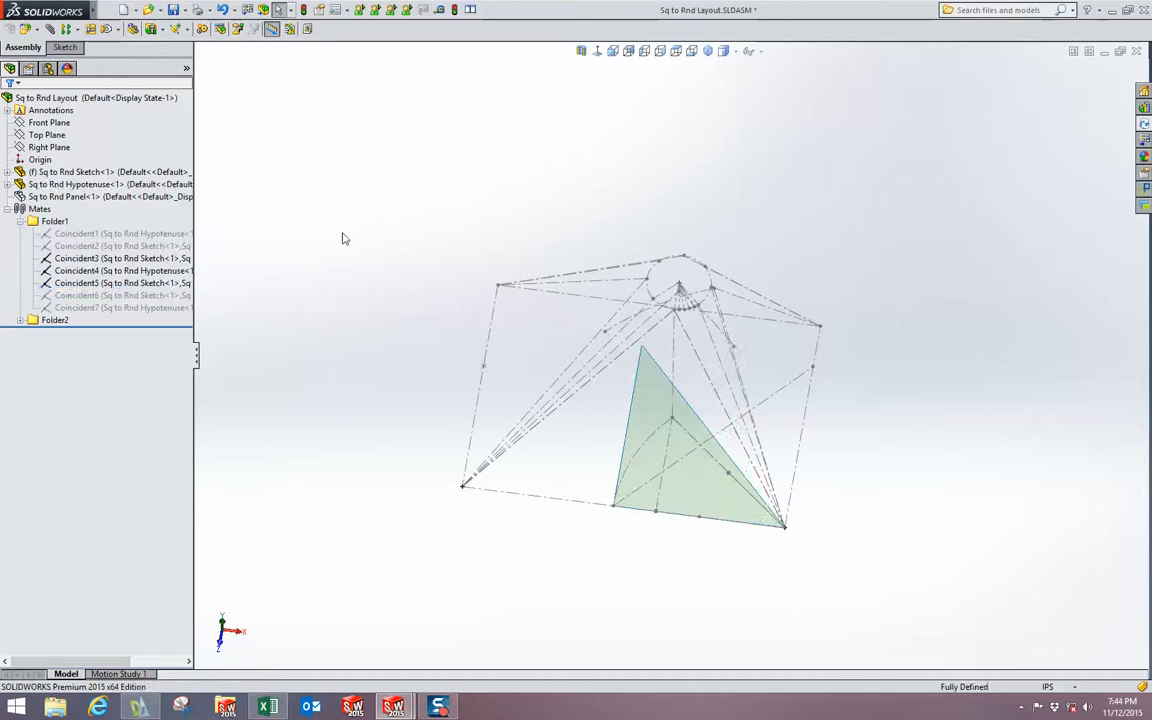
- Suppress the Coincident3 mate and unsuppress the Coincident6 mate so the triangle hinges on the square's front edge
{"action": "left_click", "coordinate": [120, 258]}
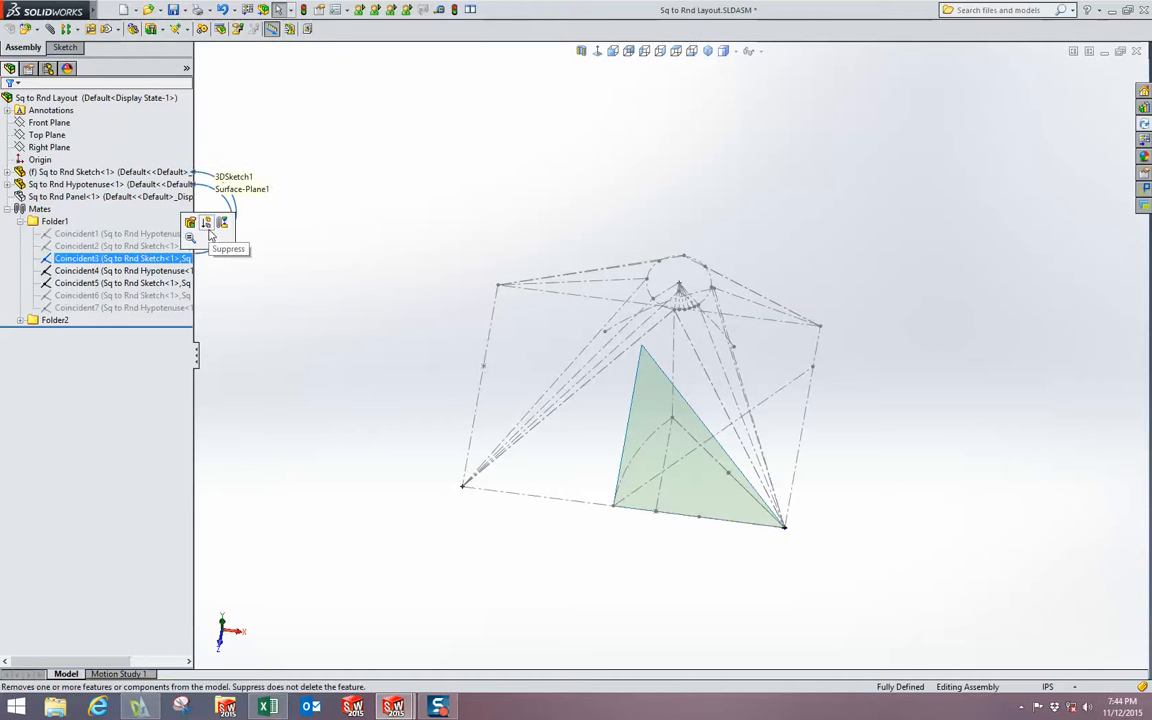
{"action": "left_click", "coordinate": [189, 224]}
{"action": "left_click", "coordinate": [125, 295]}
{"action": "left_click", "coordinate": [187, 257]}
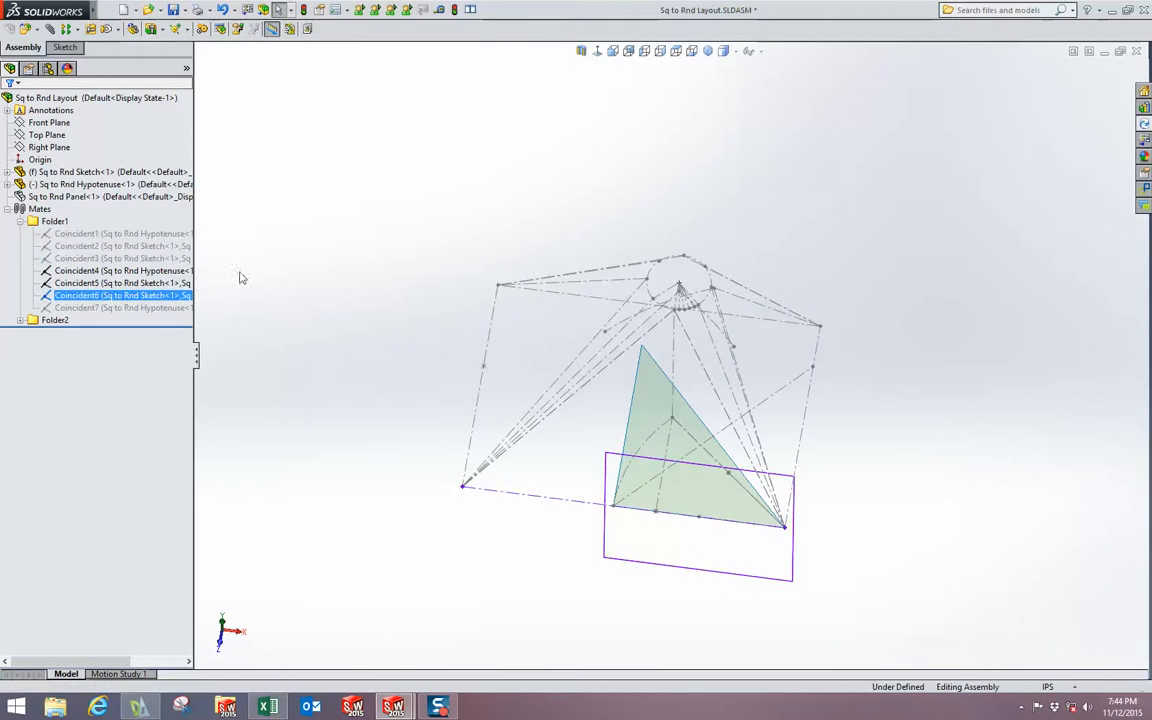
- Swing the triangle flat onto the base, unsuppress the Coincident7 mate, and check the length of the matching slanted layout line
{"action": "left_click_drag", "start_coordinate": [752, 513], "coordinate": [635, 492]}
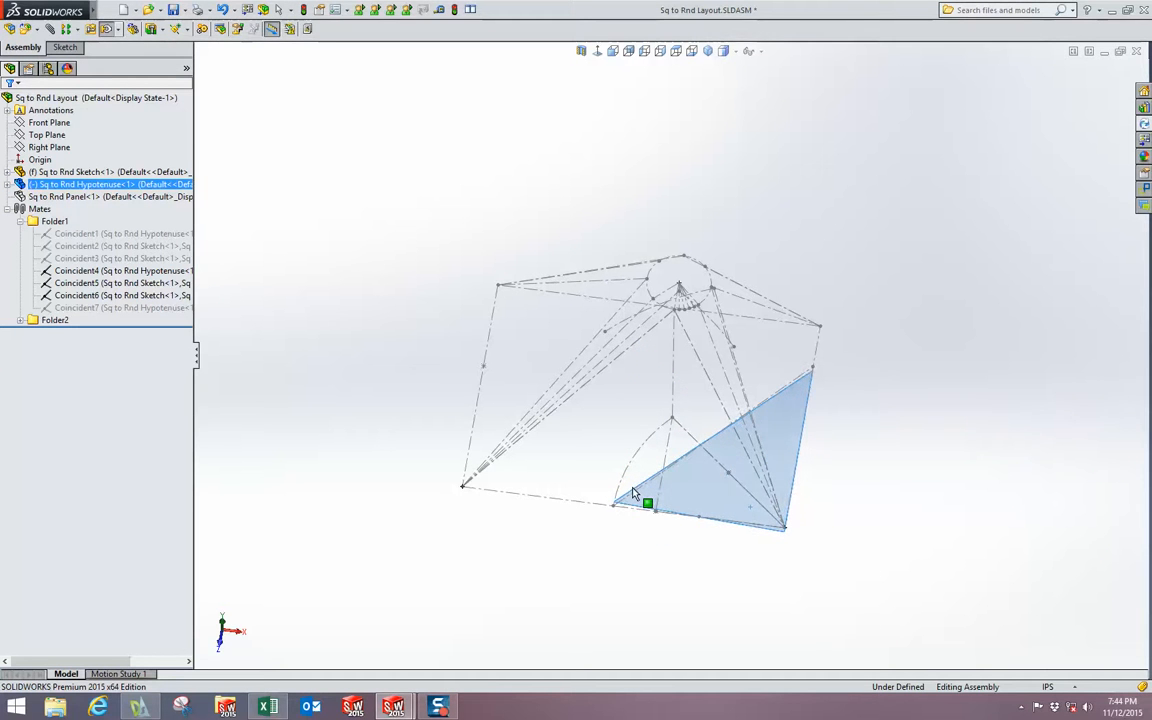
{"action": "left_click", "coordinate": [188, 307]}
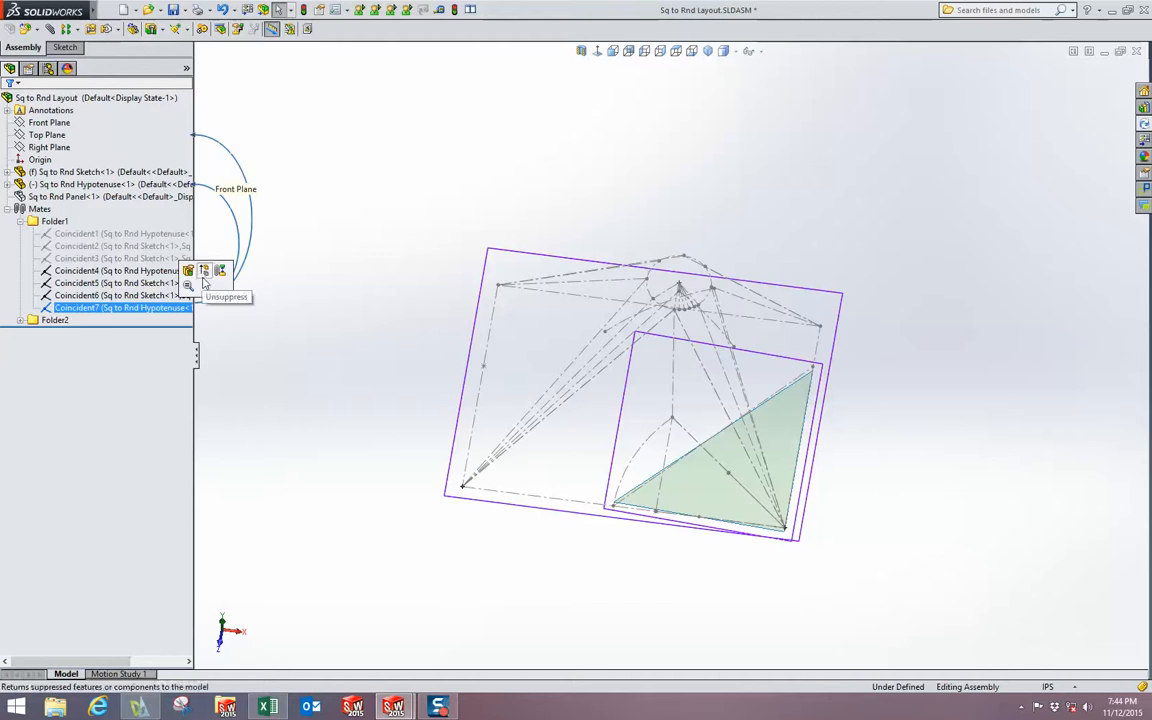
{"action": "left_click", "coordinate": [204, 272]}
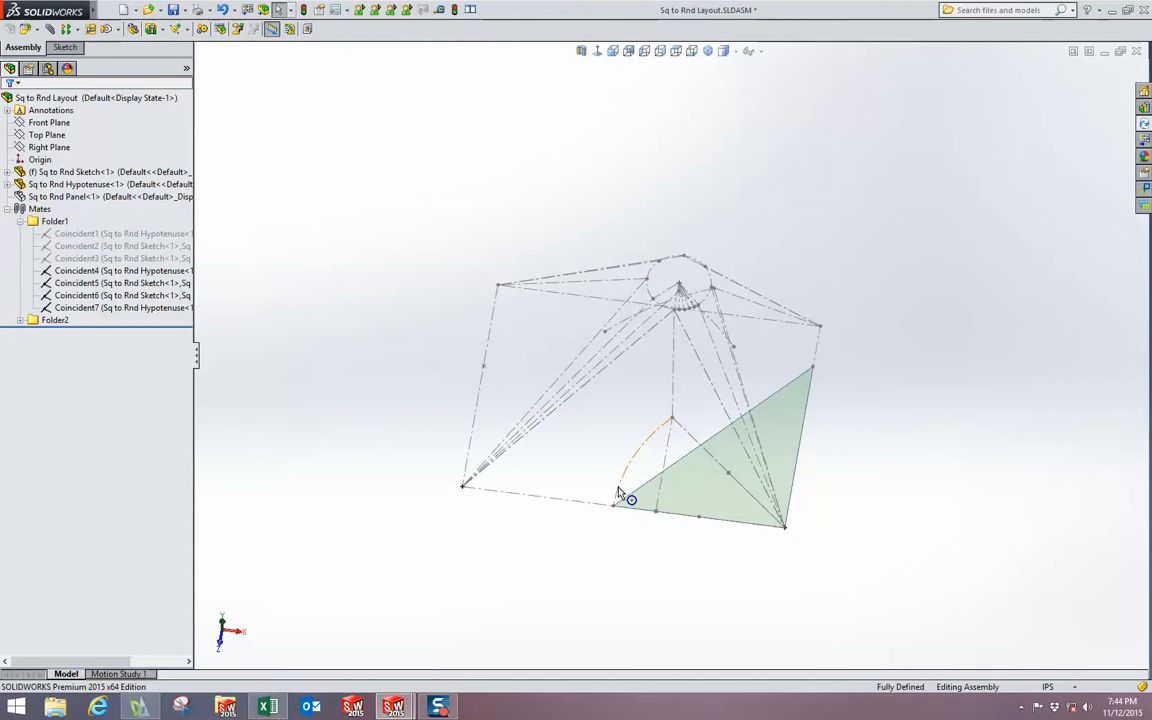
{"action": "left_click", "coordinate": [709, 386]}
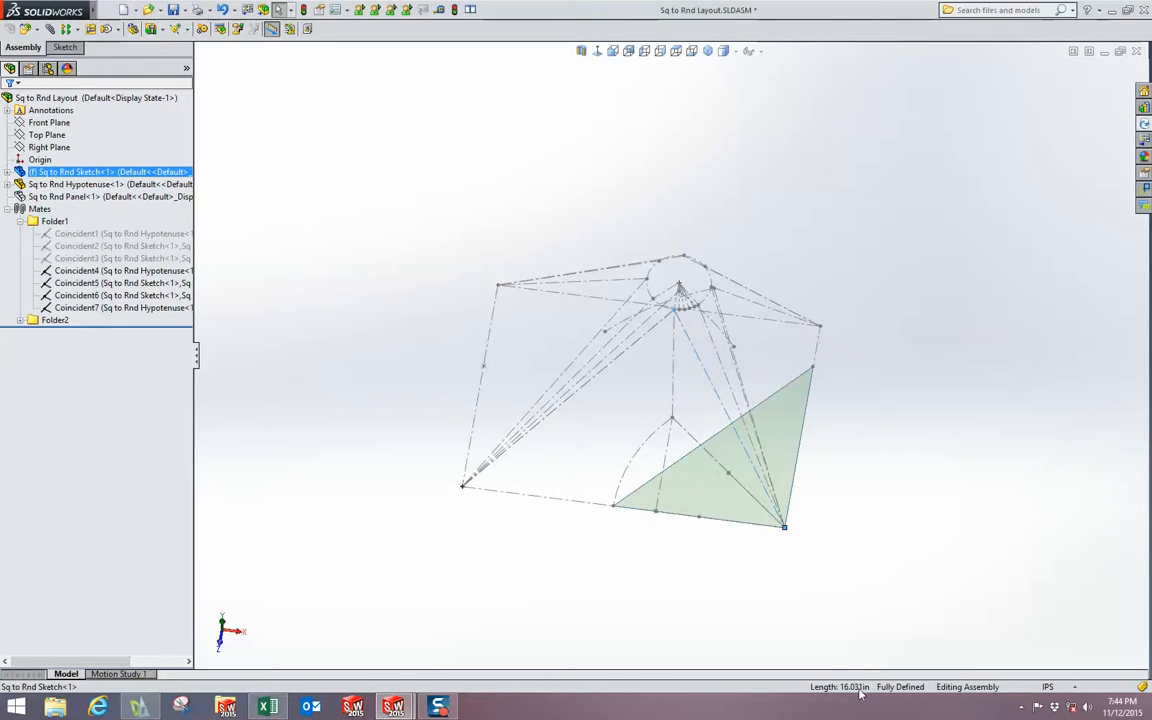
- Check the length of the flattened triangle's hypotenuse line on the base and compare it with the square-to-round layout
{"action": "left_click", "coordinate": [771, 397]}
{"action": "mouse_move", "coordinate": [859, 357]}
{"action": "middle_mouse_down"}
{"action": "mouse_move", "coordinate": [887, 239]}
{"action": "mouse_move", "coordinate": [714, 235]}
{"action": "middle_mouse_up"}
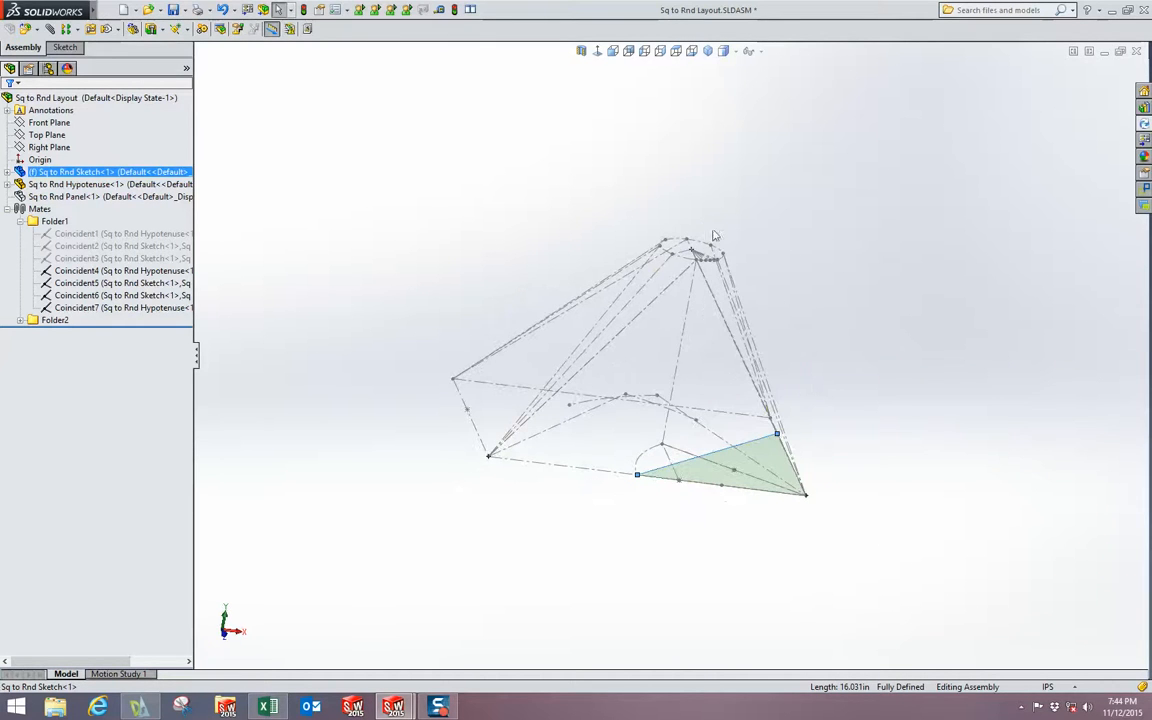
{"action": "middle_click_drag", "start_coordinate": [866, 398], "coordinate": [838, 445]}
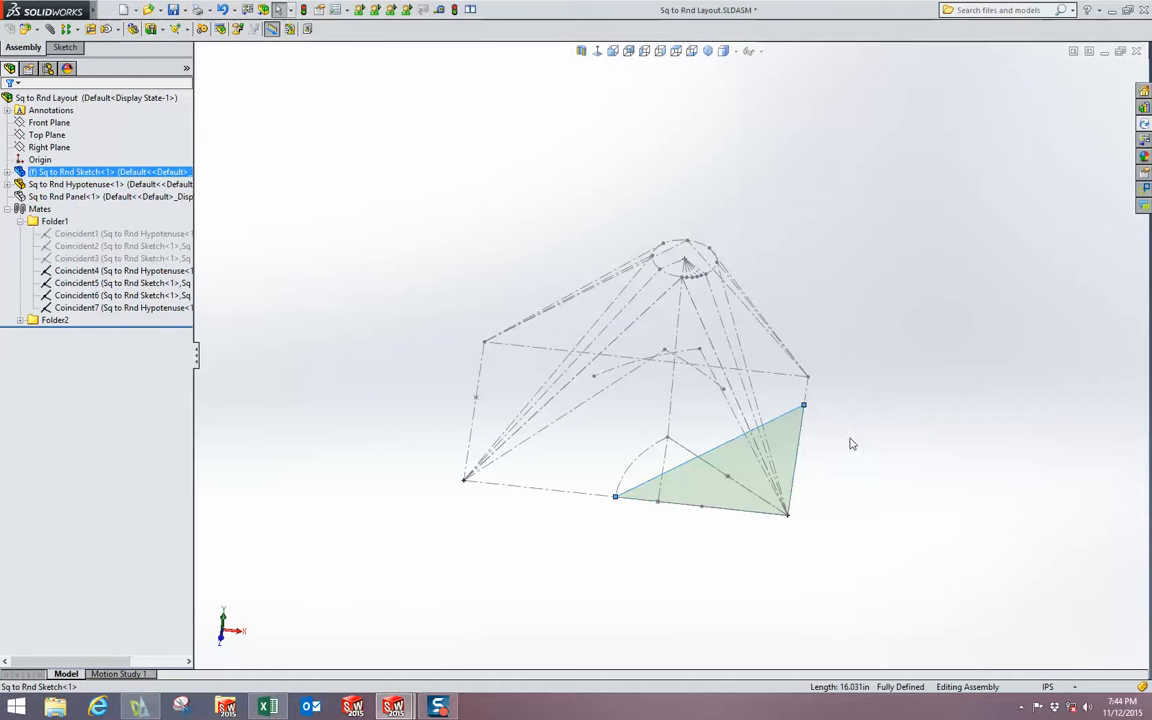
- Open the Sq to Rnd Sketch part from the assembly and edit its Sketch1
{"action": "left_click", "coordinate": [75, 172]}
{"action": "left_click", "coordinate": [95, 140]}
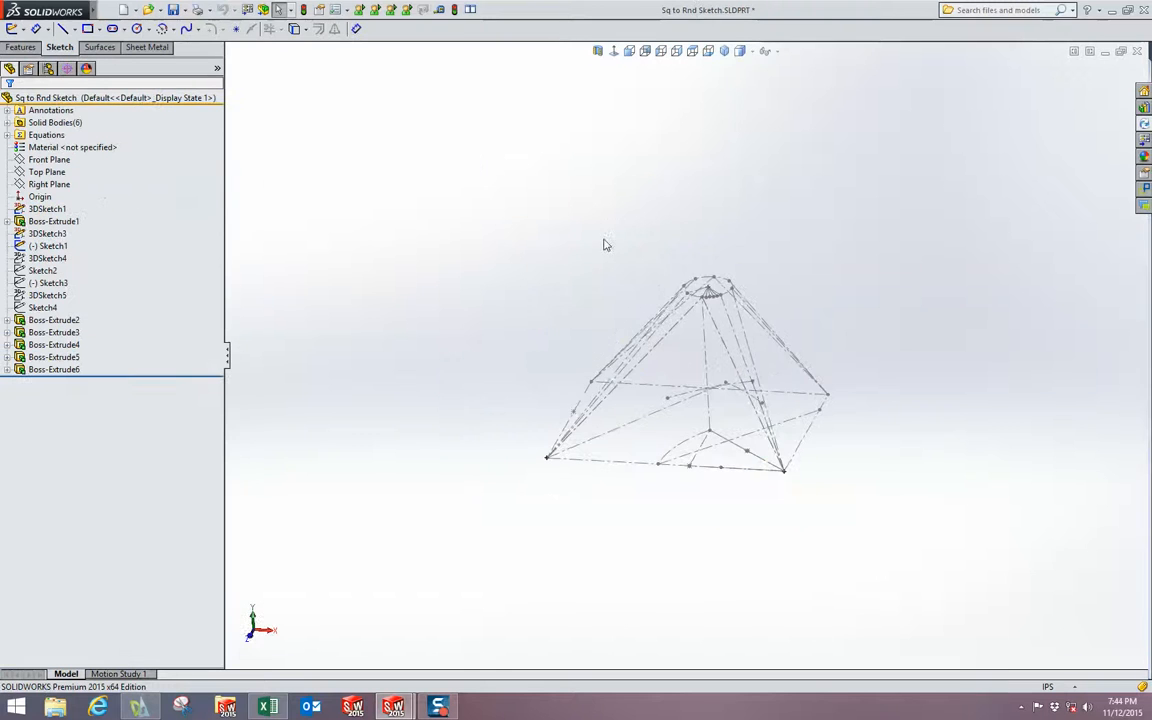
{"action": "middle_click_drag", "start_coordinate": [678, 372], "coordinate": [699, 476]}
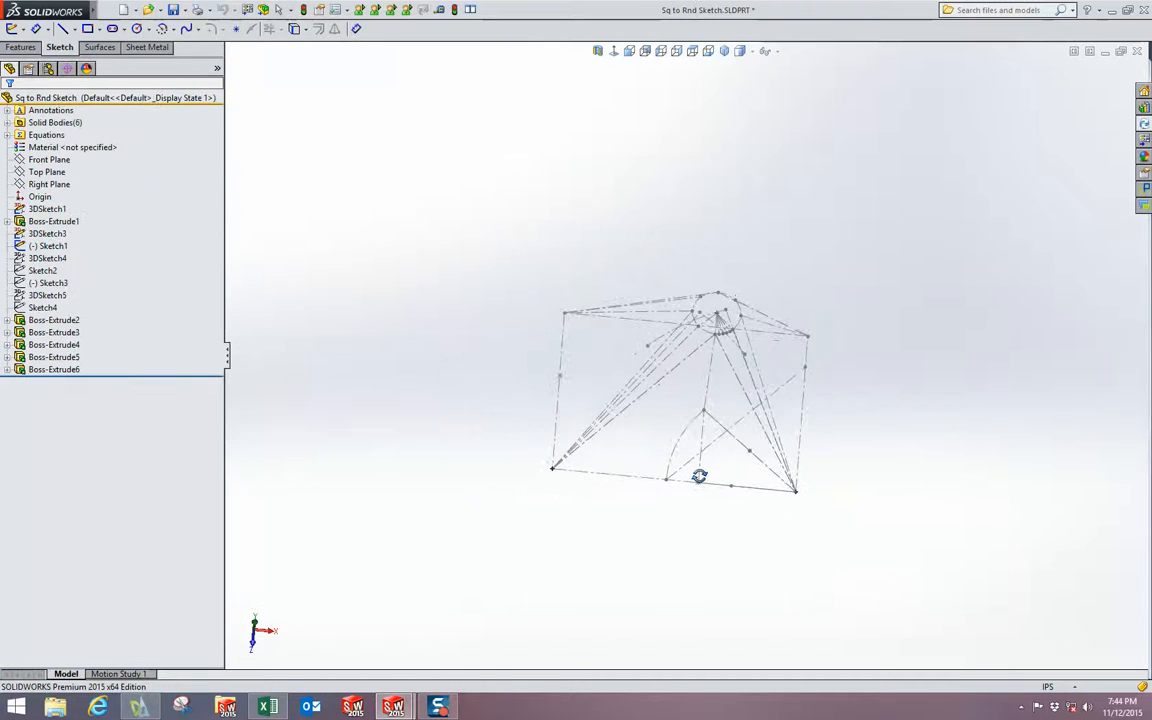
{"action": "left_click", "coordinate": [46, 245]}
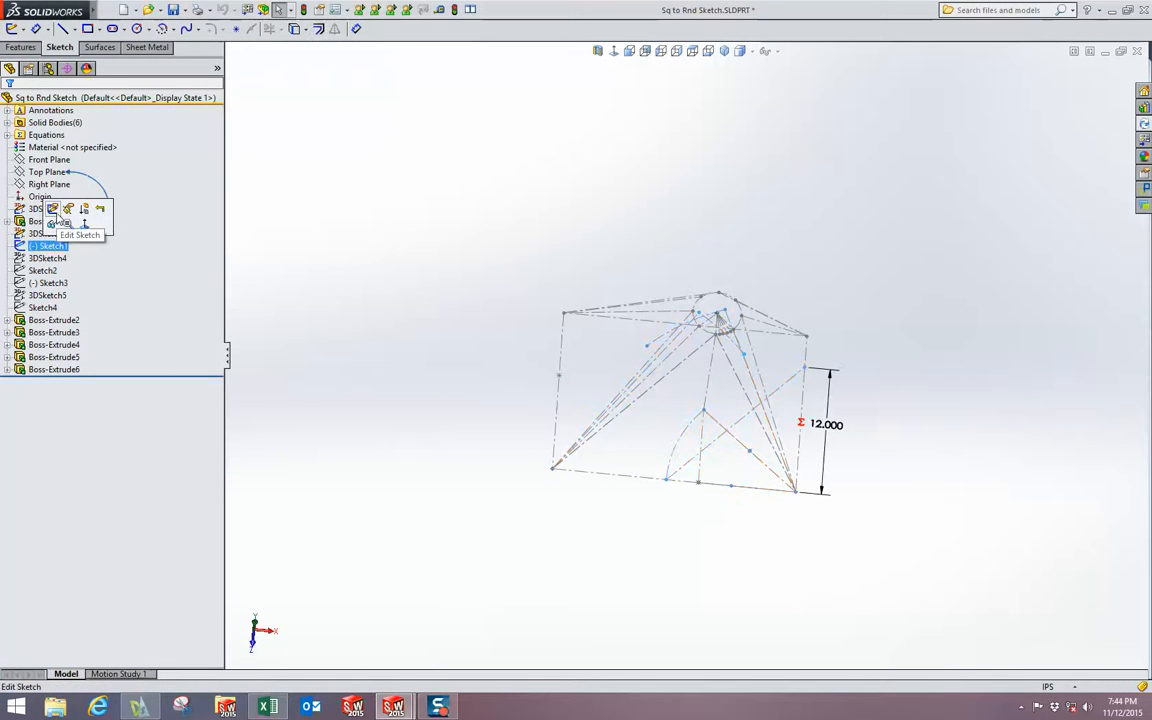
{"action": "left_click", "coordinate": [52, 210]}
{"action": "scroll", "coordinate": [766, 427], "scroll_direction": "down", "scroll_amount": 5}
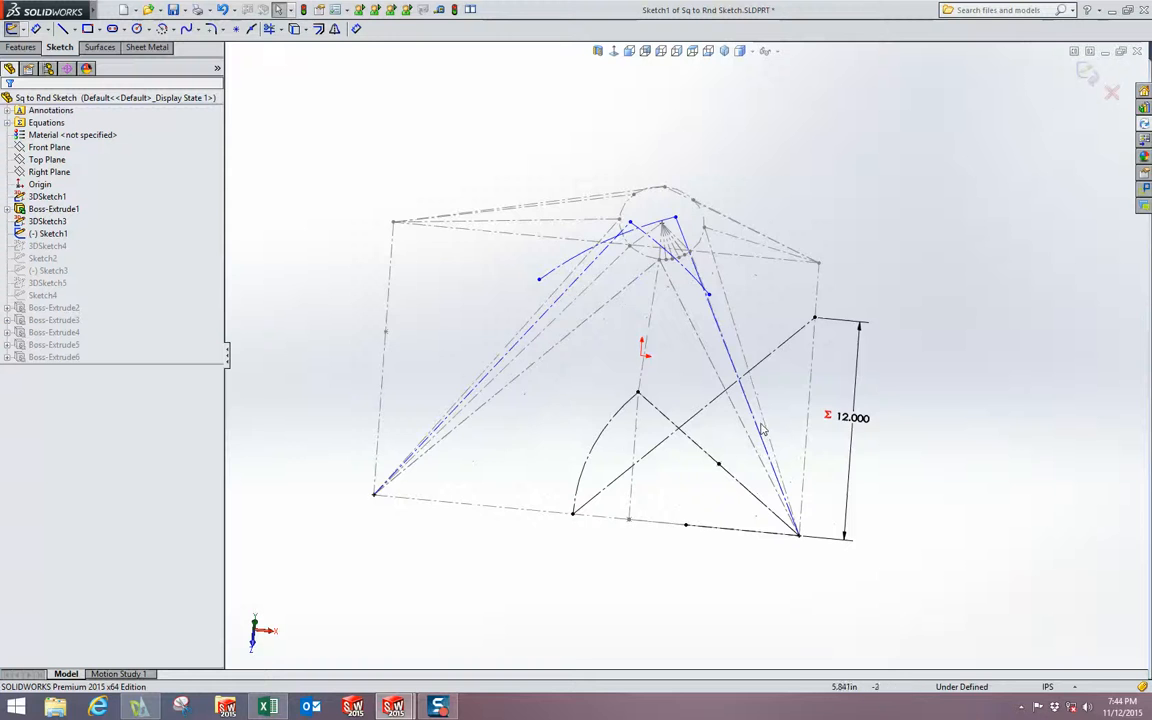
{"action": "mouse_move", "coordinate": [761, 429]}
{"action": "middle_mouse_down"}
{"action": "mouse_move", "coordinate": [772, 393]}
{"action": "mouse_move", "coordinate": [776, 419]}
{"action": "middle_mouse_up"}
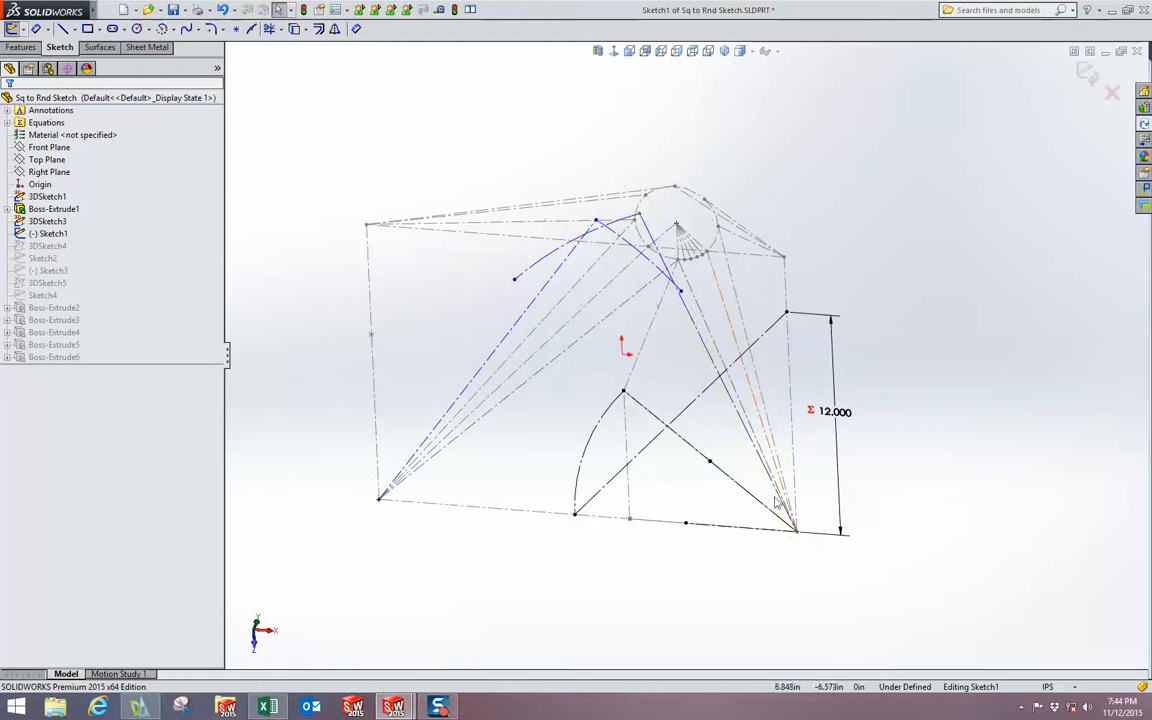
- Inspect the upper-left construction arc and make the line from its centre corner equal to the diagonal that ends at the 12.000 dimension
{"action": "left_click", "coordinate": [538, 270]}
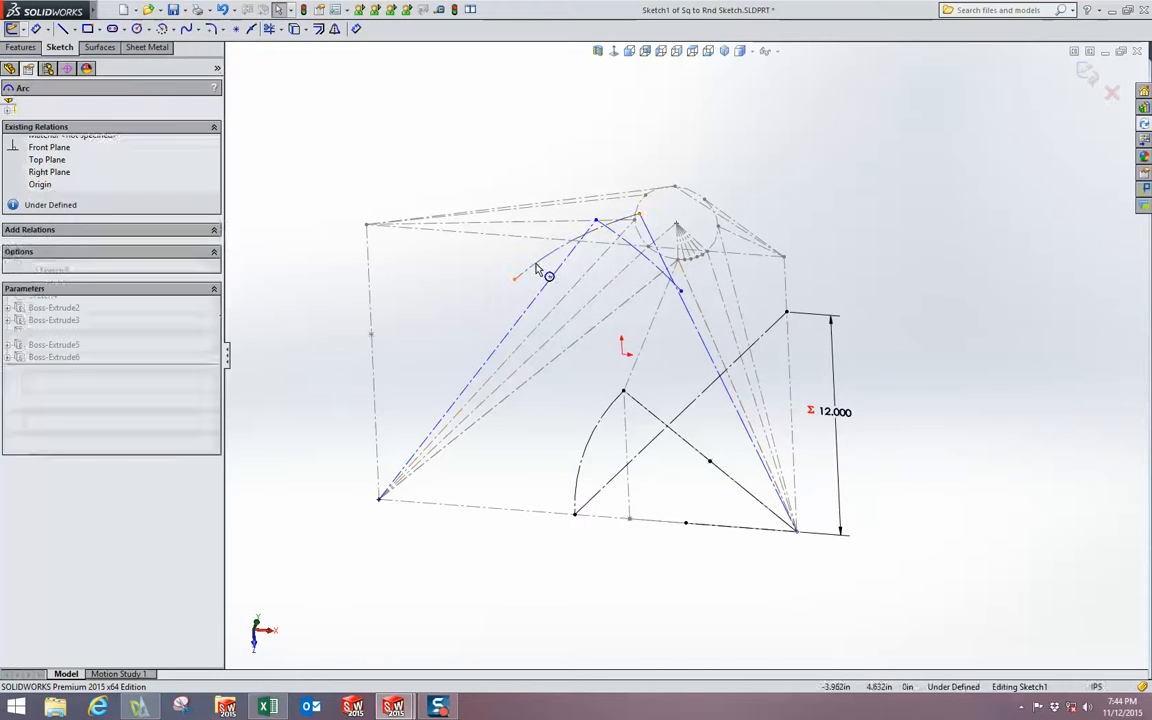
{"action": "middle_click_drag", "start_coordinate": [887, 213], "coordinate": [855, 236]}
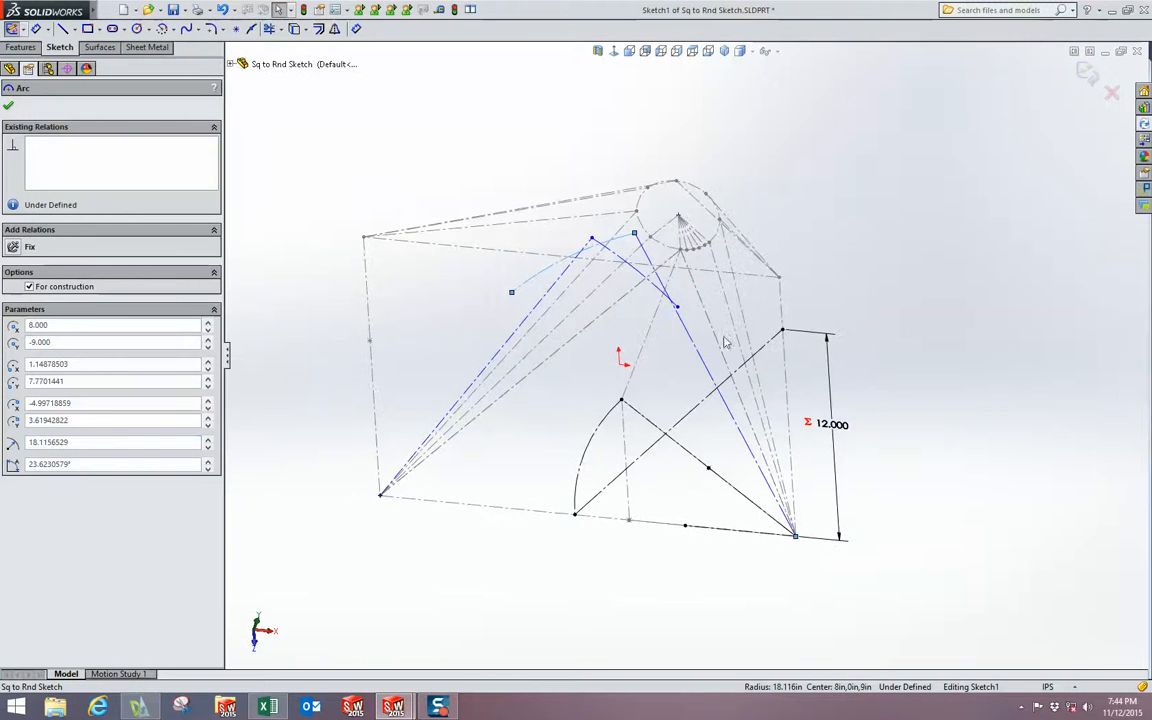
{"action": "middle_click_drag", "start_coordinate": [643, 355], "coordinate": [681, 355]}
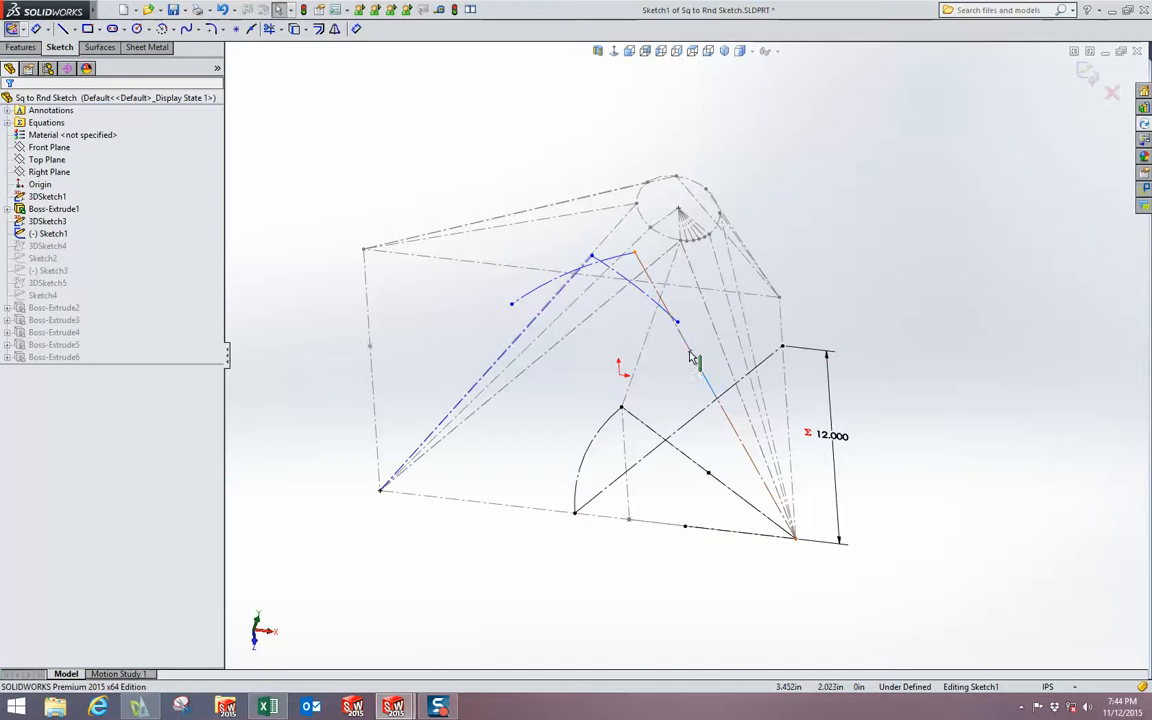
{"action": "left_click", "coordinate": [690, 378]}
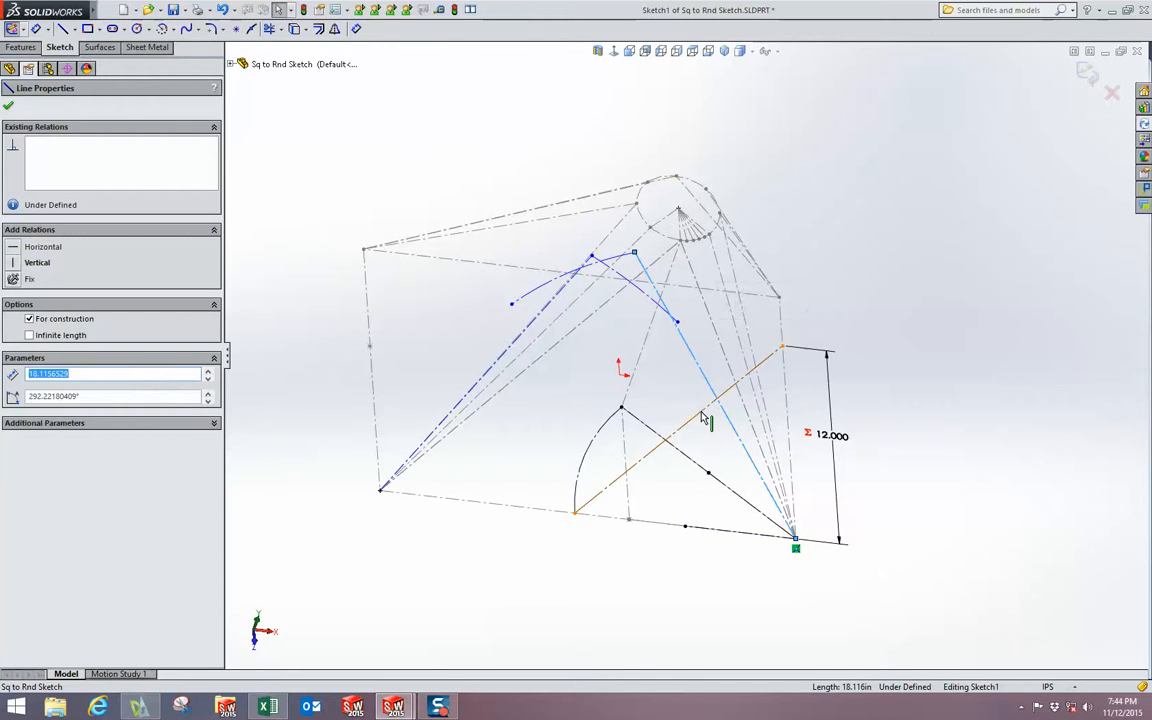
{"action": "left_click", "coordinate": [704, 420], "text": "ctrl"}
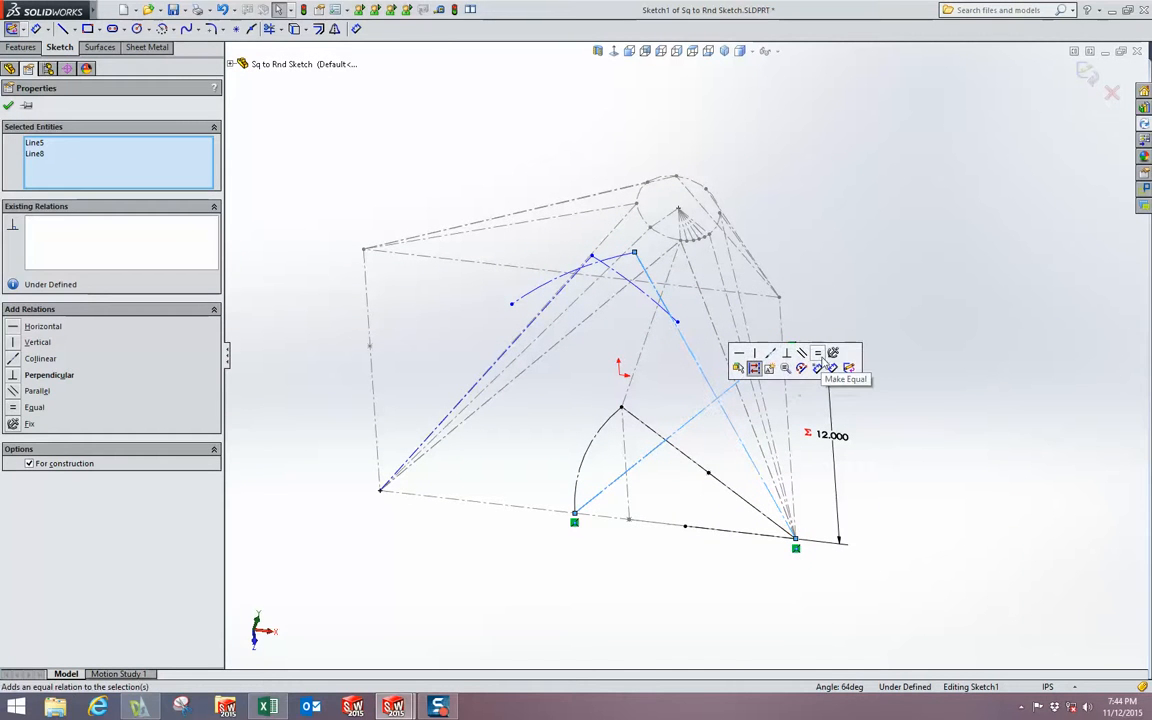
{"action": "left_click", "coordinate": [820, 366]}
{"action": "left_click", "coordinate": [825, 245]}
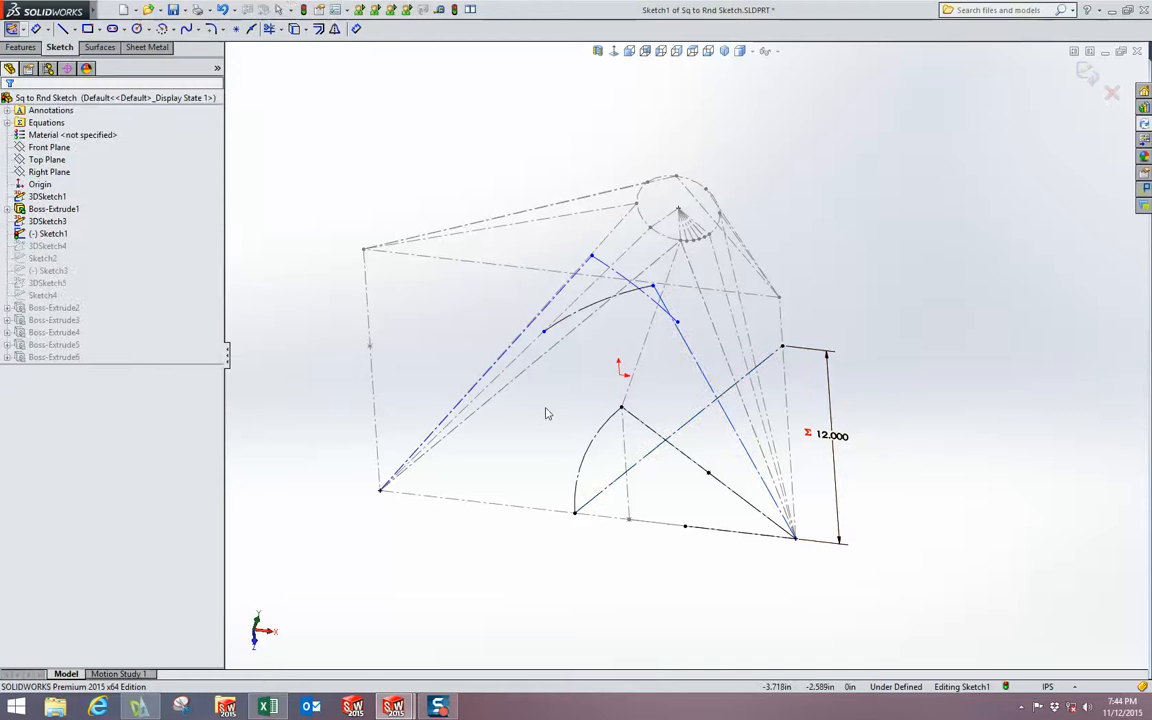
- Sketch a centerpoint arc centred on the square's lower-left corner, from the circle's bottom point to just below the square's bottom edge
{"action": "mouse_move", "coordinate": [546, 413]}
{"action": "middle_mouse_down"}
{"action": "mouse_move", "coordinate": [527, 450]}
{"action": "mouse_move", "coordinate": [542, 357]}
{"action": "middle_mouse_up"}
{"action": "left_click", "coordinate": [616, 52]}
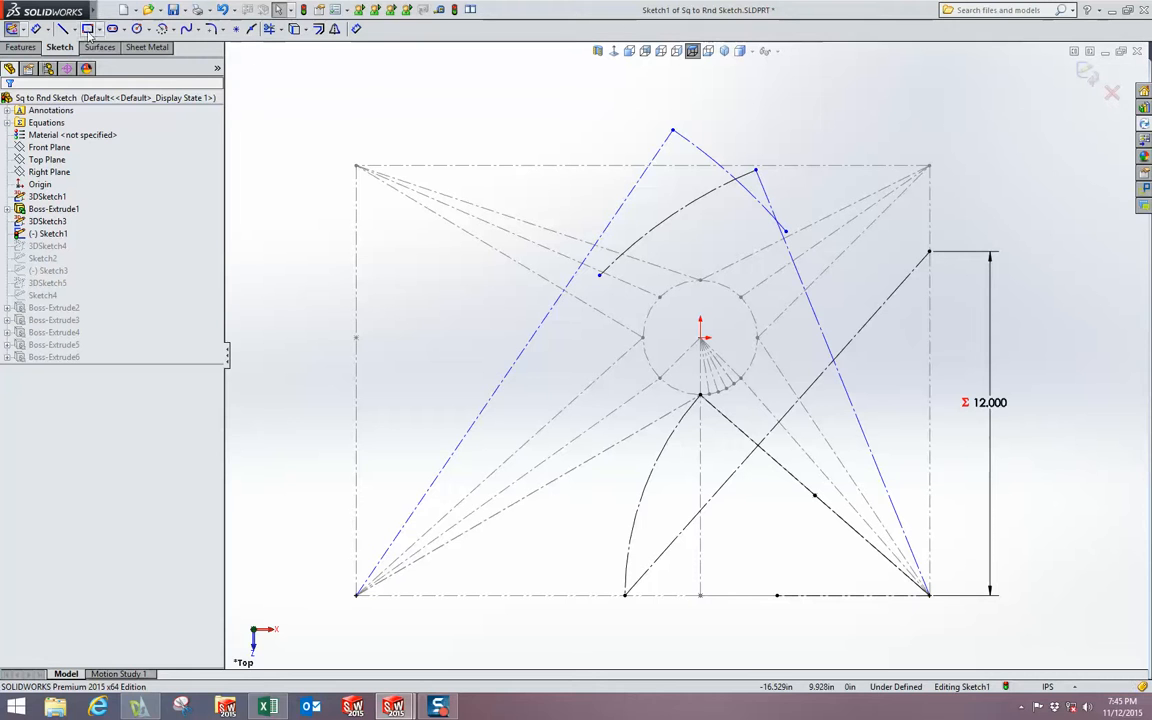
{"action": "left_click", "coordinate": [158, 29]}
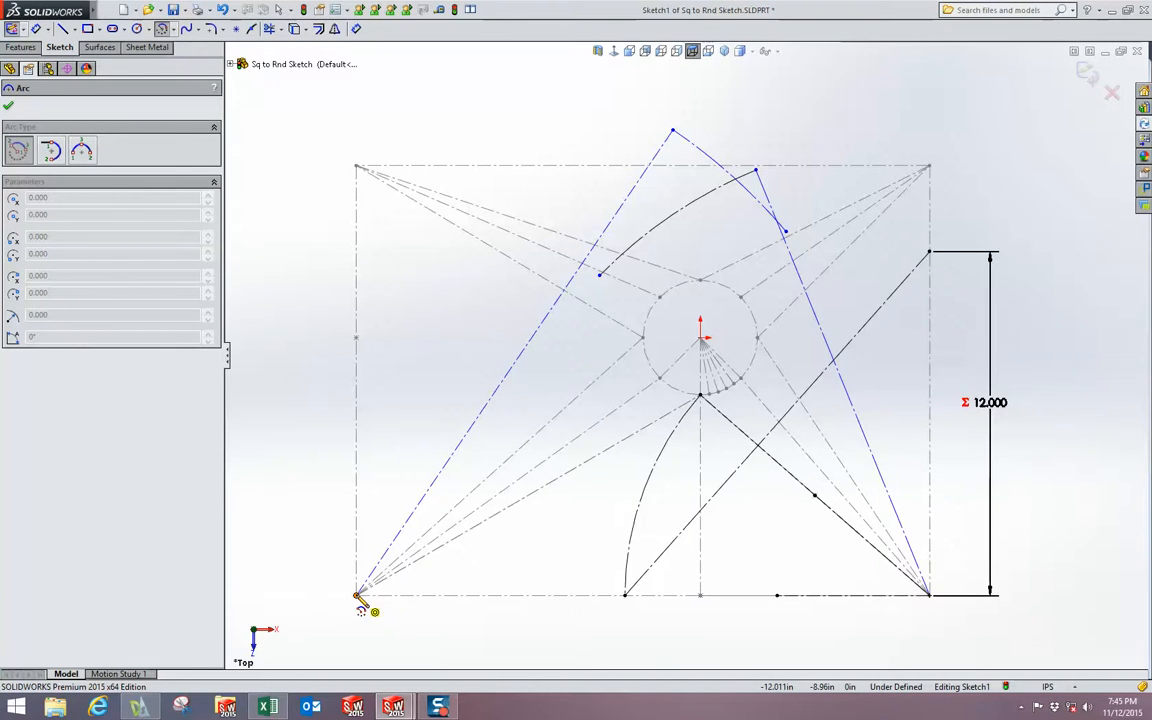
{"action": "left_click", "coordinate": [358, 597]}
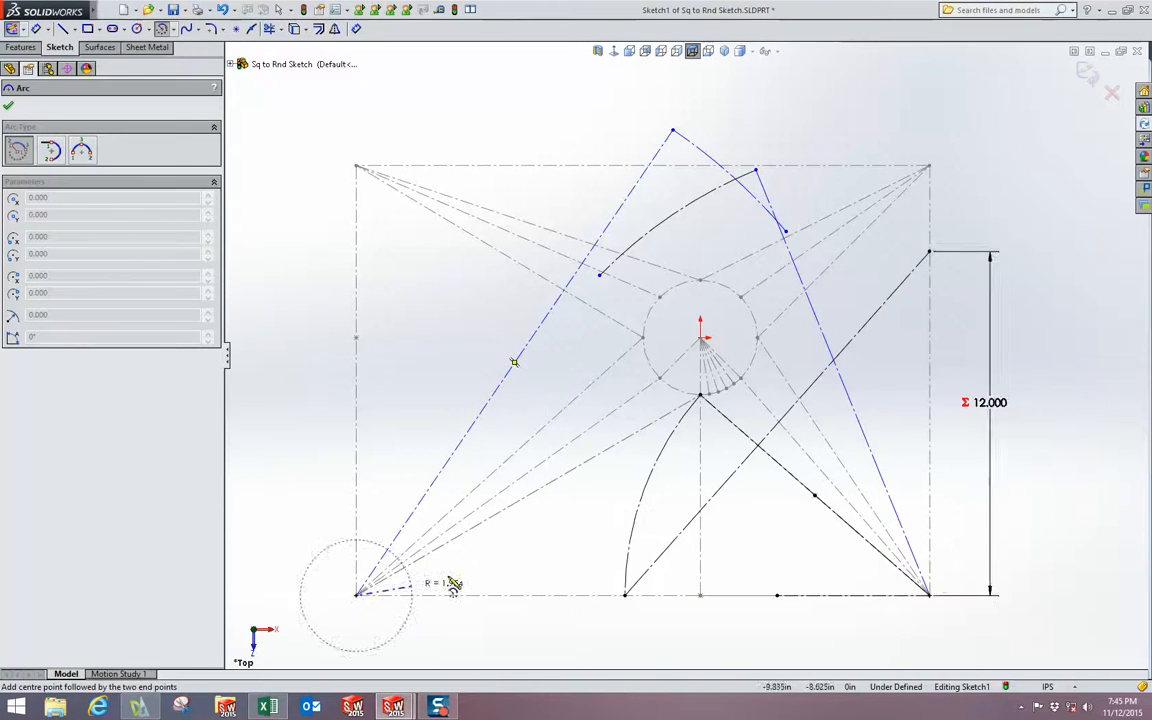
{"action": "left_click", "coordinate": [700, 399]}
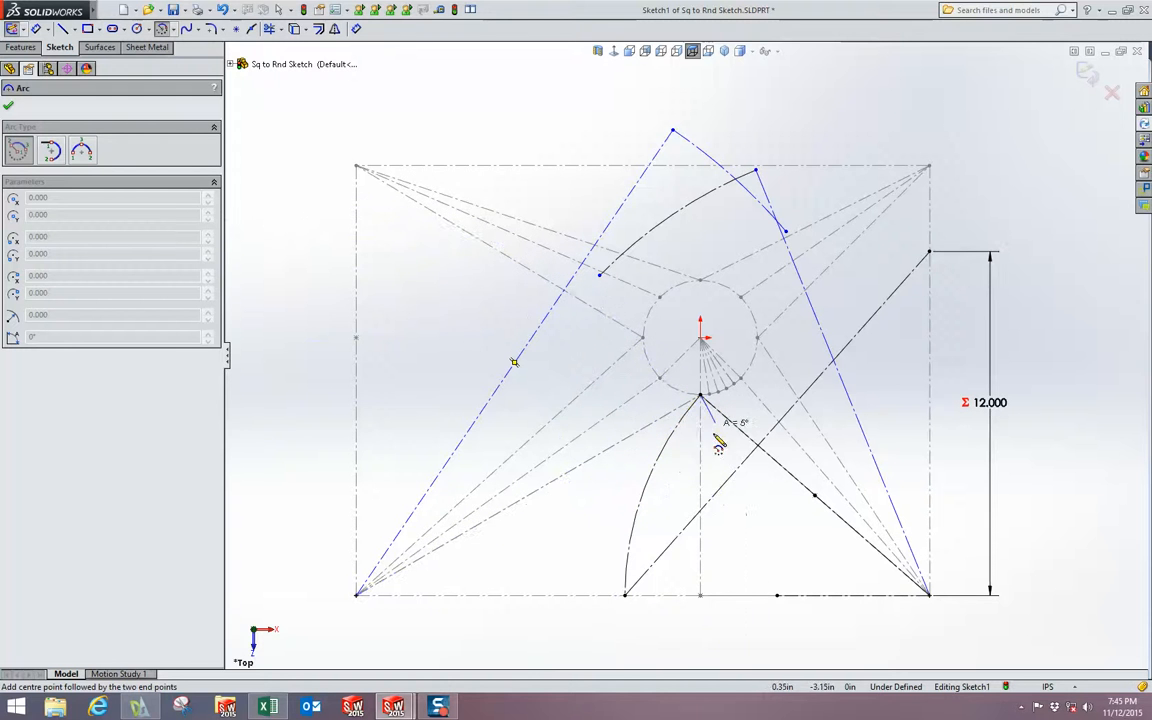
{"action": "left_click", "coordinate": [745, 627]}
{"action": "key", "text": "Escape"}
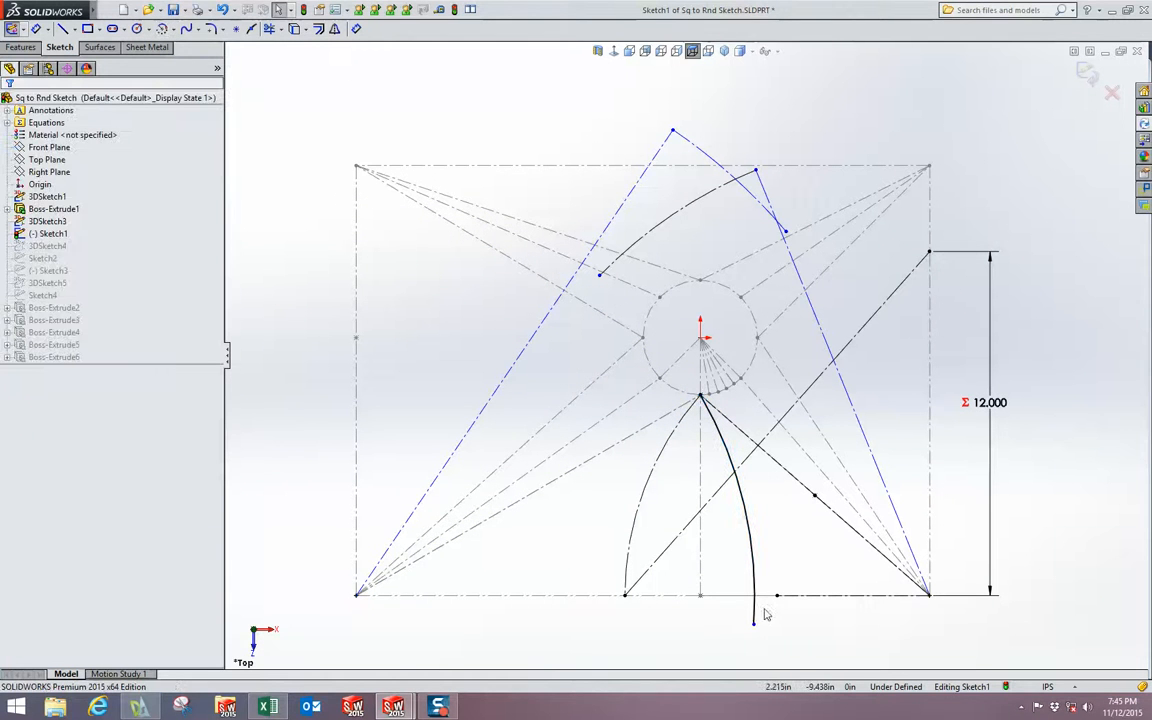
- Try to trim the new arc's overhang below the square's bottom edge with Trim to closest, and undo the trim
{"action": "left_click", "coordinate": [283, 30]}
{"action": "left_click", "coordinate": [292, 44]}
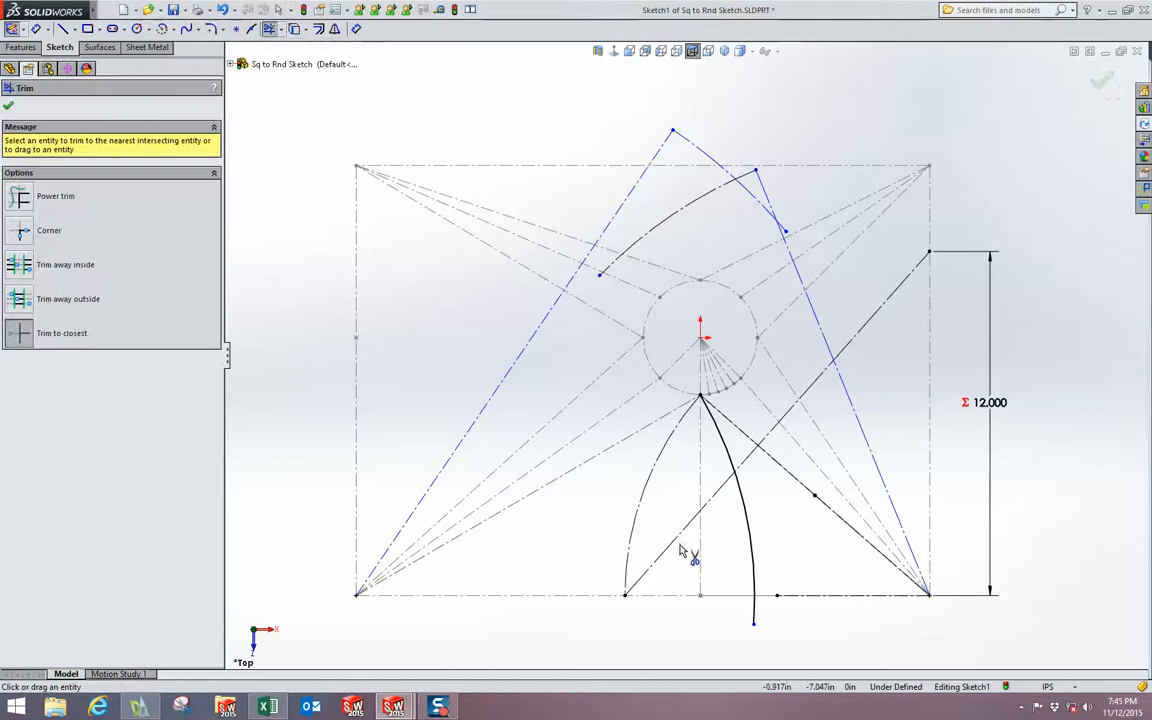
{"action": "left_click", "coordinate": [751, 606]}
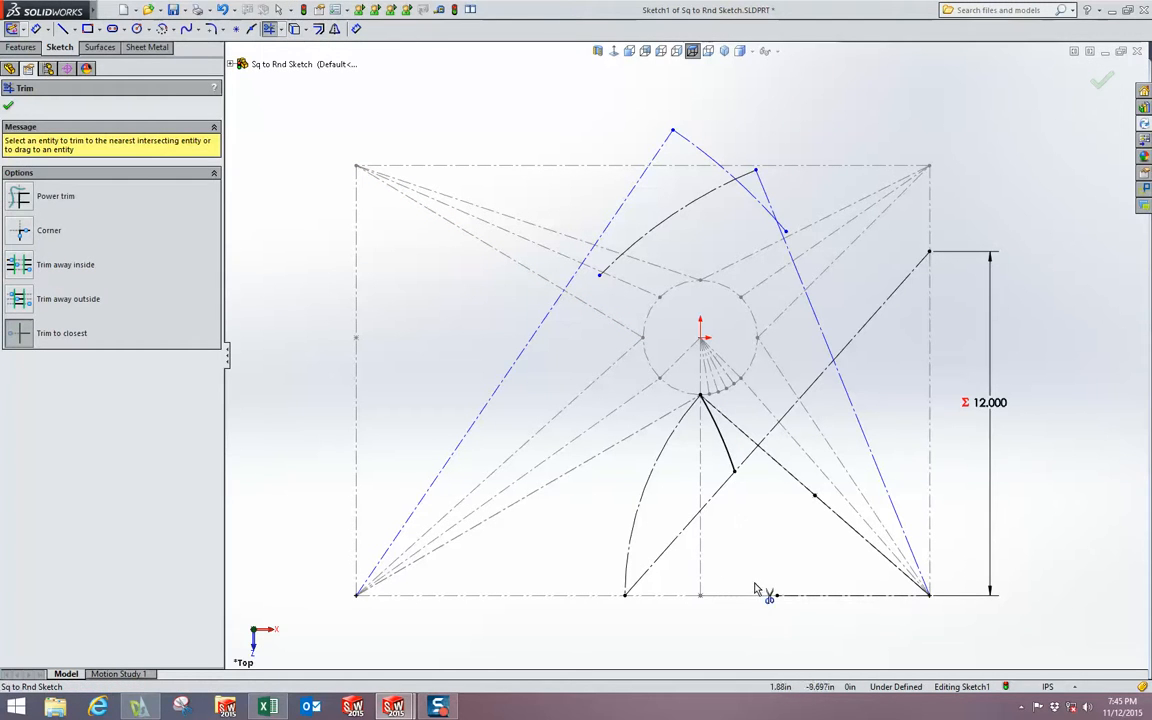
{"action": "key", "text": "Escape"}
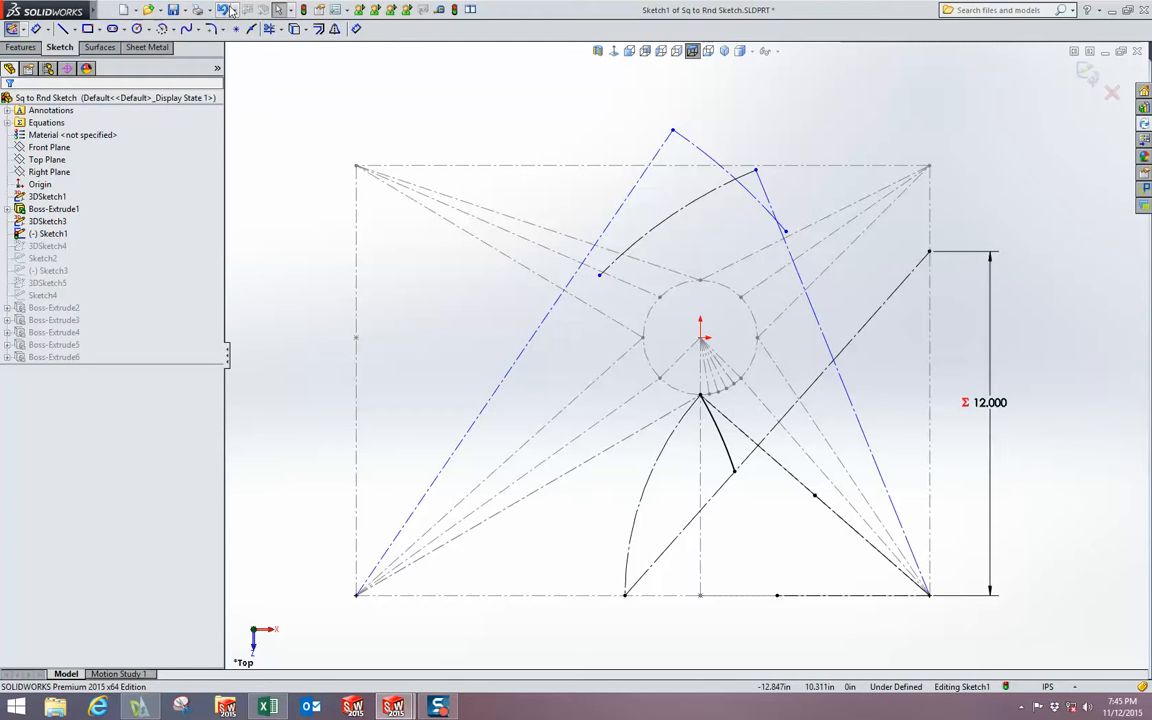
{"action": "key", "text": "ctrl+z"}
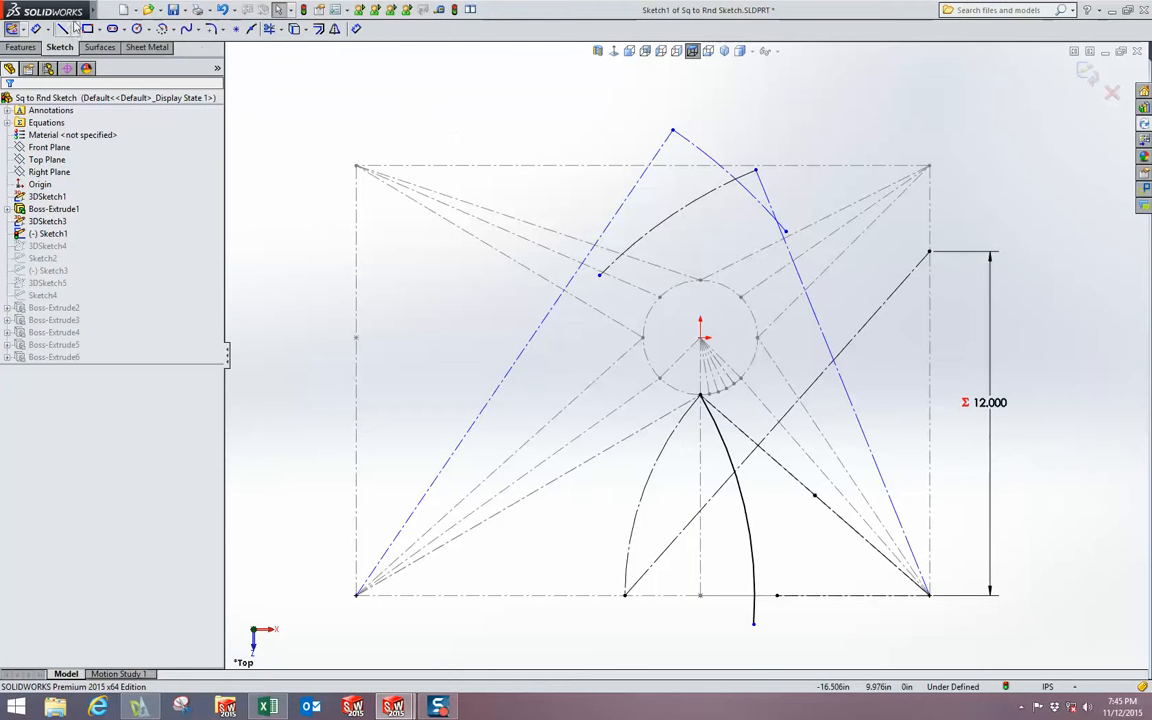
- Draw a line about 18.05 in long from the new arc's crossing with the bottom edge to the square's left edge
{"action": "left_click", "coordinate": [61, 30]}
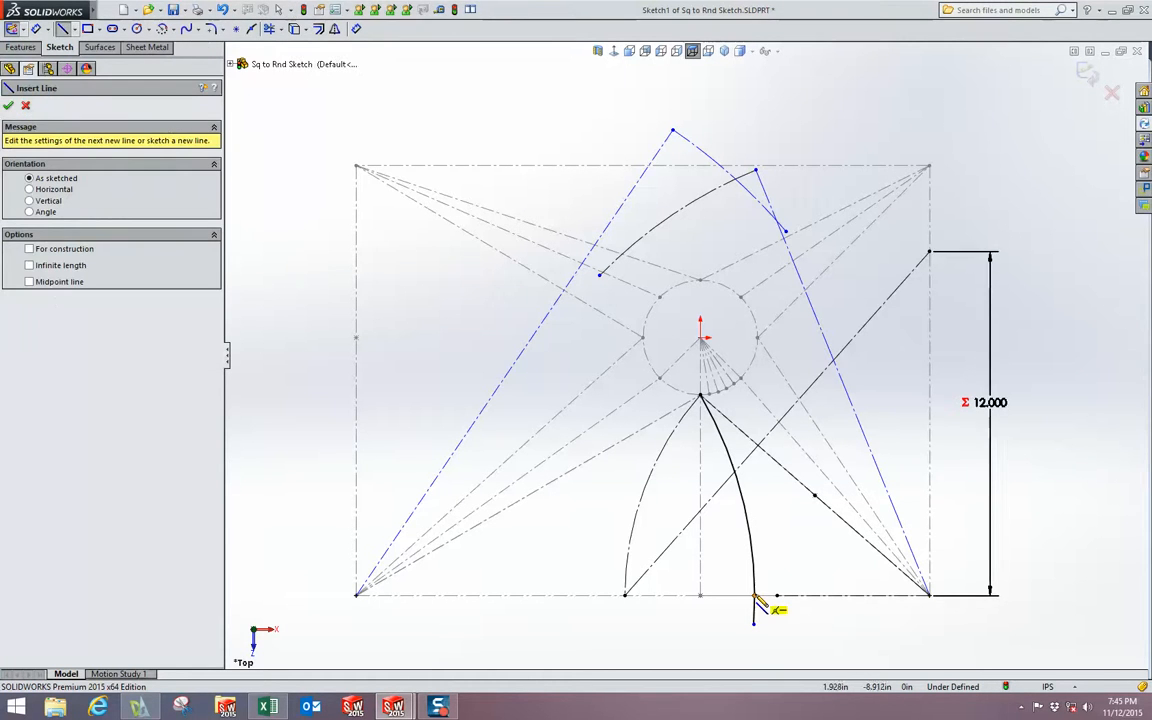
{"action": "left_click", "coordinate": [754, 597]}
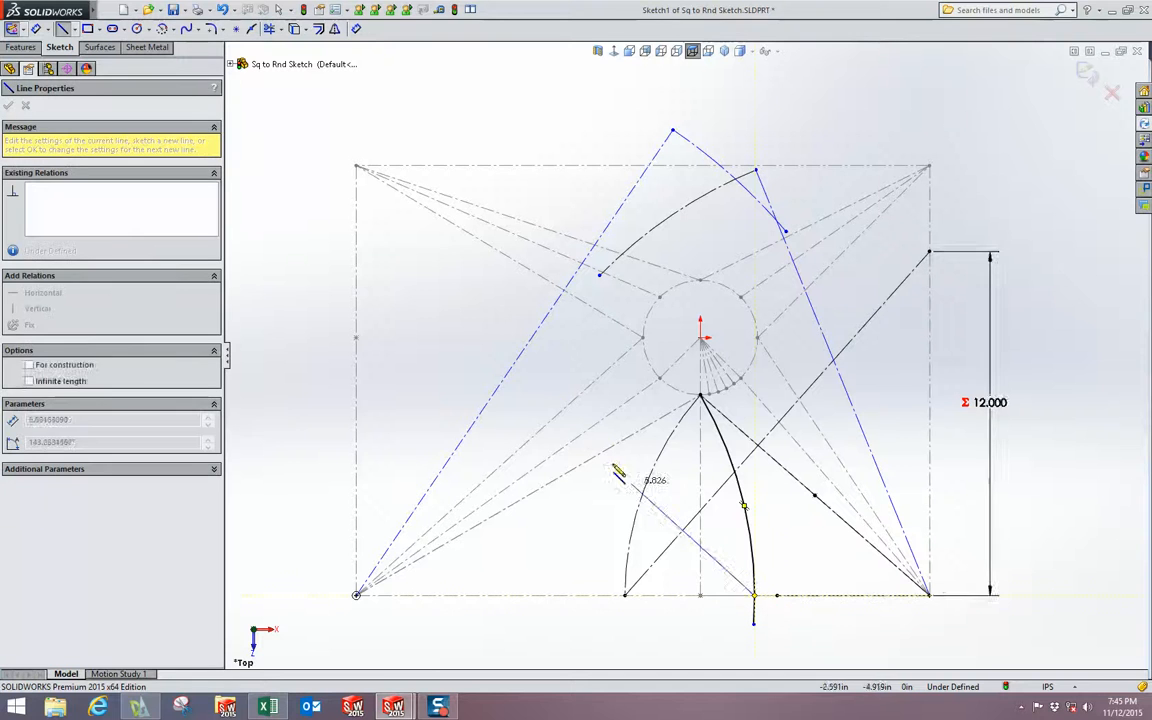
{"action": "left_click", "coordinate": [357, 265]}
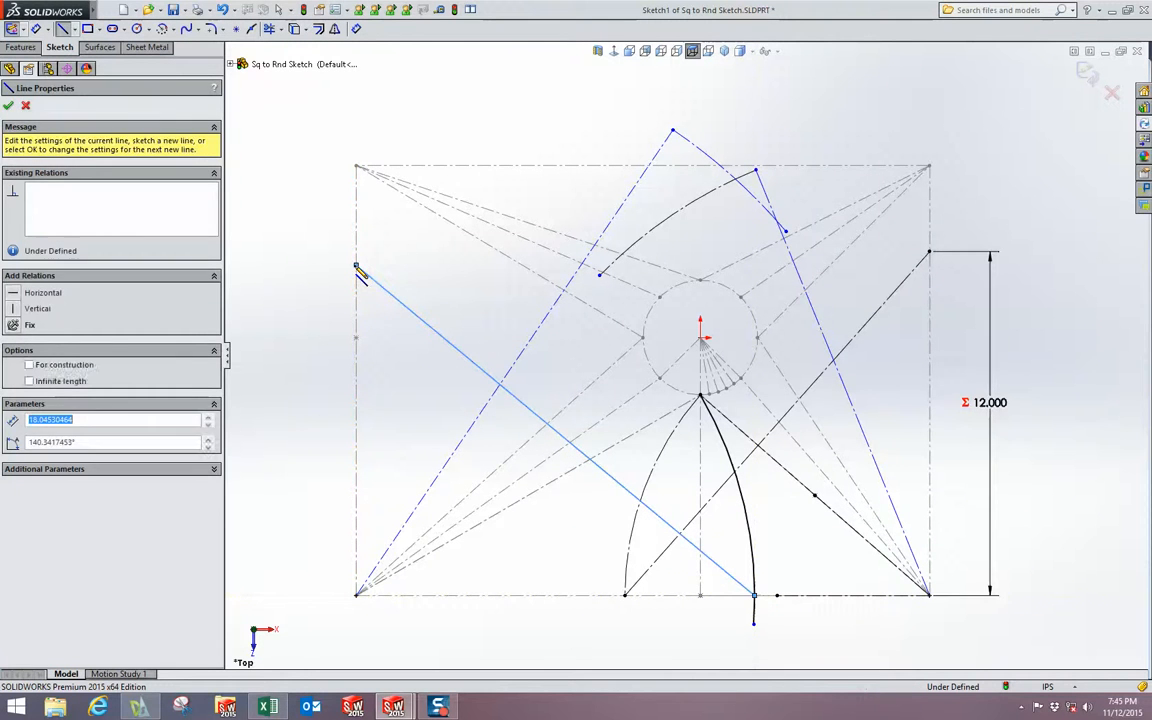
{"action": "key", "text": "Escape"}
- Align the new line's endpoint on the left edge horizontally with the upper endpoint of the 12.000 dimension
{"action": "left_click", "coordinate": [357, 265]}
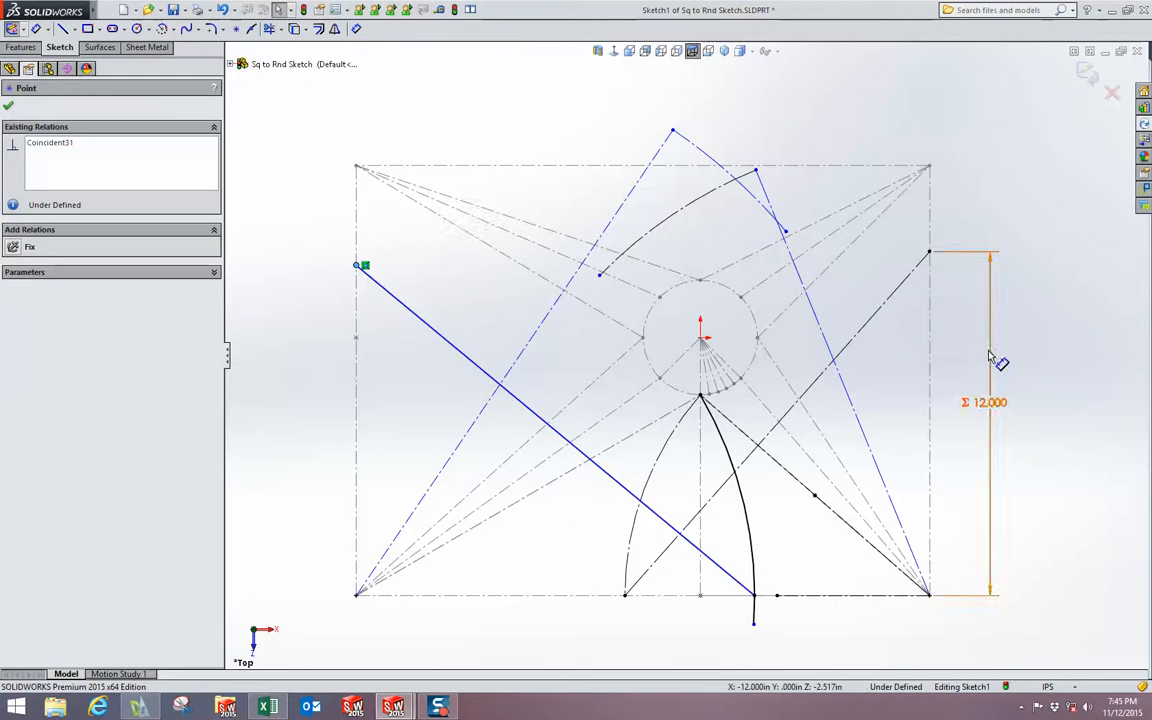
{"action": "left_click", "coordinate": [929, 252], "text": "ctrl"}
{"action": "left_click", "coordinate": [969, 199]}
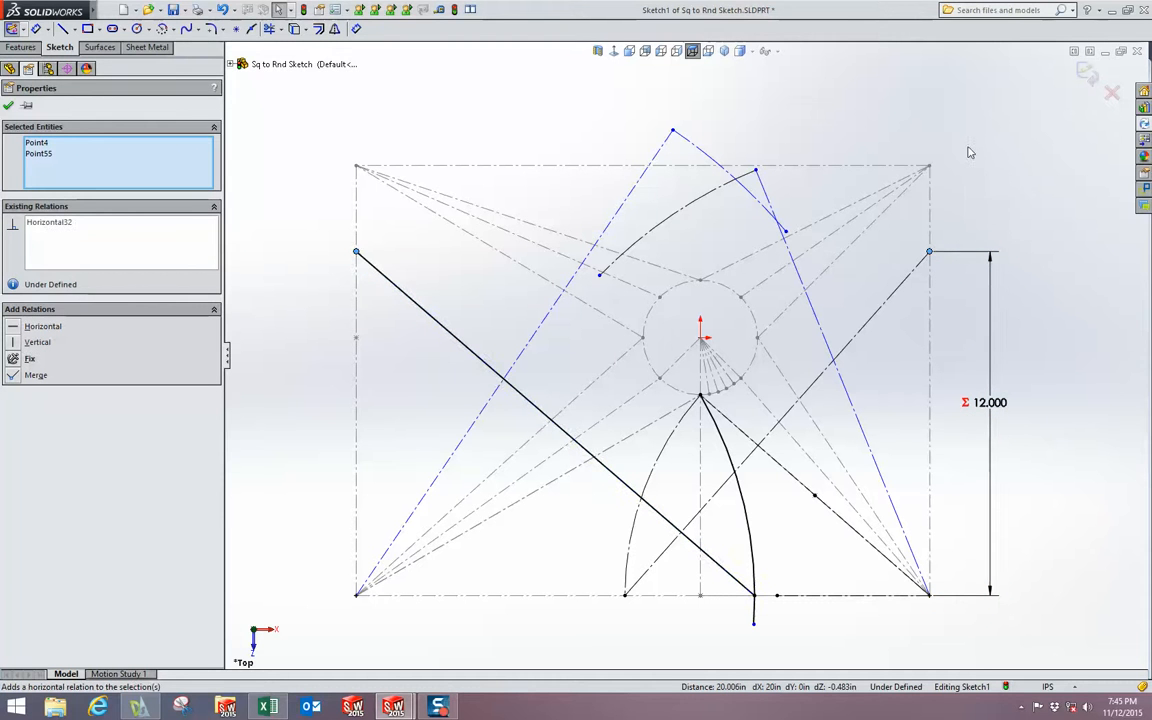
{"action": "left_click", "coordinate": [969, 150]}
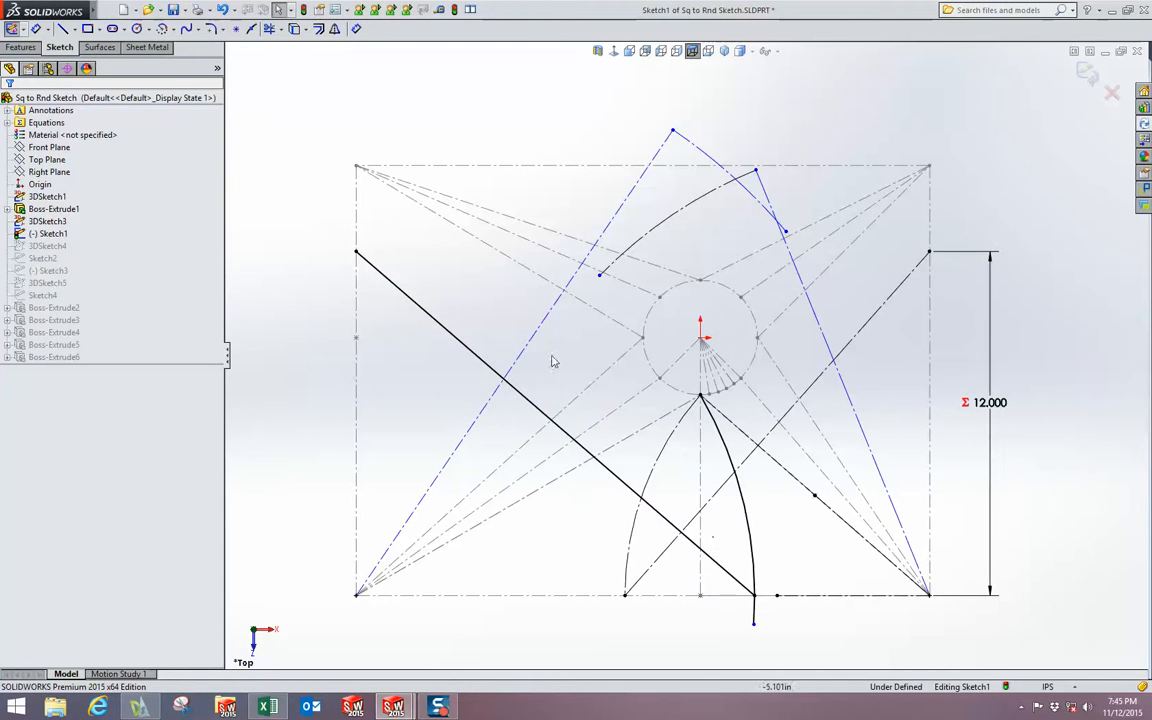
- Make the long construction line from the square's lower-left corner equal in length to the new solid diagonal
{"action": "left_click", "coordinate": [421, 312]}
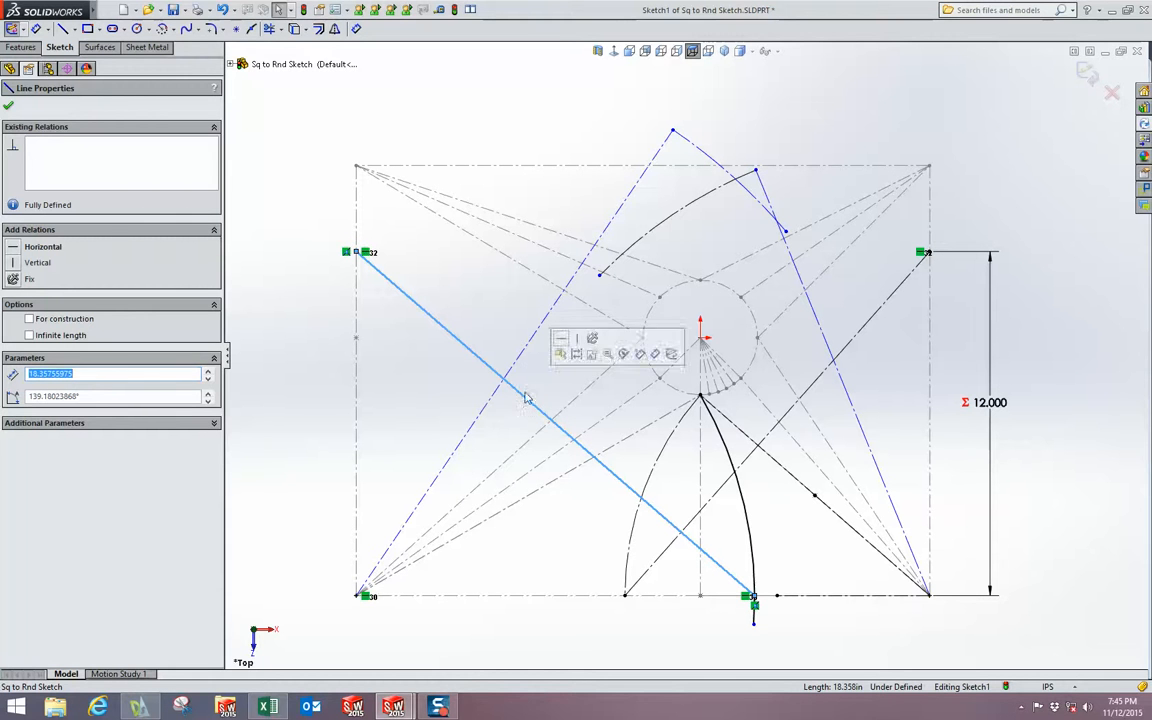
{"action": "left_click", "coordinate": [515, 362], "text": "ctrl"}
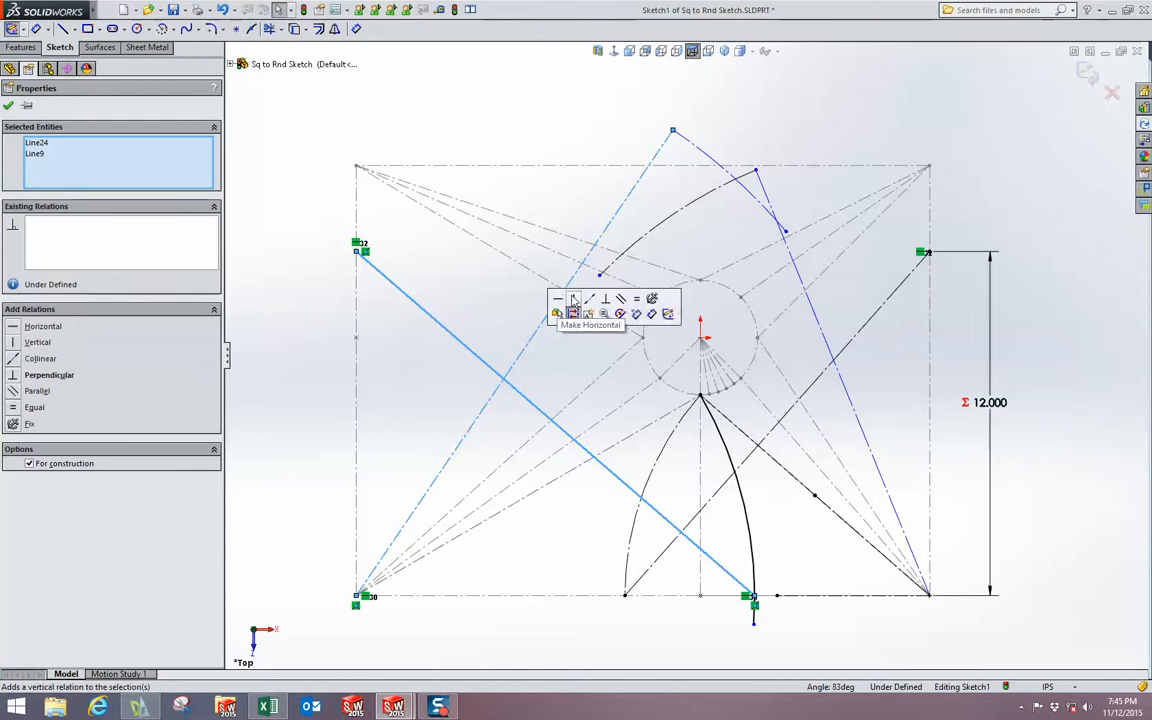
{"action": "left_click", "coordinate": [640, 296]}
{"action": "left_click", "coordinate": [643, 141]}
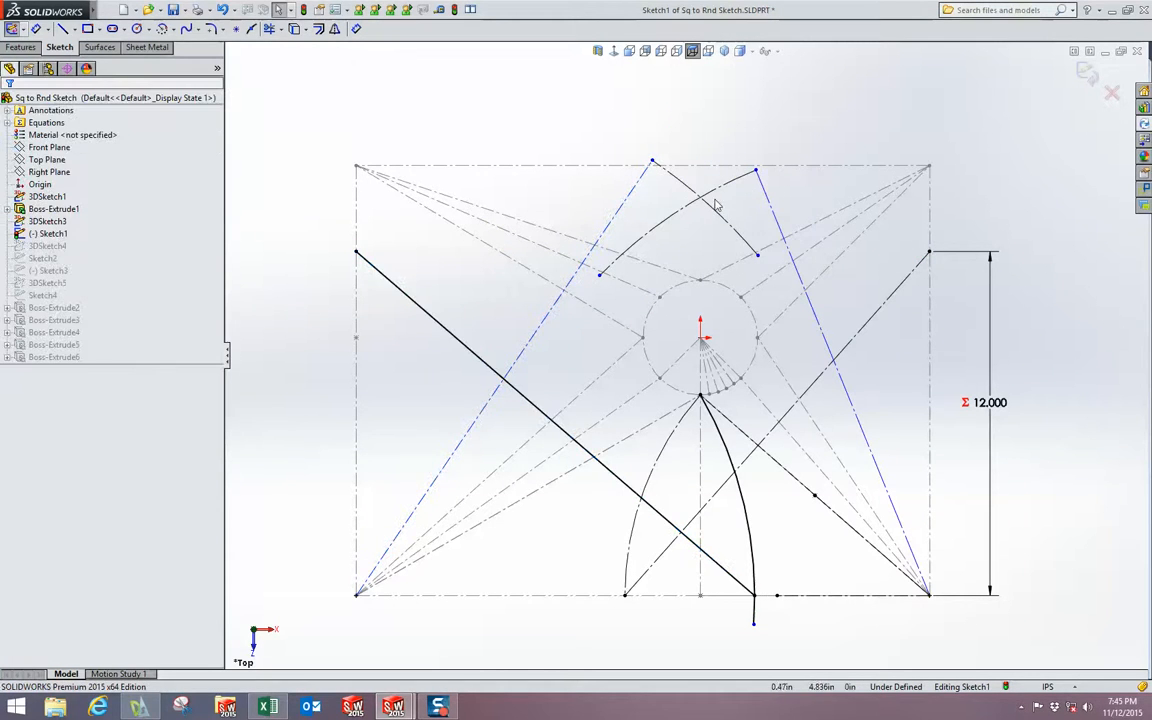
- Bring the two long construction lines' upper endpoints together, merge them into one apex, and check the right-hand arc's parameters
{"action": "scroll", "coordinate": [740, 198], "scroll_direction": "down", "scroll_amount": 2}
{"action": "left_click_drag", "start_coordinate": [757, 178], "coordinate": [632, 188]}
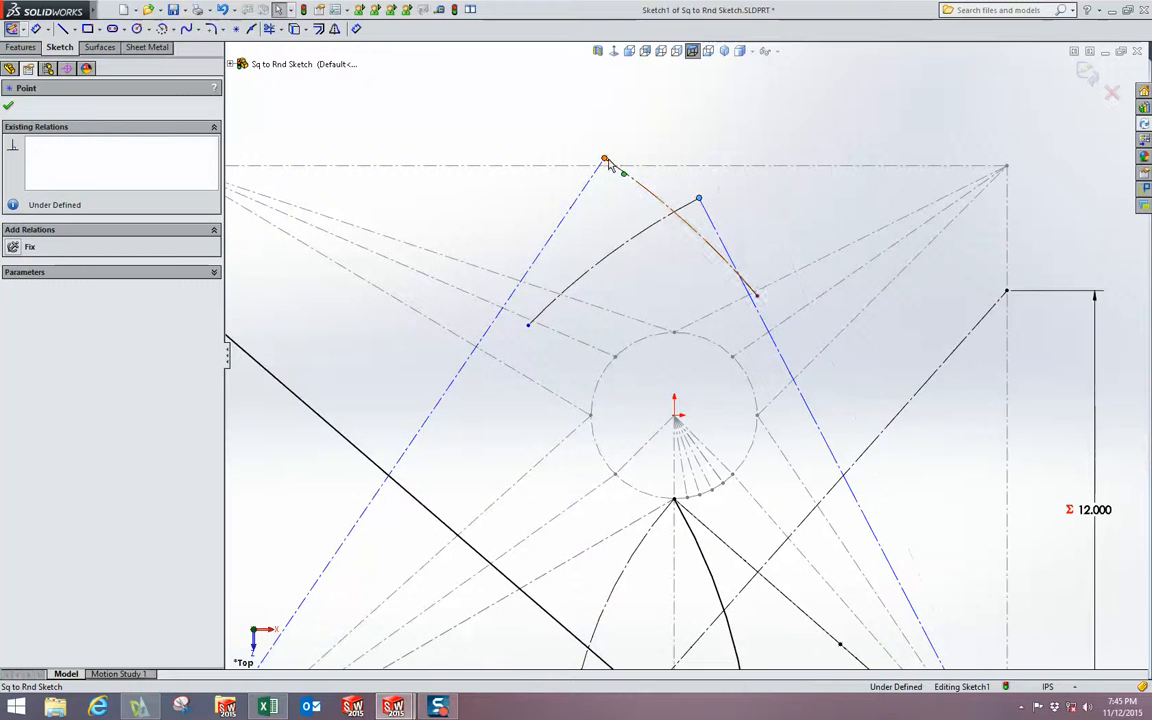
{"action": "mouse_move", "coordinate": [608, 165]}
{"action": "left_mouse_down"}
{"action": "mouse_move", "coordinate": [672, 212]}
{"action": "mouse_move", "coordinate": [702, 204]}
{"action": "left_mouse_up"}
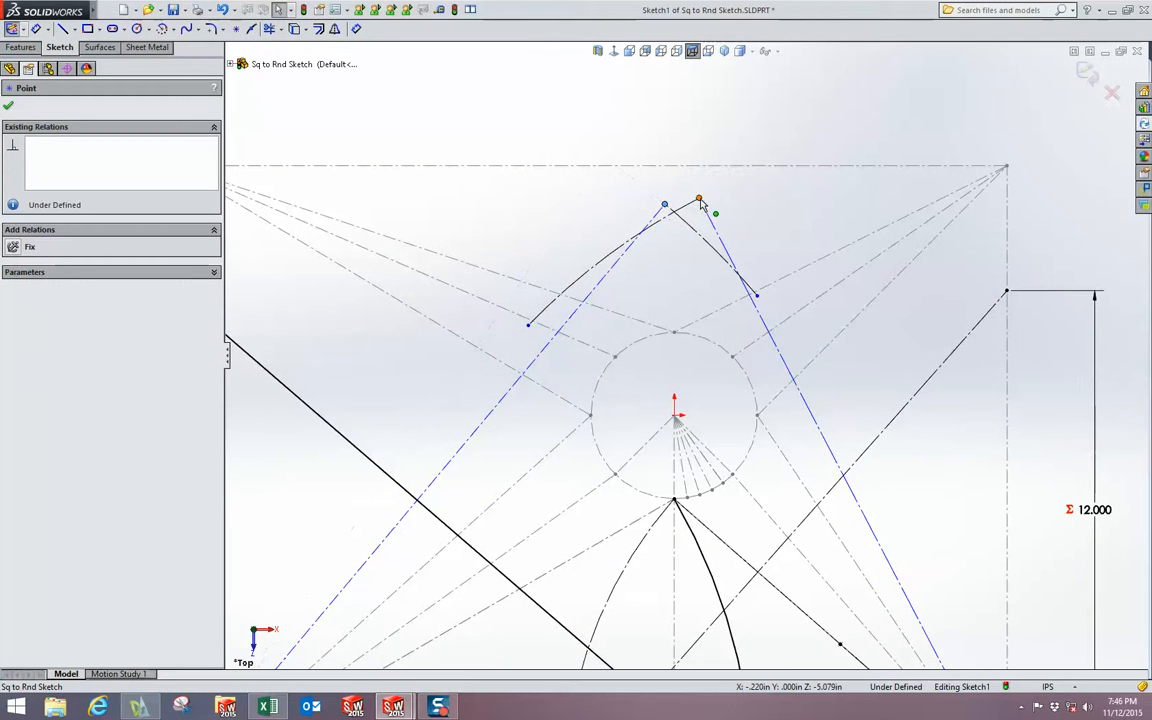
{"action": "left_click", "coordinate": [701, 201], "text": "ctrl"}
{"action": "left_click", "coordinate": [785, 142]}
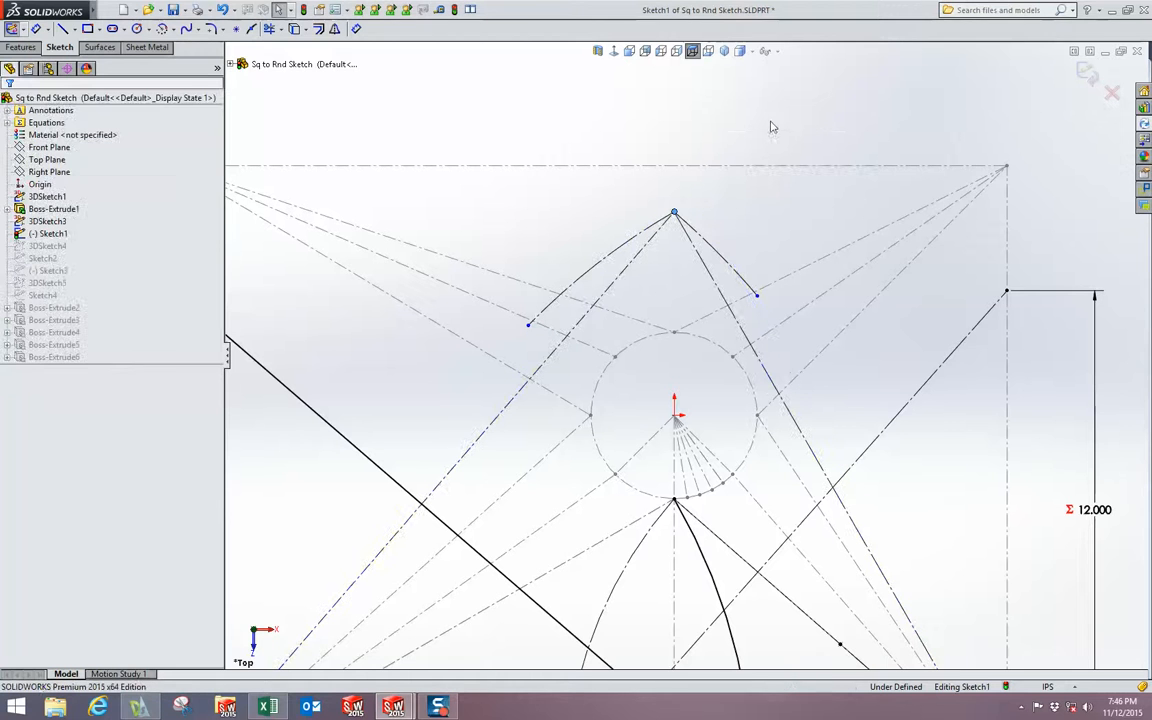
{"action": "left_click", "coordinate": [714, 246]}
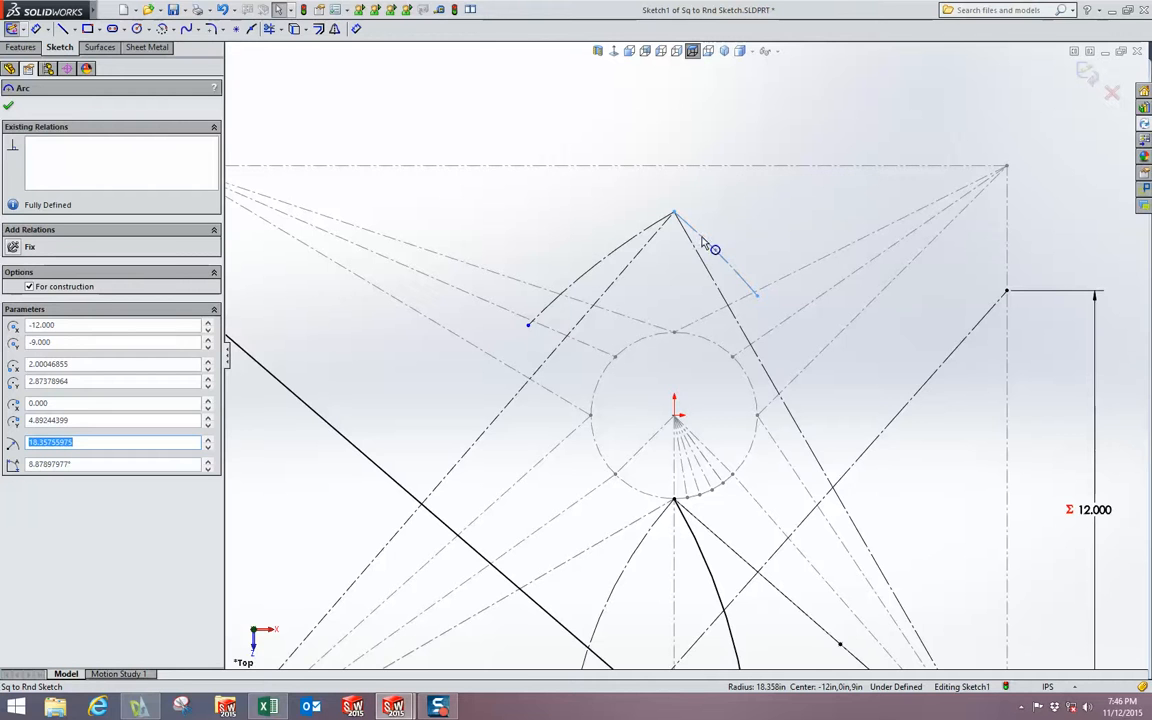
- Finish editing Sketch1 and switch to the Sq to Rnd Layout assembly in a full-size window
{"action": "key", "text": "Escape"}
{"action": "key", "text": "f"}
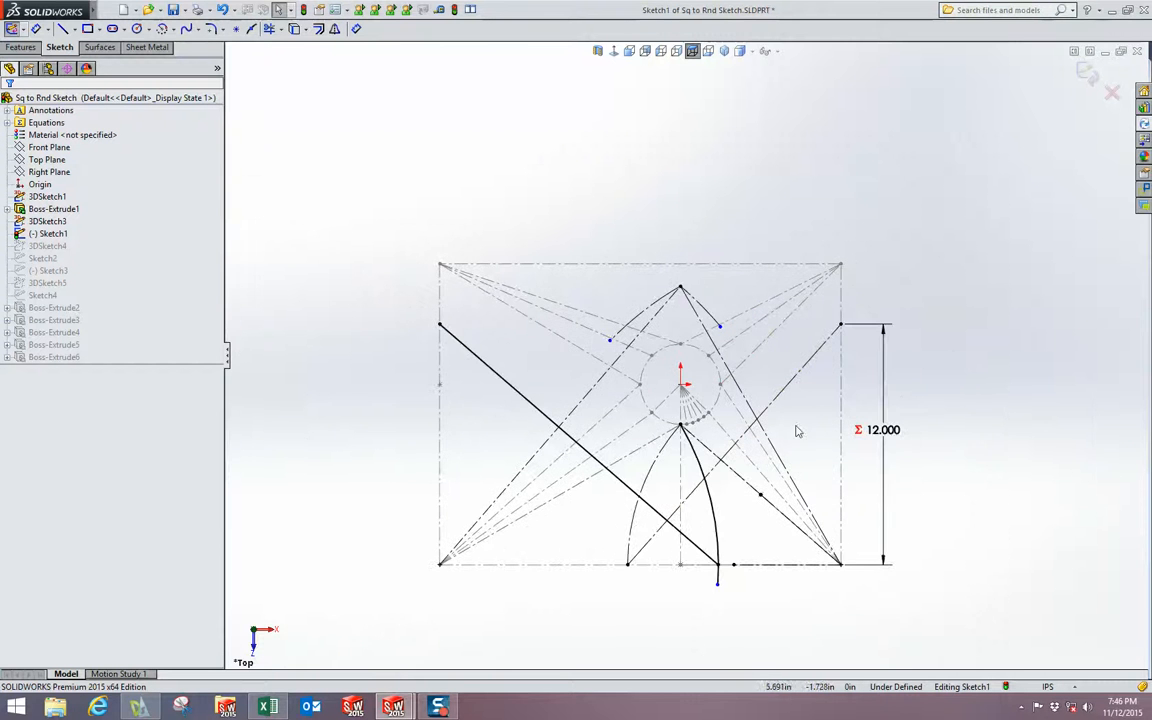
{"action": "mouse_move", "coordinate": [808, 401]}
{"action": "middle_mouse_down"}
{"action": "mouse_move", "coordinate": [810, 260]}
{"action": "mouse_move", "coordinate": [774, 234]}
{"action": "mouse_move", "coordinate": [737, 393]}
{"action": "mouse_move", "coordinate": [687, 378]}
{"action": "mouse_move", "coordinate": [695, 338]}
{"action": "middle_mouse_up"}
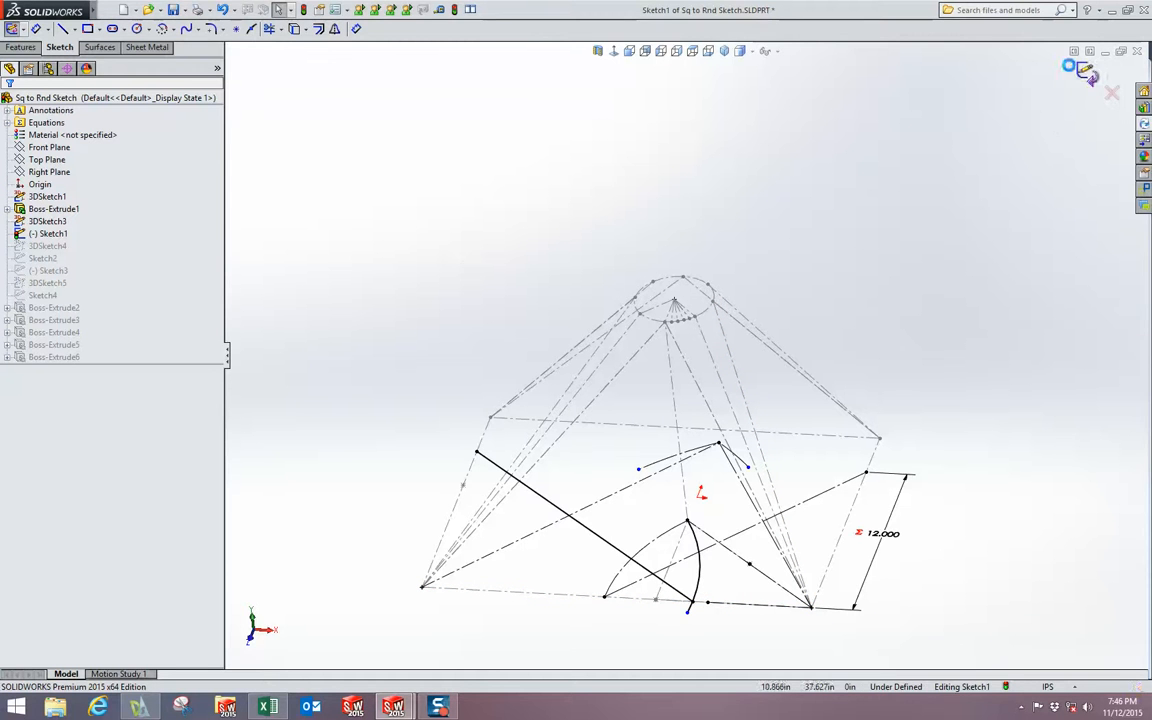
{"action": "left_click", "coordinate": [1085, 72]}
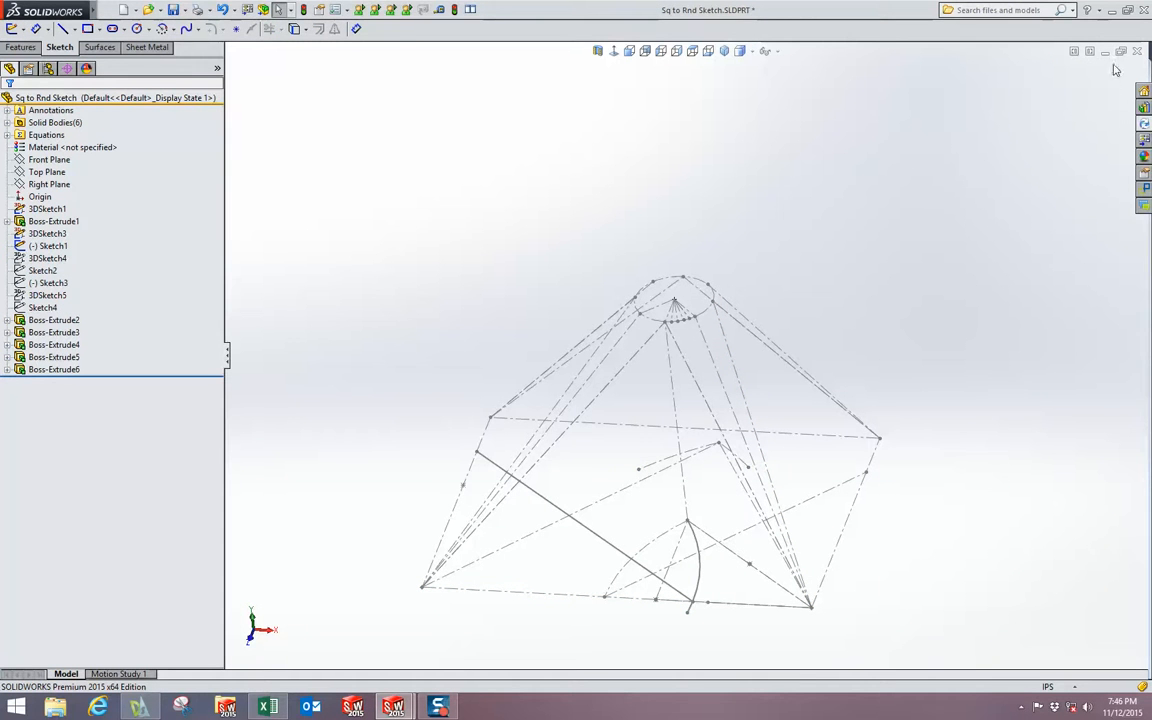
{"action": "left_click", "coordinate": [469, 10]}
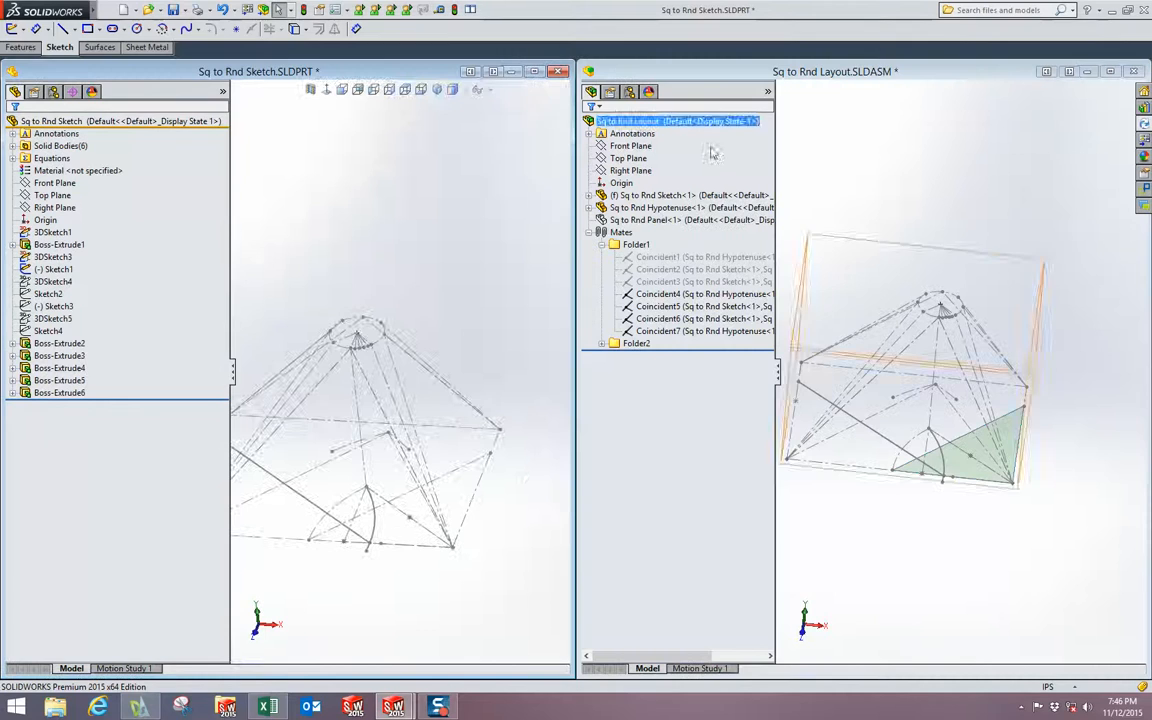
{"action": "left_click", "coordinate": [1112, 72]}
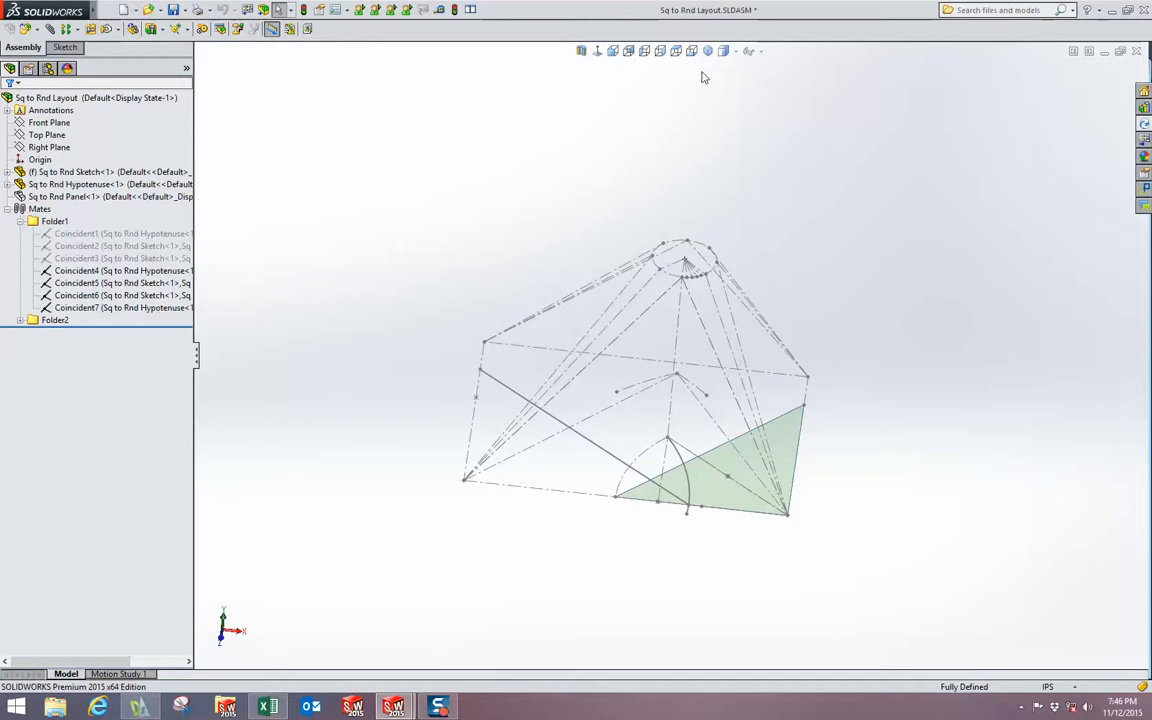
- Hide the Sq to Rnd Hypotenuse component and show the Sq to Rnd Panel component in its place
{"action": "left_click", "coordinate": [110, 184]}
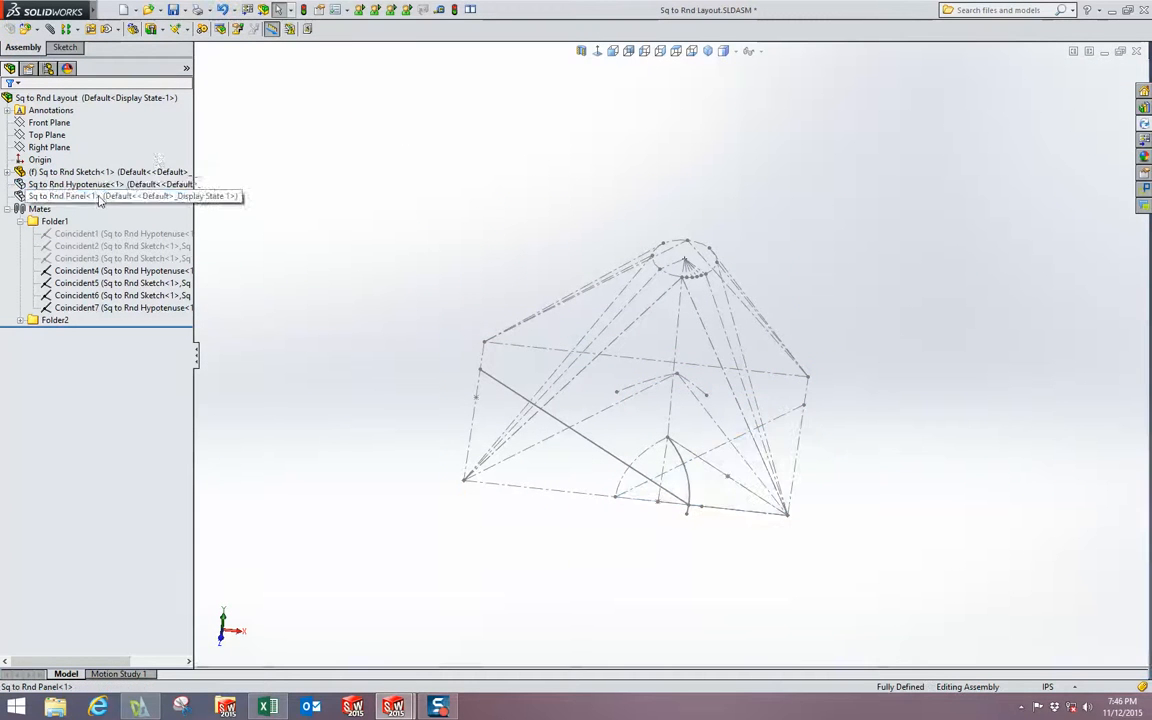
{"action": "left_click", "coordinate": [110, 196]}
{"action": "left_click", "coordinate": [156, 158]}
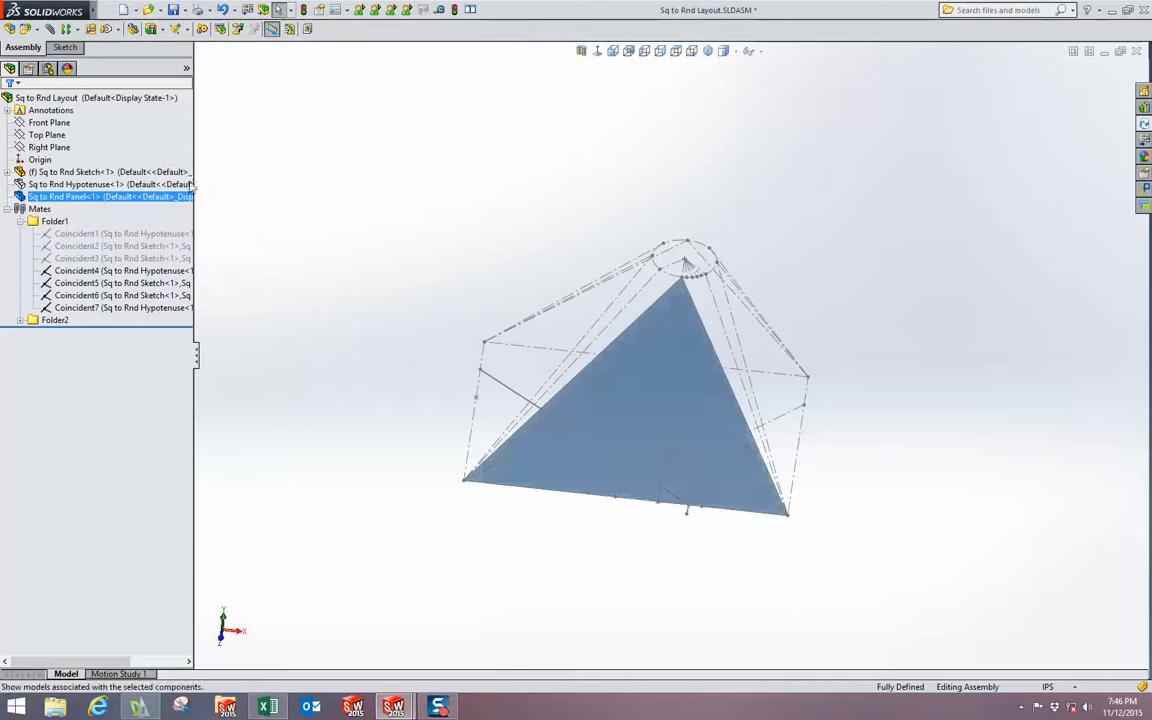
{"action": "left_click", "coordinate": [316, 269]}
{"action": "middle_click_drag", "start_coordinate": [465, 262], "coordinate": [486, 278]}
- Suppress the Coincident8 mate in Folder2 and swing the panel down onto the base square
{"action": "left_click", "coordinate": [20, 211]}
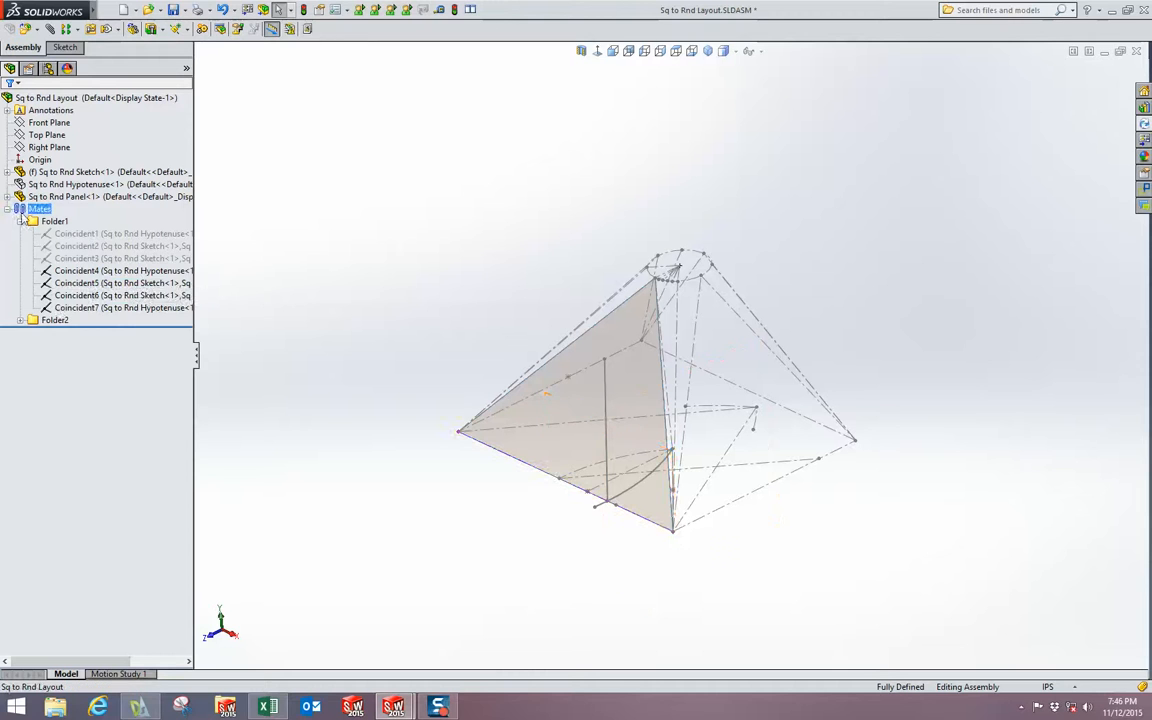
{"action": "left_click", "coordinate": [20, 221]}
{"action": "left_click", "coordinate": [21, 234]}
{"action": "left_click", "coordinate": [90, 246]}
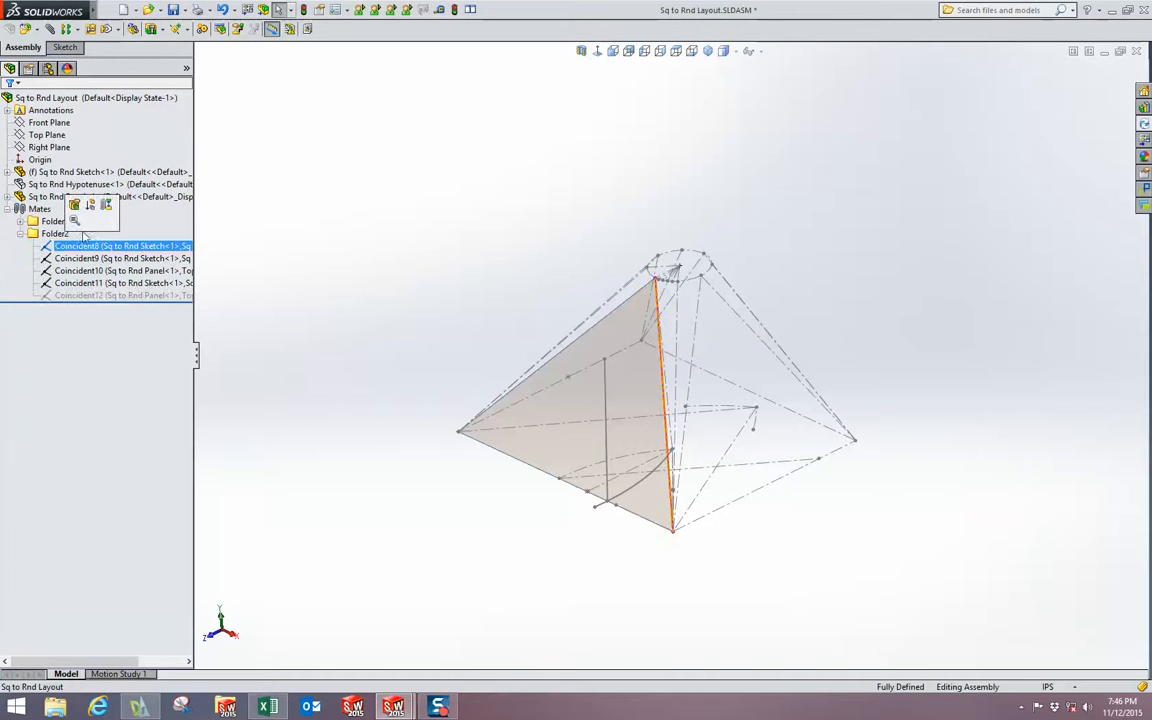
{"action": "left_click", "coordinate": [88, 202]}
{"action": "left_click_drag", "start_coordinate": [614, 360], "coordinate": [656, 440]}
- Unsuppress the Coincident12 mate in Folder2 to hold the panel in its flat position
{"action": "left_click", "coordinate": [123, 298]}
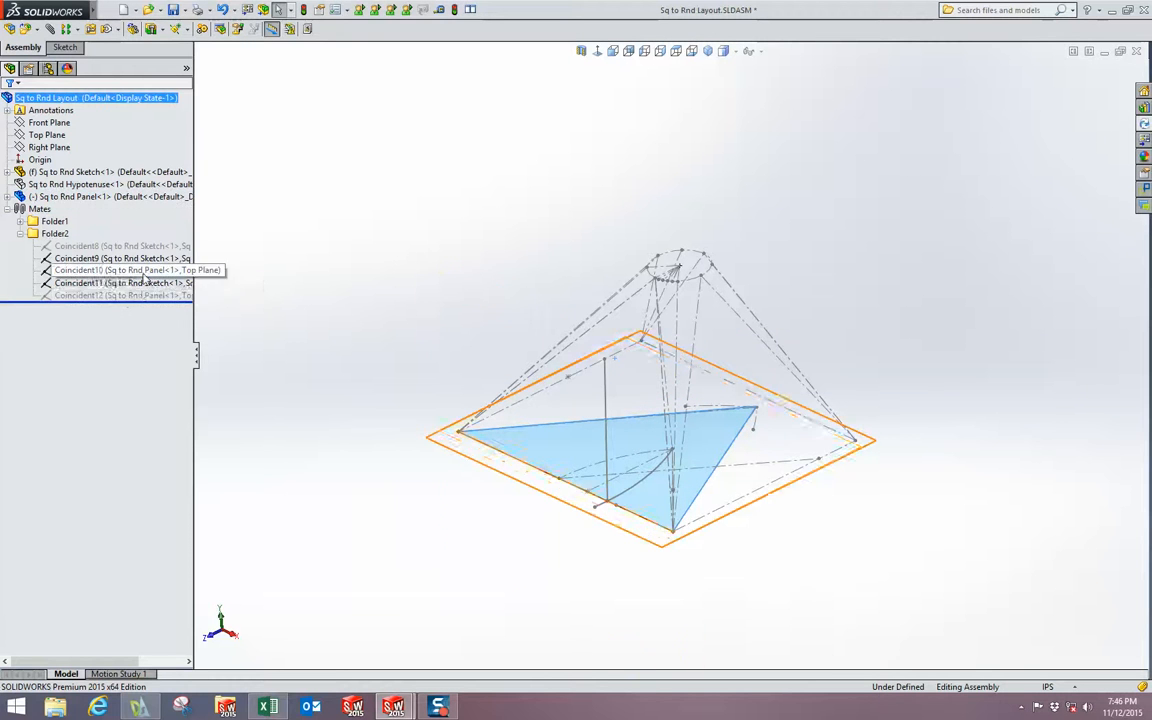
{"action": "left_click", "coordinate": [143, 283]}
{"action": "left_click", "coordinate": [138, 297], "text": "ctrl"}
{"action": "left_click", "coordinate": [160, 260]}
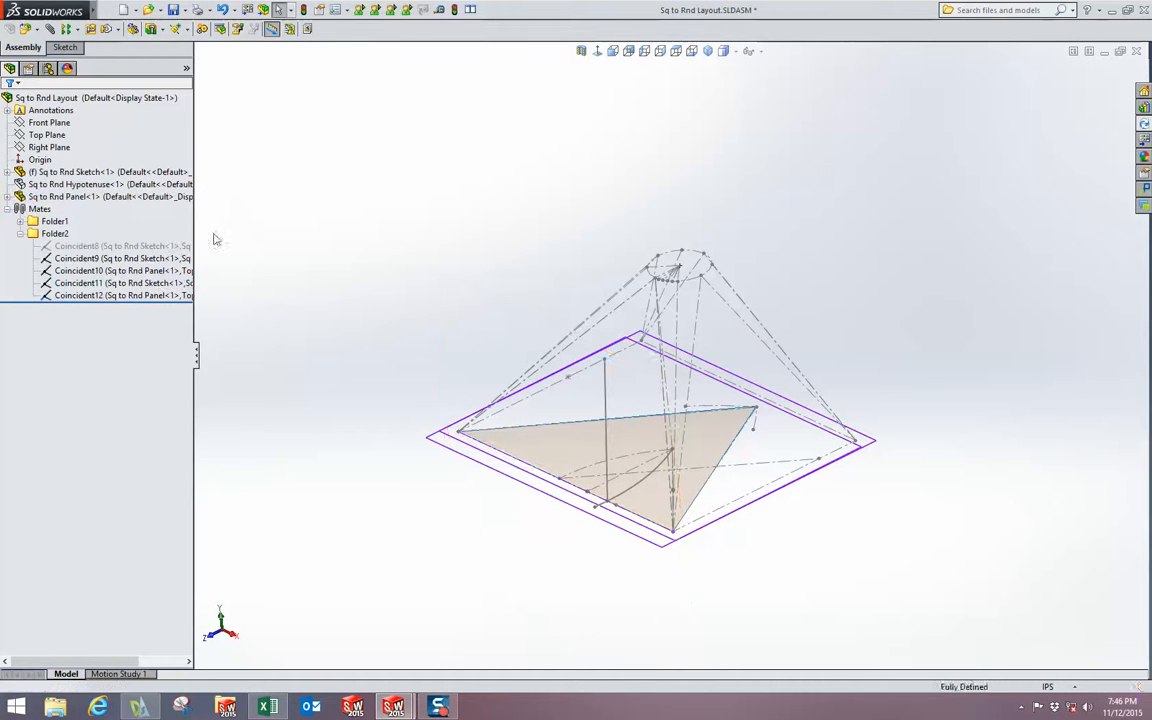
- Examine the flattened panel's apex from above and the first division point beside the panel's corner on the circle
{"action": "left_click", "coordinate": [677, 52]}
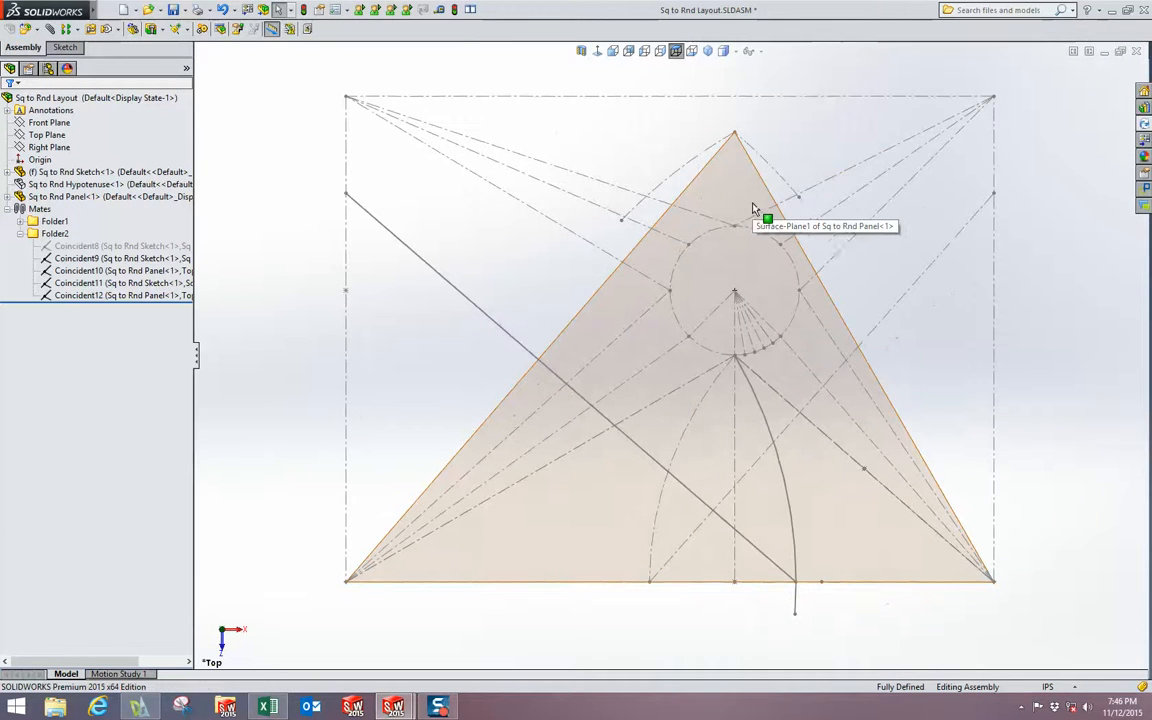
{"action": "scroll", "coordinate": [751, 221], "scroll_direction": "up", "scroll_amount": 2}
{"action": "scroll", "coordinate": [741, 258], "scroll_direction": "up", "scroll_amount": 2}
{"action": "middle_click_drag", "start_coordinate": [741, 258], "coordinate": [697, 298]}
{"action": "scroll", "coordinate": [697, 300], "scroll_direction": "down", "scroll_amount": 3}
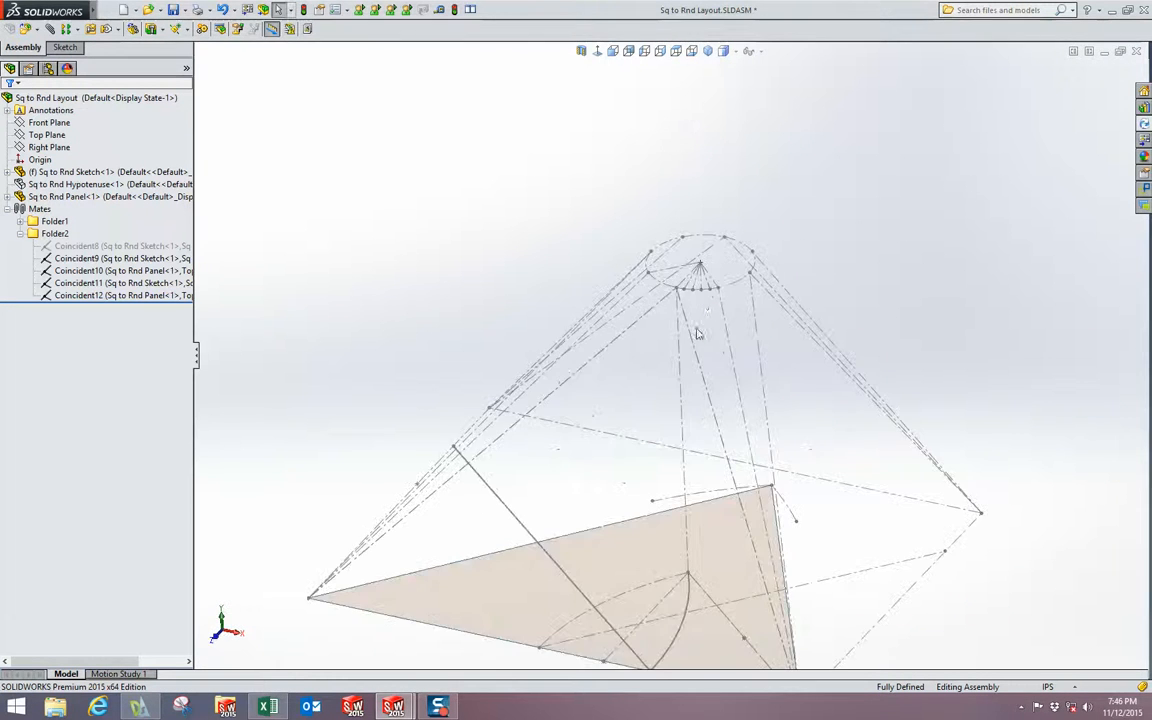
{"action": "scroll", "coordinate": [694, 300], "scroll_direction": "down", "scroll_amount": 3}
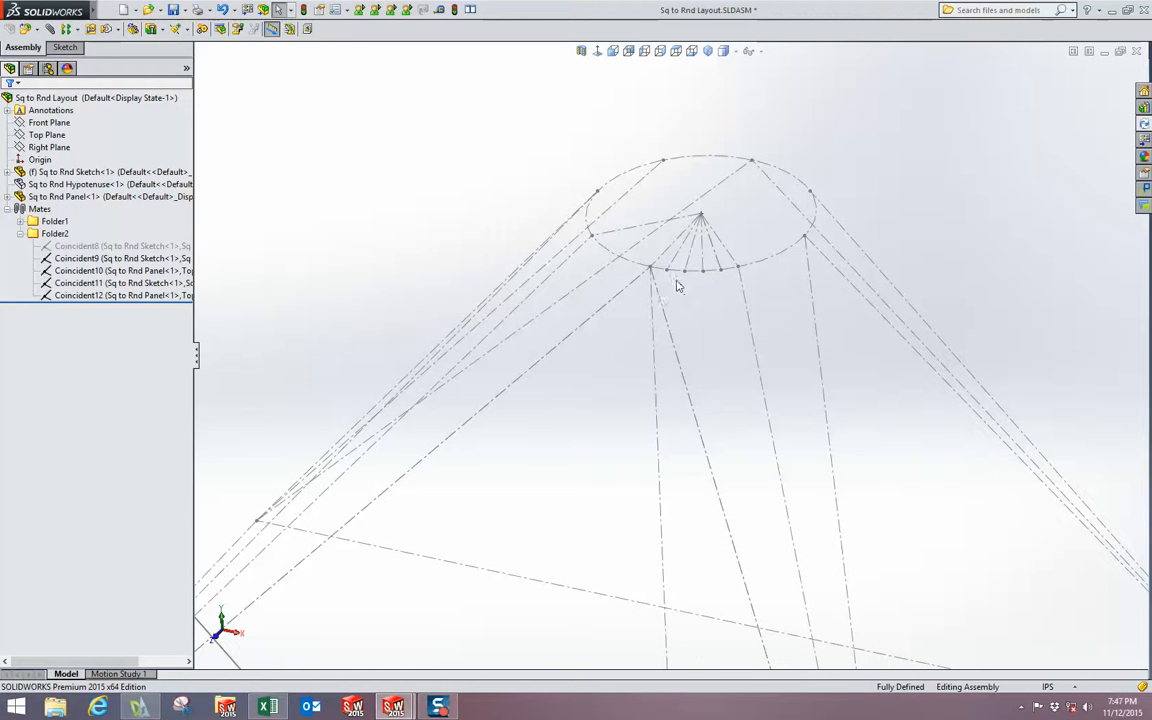
{"action": "left_click", "coordinate": [668, 273]}
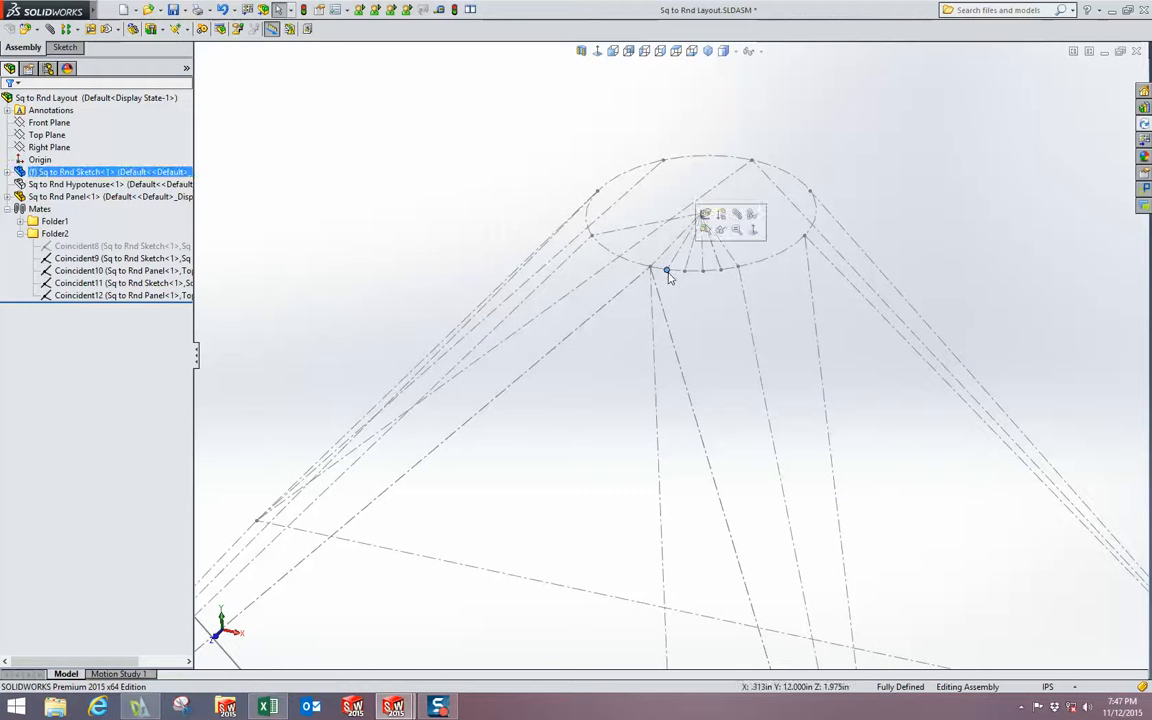
{"action": "left_click", "coordinate": [676, 51]}
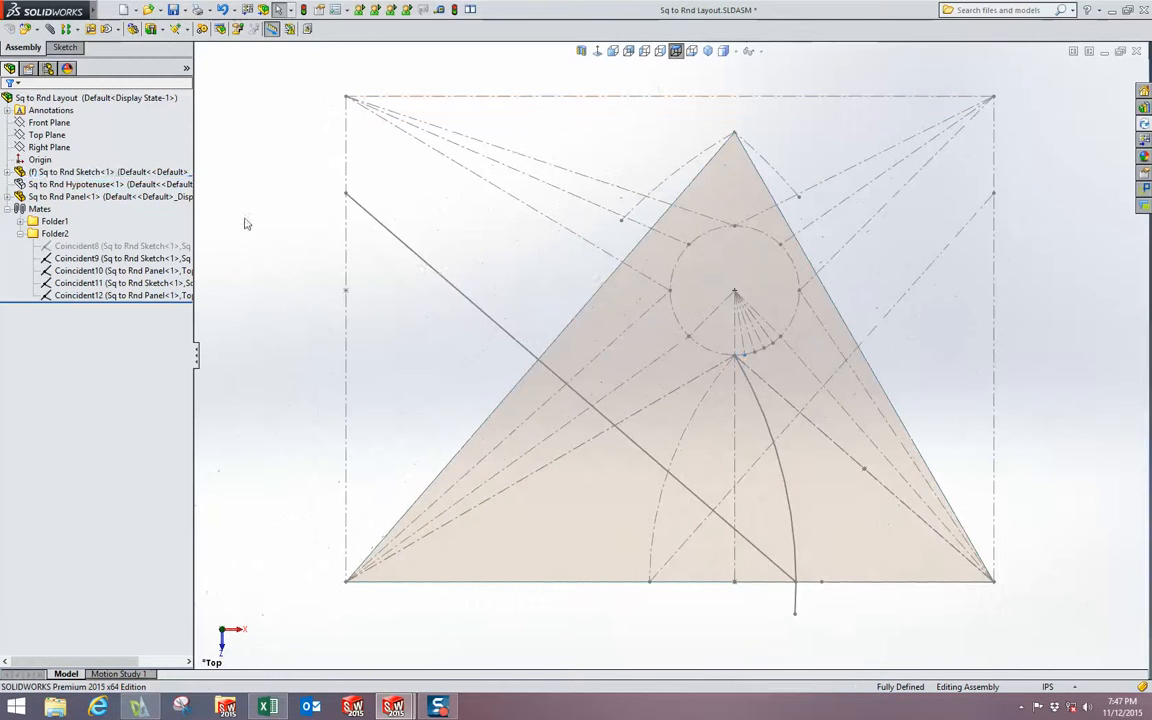
{"action": "left_click", "coordinate": [244, 221]}
- Show Sketch2 of the Sq to Rnd Sketch component and inspect where its arc meets the bottom edge
{"action": "left_click", "coordinate": [8, 172]}
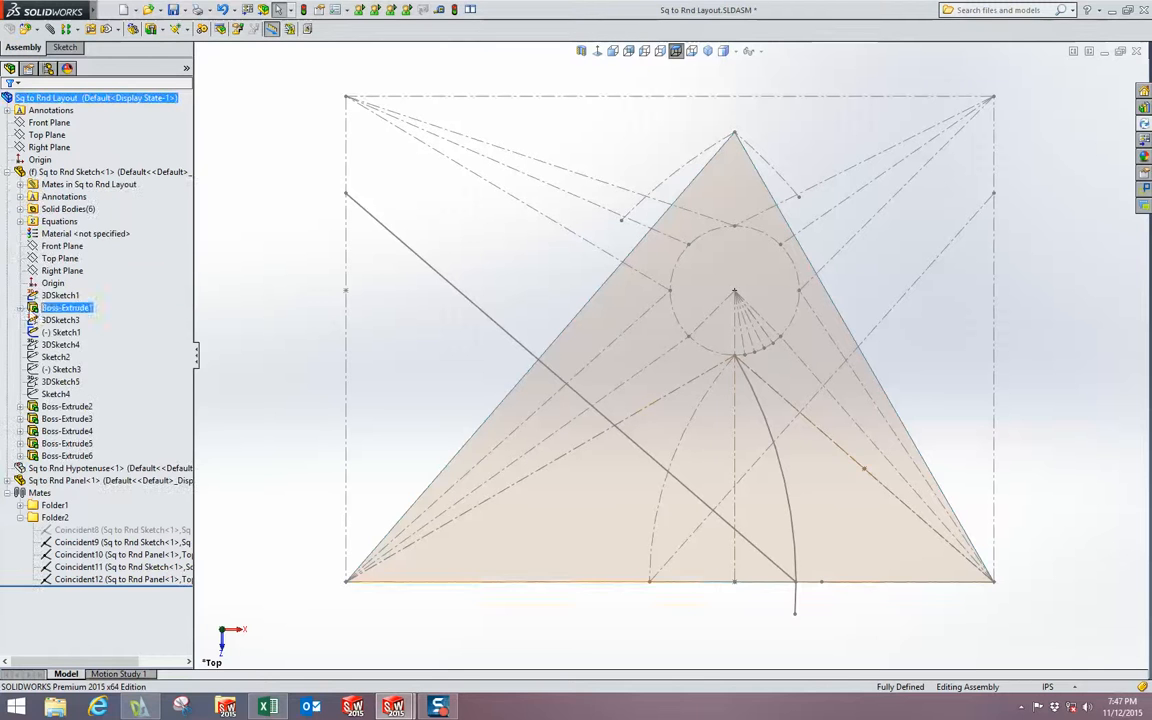
{"action": "left_click", "coordinate": [35, 345]}
{"action": "left_click", "coordinate": [40, 358]}
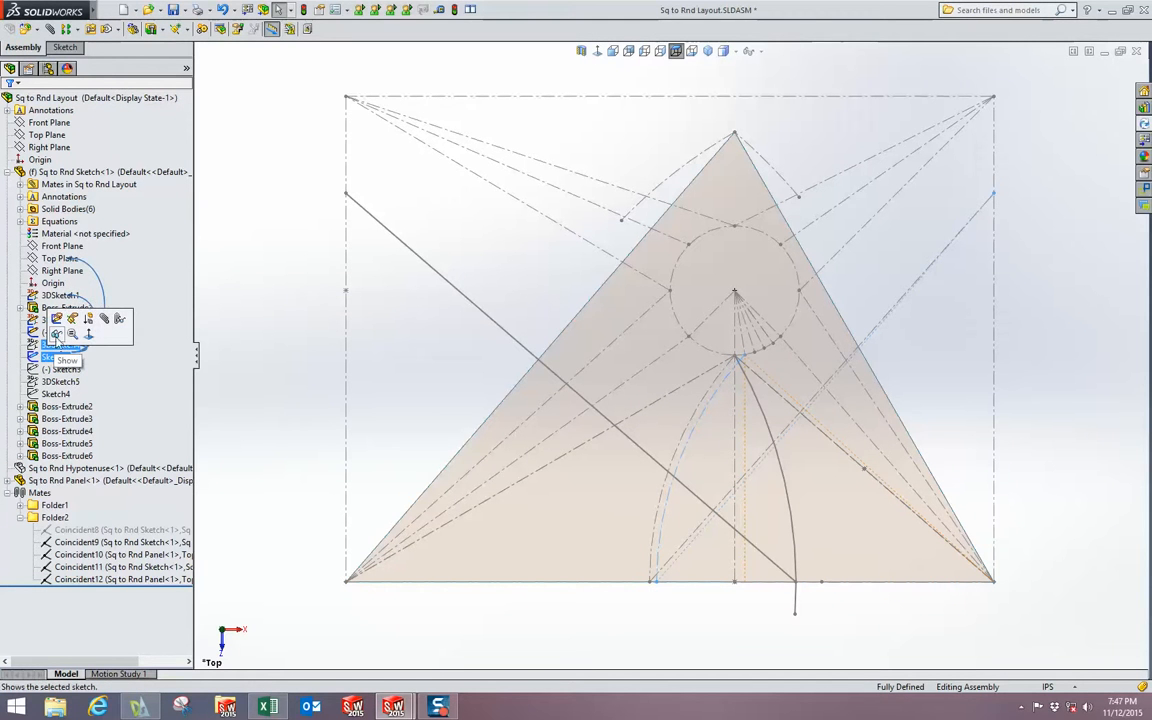
{"action": "left_click", "coordinate": [57, 335]}
{"action": "scroll", "coordinate": [966, 622], "scroll_direction": "down", "scroll_amount": 3}
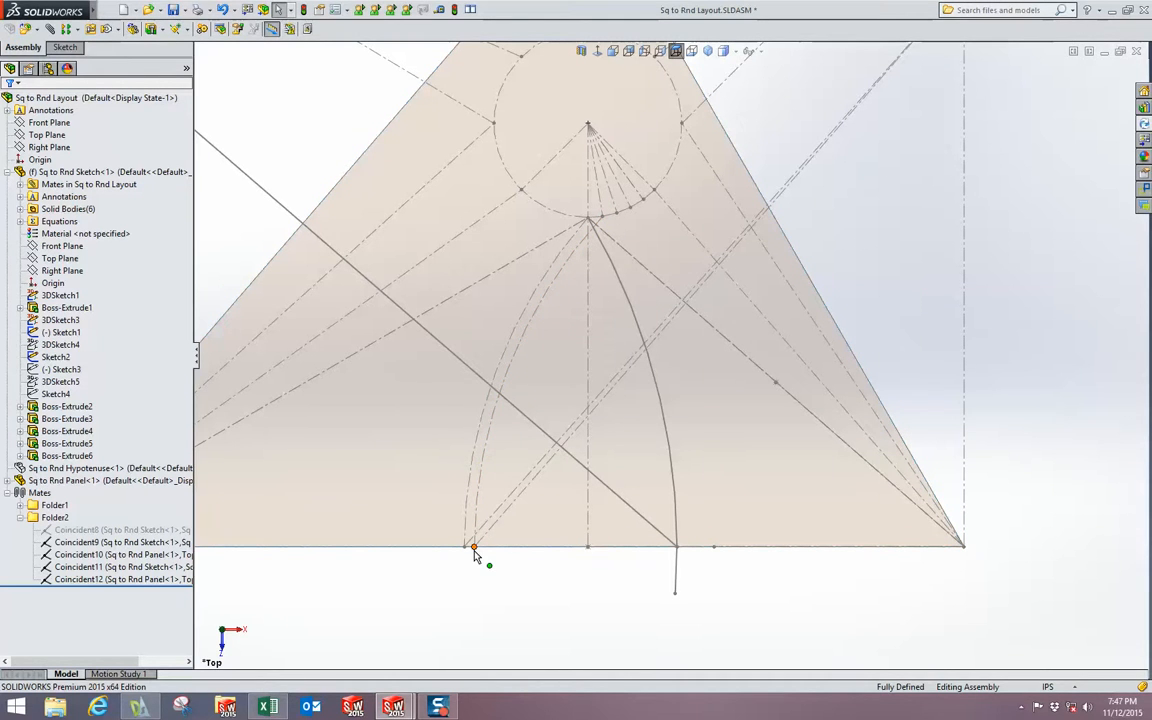
{"action": "scroll", "coordinate": [484, 545], "scroll_direction": "up", "scroll_amount": 3}
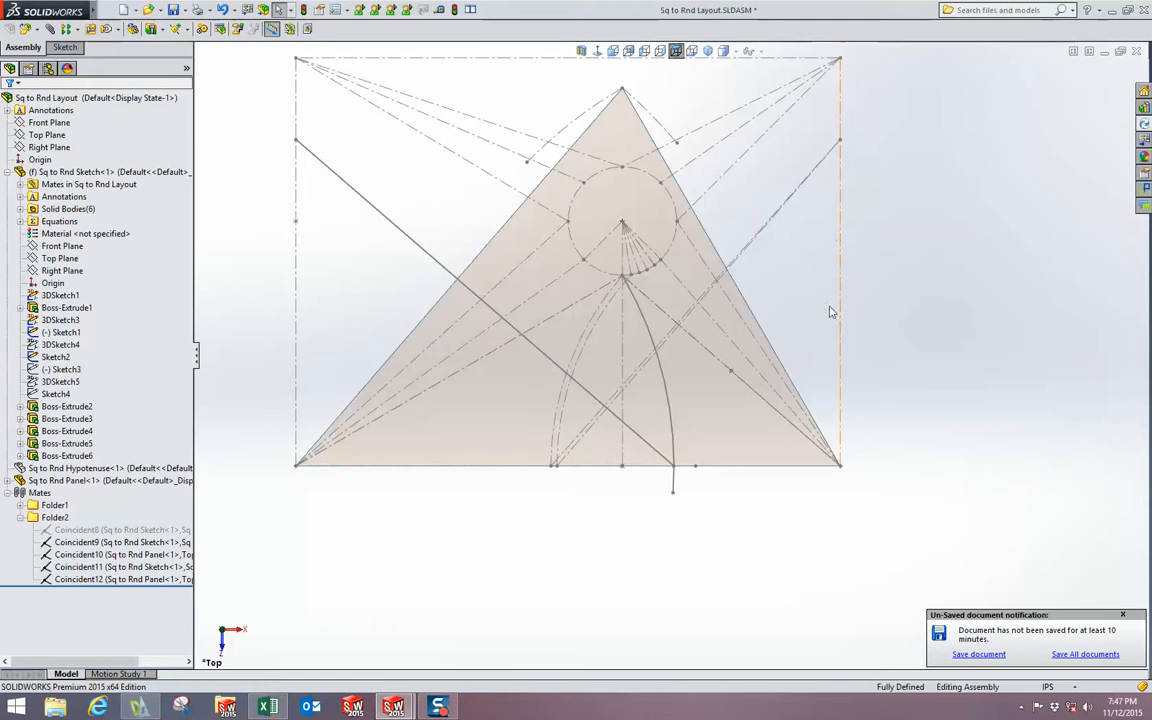
- Show Sketch3 of the Sq to Rnd Sketch component and view its line in 3D
{"action": "left_click", "coordinate": [60, 369]}
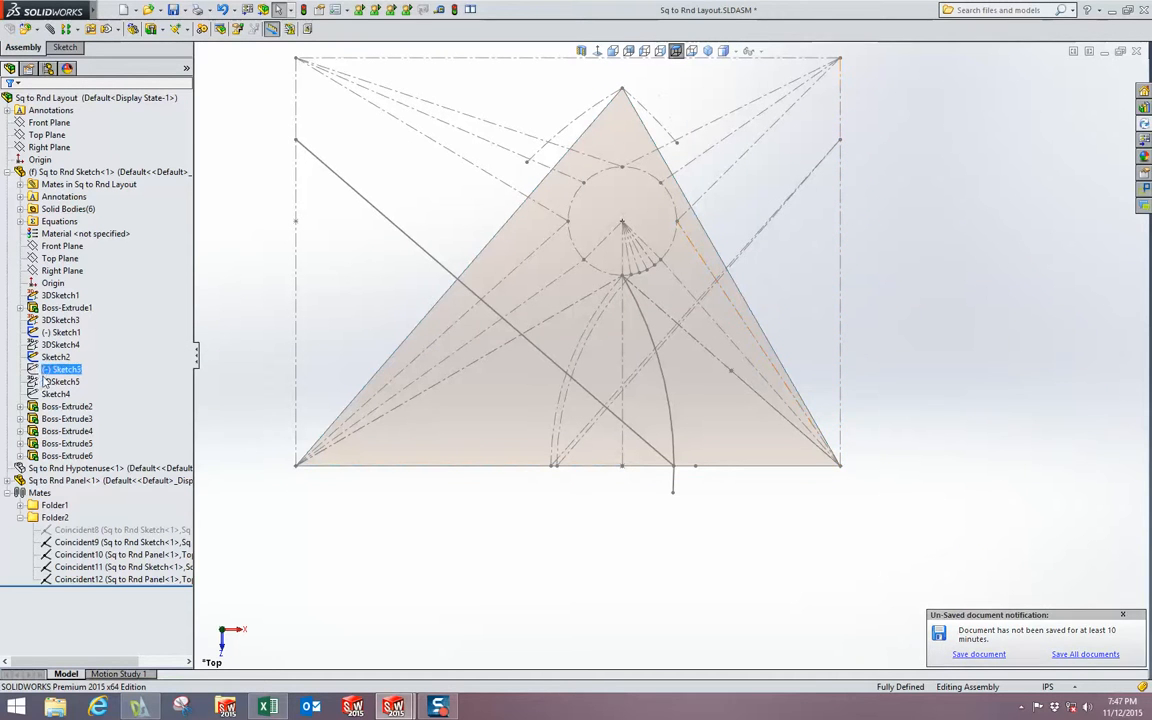
{"action": "left_click", "coordinate": [55, 357], "text": "ctrl"}
{"action": "left_click", "coordinate": [75, 343]}
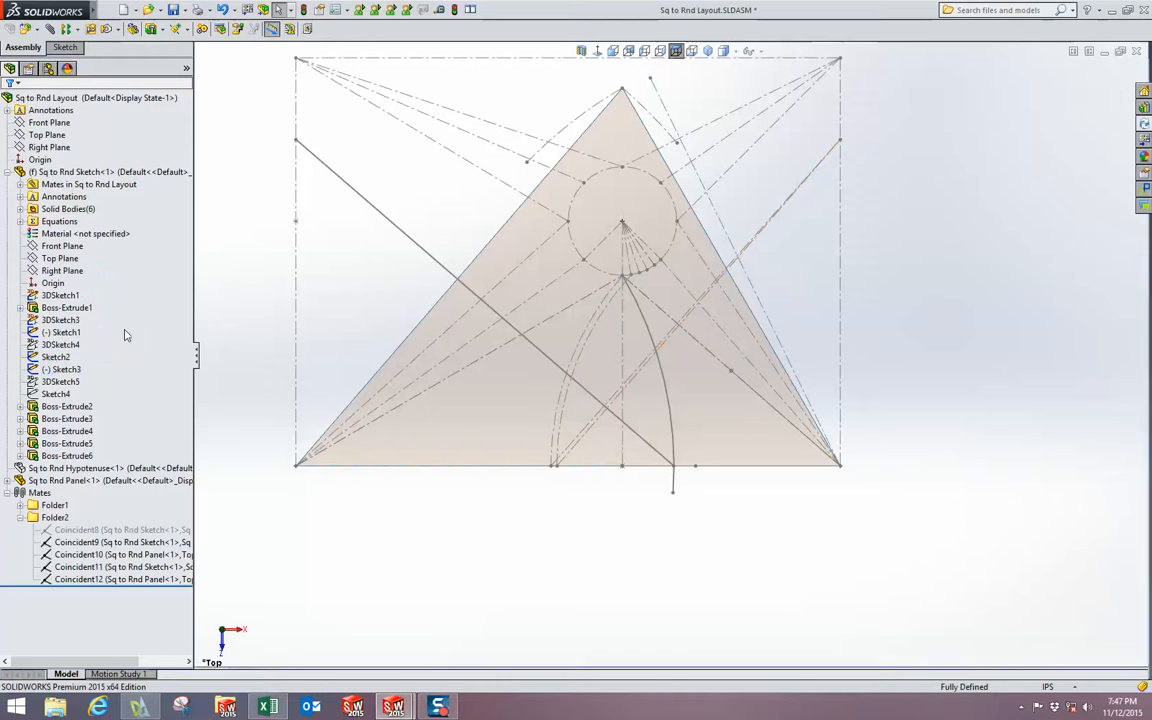
{"action": "mouse_move", "coordinate": [870, 232]}
{"action": "middle_mouse_down"}
{"action": "mouse_move", "coordinate": [890, 226]}
{"action": "mouse_move", "coordinate": [890, 154]}
{"action": "mouse_move", "coordinate": [829, 146]}
{"action": "middle_mouse_up"}
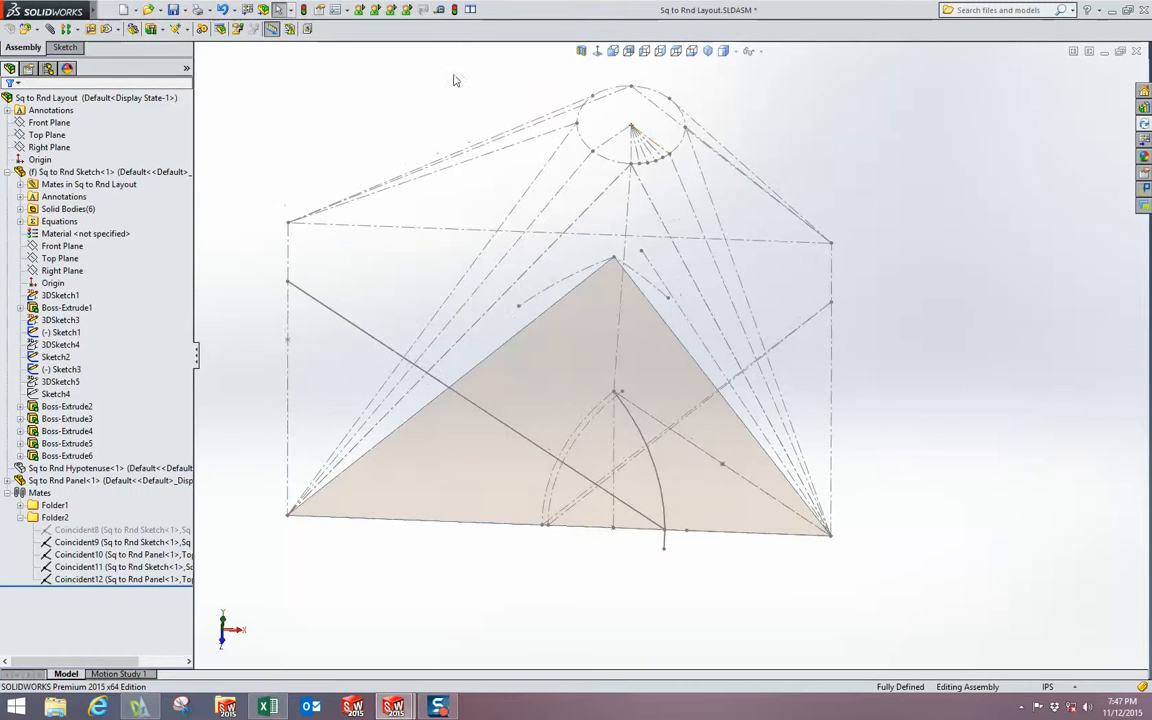
- Switch to the Sq to Rnd Sketch part in a full-size window and open Sketch3 for editing
{"action": "left_click", "coordinate": [470, 10]}
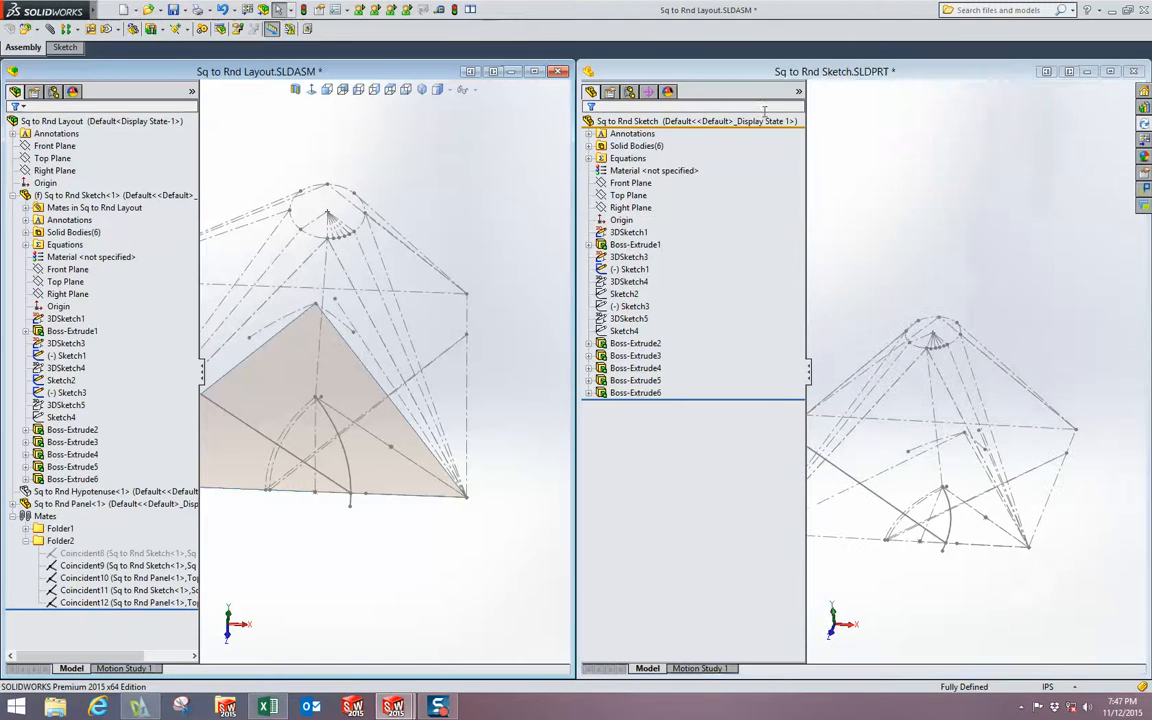
{"action": "left_click", "coordinate": [1111, 72]}
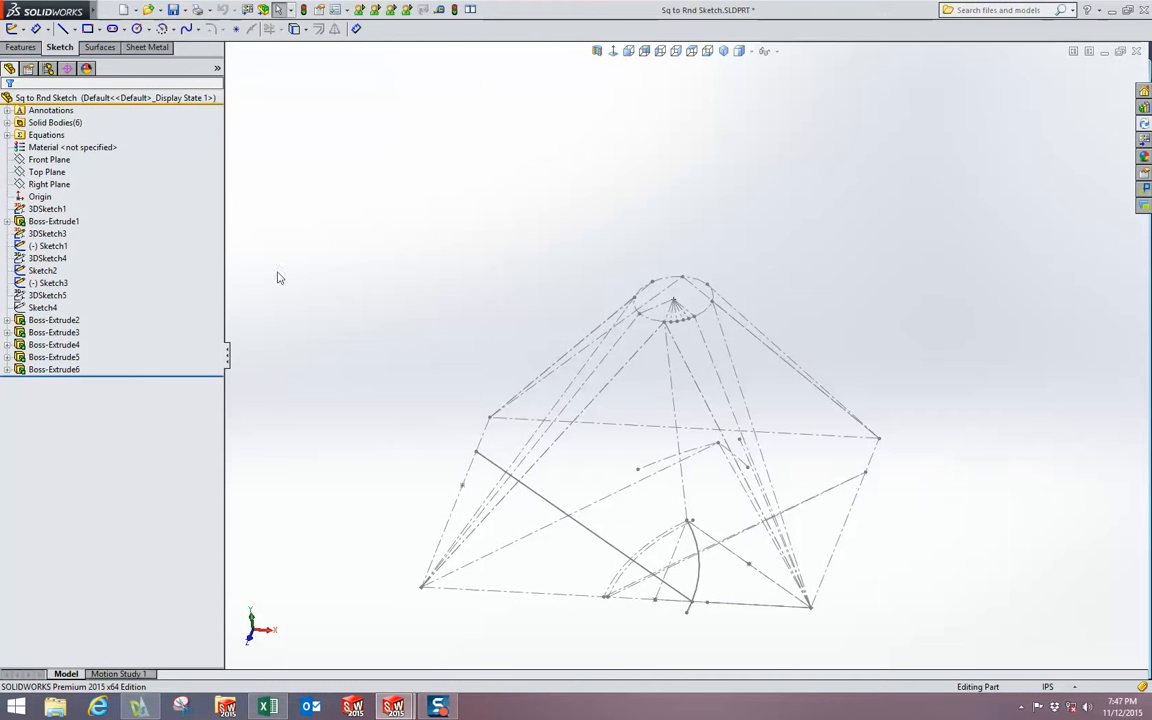
{"action": "left_click", "coordinate": [42, 307]}
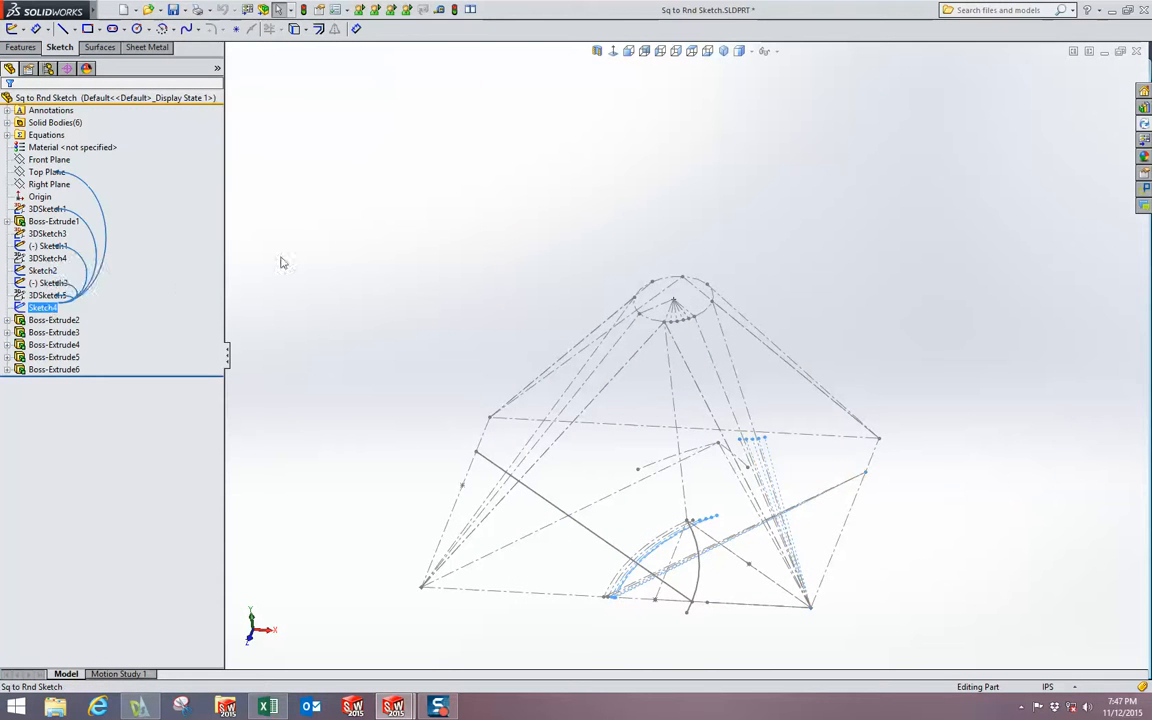
{"action": "left_click", "coordinate": [47, 283]}
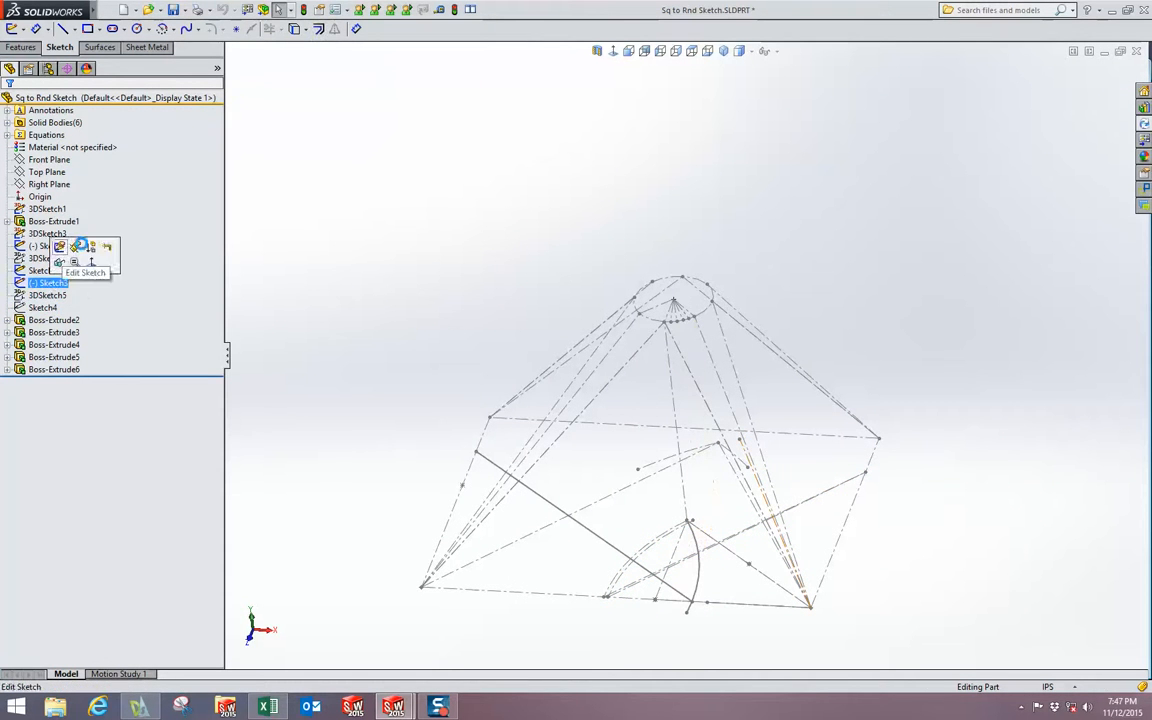
{"action": "left_click", "coordinate": [80, 246]}
- Make Sketch3's long construction line equal in length to the diagonal construction line of Sketch2
{"action": "scroll", "coordinate": [715, 560], "scroll_direction": "down", "scroll_amount": 3}
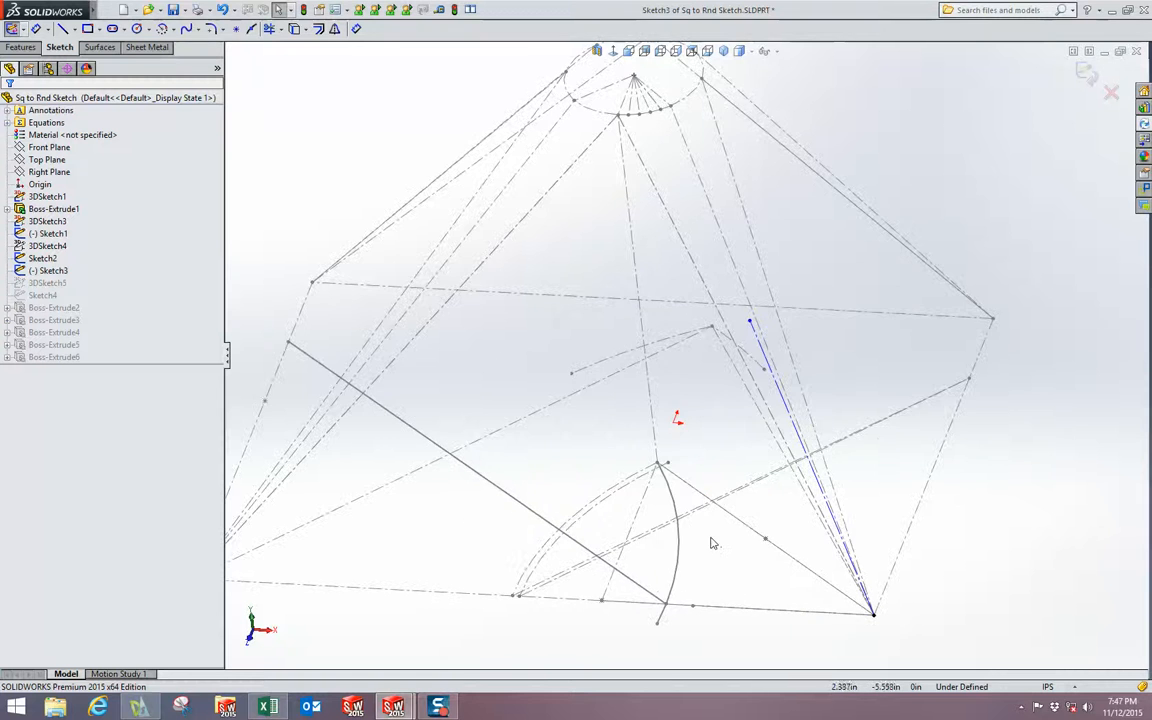
{"action": "scroll", "coordinate": [711, 543], "scroll_direction": "down", "scroll_amount": 5}
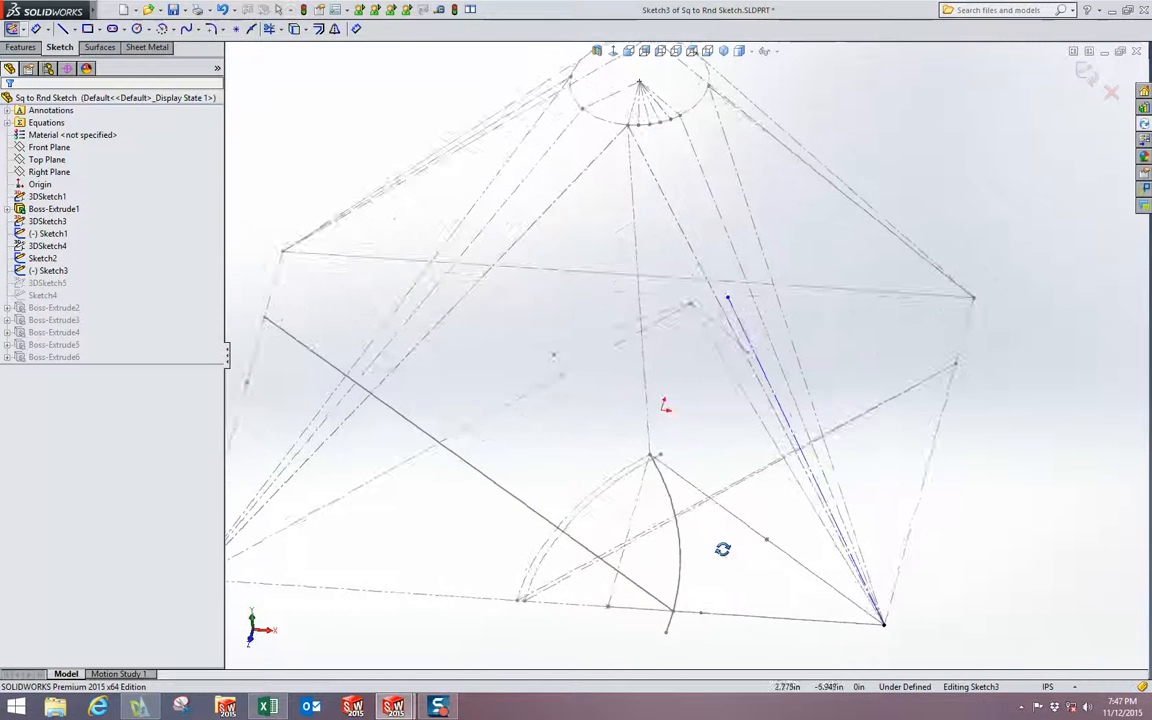
{"action": "left_click", "coordinate": [640, 514]}
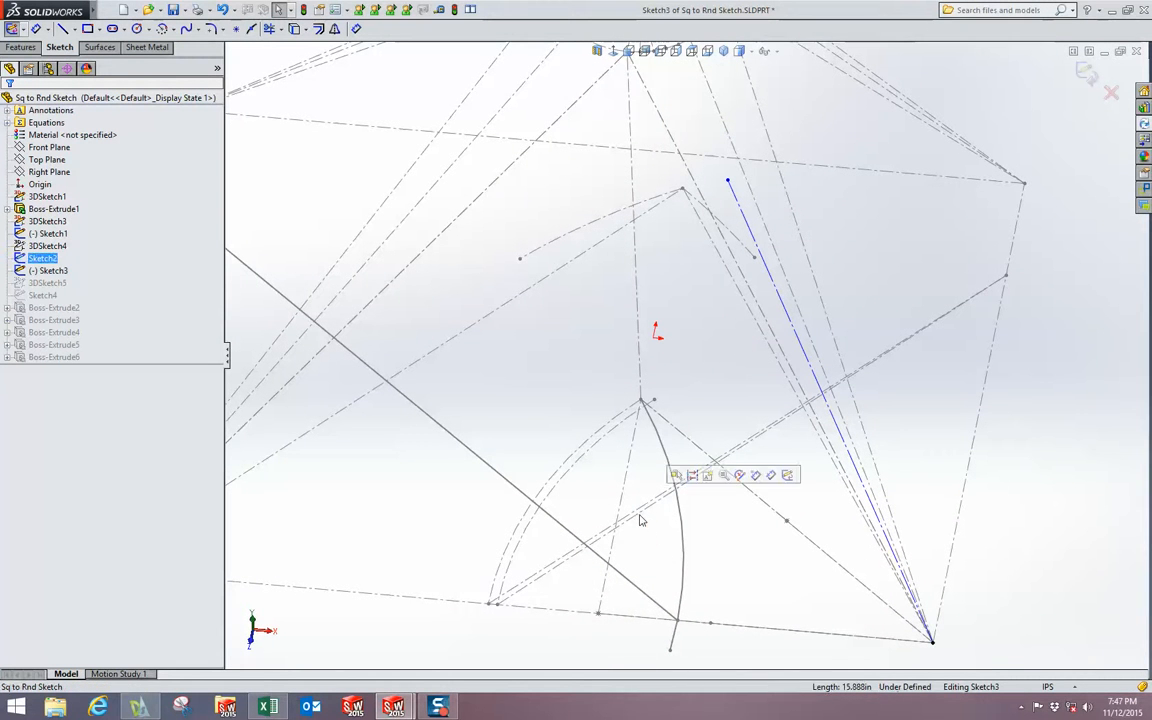
{"action": "left_click", "coordinate": [808, 357], "text": "ctrl"}
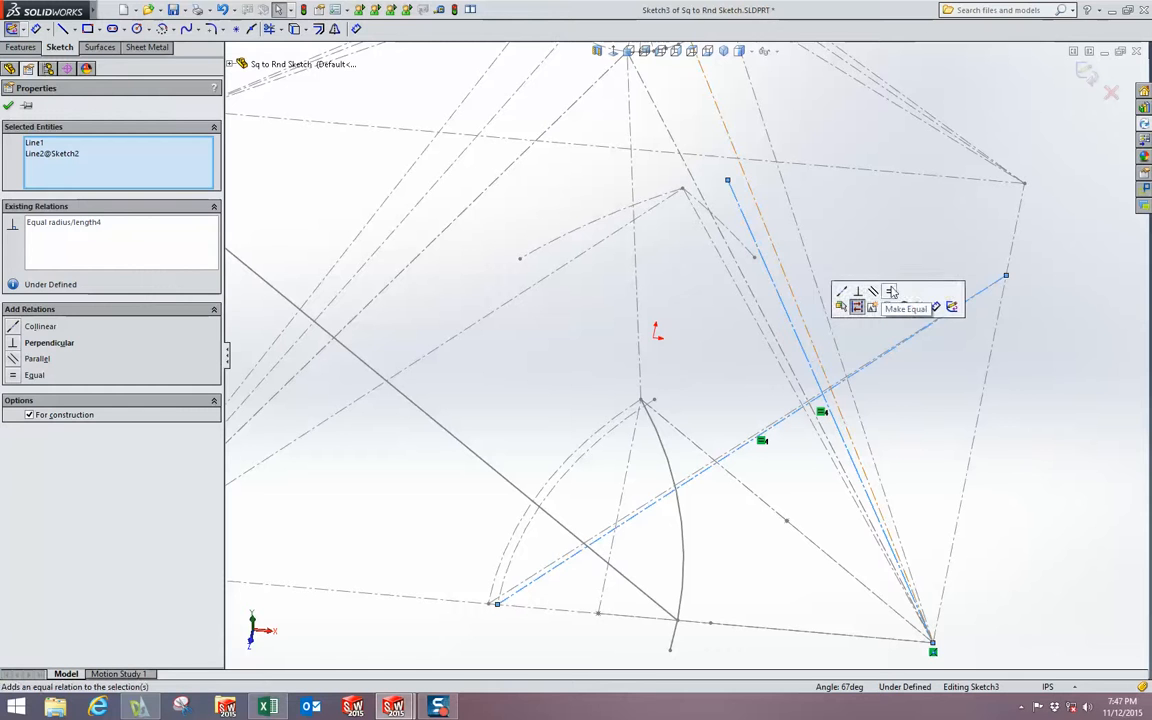
{"action": "left_click", "coordinate": [873, 245]}
- Draw a short solid line from the flat panel's apex toward the free upper end of Sketch3's construction line
{"action": "scroll", "coordinate": [858, 253], "scroll_direction": "up", "scroll_amount": 2}
{"action": "scroll", "coordinate": [674, 255], "scroll_direction": "down", "scroll_amount": 5}
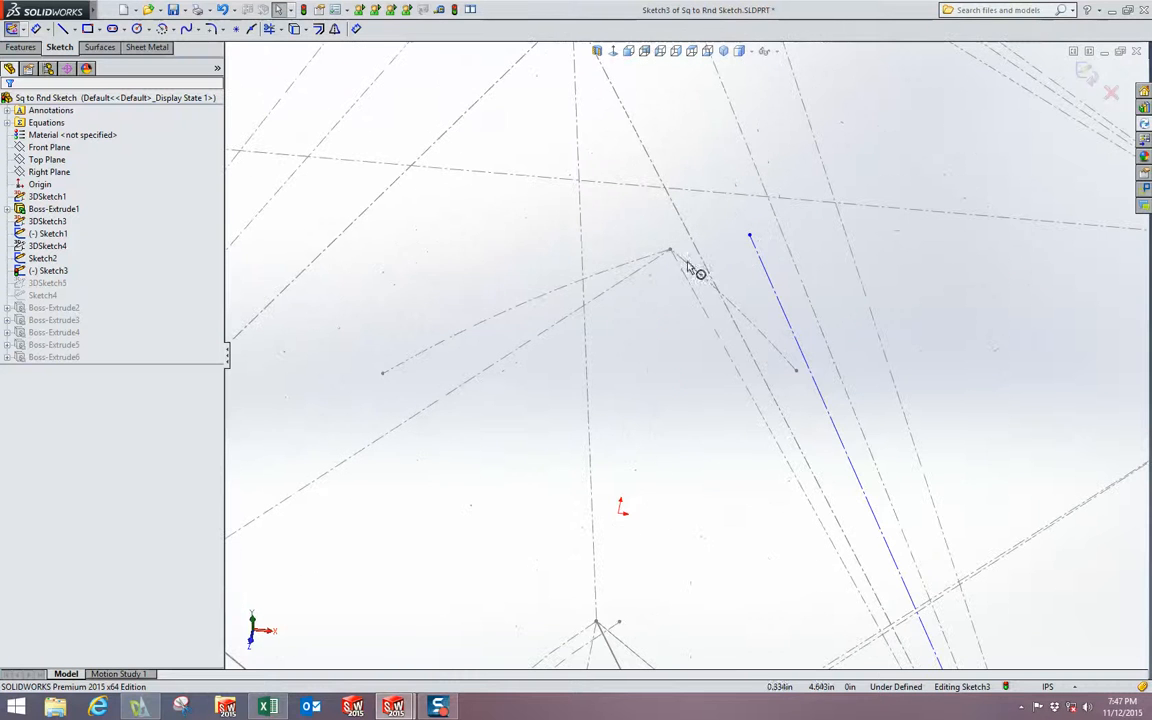
{"action": "left_click", "coordinate": [62, 29]}
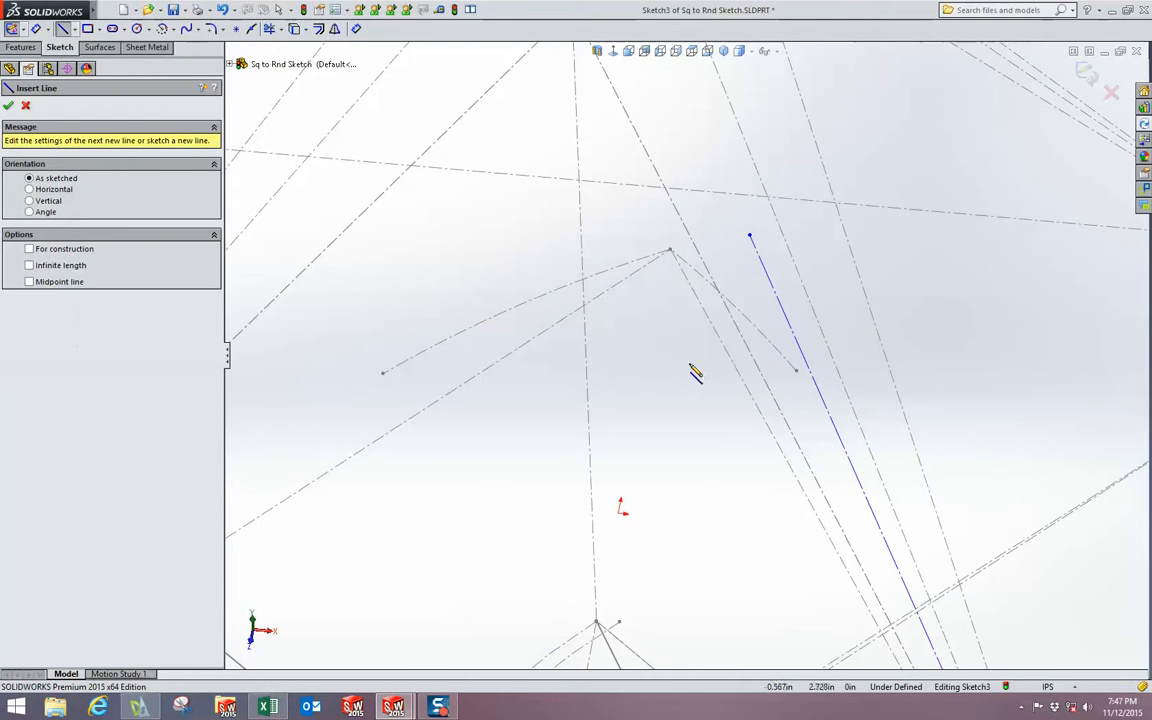
{"action": "left_click", "coordinate": [671, 250]}
{"action": "left_click", "coordinate": [715, 239]}
{"action": "key", "text": "Escape"}
- Compare the transition's slanted 3DSketch1 edge from the circle with the matching Sketch1 line from the flat panel's apex
{"action": "scroll", "coordinate": [708, 259], "scroll_direction": "up", "scroll_amount": 3}
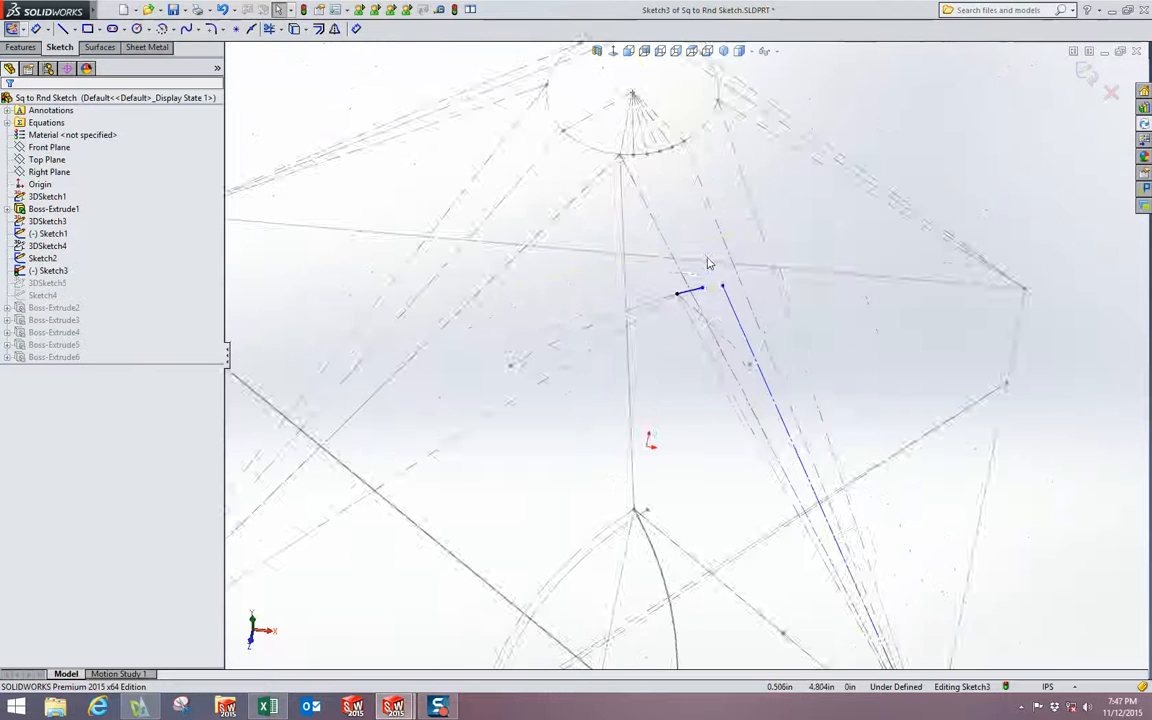
{"action": "scroll", "coordinate": [707, 262], "scroll_direction": "up", "scroll_amount": 3}
{"action": "scroll", "coordinate": [650, 310], "scroll_direction": "down", "scroll_amount": 3}
{"action": "left_click", "coordinate": [648, 310]}
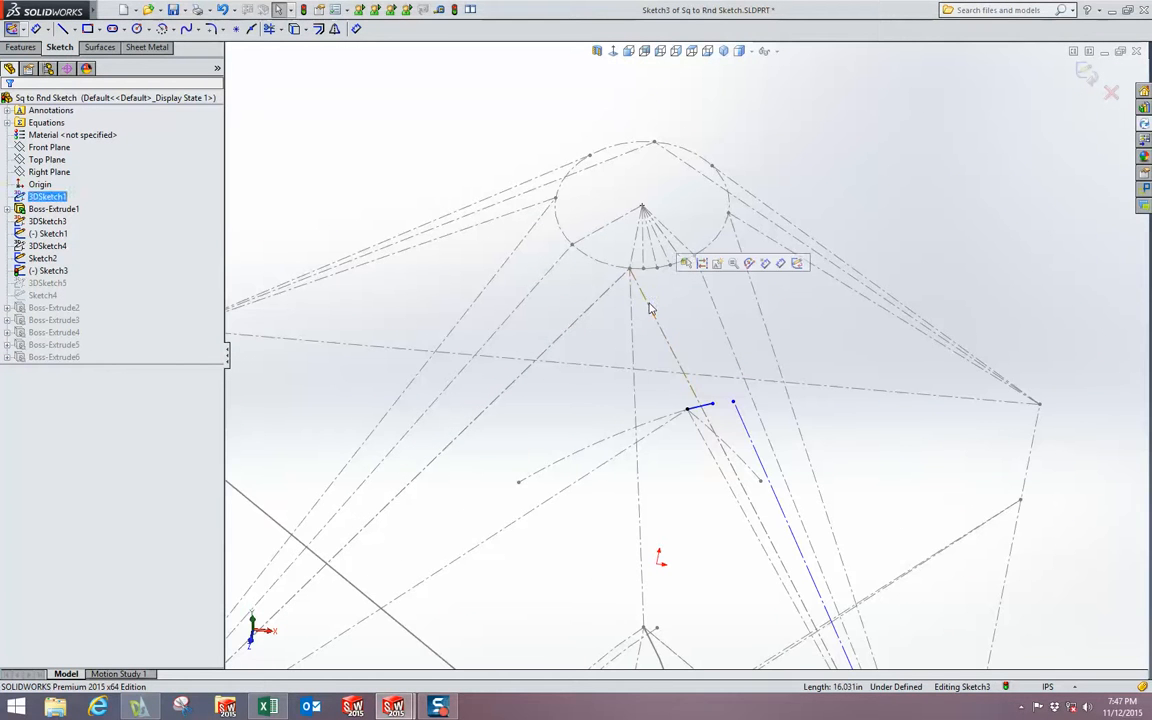
{"action": "left_click", "coordinate": [701, 438]}
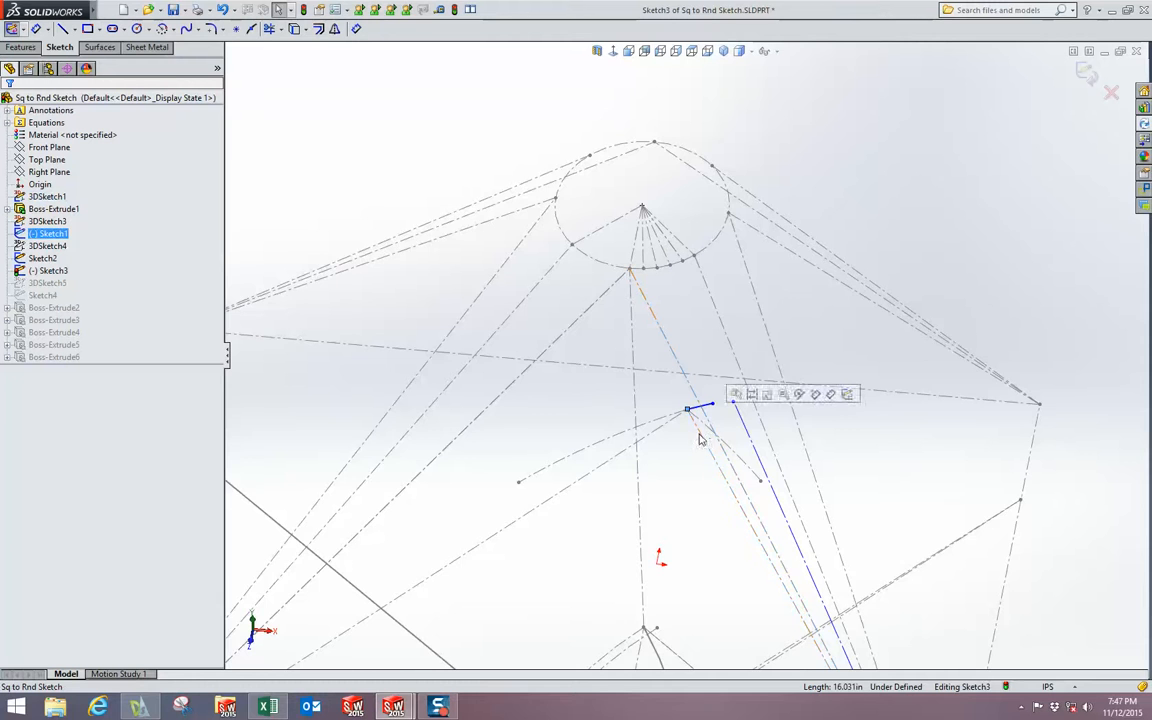
{"action": "scroll", "coordinate": [677, 338], "scroll_direction": "down", "scroll_amount": 2}
{"action": "left_click", "coordinate": [729, 360]}
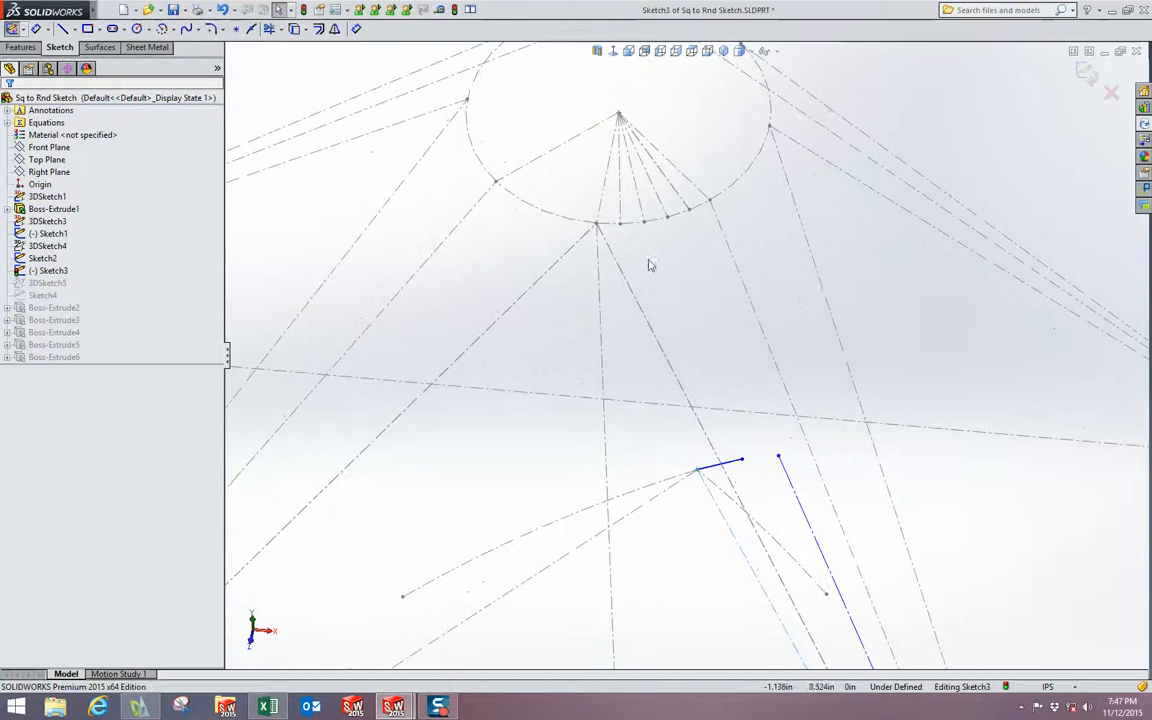
- Make the short solid line at the flat panel's apex equal to the first chord of the round opening in 3DSketch1
{"action": "scroll", "coordinate": [617, 239], "scroll_direction": "down", "scroll_amount": 4}
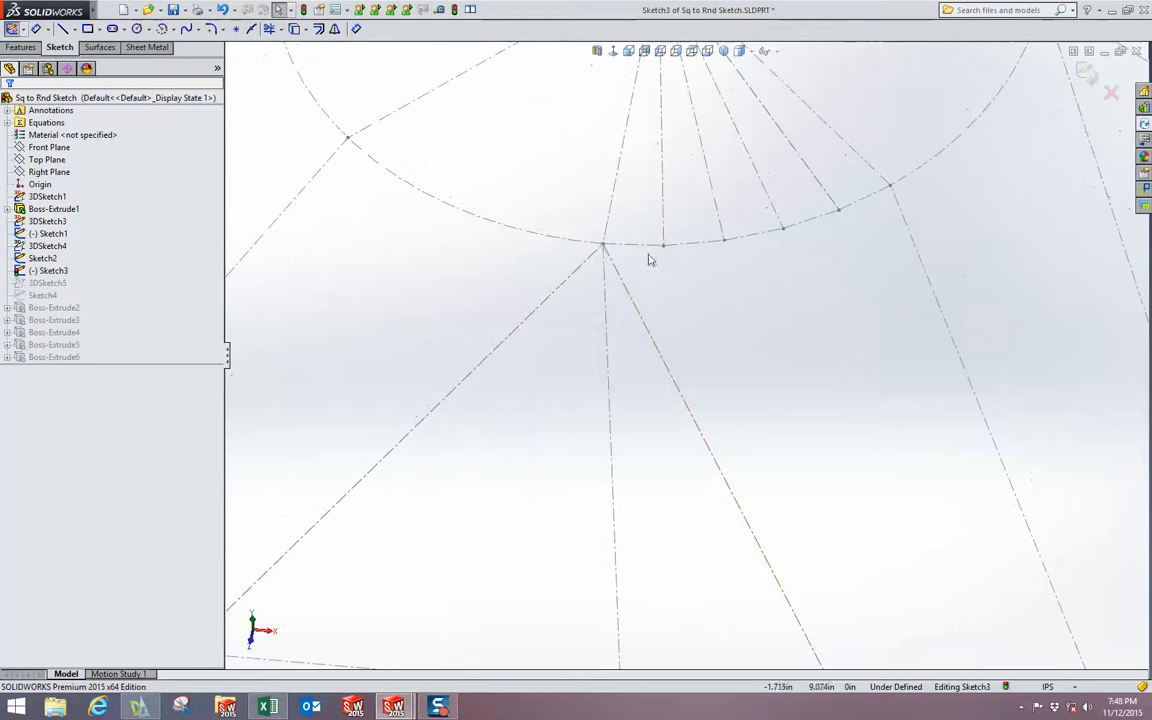
{"action": "left_click", "coordinate": [648, 254]}
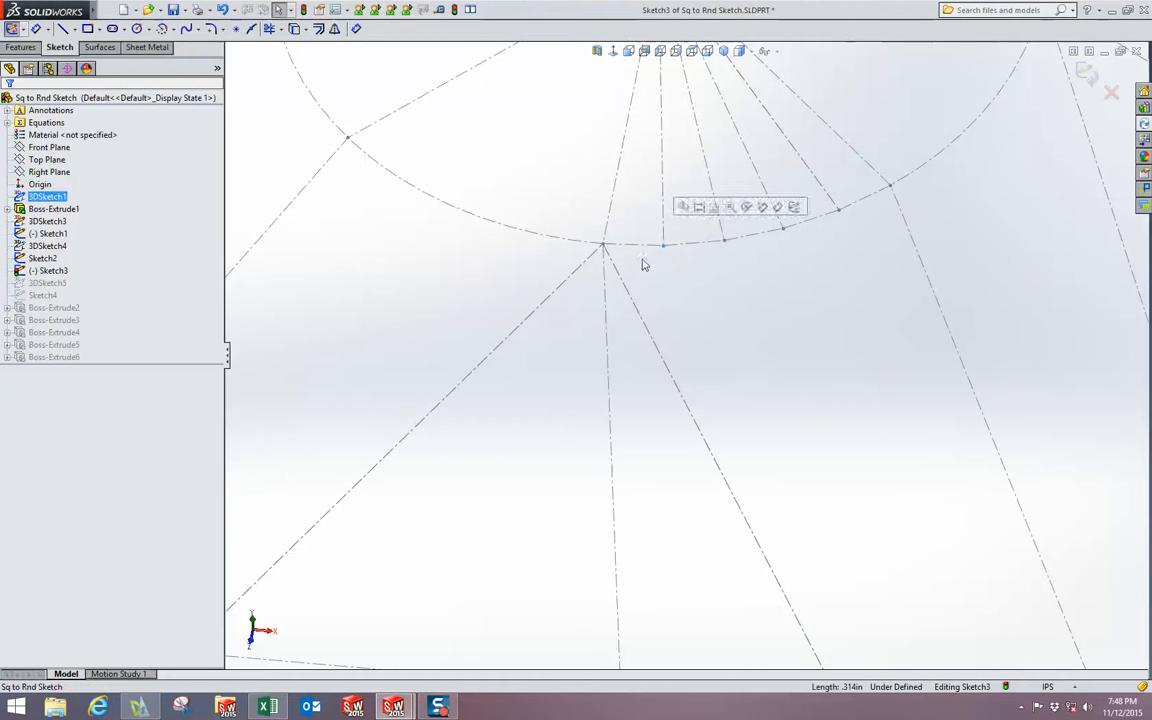
{"action": "scroll", "coordinate": [681, 347], "scroll_direction": "up", "scroll_amount": 5}
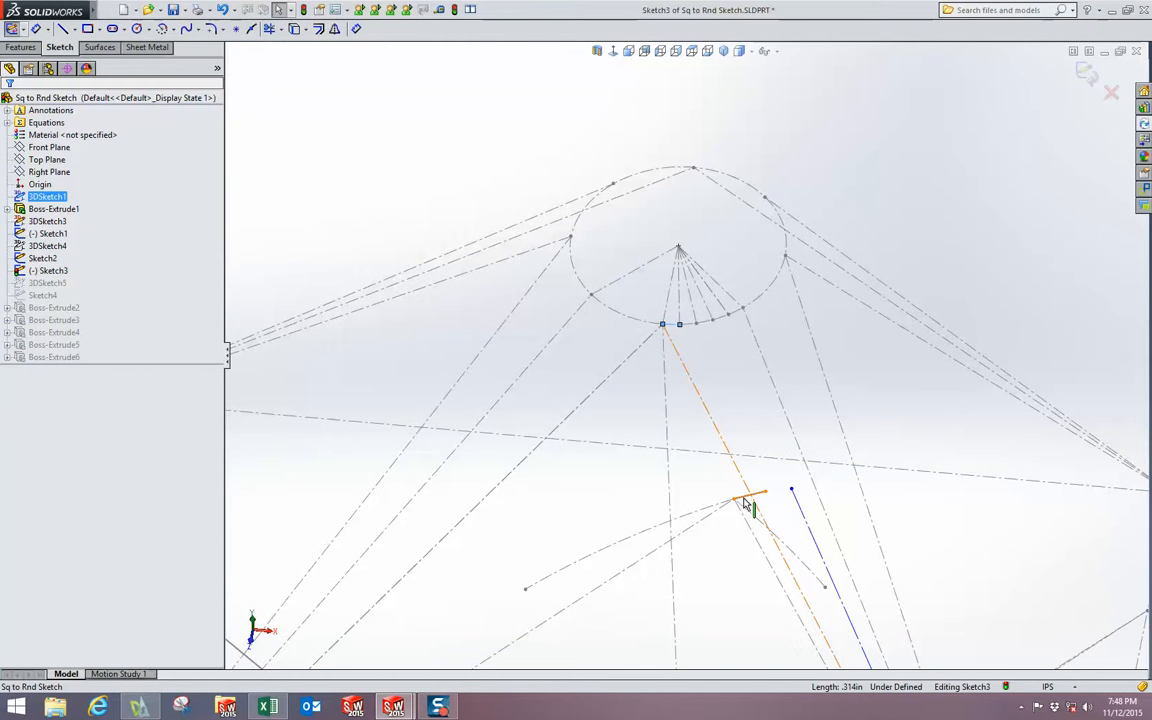
{"action": "left_click", "coordinate": [745, 499], "text": "ctrl"}
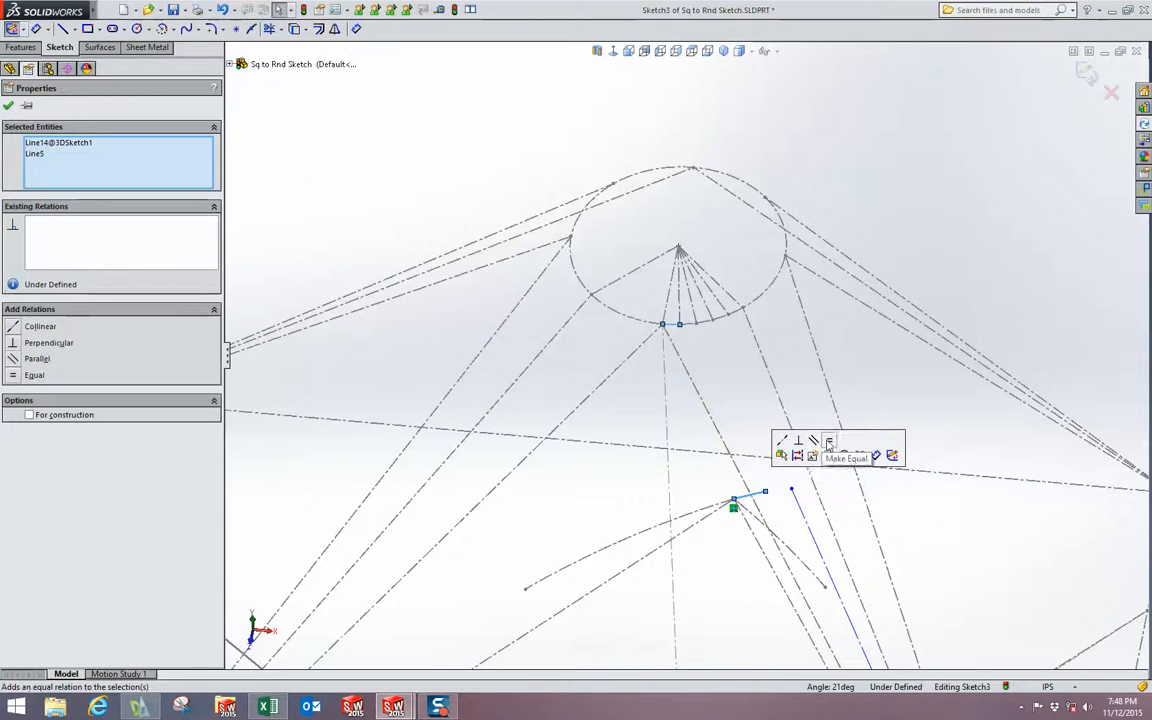
{"action": "left_click", "coordinate": [828, 441]}
{"action": "left_click", "coordinate": [767, 418]}
- Merge the short line's free endpoint with the upper endpoint of Sketch3's long construction line
{"action": "scroll", "coordinate": [754, 488], "scroll_direction": "down", "scroll_amount": 7}
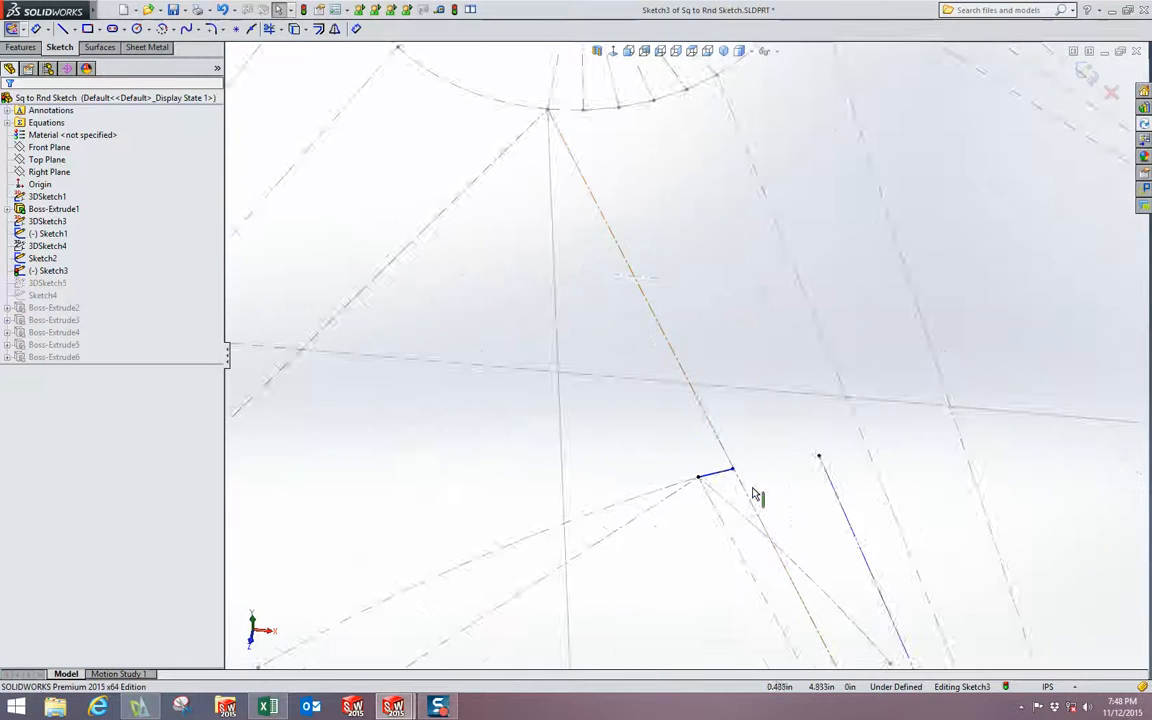
{"action": "left_click", "coordinate": [706, 433]}
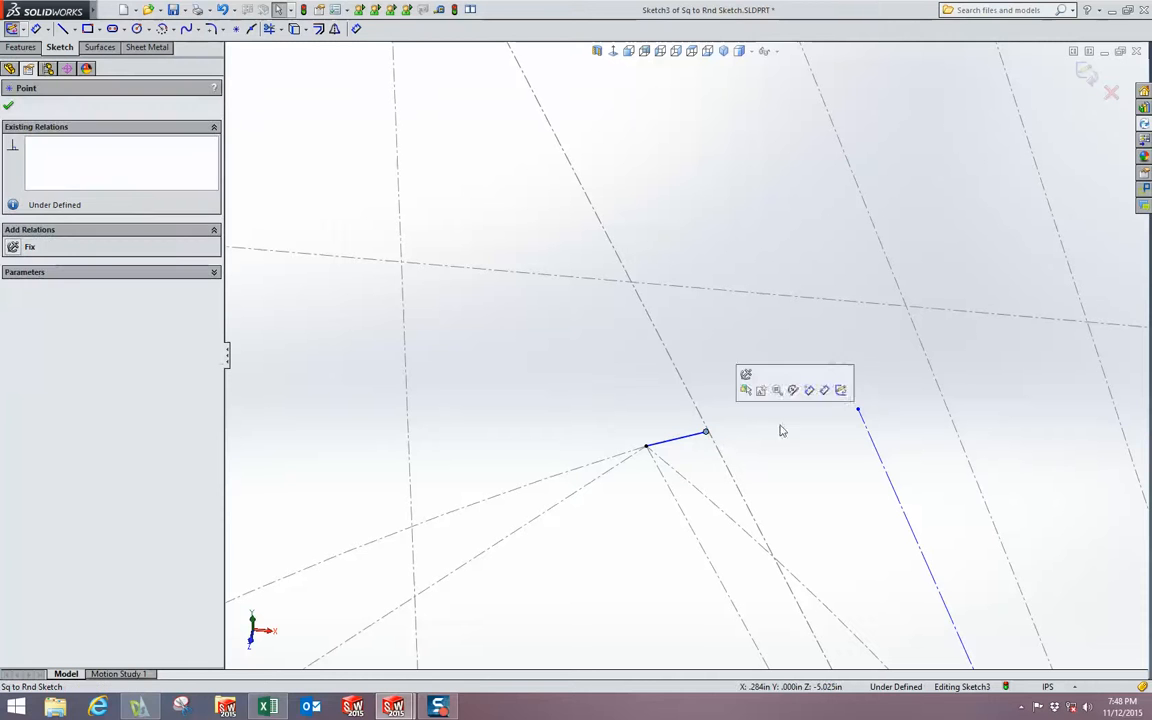
{"action": "left_click", "coordinate": [859, 411], "text": "ctrl"}
{"action": "left_click", "coordinate": [943, 363]}
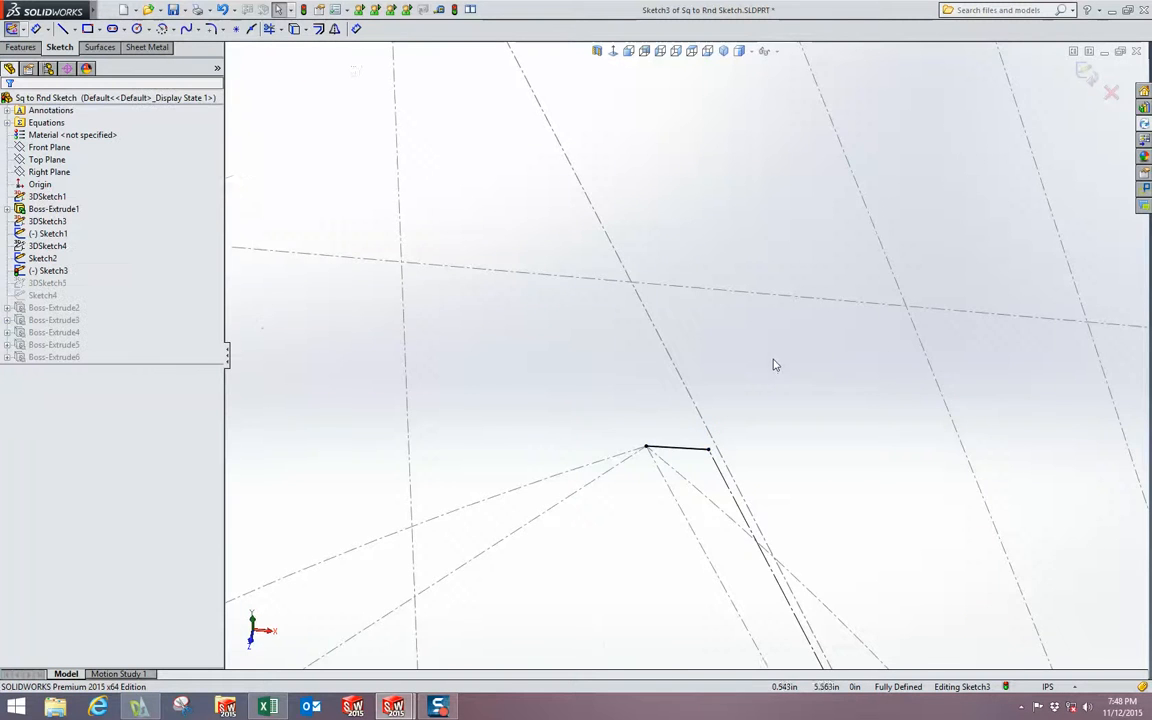
- Check the joined chord and construction line in 3D, then exit Sketch3 and continue the rebuild, ignoring the Sketch4 error
{"action": "scroll", "coordinate": [764, 368], "scroll_direction": "up", "scroll_amount": 4}
{"action": "scroll", "coordinate": [633, 395], "scroll_direction": "down", "scroll_amount": 4}
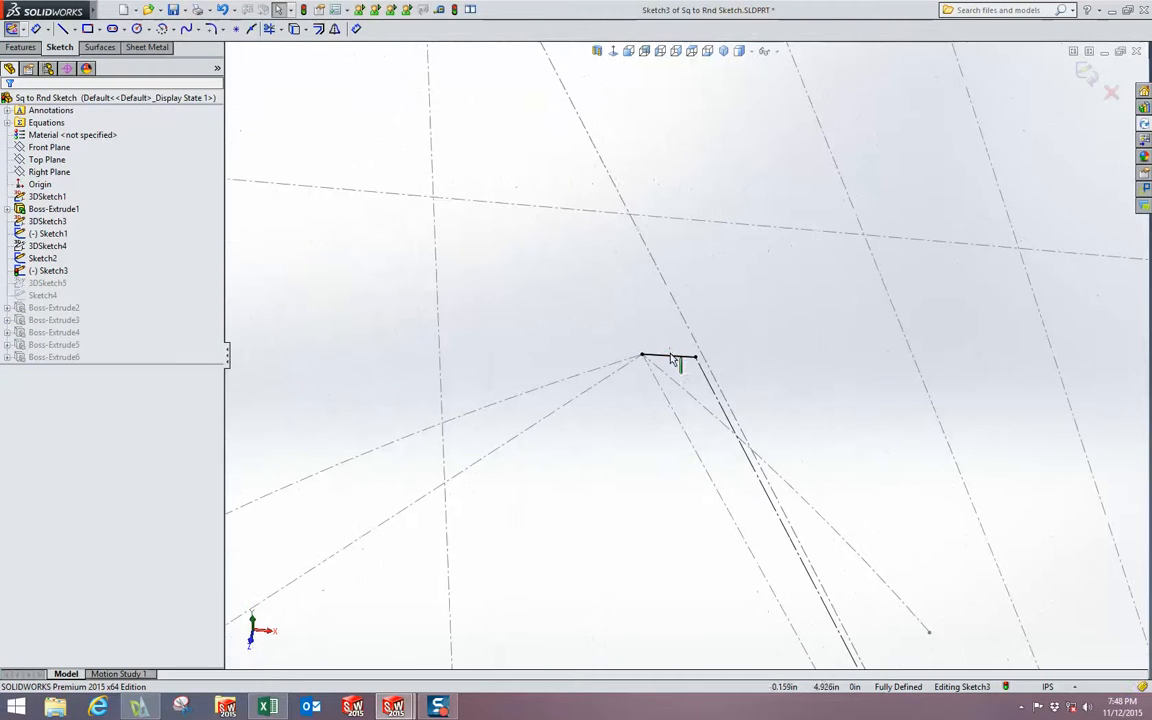
{"action": "left_click", "coordinate": [673, 360]}
{"action": "left_click", "coordinate": [794, 337]}
{"action": "scroll", "coordinate": [764, 363], "scroll_direction": "up", "scroll_amount": 3}
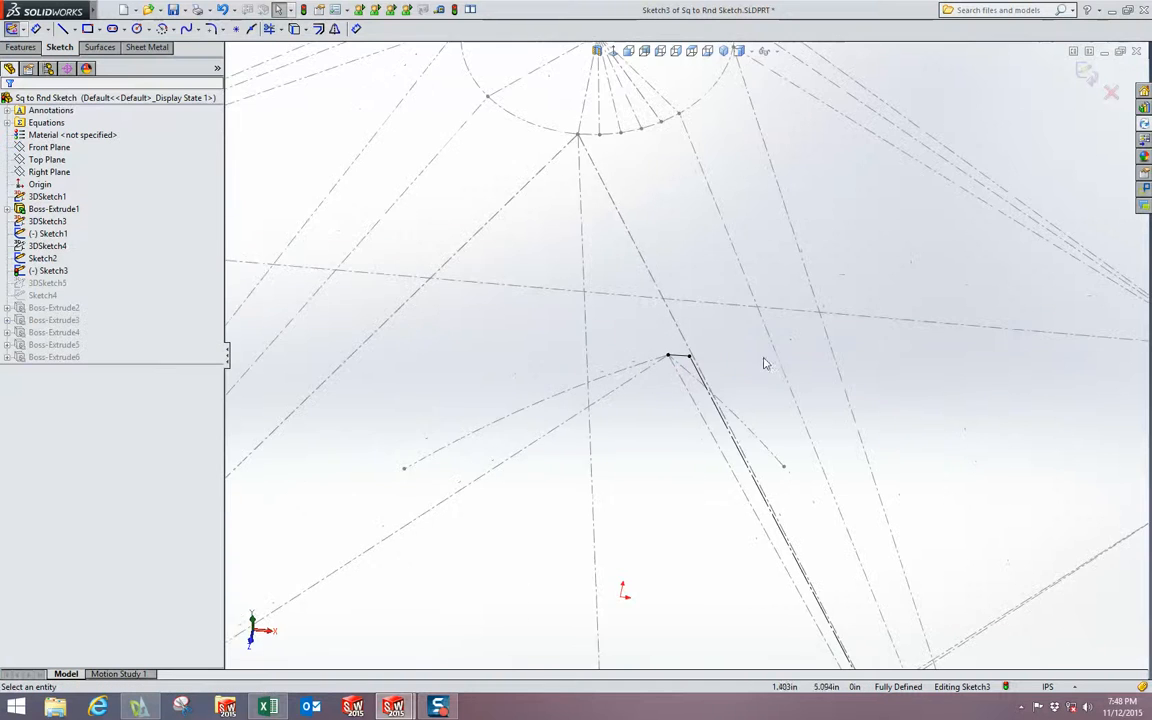
{"action": "scroll", "coordinate": [764, 363], "scroll_direction": "up", "scroll_amount": 2}
{"action": "mouse_move", "coordinate": [761, 406]}
{"action": "middle_mouse_down"}
{"action": "mouse_move", "coordinate": [758, 339]}
{"action": "mouse_move", "coordinate": [712, 365]}
{"action": "mouse_move", "coordinate": [830, 480]}
{"action": "middle_mouse_up"}
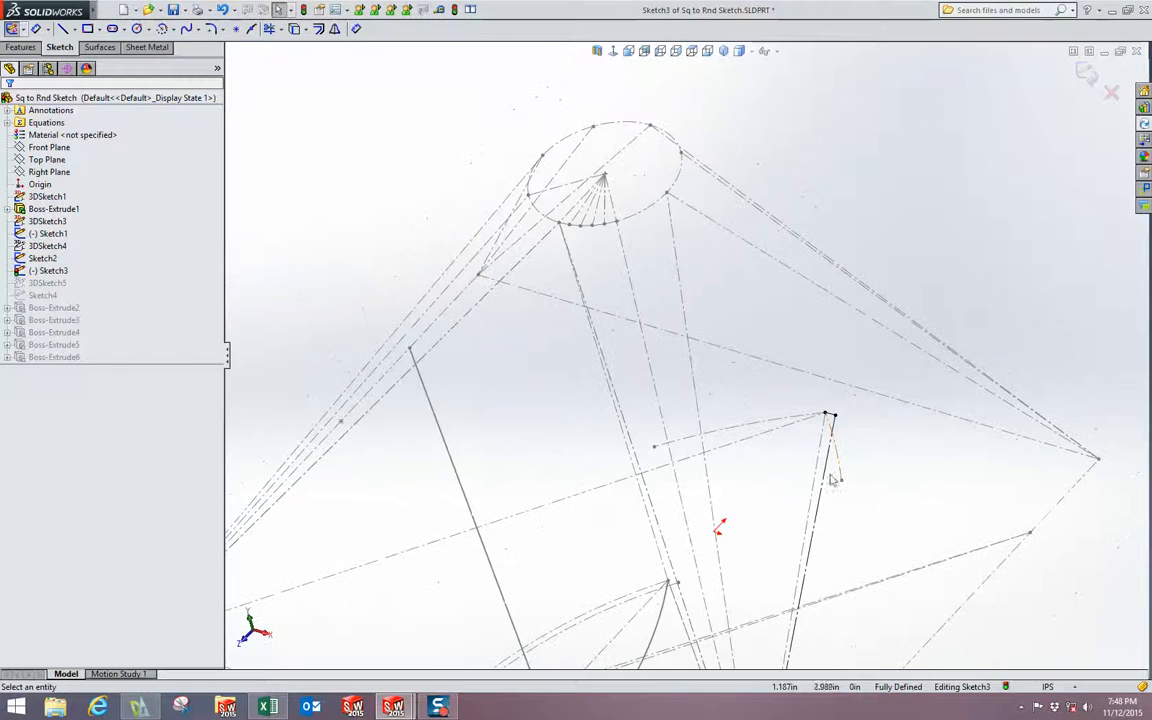
{"action": "left_click", "coordinate": [1086, 75]}
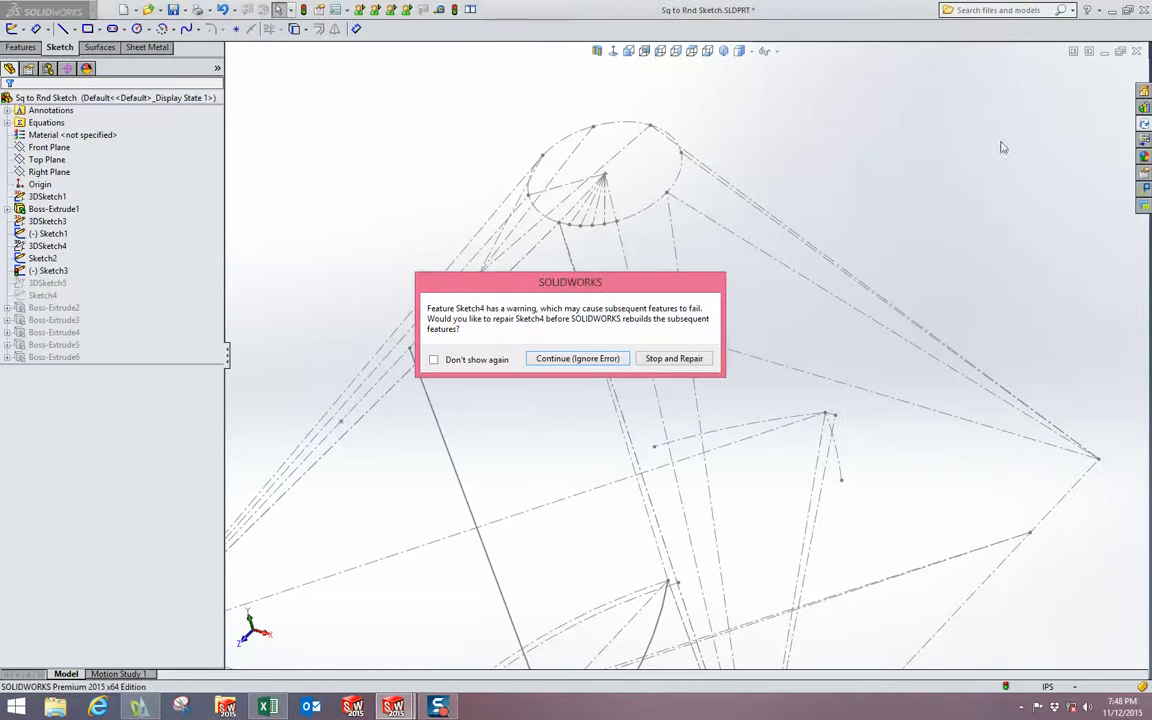
{"action": "left_click", "coordinate": [588, 359]}
- Open Sketch4 for editing and bring its detached row of chords into view beside the end of Sketch3's chord
{"action": "left_click", "coordinate": [52, 307]}
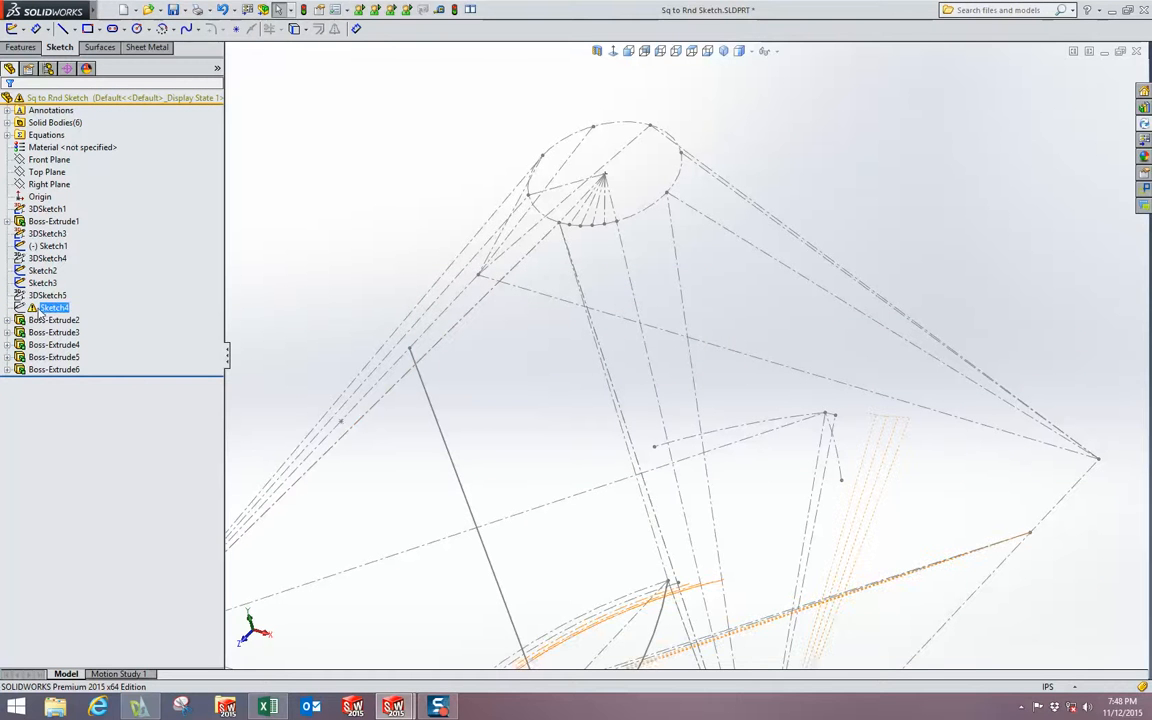
{"action": "left_click", "coordinate": [46, 272]}
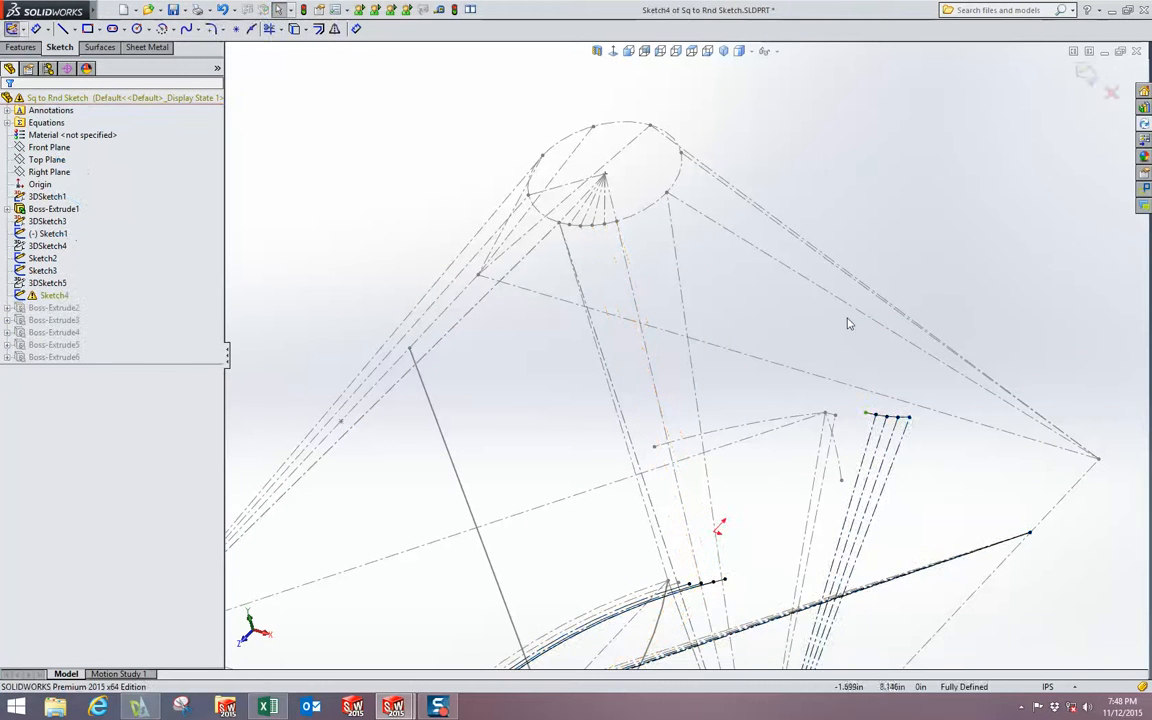
{"action": "scroll", "coordinate": [847, 323], "scroll_direction": "up", "scroll_amount": 3}
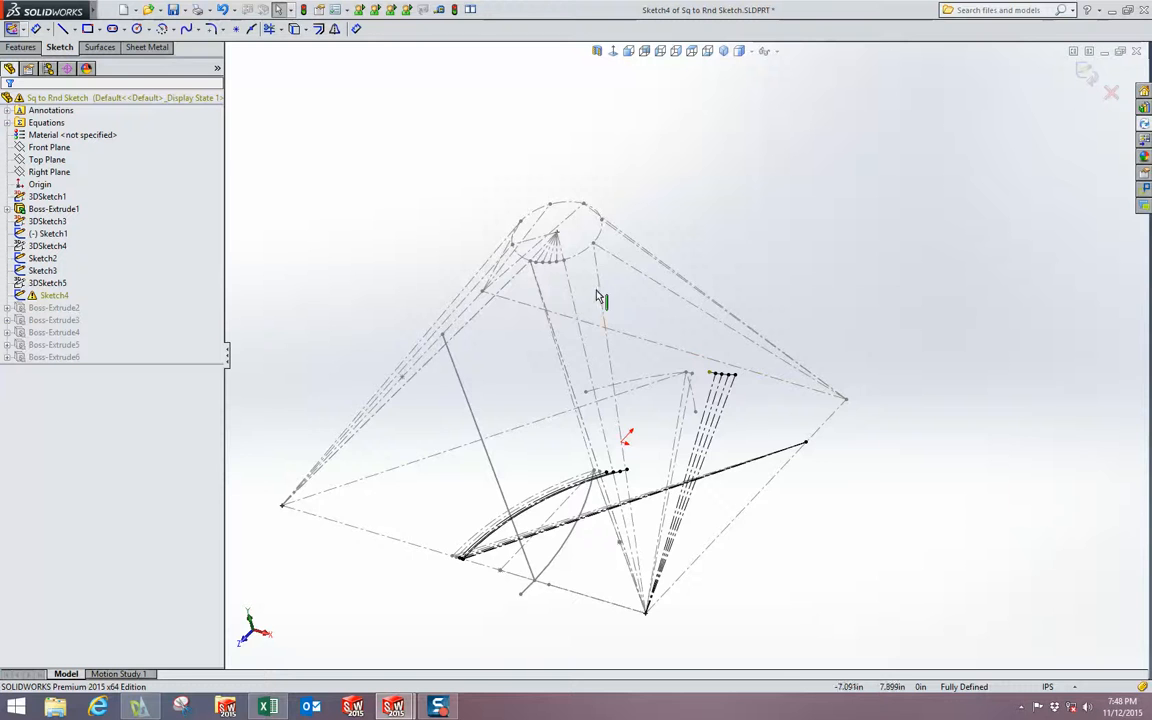
{"action": "mouse_move", "coordinate": [602, 294]}
{"action": "middle_mouse_down"}
{"action": "mouse_move", "coordinate": [615, 270]}
{"action": "mouse_move", "coordinate": [626, 276]}
{"action": "middle_mouse_up"}
{"action": "scroll", "coordinate": [576, 262], "scroll_direction": "down", "scroll_amount": 2}
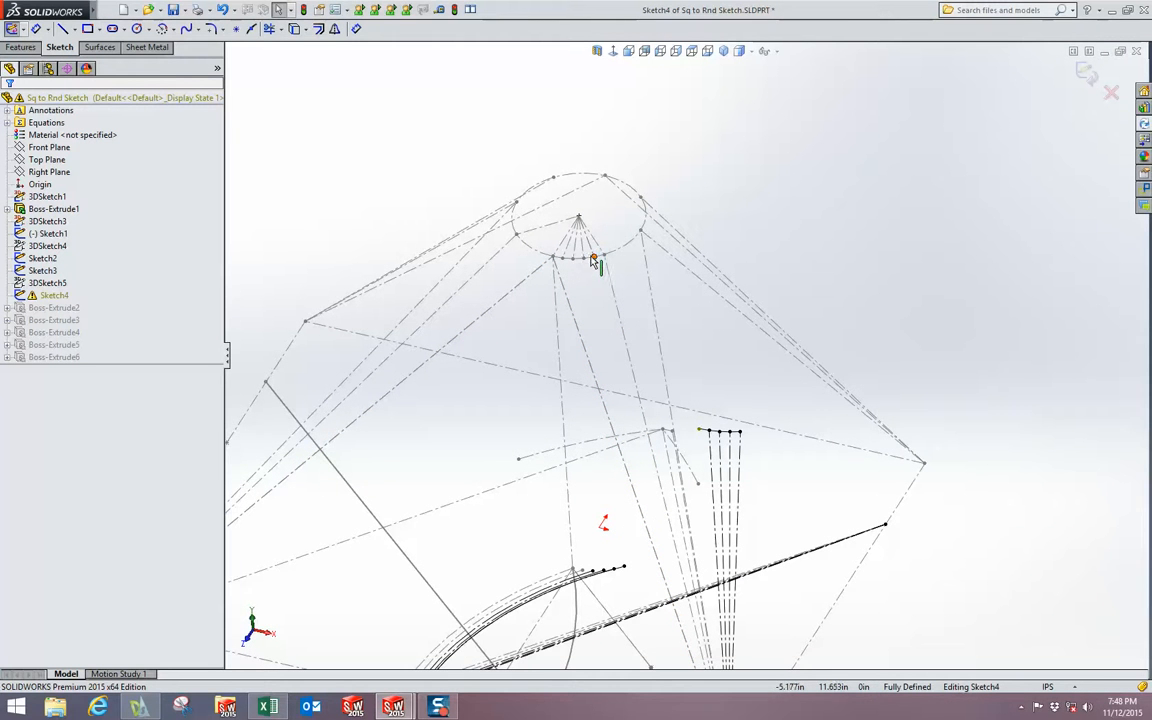
{"action": "scroll", "coordinate": [692, 368], "scroll_direction": "down", "scroll_amount": 6}
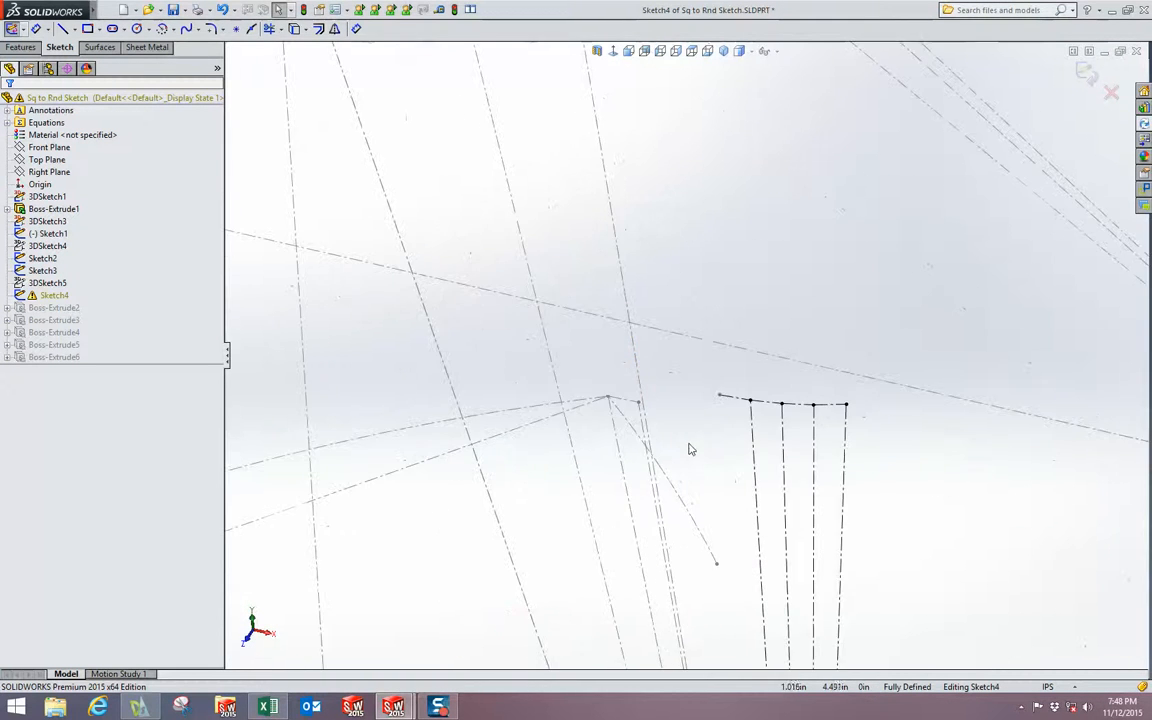
{"action": "mouse_move", "coordinate": [689, 447]}
{"action": "middle_mouse_down"}
{"action": "mouse_move", "coordinate": [701, 428]}
{"action": "mouse_move", "coordinate": [699, 458]}
{"action": "mouse_move", "coordinate": [661, 363]}
{"action": "middle_mouse_up"}
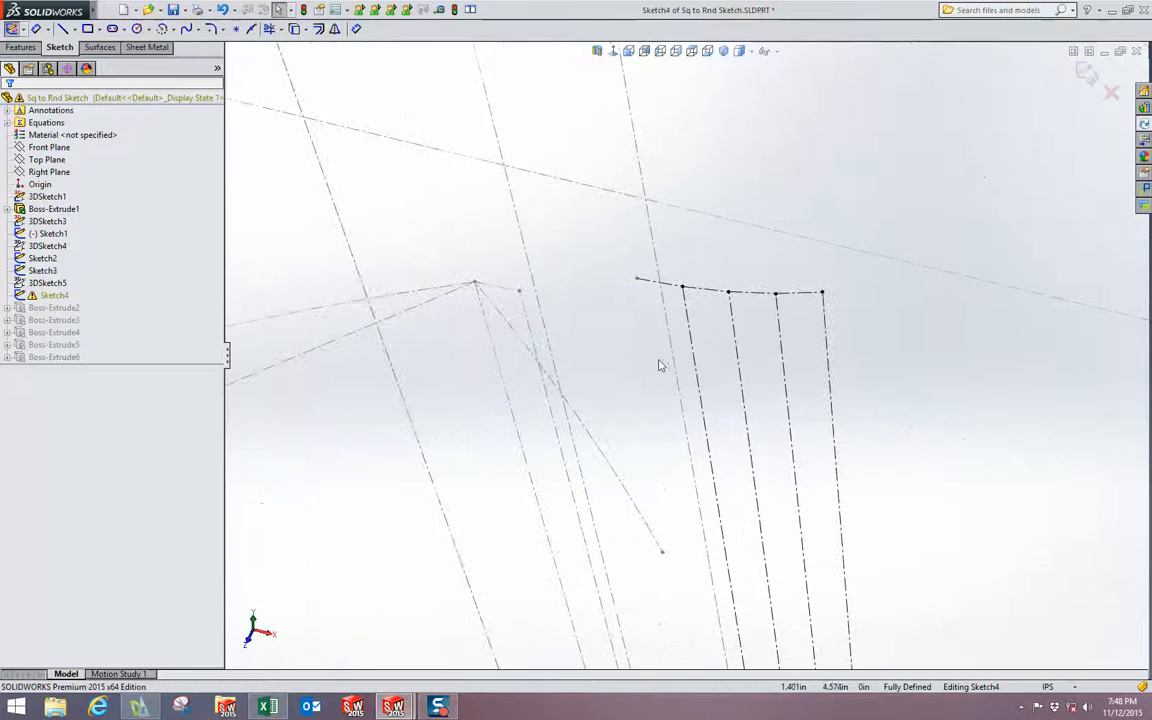
- Delete the dangling coincident relation from the starting endpoint of Sketch4's chord row
{"action": "left_click", "coordinate": [637, 282]}
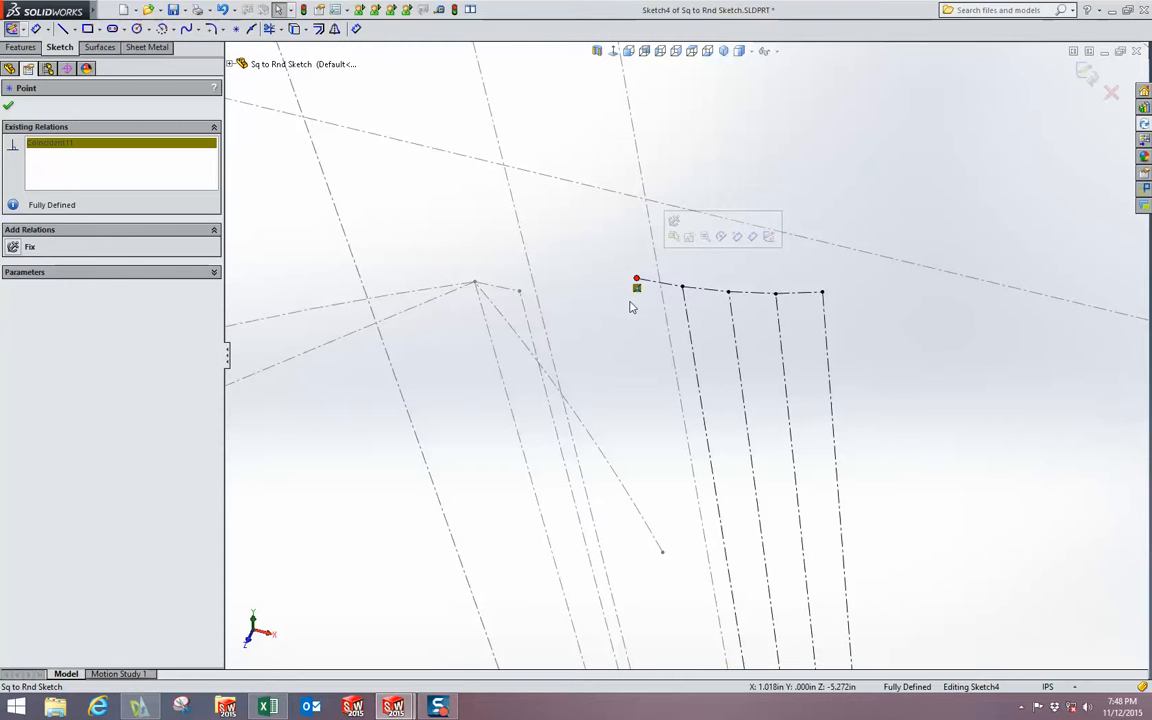
{"action": "key", "text": "Delete"}
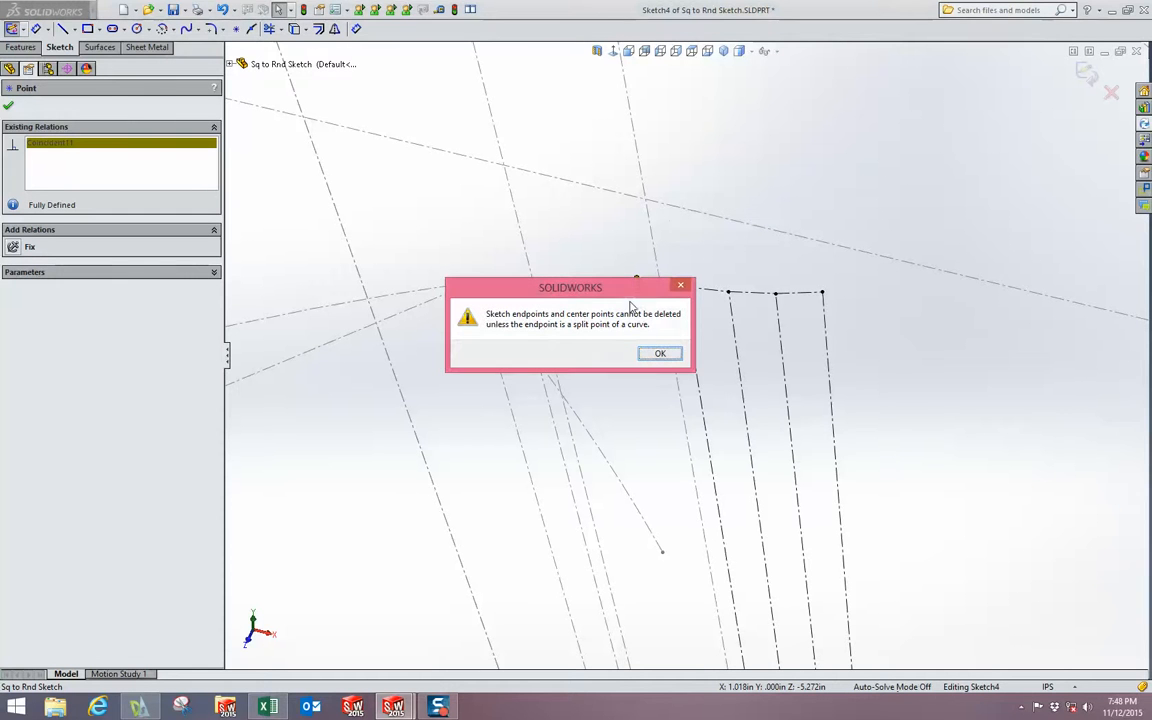
{"action": "left_click", "coordinate": [660, 354]}
{"action": "left_click", "coordinate": [180, 144]}
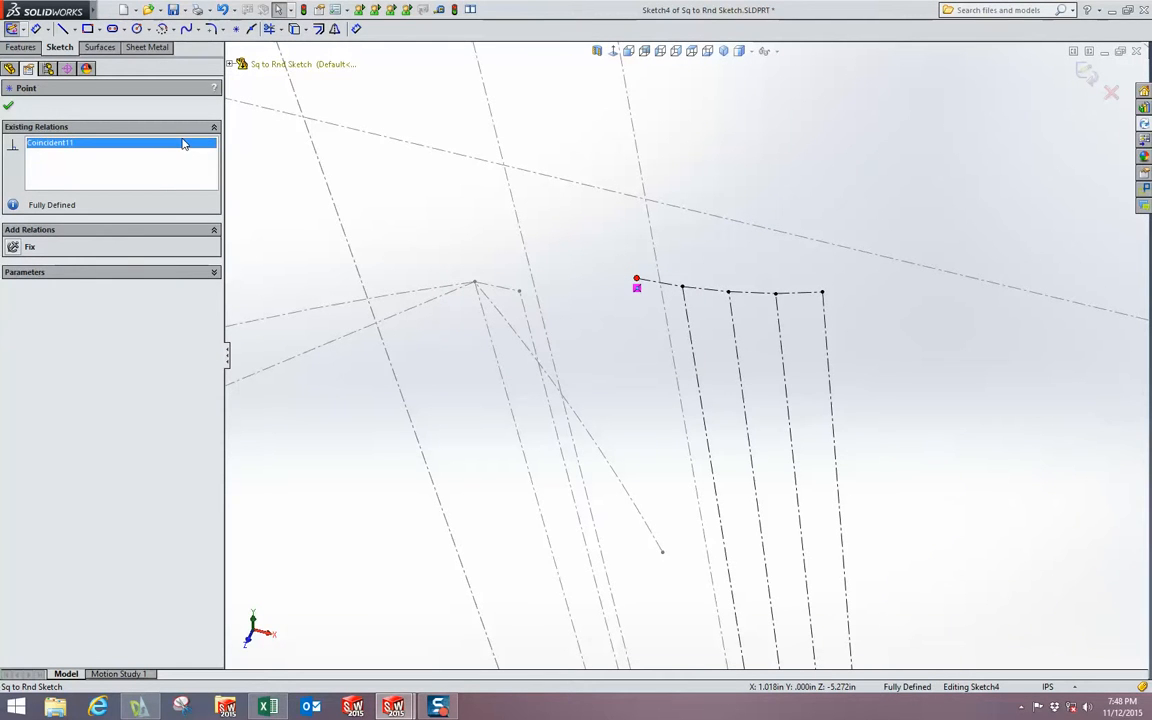
{"action": "key", "text": "Delete"}
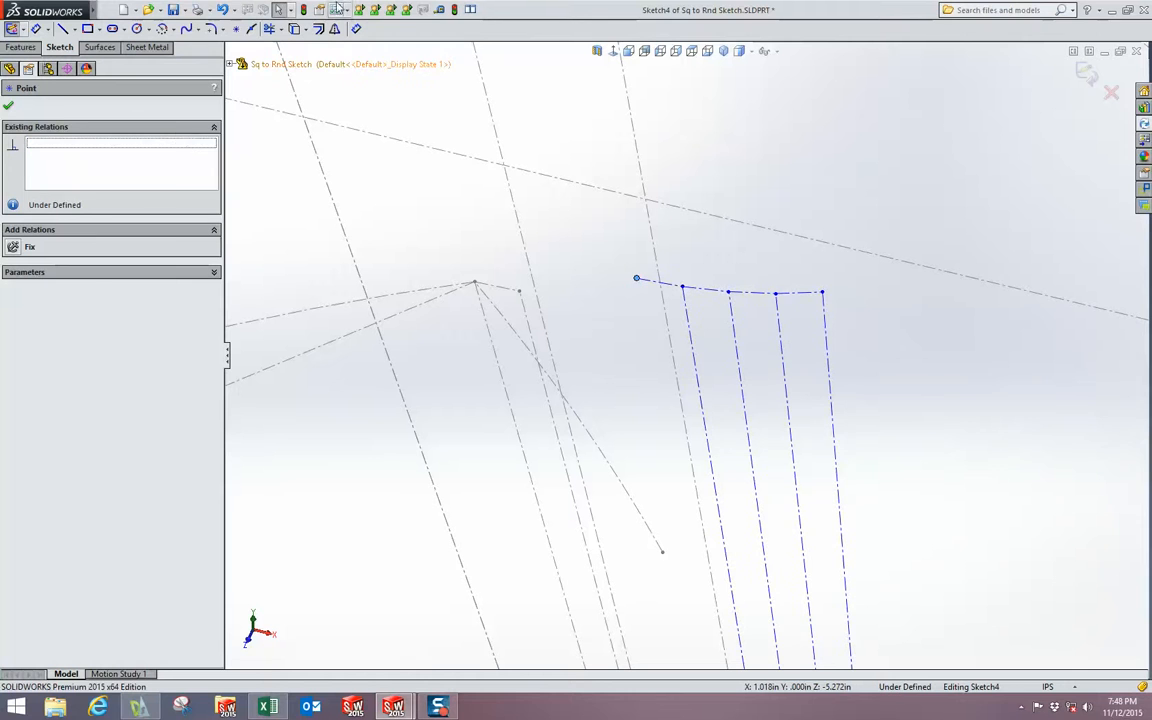
{"action": "left_click", "coordinate": [584, 236]}
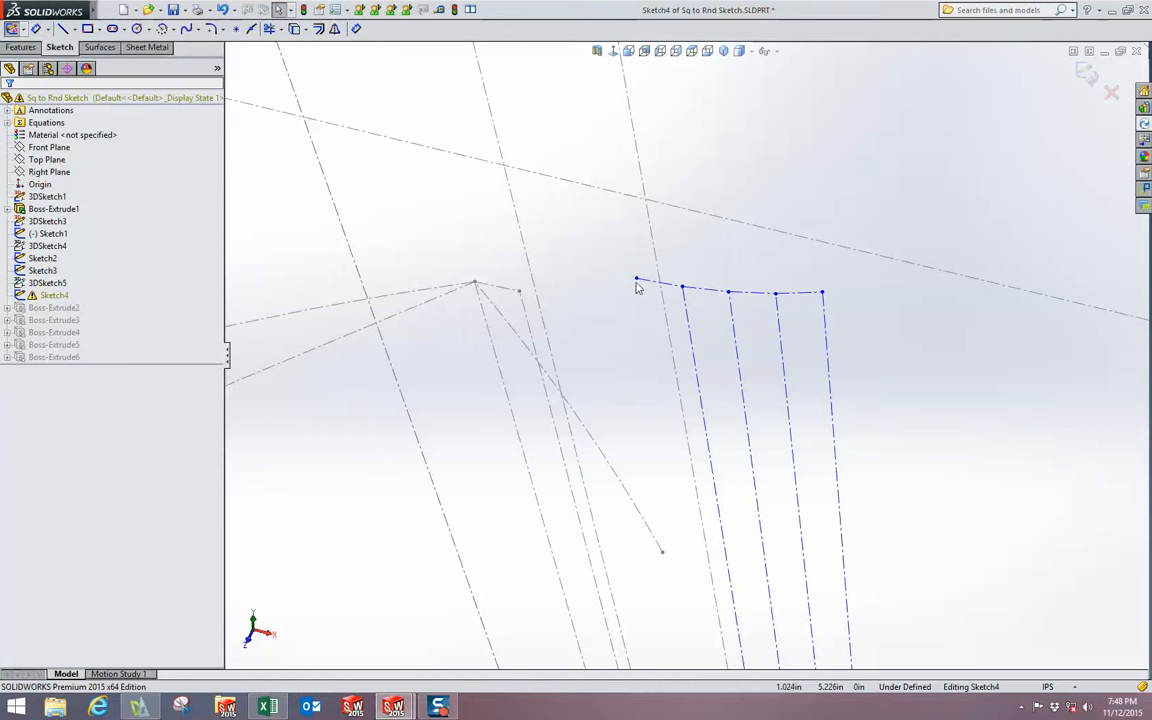
- Make the starting endpoint of Sketch4's chord row coincident with the free endpoint of Sketch3's chord
{"action": "left_click", "coordinate": [636, 280]}
{"action": "left_click", "coordinate": [519, 291], "text": "ctrl"}
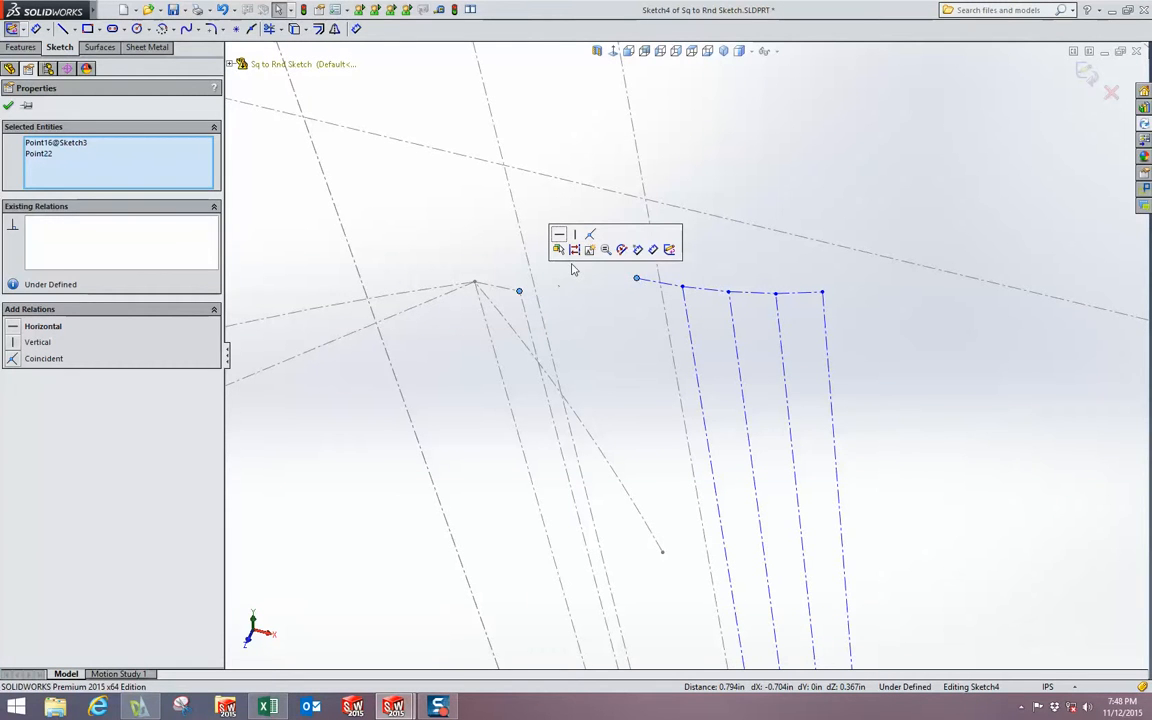
{"action": "left_click", "coordinate": [589, 234]}
{"action": "left_click", "coordinate": [751, 165]}
{"action": "mouse_move", "coordinate": [751, 165]}
{"action": "middle_mouse_down"}
{"action": "mouse_move", "coordinate": [727, 208]}
{"action": "mouse_move", "coordinate": [743, 237]}
{"action": "mouse_move", "coordinate": [715, 195]}
{"action": "mouse_move", "coordinate": [716, 313]}
{"action": "middle_mouse_up"}
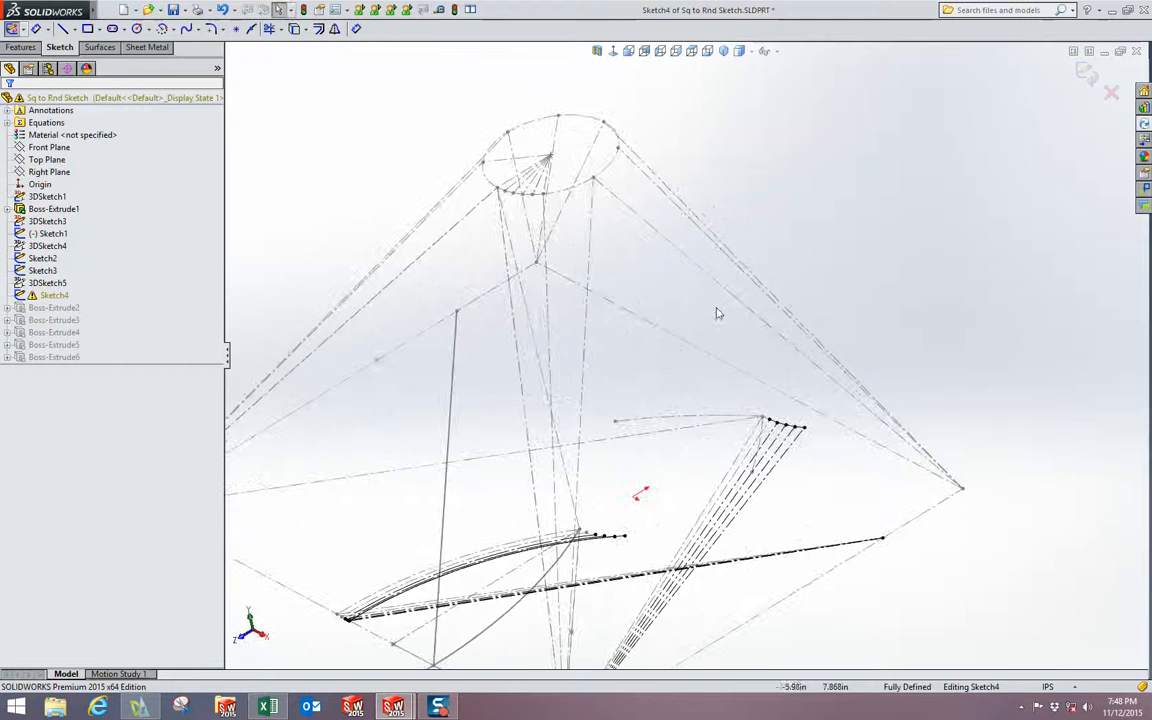
- Exit Sketch4, show it in the model and view the complete set of layout sketches from several angles
{"action": "left_click", "coordinate": [1095, 82]}
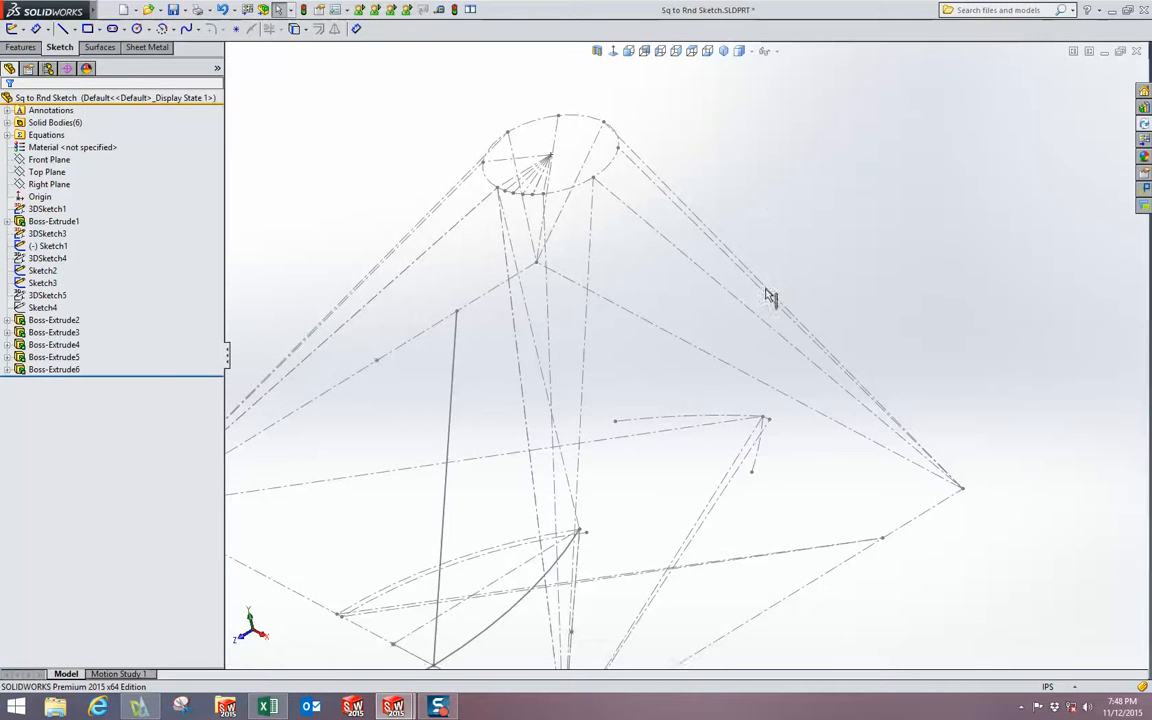
{"action": "left_click", "coordinate": [42, 307]}
{"action": "left_click", "coordinate": [68, 288]}
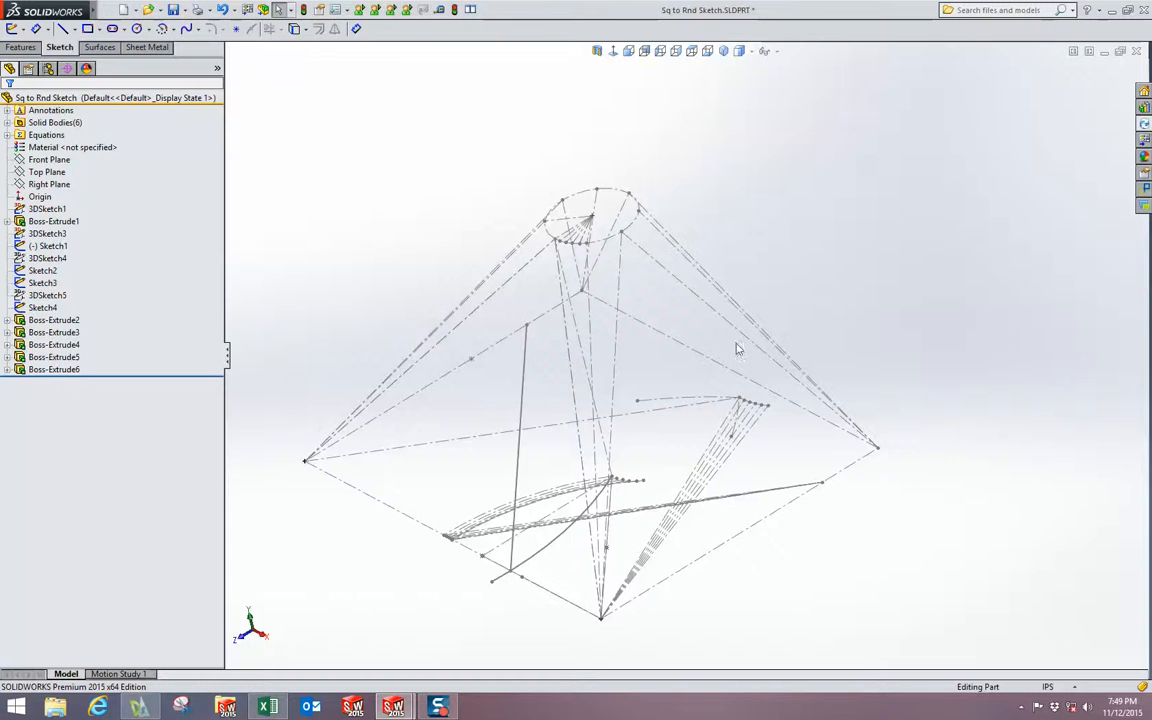
{"action": "mouse_move", "coordinate": [737, 348]}
{"action": "middle_mouse_down"}
{"action": "mouse_move", "coordinate": [766, 352]}
{"action": "mouse_move", "coordinate": [810, 393]}
{"action": "mouse_move", "coordinate": [755, 383]}
{"action": "middle_mouse_up"}
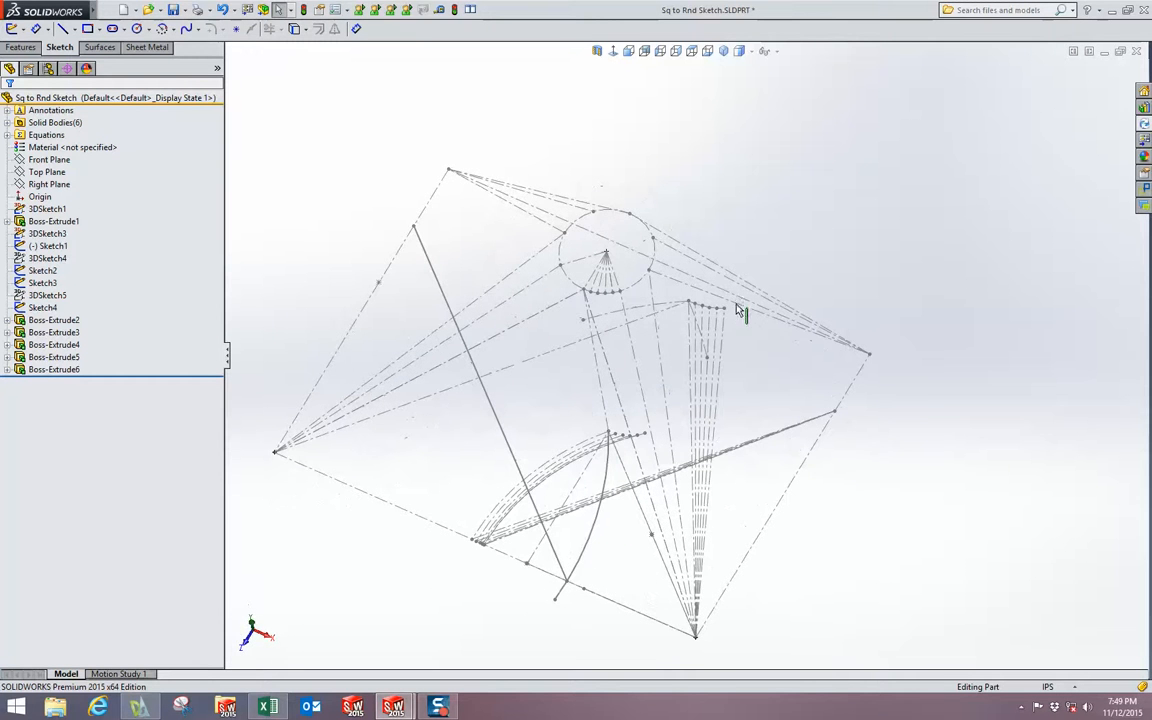
{"action": "mouse_move", "coordinate": [650, 325]}
{"action": "middle_mouse_down"}
{"action": "mouse_move", "coordinate": [679, 267]}
{"action": "mouse_move", "coordinate": [694, 180]}
{"action": "mouse_move", "coordinate": [614, 256]}
{"action": "middle_mouse_up"}
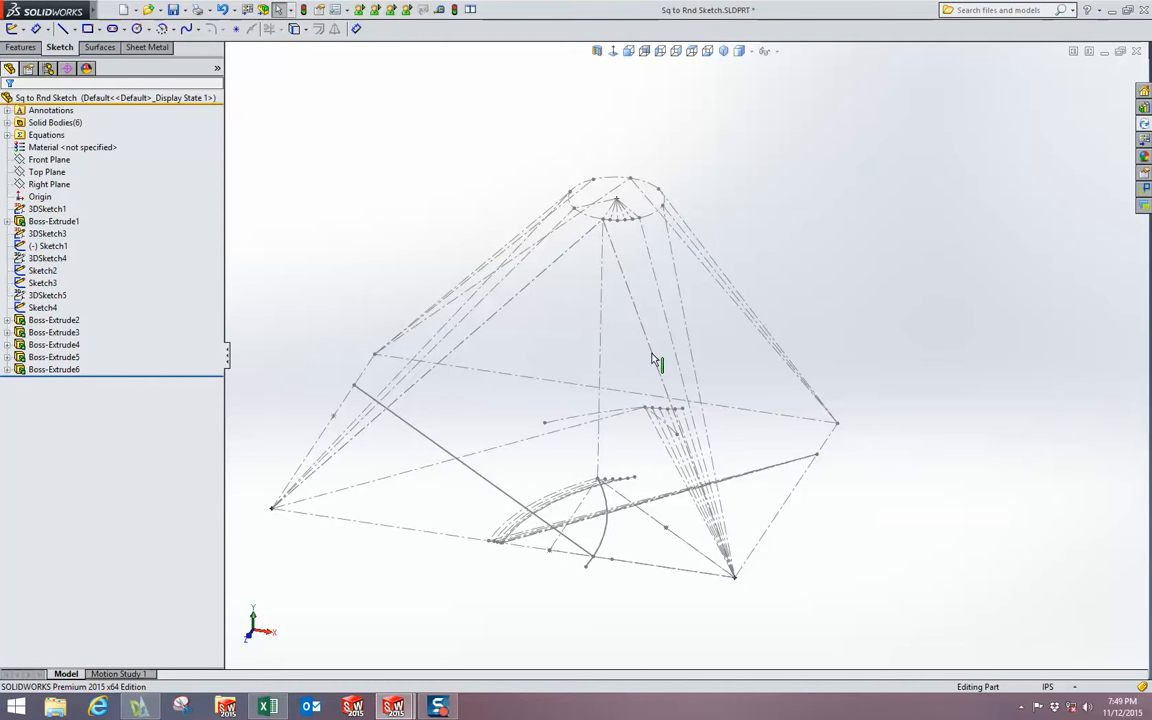
{"action": "mouse_move", "coordinate": [608, 272]}
{"action": "middle_mouse_down"}
{"action": "mouse_move", "coordinate": [645, 324]}
{"action": "mouse_move", "coordinate": [638, 262]}
{"action": "middle_mouse_up"}
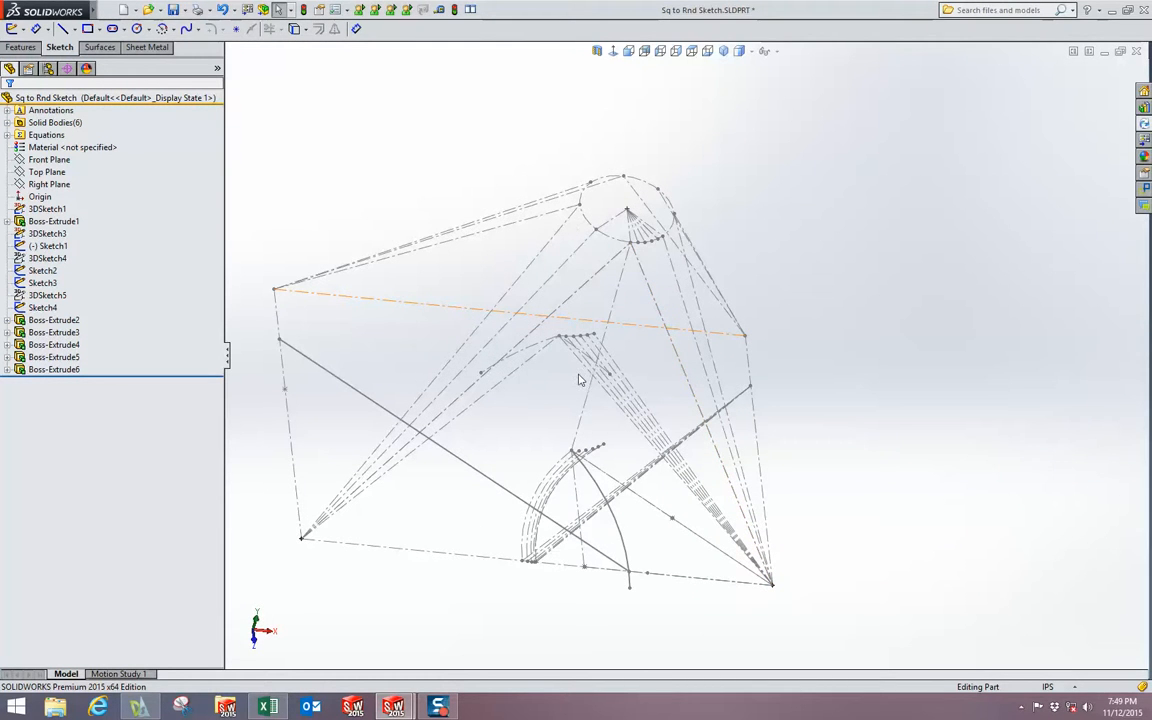
{"action": "mouse_move", "coordinate": [691, 176]}
{"action": "middle_mouse_down"}
{"action": "mouse_move", "coordinate": [679, 144]}
{"action": "mouse_move", "coordinate": [640, 170]}
{"action": "middle_mouse_up"}
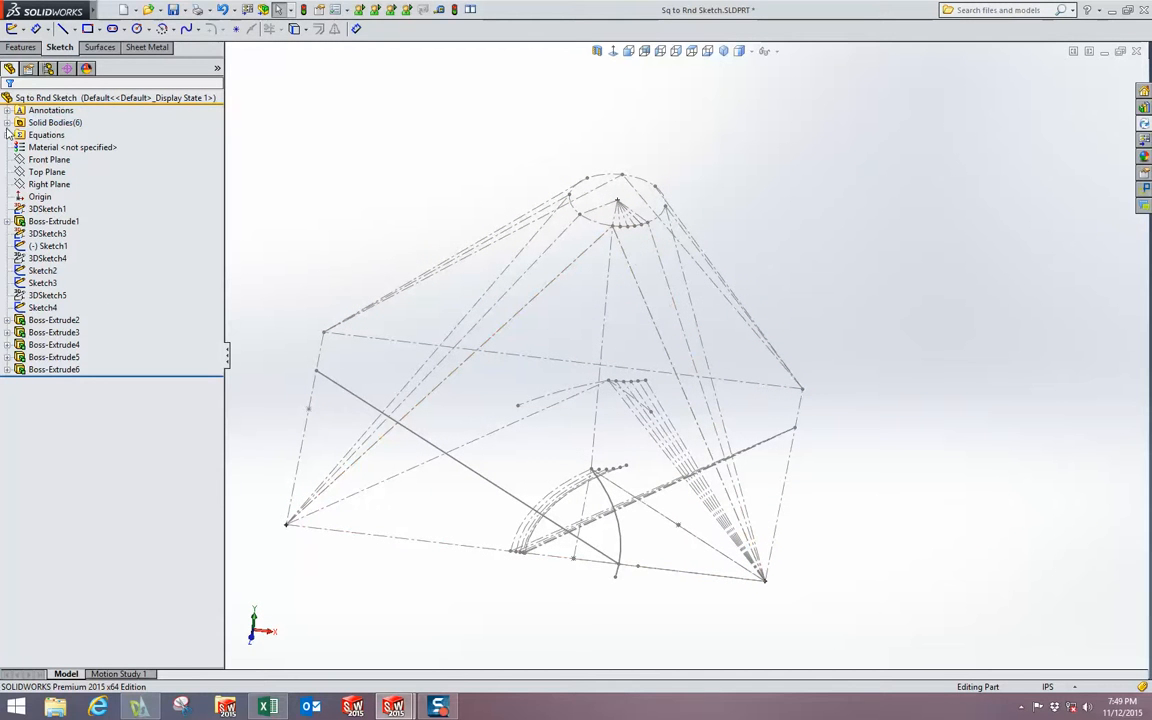
- Show all six solid bodies, Boss-Extrude1 through Boss-Extrude6, together with the layout sketches
{"action": "left_click", "coordinate": [45, 134]}
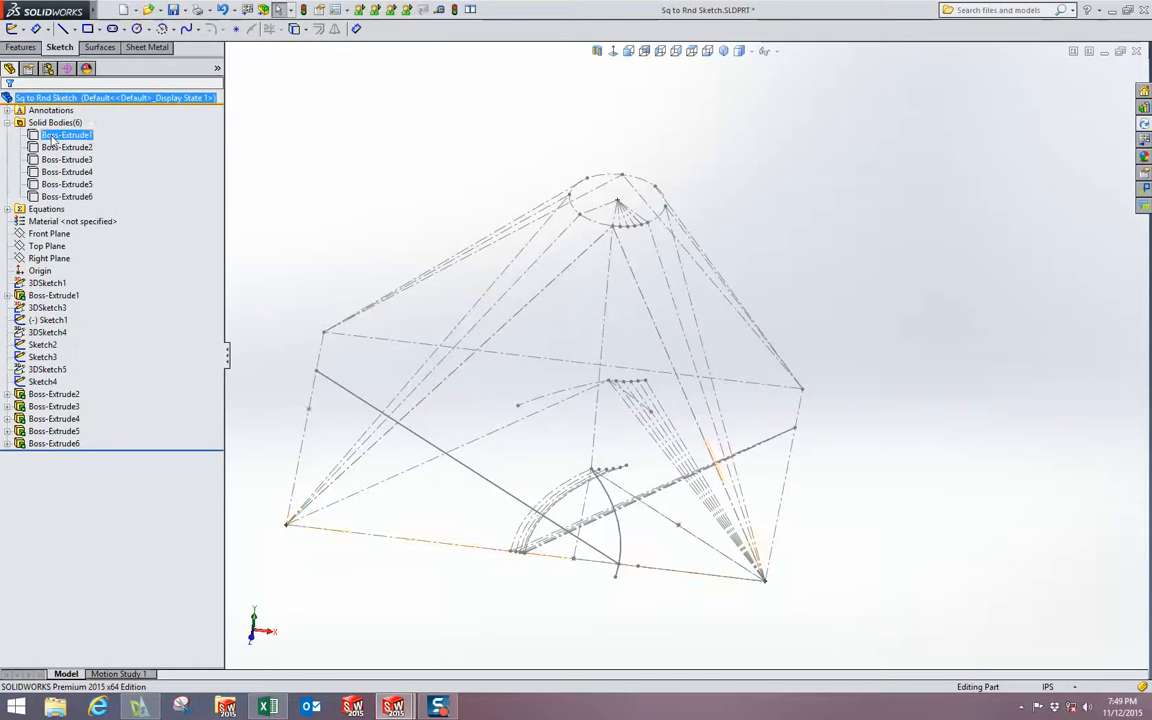
{"action": "left_click", "coordinate": [47, 197], "text": "shift"}
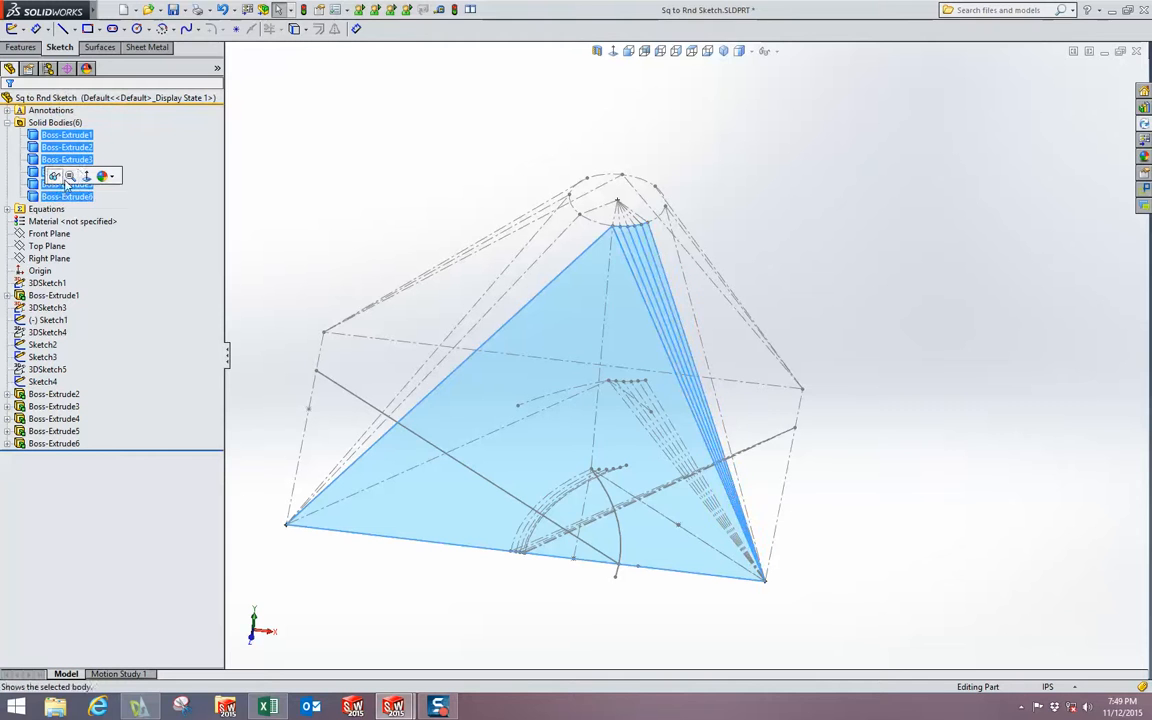
{"action": "left_click", "coordinate": [488, 158]}
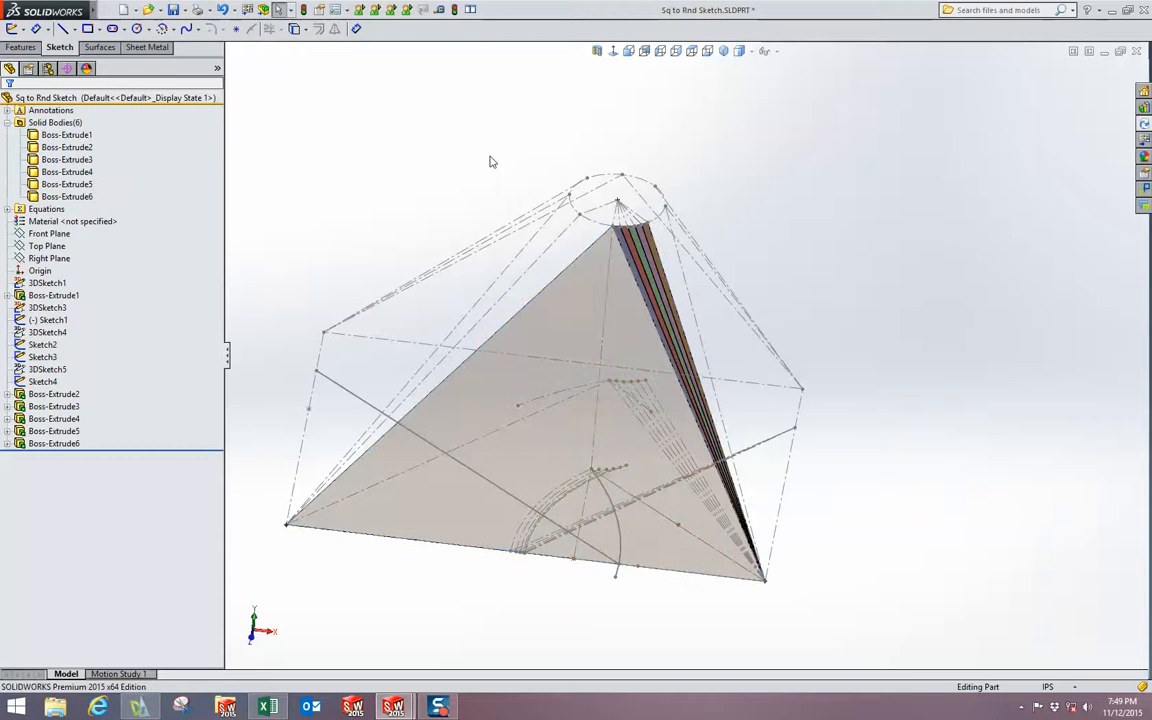
- Compare the long flat-layout lines of Sketch1, Sketch3 and Sketch4 with the matching long edges of the coloured strips, one pair at a time
{"action": "scroll", "coordinate": [628, 395], "scroll_direction": "down", "scroll_amount": 4}
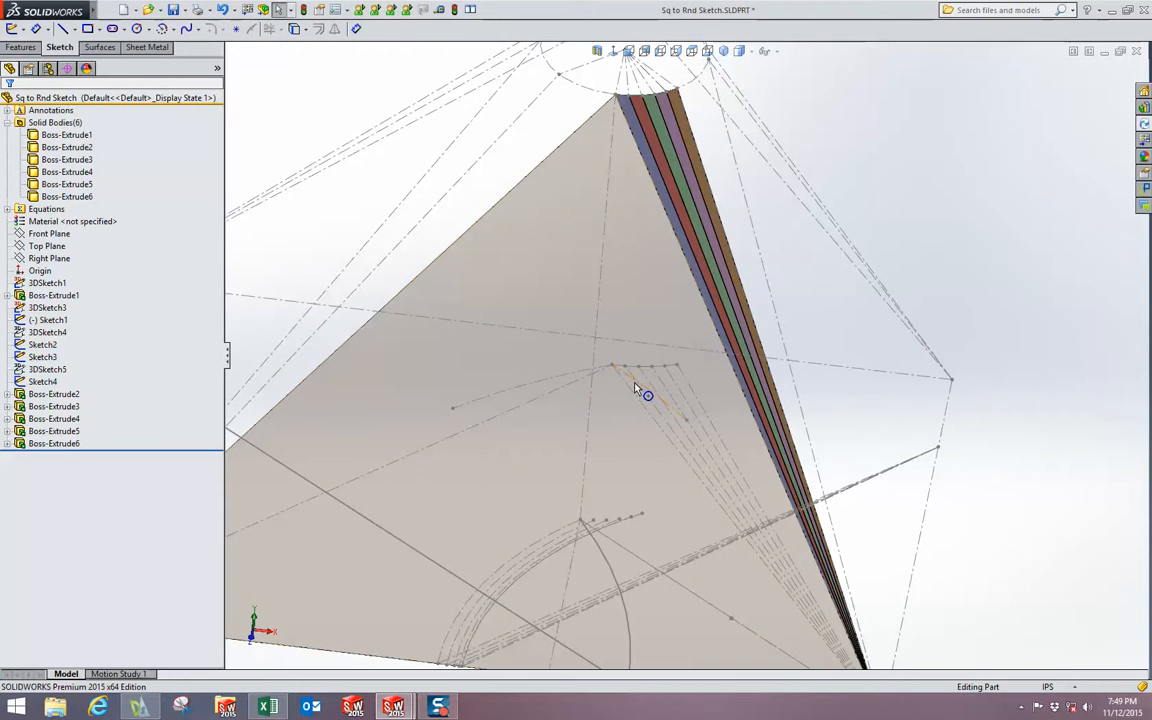
{"action": "left_click", "coordinate": [612, 366]}
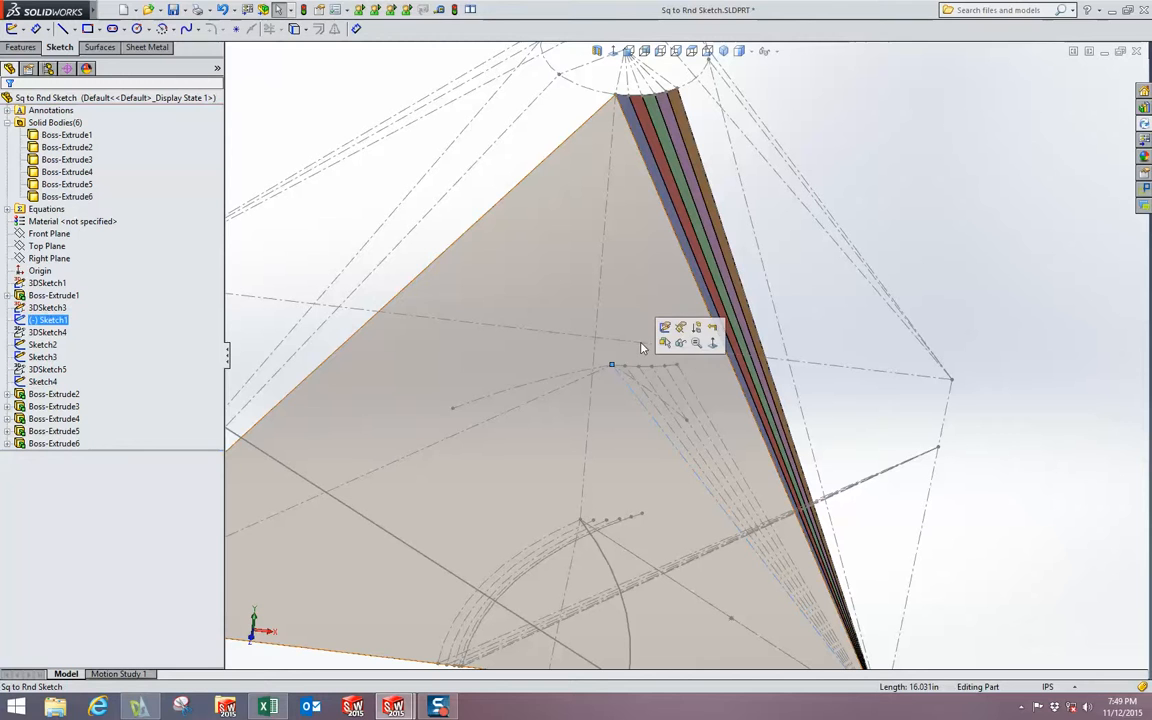
{"action": "left_click", "coordinate": [681, 251]}
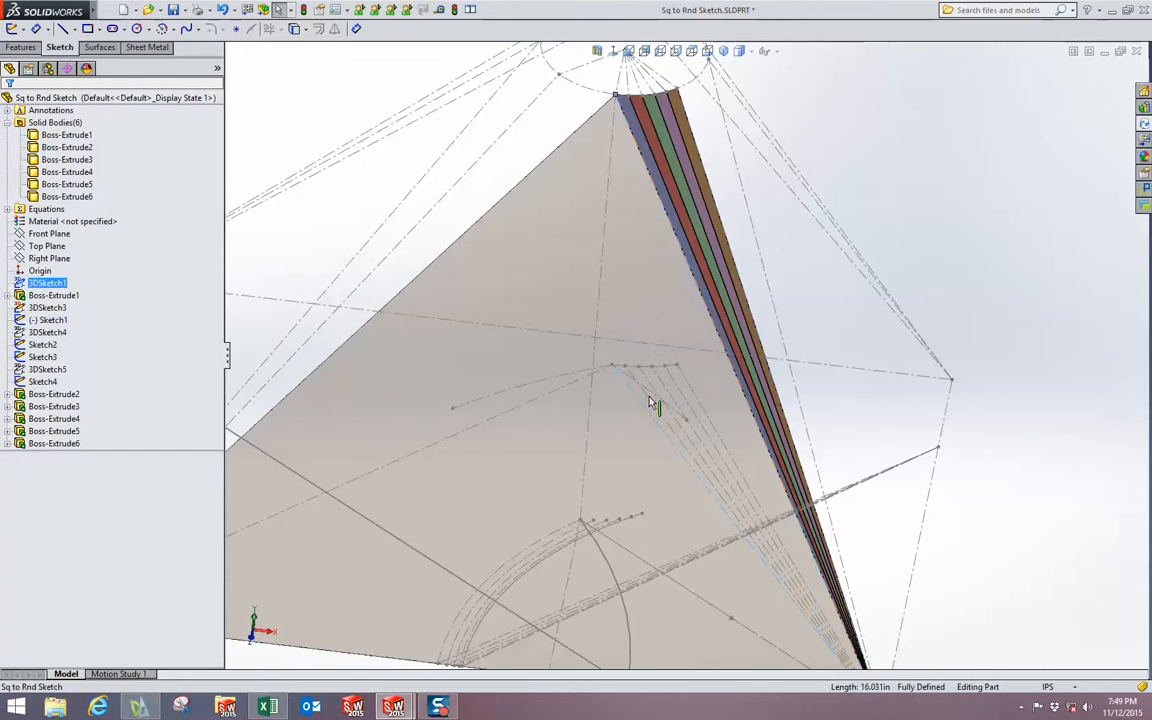
{"action": "left_click", "coordinate": [650, 401]}
{"action": "left_click", "coordinate": [692, 270]}
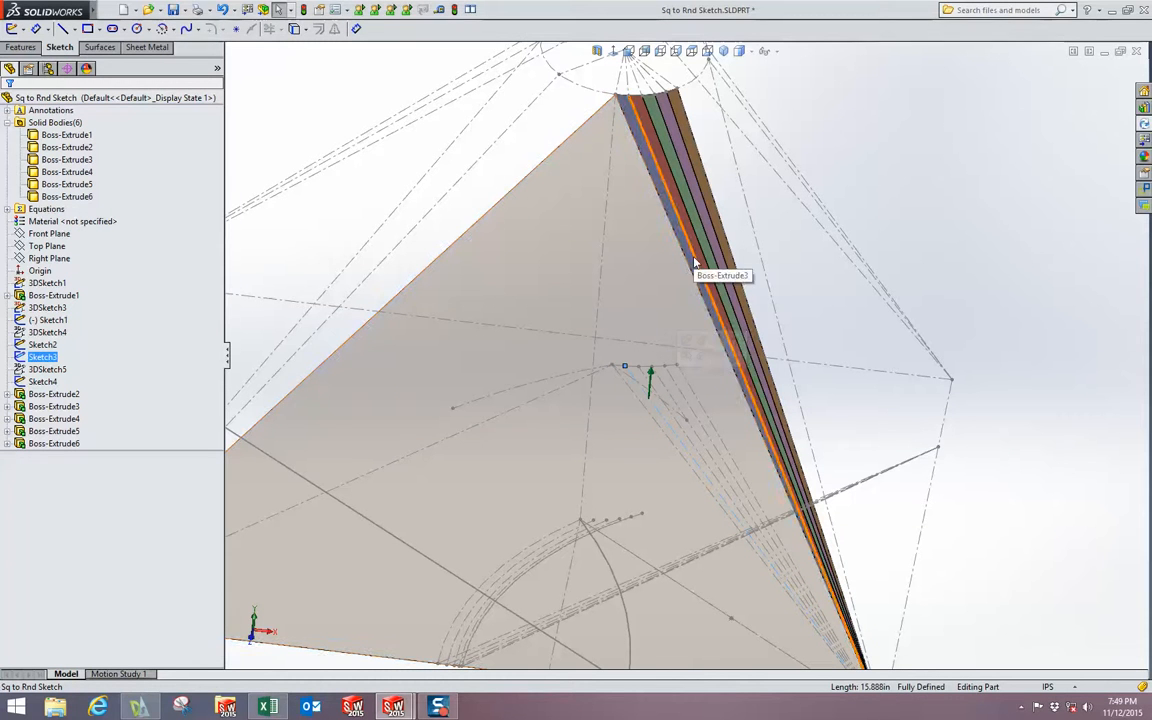
{"action": "left_click", "coordinate": [650, 390]}
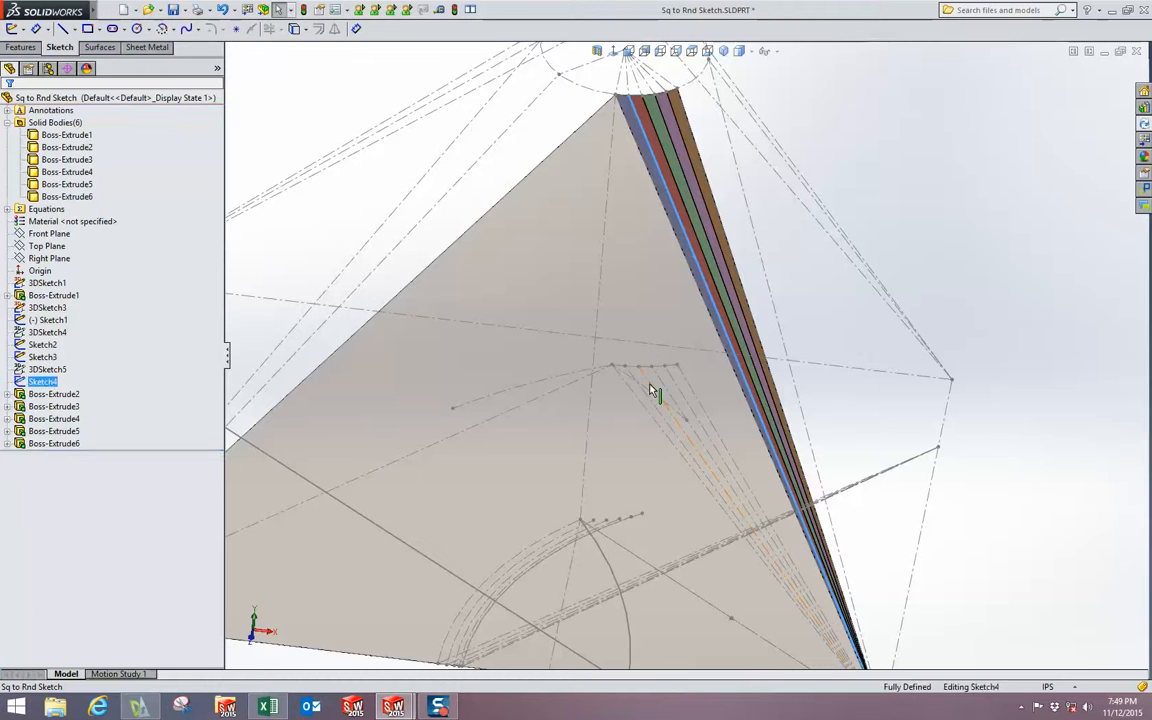
{"action": "left_click", "coordinate": [692, 258]}
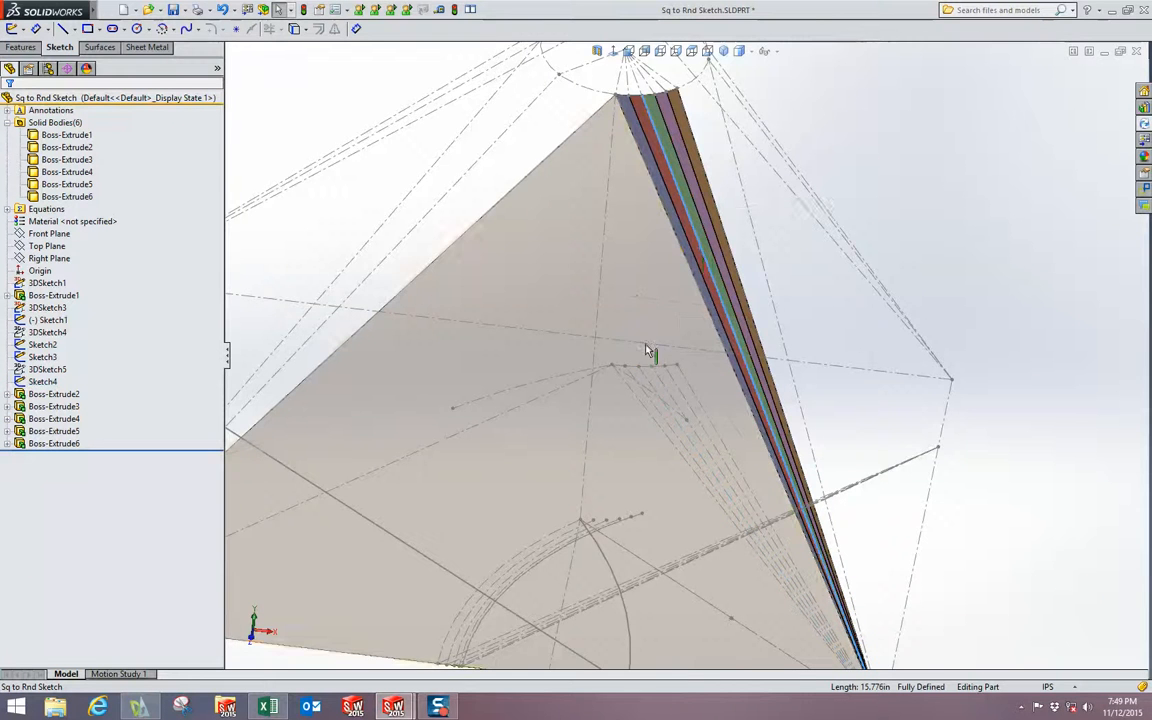
- Measure Sketch3's short chord and compare it with the short edges of the coloured strips at the round opening
{"action": "scroll", "coordinate": [635, 378], "scroll_direction": "down", "scroll_amount": 5}
{"action": "left_click", "coordinate": [611, 376]}
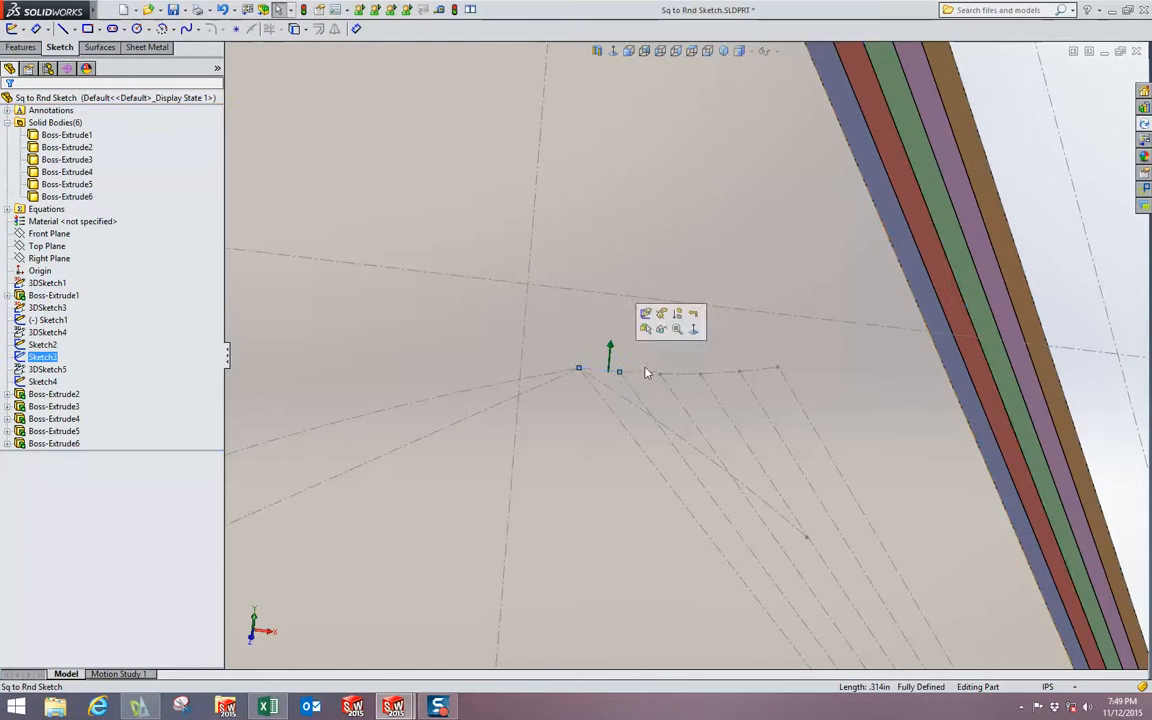
{"action": "scroll", "coordinate": [643, 360], "scroll_direction": "up", "scroll_amount": 6}
{"action": "scroll", "coordinate": [680, 155], "scroll_direction": "down", "scroll_amount": 4}
{"action": "scroll", "coordinate": [680, 155], "scroll_direction": "down", "scroll_amount": 1}
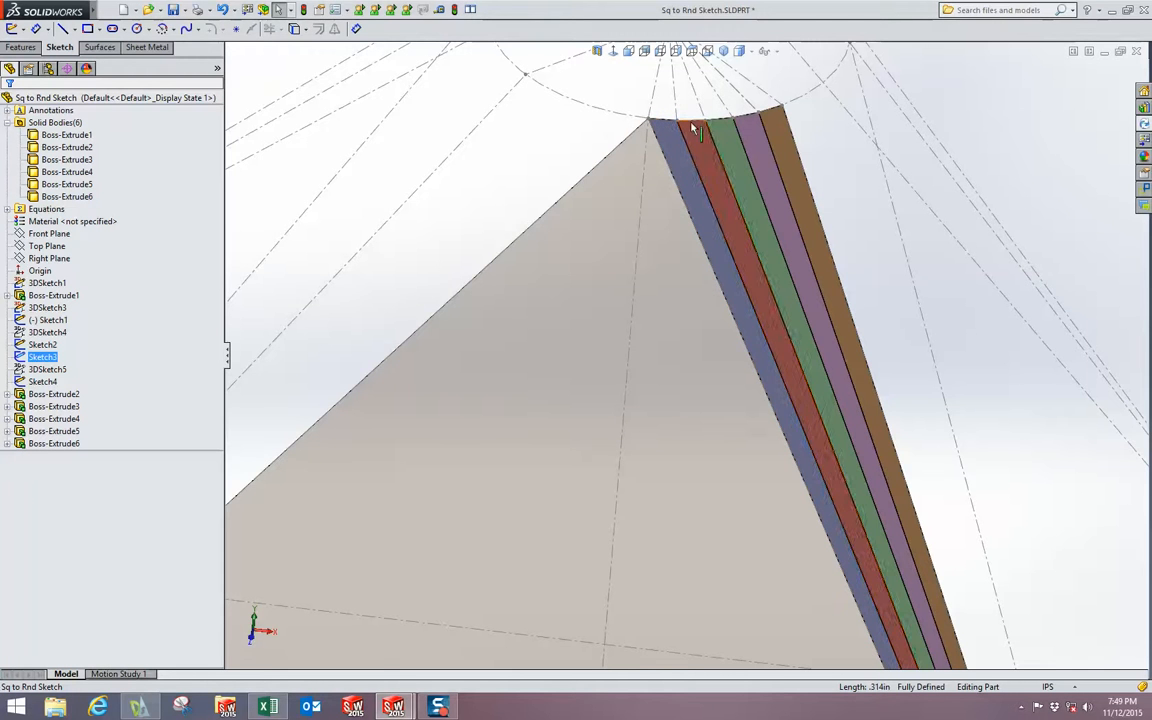
{"action": "scroll", "coordinate": [730, 135], "scroll_direction": "up", "scroll_amount": 5}
{"action": "left_click", "coordinate": [752, 308]}
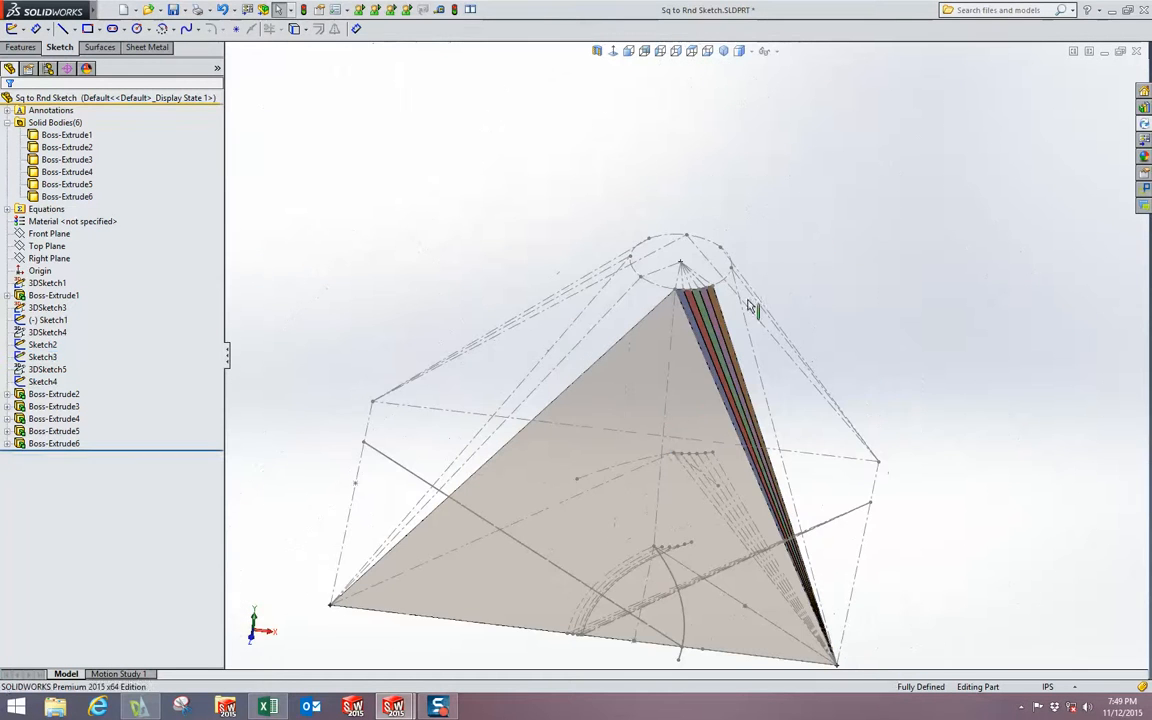
- Examine the triangular panel and the coloured strips around the round opening, up close and as a whole, from several angles
{"action": "scroll", "coordinate": [690, 500], "scroll_direction": "down", "scroll_amount": 2}
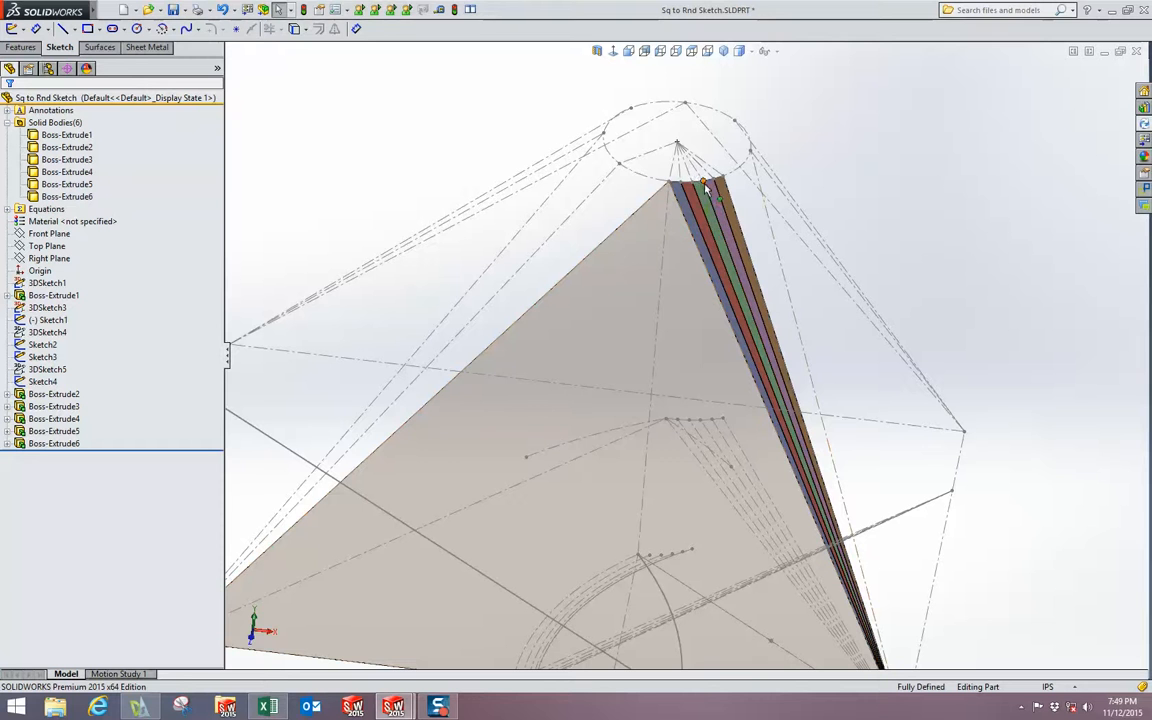
{"action": "scroll", "coordinate": [703, 192], "scroll_direction": "up", "scroll_amount": 5}
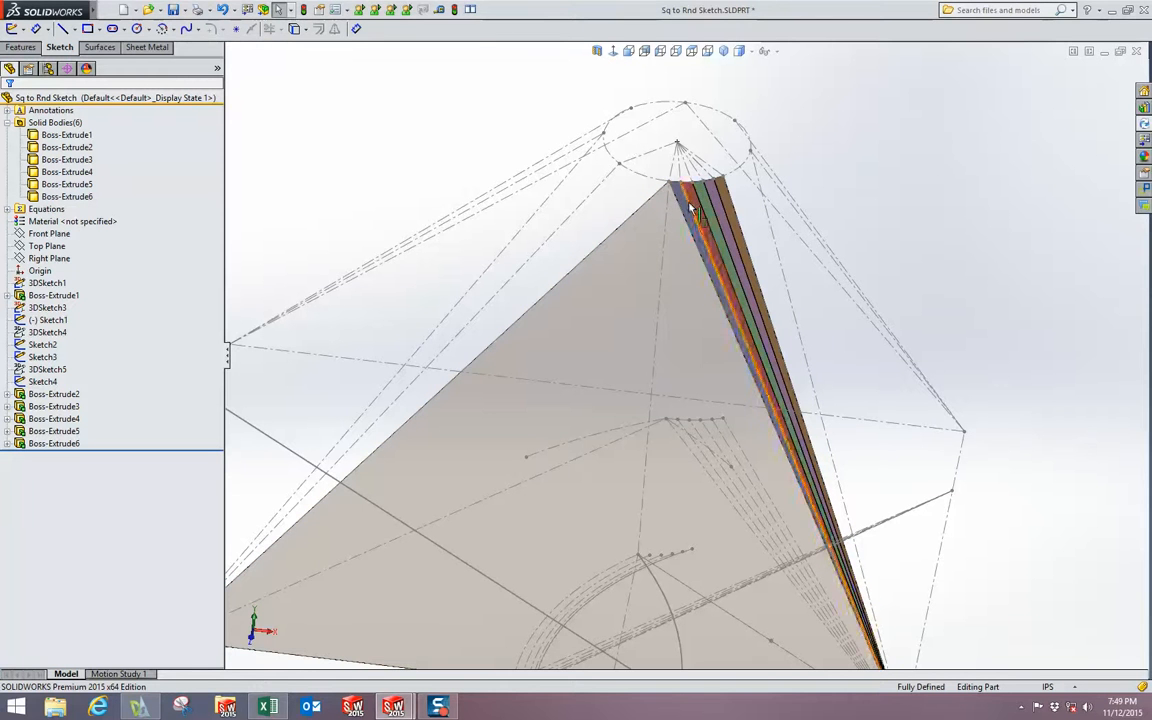
{"action": "scroll", "coordinate": [688, 315], "scroll_direction": "down", "scroll_amount": 1}
{"action": "scroll", "coordinate": [688, 315], "scroll_direction": "down", "scroll_amount": 2}
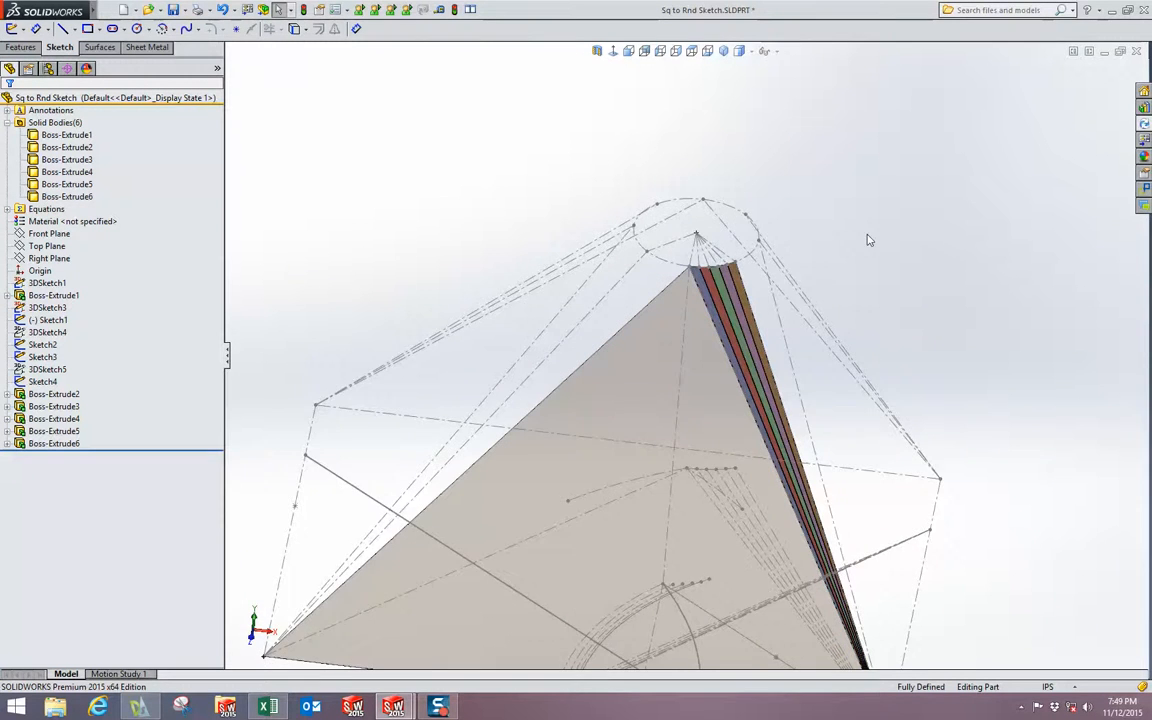
{"action": "mouse_move", "coordinate": [866, 239]}
{"action": "middle_mouse_down"}
{"action": "mouse_move", "coordinate": [861, 206]}
{"action": "mouse_move", "coordinate": [856, 219]}
{"action": "middle_mouse_up"}
{"action": "scroll", "coordinate": [838, 247], "scroll_direction": "up", "scroll_amount": 2}
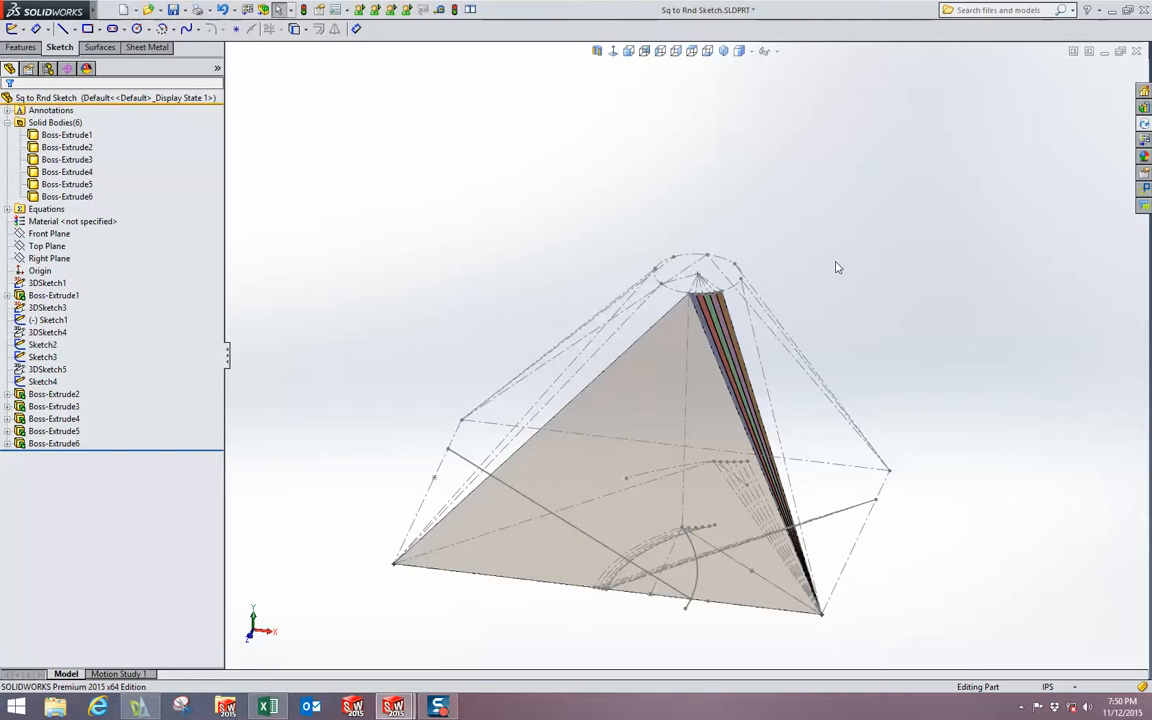
{"action": "scroll", "coordinate": [678, 320], "scroll_direction": "down", "scroll_amount": 5}
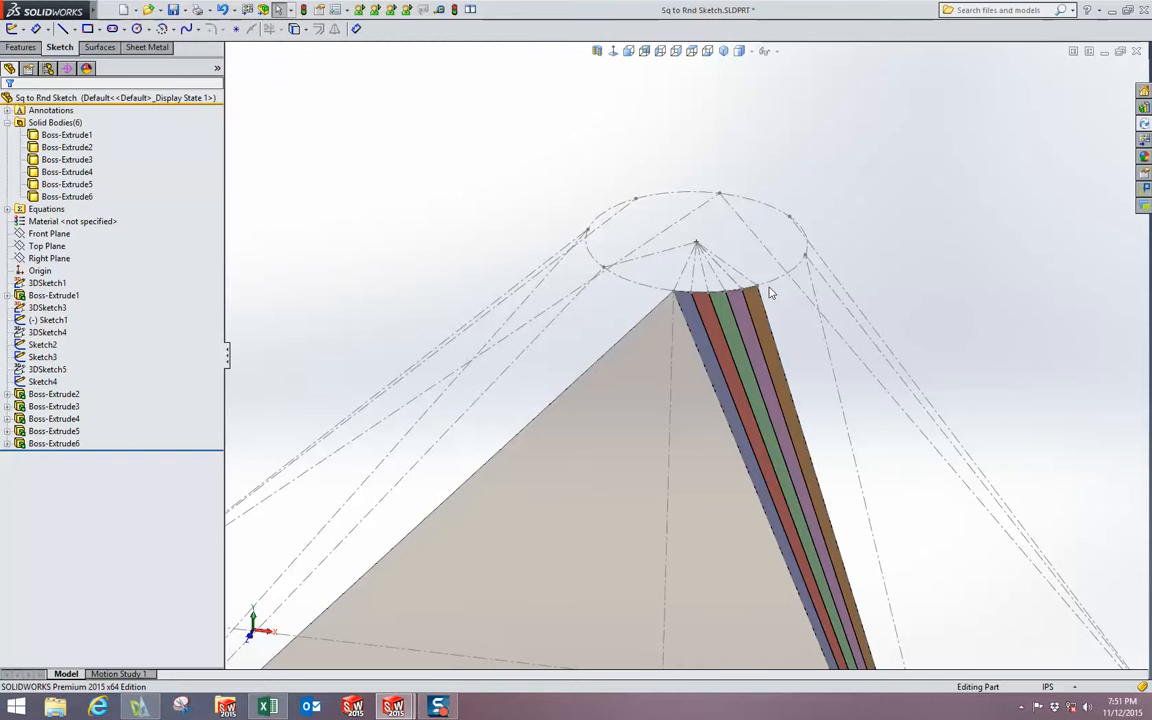
{"action": "scroll", "coordinate": [866, 262], "scroll_direction": "up", "scroll_amount": 4}
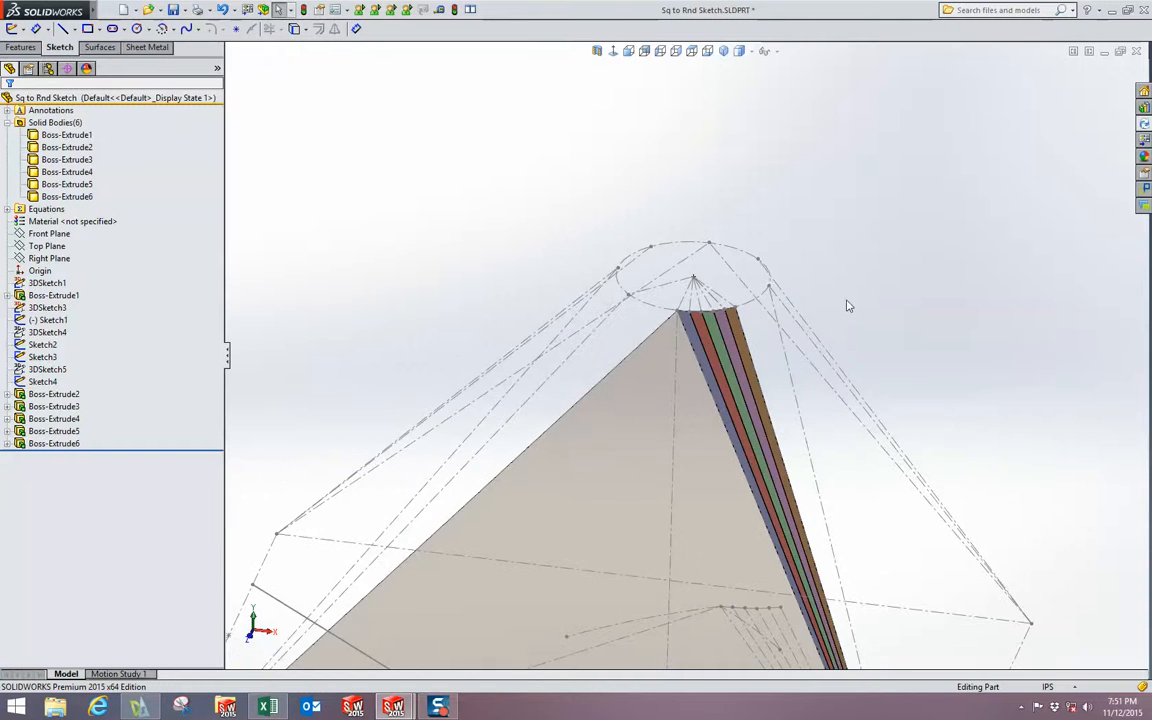
{"action": "scroll", "coordinate": [713, 348], "scroll_direction": "down", "scroll_amount": 4}
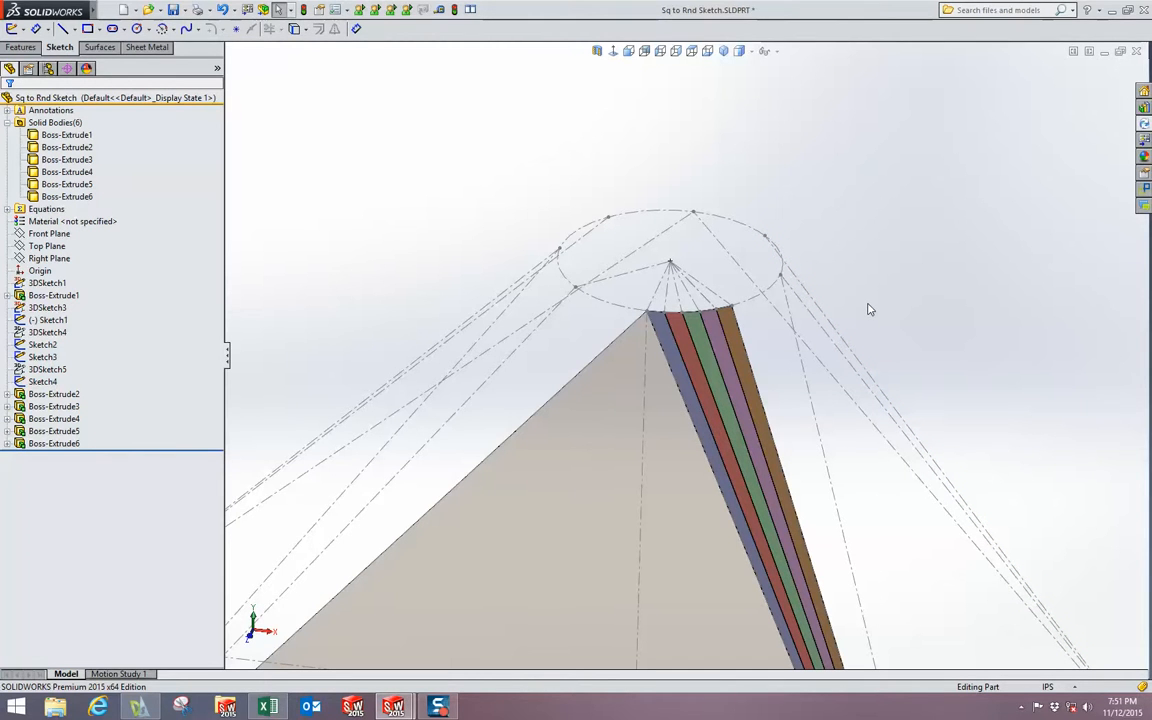
{"action": "mouse_move", "coordinate": [869, 310]}
{"action": "middle_mouse_down"}
{"action": "mouse_move", "coordinate": [815, 290]}
{"action": "mouse_move", "coordinate": [805, 265]}
{"action": "mouse_move", "coordinate": [790, 273]}
{"action": "middle_mouse_up"}
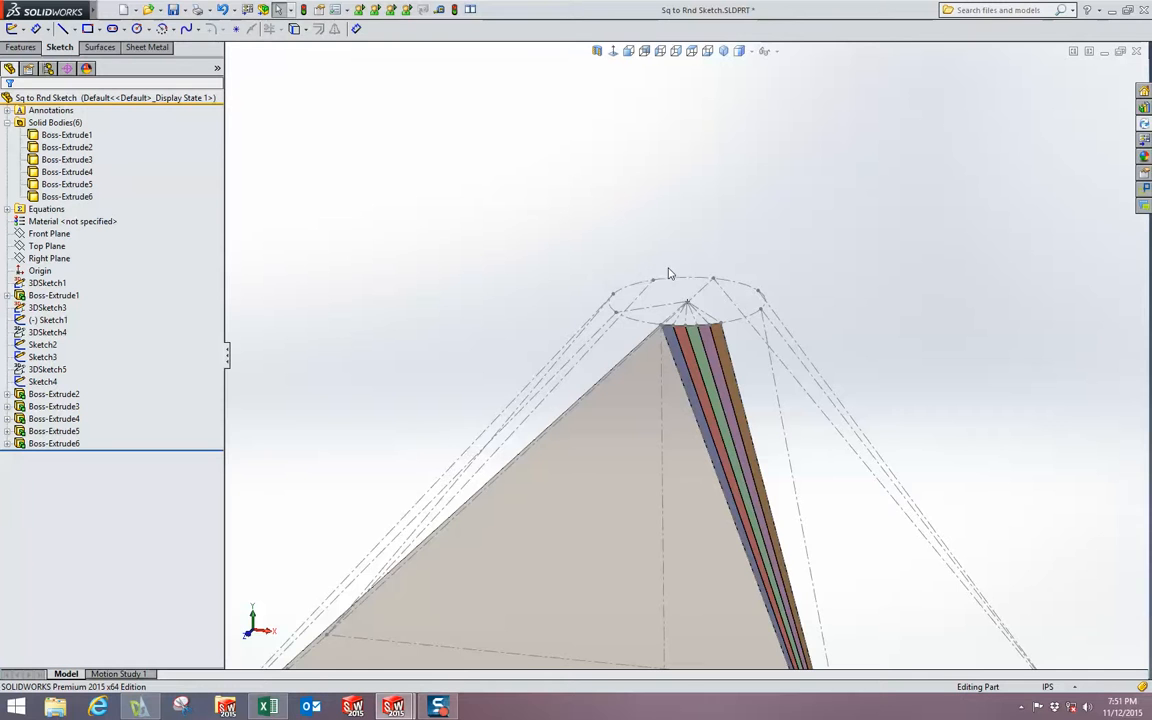
{"action": "scroll", "coordinate": [668, 290], "scroll_direction": "up", "scroll_amount": 3}
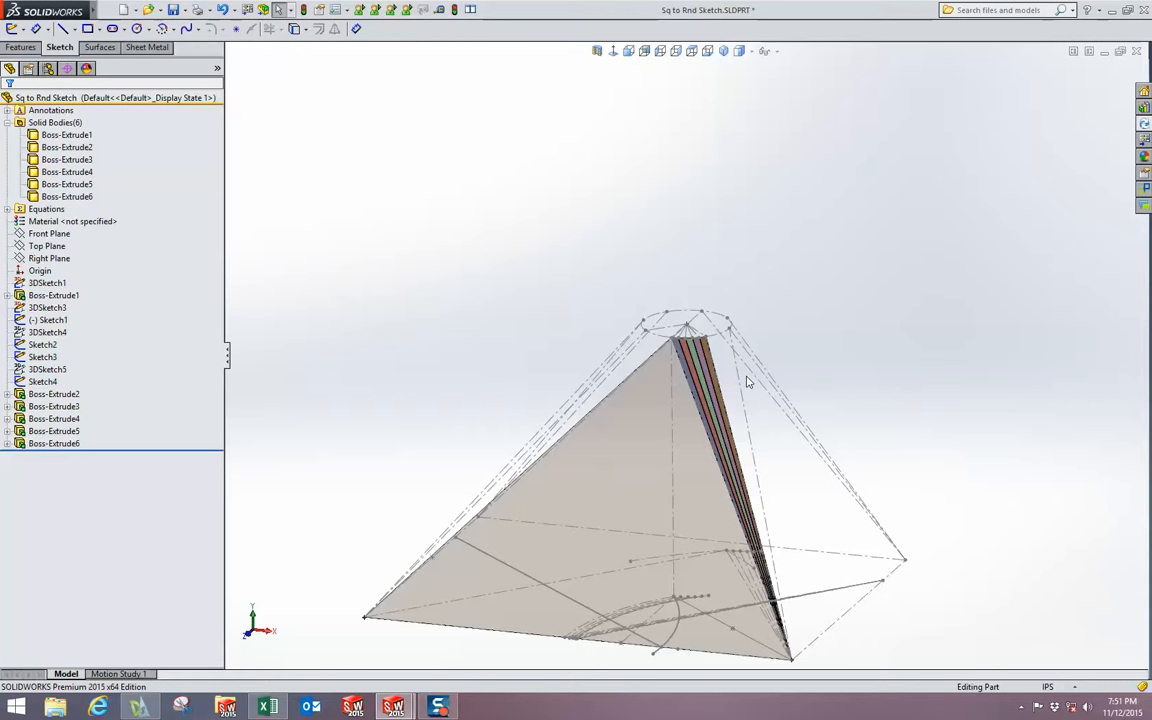
{"action": "middle_click_drag", "start_coordinate": [817, 329], "coordinate": [817, 350]}
{"action": "scroll", "coordinate": [817, 350], "scroll_direction": "up", "scroll_amount": 4}
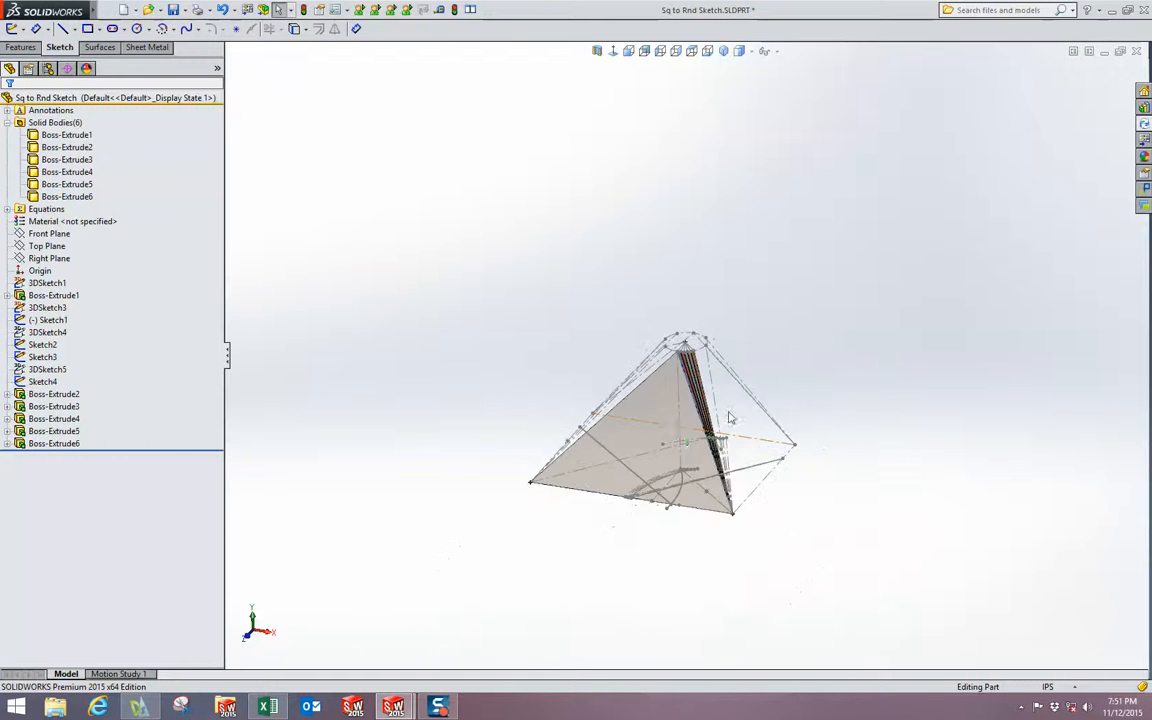
{"action": "scroll", "coordinate": [674, 427], "scroll_direction": "down", "scroll_amount": 3}
{"action": "scroll", "coordinate": [674, 430], "scroll_direction": "down", "scroll_amount": 2}
{"action": "scroll", "coordinate": [689, 399], "scroll_direction": "up", "scroll_amount": 3}
{"action": "scroll", "coordinate": [694, 329], "scroll_direction": "down", "scroll_amount": 3}
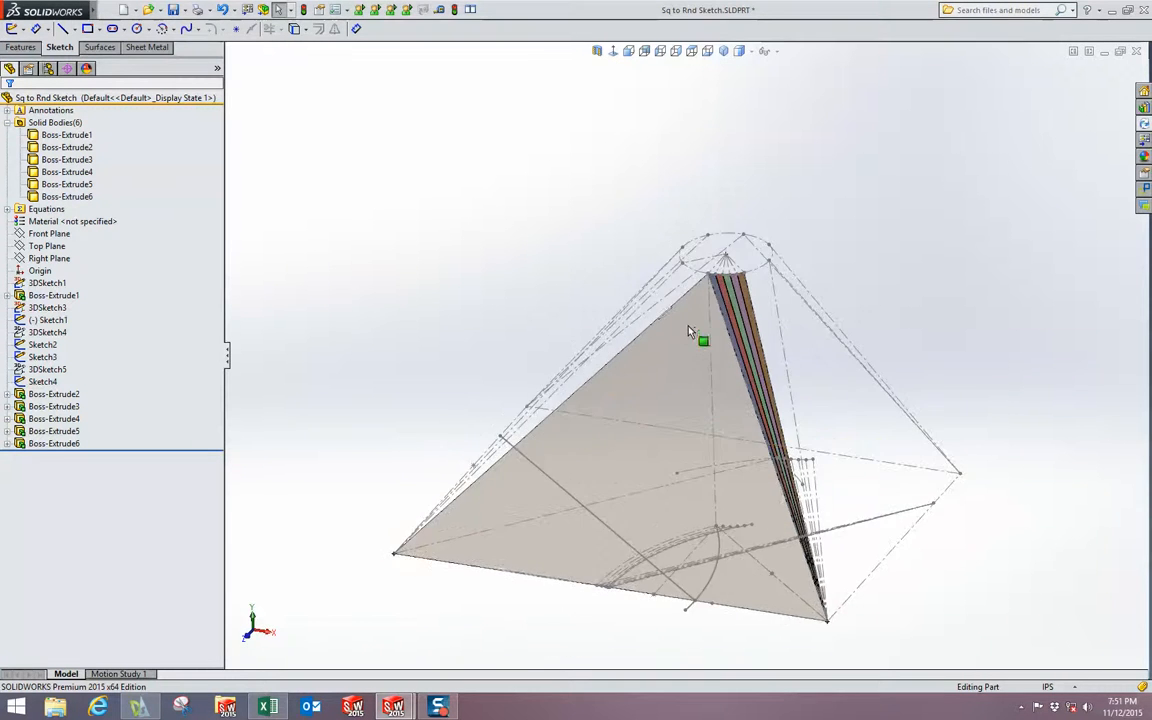
{"action": "scroll", "coordinate": [792, 248], "scroll_direction": "down", "scroll_amount": 2}
{"action": "scroll", "coordinate": [845, 200], "scroll_direction": "up", "scroll_amount": 2}
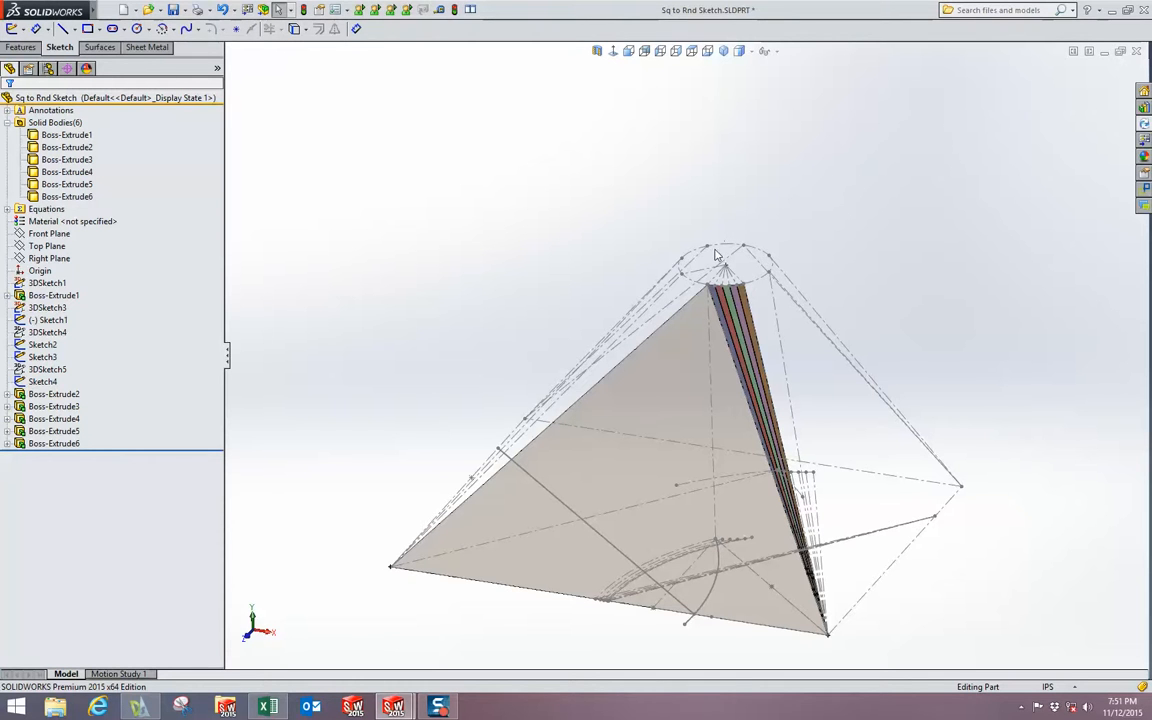
{"action": "scroll", "coordinate": [712, 280], "scroll_direction": "up", "scroll_amount": 3}
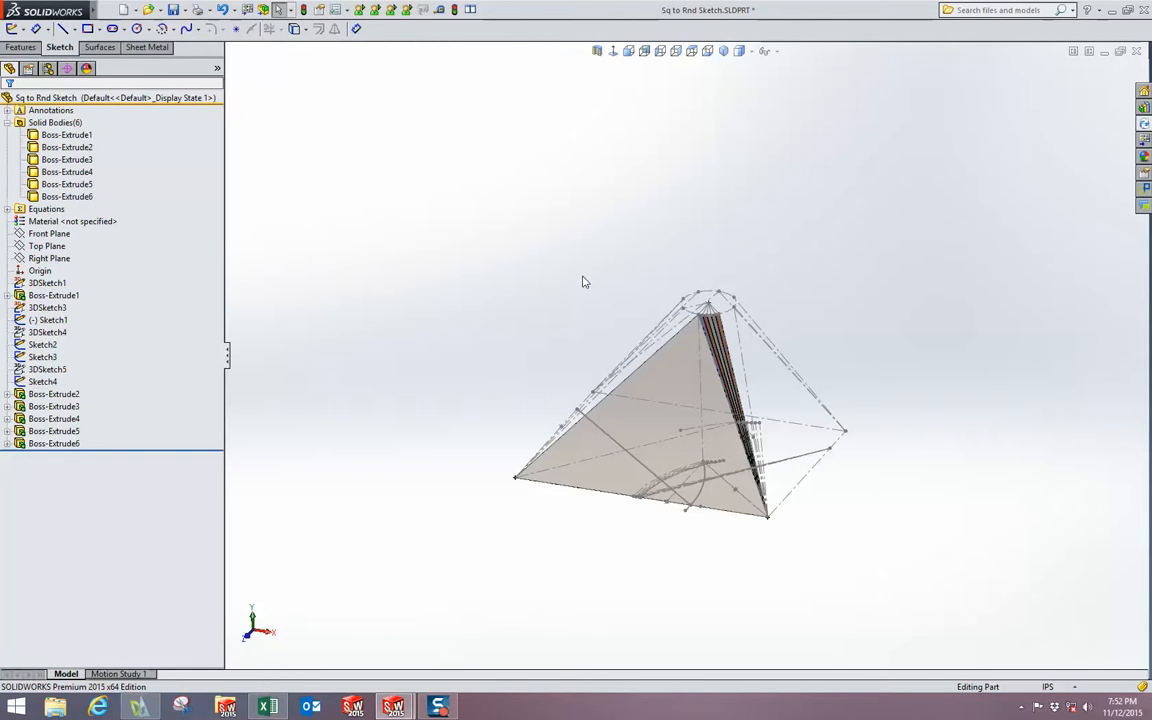
{"action": "scroll", "coordinate": [697, 342], "scroll_direction": "down", "scroll_amount": 5}
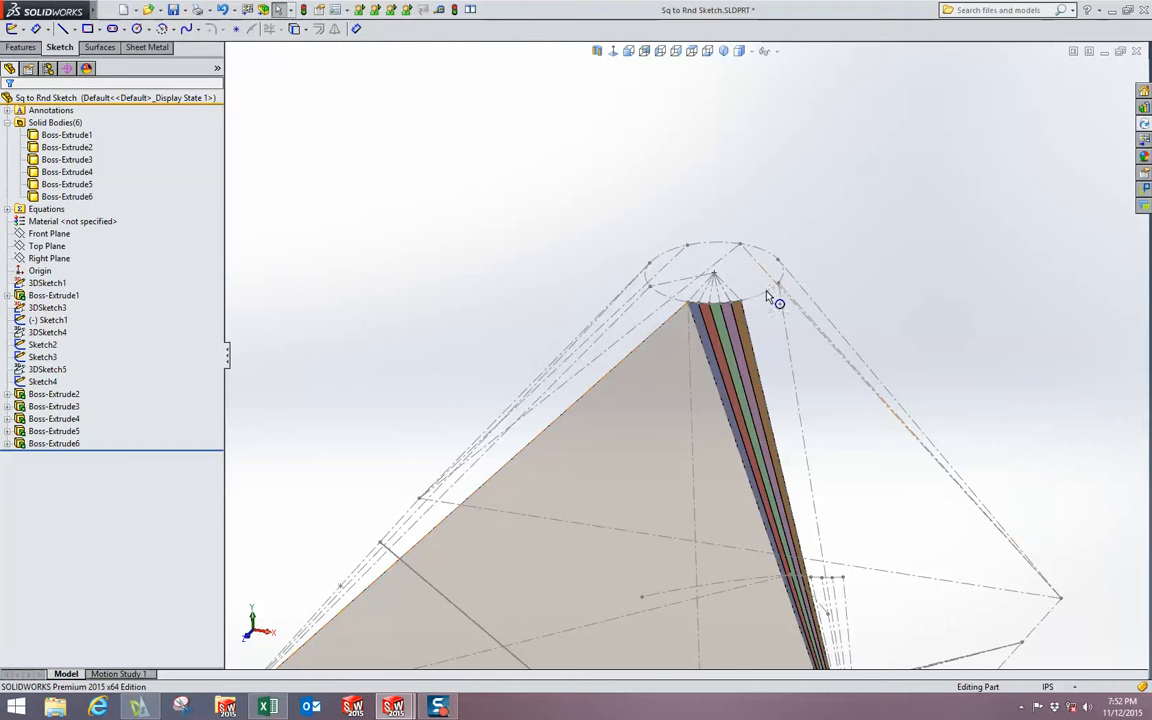
{"action": "scroll", "coordinate": [767, 296], "scroll_direction": "up", "scroll_amount": 3}
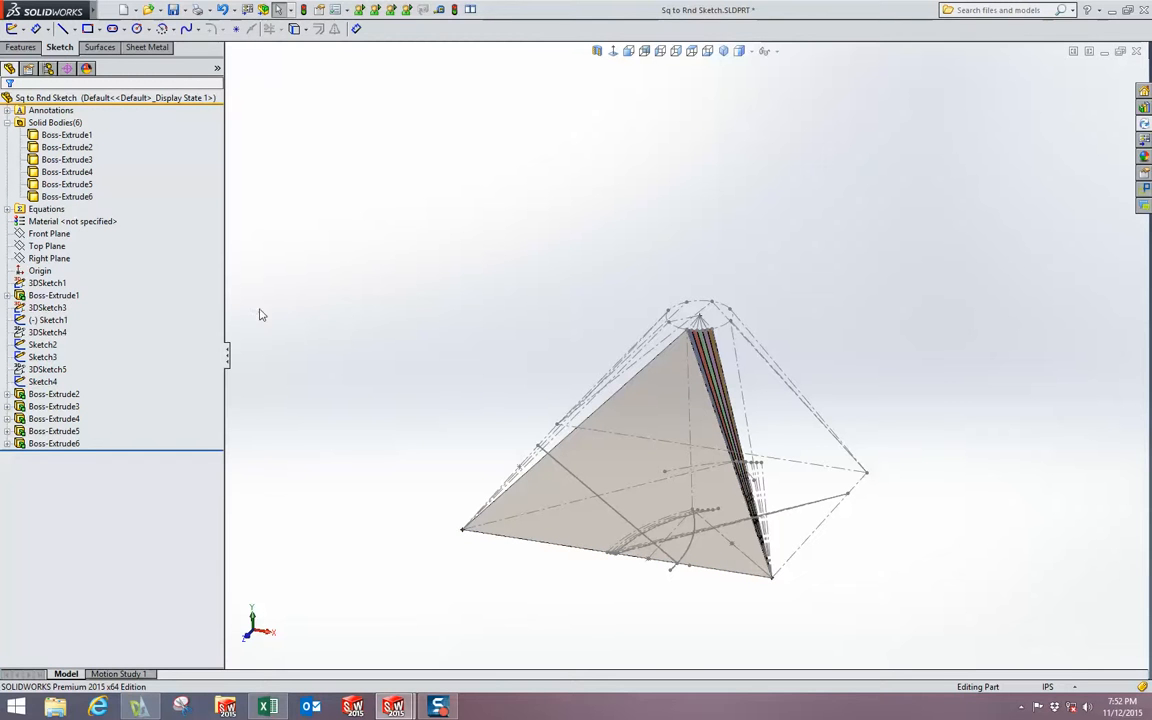
{"action": "left_click", "coordinate": [48, 308]}
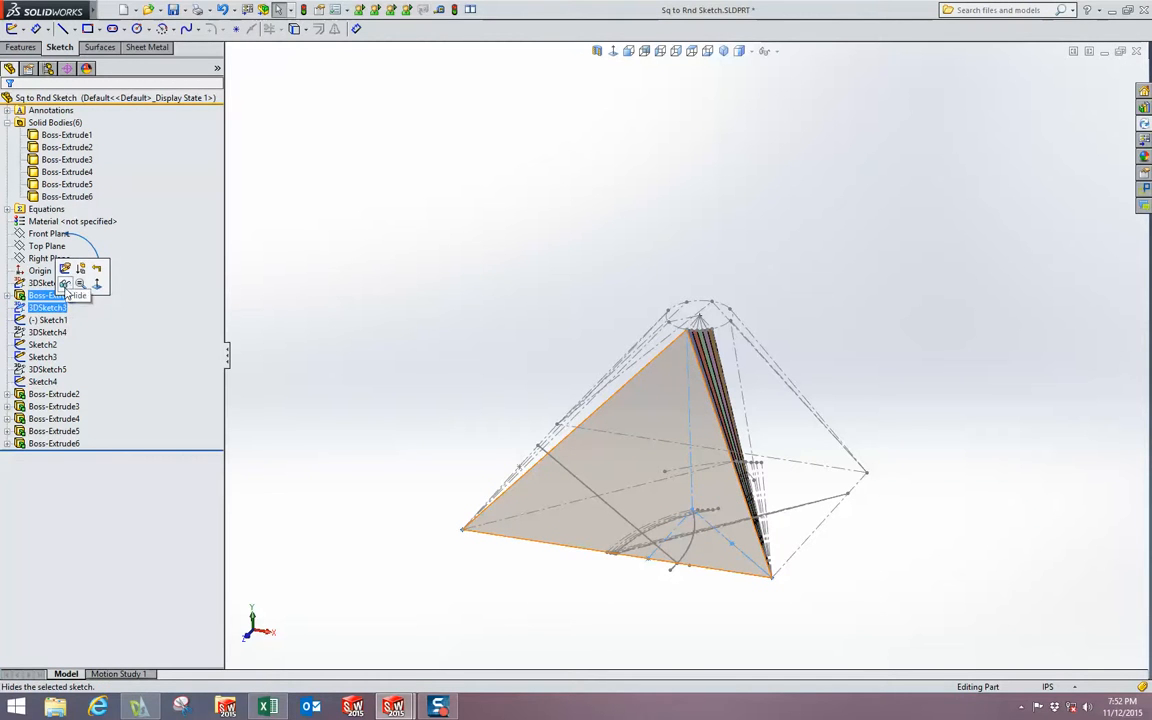
{"action": "left_click", "coordinate": [493, 295]}
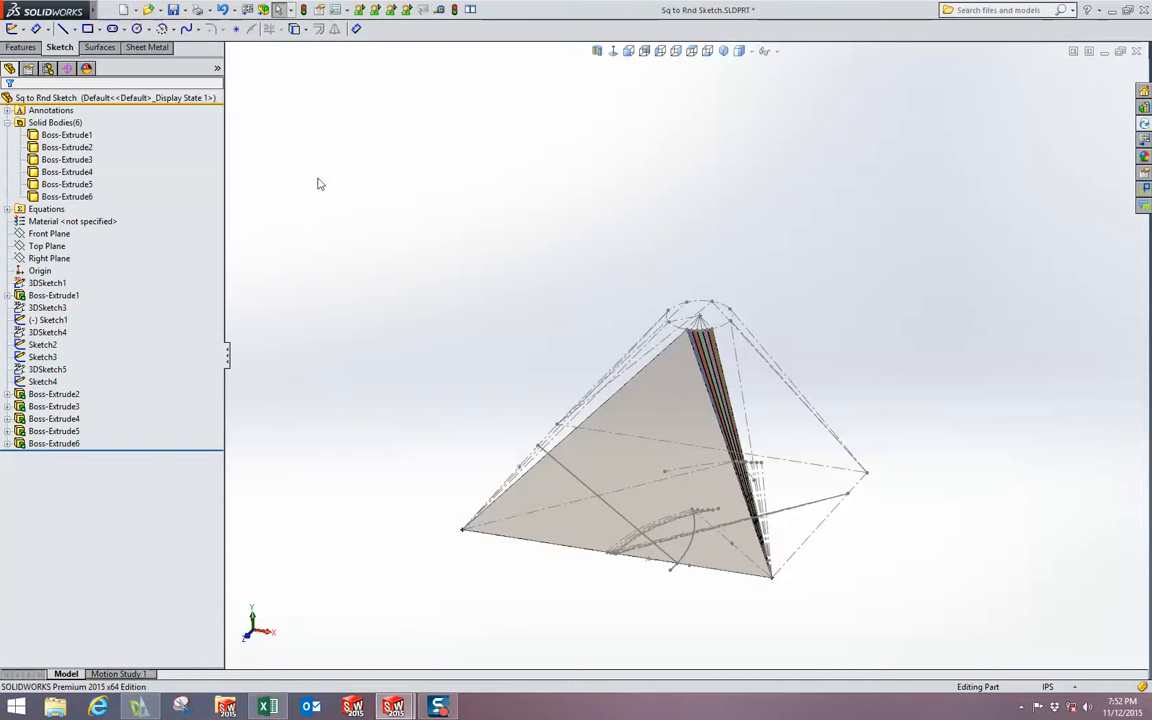
{"action": "left_click", "coordinate": [60, 308]}
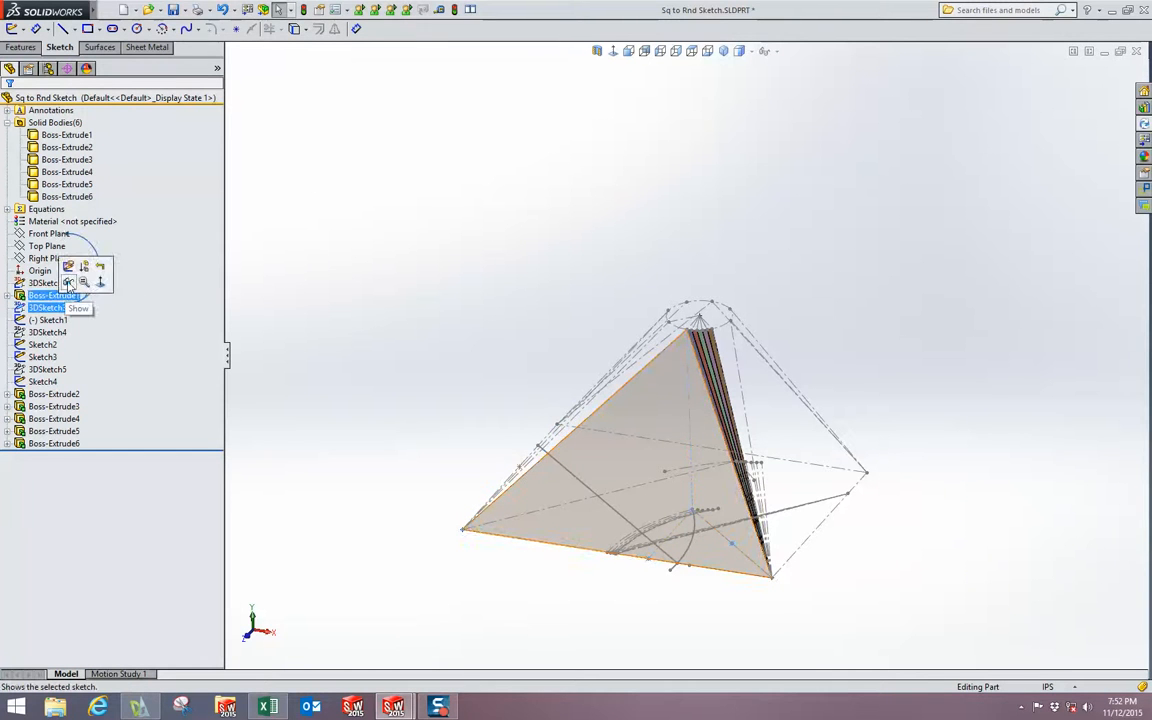
{"action": "left_click", "coordinate": [517, 244]}
- Show 3DSketch4 and 3DSketch5 and view their construction lines together with the solid bodies and flat layout
{"action": "left_click", "coordinate": [63, 335]}
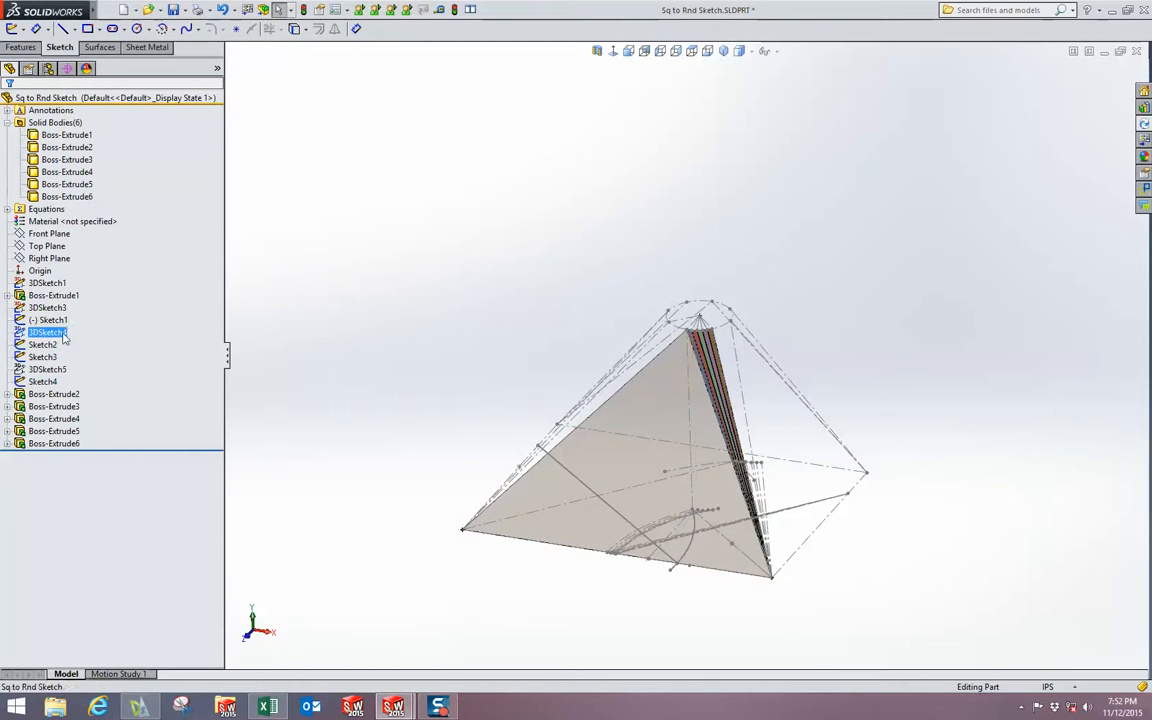
{"action": "left_click", "coordinate": [71, 315]}
{"action": "left_click", "coordinate": [50, 371]}
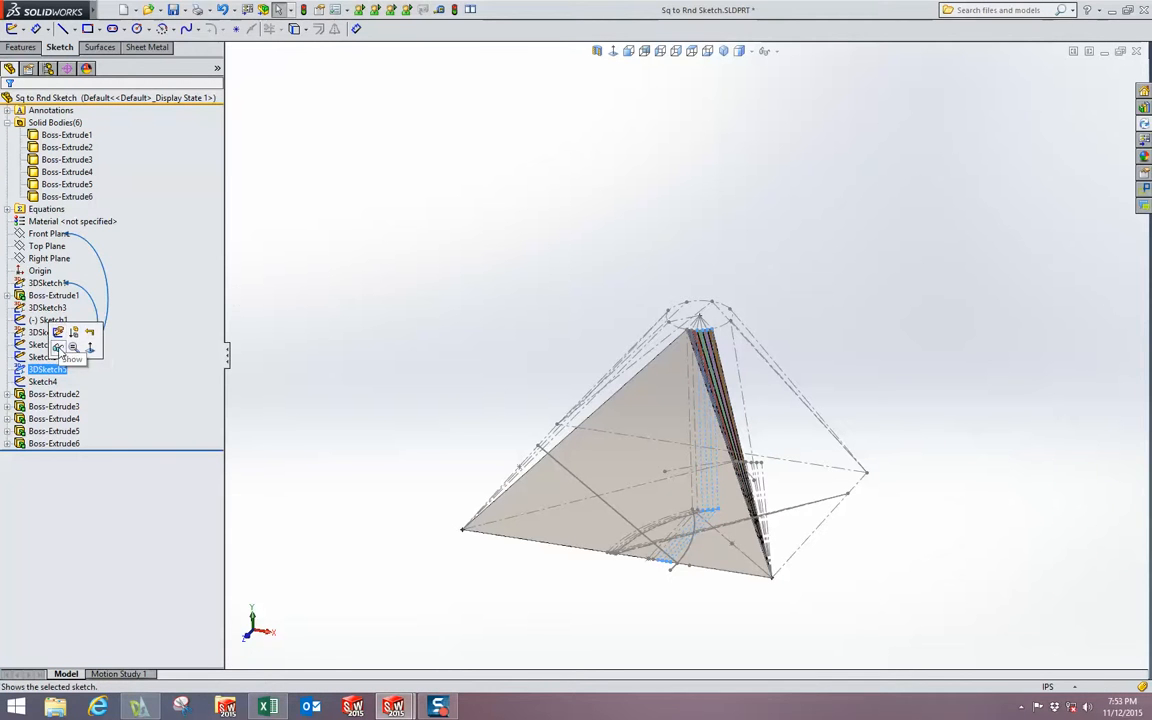
{"action": "left_click", "coordinate": [58, 341]}
{"action": "mouse_move", "coordinate": [463, 296]}
{"action": "middle_mouse_down"}
{"action": "mouse_move", "coordinate": [481, 290]}
{"action": "mouse_move", "coordinate": [657, 455]}
{"action": "middle_mouse_up"}
{"action": "scroll", "coordinate": [681, 514], "scroll_direction": "down", "scroll_amount": 5}
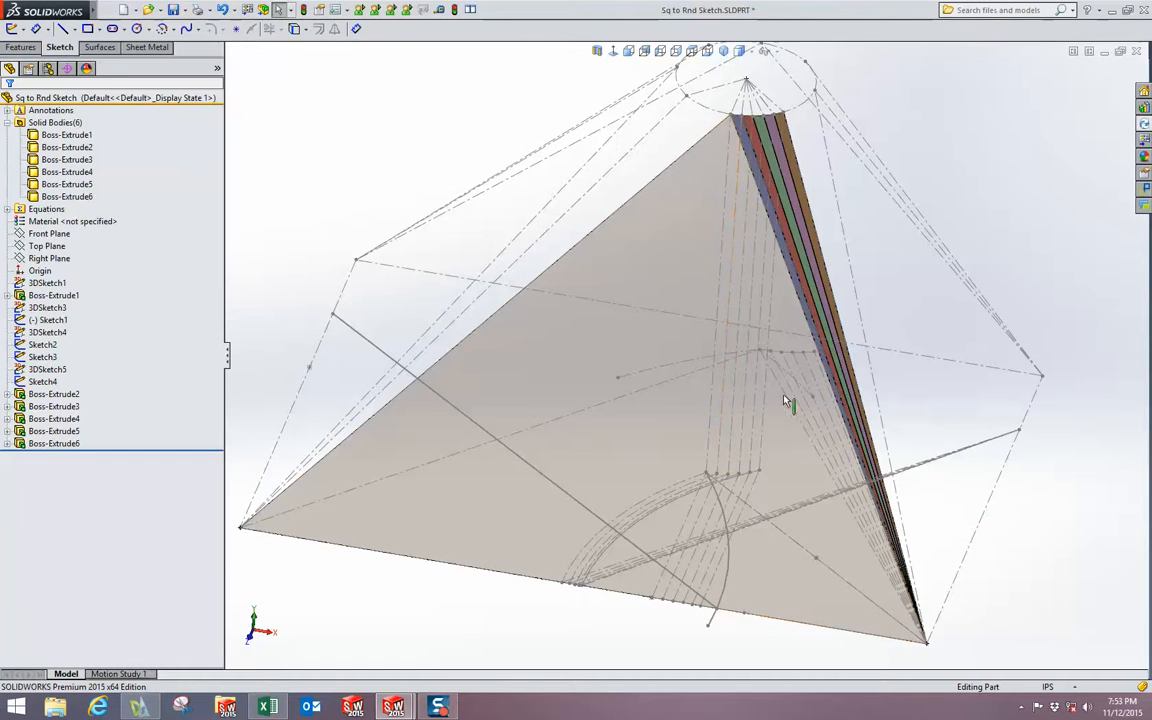
{"action": "middle_click_drag", "start_coordinate": [714, 140], "coordinate": [720, 255]}
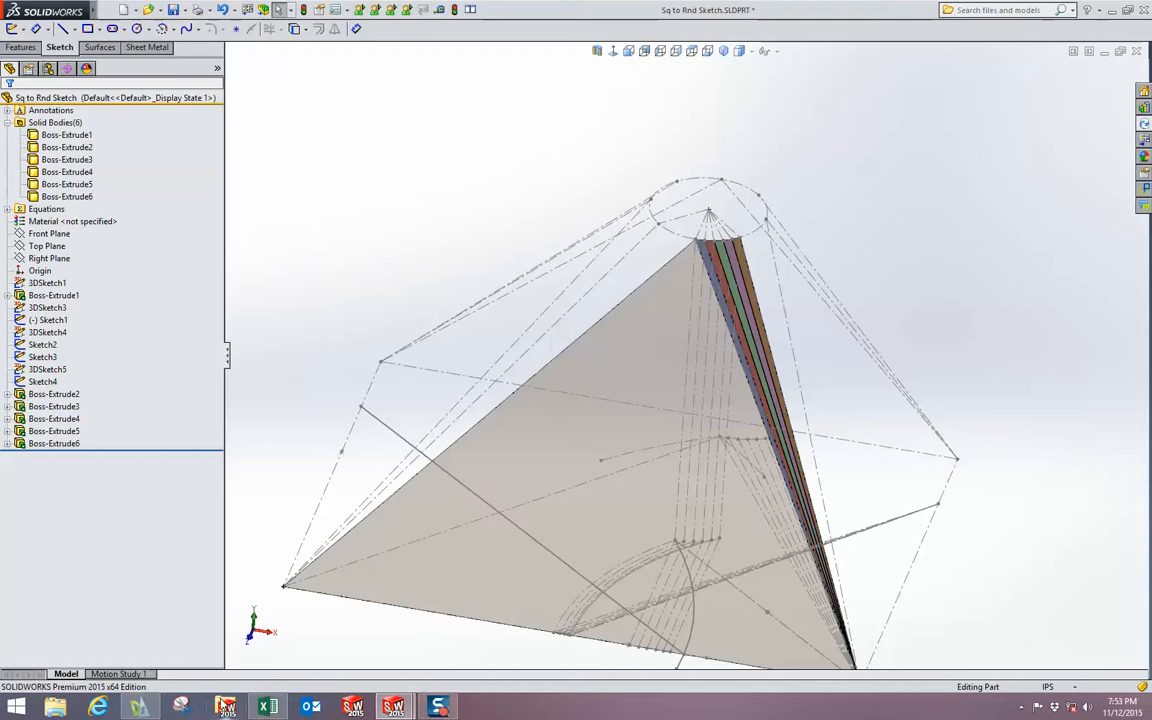
- Switch to the Square_to_Round.xls workbook in Excel to view its lengths, angles and coordinates
{"action": "left_click", "coordinate": [268, 708]}
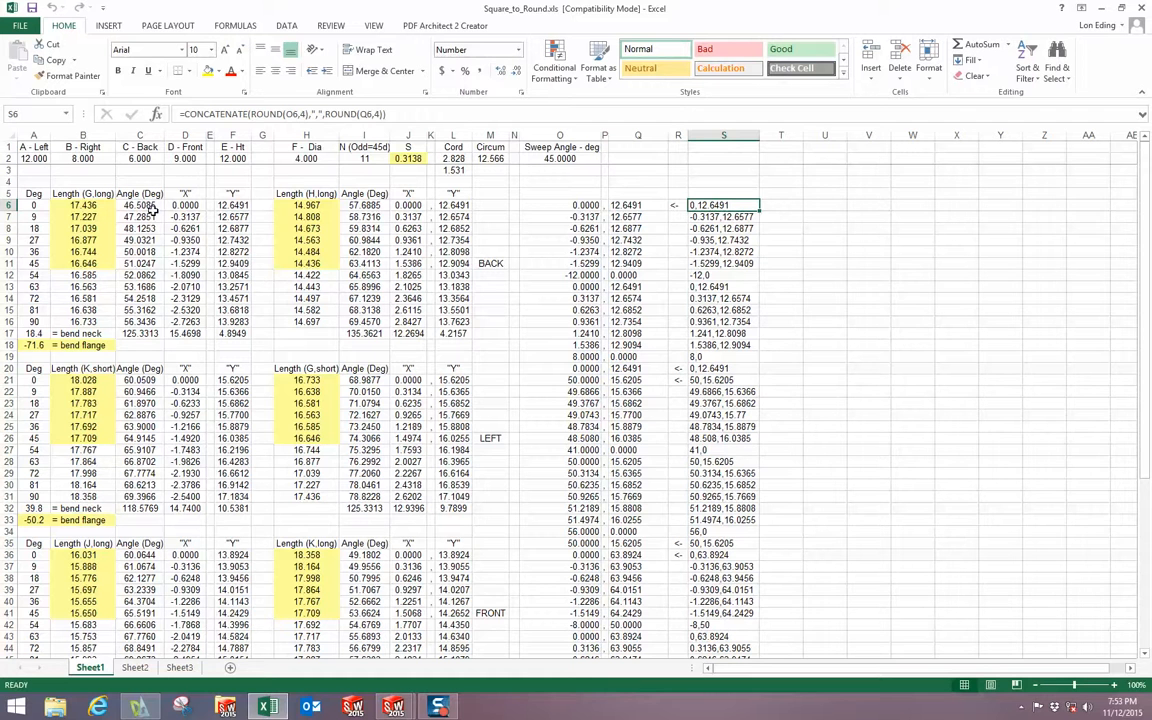
- Check the length formula in B6, and copy the coordinate pairs in cells S6:S65
{"action": "left_click", "coordinate": [112, 206]}
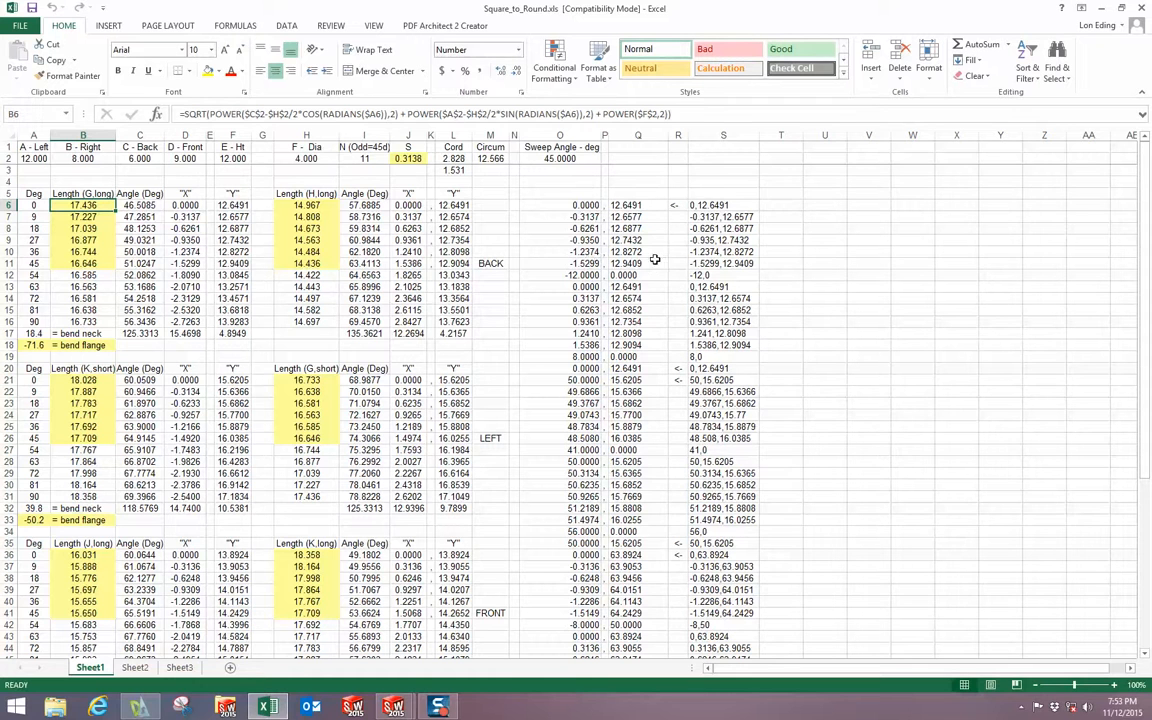
{"action": "left_click_drag", "start_coordinate": [706, 205], "coordinate": [720, 614]}
{"action": "right_click", "coordinate": [721, 614]}
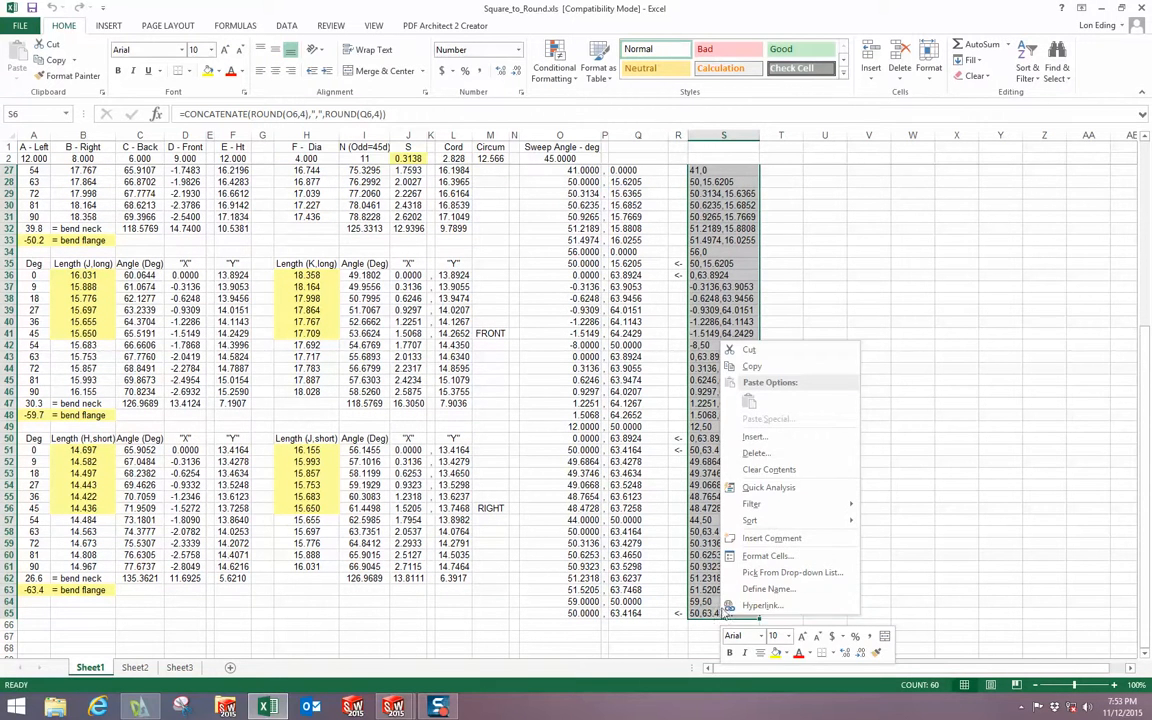
{"action": "left_click", "coordinate": [749, 369]}
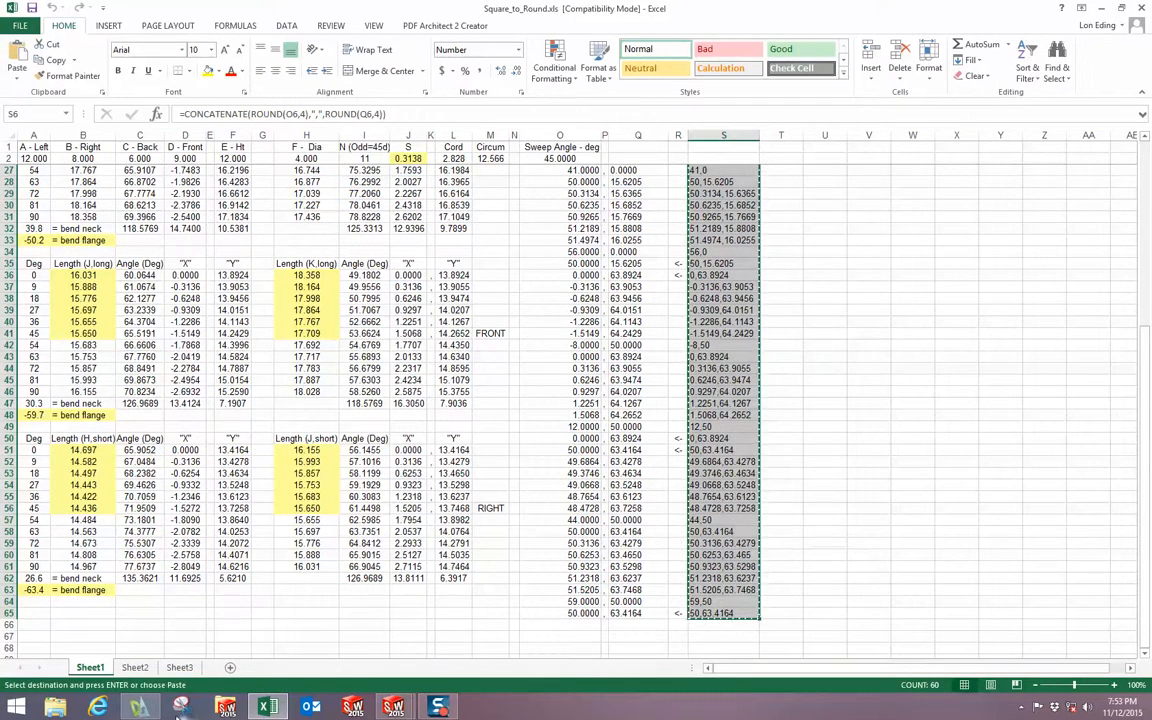
- Switch to Sq to Rnd Layouts.dwg in DraftSight and draw the four panel layouts with the Line command from the copied coordinates
{"action": "left_click", "coordinate": [145, 704]}
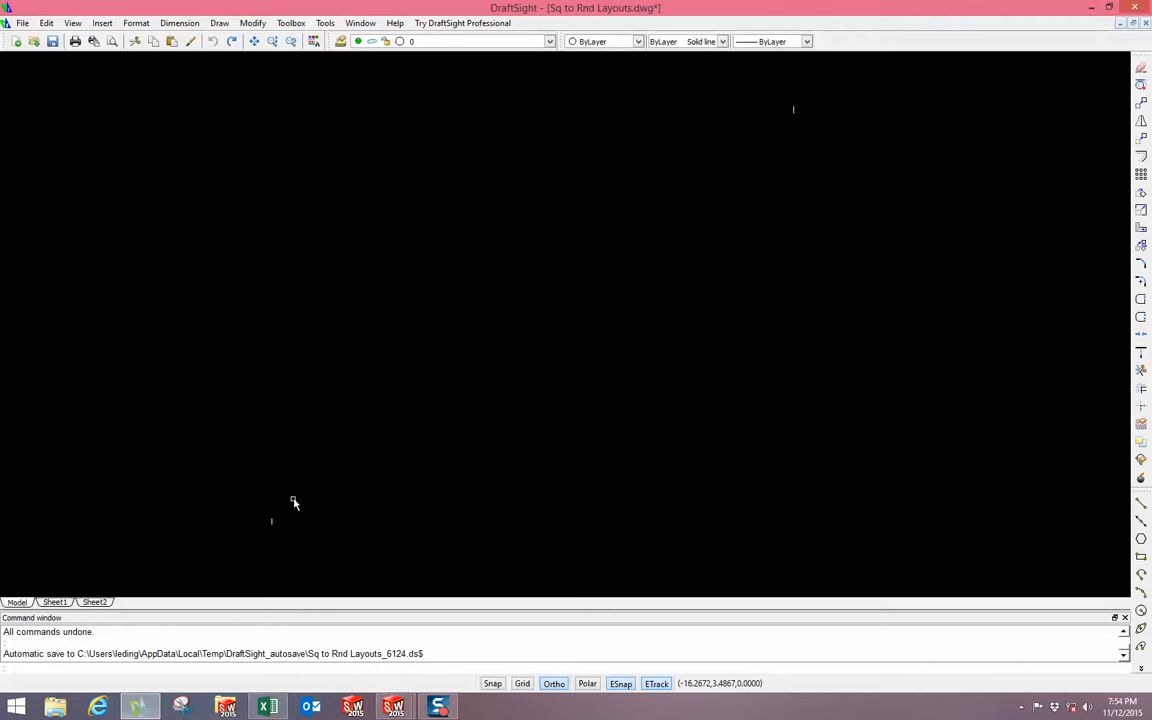
{"action": "type", "text": "l"}
{"action": "key", "text": "Return"}
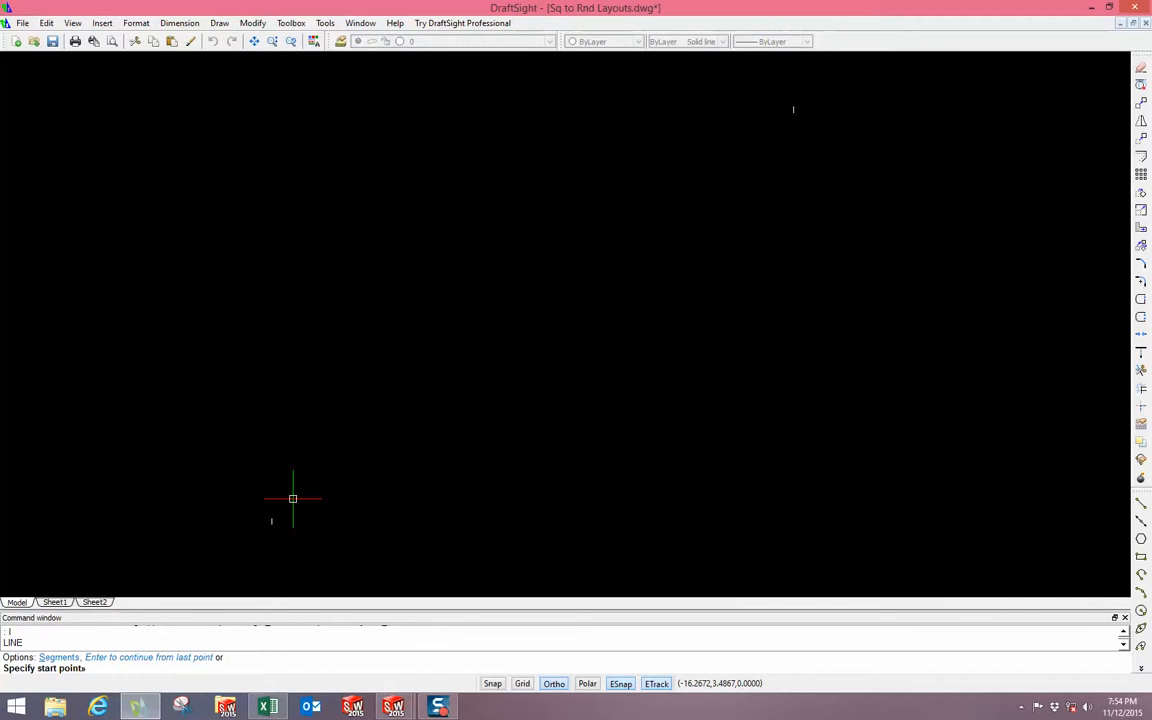
{"action": "right_click", "coordinate": [127, 669]}
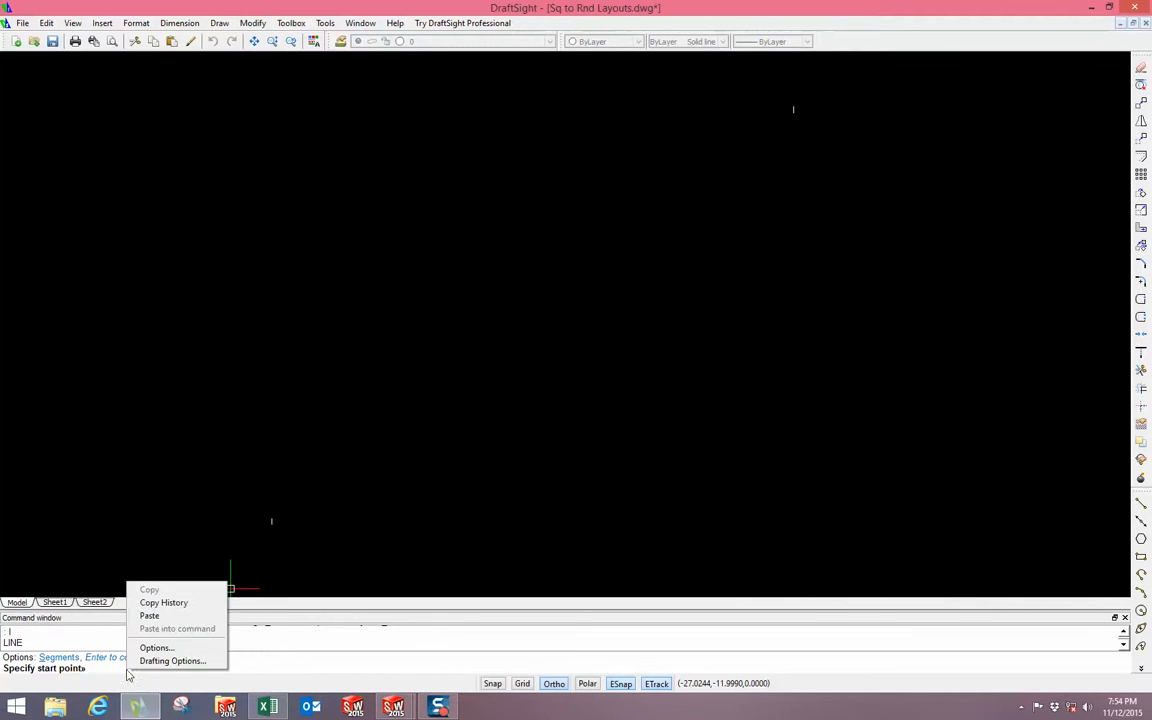
{"action": "left_click", "coordinate": [150, 614]}
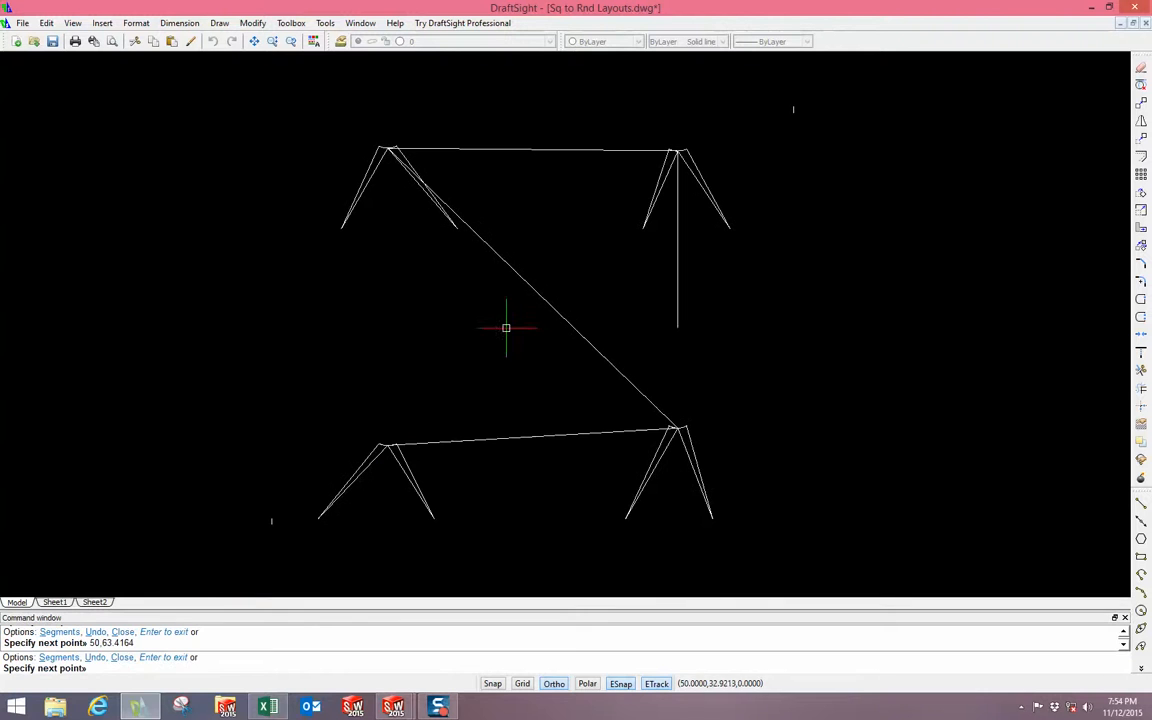
{"action": "key", "text": "Escape"}
{"action": "left_click", "coordinate": [611, 281]}
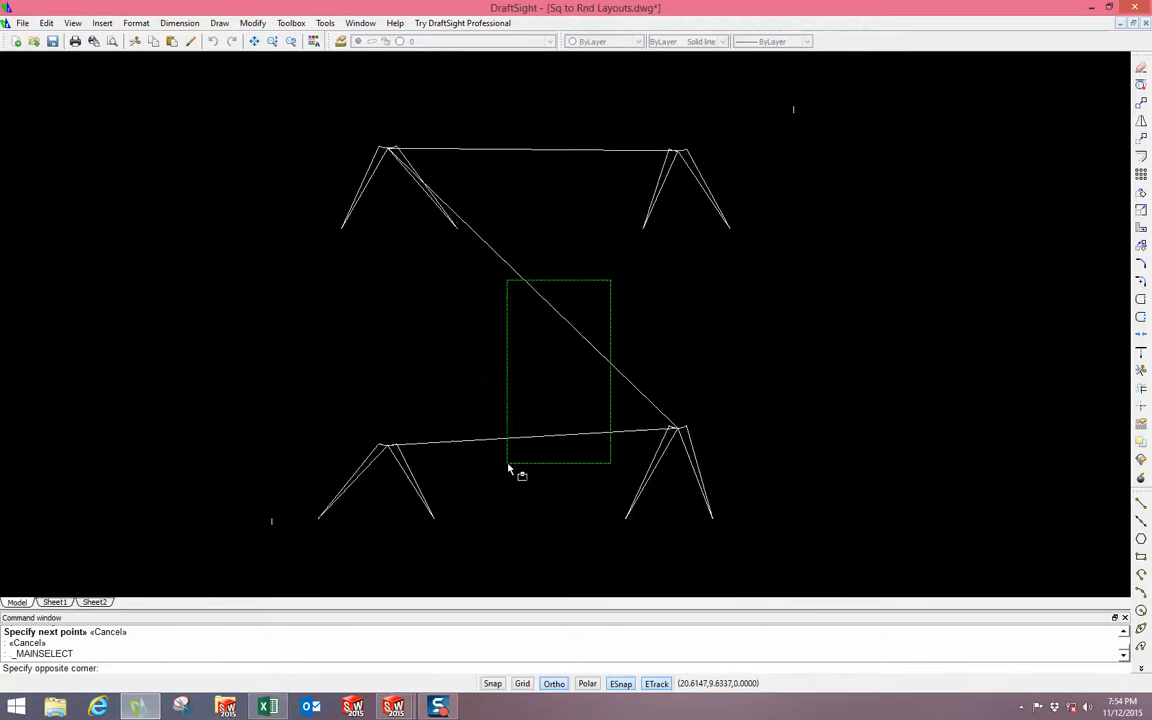
{"action": "key", "text": "Delete"}
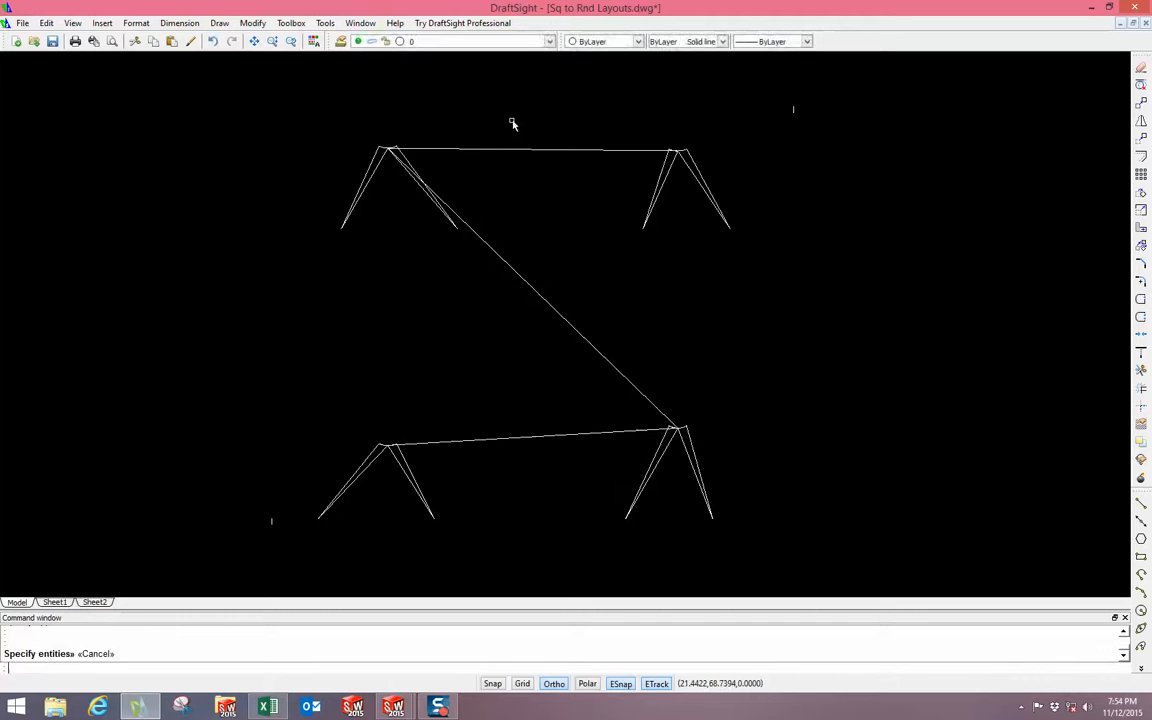
{"action": "left_click", "coordinate": [524, 121]}
{"action": "key", "text": "Delete"}
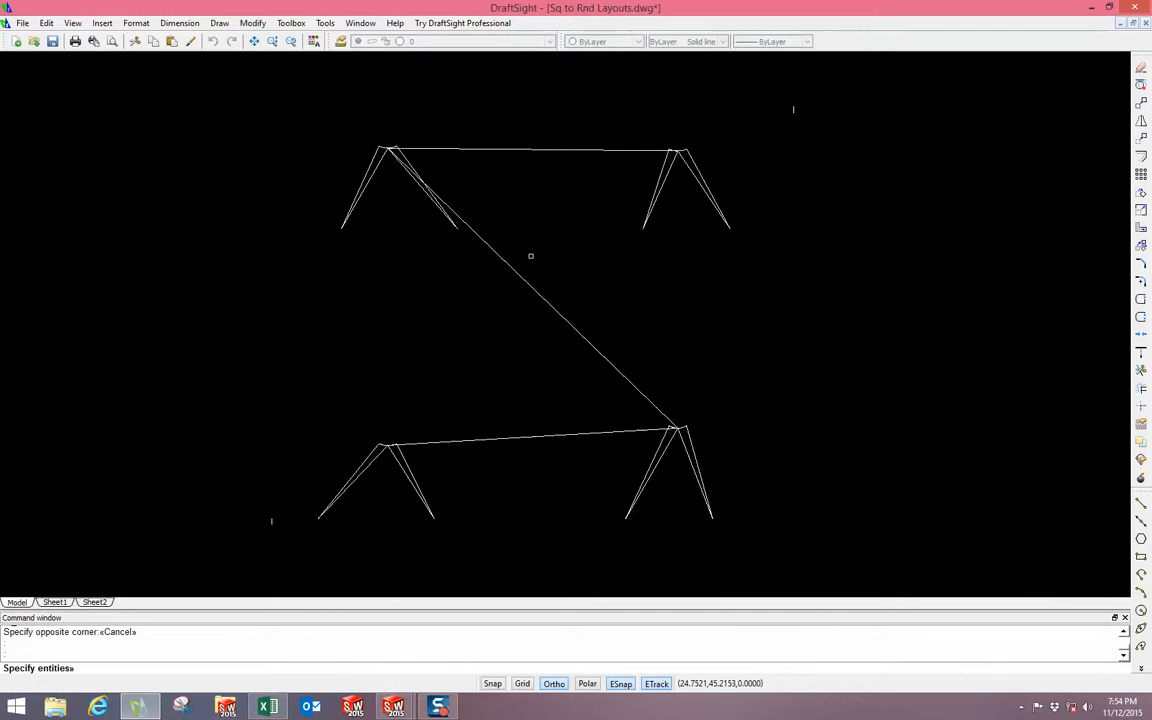
{"action": "key", "text": "Escape"}
{"action": "key", "text": "Escape"}
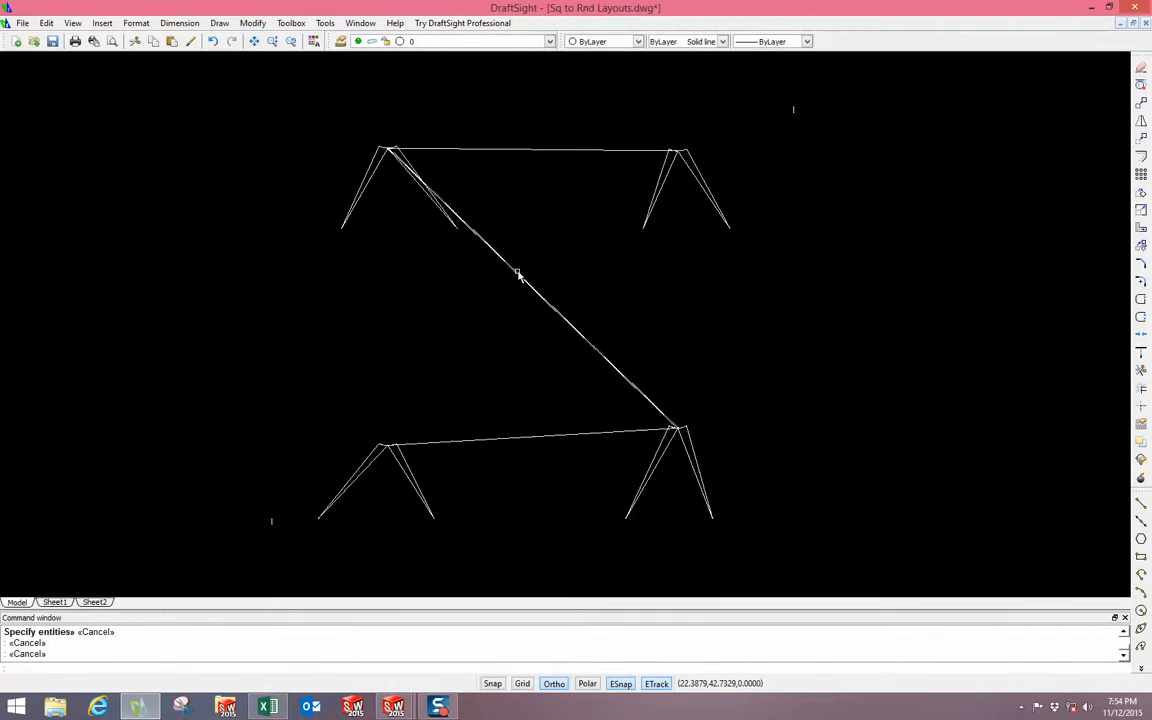
{"action": "left_click", "coordinate": [550, 142]}
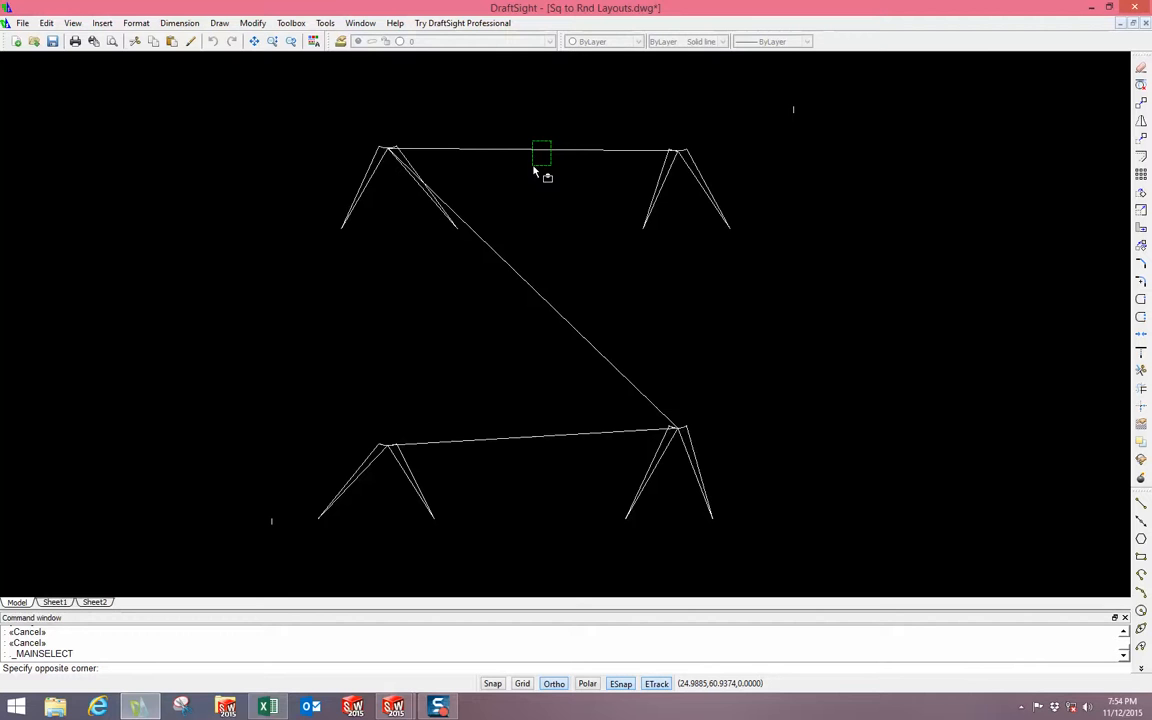
{"action": "key", "text": "Escape"}
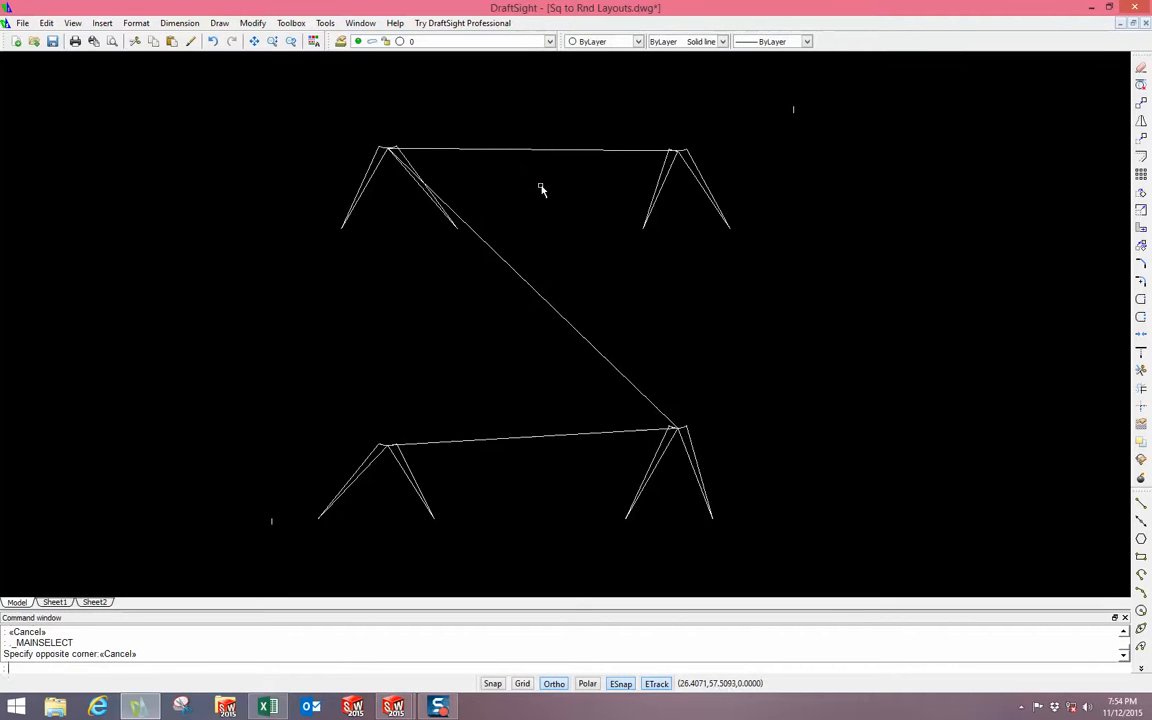
- Examine the FRONT panel layout, marking out its extent and the lines that connect it to the neighbouring layouts
{"action": "scroll", "coordinate": [429, 213], "scroll_direction": "up", "scroll_amount": 3}
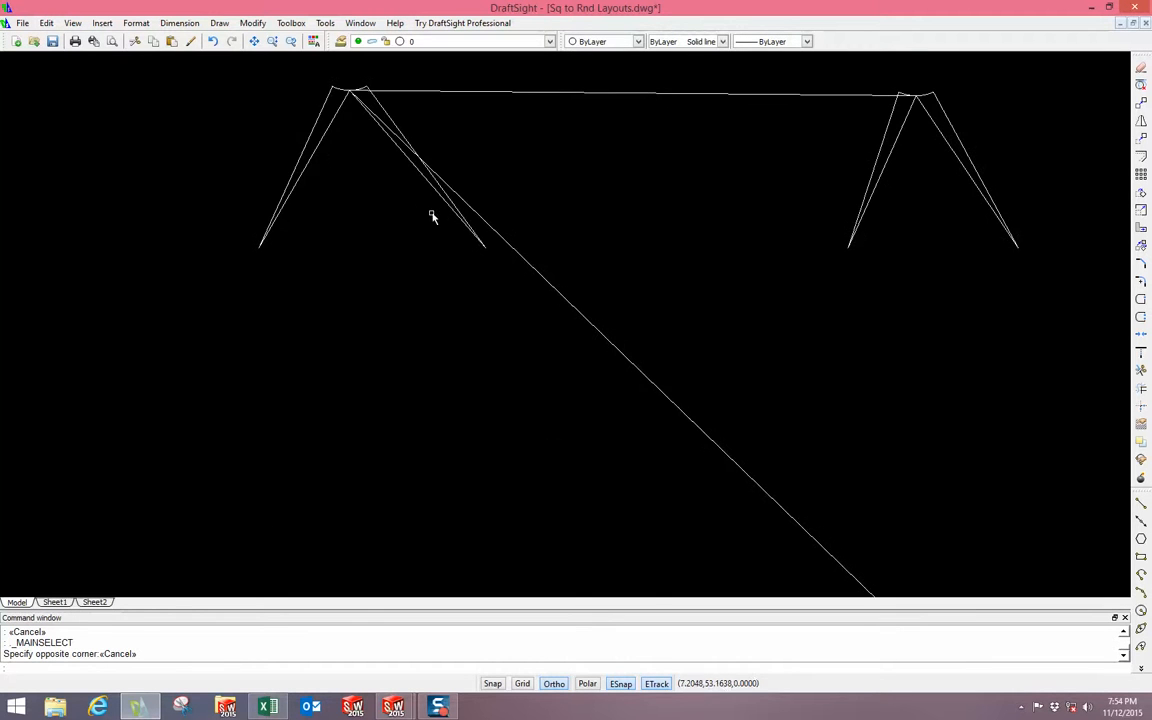
{"action": "key", "text": "Escape"}
{"action": "key", "text": "Escape"}
{"action": "scroll", "coordinate": [380, 214], "scroll_direction": "down", "scroll_amount": 2}
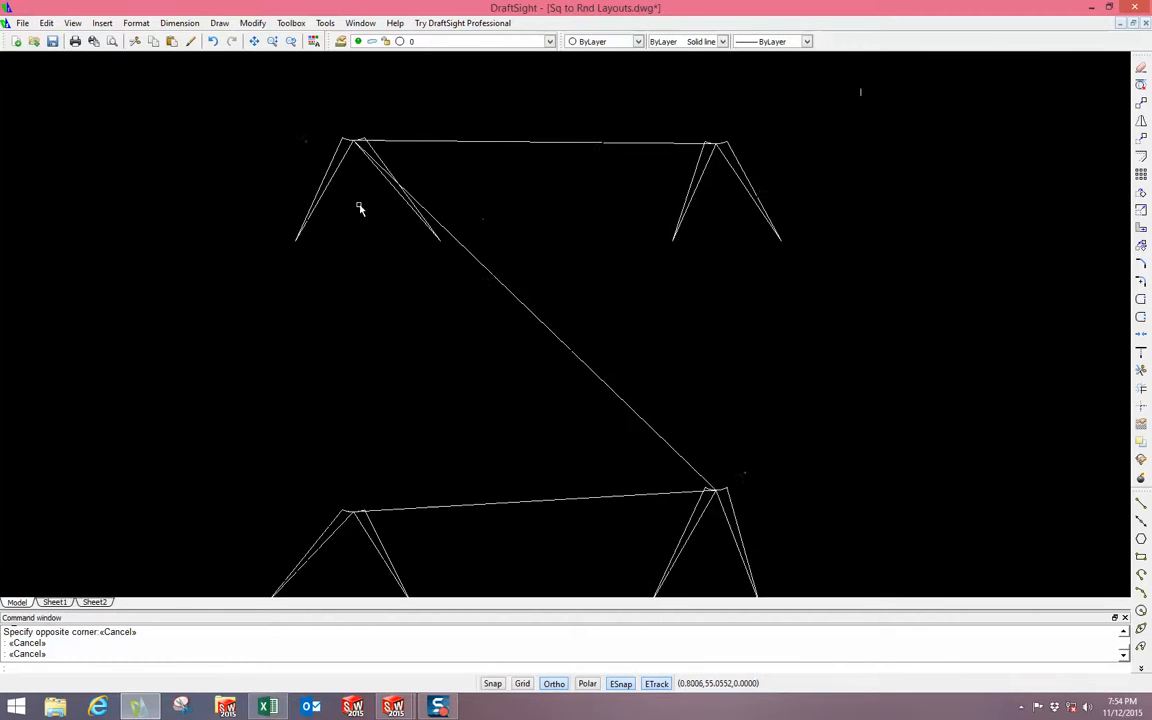
{"action": "left_click", "coordinate": [247, 97]}
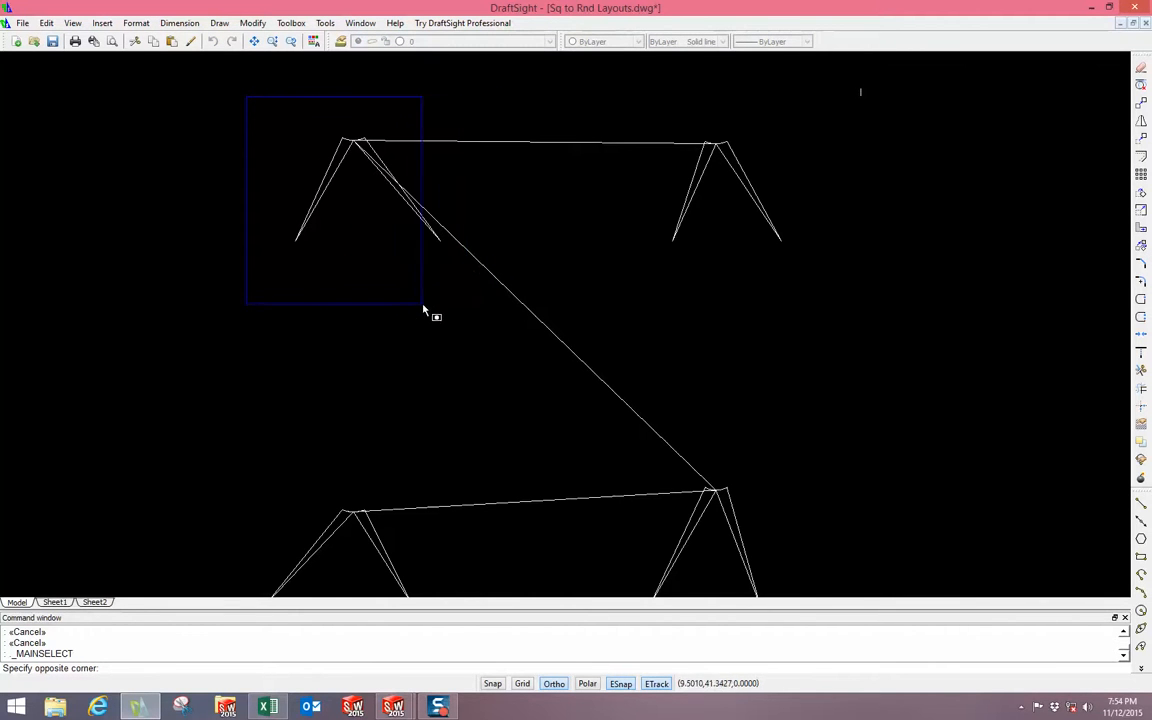
{"action": "key", "text": "Escape"}
{"action": "key", "text": "Escape"}
{"action": "key", "text": "Escape"}
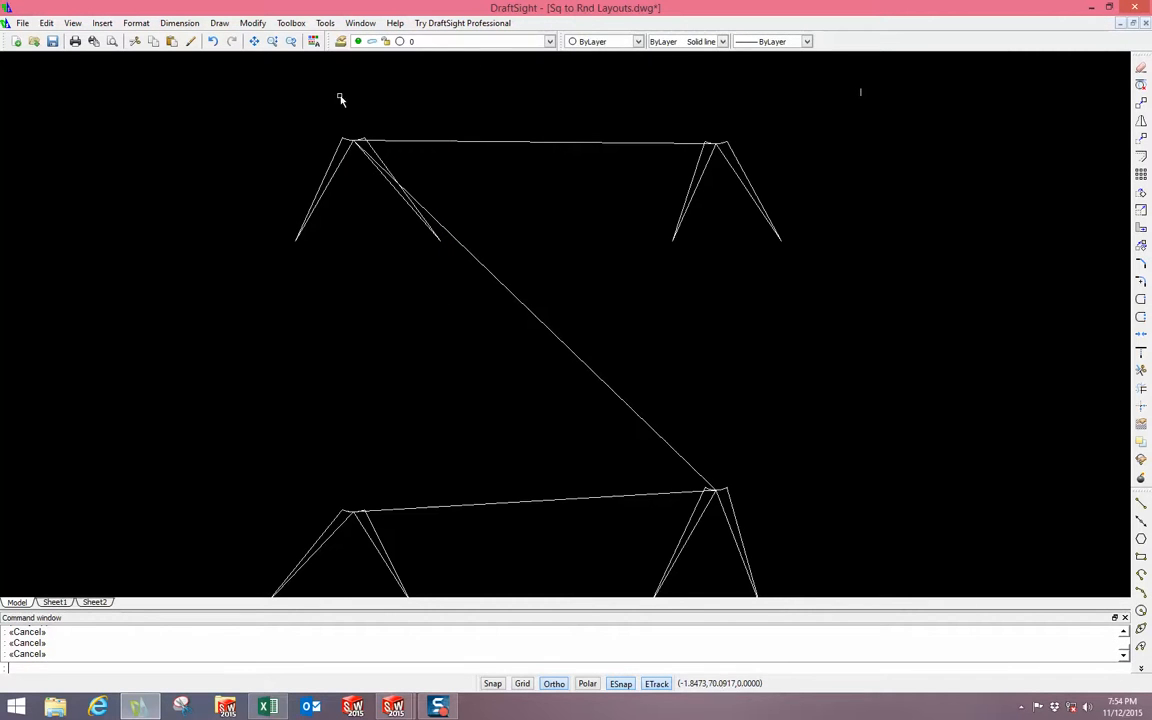
{"action": "left_click", "coordinate": [247, 96]}
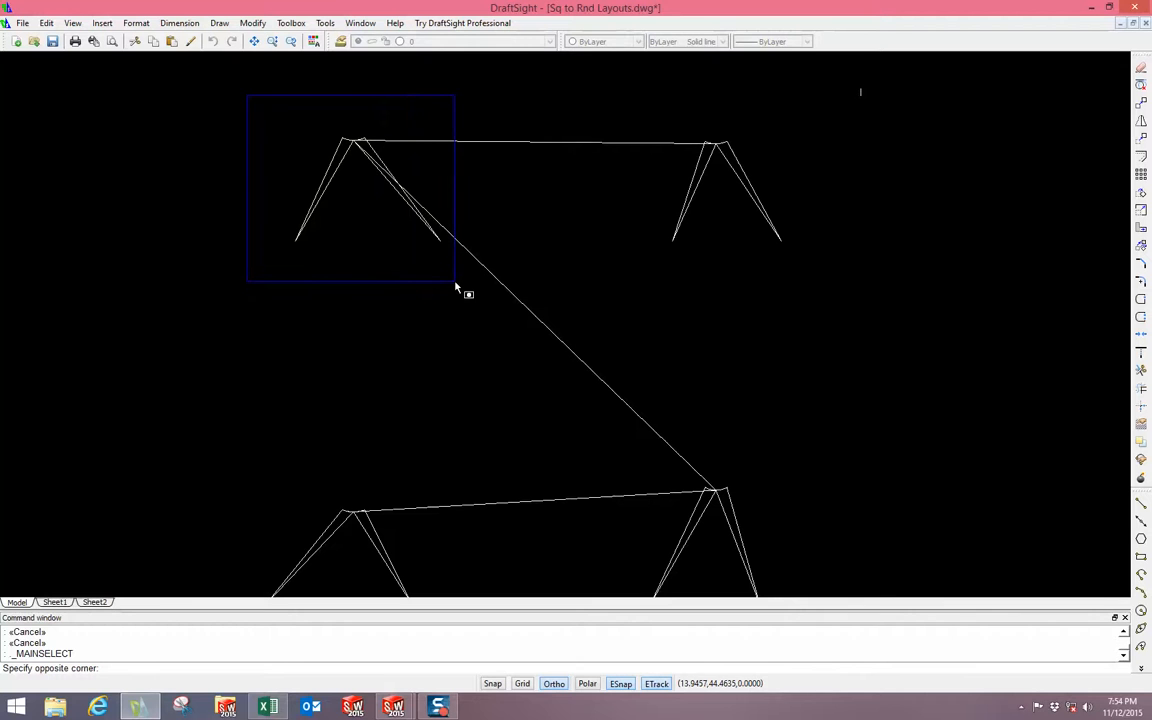
{"action": "key", "text": "Escape"}
{"action": "key", "text": "Escape"}
{"action": "key", "text": "Escape"}
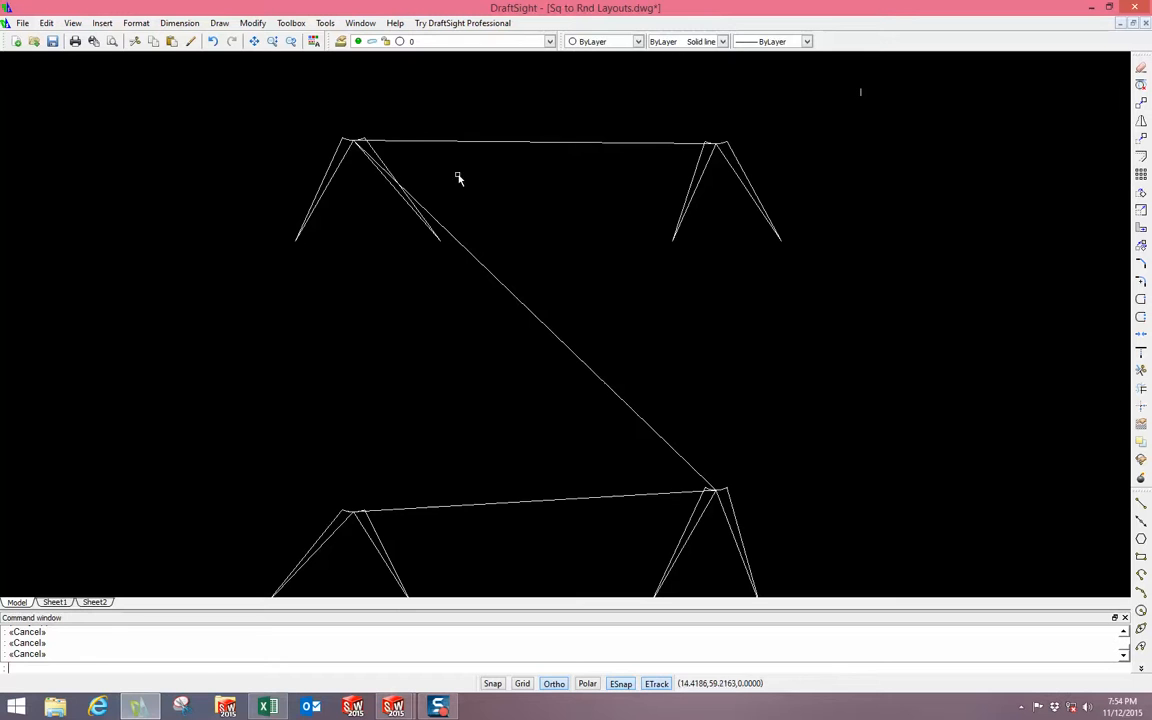
{"action": "left_click", "coordinate": [424, 137]}
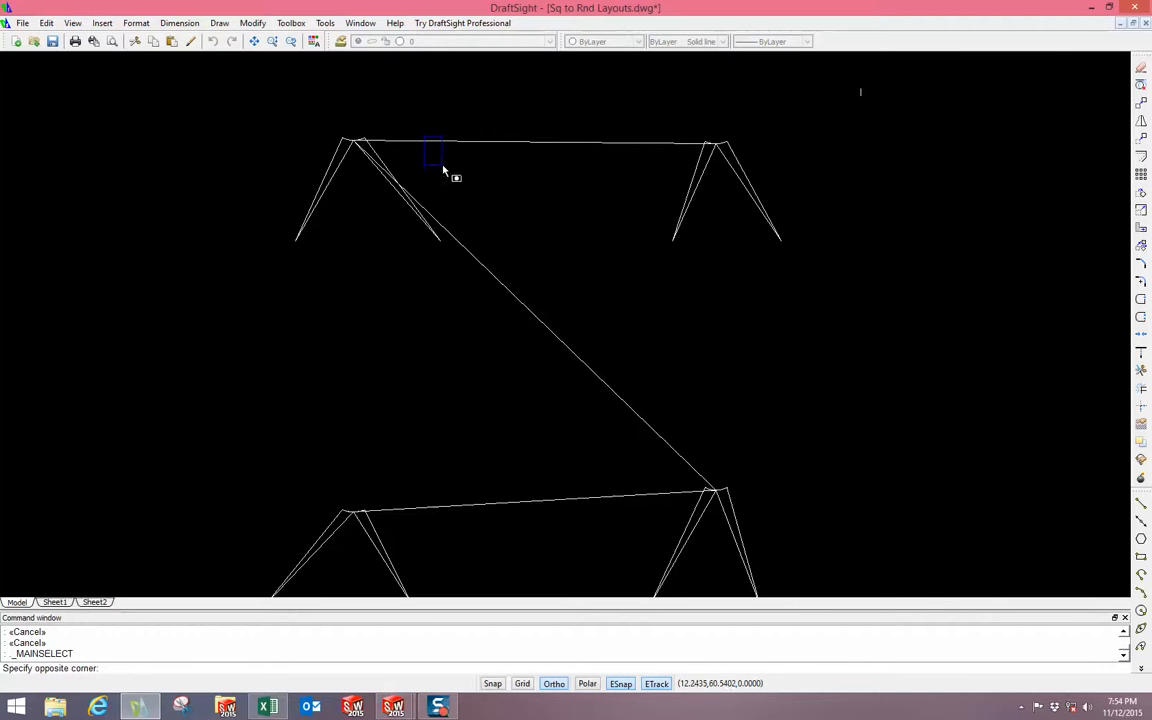
{"action": "key", "text": "Escape"}
{"action": "key", "text": "Escape"}
{"action": "key", "text": "Escape"}
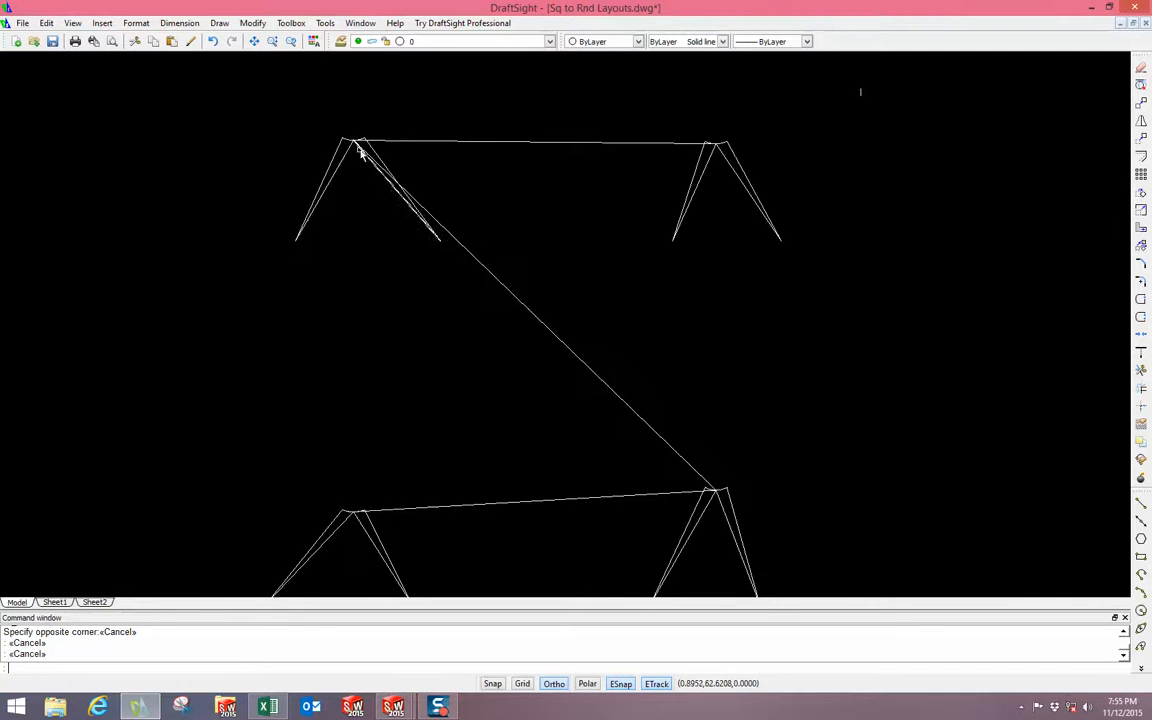
- Inspect the FRONT layout's curved edge up close, highlighting its short chord segments, and compare them with the panel's long sides
{"action": "scroll", "coordinate": [360, 148], "scroll_direction": "up", "scroll_amount": 5}
{"action": "scroll", "coordinate": [350, 110], "scroll_direction": "up", "scroll_amount": 3}
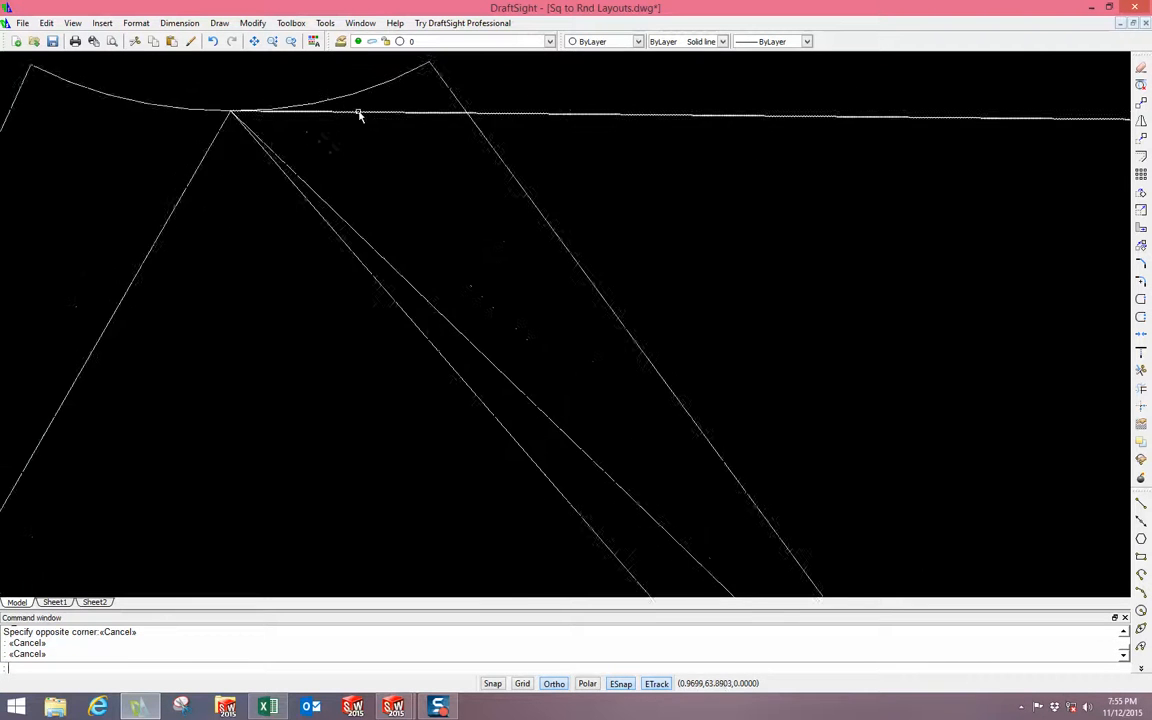
{"action": "left_click", "coordinate": [337, 84]}
{"action": "scroll", "coordinate": [350, 100], "scroll_direction": "down", "scroll_amount": 1}
{"action": "left_click", "coordinate": [368, 77]}
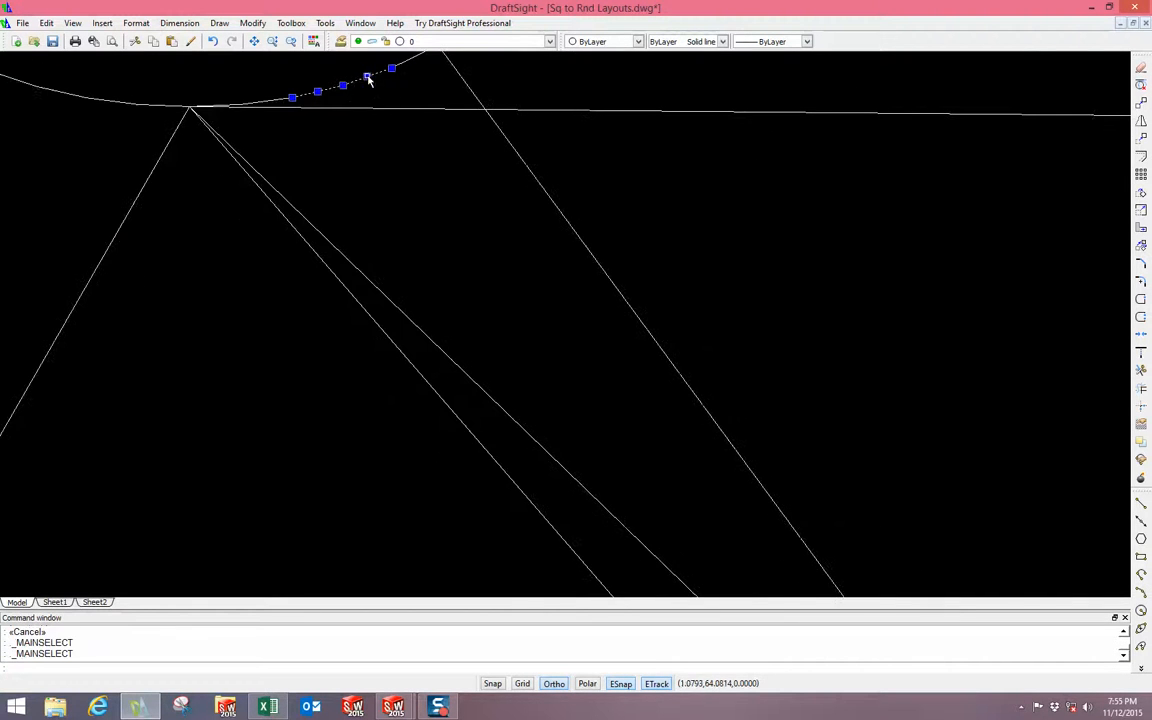
{"action": "scroll", "coordinate": [350, 102], "scroll_direction": "down", "scroll_amount": 2}
{"action": "left_click", "coordinate": [394, 75]}
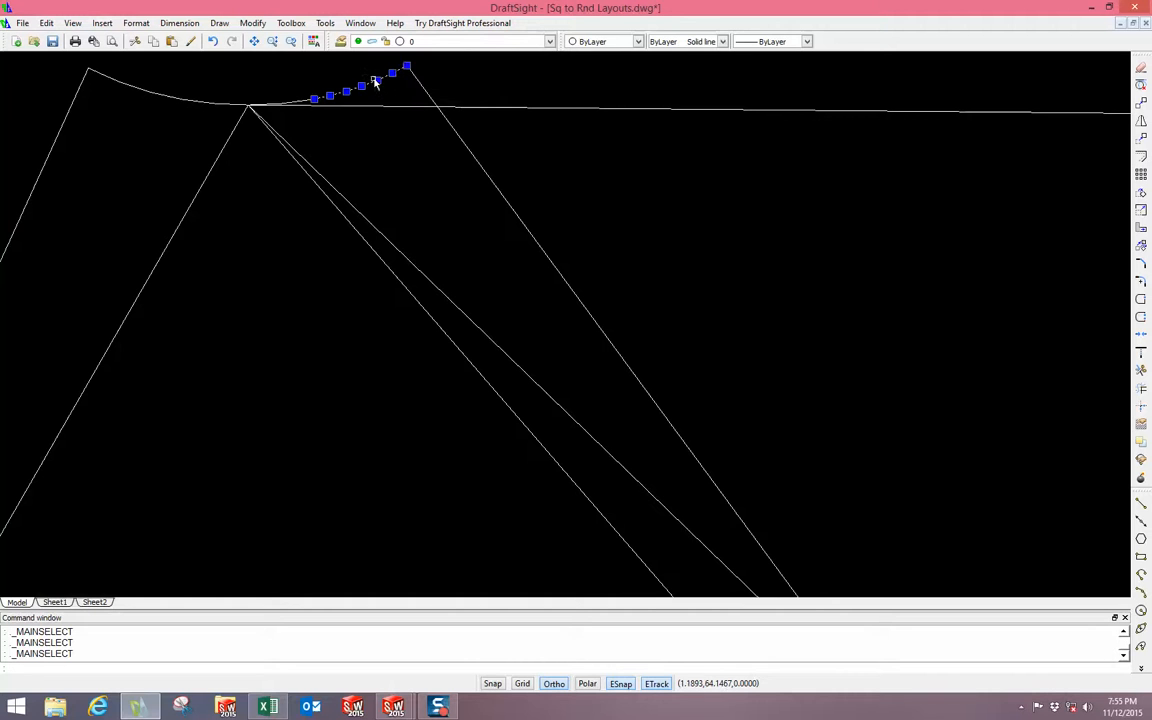
{"action": "scroll", "coordinate": [406, 123], "scroll_direction": "up", "scroll_amount": 1}
{"action": "scroll", "coordinate": [416, 141], "scroll_direction": "down", "scroll_amount": 3}
{"action": "scroll", "coordinate": [425, 140], "scroll_direction": "down", "scroll_amount": 1}
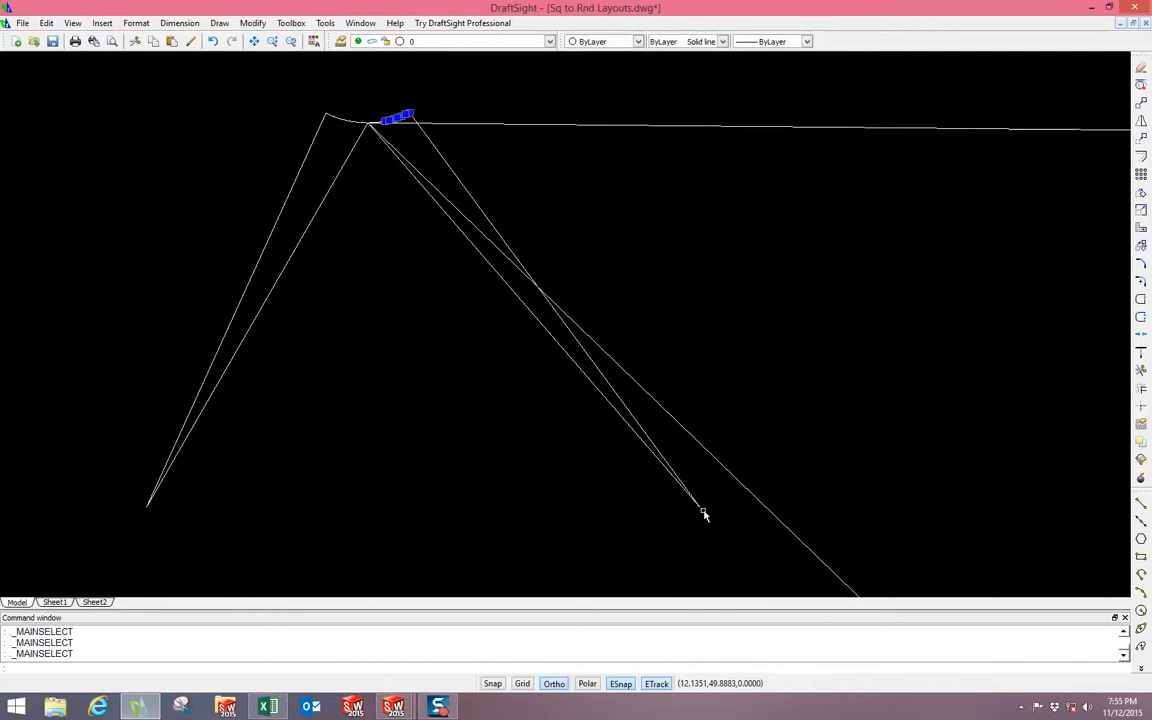
{"action": "key", "text": "Escape"}
{"action": "key", "text": "Escape"}
{"action": "key", "text": "Escape"}
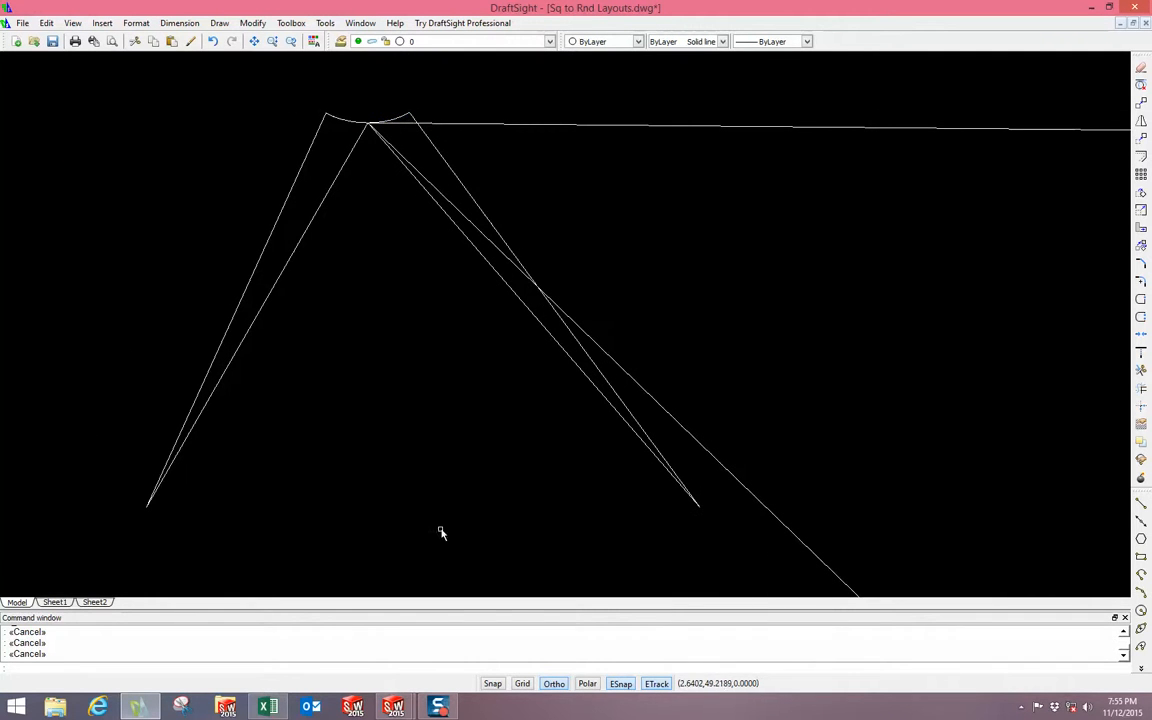
- Open the drawing 121-Grandma Amy.dwg
{"action": "left_click", "coordinate": [22, 23]}
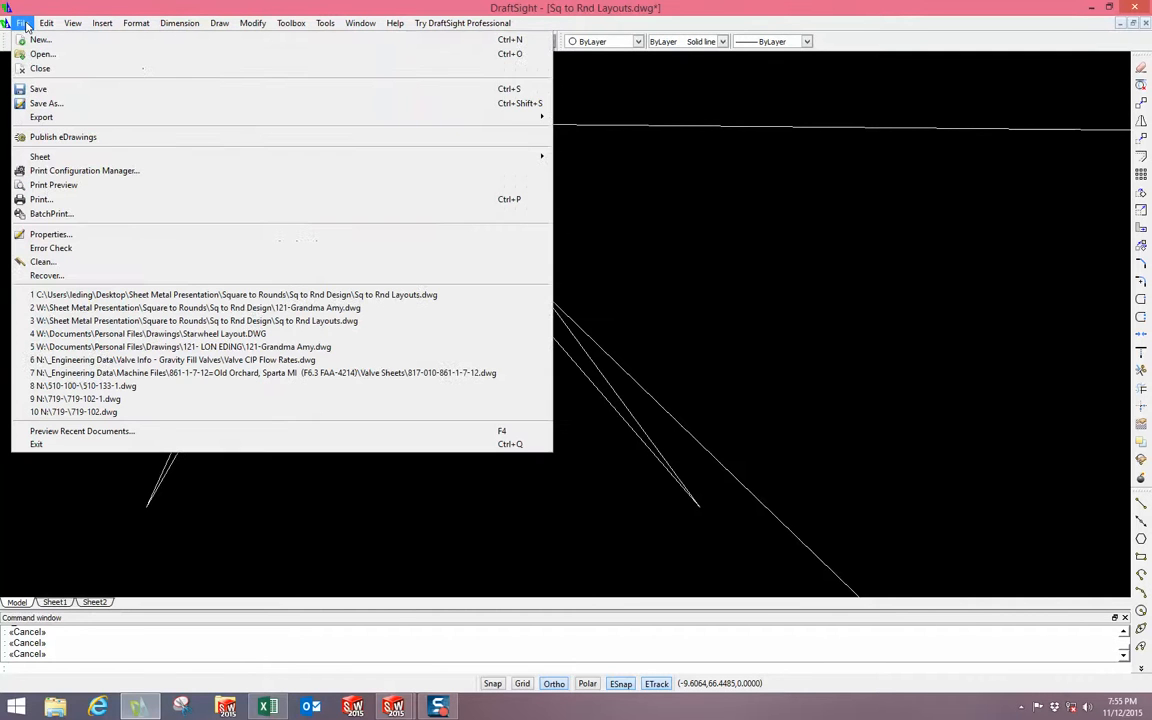
{"action": "left_click", "coordinate": [260, 307]}
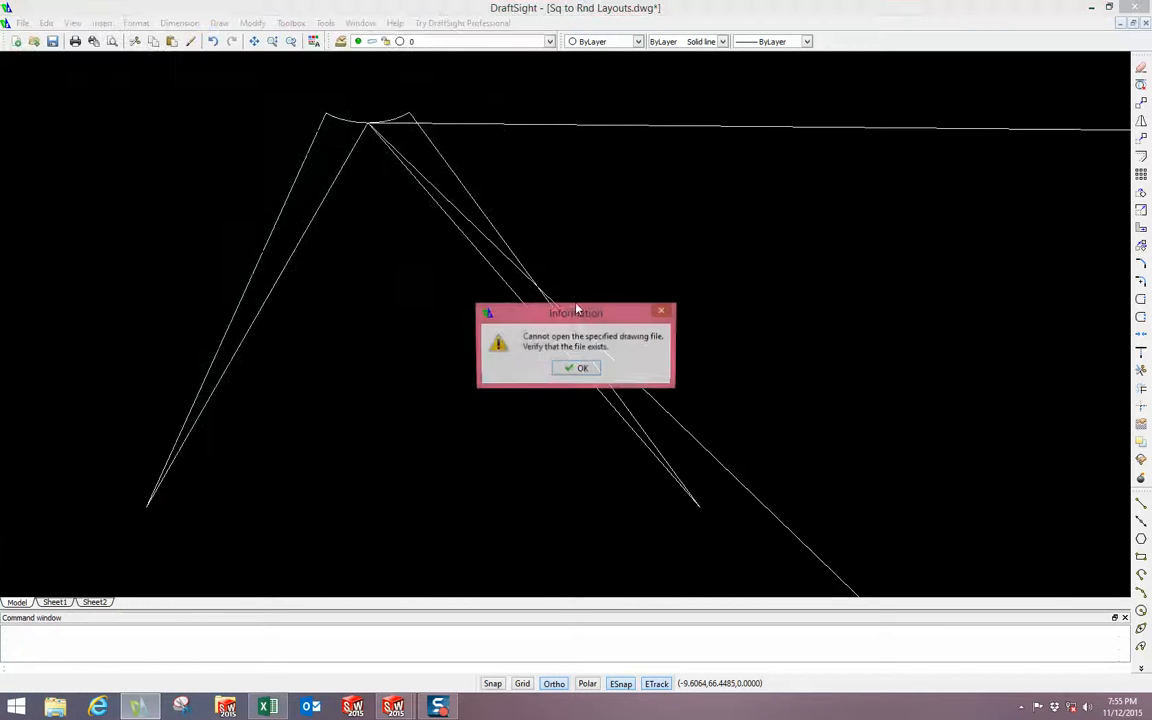
{"action": "left_click", "coordinate": [581, 368]}
{"action": "double_click", "coordinate": [258, 79]}
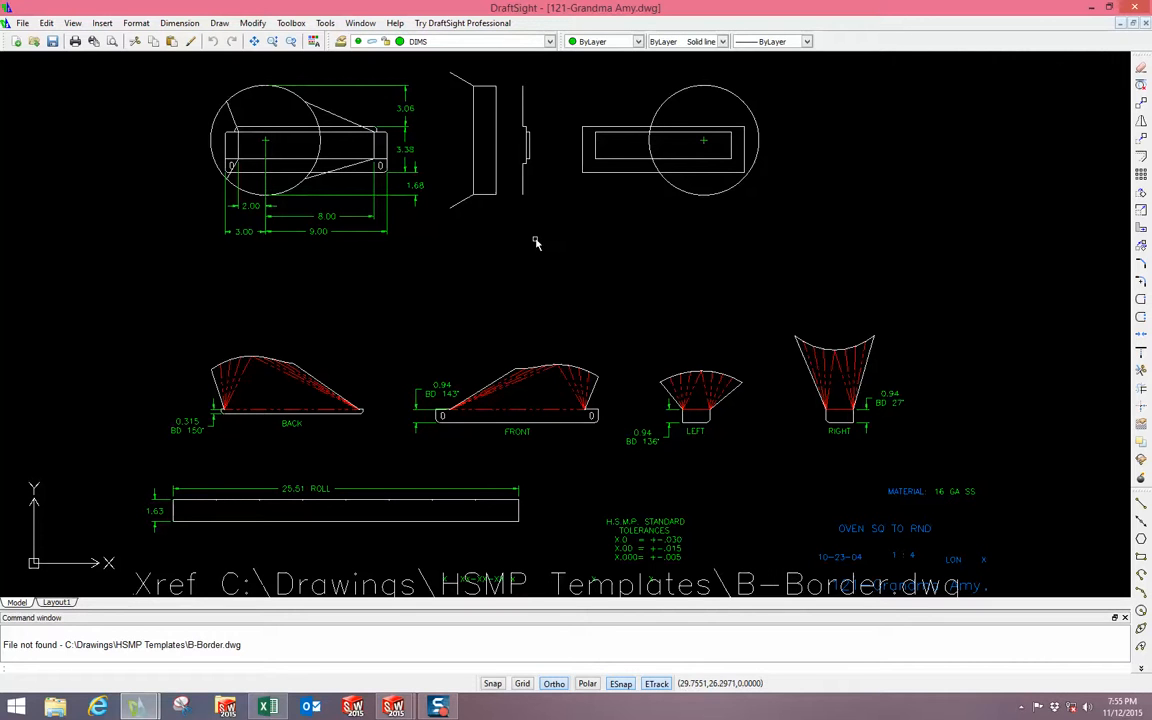
- Examine the transition views and flat panels, then the small notches along the RIGHT panel's curved edge and the roll strip up close
{"action": "scroll", "coordinate": [470, 210], "scroll_direction": "down", "scroll_amount": 1}
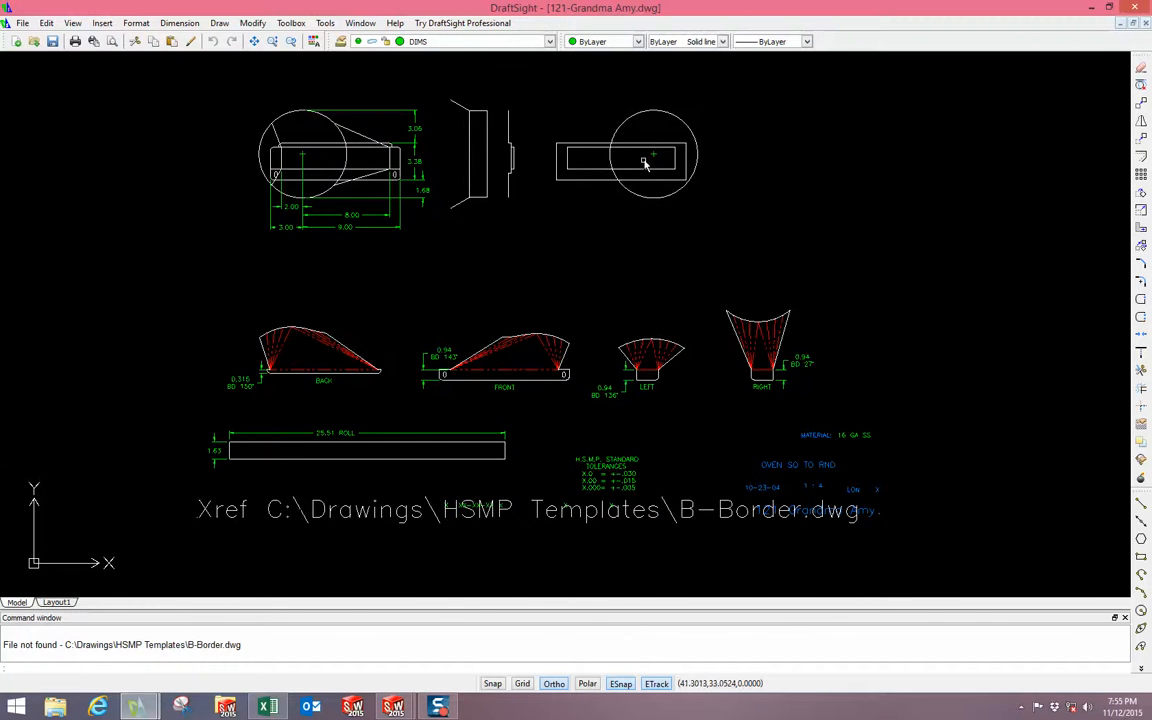
{"action": "scroll", "coordinate": [660, 152], "scroll_direction": "up", "scroll_amount": 2}
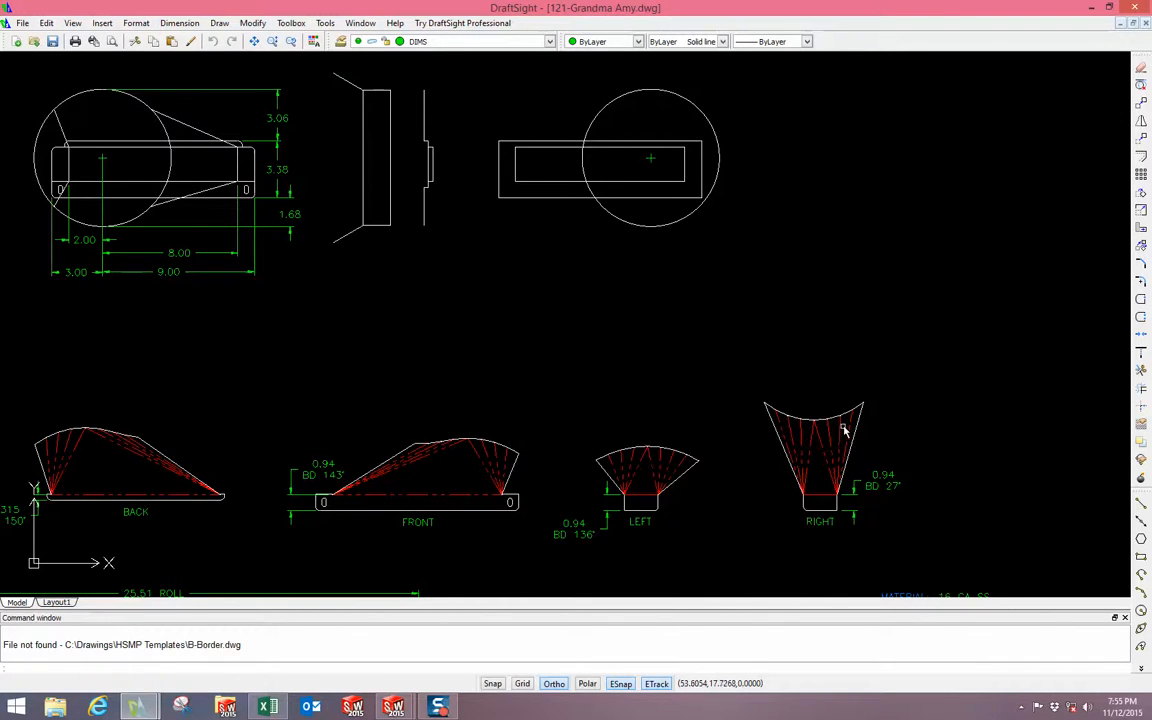
{"action": "scroll", "coordinate": [843, 429], "scroll_direction": "up", "scroll_amount": 8}
{"action": "scroll", "coordinate": [843, 397], "scroll_direction": "up", "scroll_amount": 5}
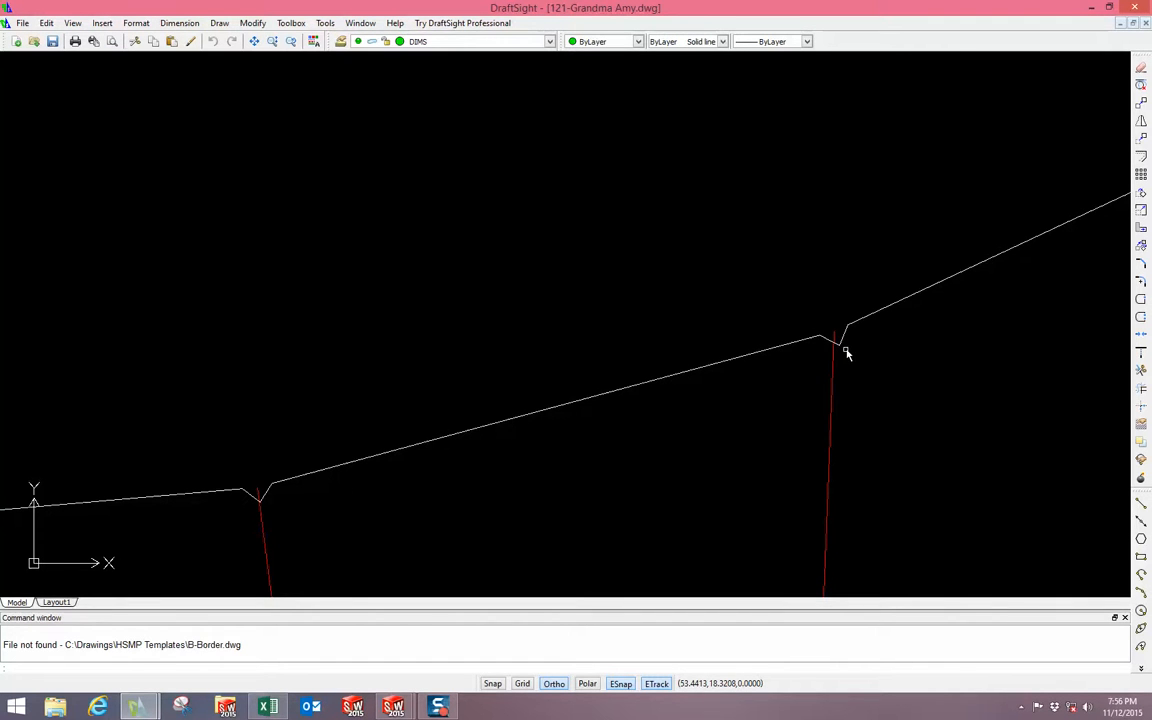
{"action": "scroll", "coordinate": [845, 353], "scroll_direction": "down", "scroll_amount": 10}
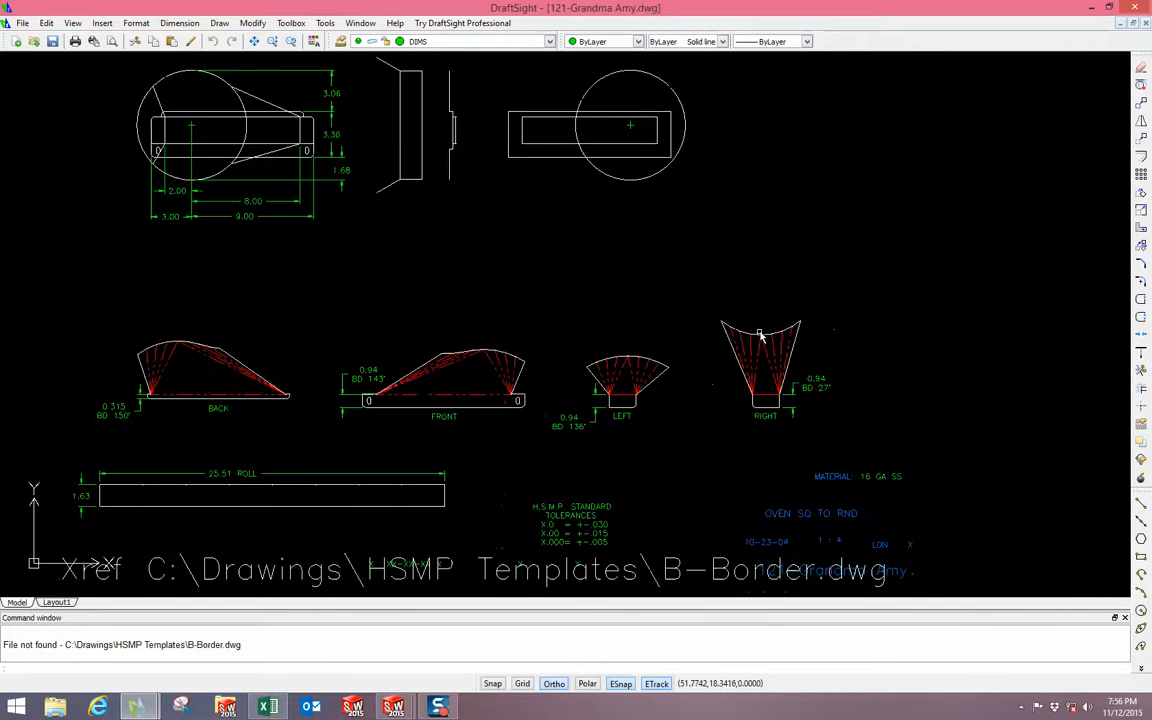
{"action": "scroll", "coordinate": [760, 336], "scroll_direction": "down", "scroll_amount": 1}
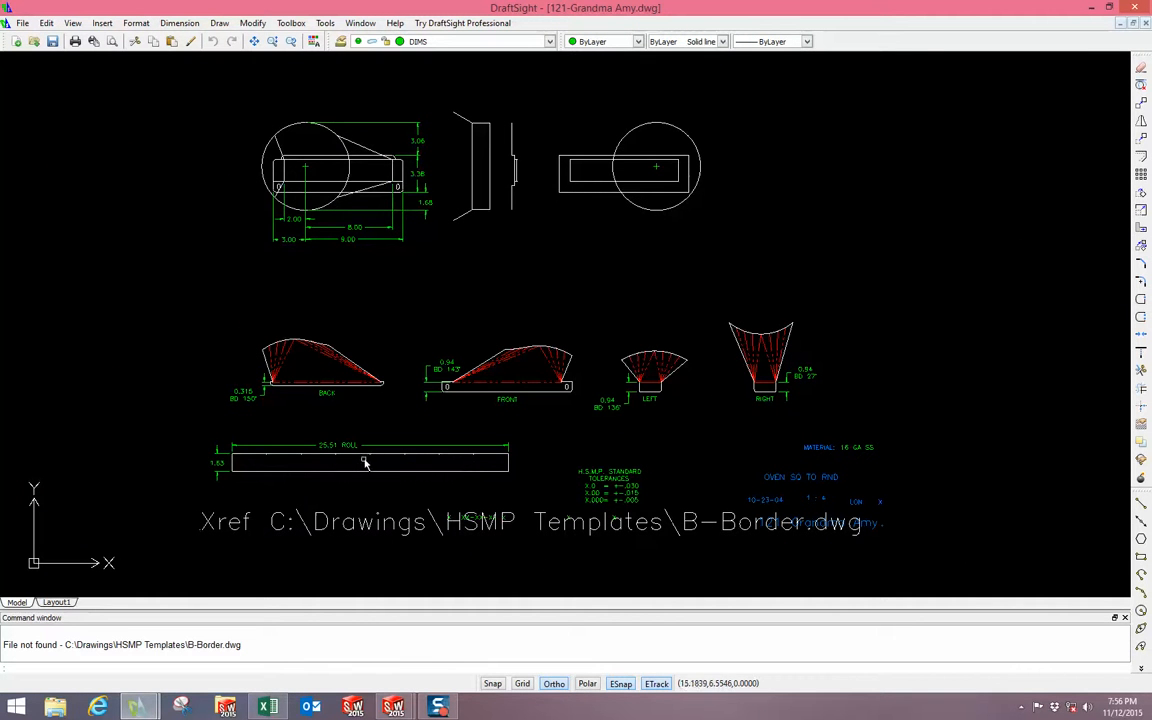
{"action": "scroll", "coordinate": [476, 462], "scroll_direction": "up", "scroll_amount": 8}
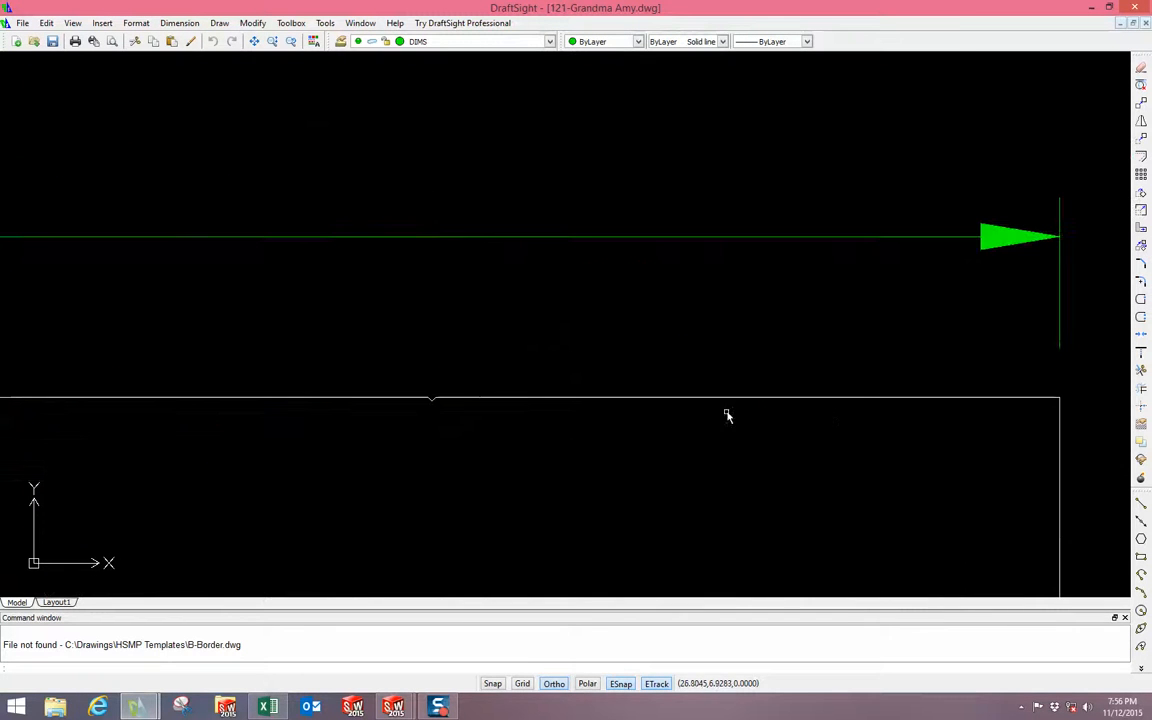
- Examine the roll strip's end, then the dimensioned transition view where the circle meets the rectangular flange, and the whole drawing
{"action": "scroll", "coordinate": [445, 405], "scroll_direction": "down", "scroll_amount": 6}
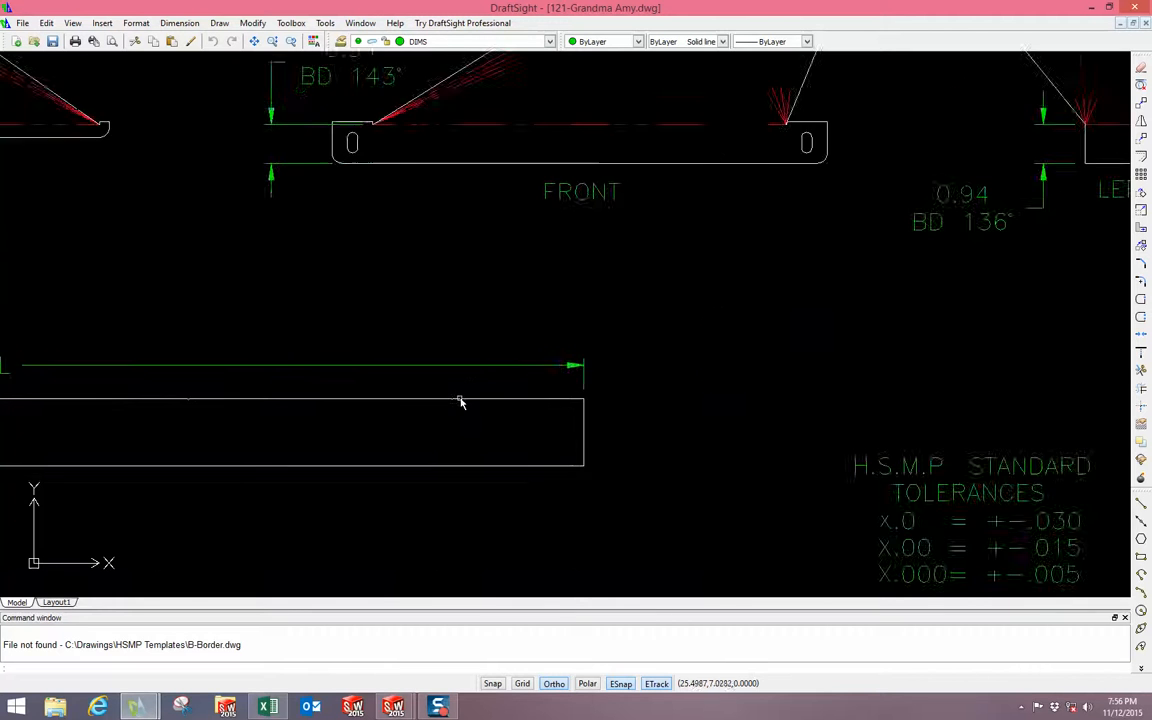
{"action": "scroll", "coordinate": [412, 340], "scroll_direction": "down", "scroll_amount": 3}
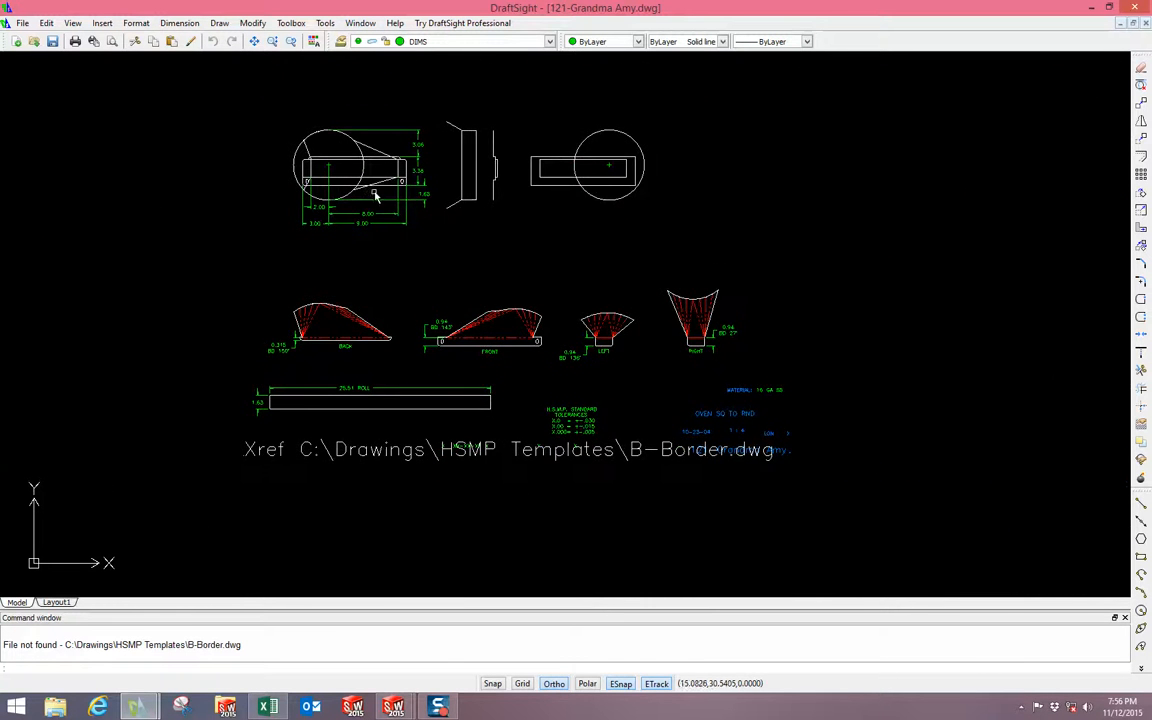
{"action": "scroll", "coordinate": [372, 196], "scroll_direction": "up", "scroll_amount": 3}
{"action": "scroll", "coordinate": [340, 200], "scroll_direction": "up", "scroll_amount": 2}
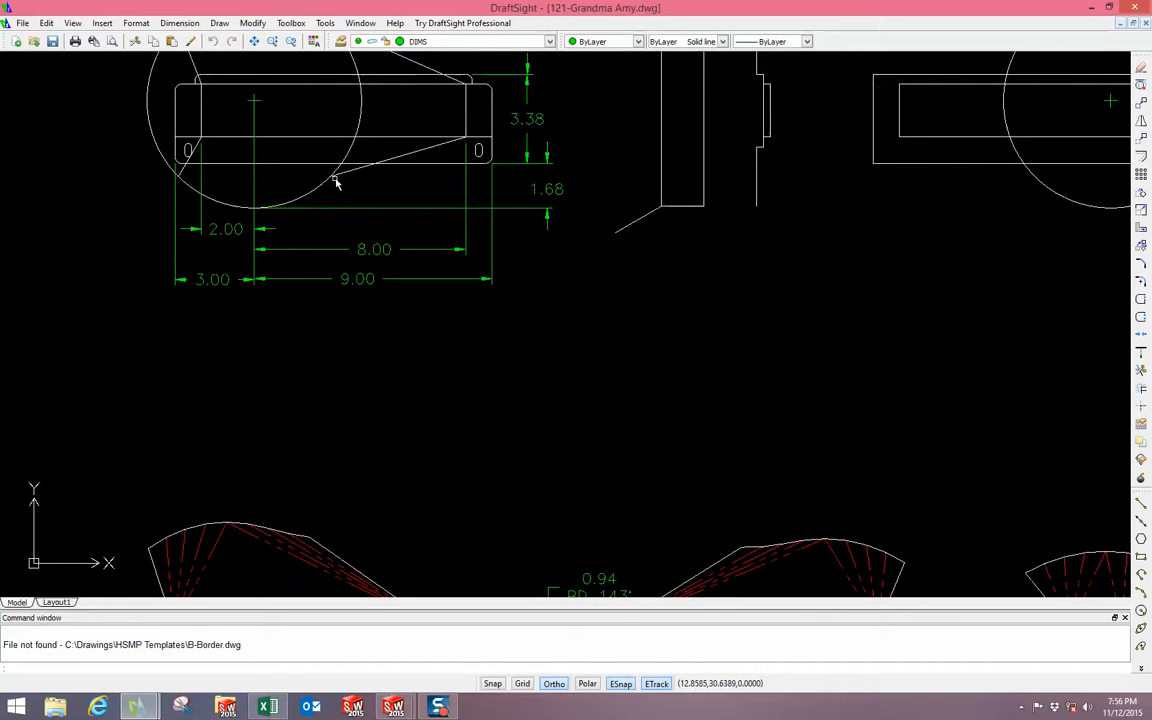
{"action": "scroll", "coordinate": [364, 120], "scroll_direction": "down", "scroll_amount": 4}
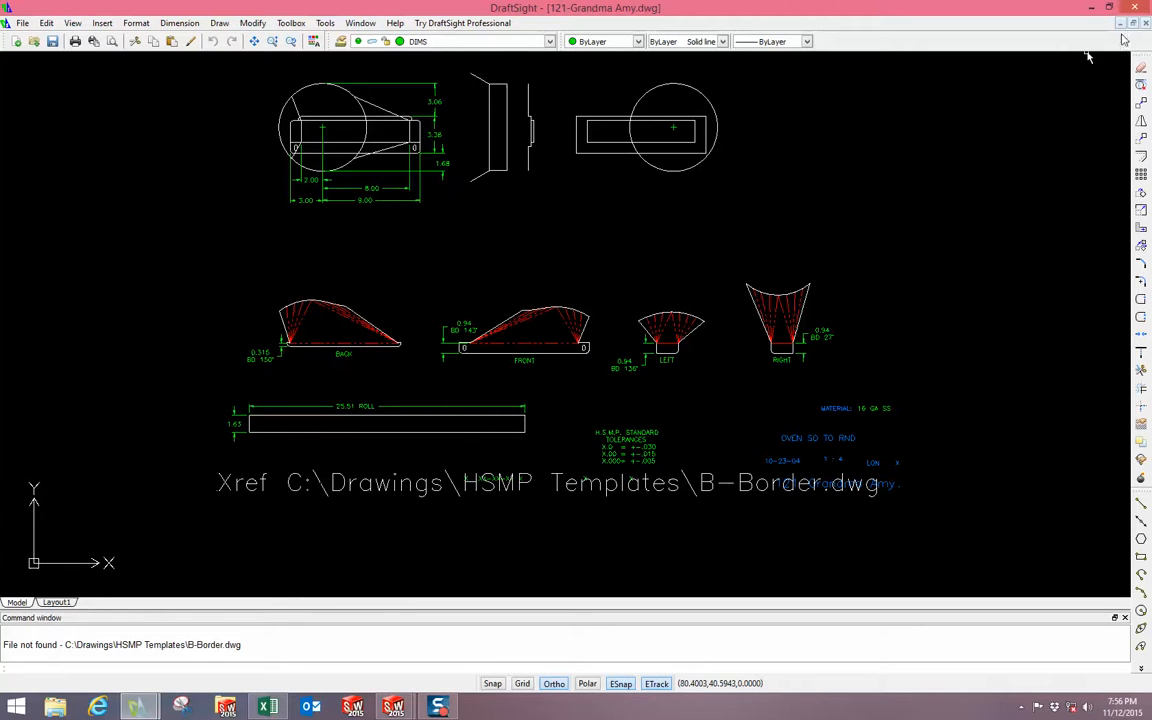
- Switch to the Sq to Rnd Sketch part in SolidWorks and examine the transition's flat panel, coloured corner segments and construction lines
{"action": "left_click", "coordinate": [398, 708]}
{"action": "left_click", "coordinate": [468, 630]}
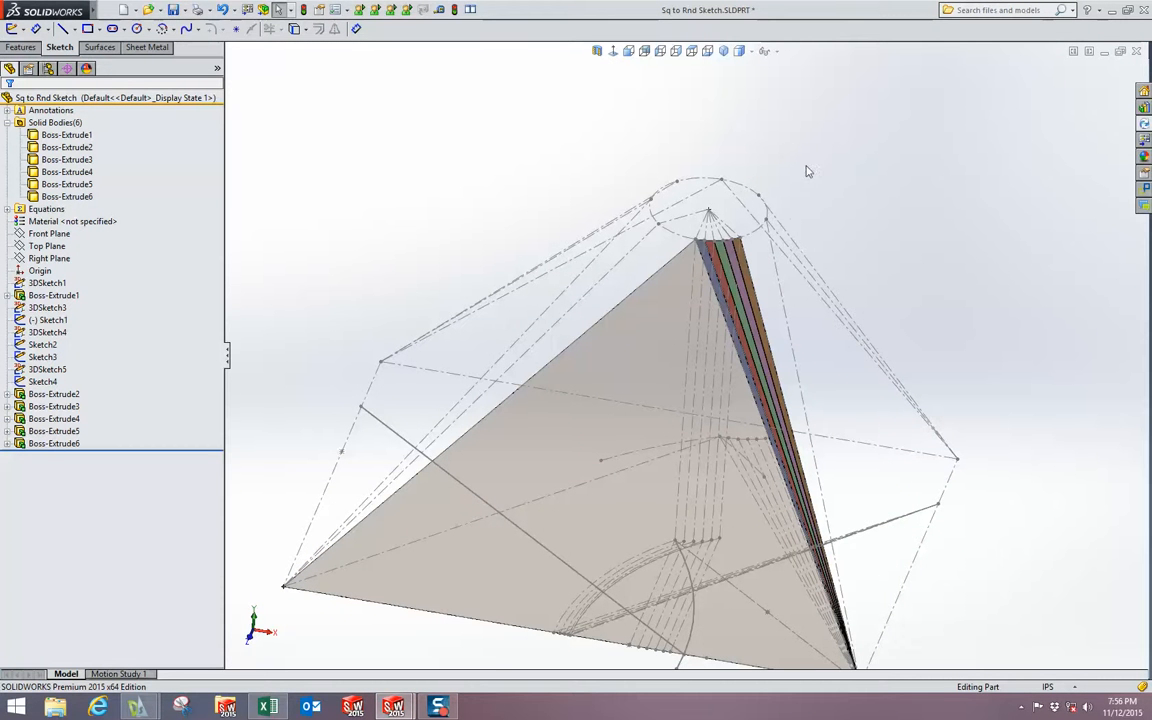
{"action": "mouse_move", "coordinate": [845, 212]}
{"action": "middle_mouse_down"}
{"action": "mouse_move", "coordinate": [836, 162]}
{"action": "mouse_move", "coordinate": [837, 189]}
{"action": "middle_mouse_up"}
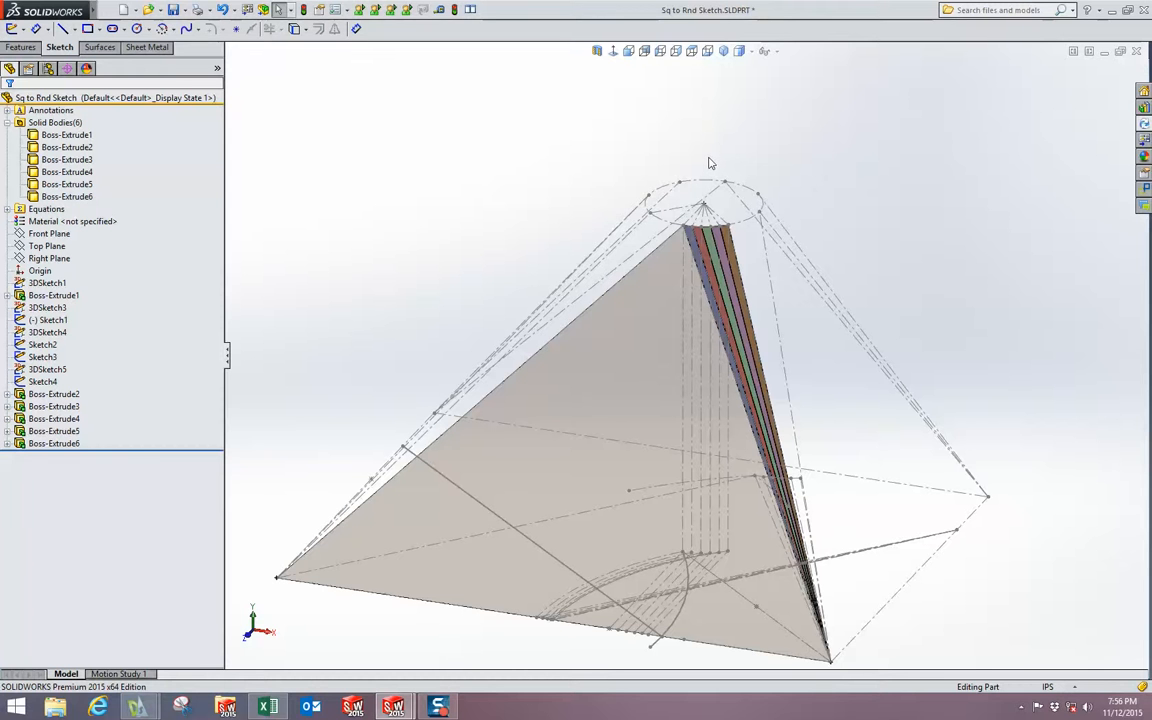
{"action": "middle_click_drag", "start_coordinate": [835, 181], "coordinate": [818, 208]}
{"action": "scroll", "coordinate": [812, 216], "scroll_direction": "up", "scroll_amount": 2}
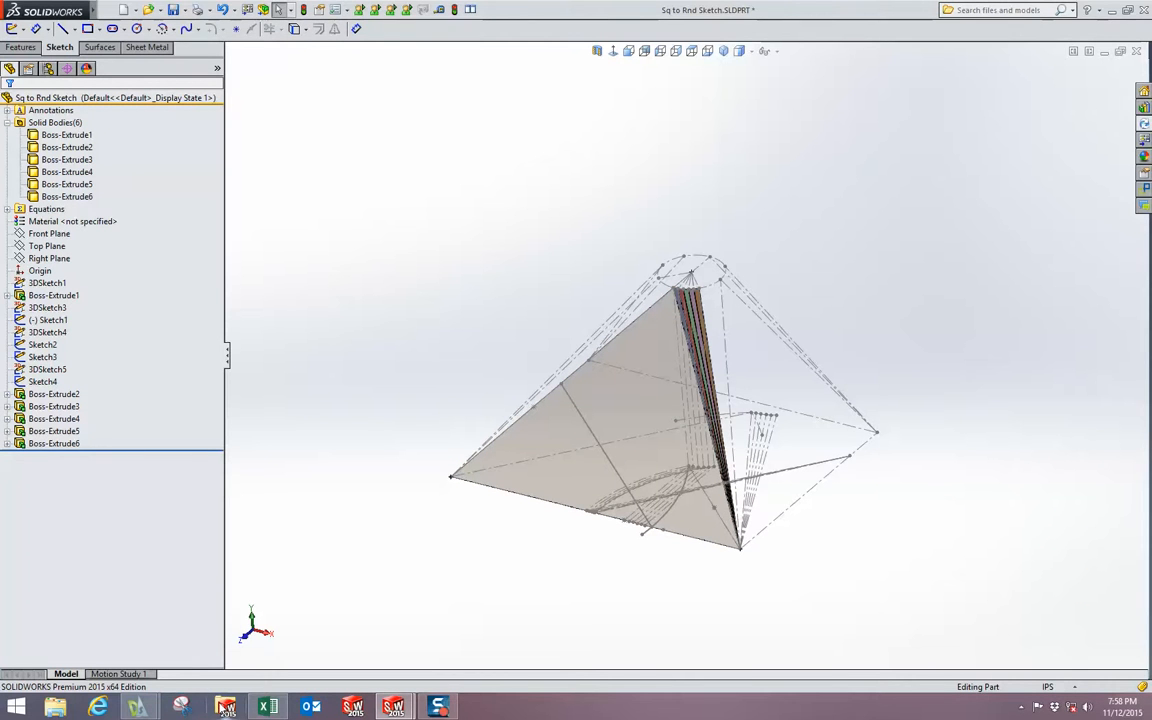
- Browse in File Explorer to the Sq to Rnd Design folder, inside Square to Rounds in the desktop's Sheet Metal Presentation folder
{"action": "left_click", "coordinate": [57, 708]}
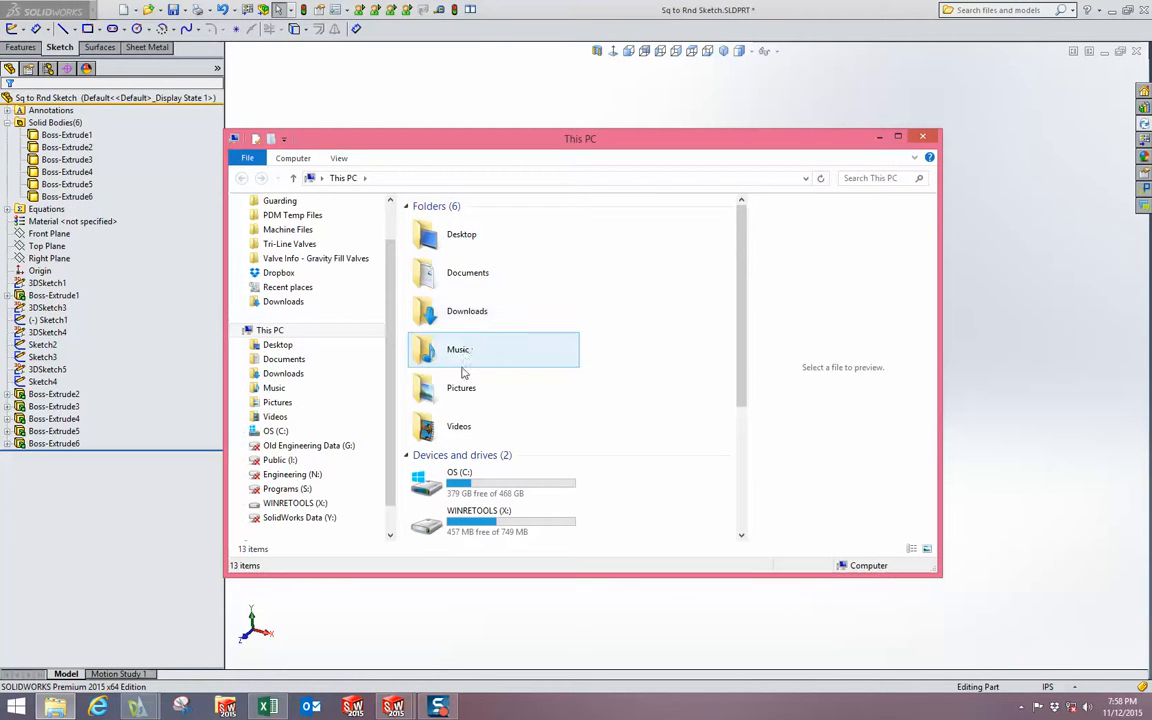
{"action": "left_click", "coordinate": [284, 432]}
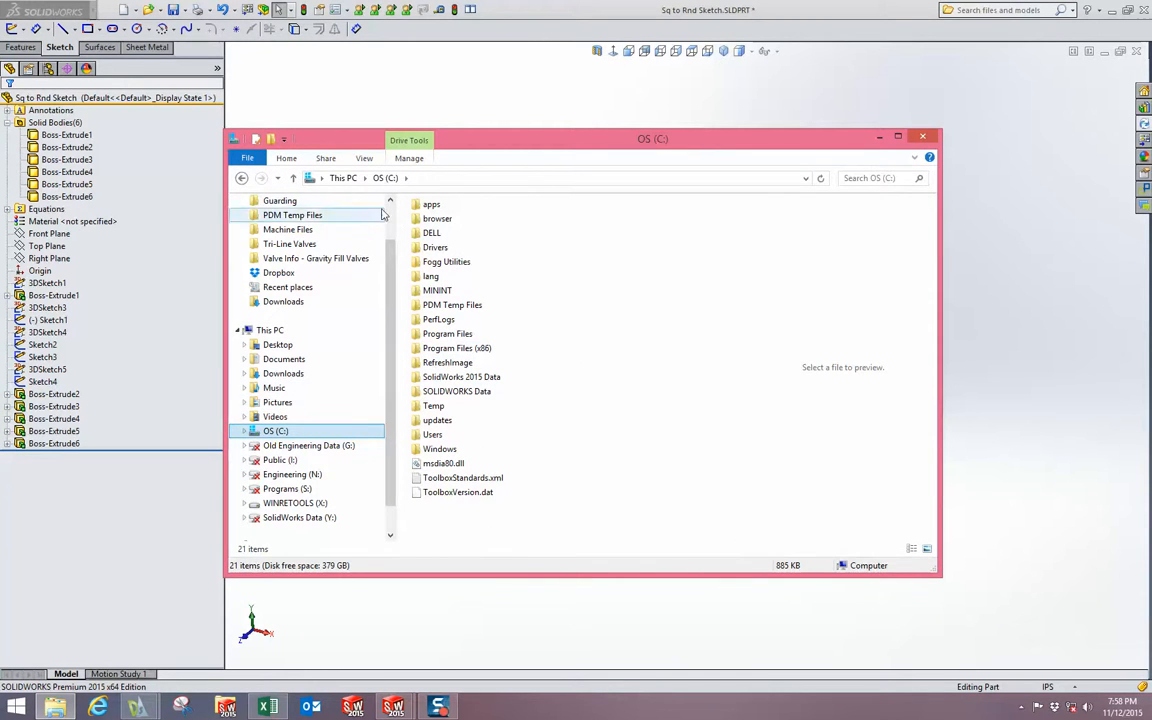
{"action": "scroll", "coordinate": [392, 220], "scroll_direction": "up", "scroll_amount": 2}
{"action": "left_click", "coordinate": [284, 222]}
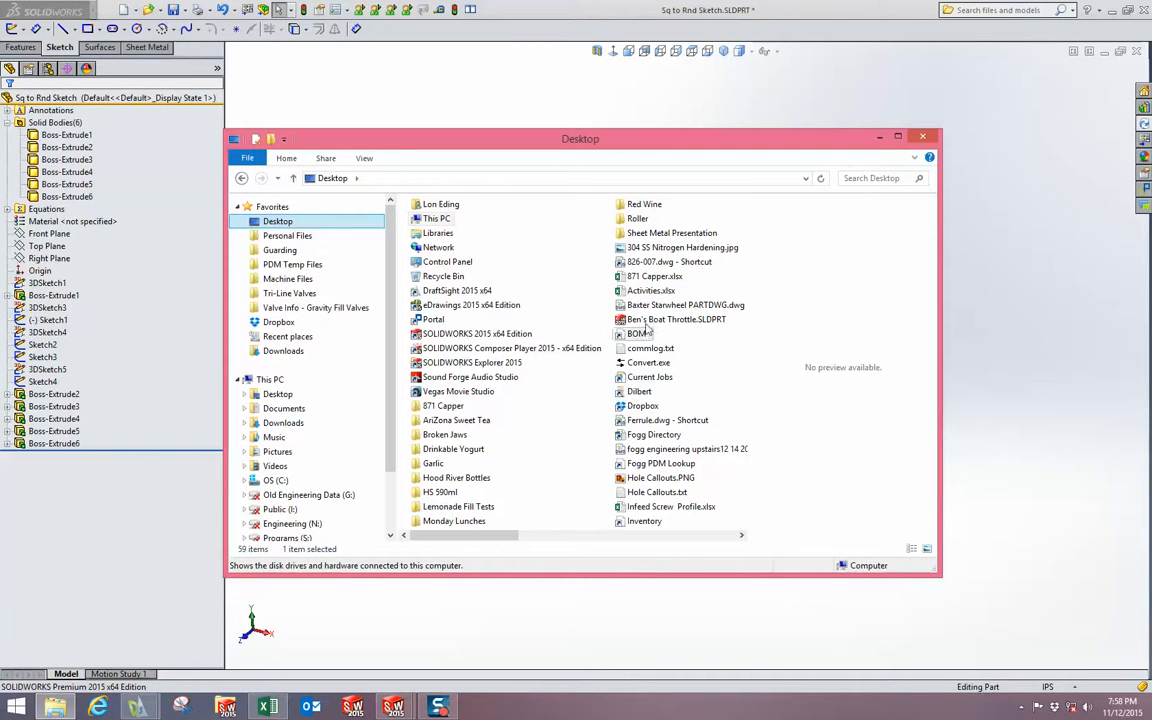
{"action": "left_click", "coordinate": [658, 237]}
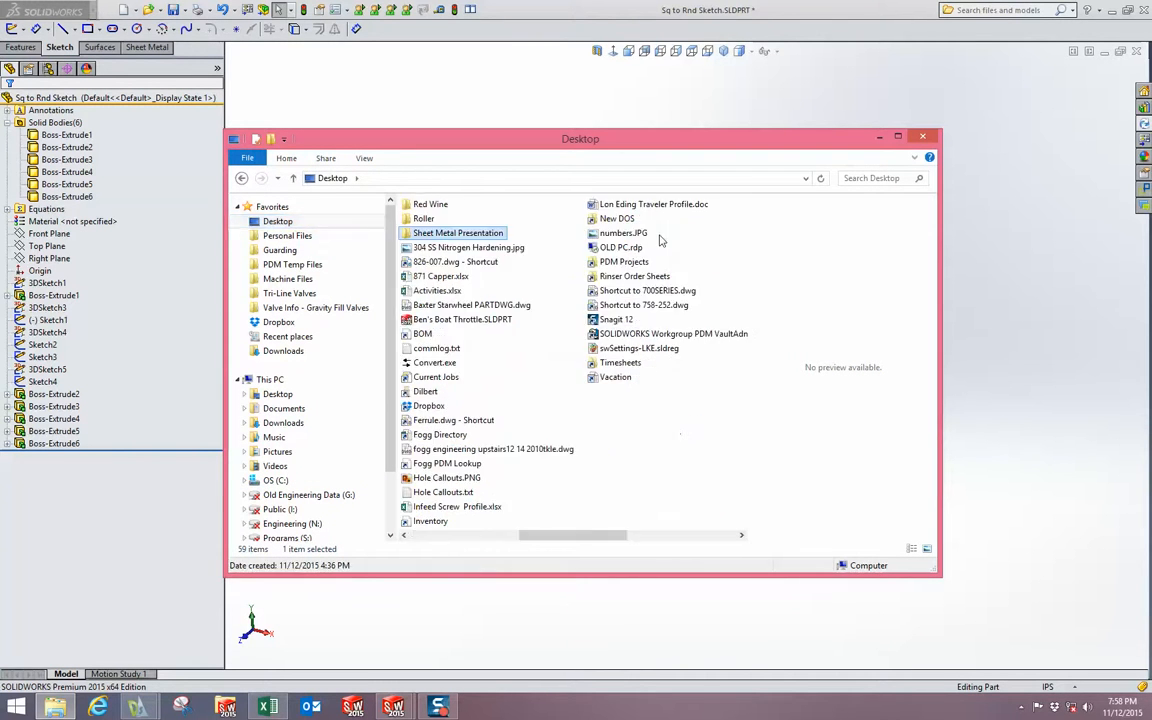
{"action": "double_click", "coordinate": [443, 234]}
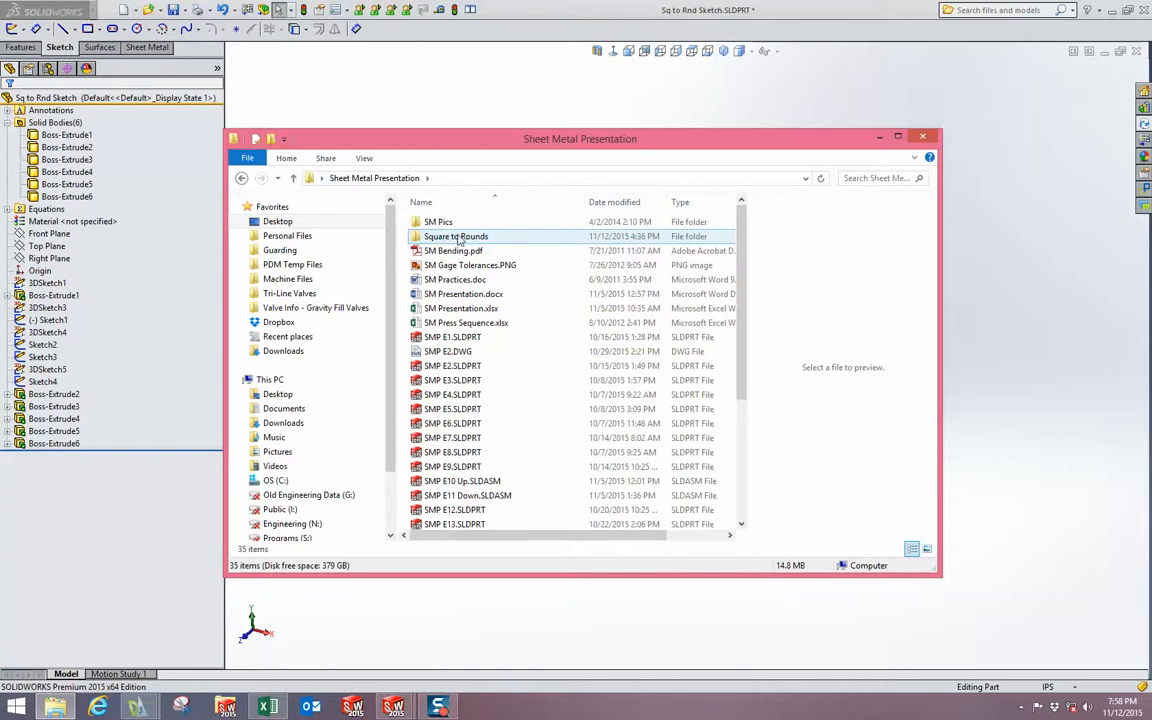
{"action": "double_click", "coordinate": [458, 234]}
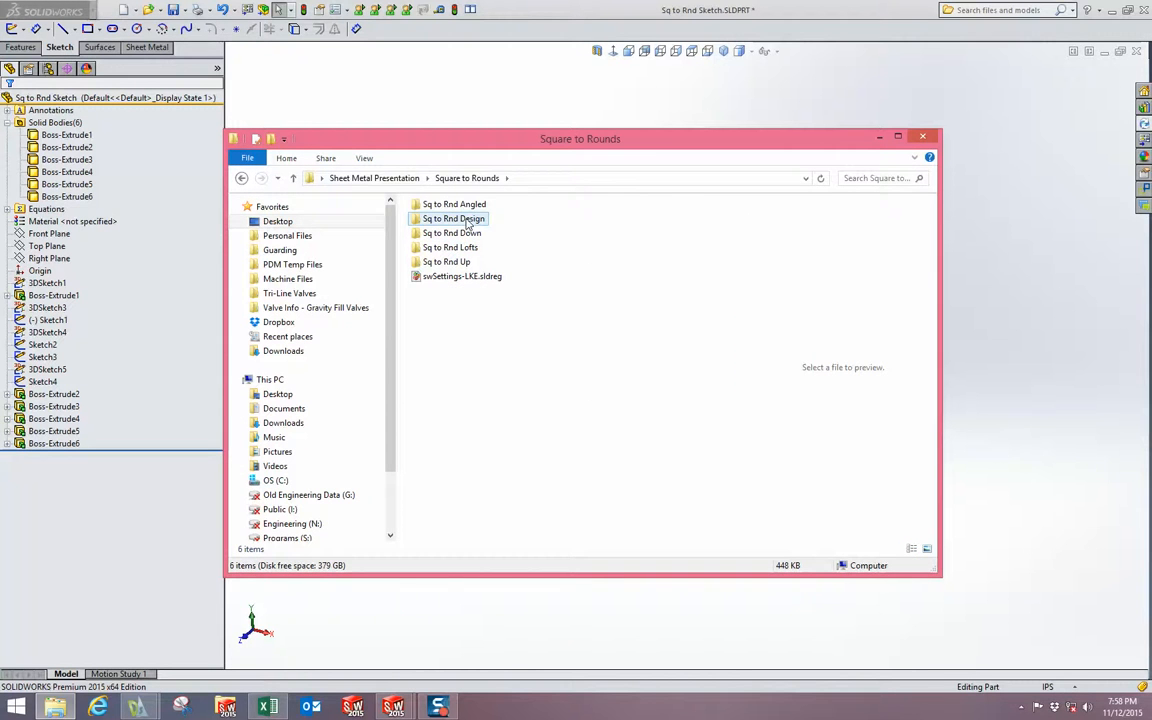
{"action": "left_click", "coordinate": [464, 220]}
{"action": "double_click", "coordinate": [466, 220]}
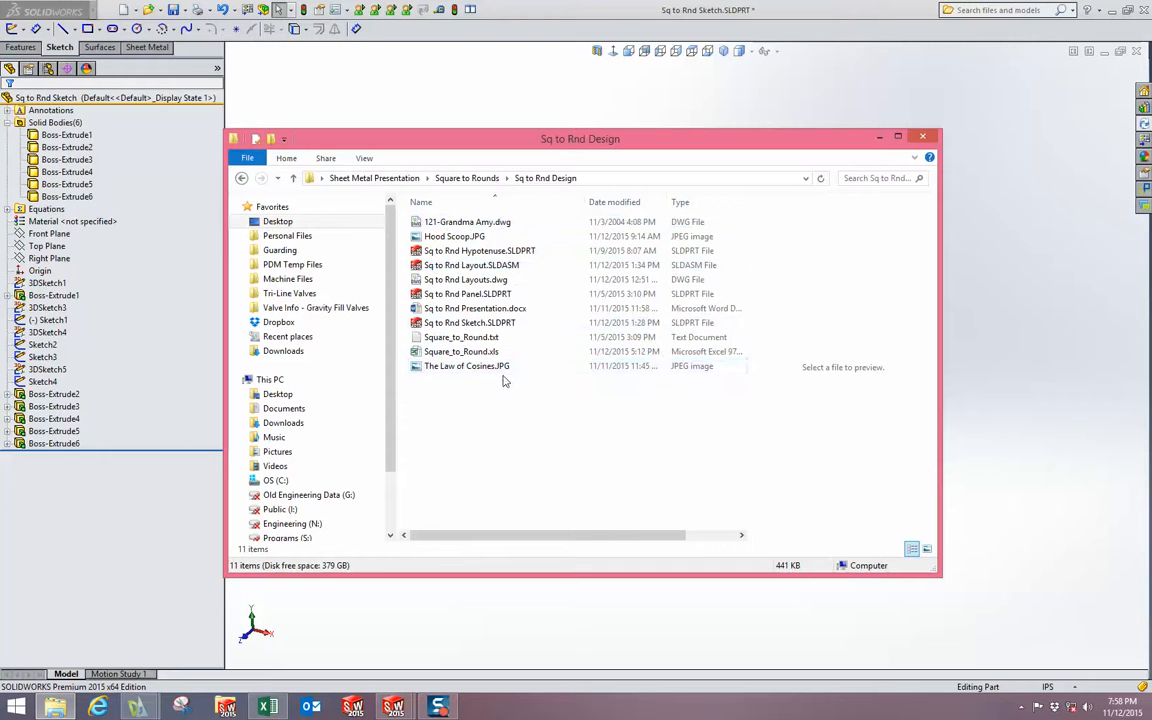
- View the picture Hood Scoop.JPG, moving its window clear, and close the picture and the folder window
{"action": "left_click", "coordinate": [464, 237]}
{"action": "double_click", "coordinate": [464, 237]}
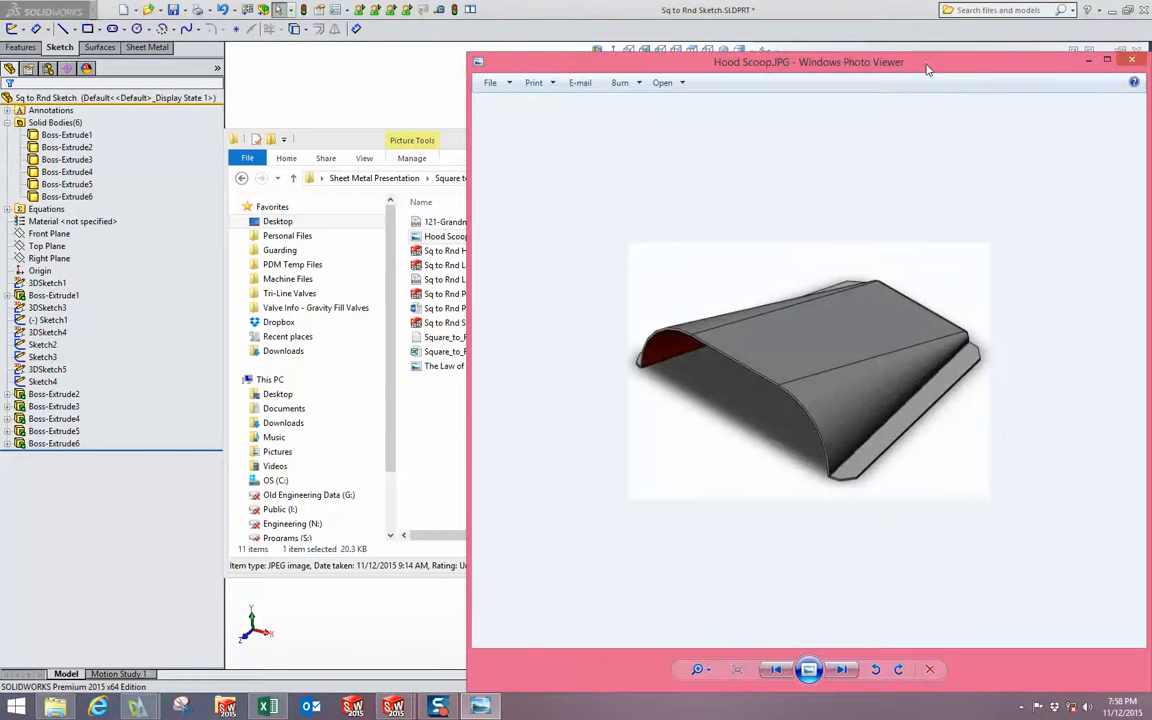
{"action": "left_click_drag", "start_coordinate": [836, 62], "coordinate": [613, 10]}
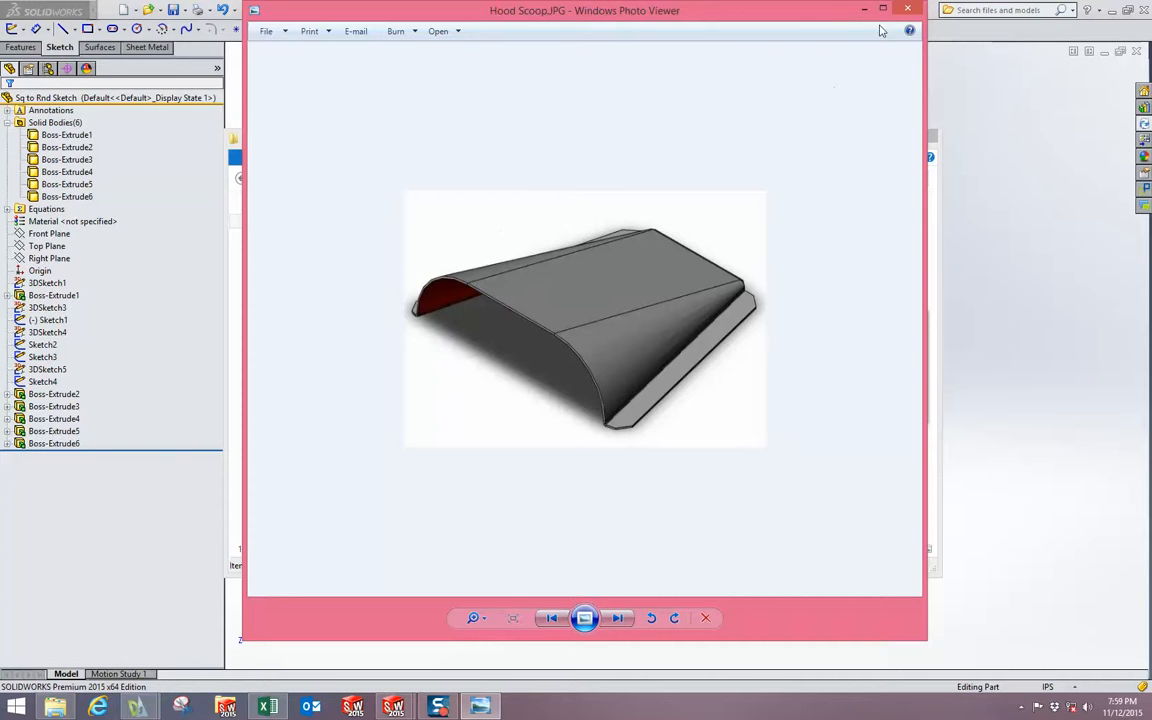
{"action": "left_click", "coordinate": [907, 12]}
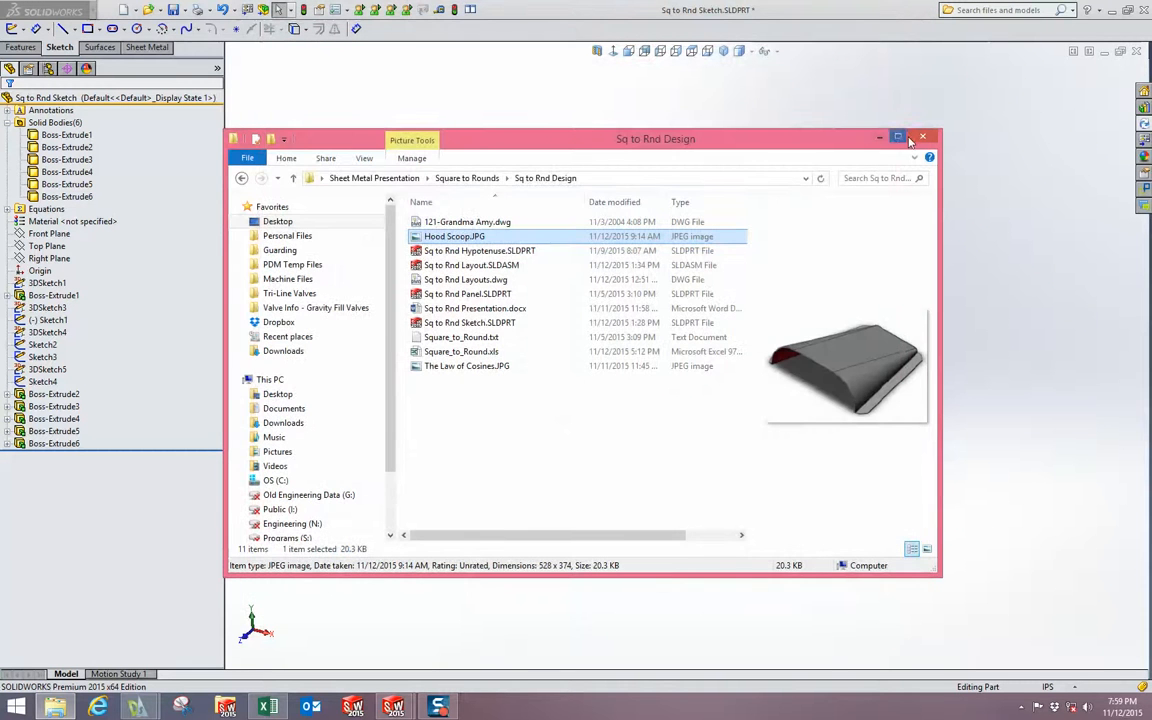
{"action": "left_click", "coordinate": [913, 145]}
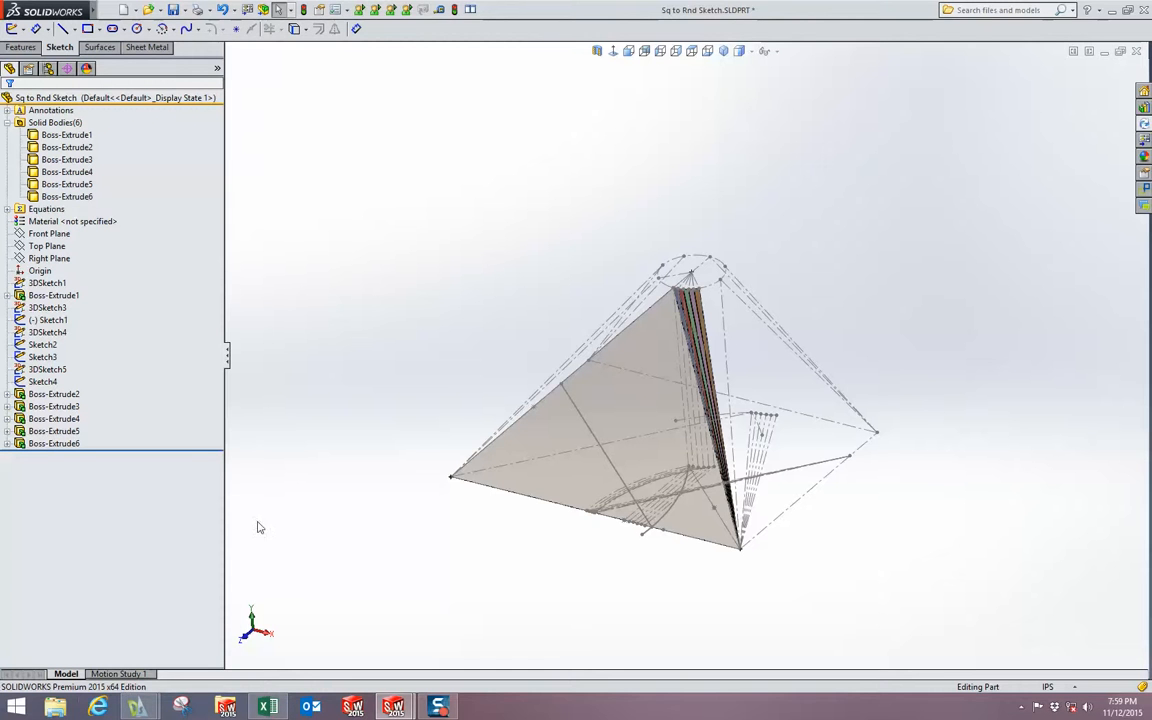
- Open the assembly Sq to Rnd Up.SLDASM from the Sq to Rnd Up folder inside Square to Rounds
{"action": "left_click", "coordinate": [55, 707]}
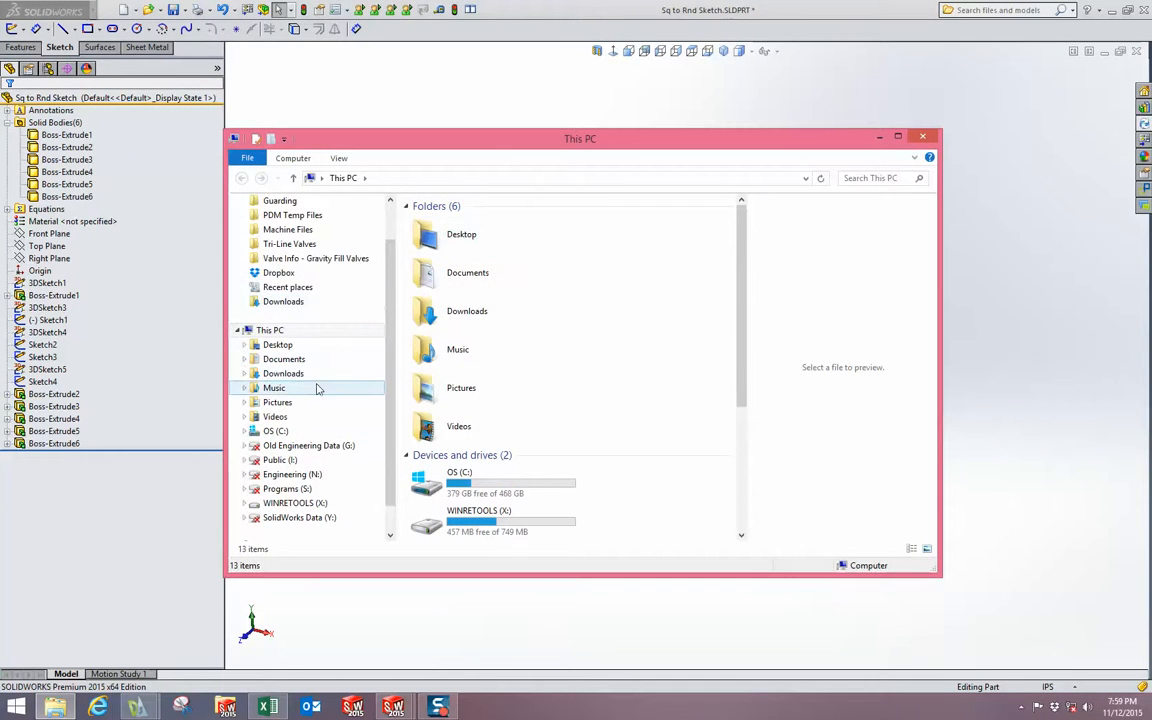
{"action": "left_click", "coordinate": [277, 344]}
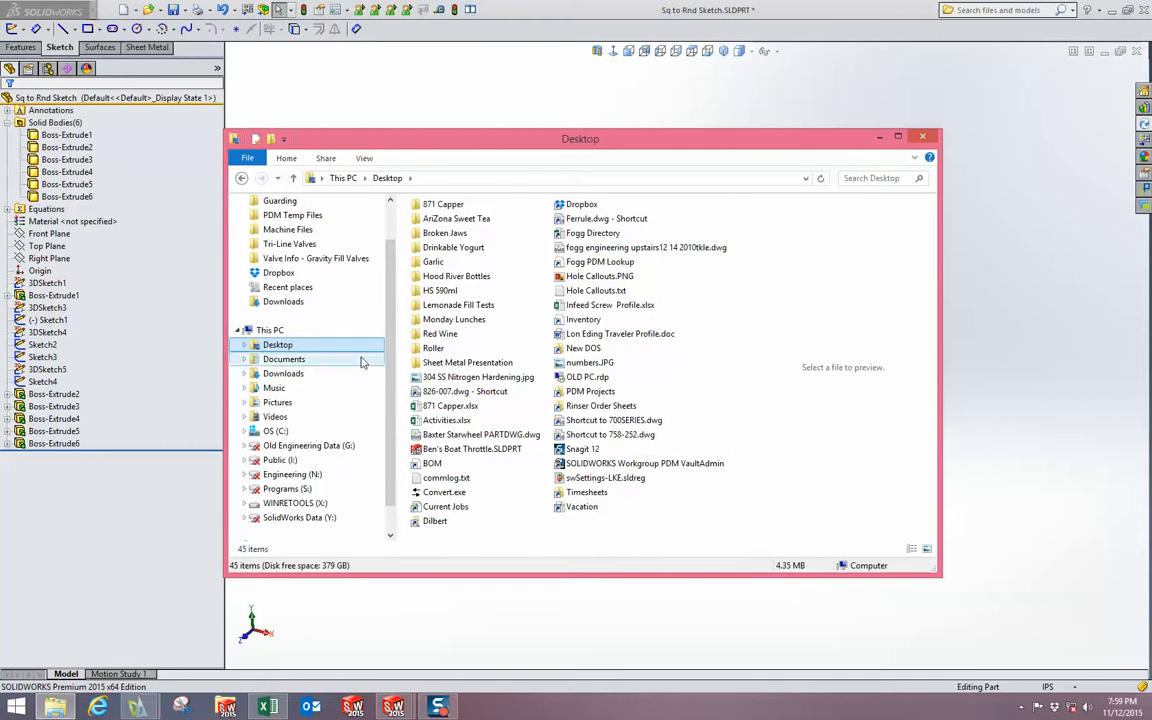
{"action": "double_click", "coordinate": [464, 363]}
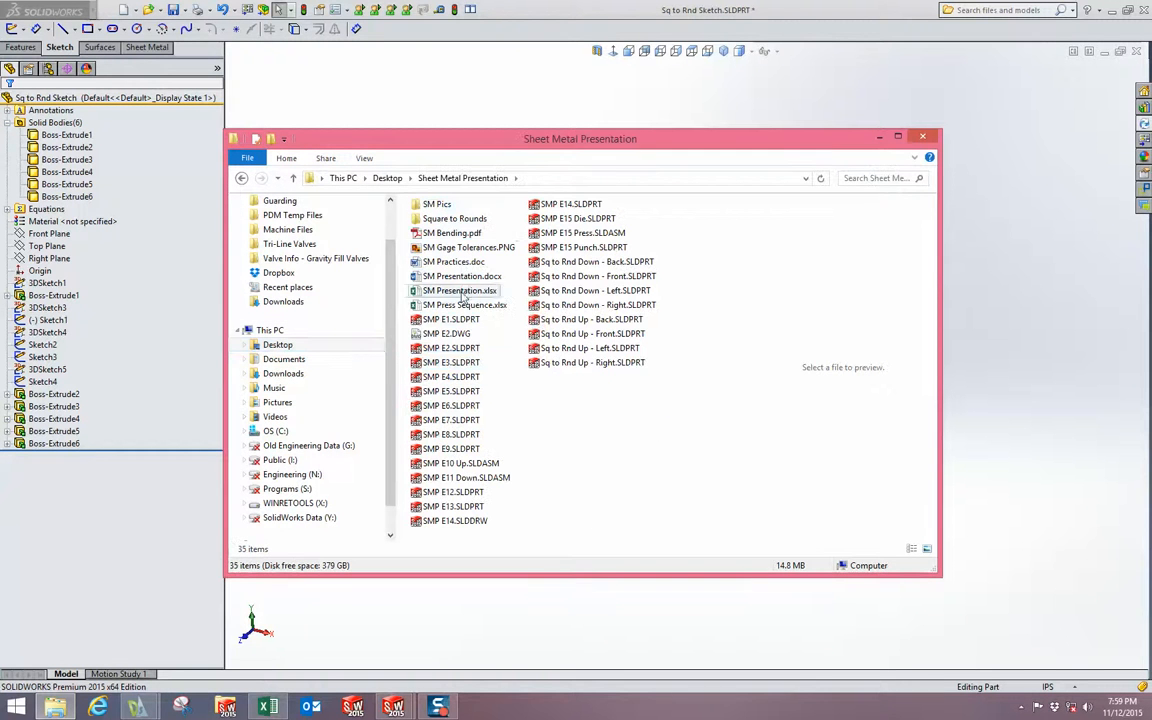
{"action": "double_click", "coordinate": [440, 218]}
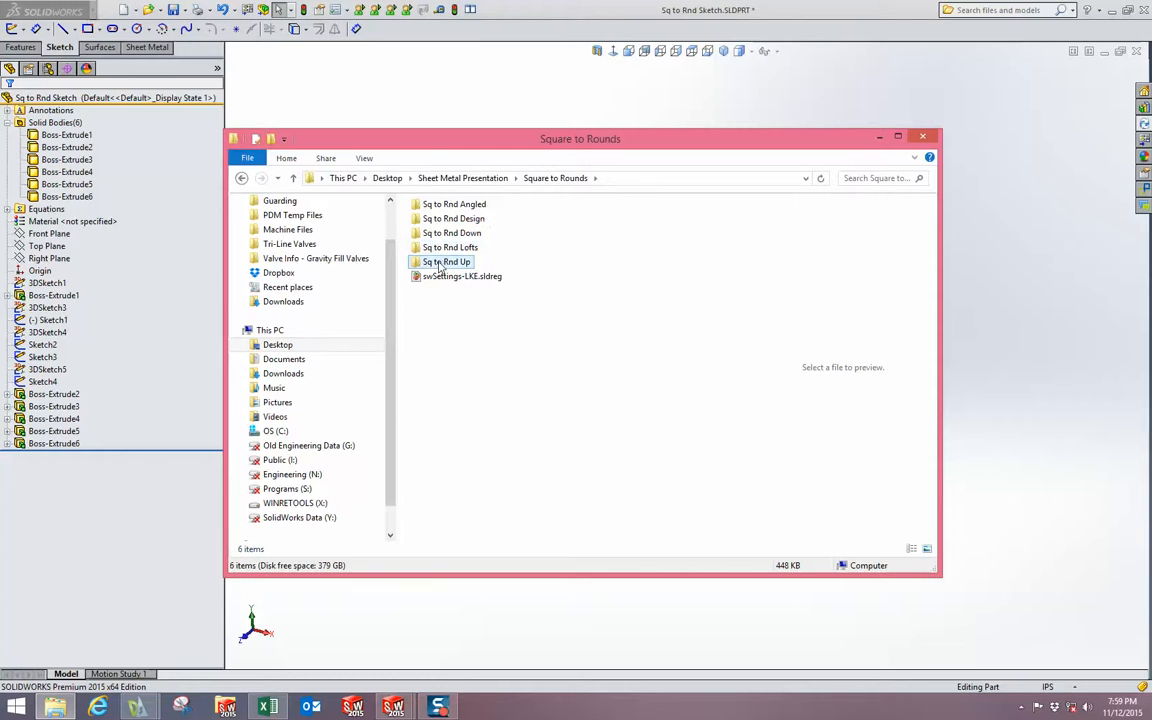
{"action": "double_click", "coordinate": [446, 261]}
{"action": "double_click", "coordinate": [455, 263]}
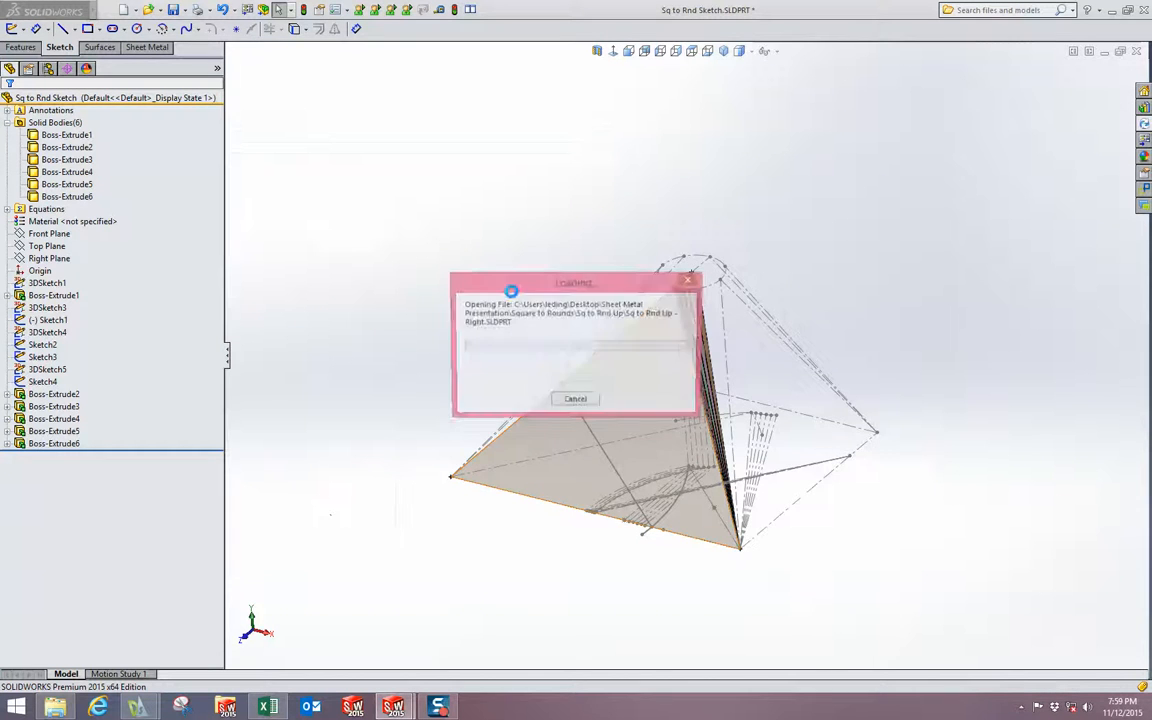
- Examine the Sq to Rnd Up assembly's panels, corner bends and surrounding flange from the top and from several angled views
{"action": "scroll", "coordinate": [580, 445], "scroll_direction": "up", "scroll_amount": 4}
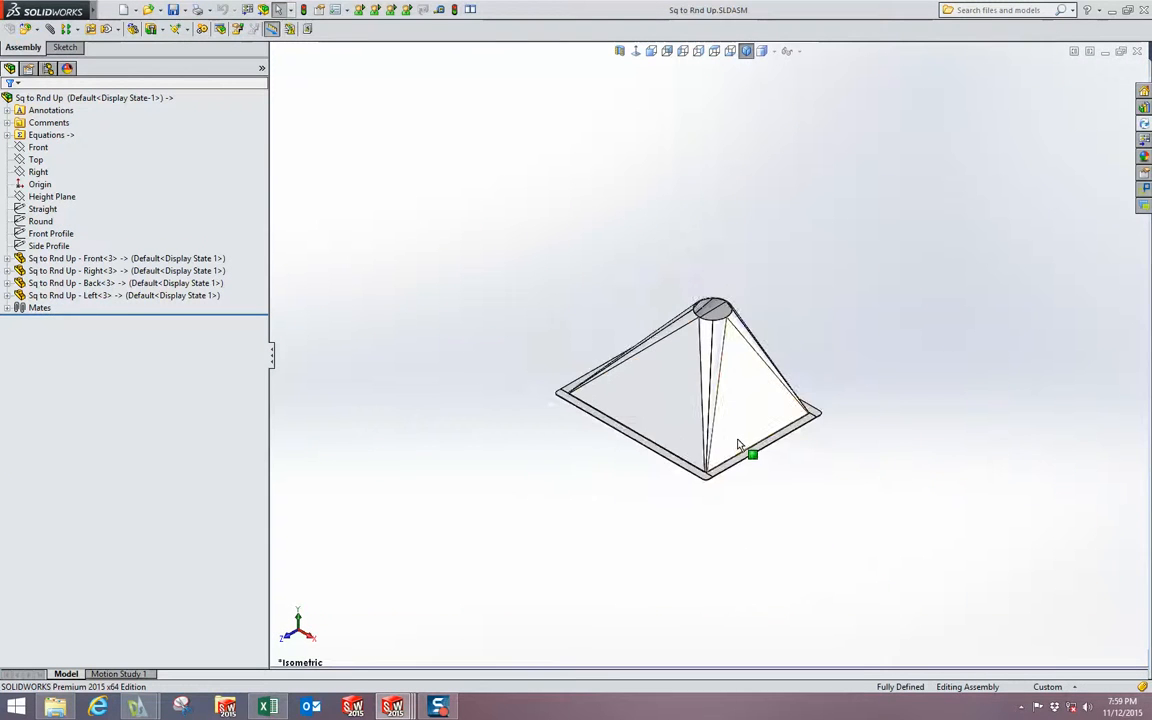
{"action": "scroll", "coordinate": [725, 455], "scroll_direction": "down", "scroll_amount": 3}
{"action": "middle_click_drag", "start_coordinate": [748, 318], "coordinate": [761, 265]}
{"action": "scroll", "coordinate": [750, 335], "scroll_direction": "down", "scroll_amount": 2}
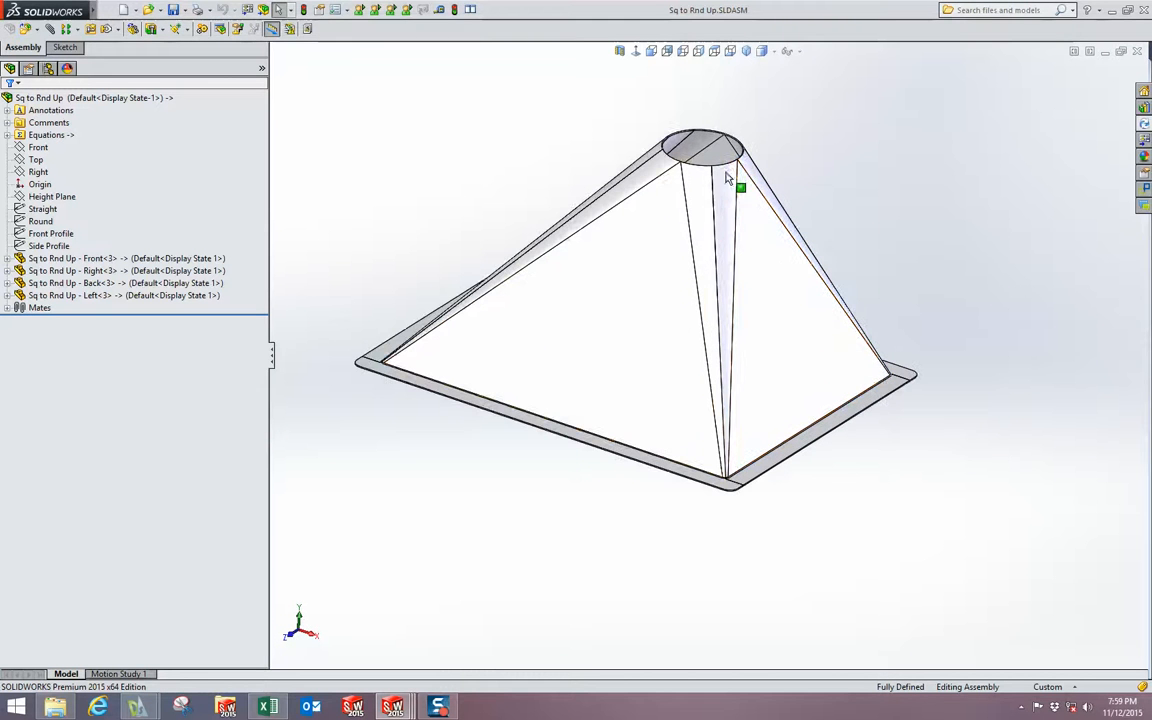
{"action": "left_click", "coordinate": [714, 52]}
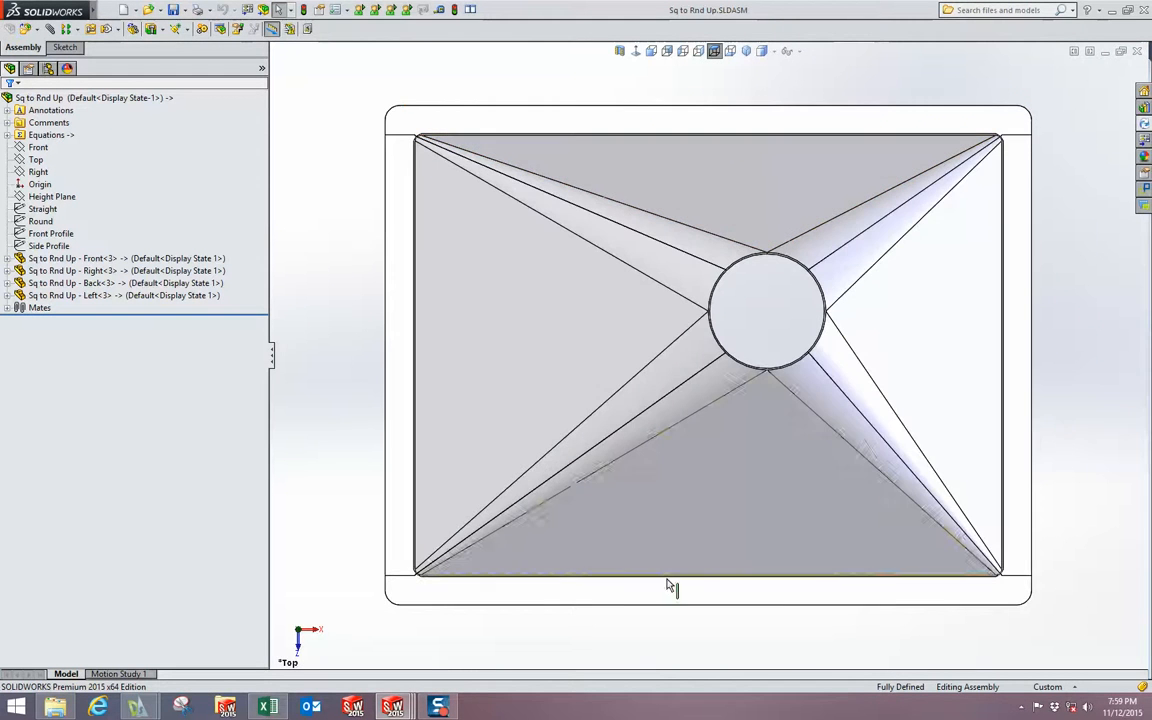
{"action": "middle_click_drag", "start_coordinate": [656, 609], "coordinate": [694, 368]}
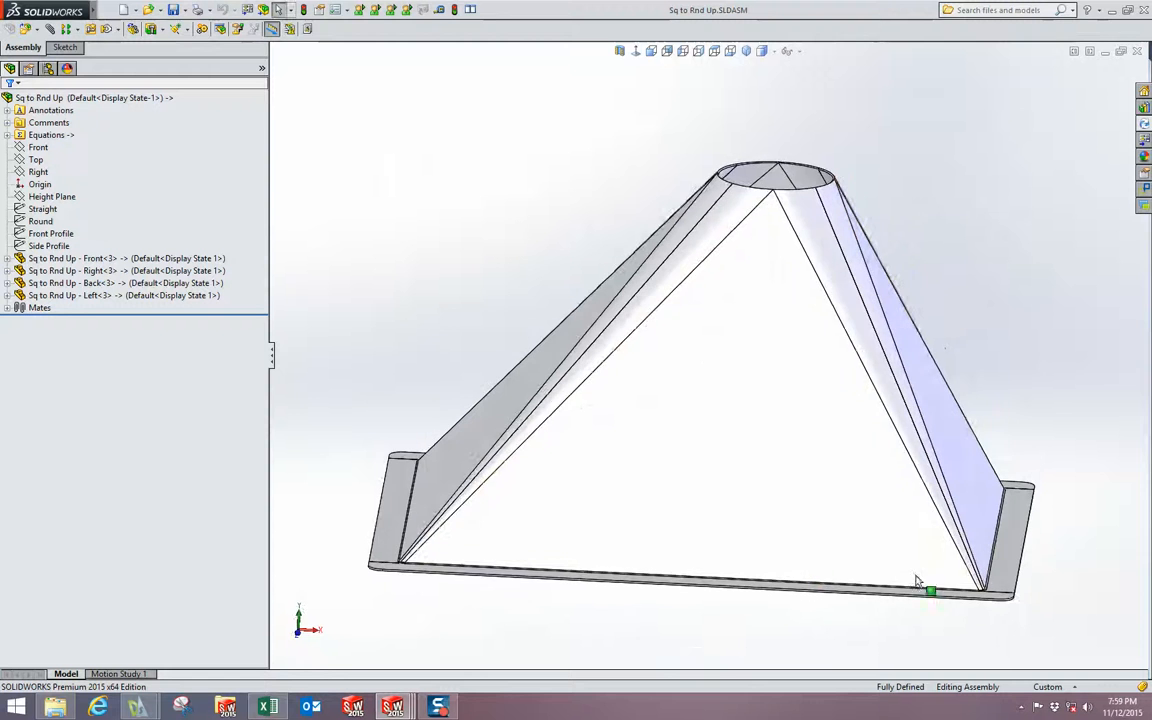
{"action": "middle_click_drag", "start_coordinate": [990, 557], "coordinate": [985, 581]}
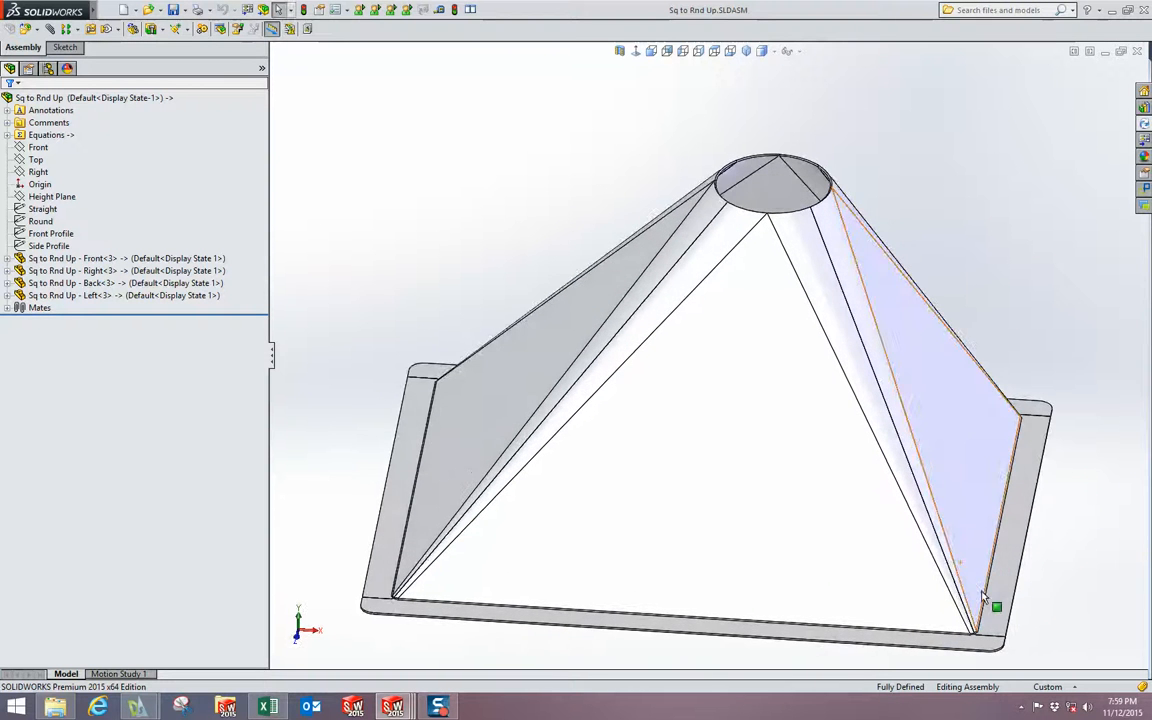
{"action": "key", "text": "f"}
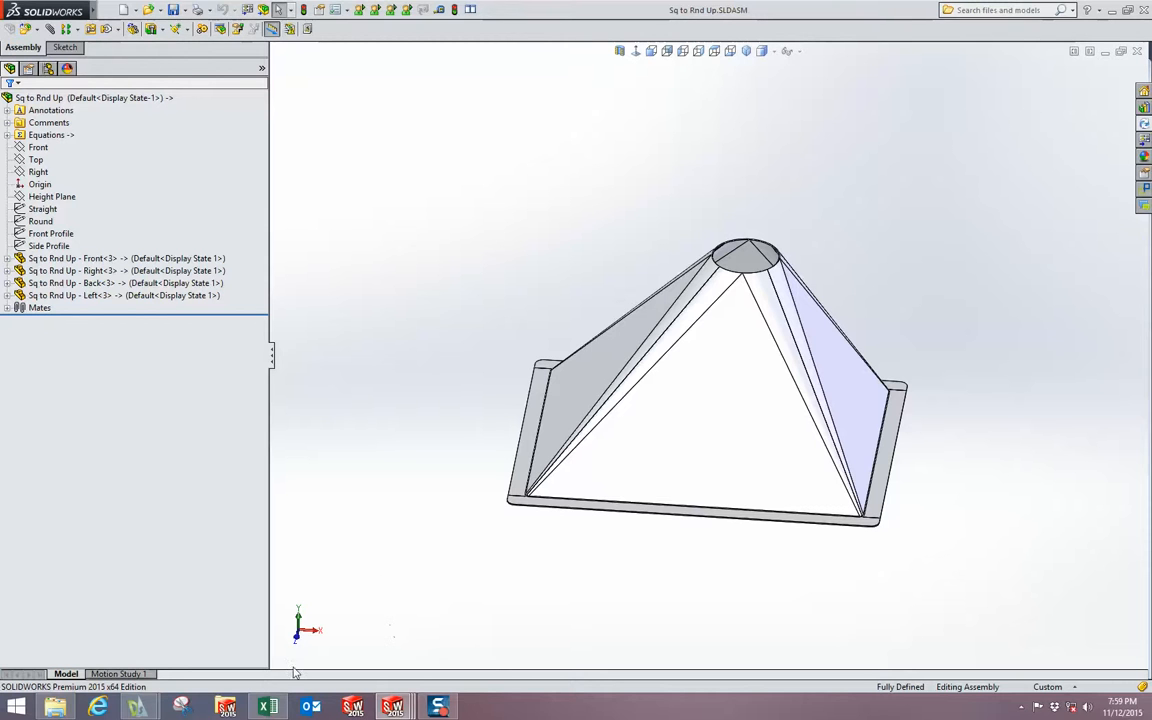
- Open the assembly Sq to Rnd Down.SLDASM from the Sq to Rnd Down folder
{"action": "left_click", "coordinate": [55, 707]}
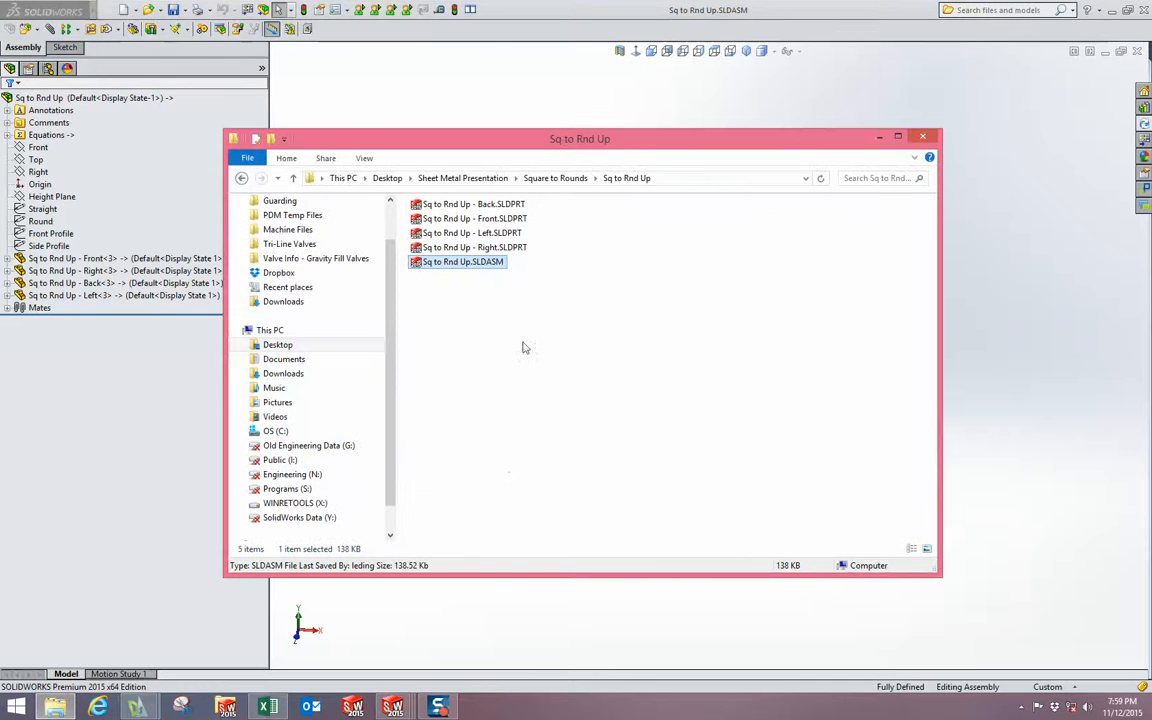
{"action": "left_click", "coordinate": [552, 178]}
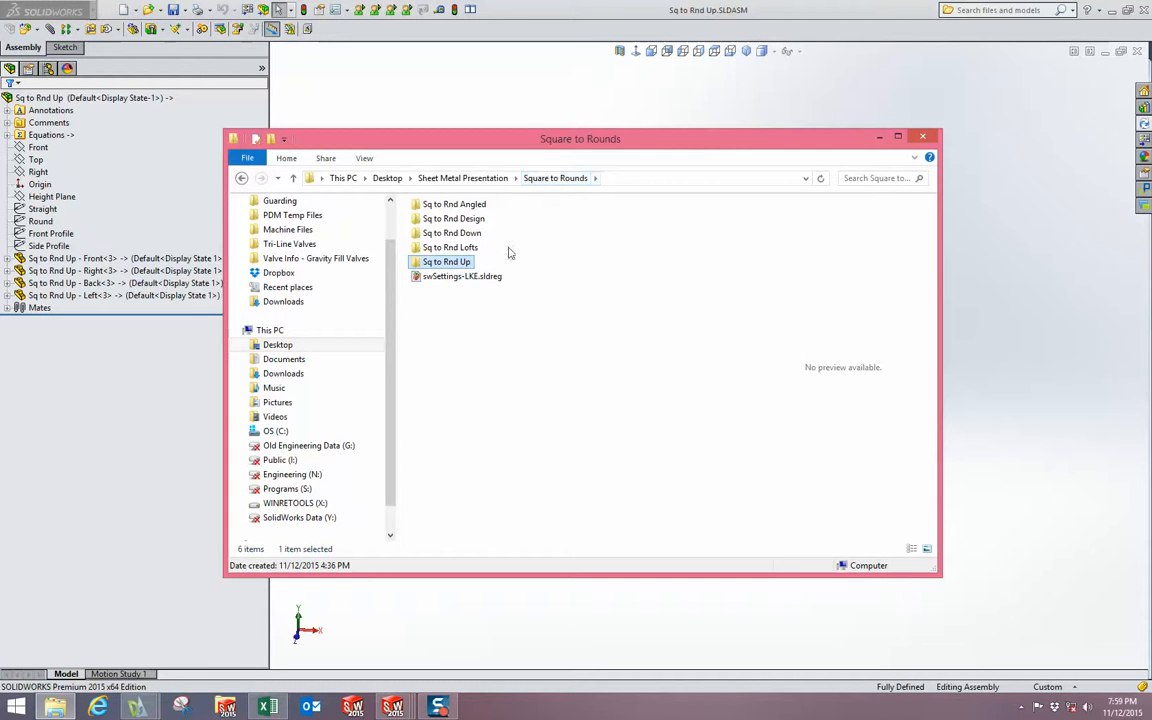
{"action": "double_click", "coordinate": [479, 234]}
{"action": "double_click", "coordinate": [470, 262]}
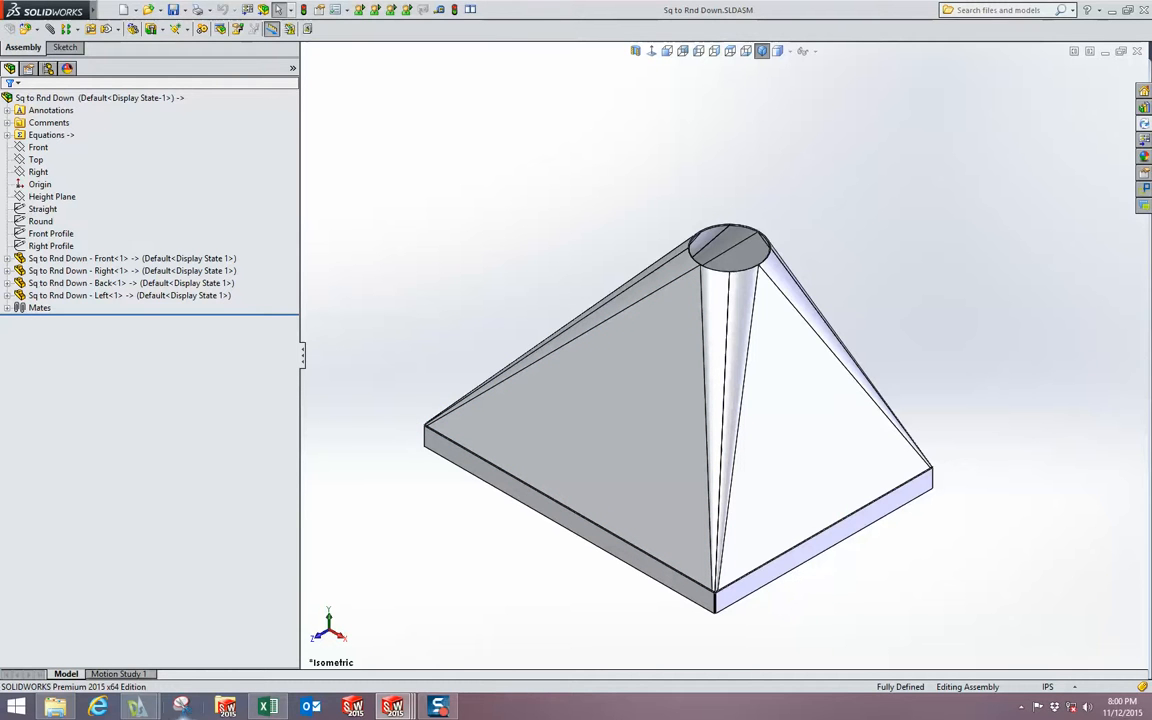
- Open the assembly Sq to Rnd Angled.SLDASM from the Sq to Rnd Angled folder
{"action": "left_click", "coordinate": [66, 707]}
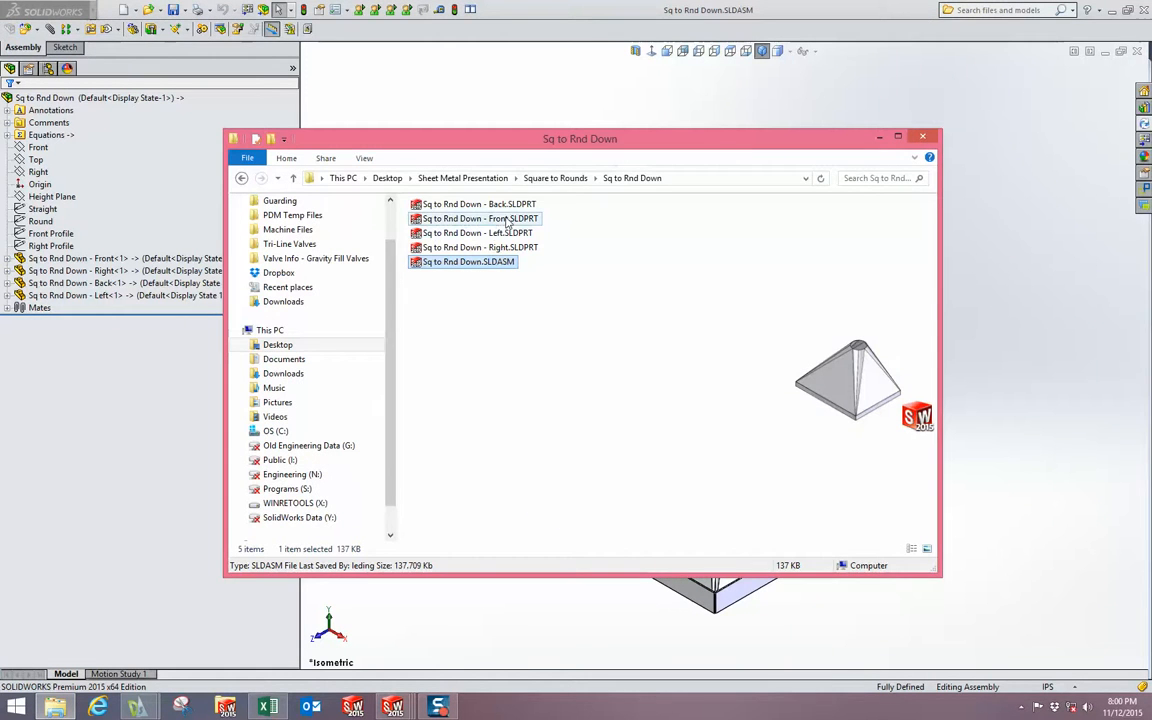
{"action": "left_click", "coordinate": [550, 179]}
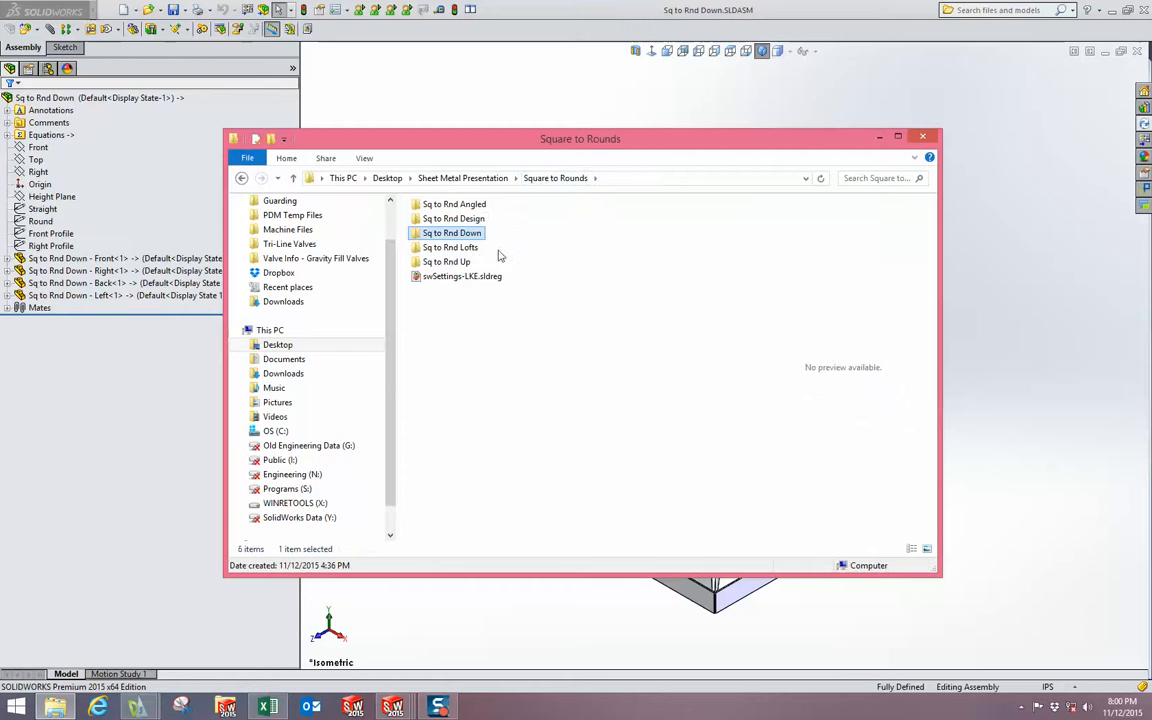
{"action": "double_click", "coordinate": [454, 204]}
{"action": "left_click_drag", "start_coordinate": [450, 260], "coordinate": [700, 380]}
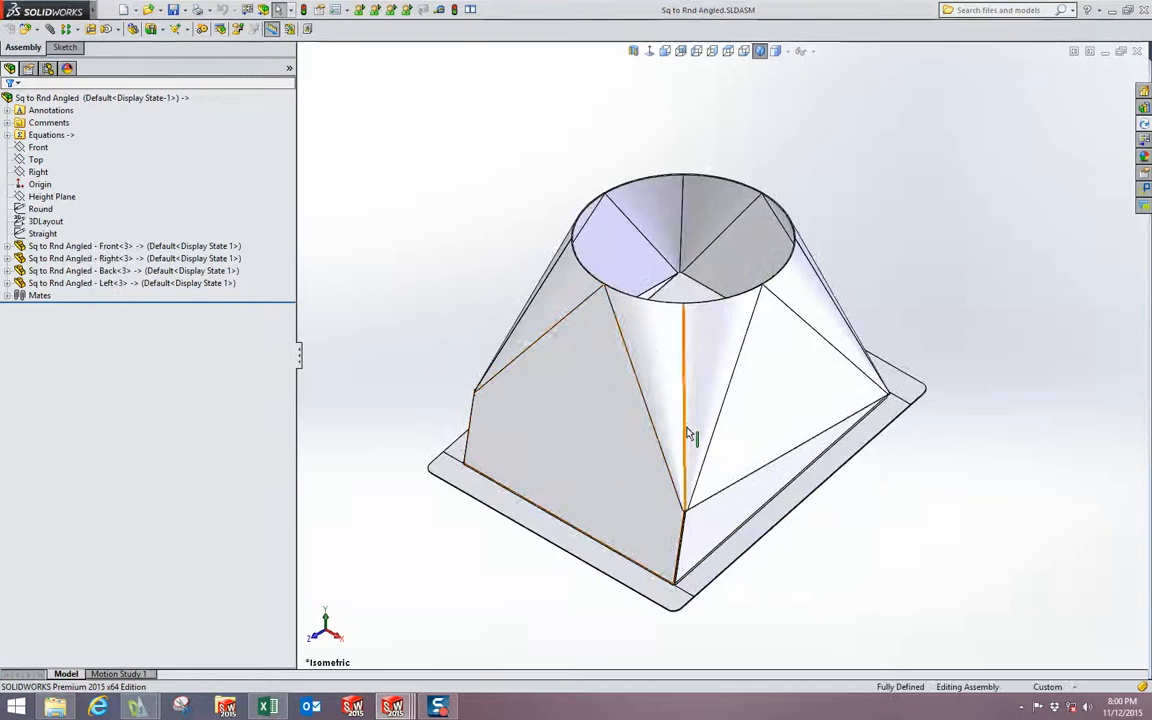
- Select the Height Plane and examine its offset at the round opening from a near-horizontal side view
{"action": "scroll", "coordinate": [689, 368], "scroll_direction": "up", "scroll_amount": 3}
{"action": "middle_click_drag", "start_coordinate": [689, 368], "coordinate": [760, 362]}
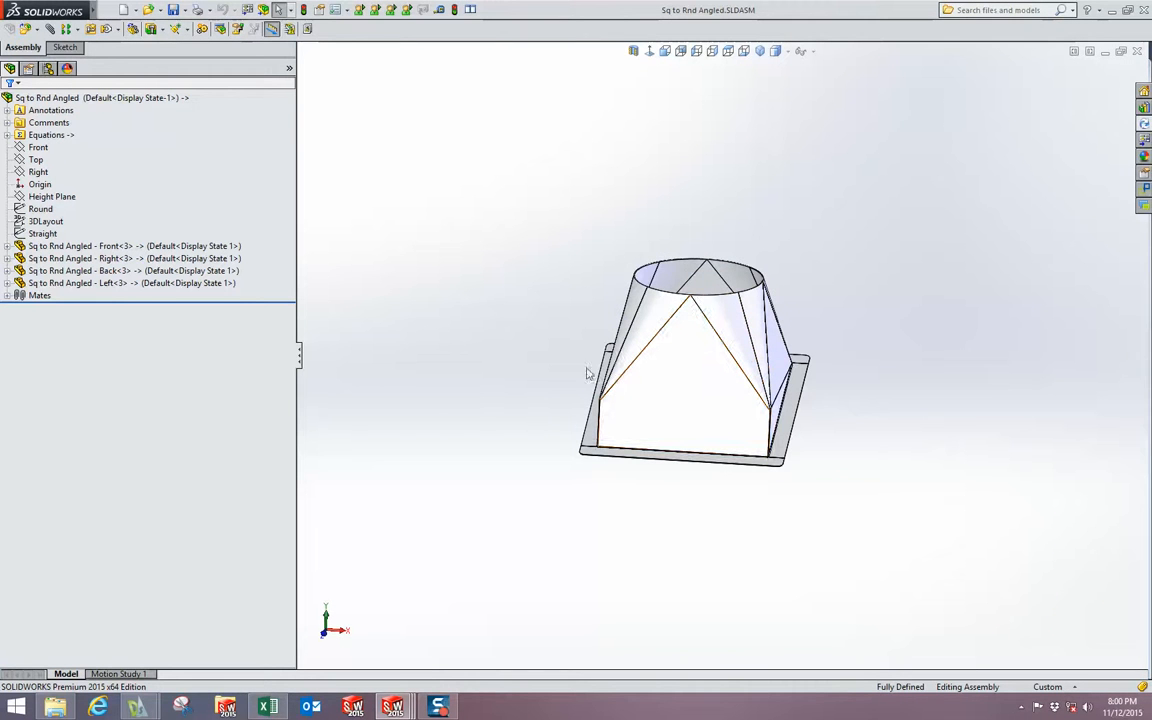
{"action": "left_click", "coordinate": [52, 196]}
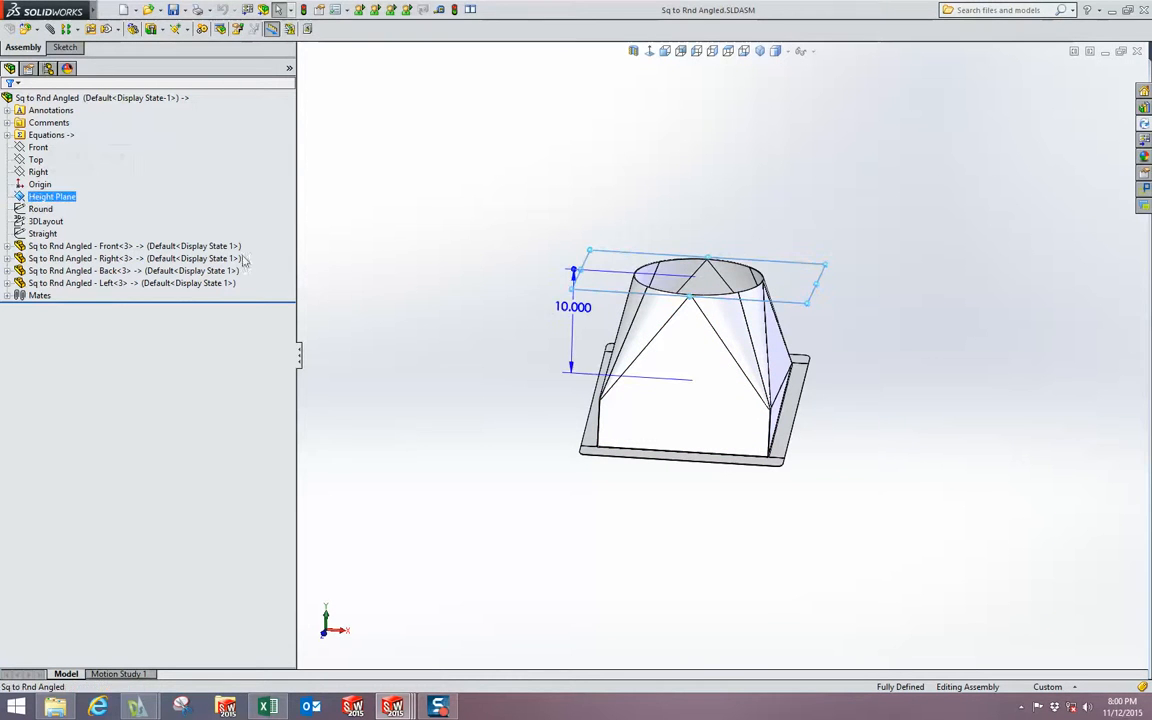
{"action": "middle_click_drag", "start_coordinate": [320, 275], "coordinate": [375, 279]}
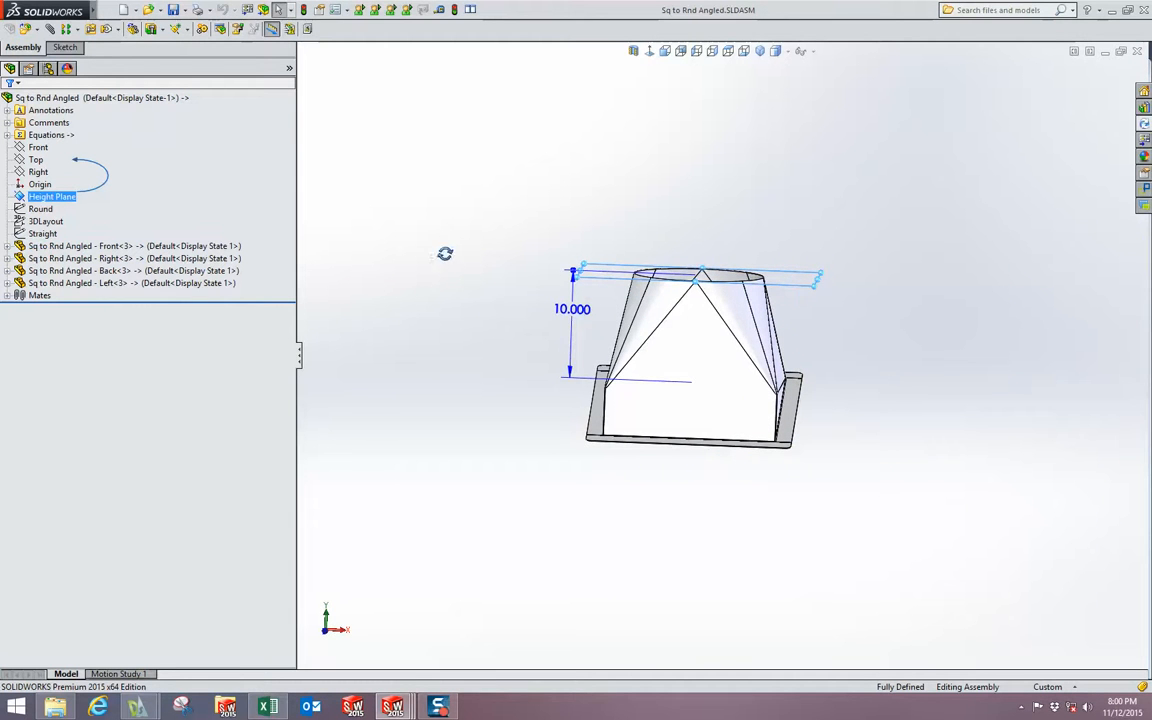
{"action": "middle_click_drag", "start_coordinate": [445, 254], "coordinate": [441, 240]}
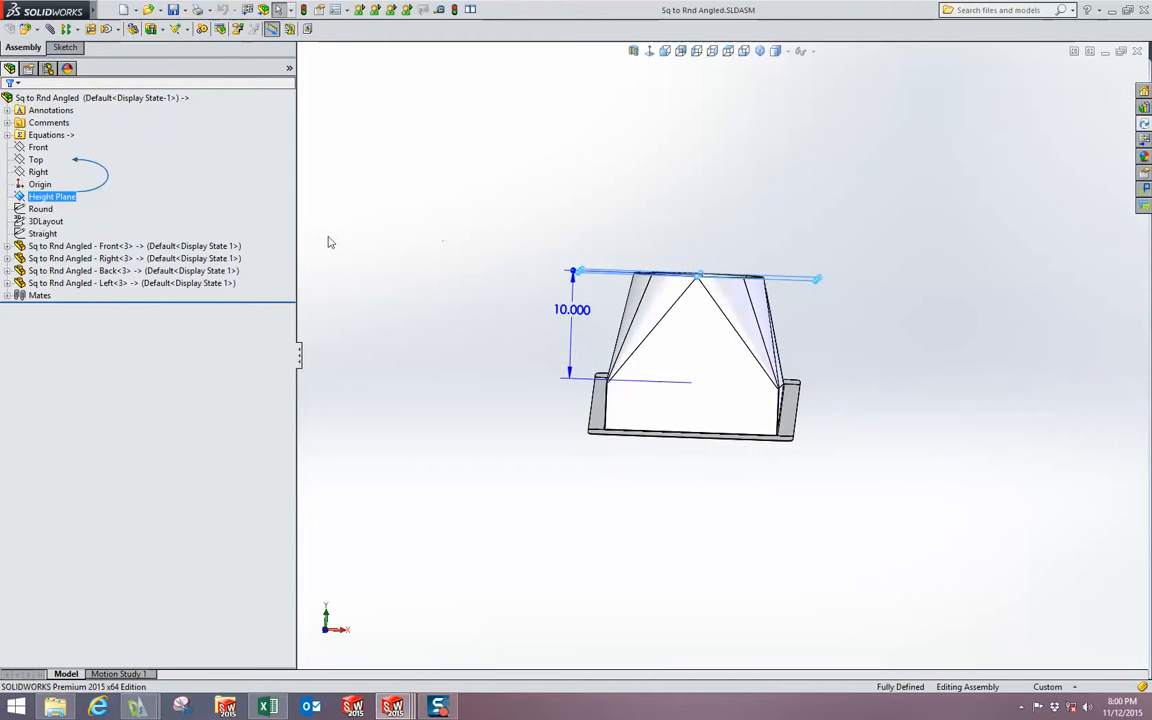
- Open the Round sketch for editing and inspect the arc segment where it meets the neighbouring arc
{"action": "left_click", "coordinate": [42, 210]}
{"action": "left_click", "coordinate": [48, 170]}
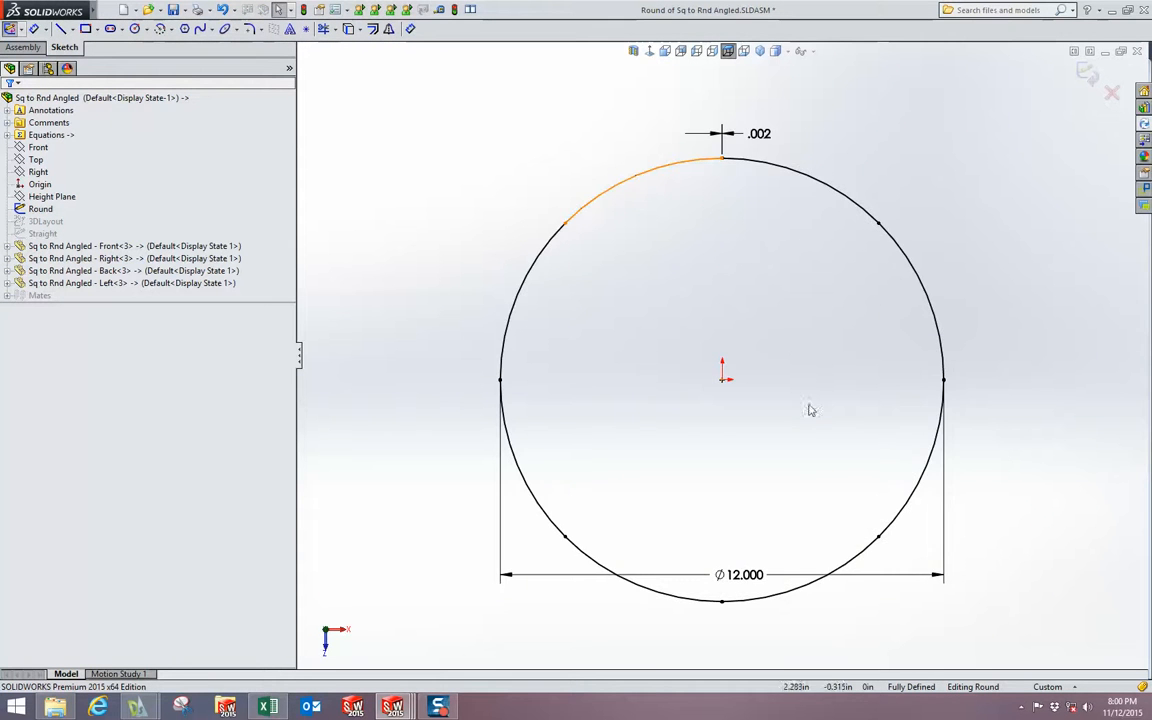
{"action": "left_click_drag", "start_coordinate": [760, 514], "coordinate": [757, 565]}
{"action": "scroll", "coordinate": [828, 540], "scroll_direction": "down", "scroll_amount": 2}
{"action": "left_click", "coordinate": [820, 502]}
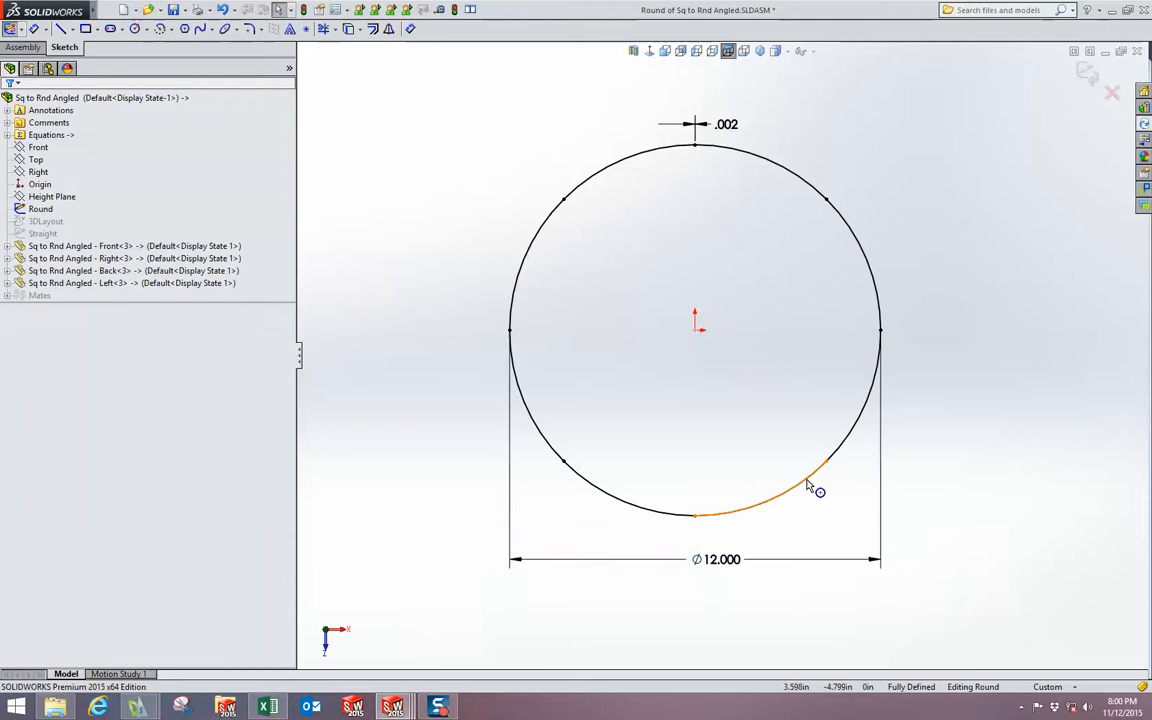
{"action": "left_click", "coordinate": [807, 488]}
{"action": "scroll", "coordinate": [700, 520], "scroll_direction": "down", "scroll_amount": 8}
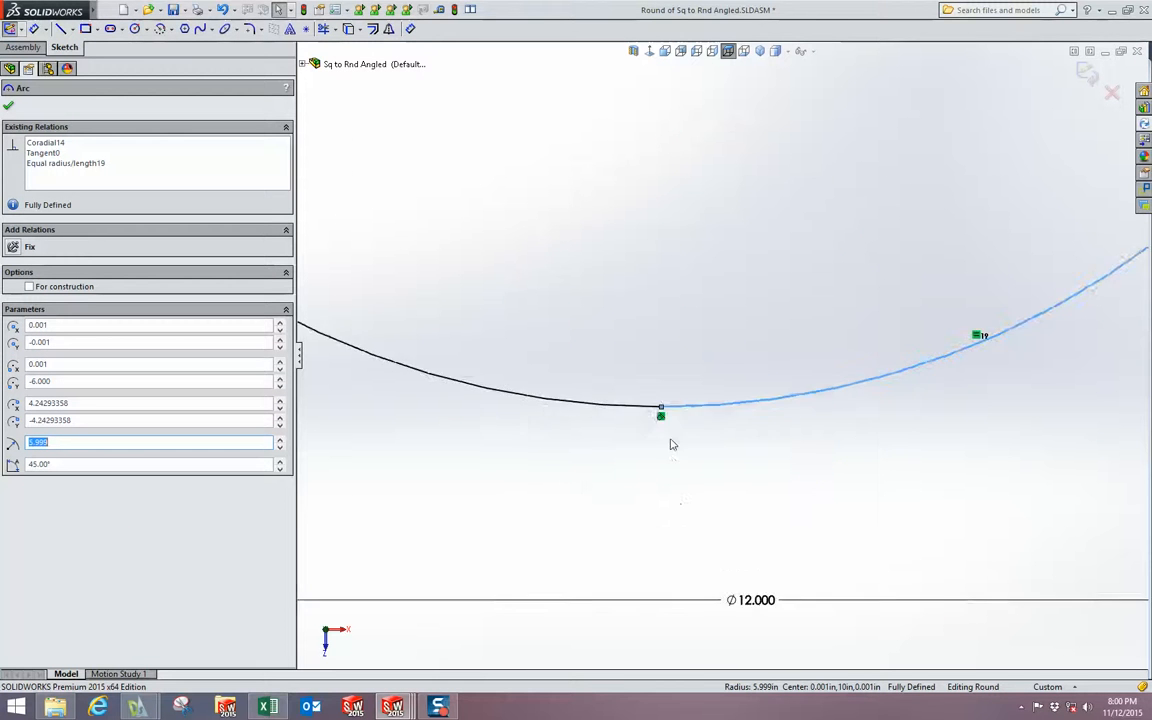
{"action": "scroll", "coordinate": [684, 336], "scroll_direction": "down", "scroll_amount": 5}
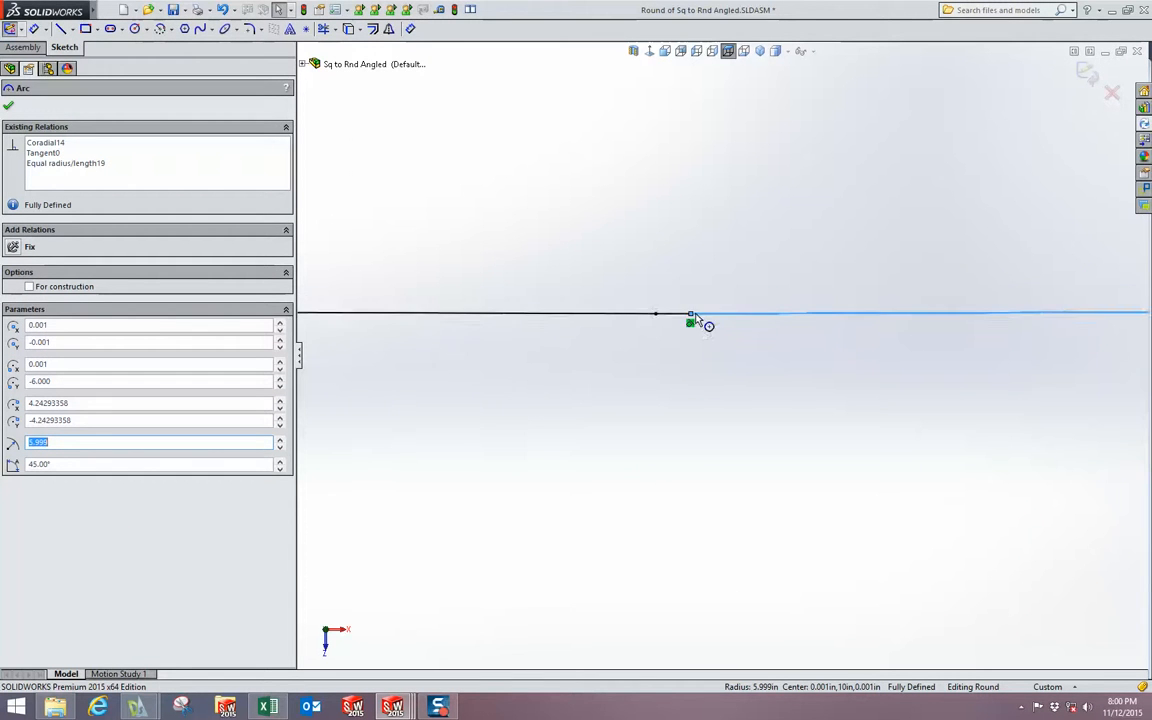
- Inspect the tiny horizontal line between the two arcs and the adjoining arc, and leave the Round sketch without changes
{"action": "left_click", "coordinate": [673, 323]}
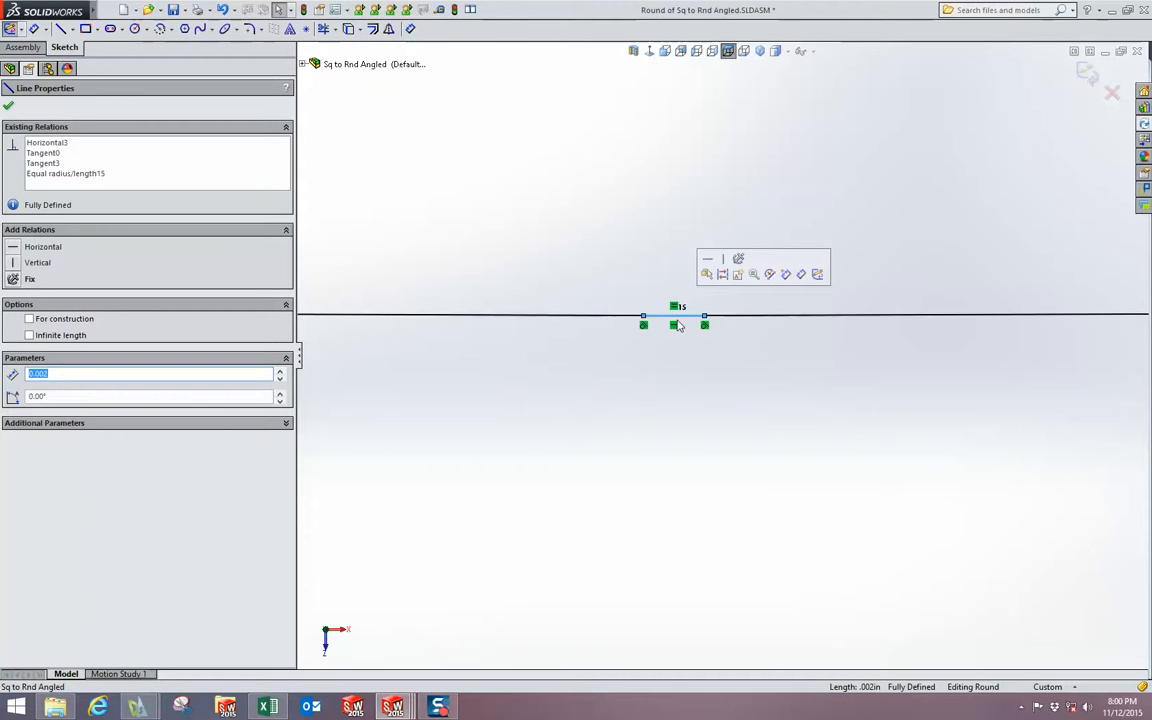
{"action": "scroll", "coordinate": [606, 370], "scroll_direction": "up", "scroll_amount": 3}
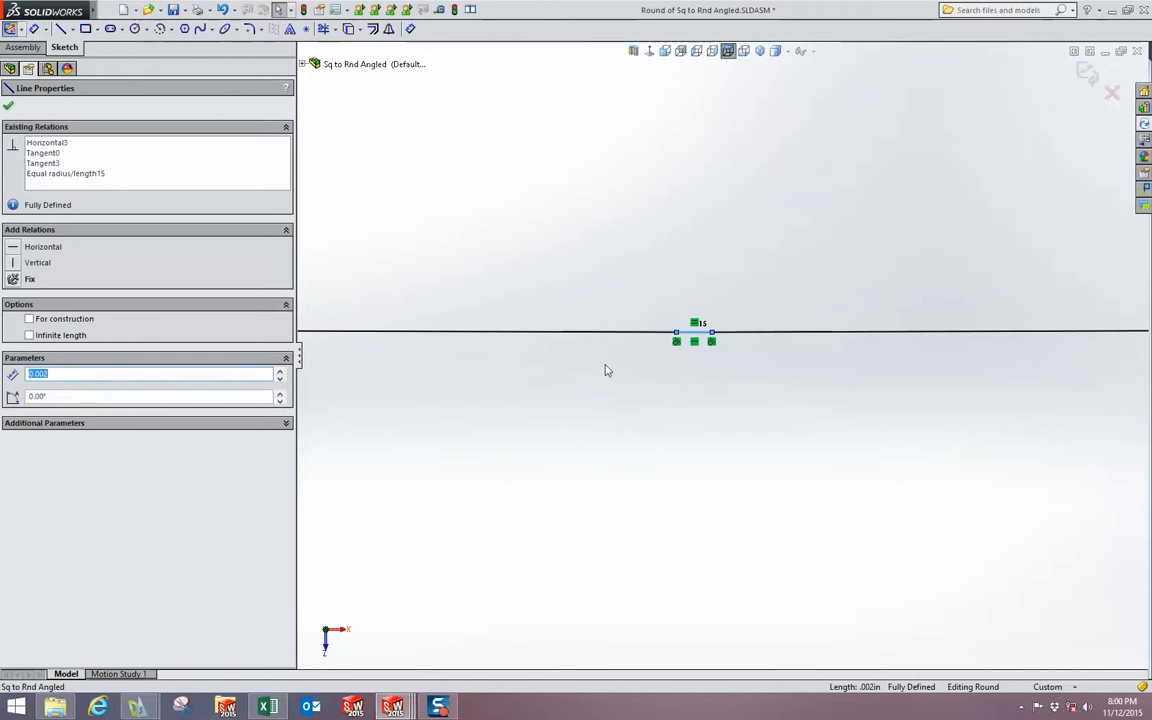
{"action": "left_click", "coordinate": [612, 342]}
{"action": "scroll", "coordinate": [612, 360], "scroll_direction": "up", "scroll_amount": 5}
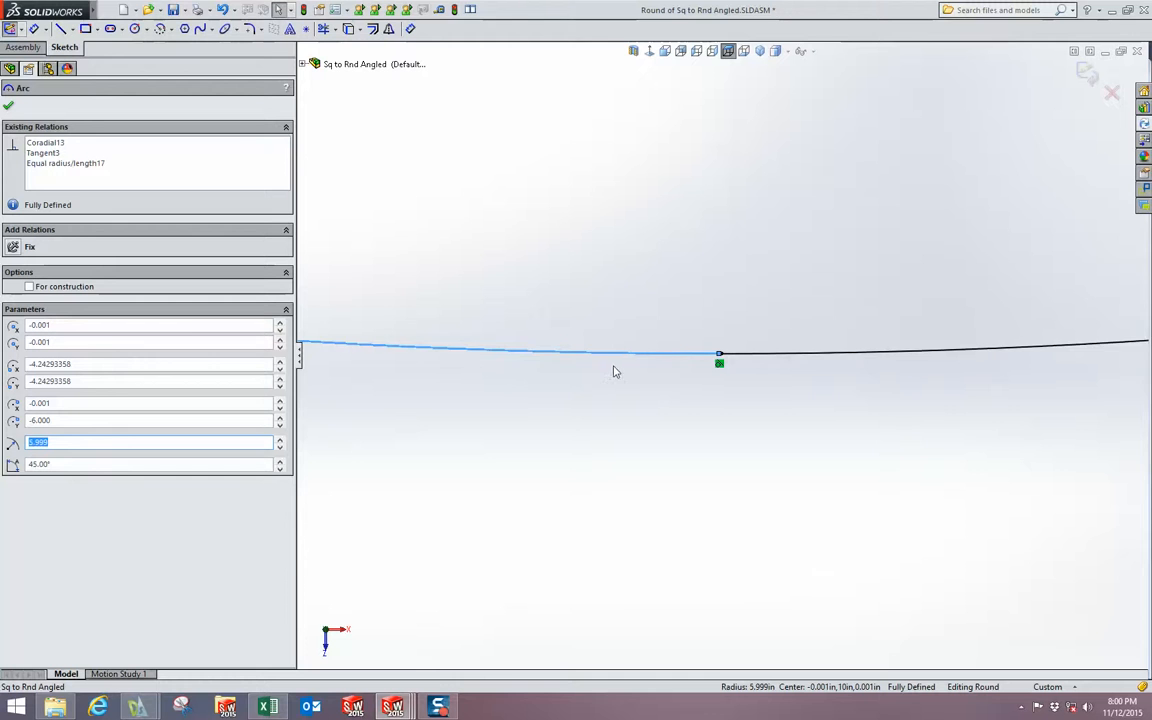
{"action": "scroll", "coordinate": [641, 381], "scroll_direction": "up", "scroll_amount": 5}
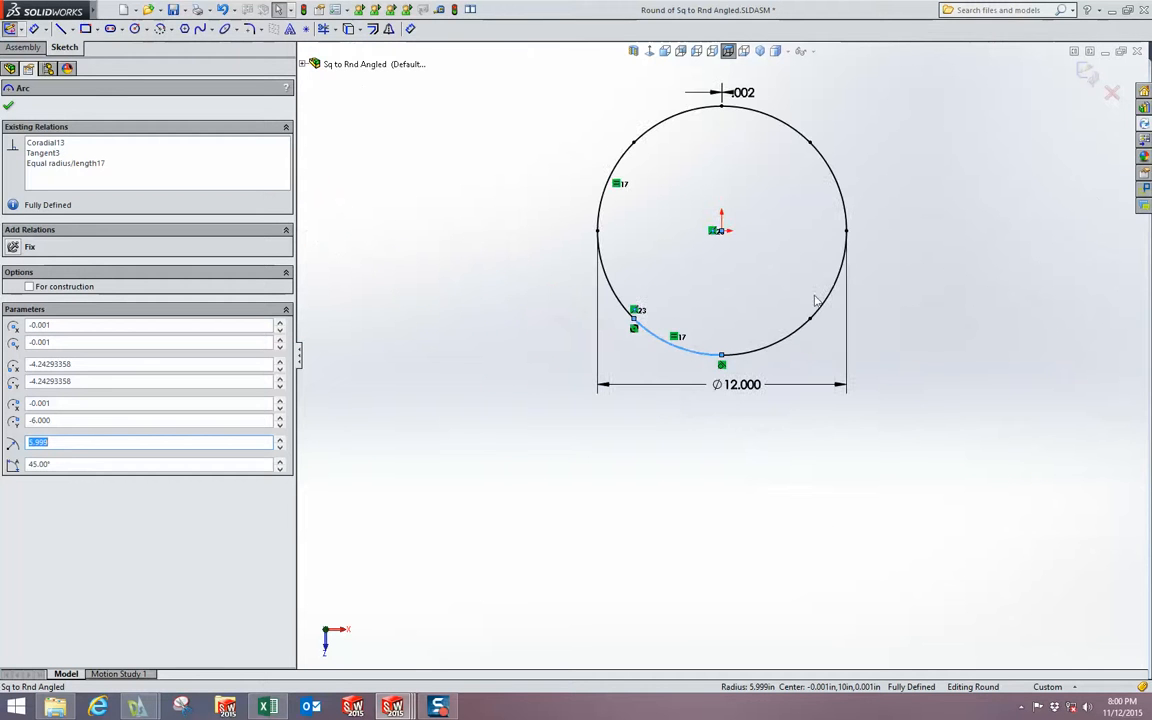
{"action": "left_click", "coordinate": [1111, 94]}
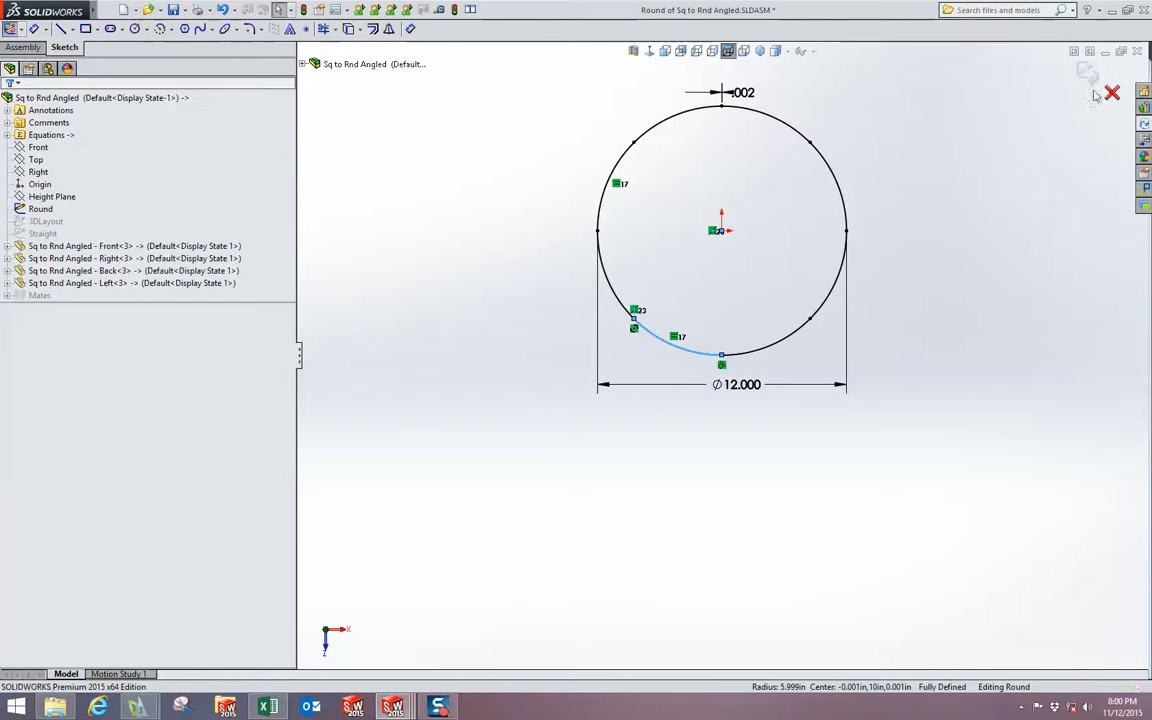
{"action": "left_click", "coordinate": [1112, 94]}
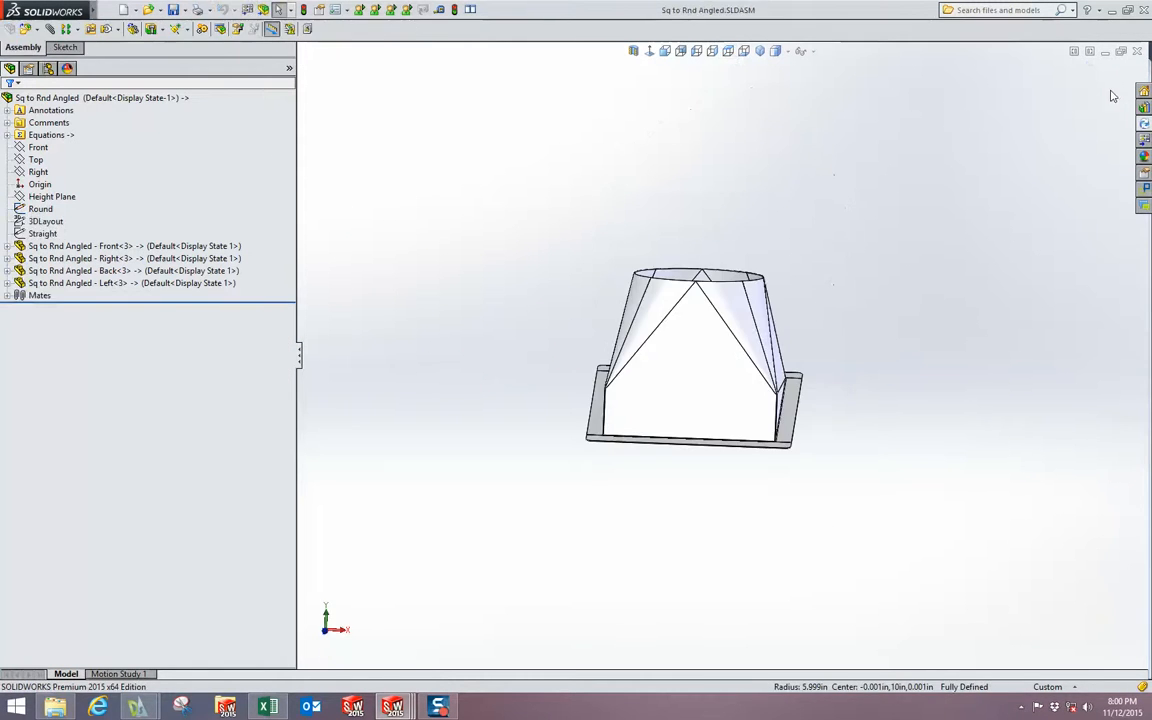
- Open the 3DLayout sketch for editing and examine its side lines, flange offsets, base angle and bend angle dimensions from several angles
{"action": "left_click", "coordinate": [39, 209]}
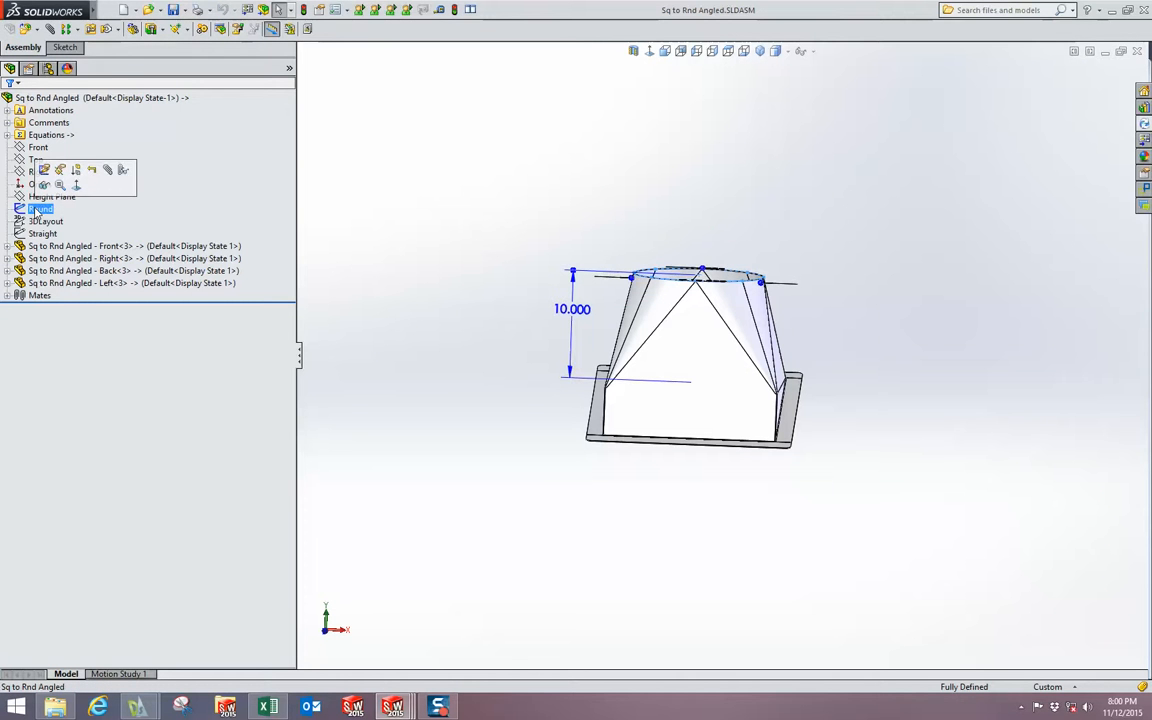
{"action": "left_click", "coordinate": [42, 221]}
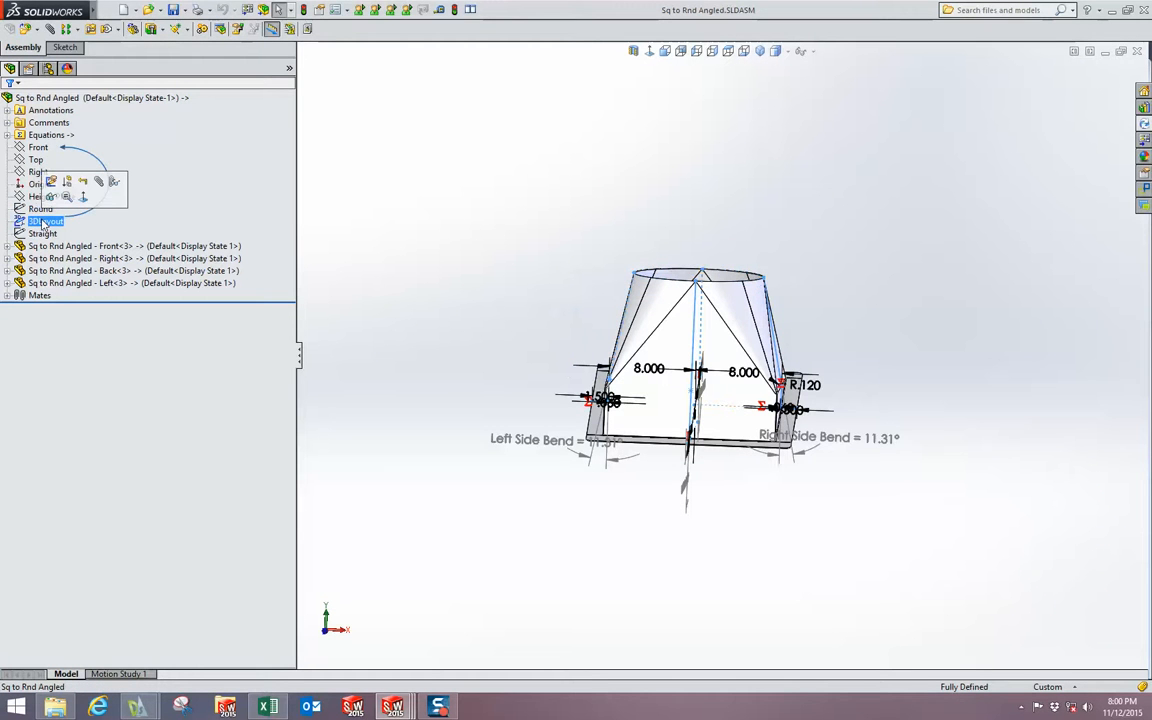
{"action": "left_click", "coordinate": [51, 181]}
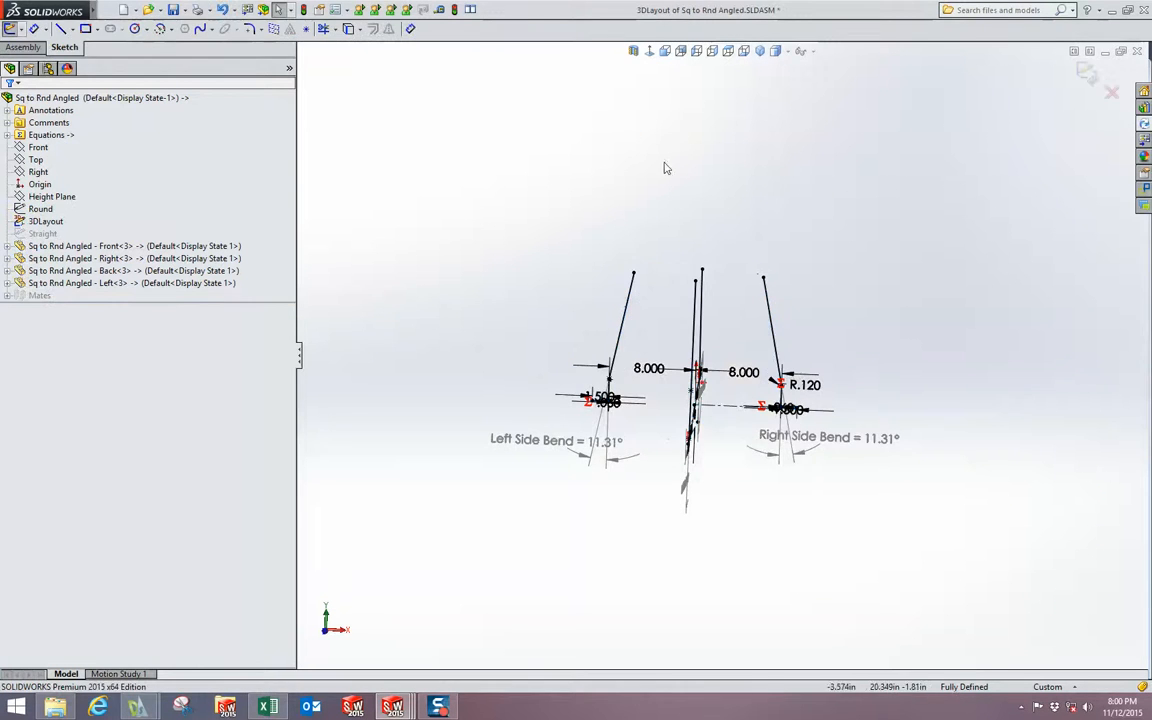
{"action": "mouse_move", "coordinate": [753, 210]}
{"action": "middle_mouse_down"}
{"action": "mouse_move", "coordinate": [702, 213]}
{"action": "mouse_move", "coordinate": [653, 237]}
{"action": "mouse_move", "coordinate": [666, 249]}
{"action": "mouse_move", "coordinate": [722, 229]}
{"action": "mouse_move", "coordinate": [784, 267]}
{"action": "middle_mouse_up"}
{"action": "scroll", "coordinate": [680, 360], "scroll_direction": "down", "scroll_amount": 5}
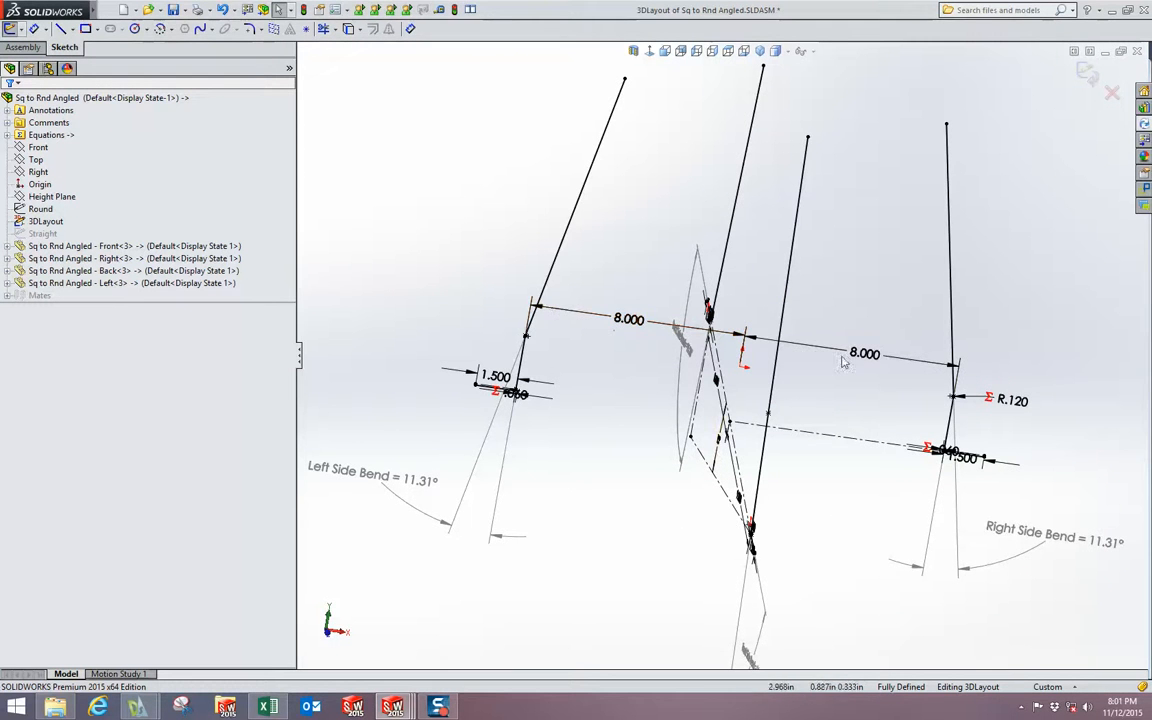
{"action": "mouse_move", "coordinate": [897, 390]}
{"action": "middle_mouse_down"}
{"action": "mouse_move", "coordinate": [848, 319]}
{"action": "mouse_move", "coordinate": [758, 314]}
{"action": "mouse_move", "coordinate": [765, 399]}
{"action": "middle_mouse_up"}
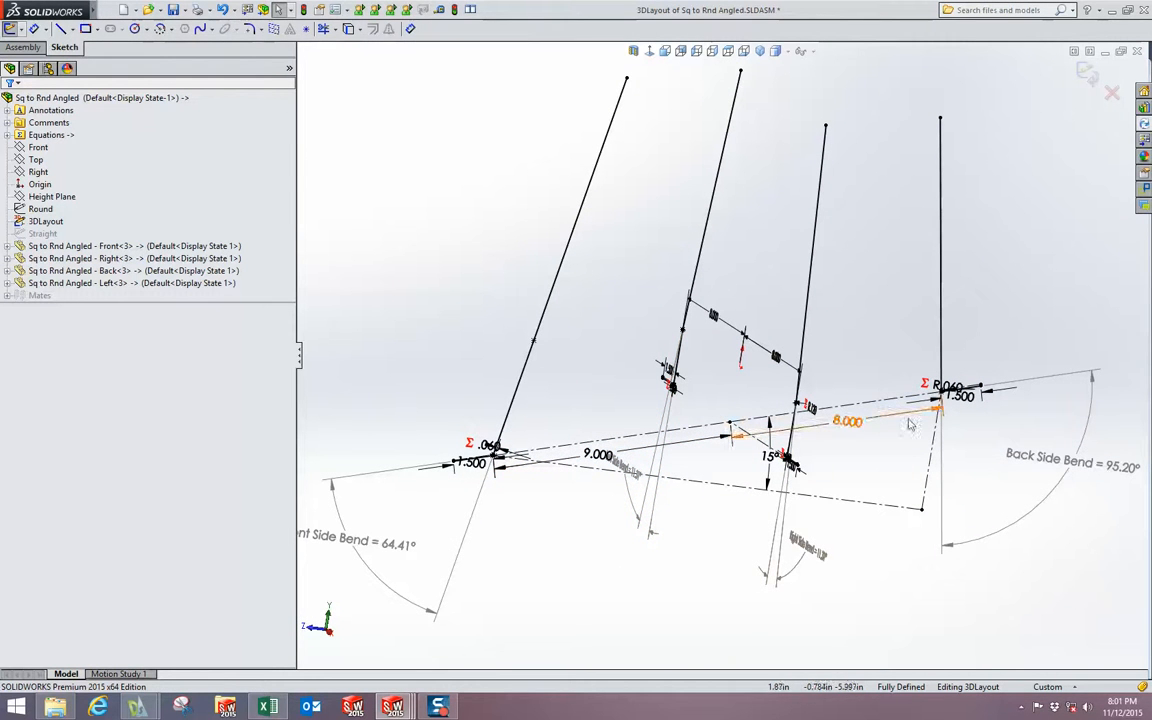
{"action": "scroll", "coordinate": [545, 517], "scroll_direction": "down", "scroll_amount": 5}
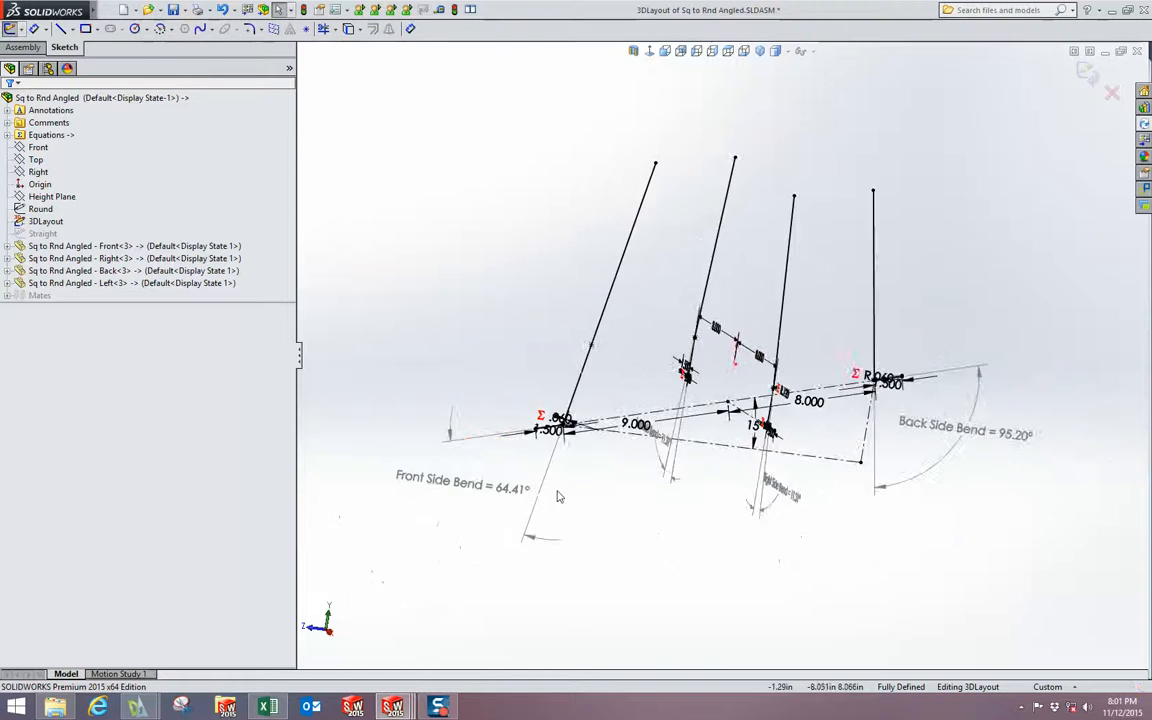
{"action": "scroll", "coordinate": [681, 452], "scroll_direction": "up", "scroll_amount": 3}
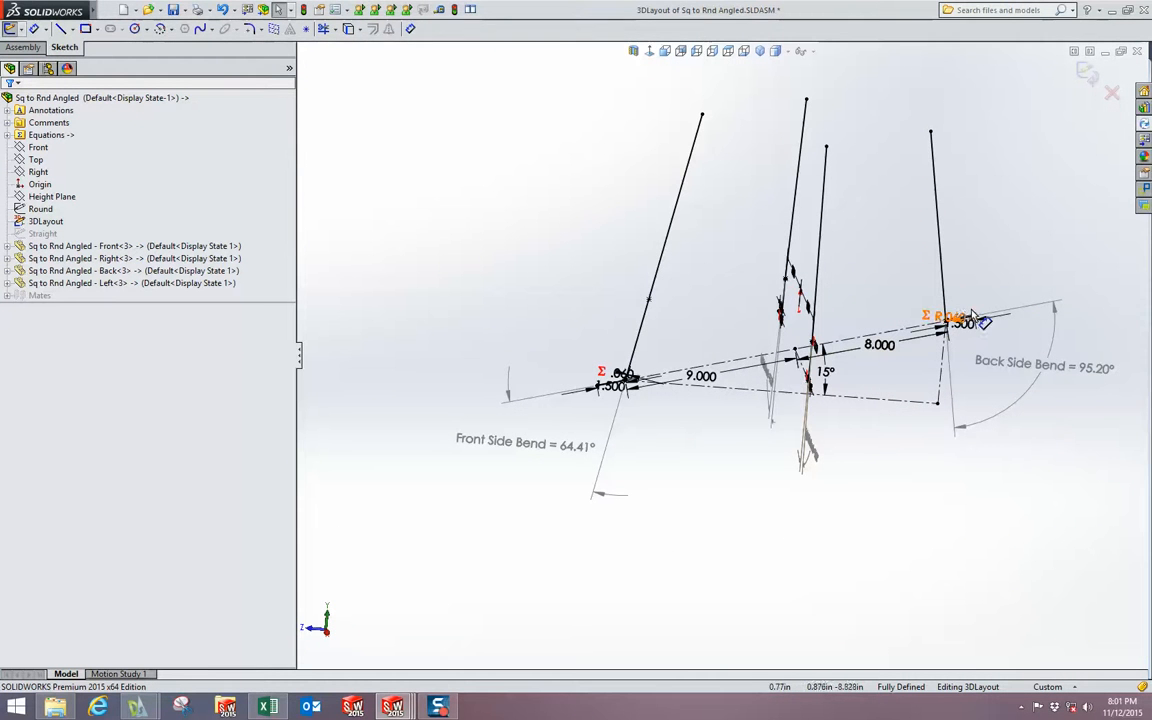
{"action": "scroll", "coordinate": [998, 372], "scroll_direction": "down", "scroll_amount": 2}
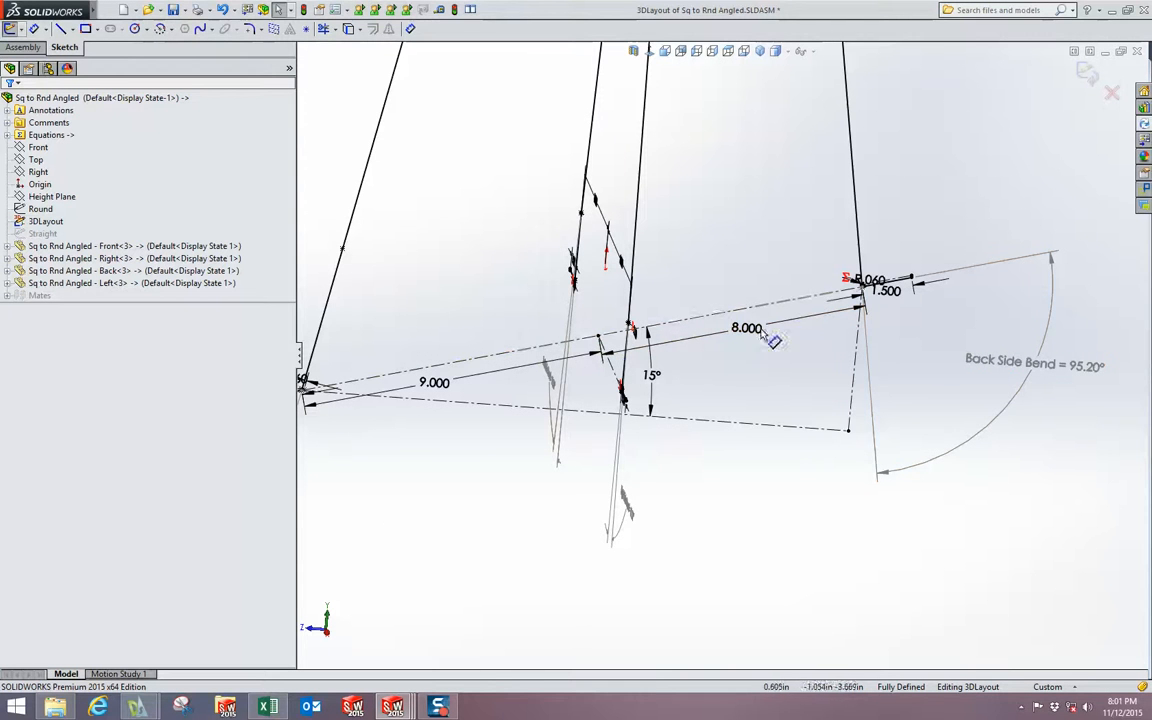
- Check the names of the Back Side Bend and Front Side Bend dimensions and close the 3DLayout sketch
{"action": "left_click", "coordinate": [1020, 368]}
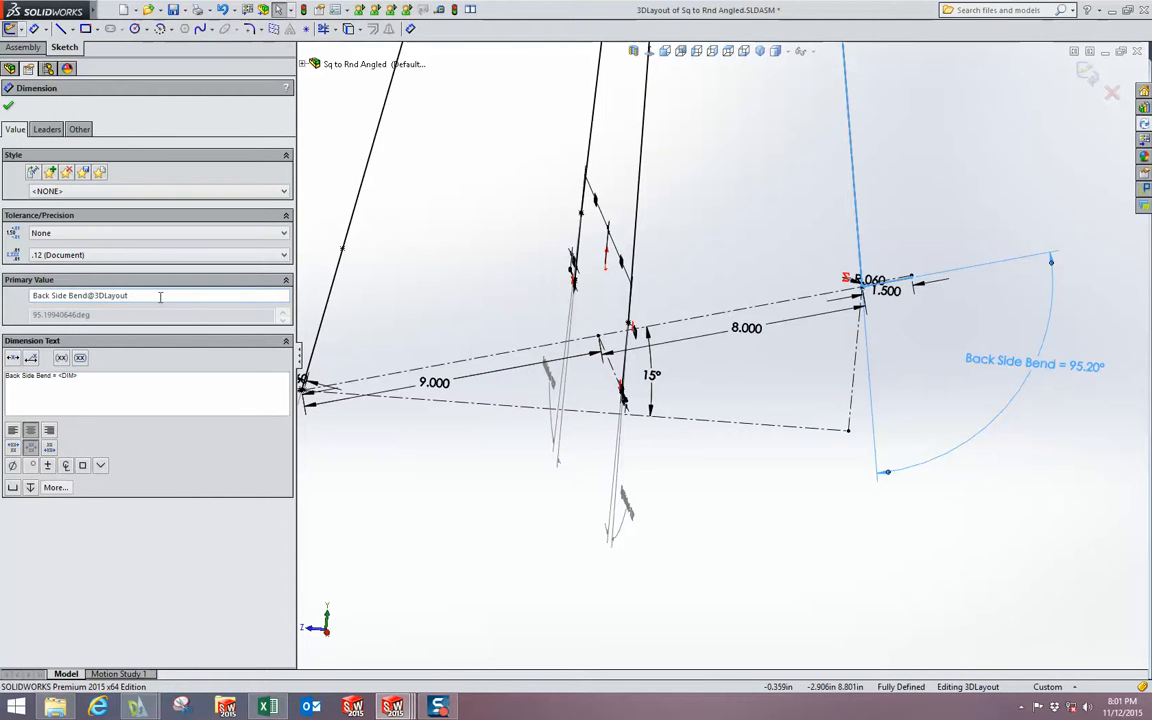
{"action": "scroll", "coordinate": [835, 305], "scroll_direction": "up", "scroll_amount": 3}
{"action": "left_click", "coordinate": [423, 456]}
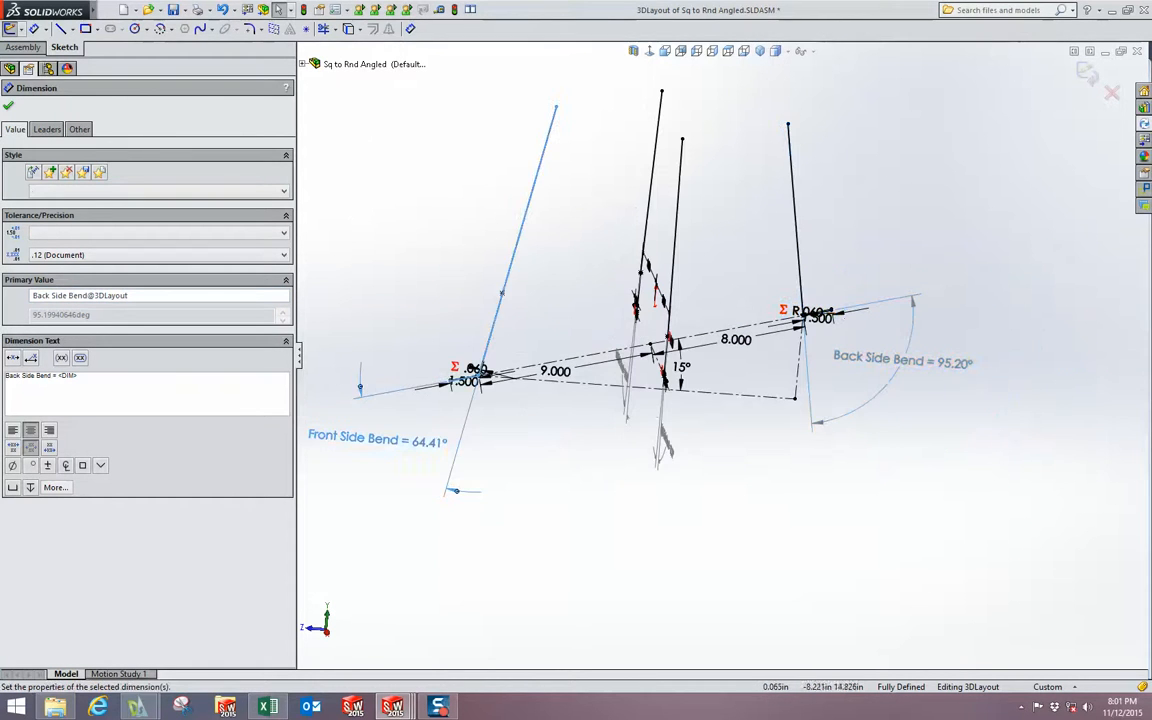
{"action": "left_click", "coordinate": [614, 484]}
{"action": "scroll", "coordinate": [995, 251], "scroll_direction": "up", "scroll_amount": 2}
{"action": "left_click", "coordinate": [1087, 80]}
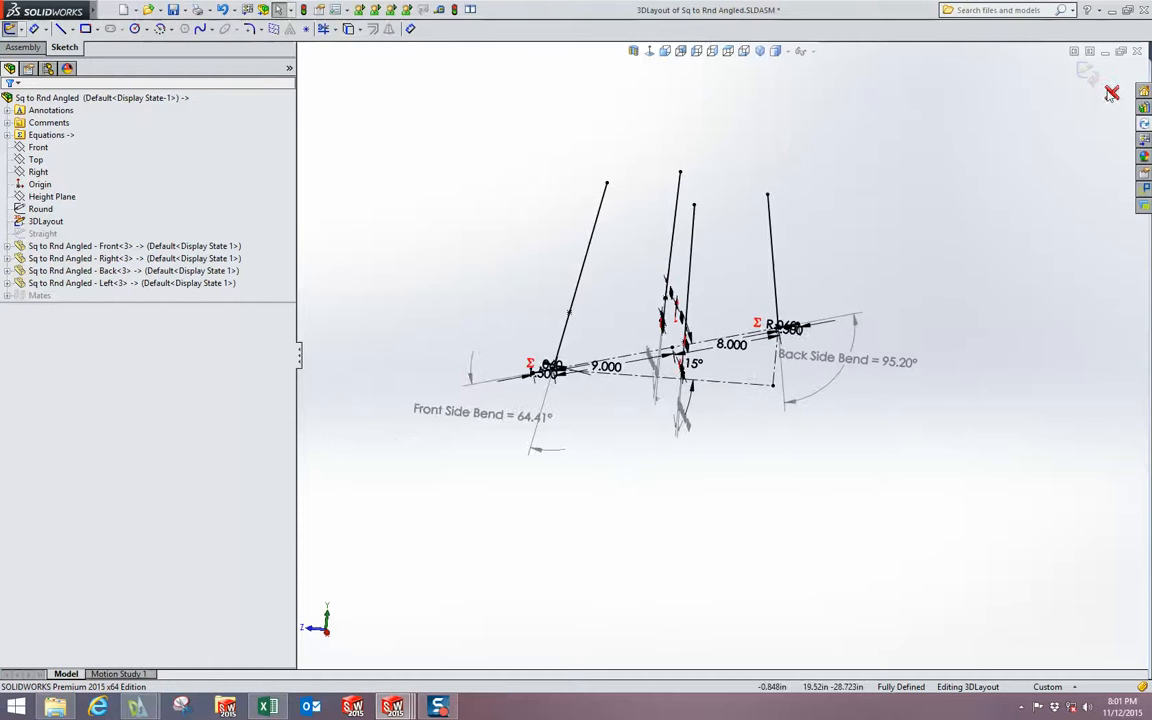
- Expand the Front part's features and display the dimensions of its Edge-Flange1
{"action": "middle_click_drag", "start_coordinate": [772, 229], "coordinate": [833, 270]}
{"action": "left_click", "coordinate": [117, 260]}
{"action": "left_click", "coordinate": [100, 246]}
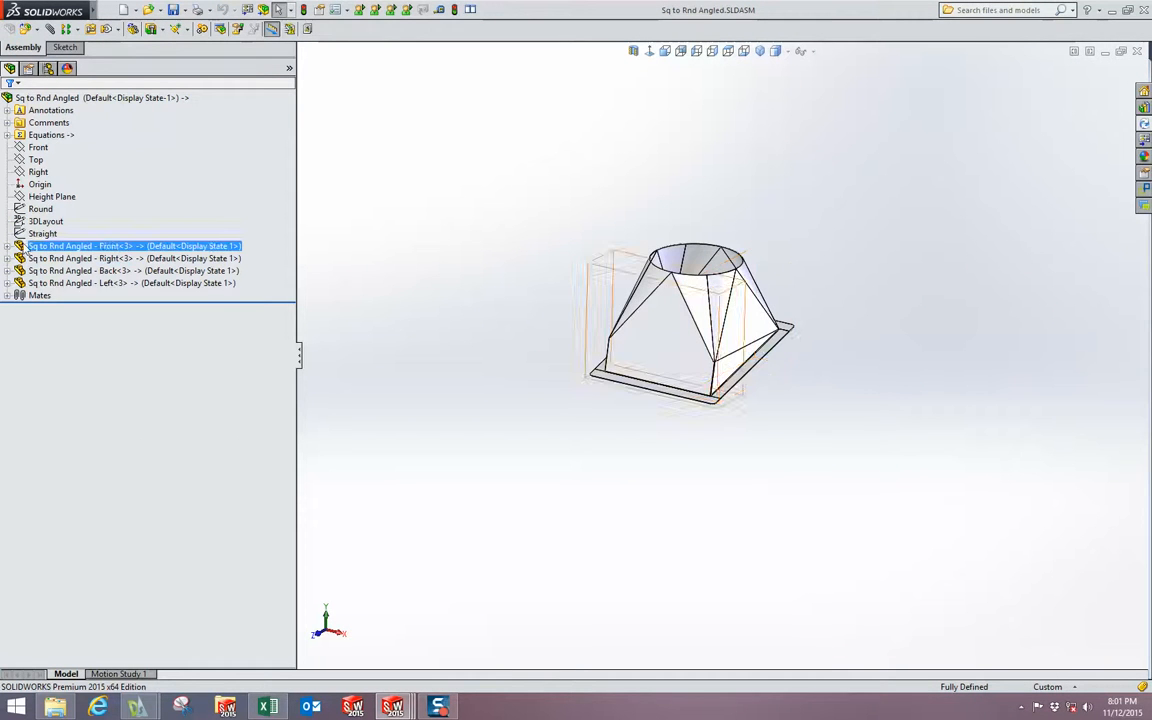
{"action": "left_click", "coordinate": [7, 246]}
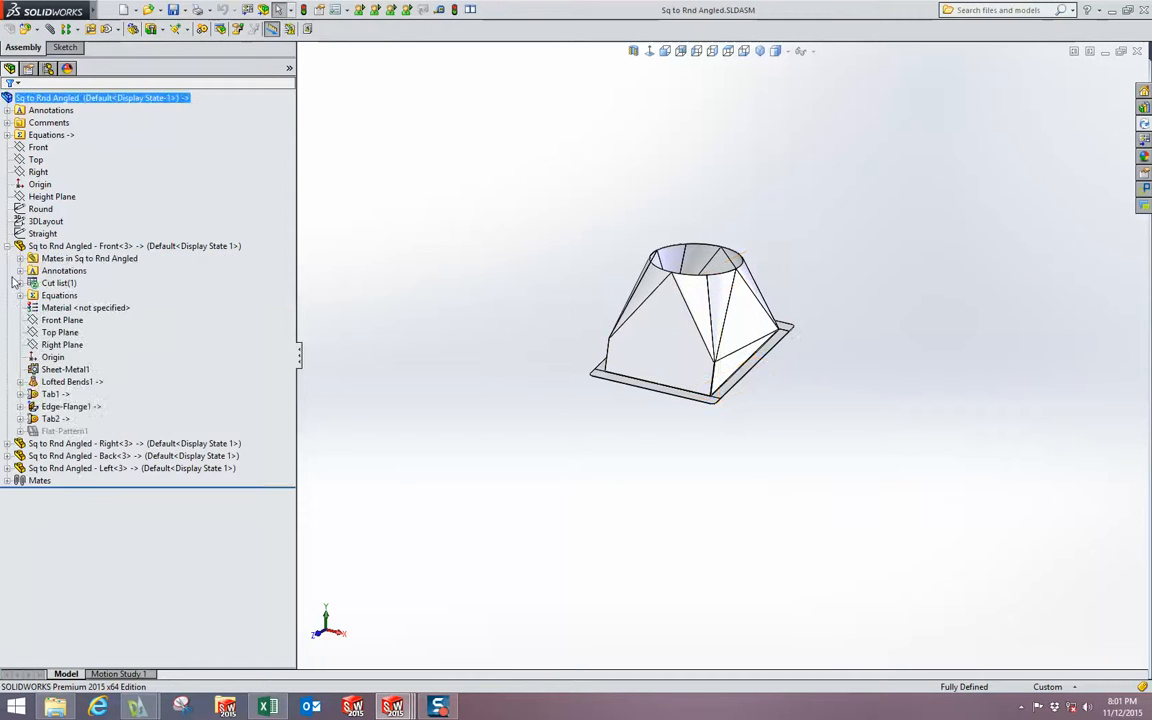
{"action": "left_click", "coordinate": [60, 407]}
{"action": "double_click", "coordinate": [77, 408]}
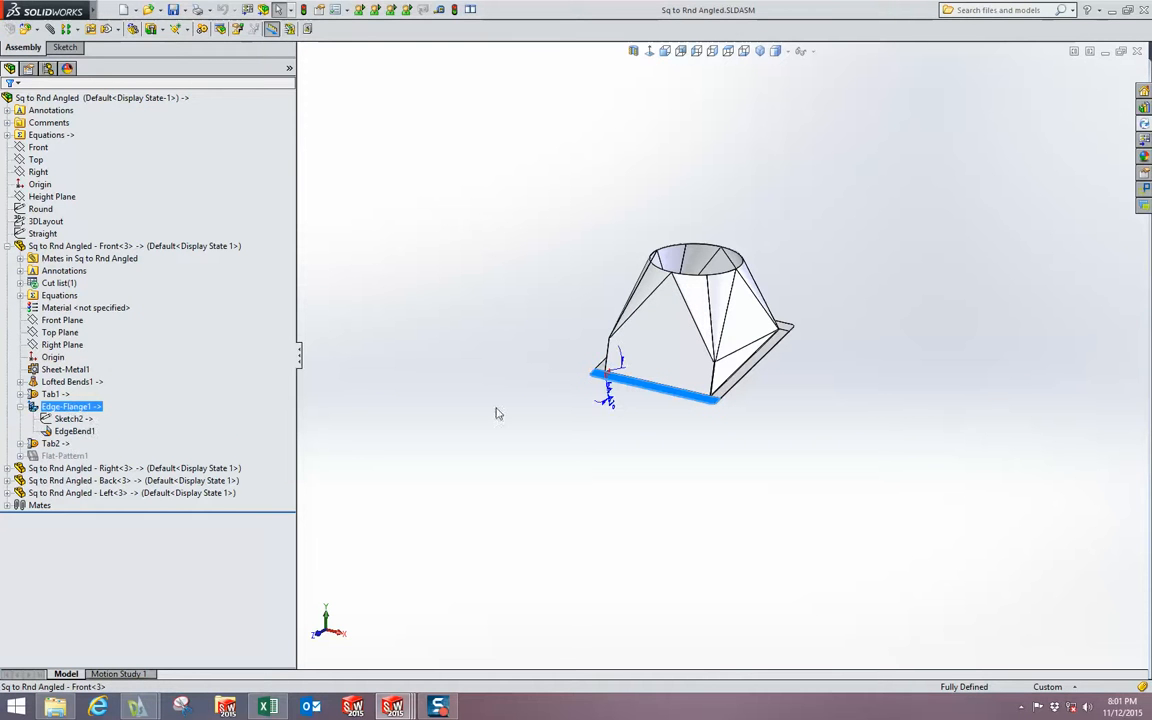
- Check the equation behind the front edge flange's bend angle and cancel without changing it
{"action": "scroll", "coordinate": [476, 429], "scroll_direction": "down", "scroll_amount": 6}
{"action": "scroll", "coordinate": [680, 396], "scroll_direction": "down", "scroll_amount": 2}
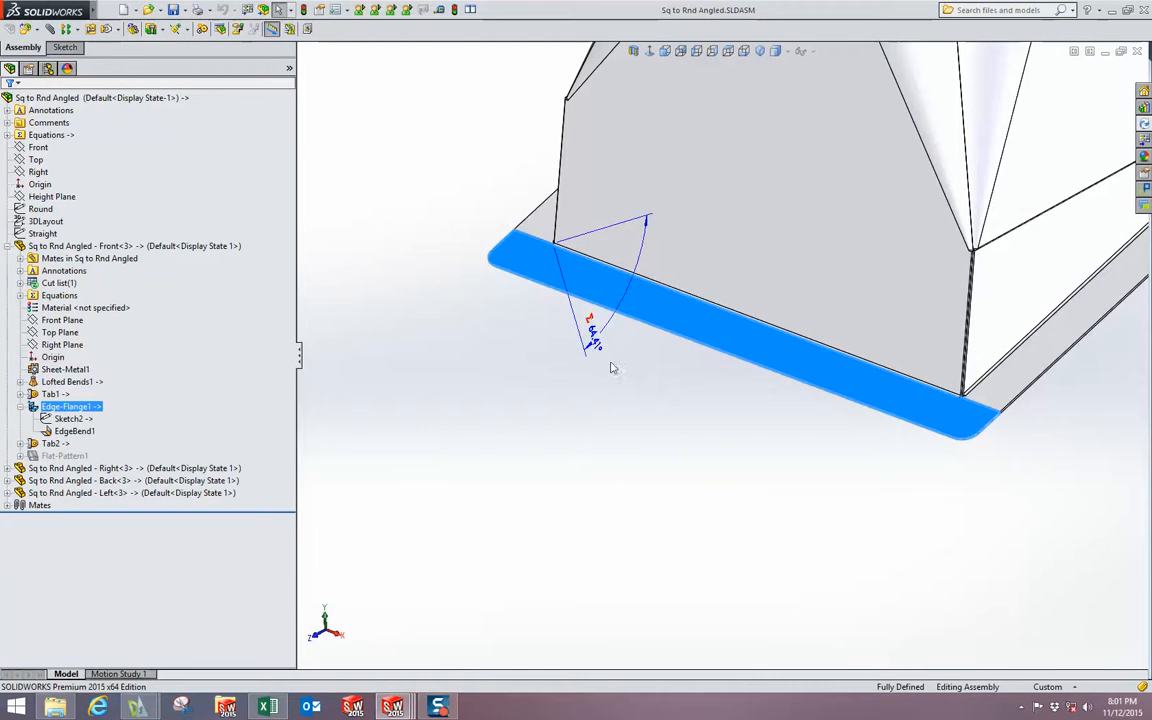
{"action": "double_click", "coordinate": [591, 327]}
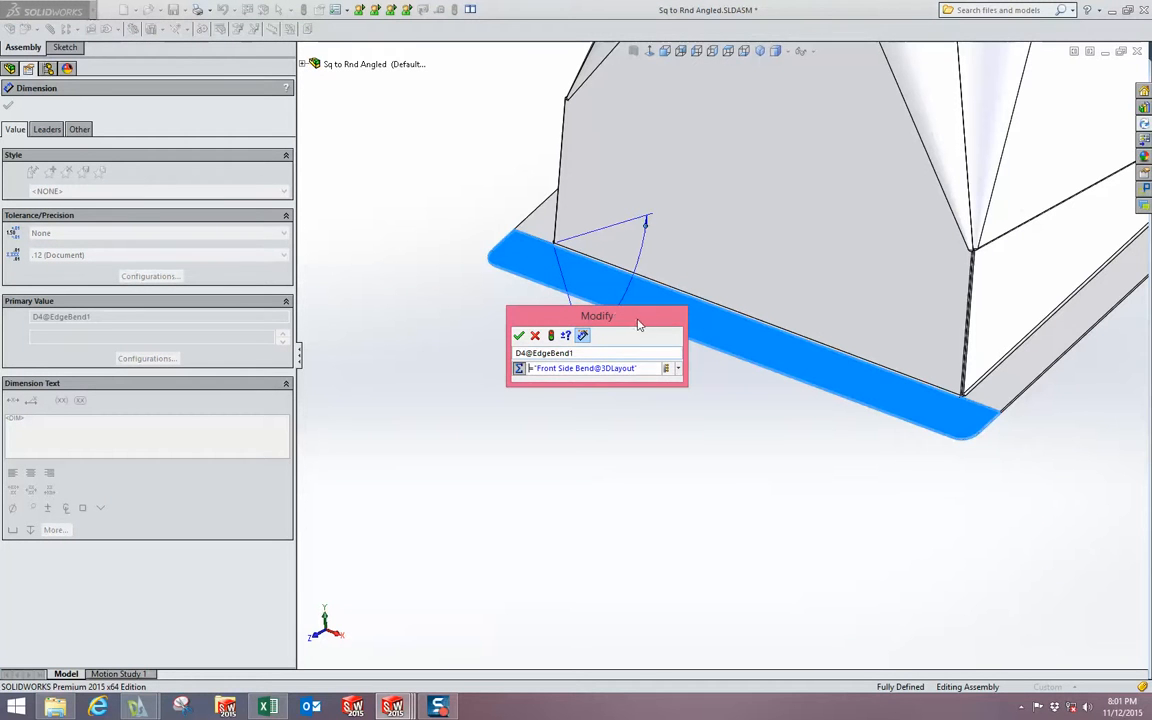
{"action": "left_click", "coordinate": [536, 337]}
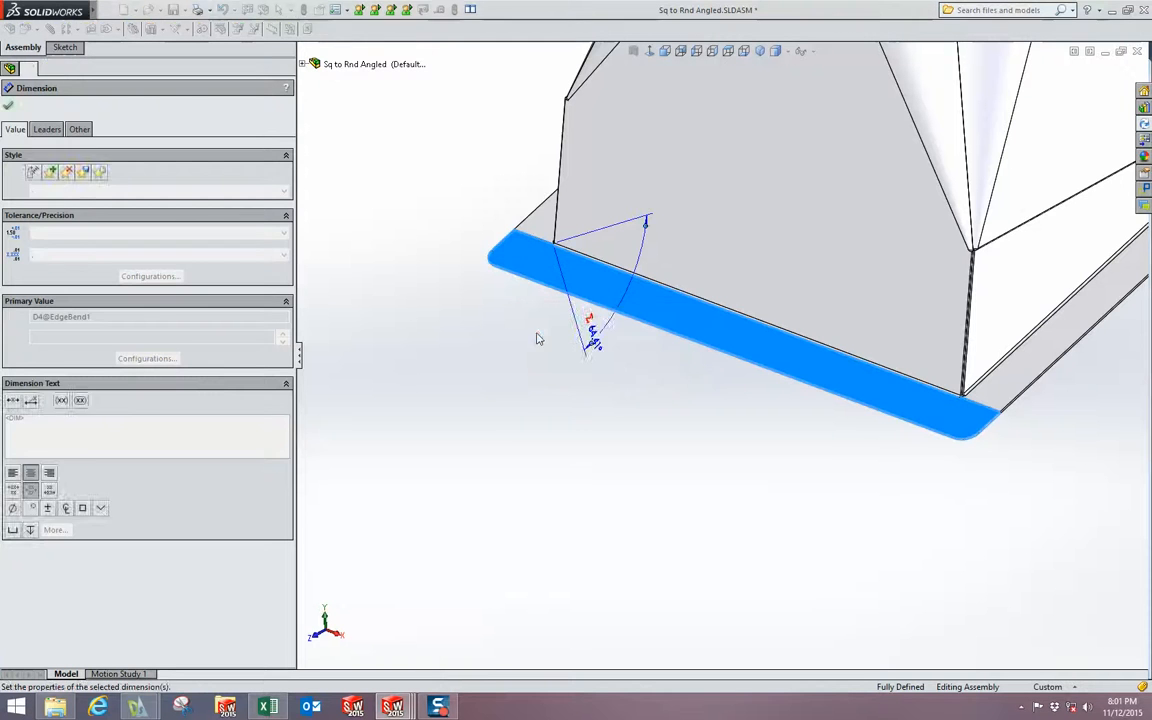
{"action": "left_click", "coordinate": [506, 393]}
- Open the assembly's Straight sketch, examine its rounded corners, corner radius and 45° construction line, and exit without saving changes
{"action": "middle_click_drag", "start_coordinate": [506, 393], "coordinate": [823, 398]}
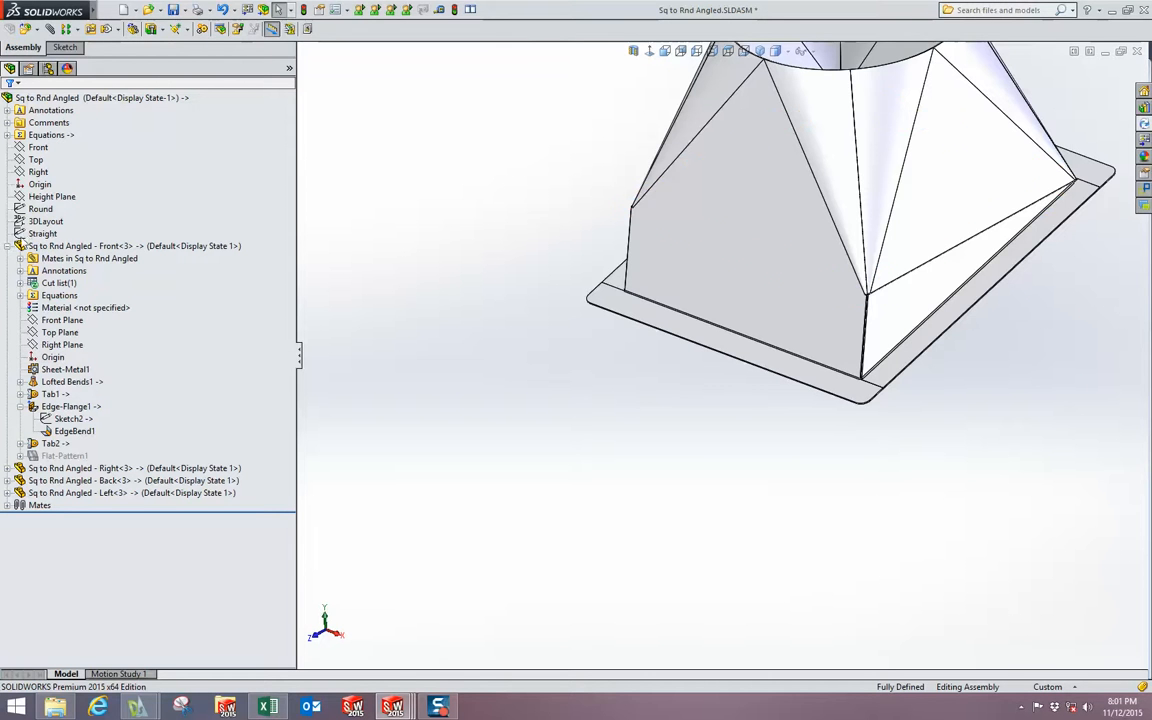
{"action": "left_click", "coordinate": [40, 233]}
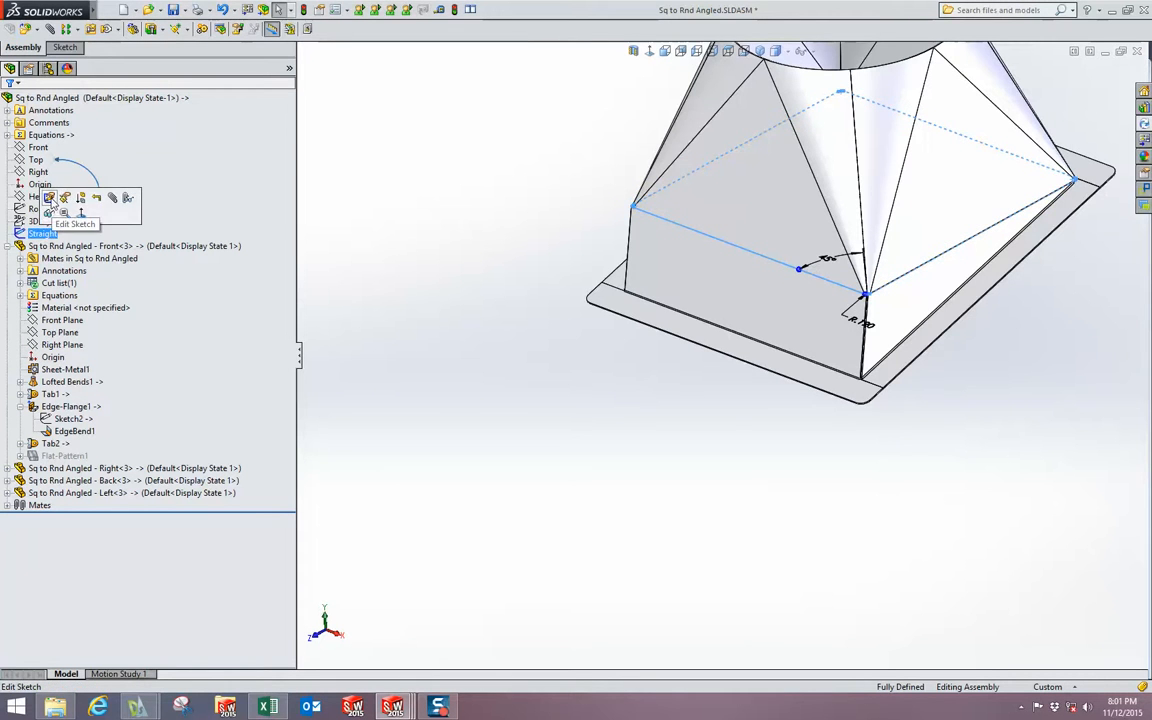
{"action": "left_click", "coordinate": [49, 198]}
{"action": "mouse_move", "coordinate": [676, 296]}
{"action": "middle_mouse_down"}
{"action": "mouse_move", "coordinate": [766, 327]}
{"action": "mouse_move", "coordinate": [708, 418]}
{"action": "middle_mouse_up"}
{"action": "scroll", "coordinate": [843, 371], "scroll_direction": "down", "scroll_amount": 6}
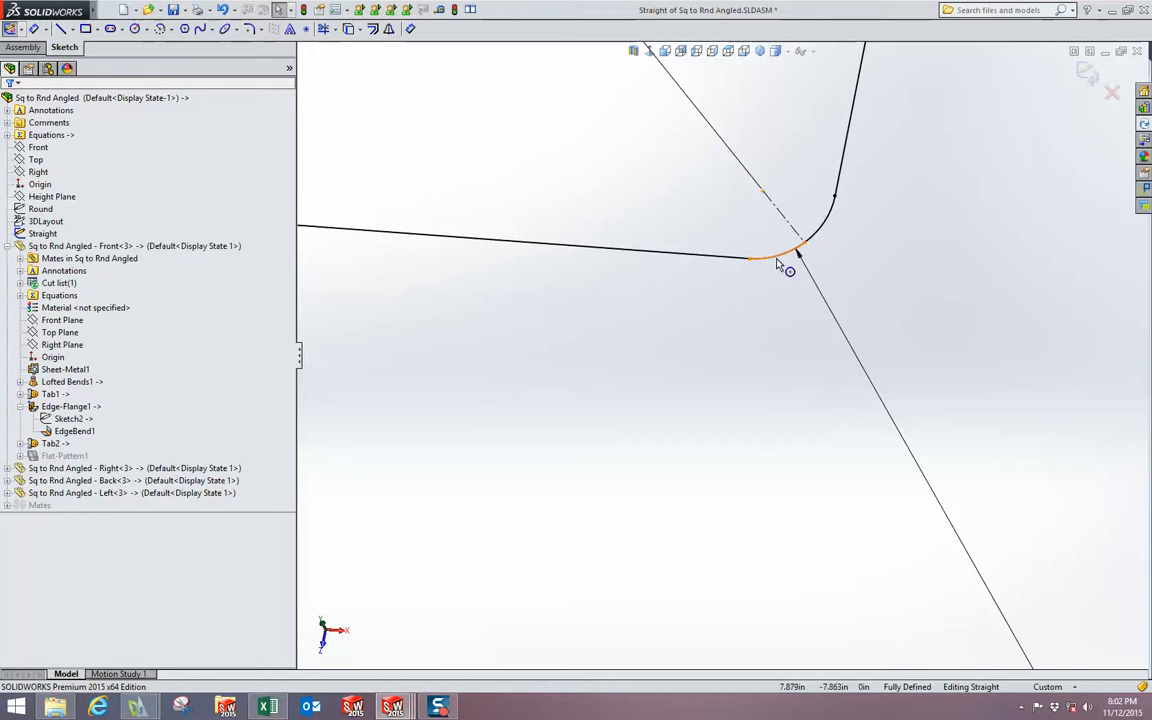
{"action": "scroll", "coordinate": [778, 263], "scroll_direction": "up", "scroll_amount": 6}
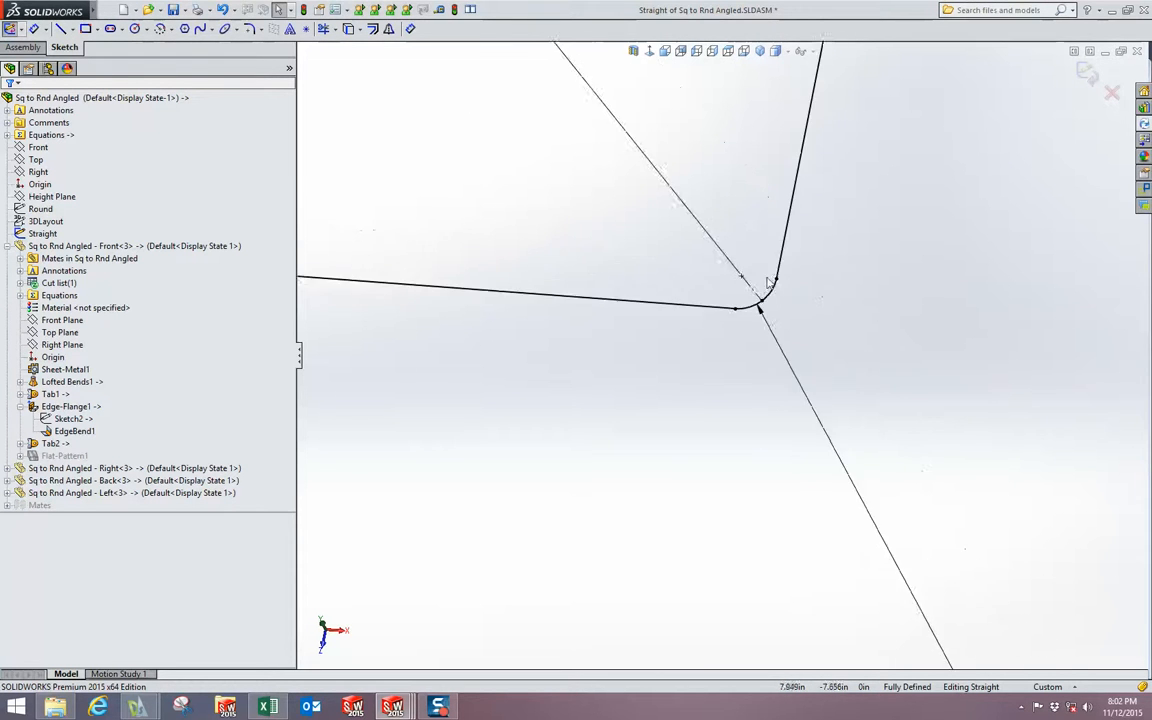
{"action": "scroll", "coordinate": [510, 346], "scroll_direction": "up", "scroll_amount": 4}
{"action": "scroll", "coordinate": [504, 355], "scroll_direction": "down", "scroll_amount": 3}
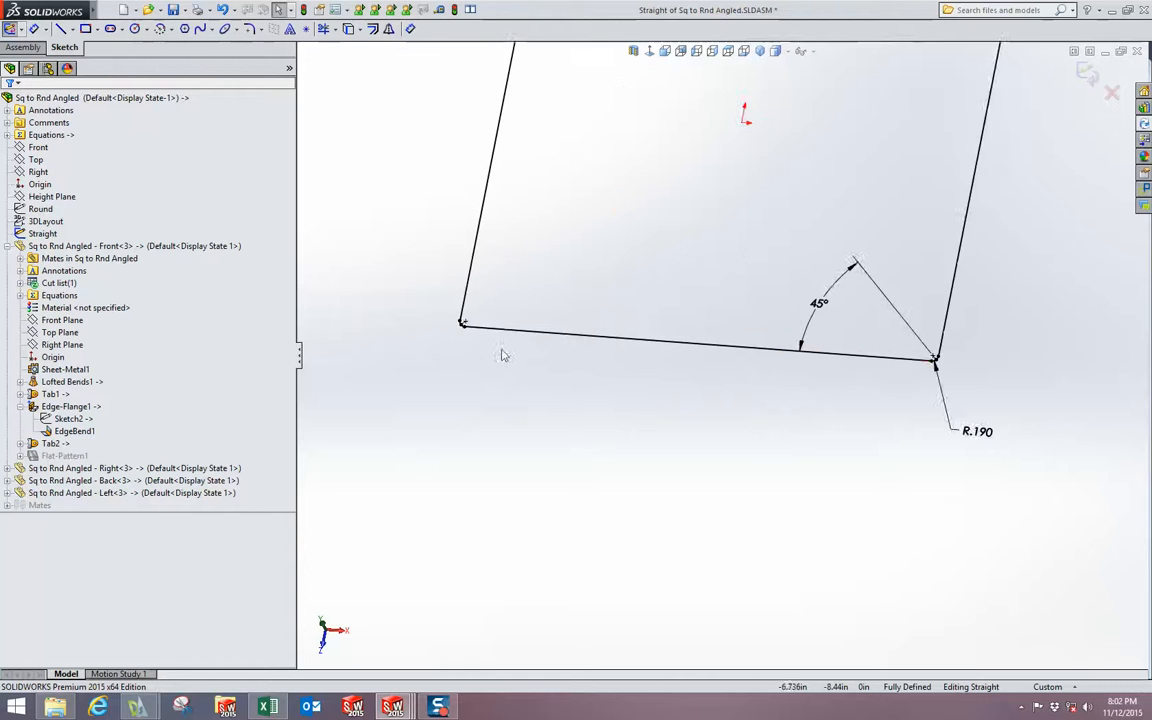
{"action": "scroll", "coordinate": [724, 352], "scroll_direction": "up", "scroll_amount": 3}
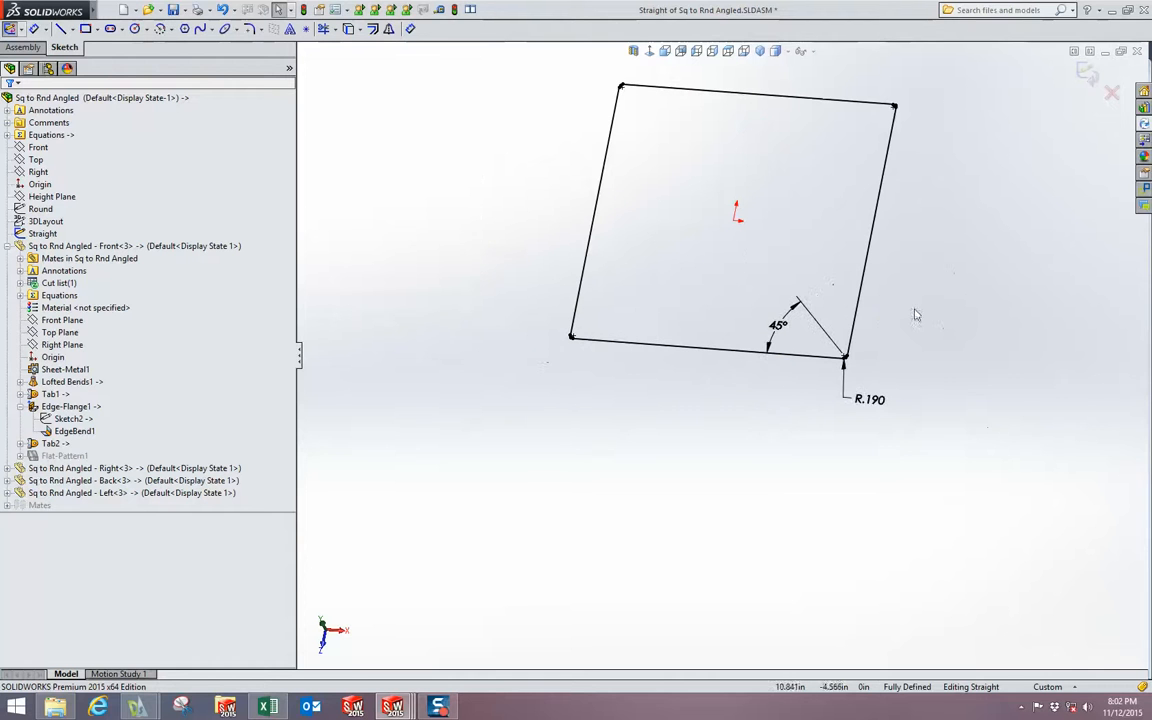
{"action": "left_click", "coordinate": [1112, 93]}
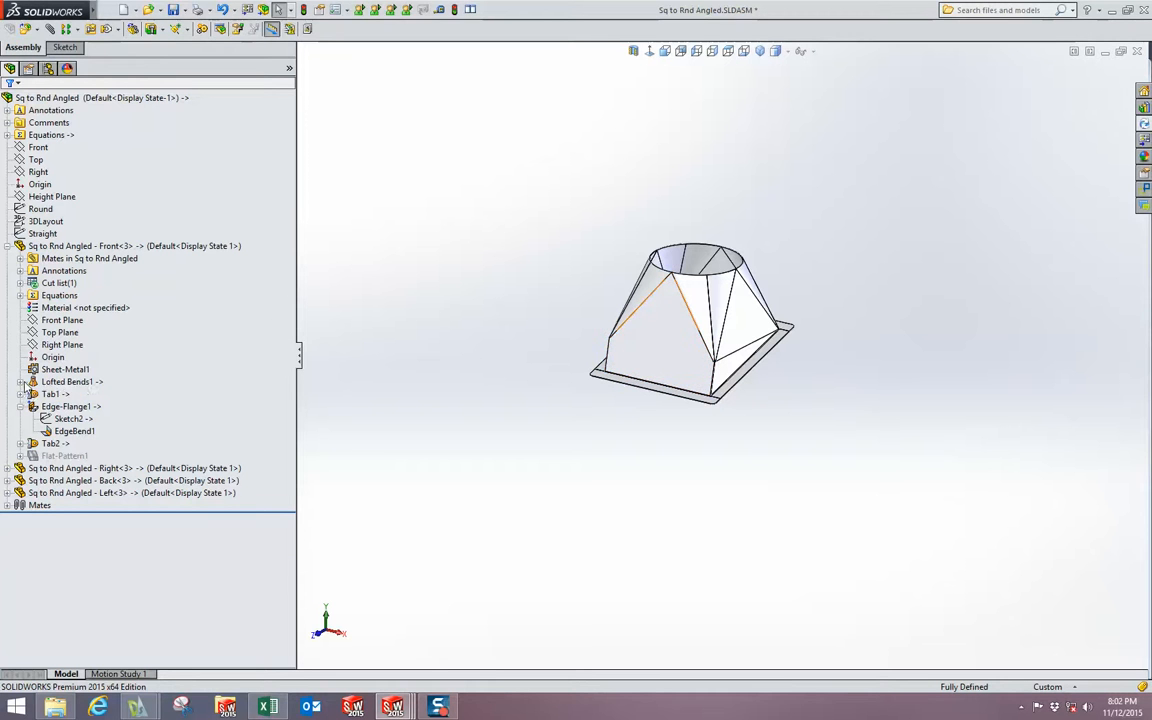
- Expand the Front part's Lofted Bends1 and highlight its Round and Straight sketches to examine where their profiles lie on the model
{"action": "left_click", "coordinate": [21, 382]}
{"action": "left_click", "coordinate": [70, 394]}
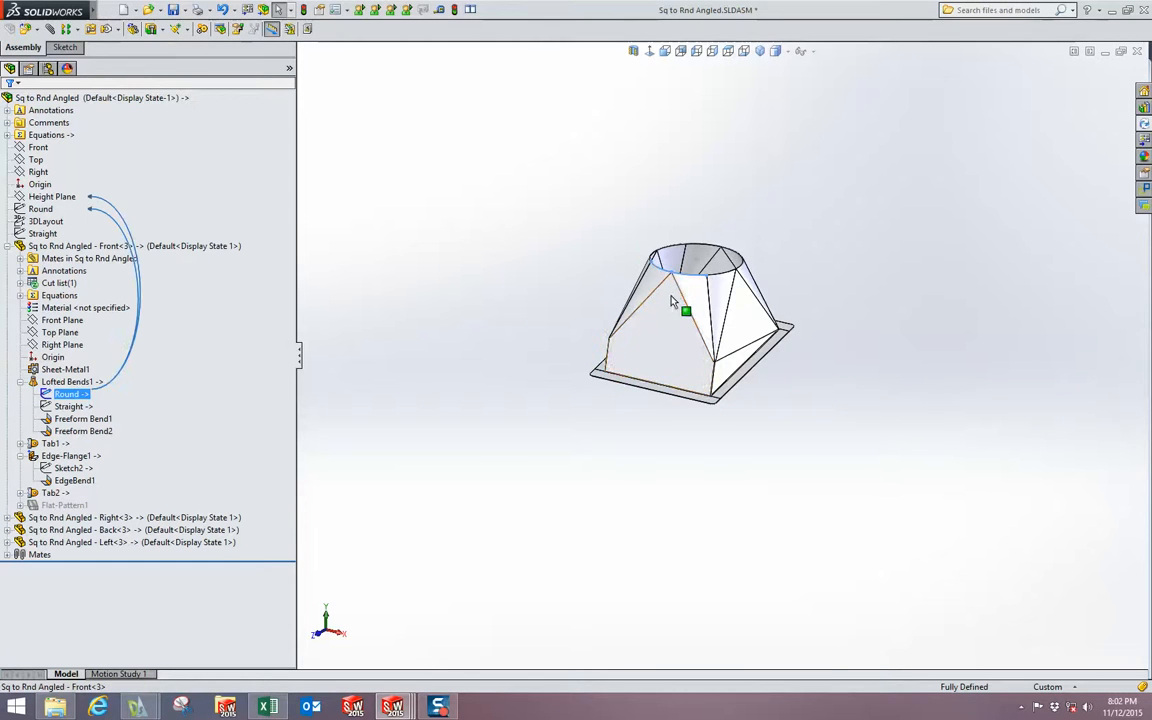
{"action": "scroll", "coordinate": [672, 302], "scroll_direction": "down", "scroll_amount": 5}
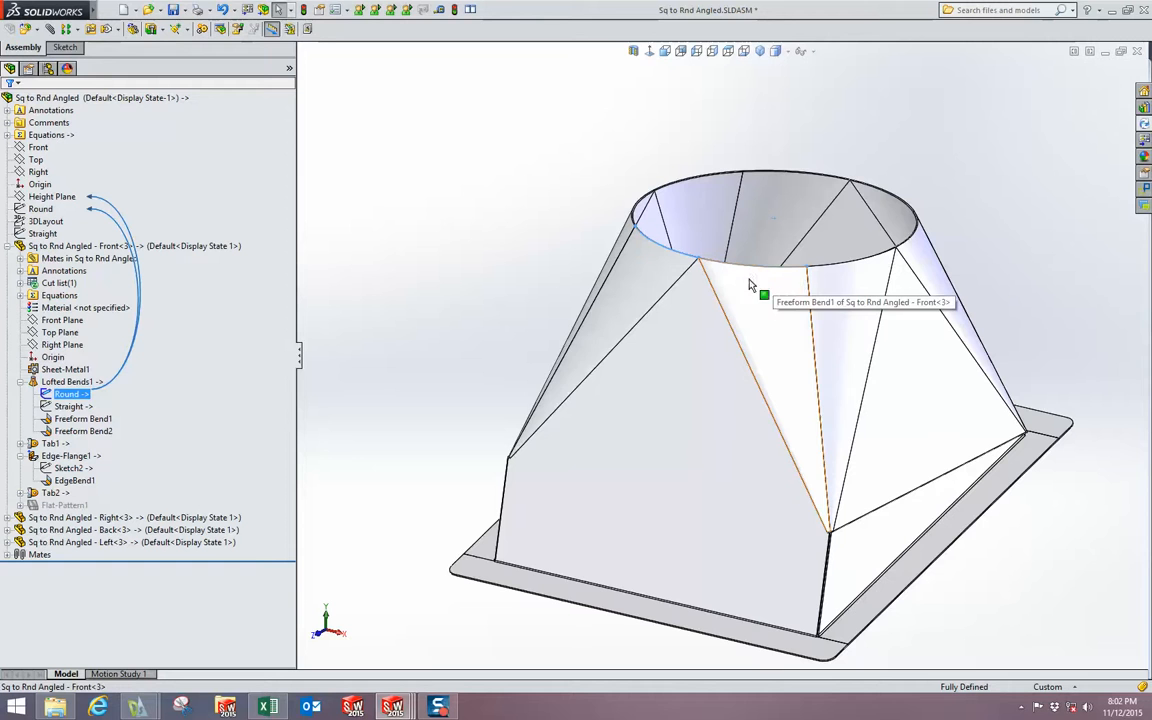
{"action": "scroll", "coordinate": [703, 307], "scroll_direction": "up", "scroll_amount": 3}
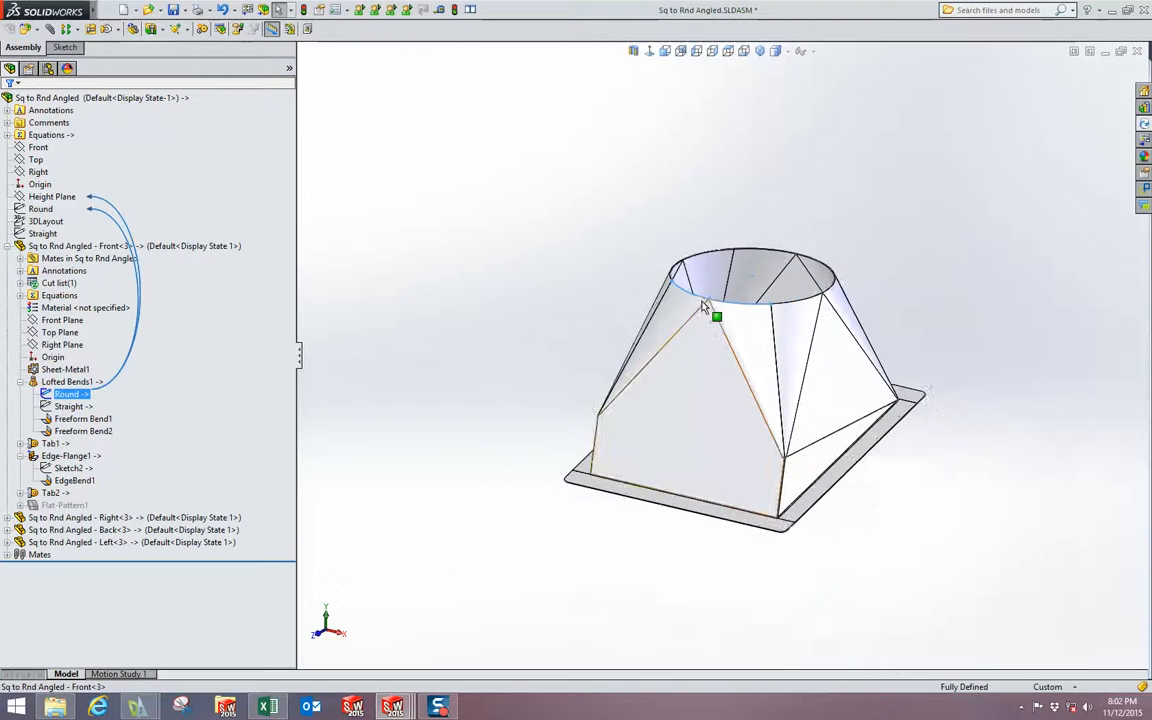
{"action": "scroll", "coordinate": [655, 357], "scroll_direction": "up", "scroll_amount": 1}
{"action": "left_click", "coordinate": [70, 406]}
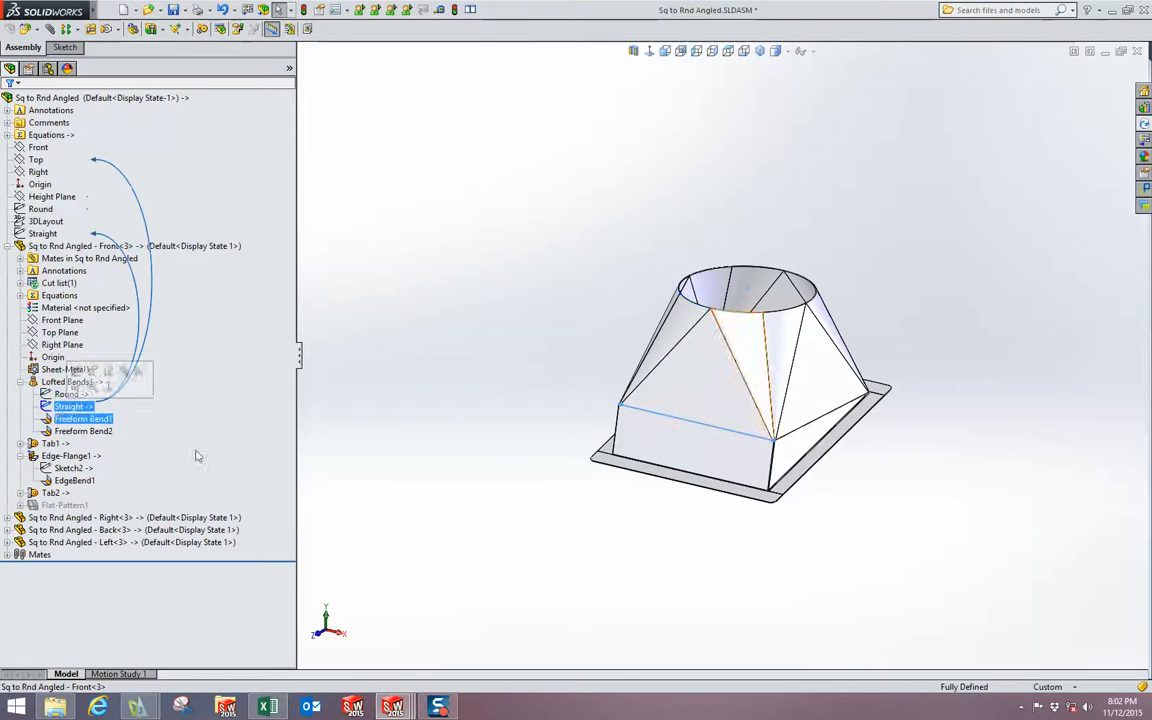
{"action": "scroll", "coordinate": [860, 400], "scroll_direction": "down", "scroll_amount": 6}
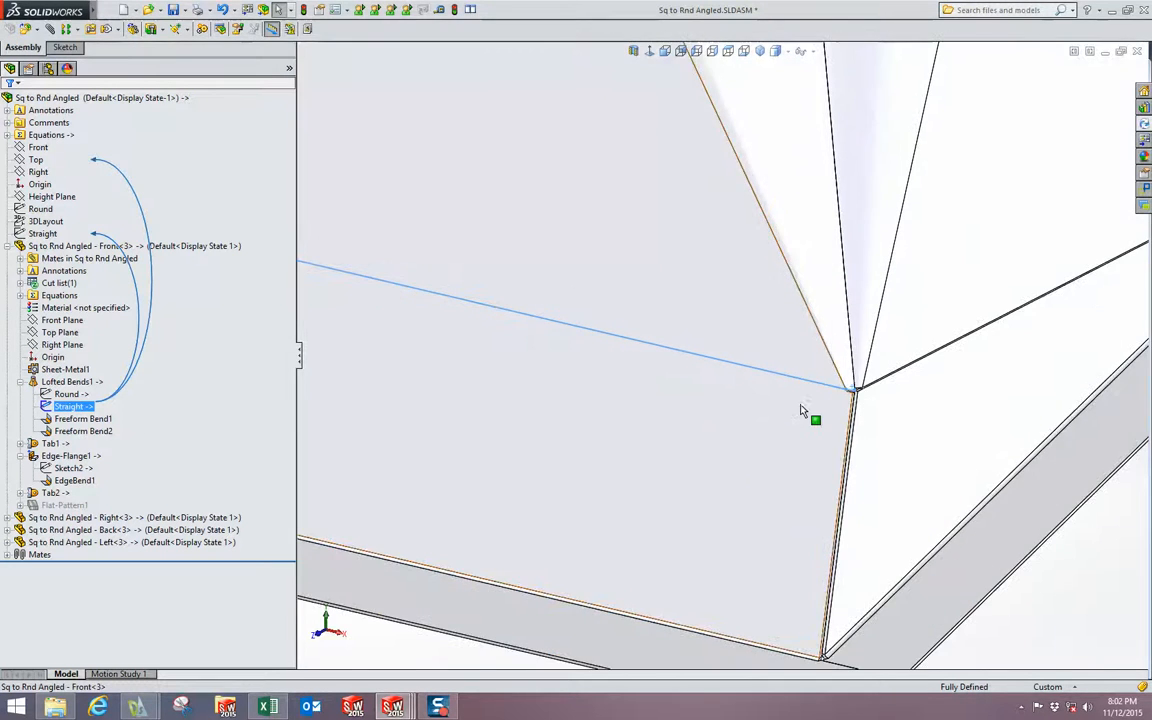
{"action": "key", "text": "f"}
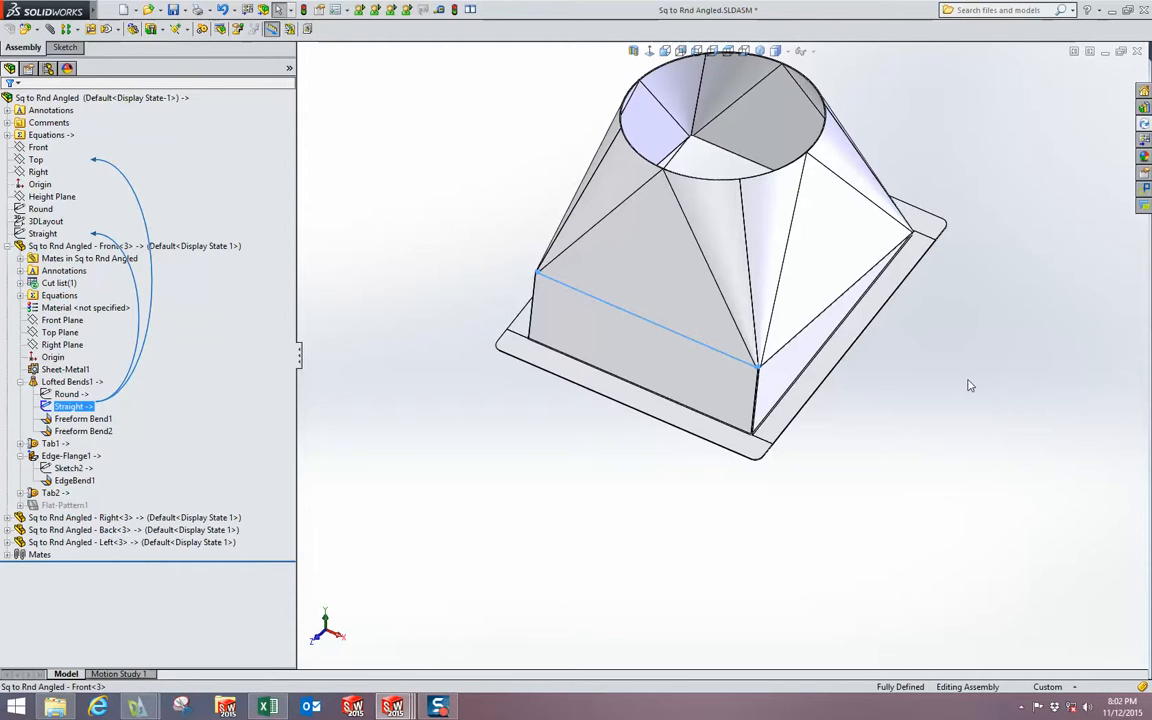
- Highlight the Height Plane, Round, 3DLayout and Straight layout features in turn and compare them with the Front part's lofted bend
{"action": "left_click", "coordinate": [30, 196]}
{"action": "left_click", "coordinate": [36, 209]}
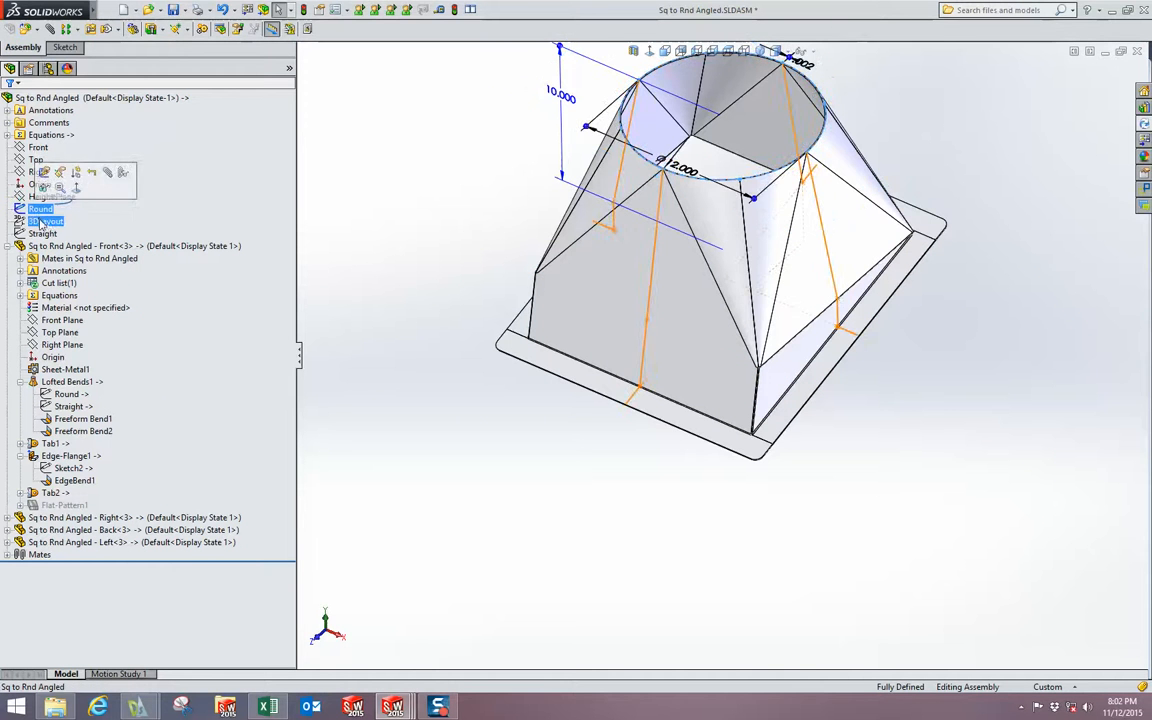
{"action": "left_click", "coordinate": [45, 221]}
{"action": "left_click", "coordinate": [42, 233]}
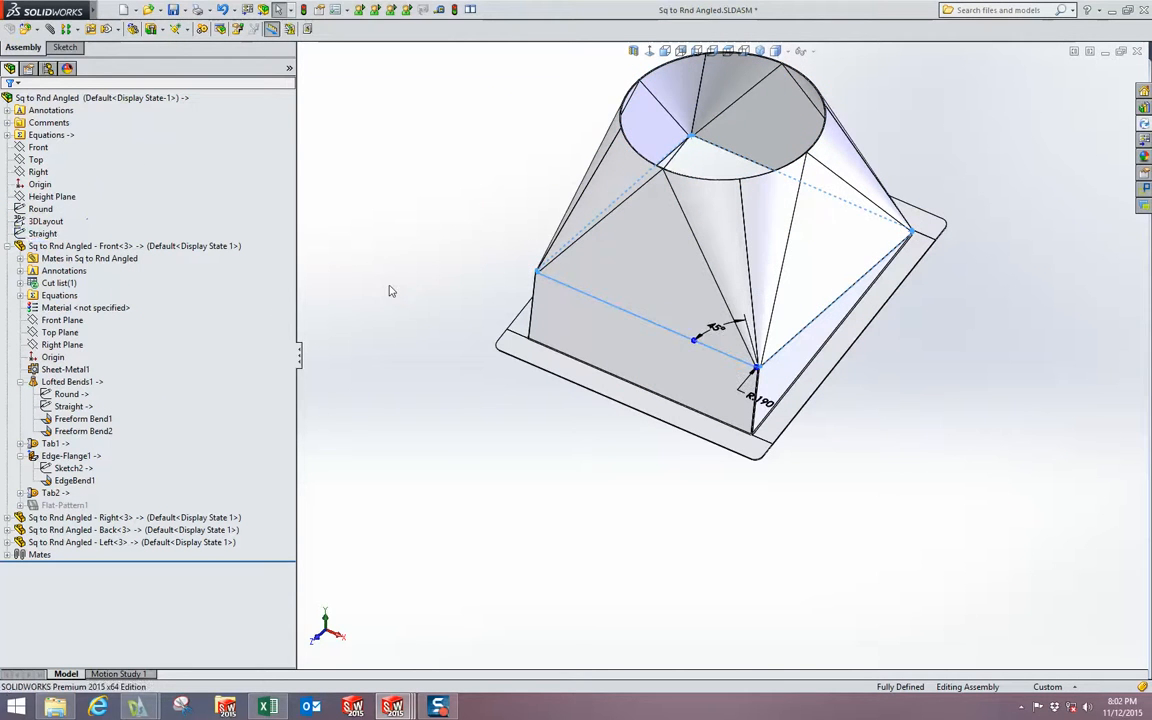
{"action": "left_click", "coordinate": [153, 249]}
{"action": "left_click", "coordinate": [70, 406]}
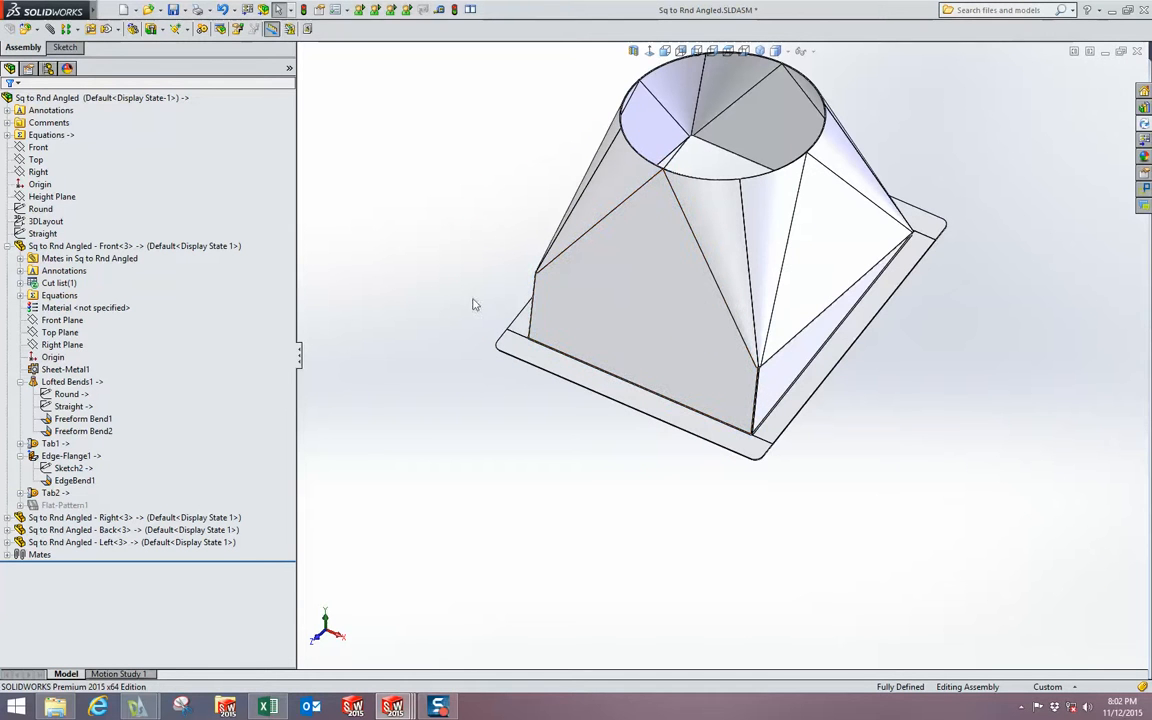
{"action": "left_click", "coordinate": [34, 386]}
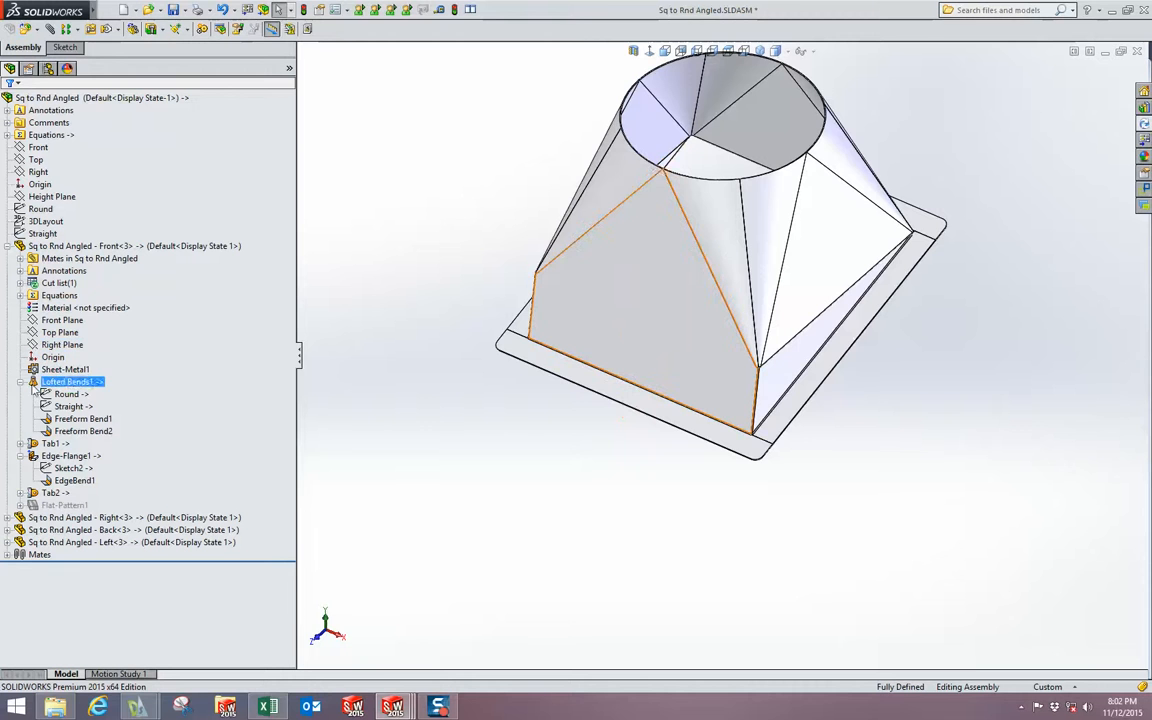
{"action": "left_click", "coordinate": [50, 235]}
{"action": "middle_click_drag", "start_coordinate": [430, 410], "coordinate": [540, 341]}
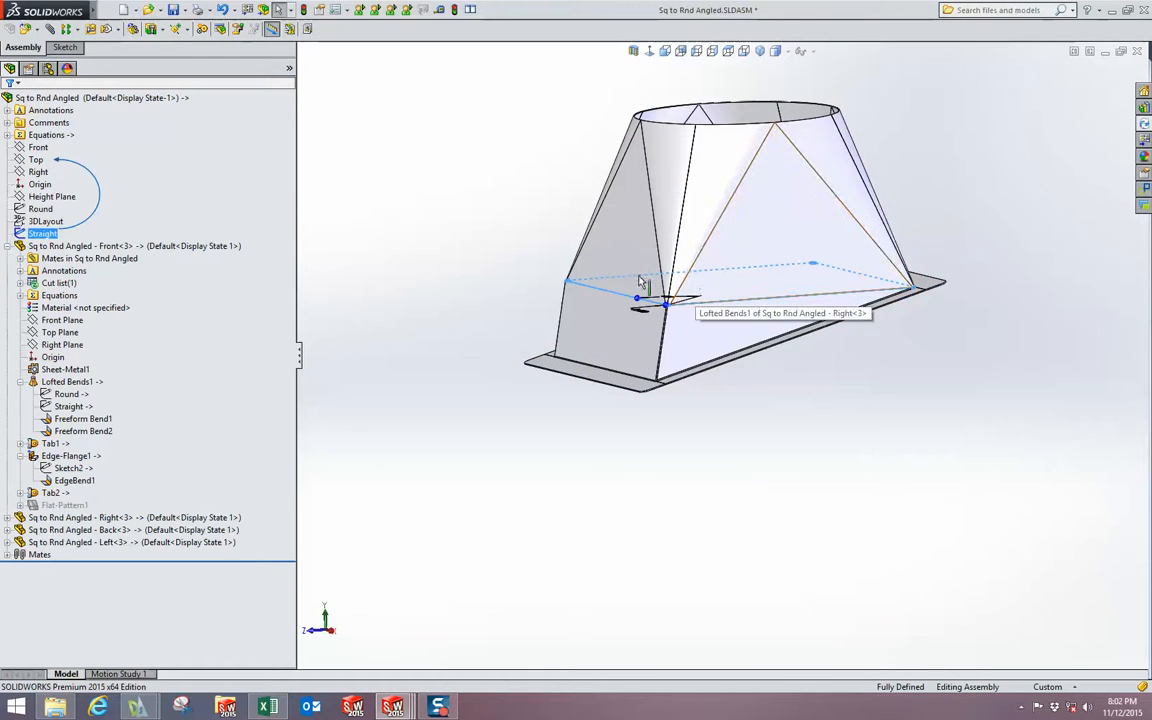
- Open the 3DLayout sketch for editing and check the Along Z relation of the point partway along the front side line
{"action": "left_click", "coordinate": [45, 221]}
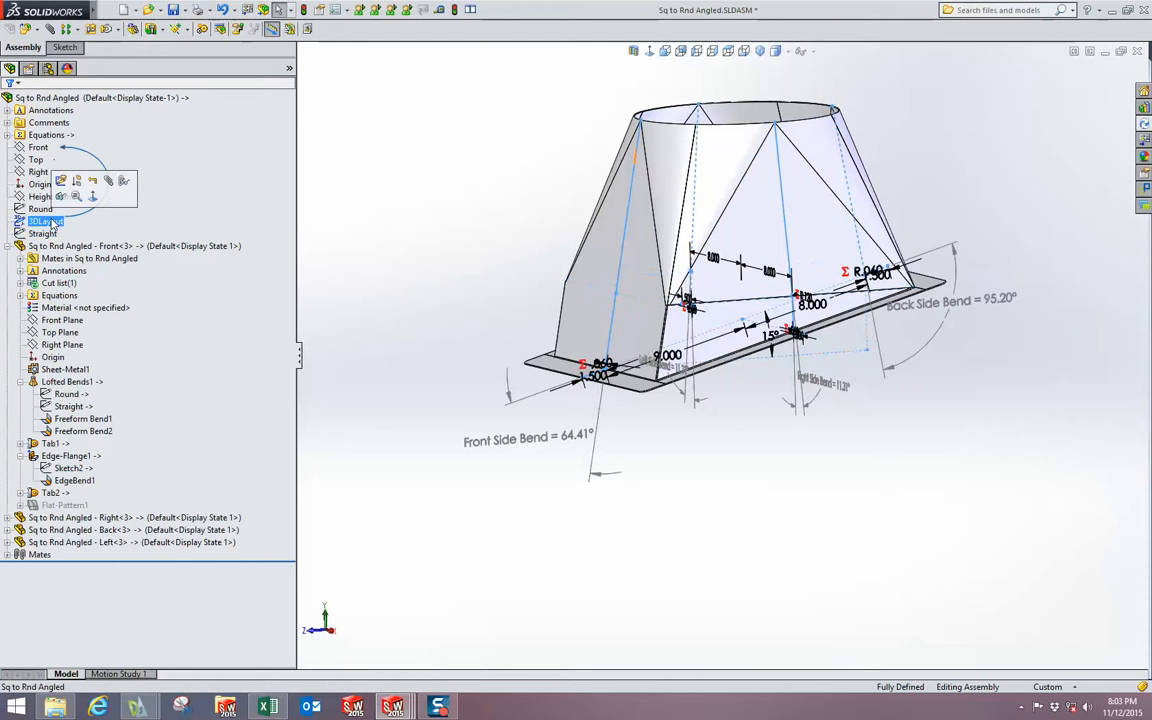
{"action": "left_click", "coordinate": [61, 182]}
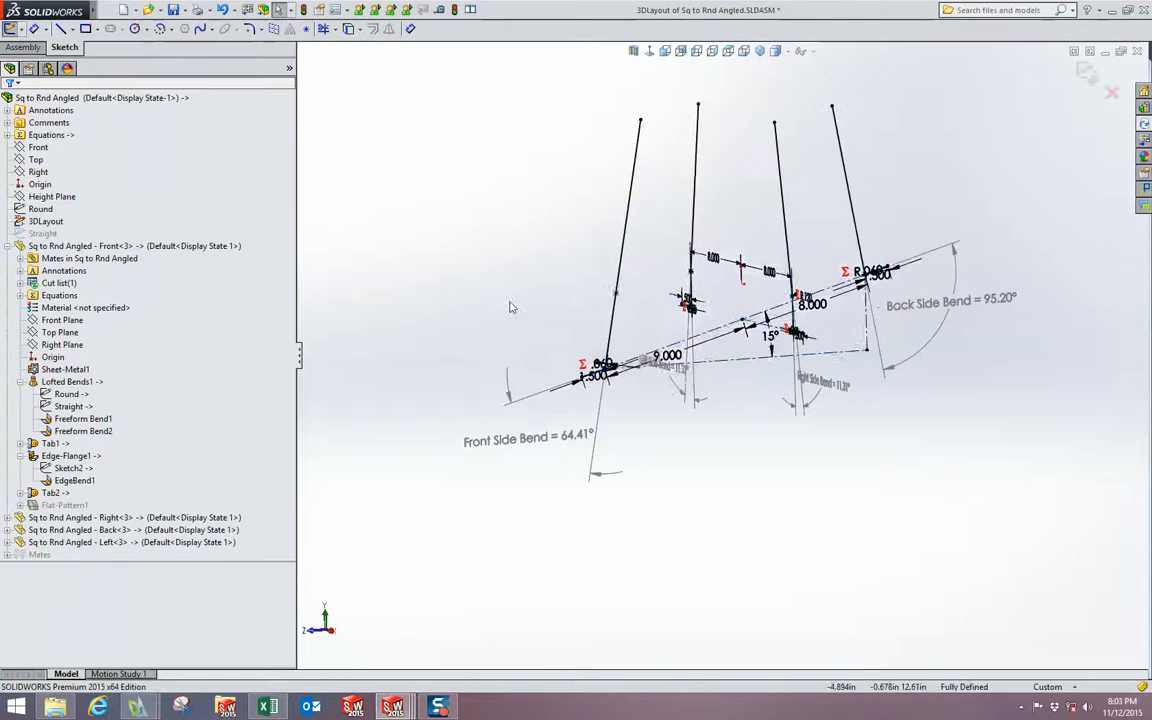
{"action": "left_click", "coordinate": [614, 301]}
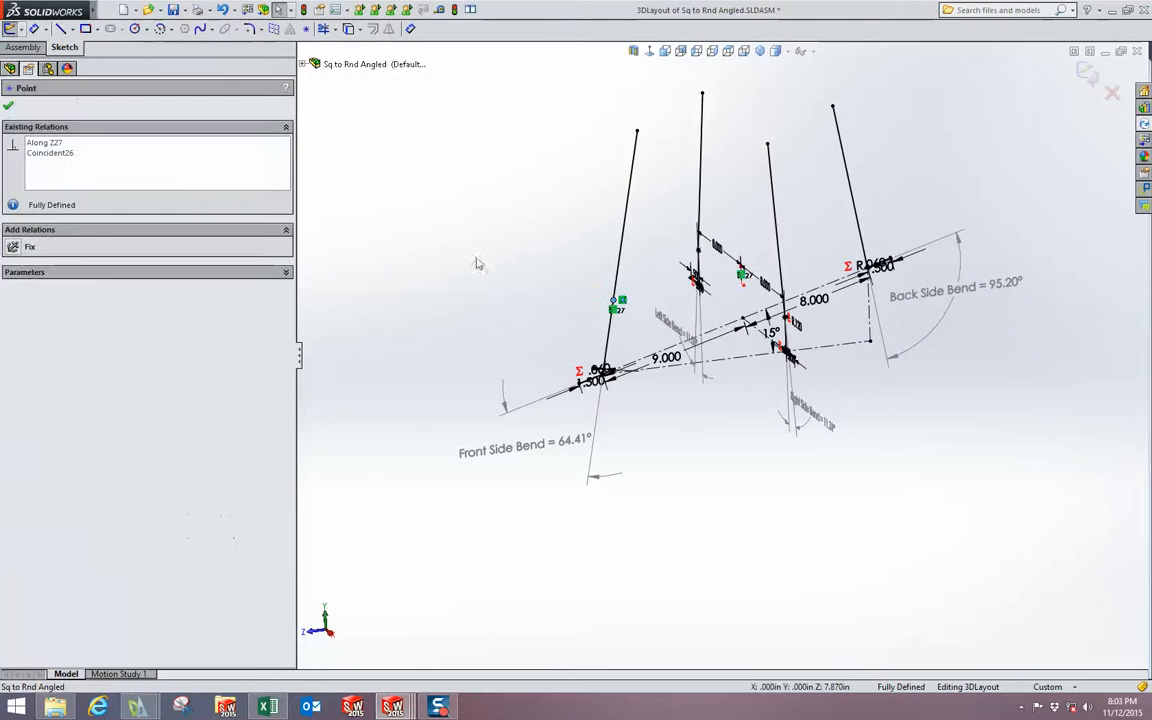
{"action": "left_click", "coordinate": [45, 143]}
{"action": "scroll", "coordinate": [716, 371], "scroll_direction": "down", "scroll_amount": 5}
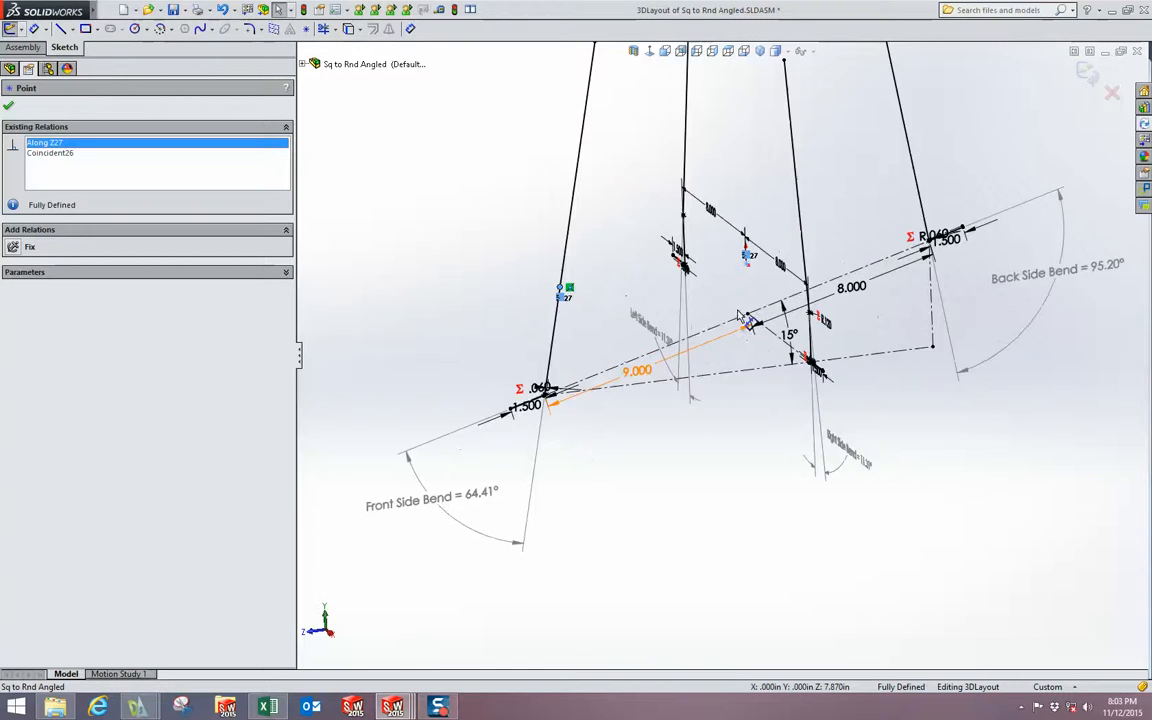
- Check the relations of the point where the back side line meets the angled base and exit the 3DLayout sketch without saving
{"action": "scroll", "coordinate": [933, 249], "scroll_direction": "up", "scroll_amount": 1}
{"action": "scroll", "coordinate": [942, 247], "scroll_direction": "down", "scroll_amount": 6}
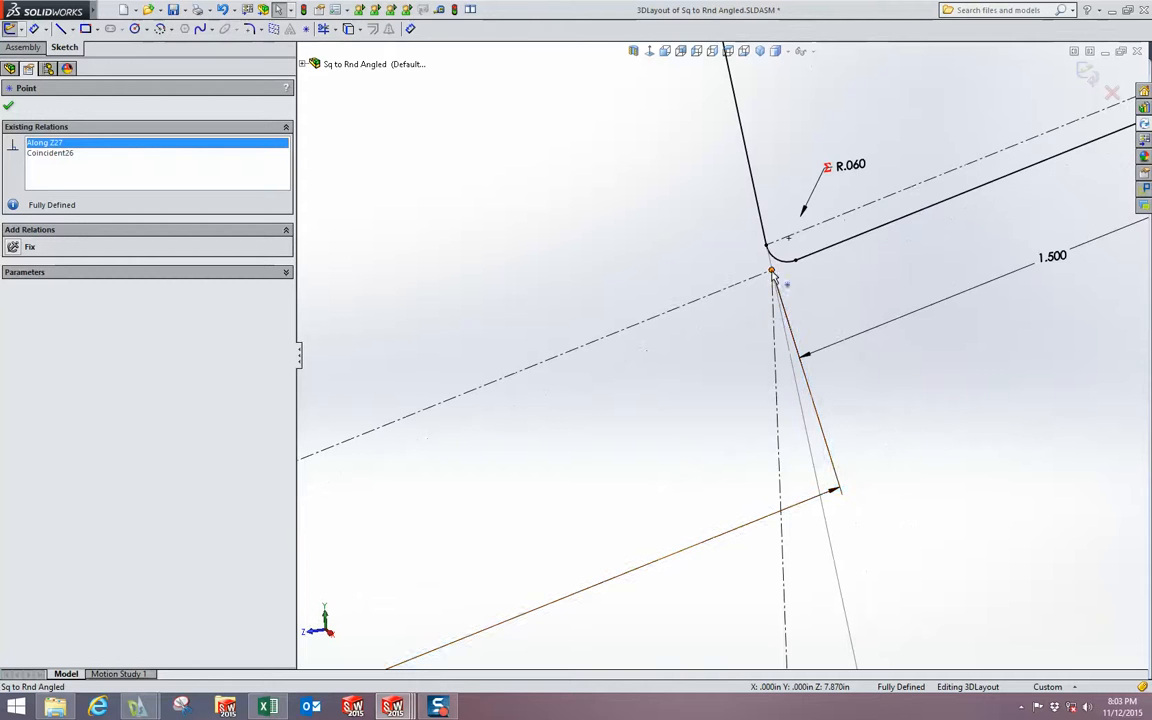
{"action": "left_click", "coordinate": [772, 272]}
{"action": "scroll", "coordinate": [786, 320], "scroll_direction": "up", "scroll_amount": 2}
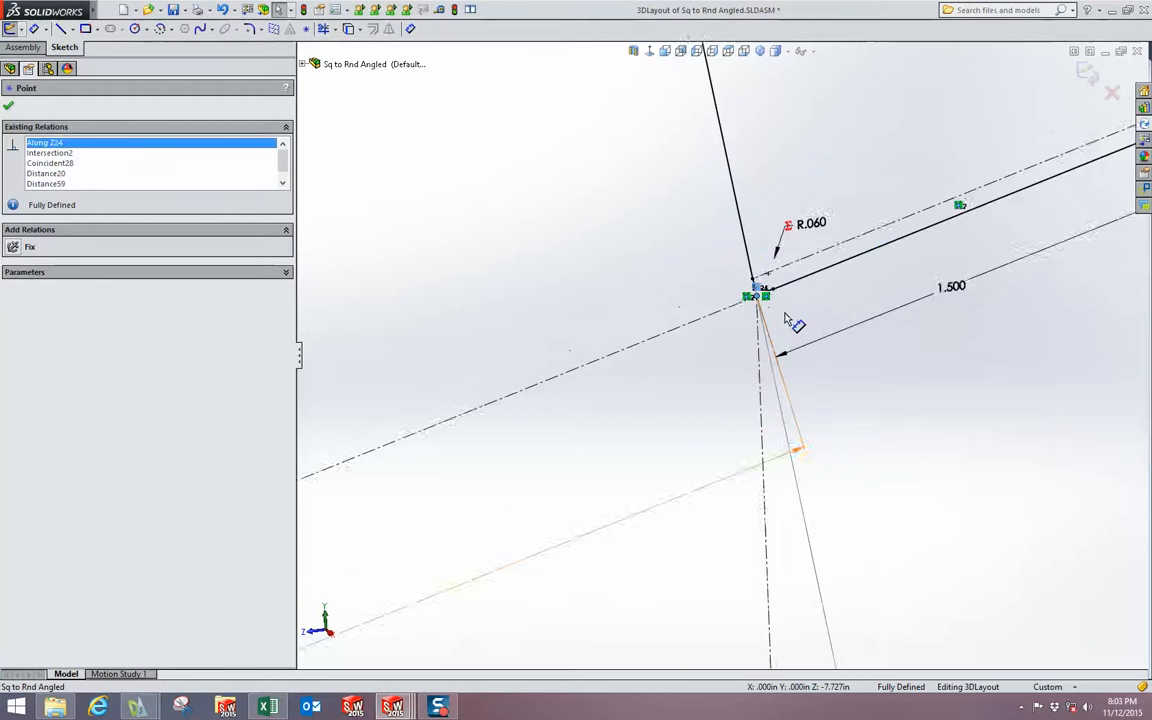
{"action": "scroll", "coordinate": [786, 320], "scroll_direction": "up", "scroll_amount": 8}
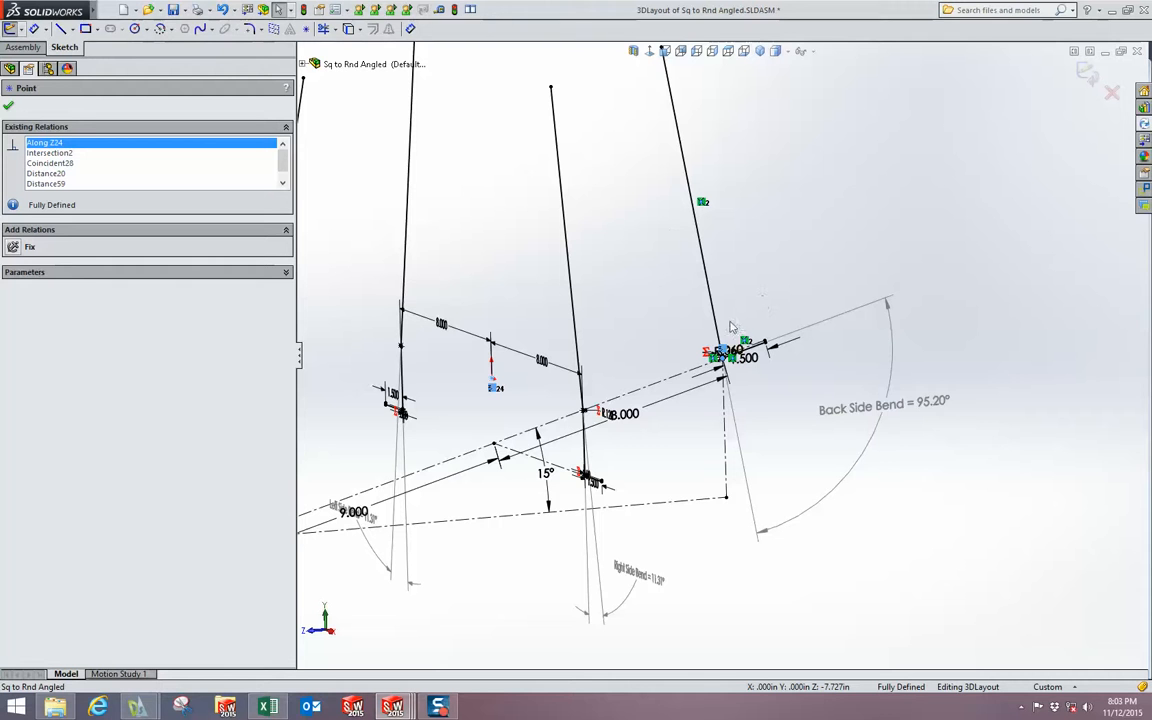
{"action": "middle_click_drag", "start_coordinate": [765, 316], "coordinate": [769, 350]}
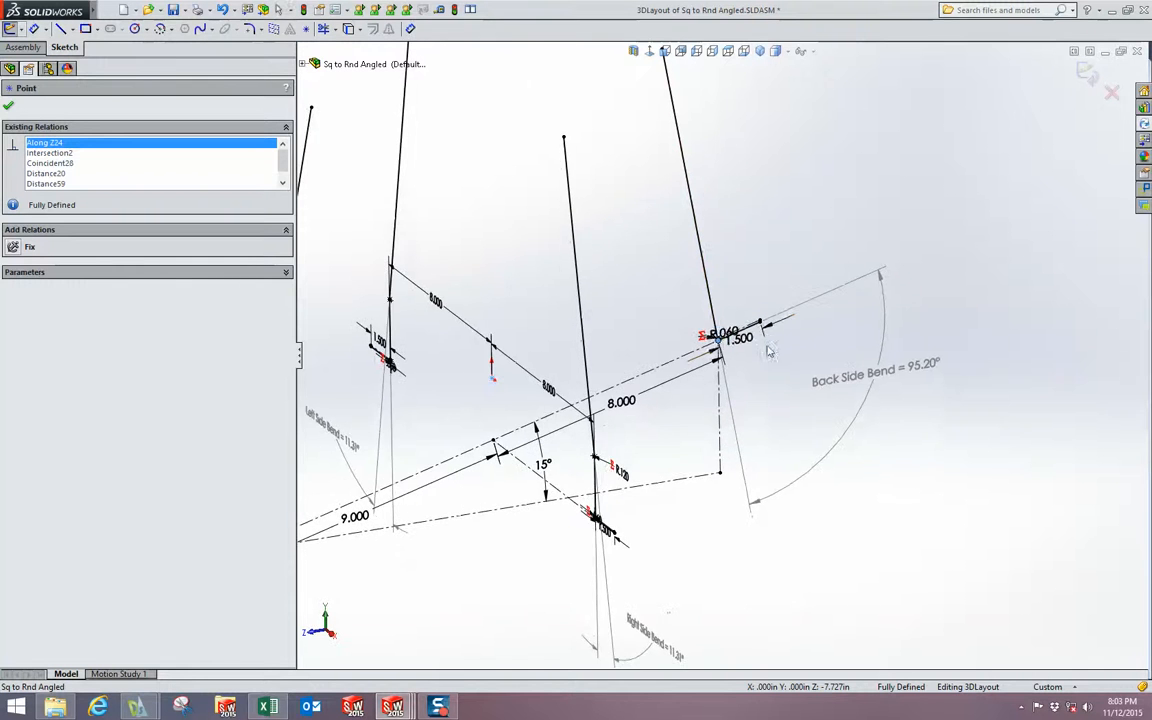
{"action": "scroll", "coordinate": [769, 348], "scroll_direction": "up", "scroll_amount": 3}
{"action": "left_click", "coordinate": [1028, 148]}
{"action": "left_click", "coordinate": [1114, 98]}
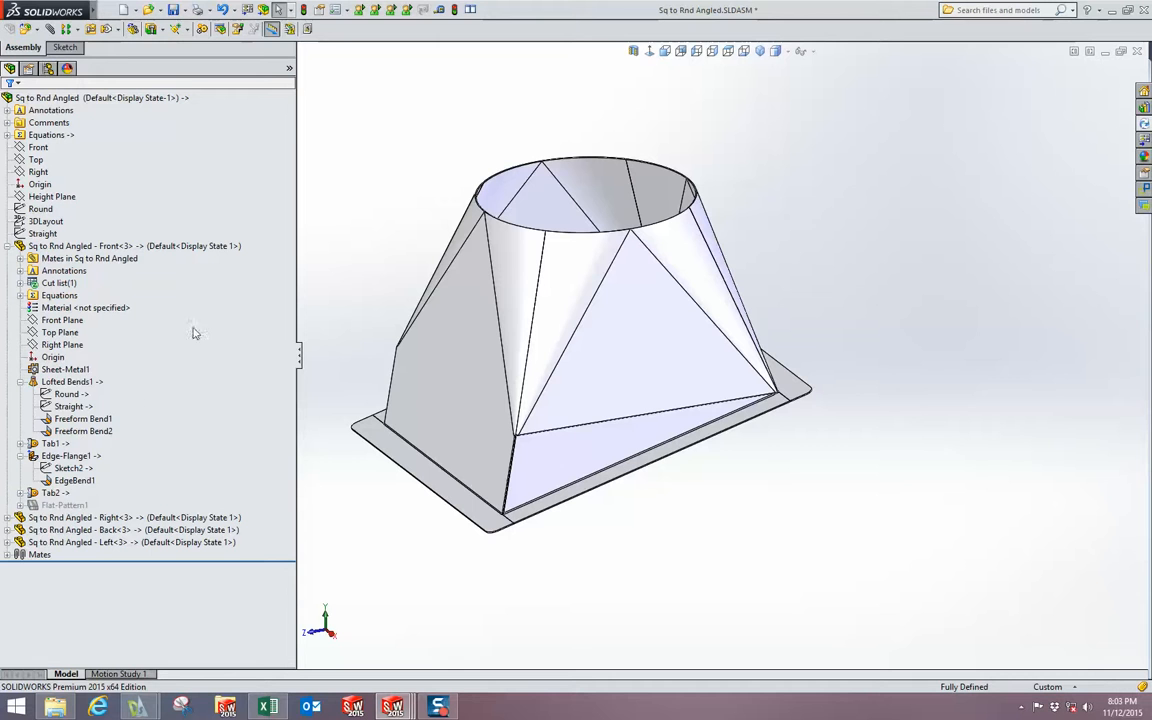
- Collapse the Front part's Lofted Bends1, check the external references of the sketch under Tab1, and collapse the Front part
{"action": "left_click", "coordinate": [56, 386]}
{"action": "left_click", "coordinate": [20, 382]}
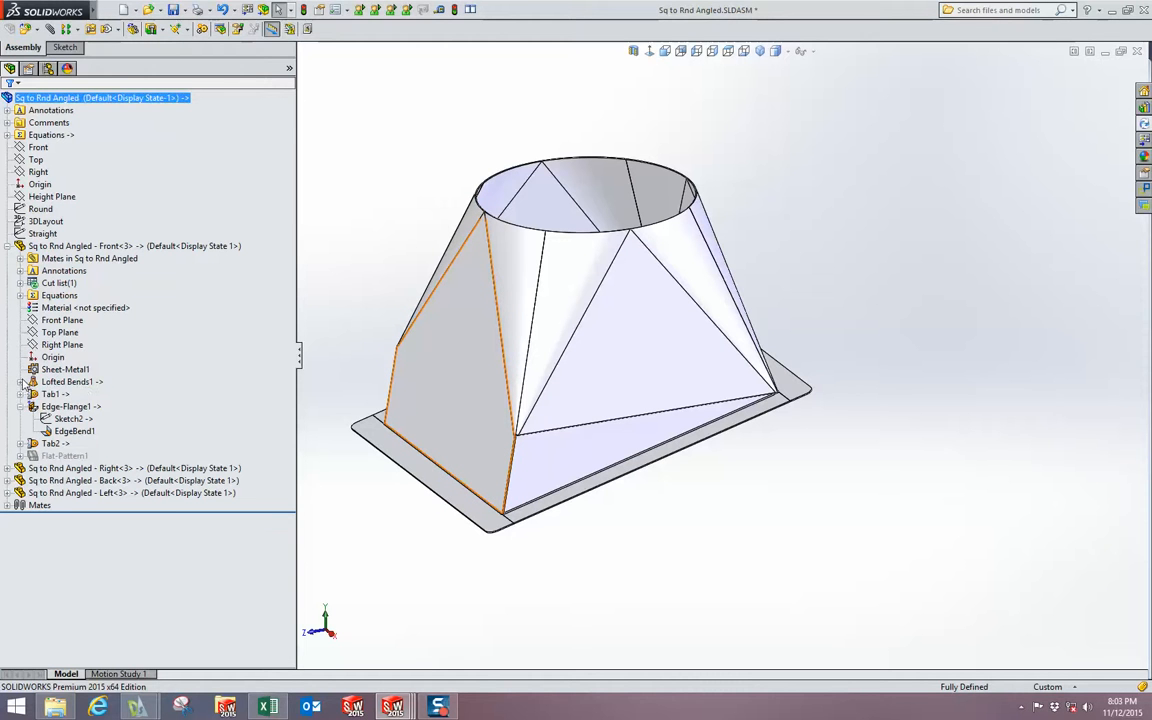
{"action": "left_click", "coordinate": [20, 394]}
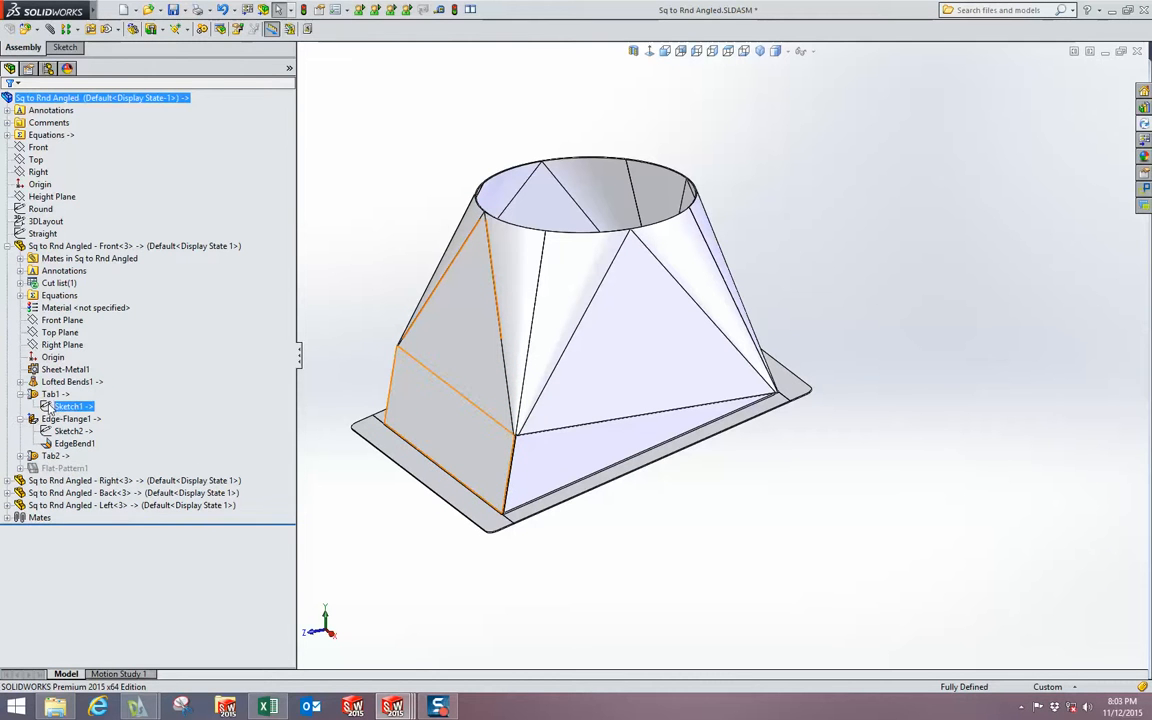
{"action": "mouse_move", "coordinate": [56, 409]}
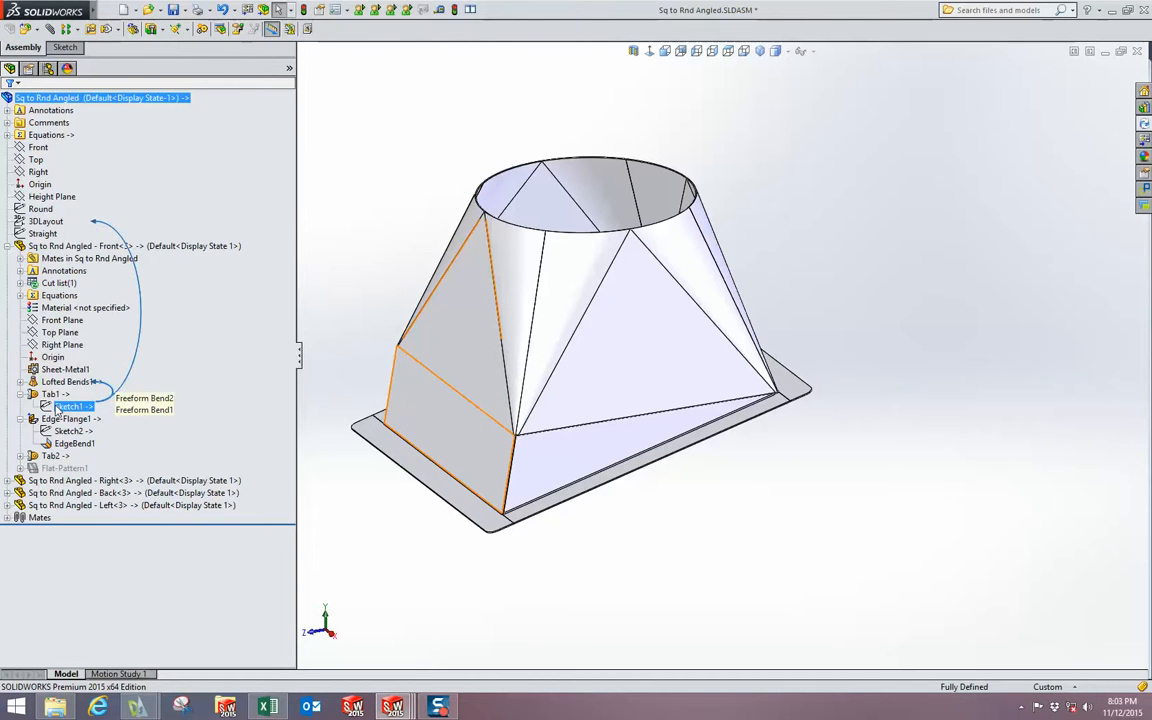
{"action": "left_click", "coordinate": [7, 246]}
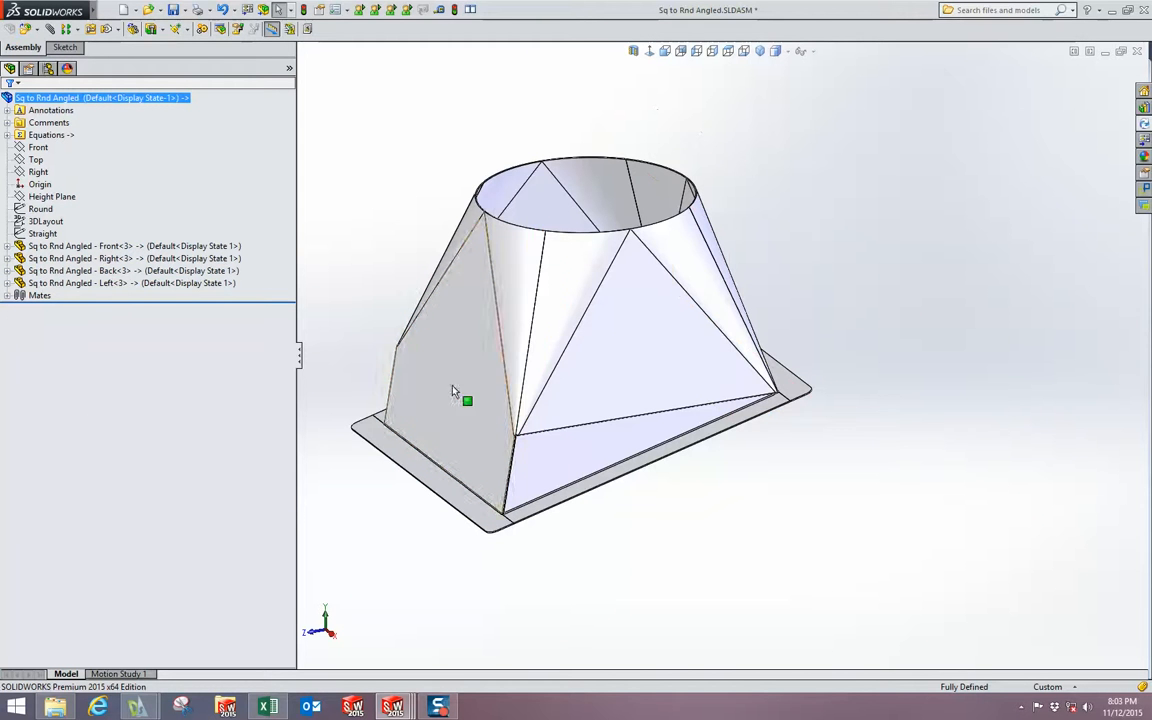
- Expand the Left part's Cut-Extrude1 and open its Sketch1 for editing
{"action": "left_click", "coordinate": [7, 283]}
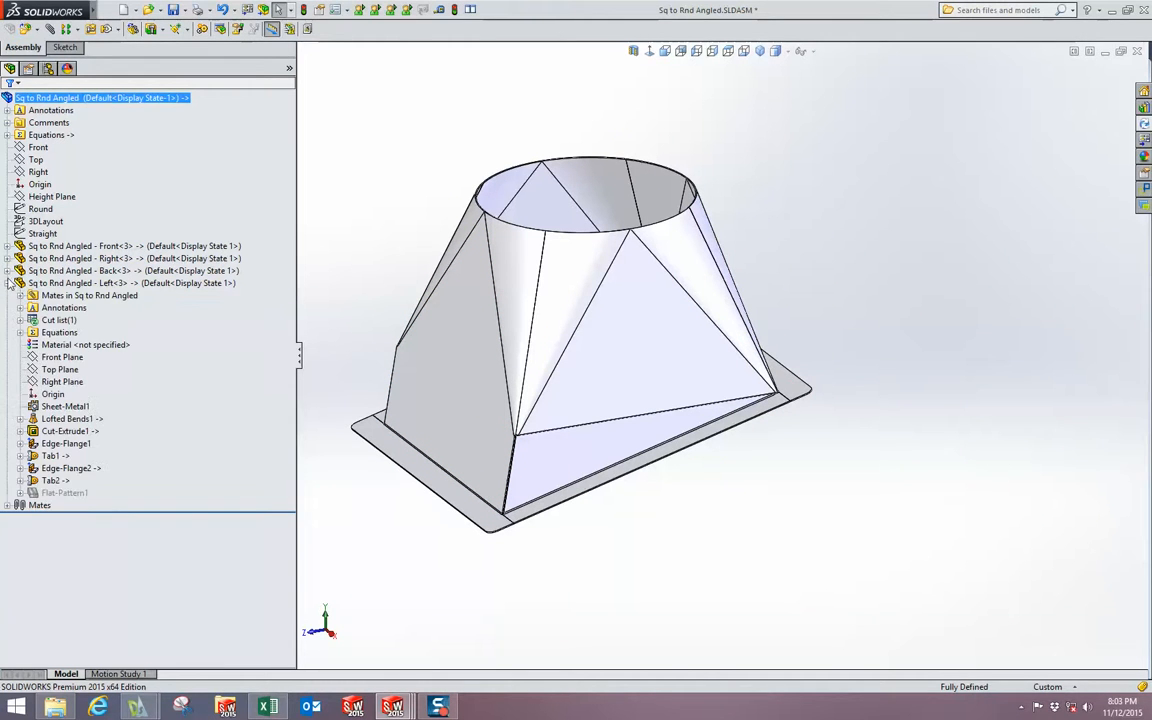
{"action": "left_click", "coordinate": [20, 431]}
{"action": "left_click", "coordinate": [60, 443]}
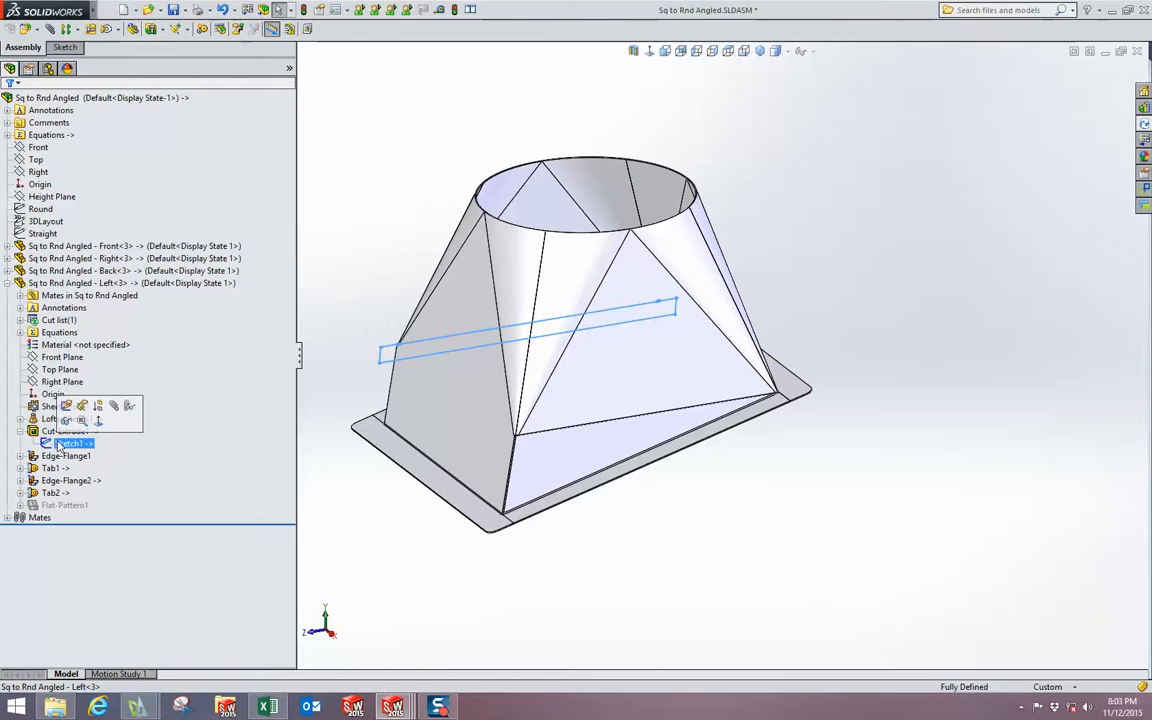
{"action": "left_click", "coordinate": [67, 420]}
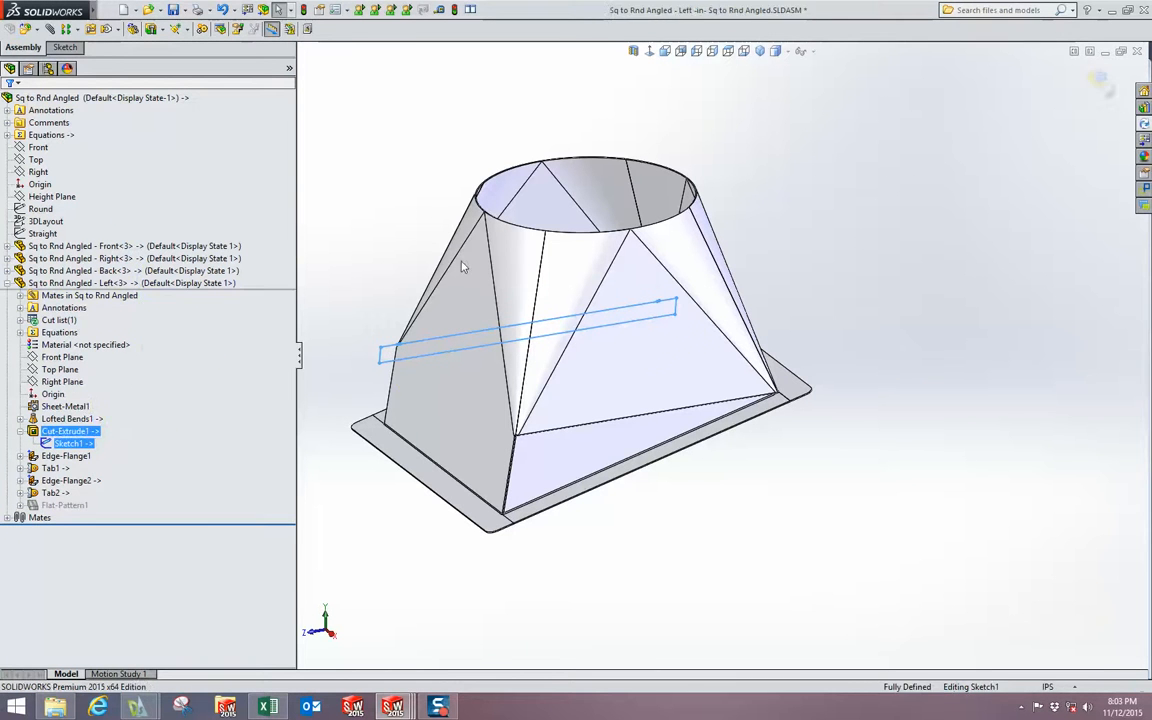
- View Sketch1 of the left panel's cut straight on and select the coincident relation of its upper horizontal line
{"action": "left_click", "coordinate": [649, 51]}
{"action": "scroll", "coordinate": [604, 486], "scroll_direction": "down", "scroll_amount": 5}
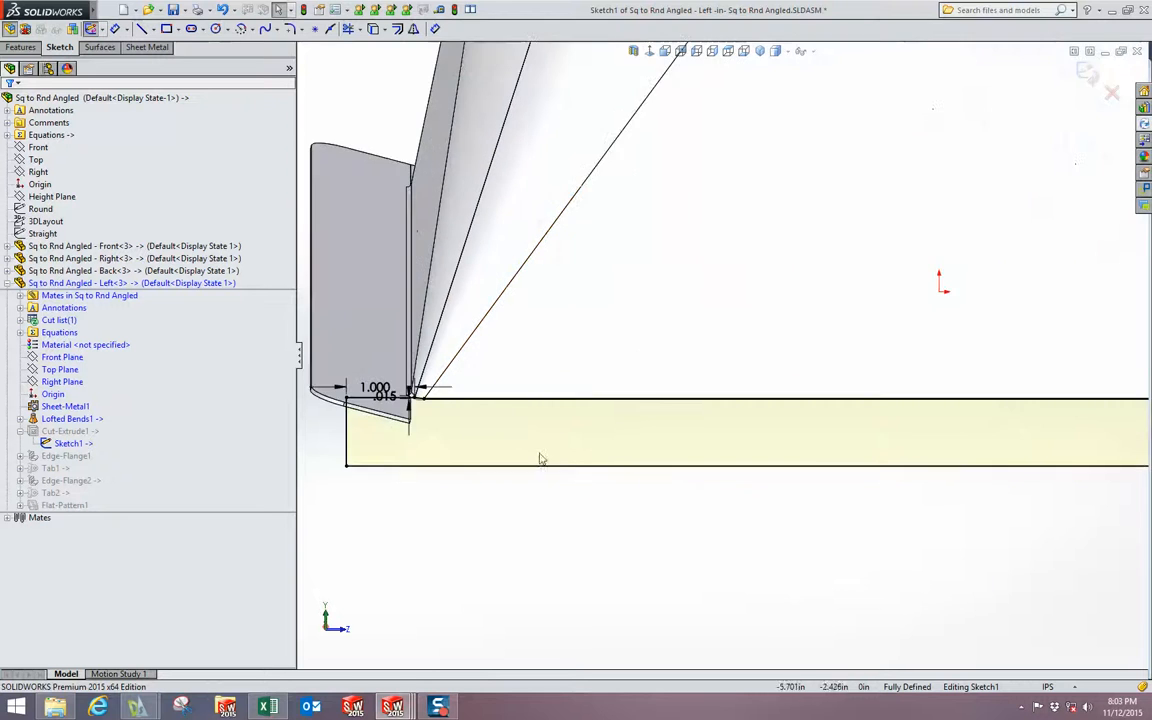
{"action": "scroll", "coordinate": [933, 393], "scroll_direction": "up", "scroll_amount": 6}
{"action": "scroll", "coordinate": [836, 419], "scroll_direction": "down", "scroll_amount": 4}
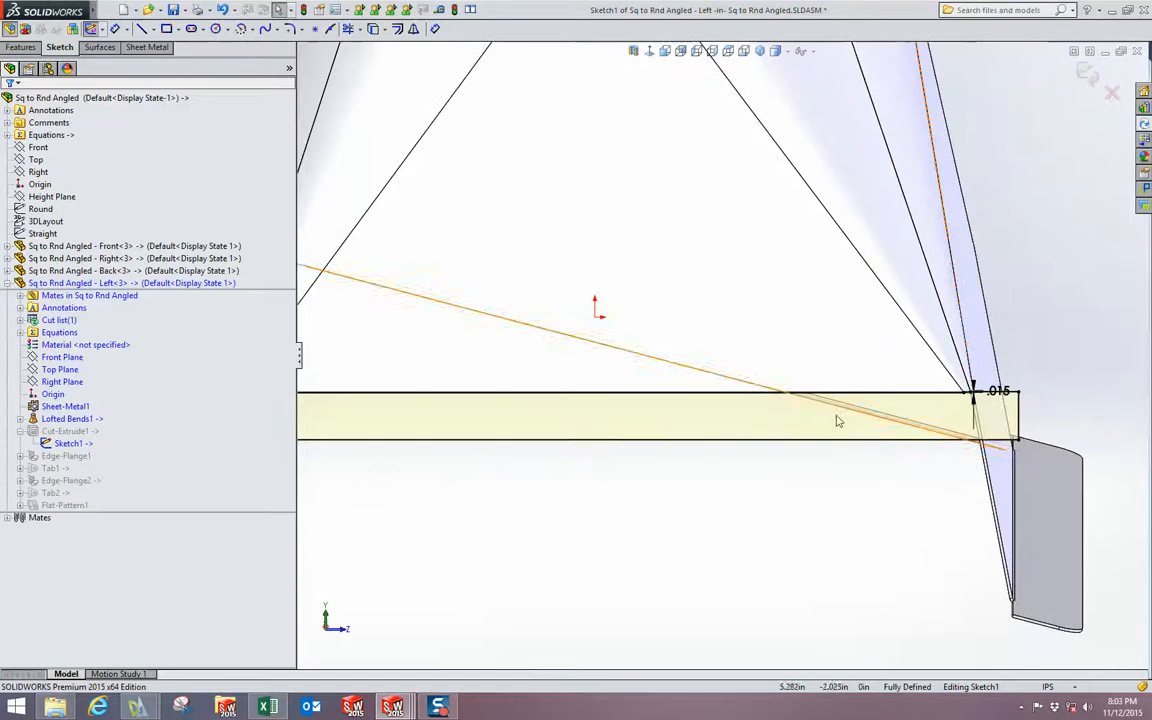
{"action": "left_click", "coordinate": [841, 395]}
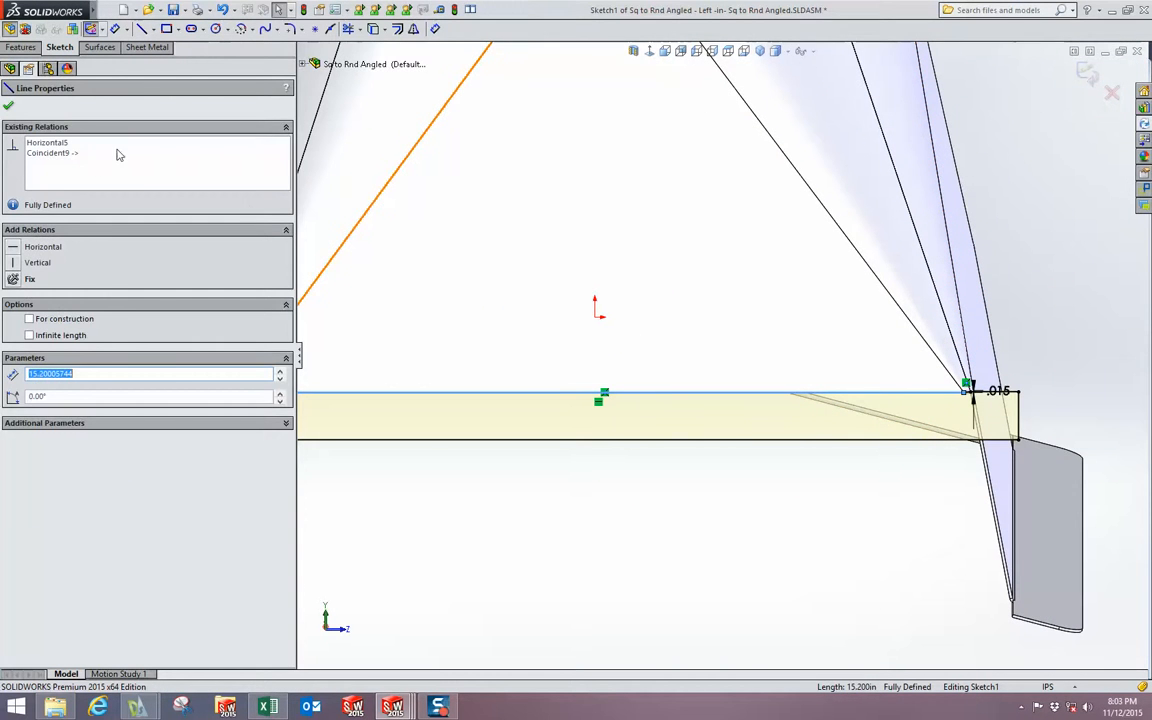
{"action": "left_click", "coordinate": [59, 155]}
- Examine where the cut sketch's upper line meets the lofted bend geometry, and exit the sketch without changes
{"action": "scroll", "coordinate": [740, 411], "scroll_direction": "up", "scroll_amount": 5}
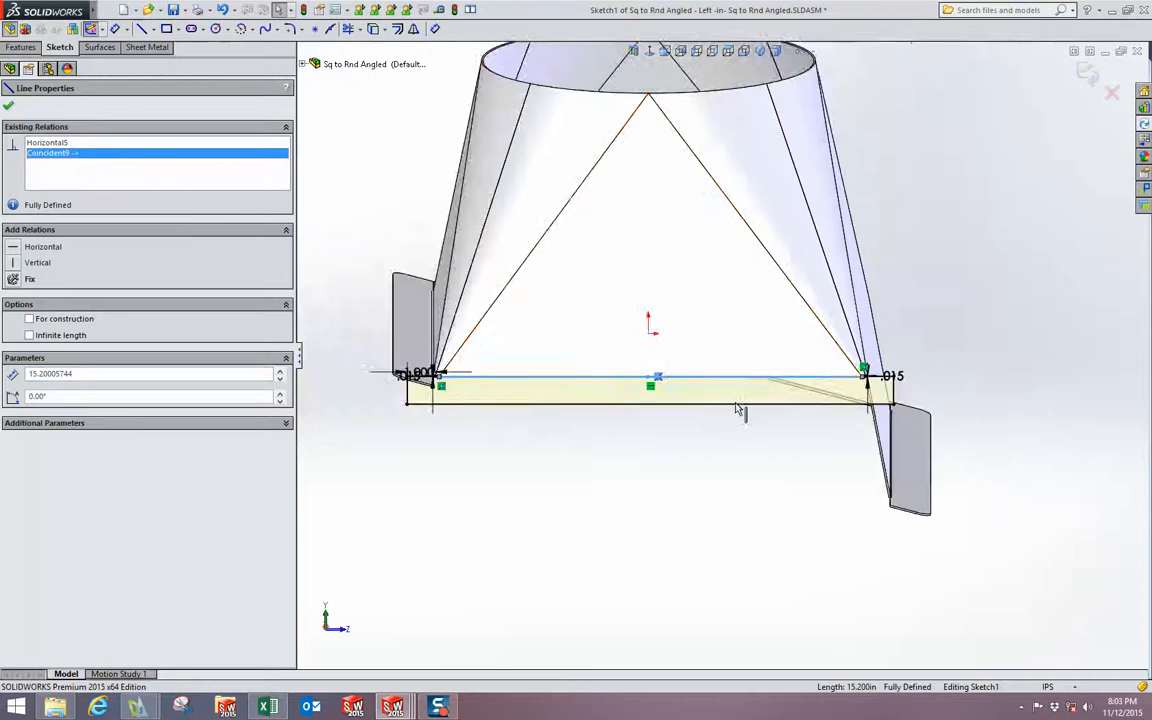
{"action": "scroll", "coordinate": [657, 385], "scroll_direction": "down", "scroll_amount": 6}
{"action": "scroll", "coordinate": [553, 345], "scroll_direction": "down", "scroll_amount": 8}
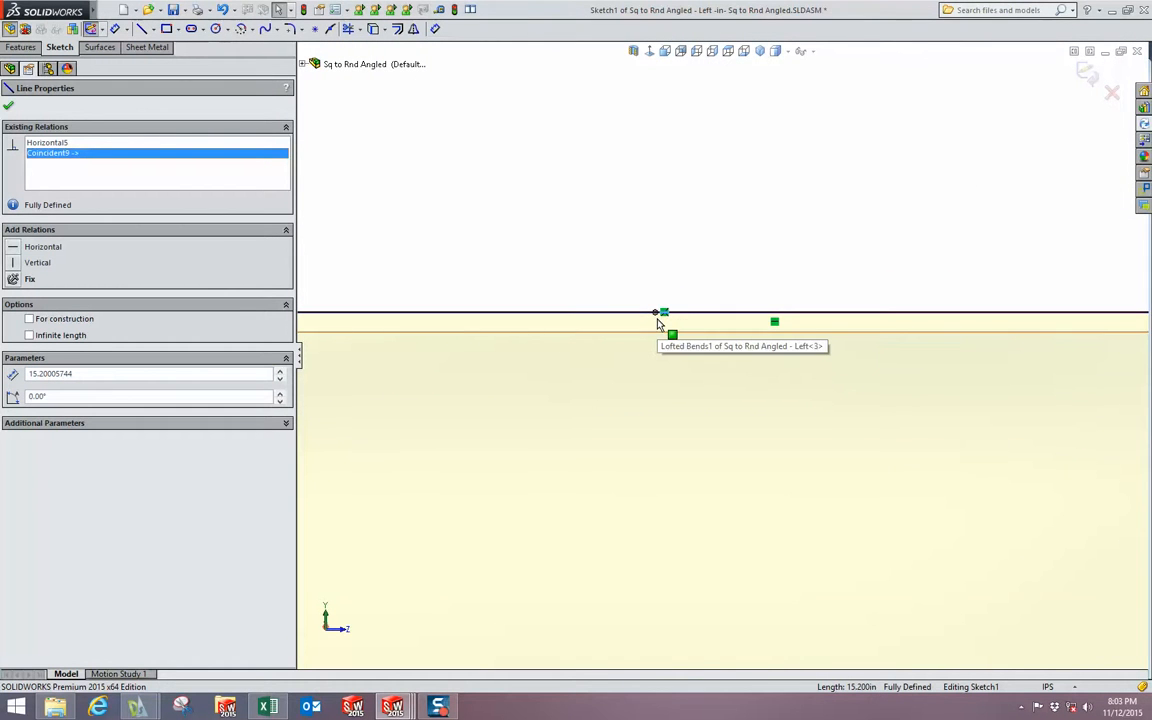
{"action": "scroll", "coordinate": [658, 326], "scroll_direction": "up", "scroll_amount": 10}
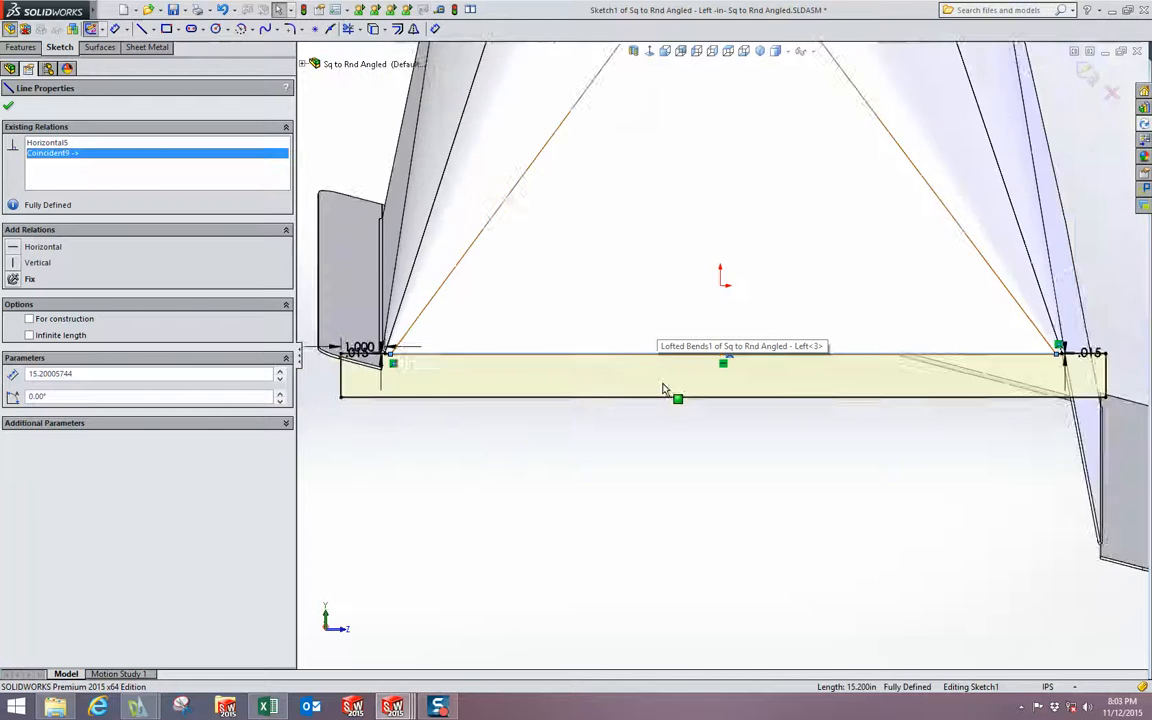
{"action": "mouse_move", "coordinate": [664, 388]}
{"action": "middle_mouse_down"}
{"action": "mouse_move", "coordinate": [664, 408]}
{"action": "mouse_move", "coordinate": [573, 388]}
{"action": "mouse_move", "coordinate": [677, 440]}
{"action": "middle_mouse_up"}
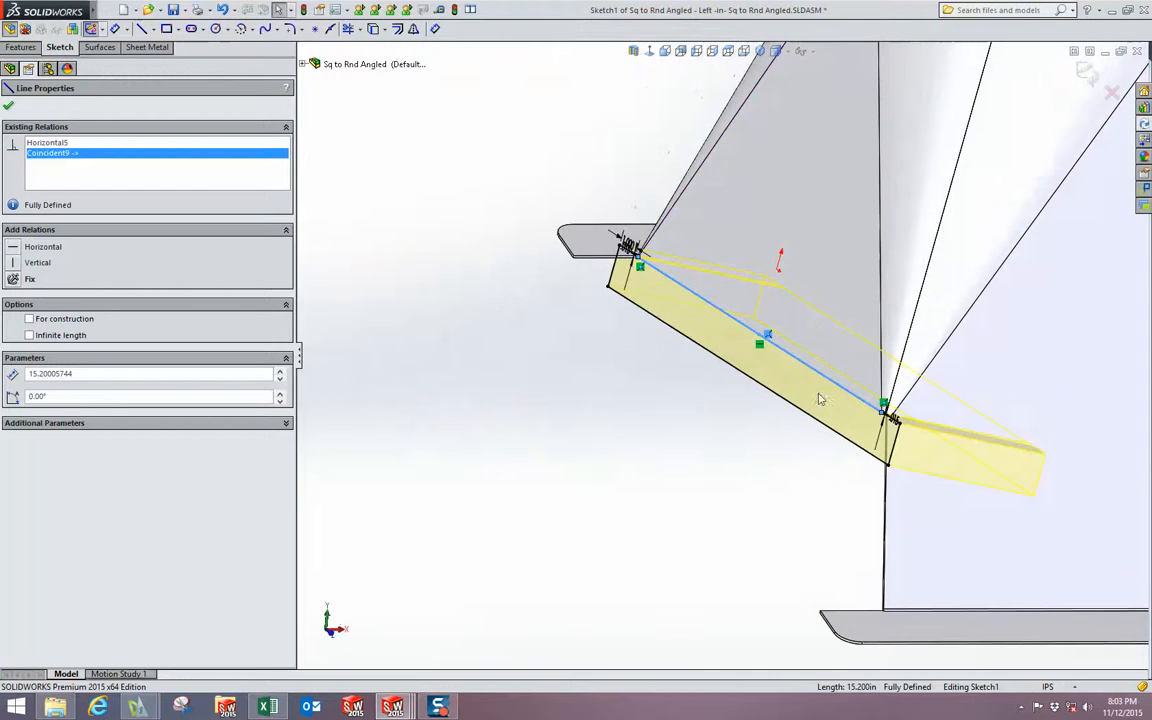
{"action": "scroll", "coordinate": [820, 398], "scroll_direction": "down", "scroll_amount": 4}
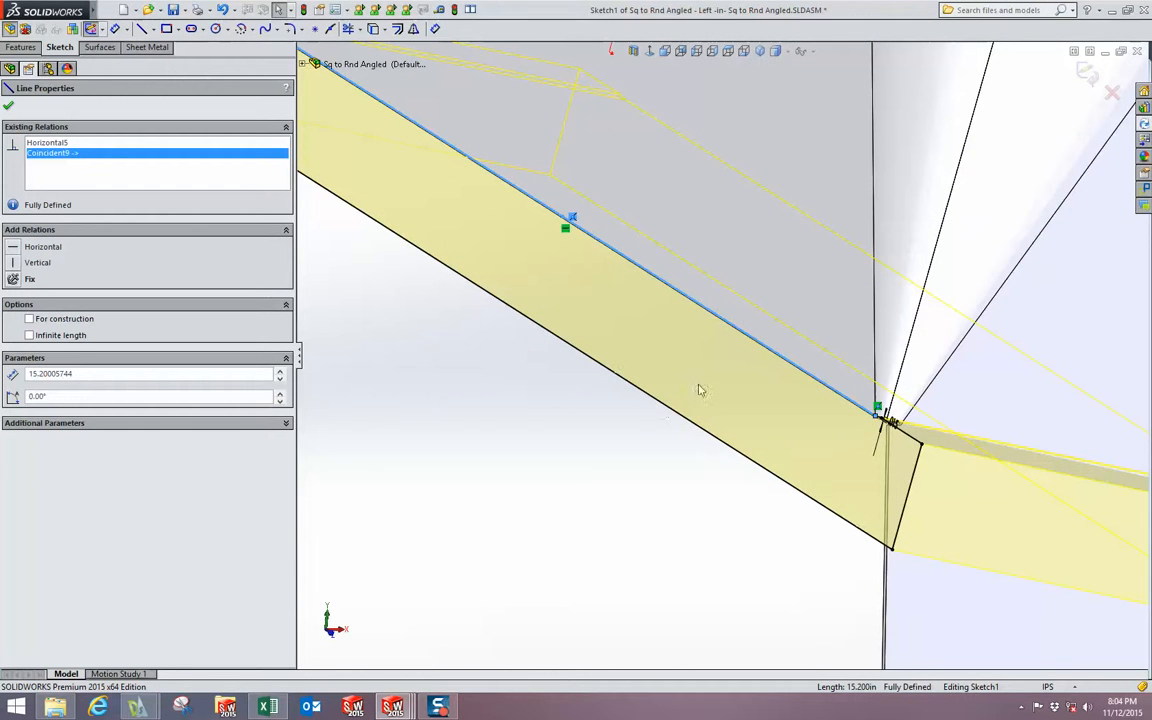
{"action": "scroll", "coordinate": [707, 337], "scroll_direction": "up", "scroll_amount": 3}
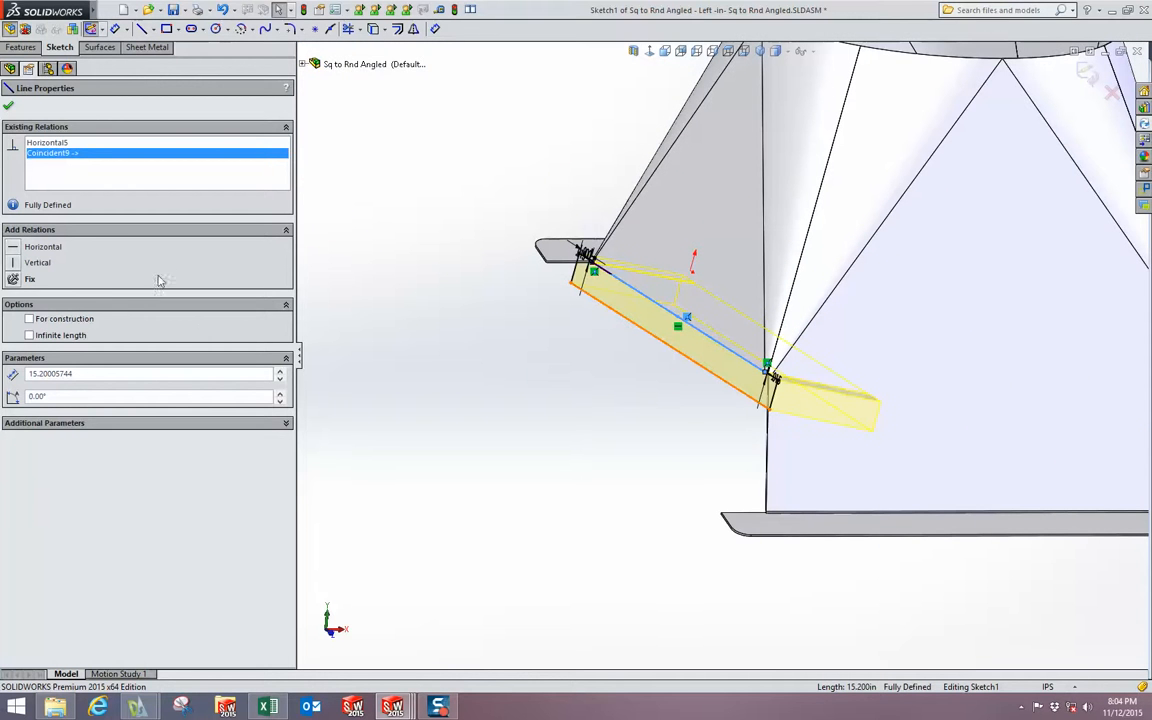
{"action": "left_click", "coordinate": [9, 106]}
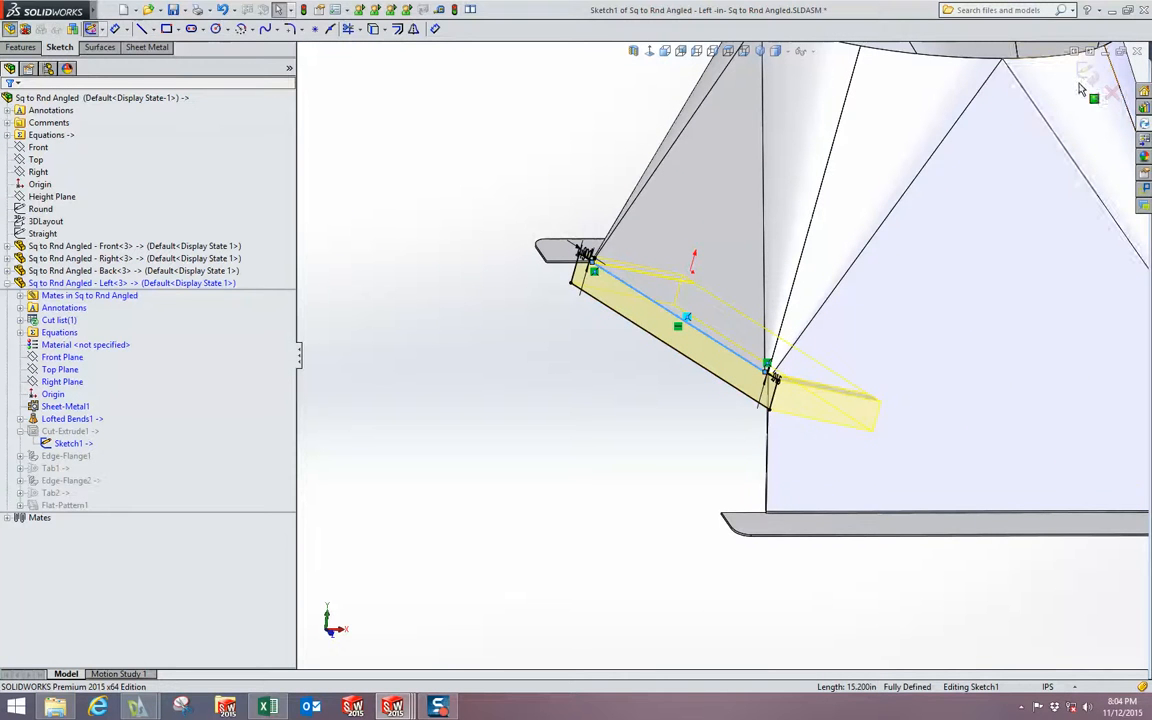
{"action": "left_click", "coordinate": [1112, 93]}
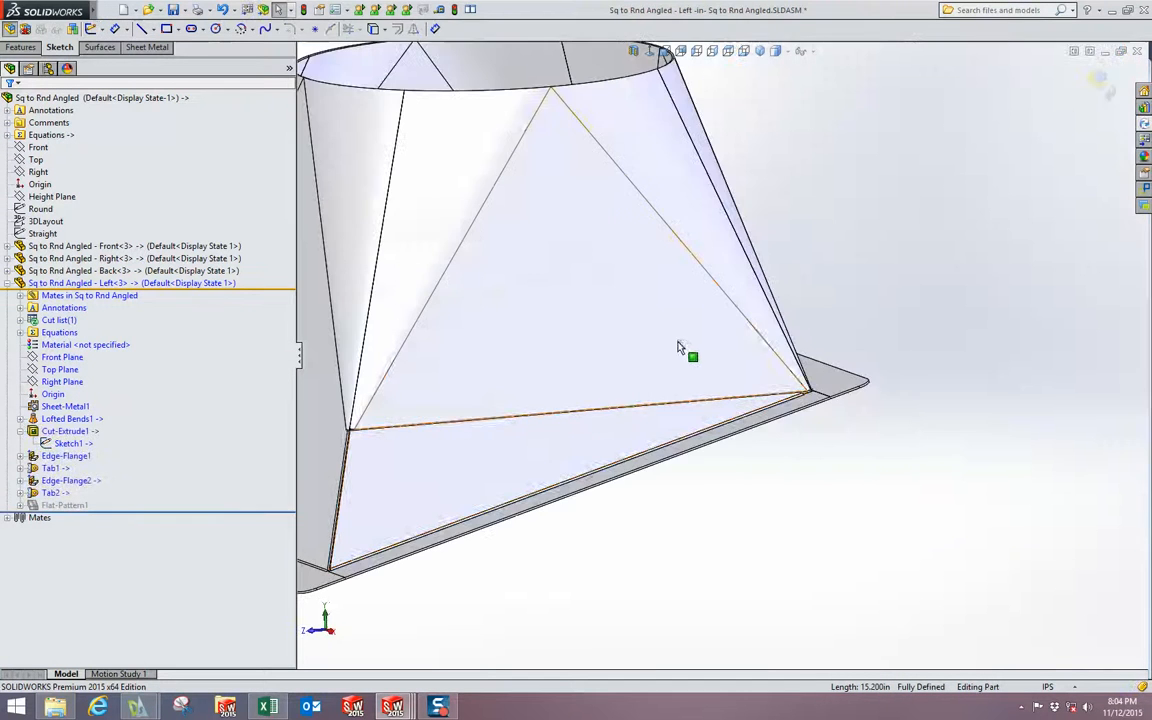
- Examine the angled side panels above the base flange, highlighting the triangular lofted faces of the back and left panels
{"action": "scroll", "coordinate": [602, 410], "scroll_direction": "up", "scroll_amount": 4}
{"action": "scroll", "coordinate": [562, 442], "scroll_direction": "down", "scroll_amount": 3}
{"action": "middle_click_drag", "start_coordinate": [656, 410], "coordinate": [535, 428]}
{"action": "middle_click_drag", "start_coordinate": [627, 418], "coordinate": [860, 468]}
{"action": "scroll", "coordinate": [565, 441], "scroll_direction": "down", "scroll_amount": 3}
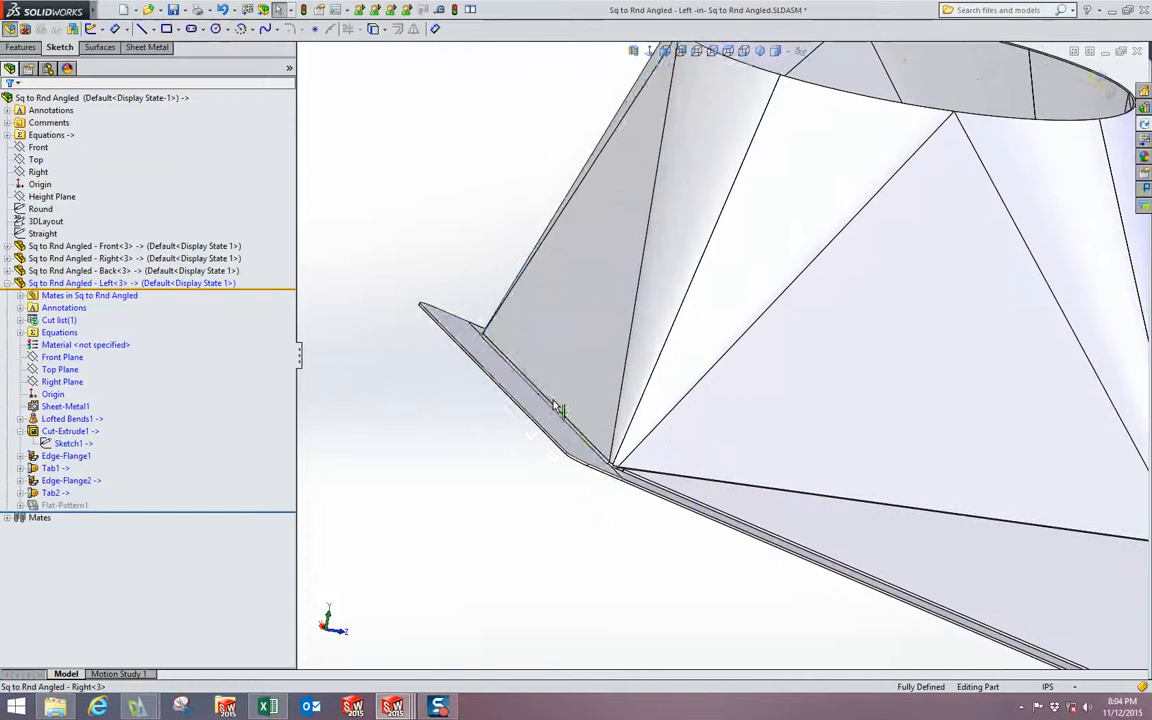
{"action": "left_click", "coordinate": [563, 388]}
{"action": "scroll", "coordinate": [527, 386], "scroll_direction": "up", "scroll_amount": 2}
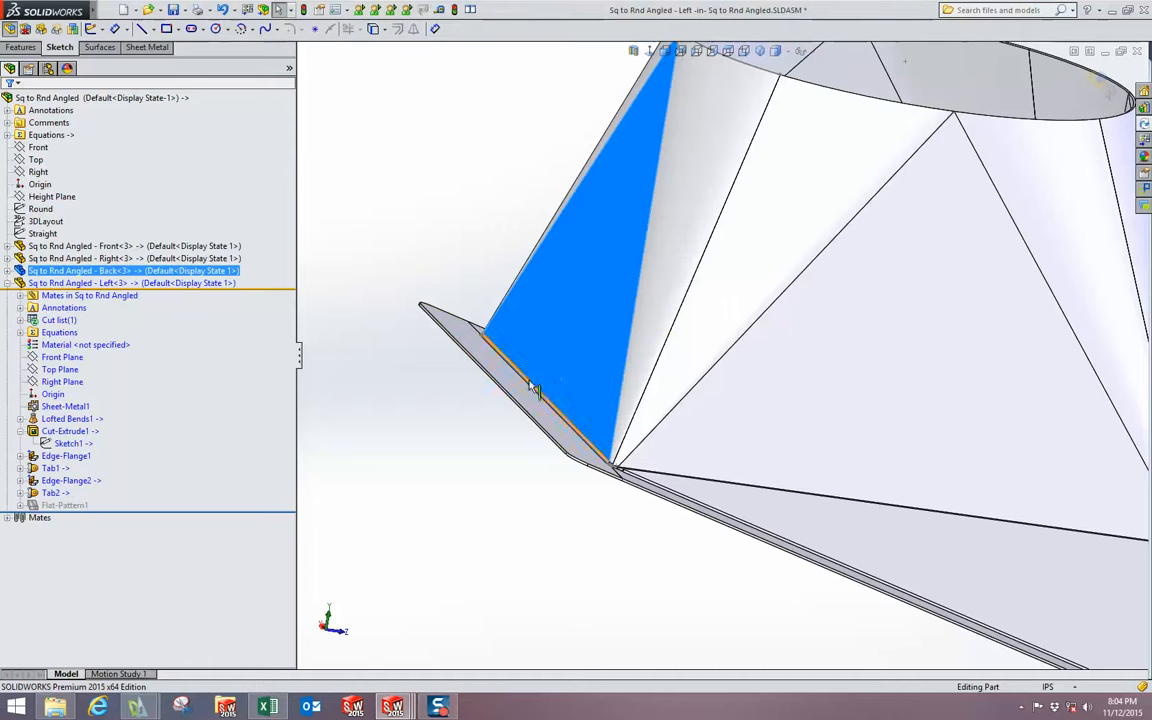
{"action": "left_click", "coordinate": [760, 440]}
{"action": "scroll", "coordinate": [754, 437], "scroll_direction": "up", "scroll_amount": 3}
{"action": "middle_click_drag", "start_coordinate": [802, 437], "coordinate": [663, 410]}
{"action": "scroll", "coordinate": [632, 441], "scroll_direction": "down", "scroll_amount": 2}
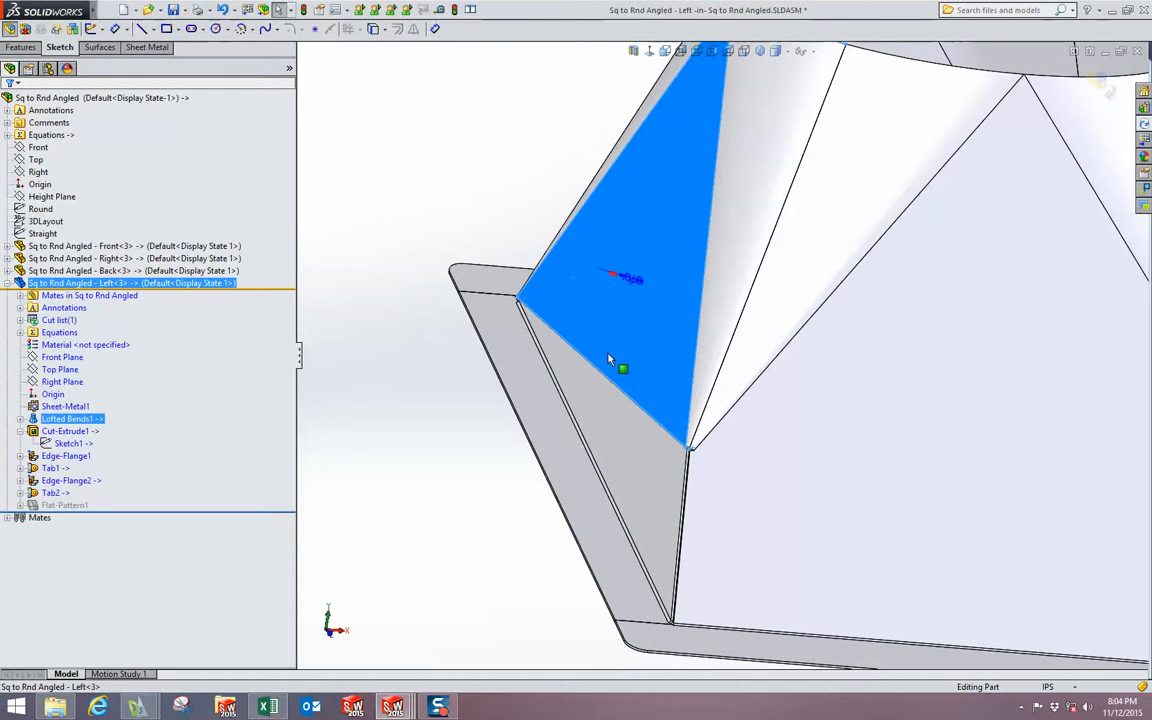
- Highlight the 3DLayout sketch and examine how it follows the left panel's side bend and bottom flange bend
{"action": "left_click", "coordinate": [46, 221]}
{"action": "scroll", "coordinate": [530, 390], "scroll_direction": "down", "scroll_amount": 8}
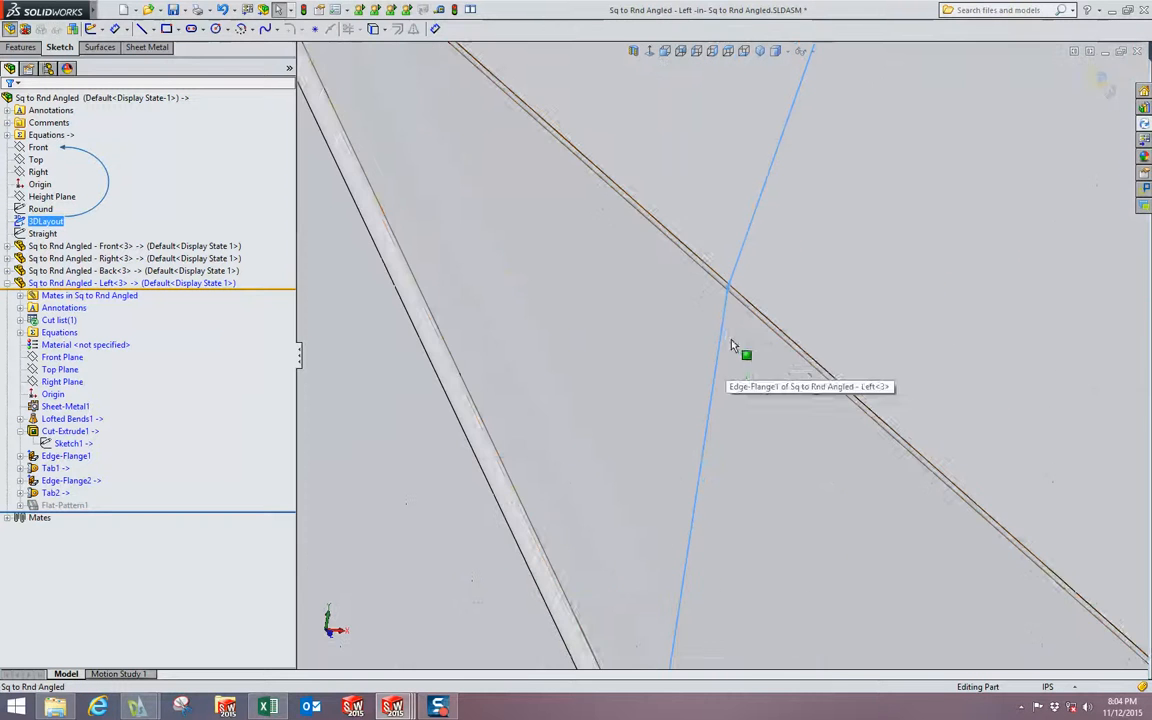
{"action": "scroll", "coordinate": [755, 262], "scroll_direction": "down", "scroll_amount": 3}
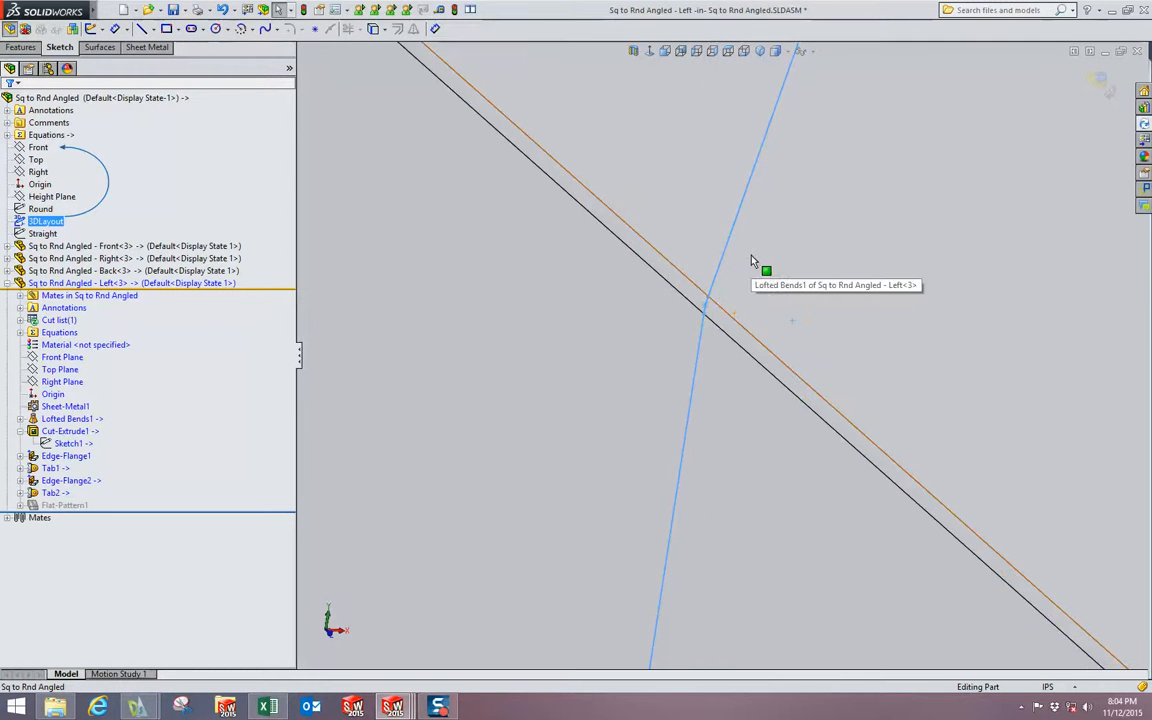
{"action": "scroll", "coordinate": [712, 325], "scroll_direction": "up", "scroll_amount": 3}
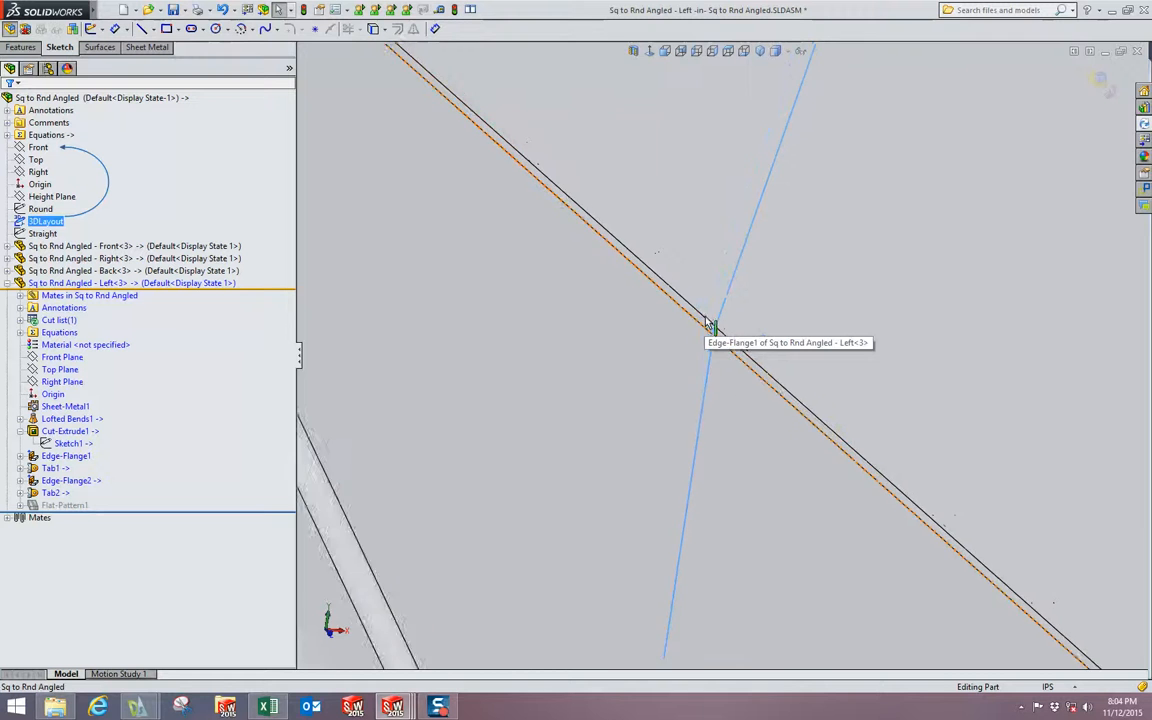
{"action": "scroll", "coordinate": [722, 365], "scroll_direction": "up", "scroll_amount": 3}
{"action": "scroll", "coordinate": [707, 490], "scroll_direction": "down", "scroll_amount": 5}
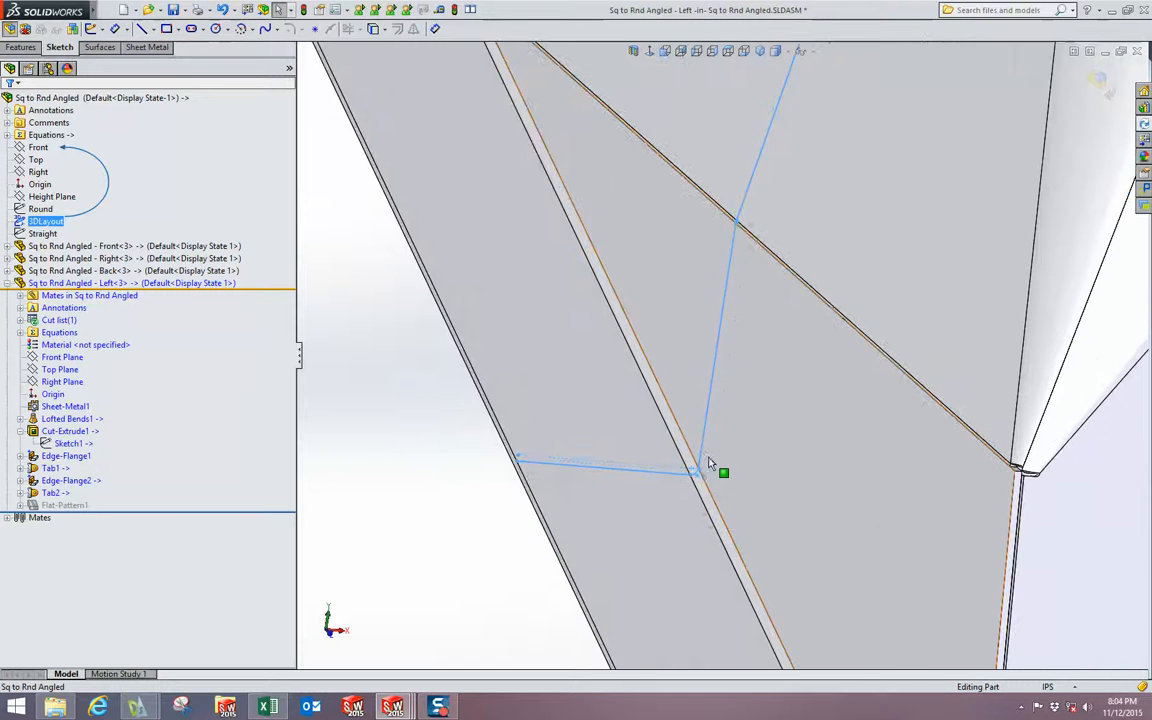
{"action": "scroll", "coordinate": [700, 485], "scroll_direction": "down", "scroll_amount": 2}
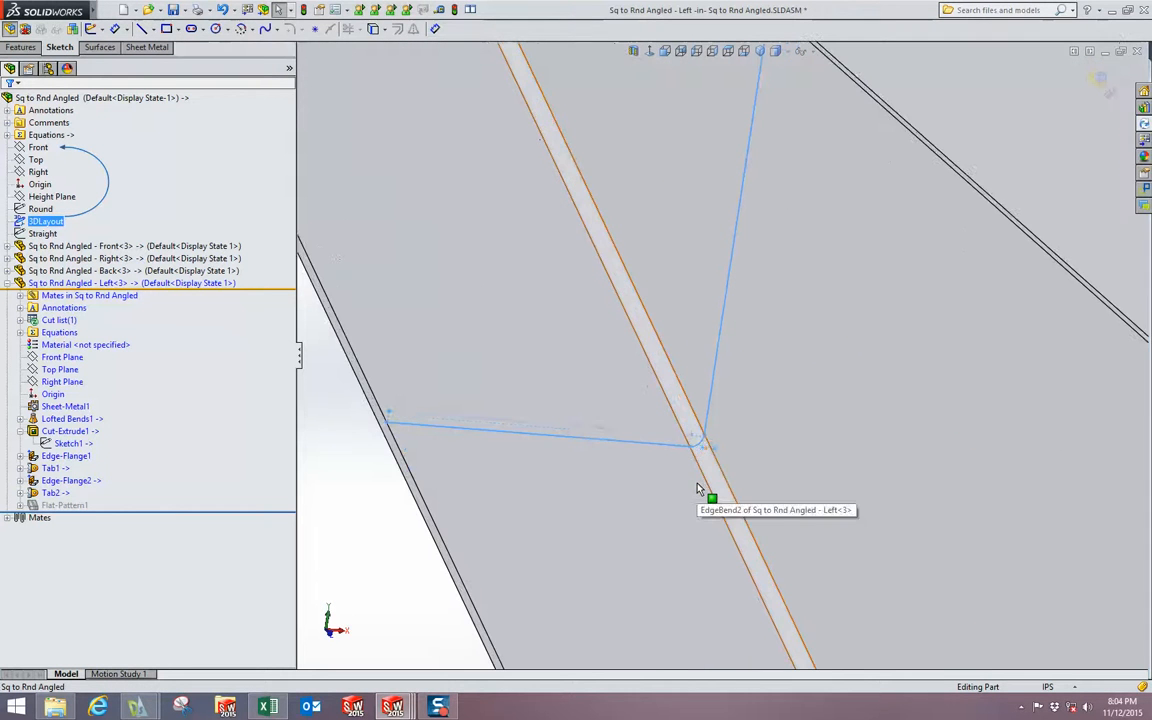
{"action": "scroll", "coordinate": [700, 485], "scroll_direction": "up", "scroll_amount": 2}
{"action": "scroll", "coordinate": [688, 466], "scroll_direction": "down", "scroll_amount": 1}
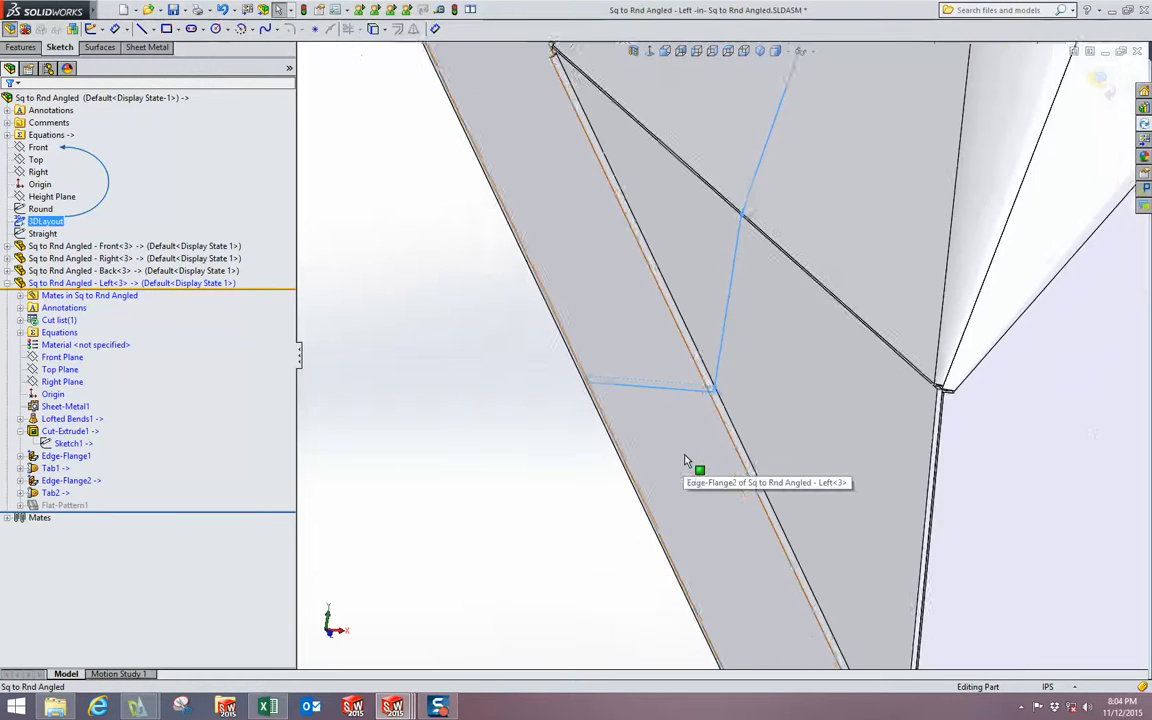
{"action": "scroll", "coordinate": [588, 416], "scroll_direction": "up", "scroll_amount": 1}
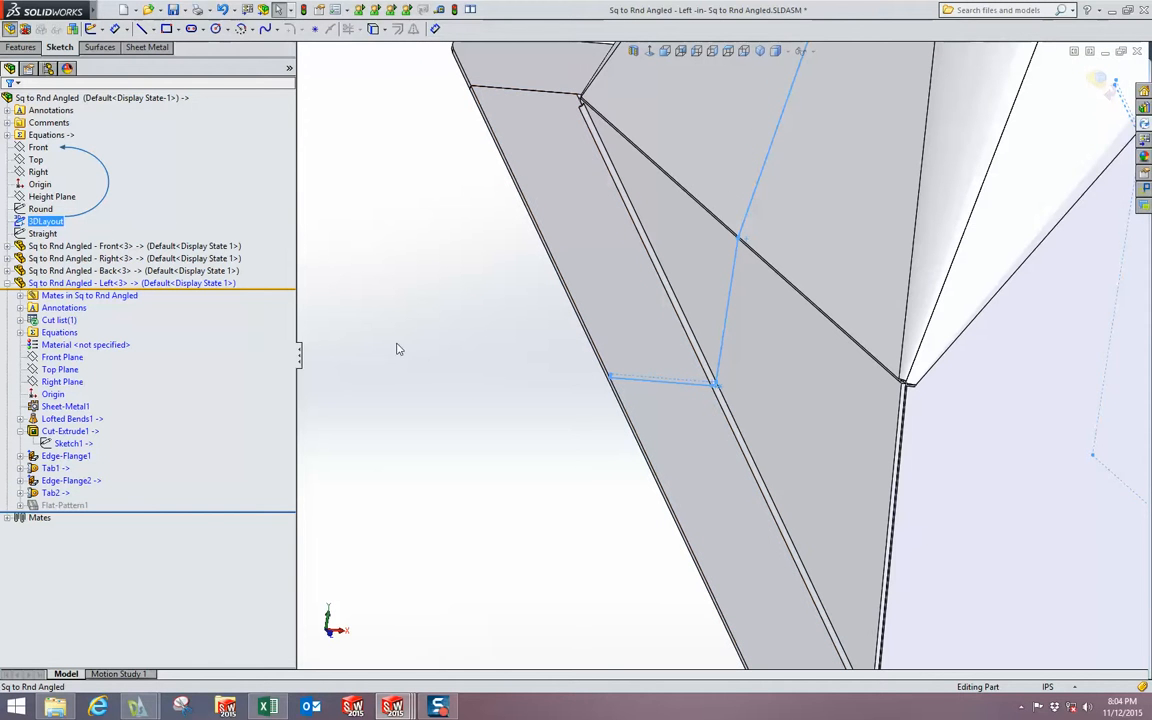
{"action": "left_click", "coordinate": [492, 352]}
{"action": "scroll", "coordinate": [492, 356], "scroll_direction": "up", "scroll_amount": 1}
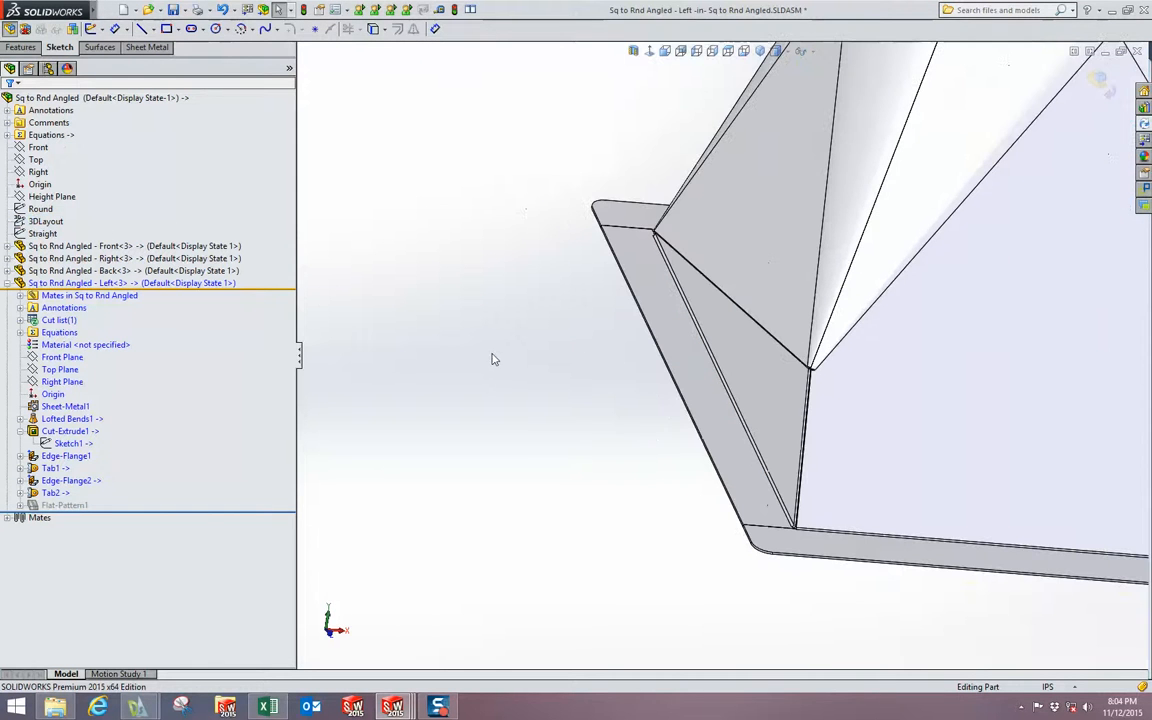
- Return from part editing to the assembly and open the 3DLayout sketch for editing
{"action": "left_click", "coordinate": [1094, 82]}
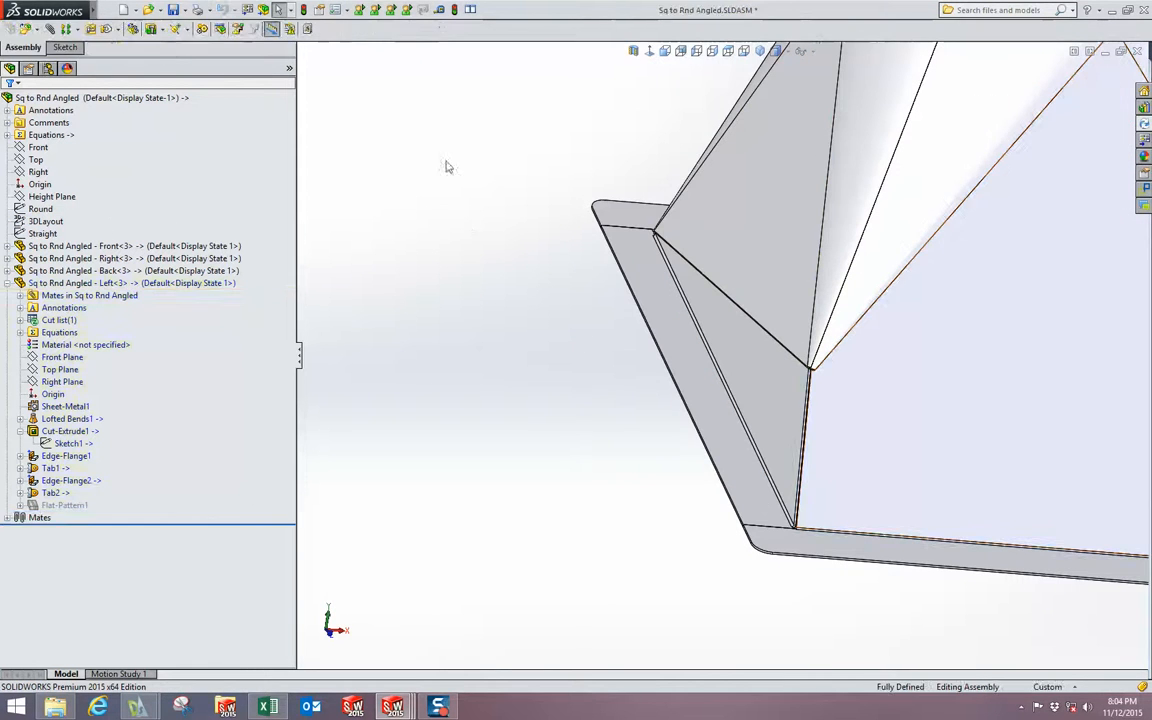
{"action": "left_click", "coordinate": [41, 221]}
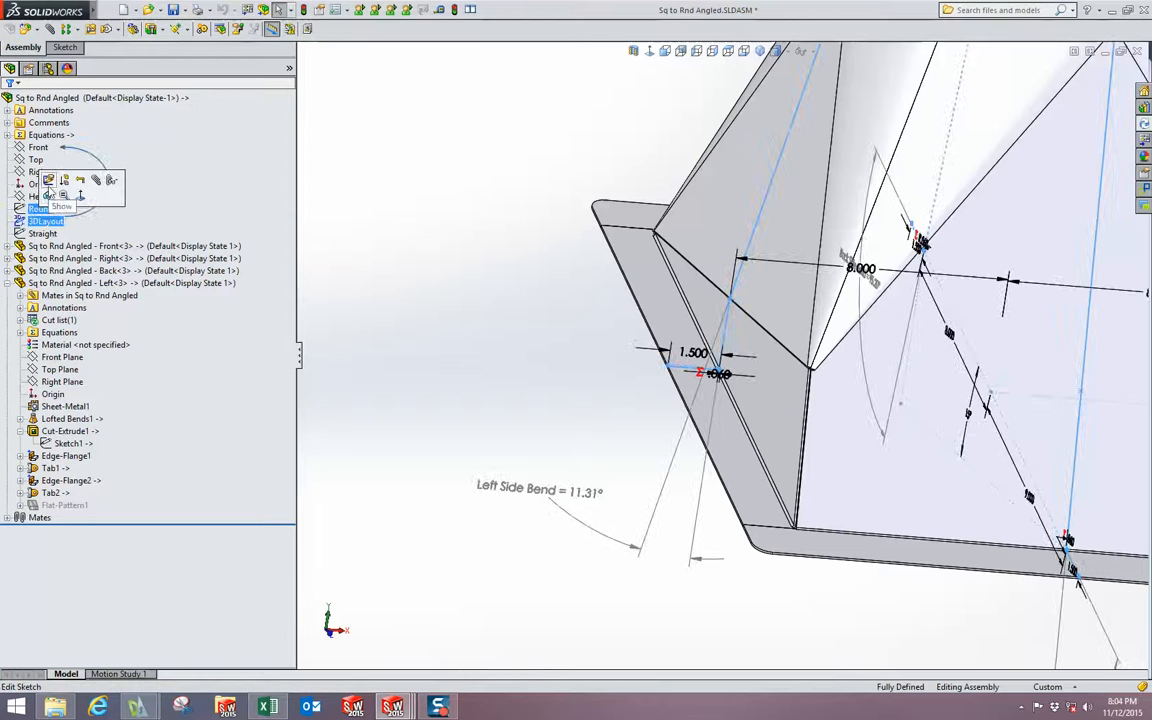
{"action": "left_click", "coordinate": [48, 183]}
- Examine the left side bend arc, flange line and half-width dimensions in the 3DLayout sketch, and exit without changes
{"action": "scroll", "coordinate": [740, 318], "scroll_direction": "down", "scroll_amount": 5}
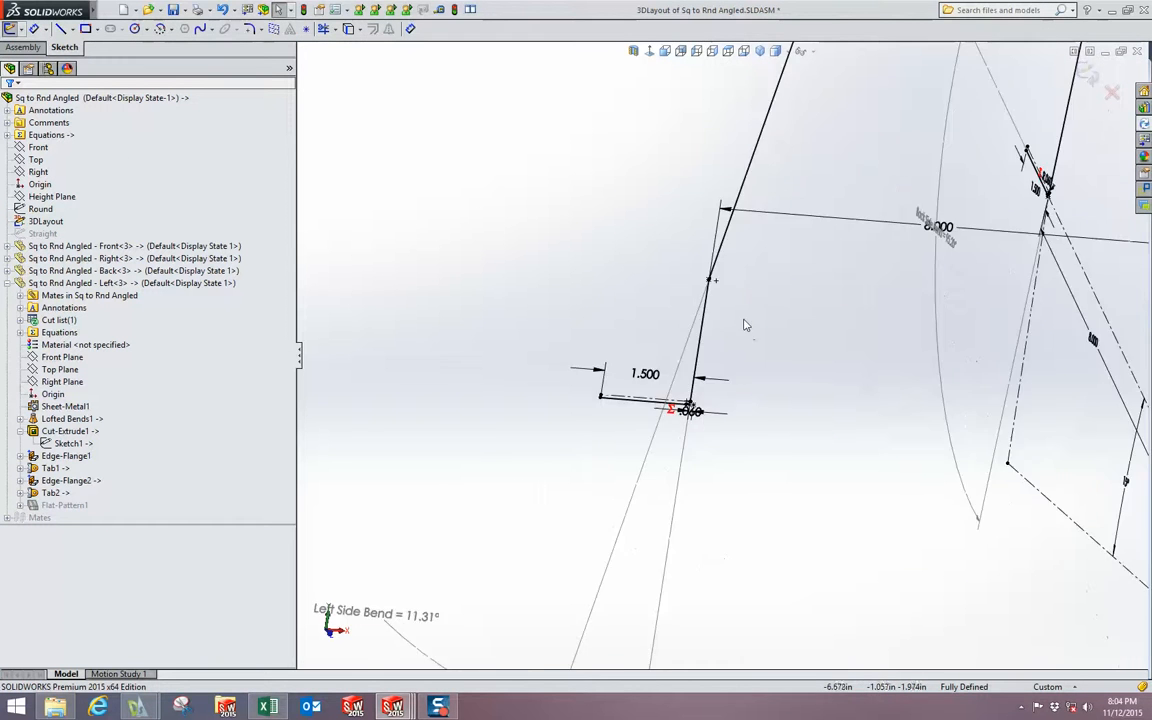
{"action": "scroll", "coordinate": [661, 255], "scroll_direction": "down", "scroll_amount": 4}
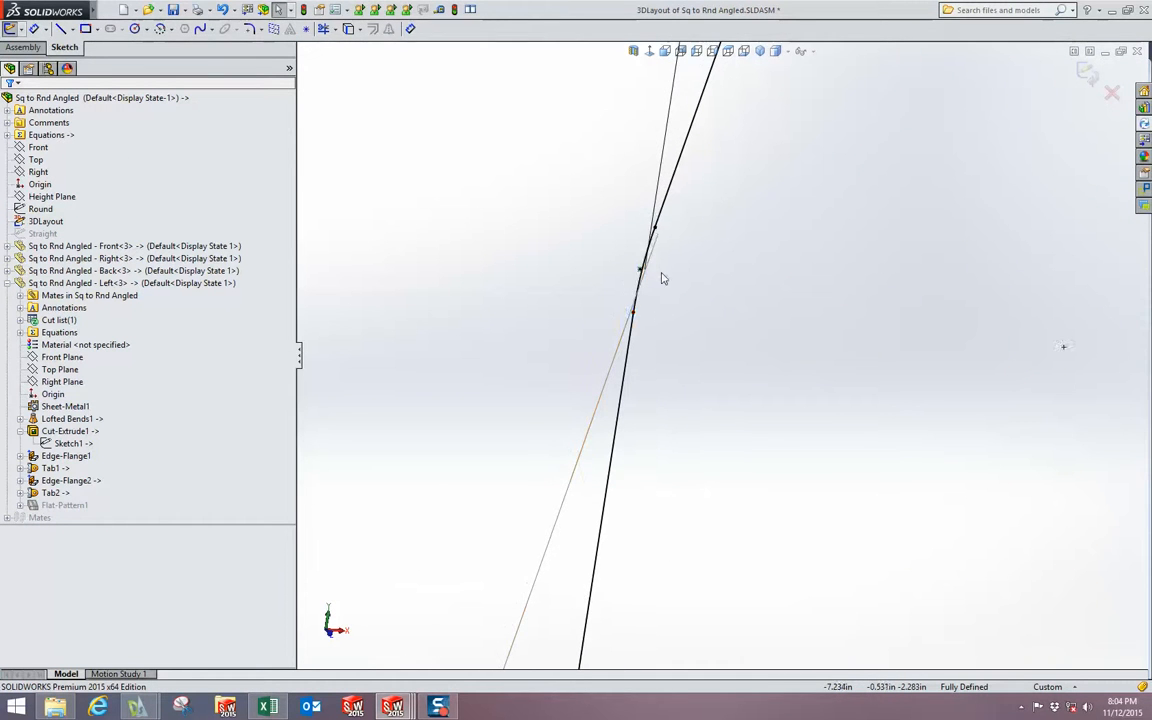
{"action": "scroll", "coordinate": [653, 249], "scroll_direction": "down", "scroll_amount": 2}
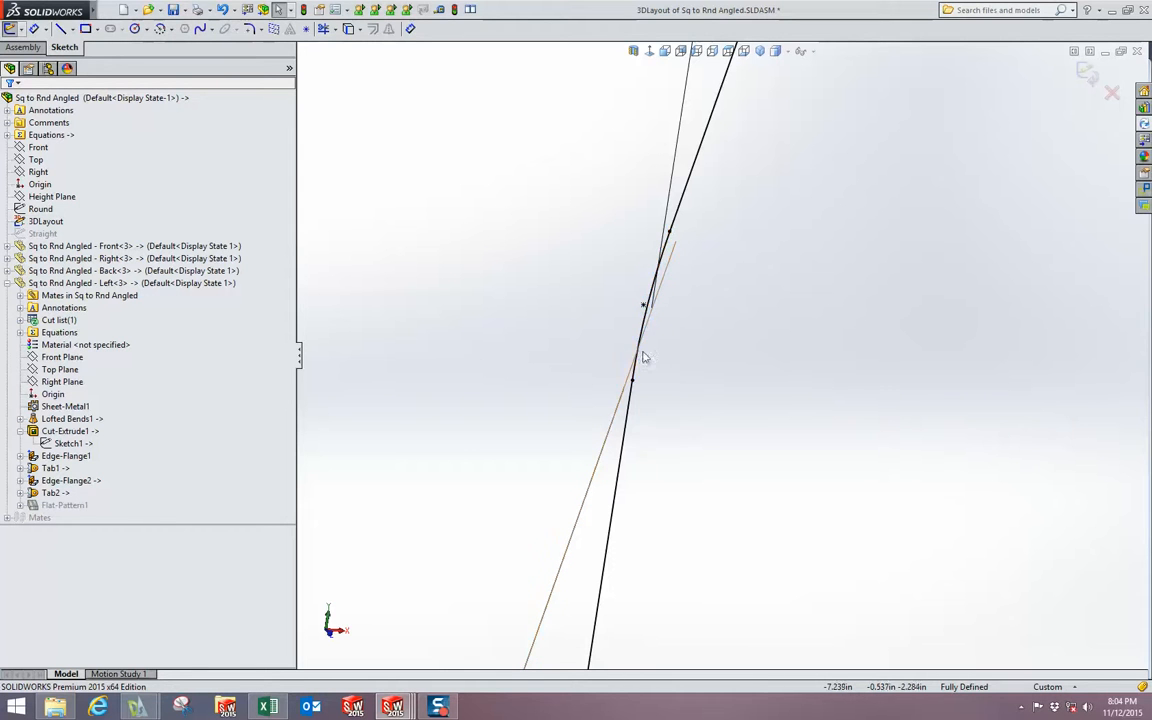
{"action": "scroll", "coordinate": [655, 380], "scroll_direction": "up", "scroll_amount": 16}
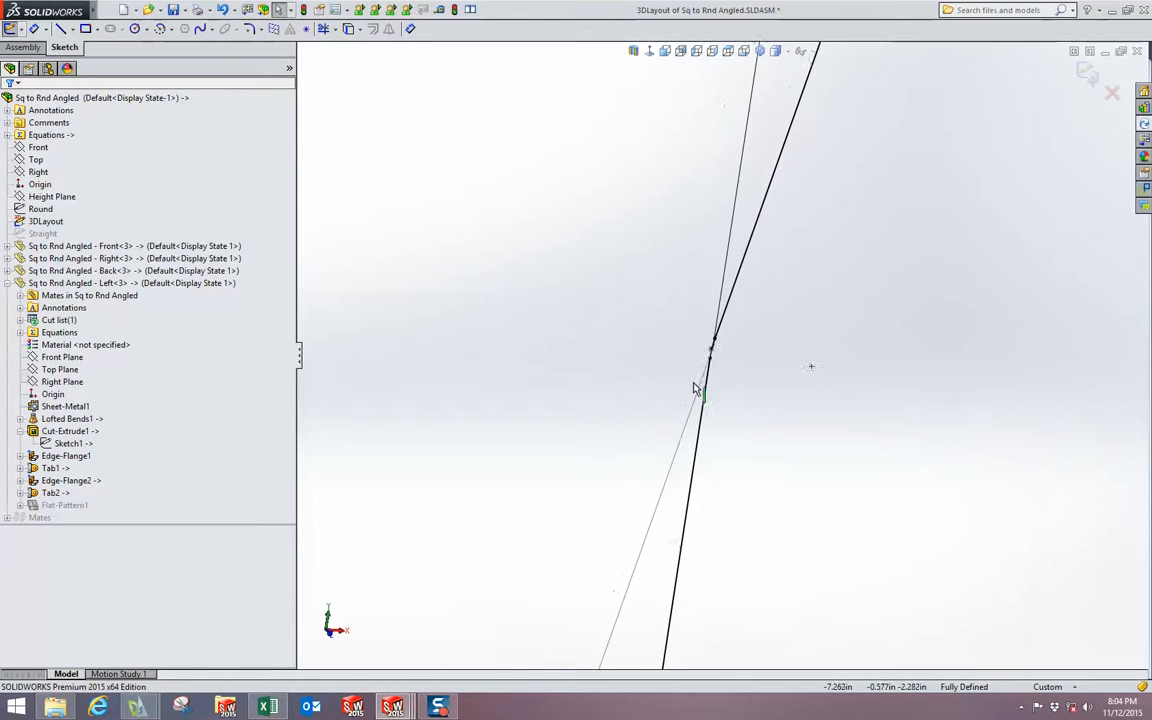
{"action": "scroll", "coordinate": [703, 398], "scroll_direction": "up", "scroll_amount": 4}
{"action": "scroll", "coordinate": [708, 495], "scroll_direction": "down", "scroll_amount": 3}
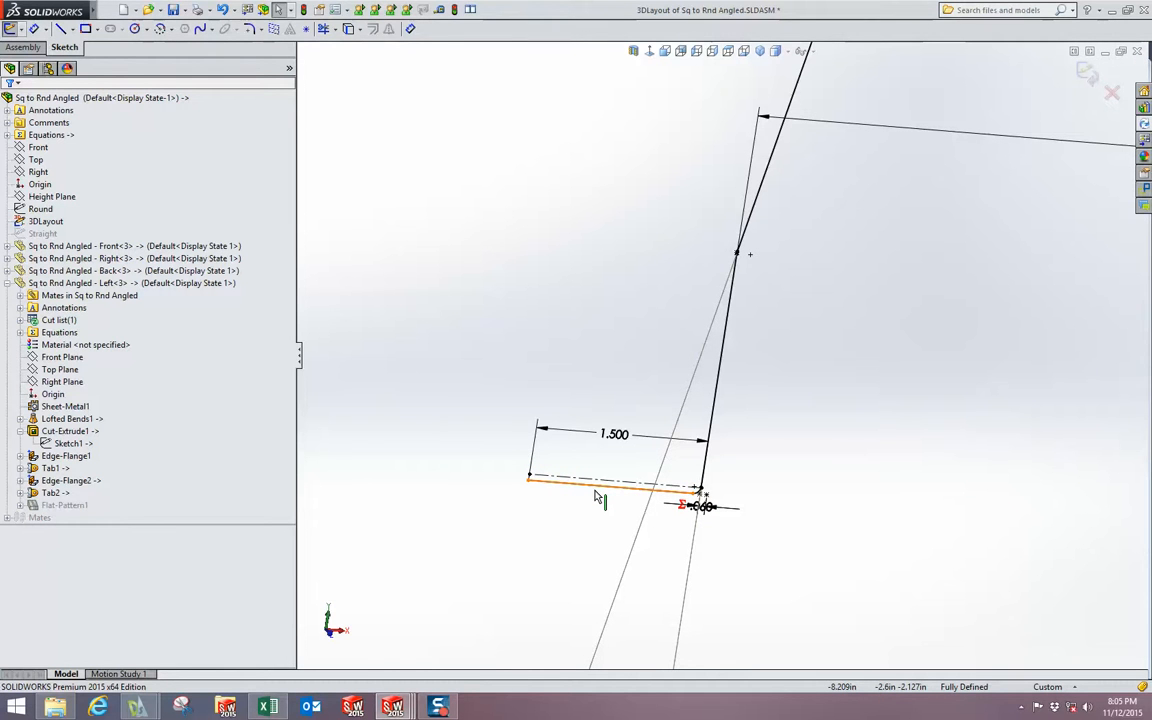
{"action": "scroll", "coordinate": [597, 497], "scroll_direction": "up", "scroll_amount": 6}
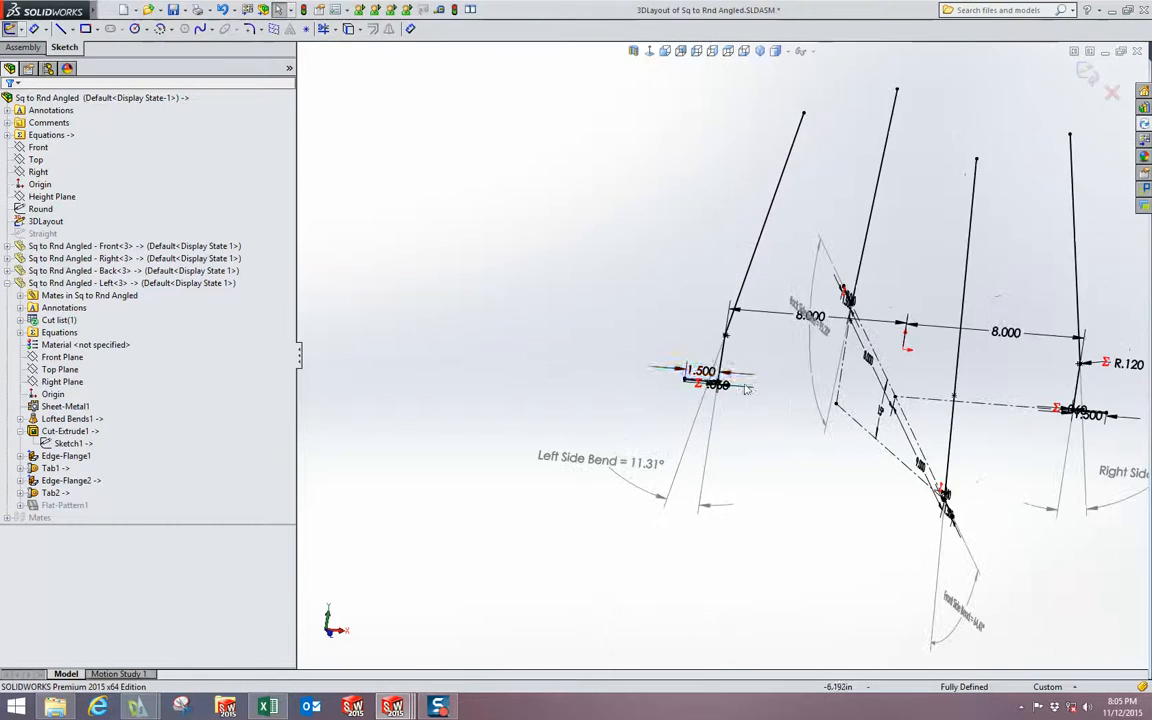
{"action": "scroll", "coordinate": [779, 381], "scroll_direction": "down", "scroll_amount": 3}
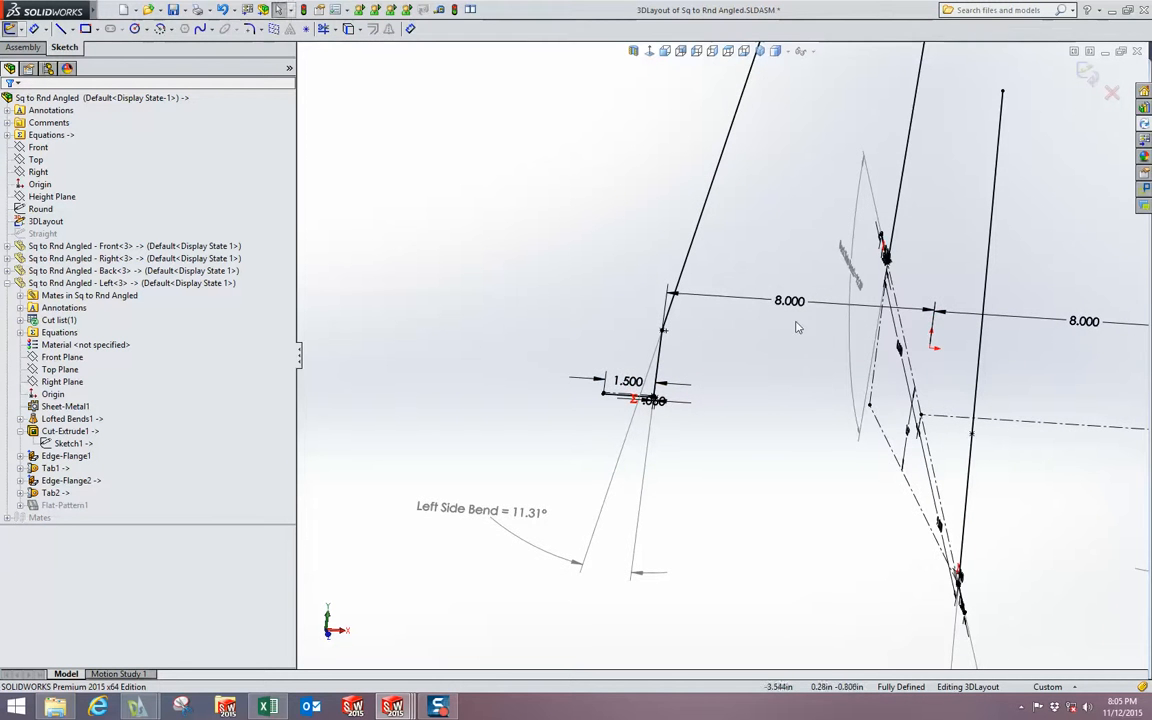
{"action": "scroll", "coordinate": [705, 350], "scroll_direction": "up", "scroll_amount": 2}
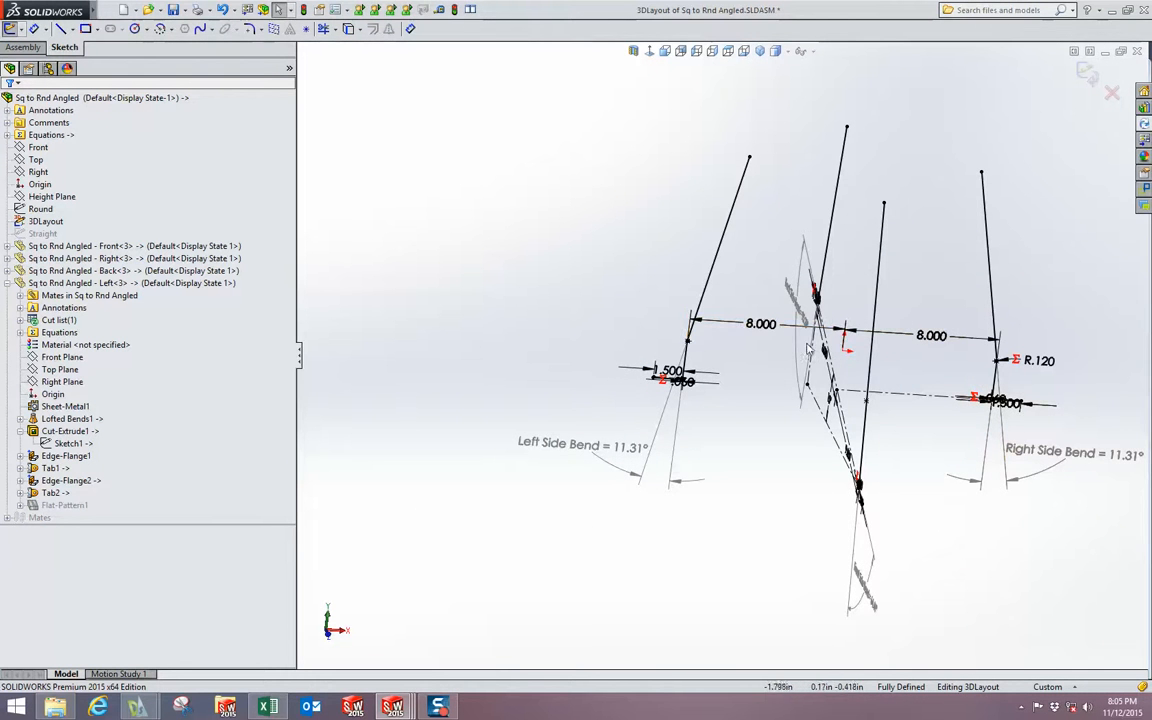
{"action": "left_click", "coordinate": [1112, 93]}
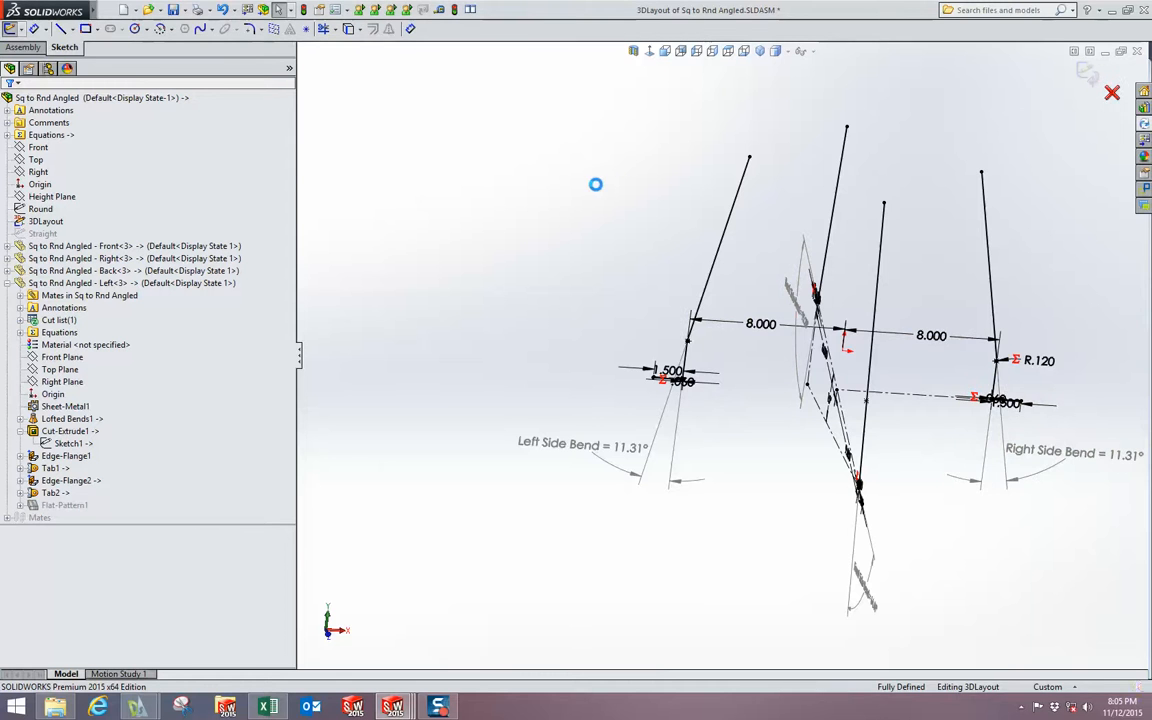
- Measure the distance between the outer edge faces of the left and right panels' base flanges, and close the measurement
{"action": "left_click", "coordinate": [441, 10]}
{"action": "scroll", "coordinate": [655, 480], "scroll_direction": "down", "scroll_amount": 8}
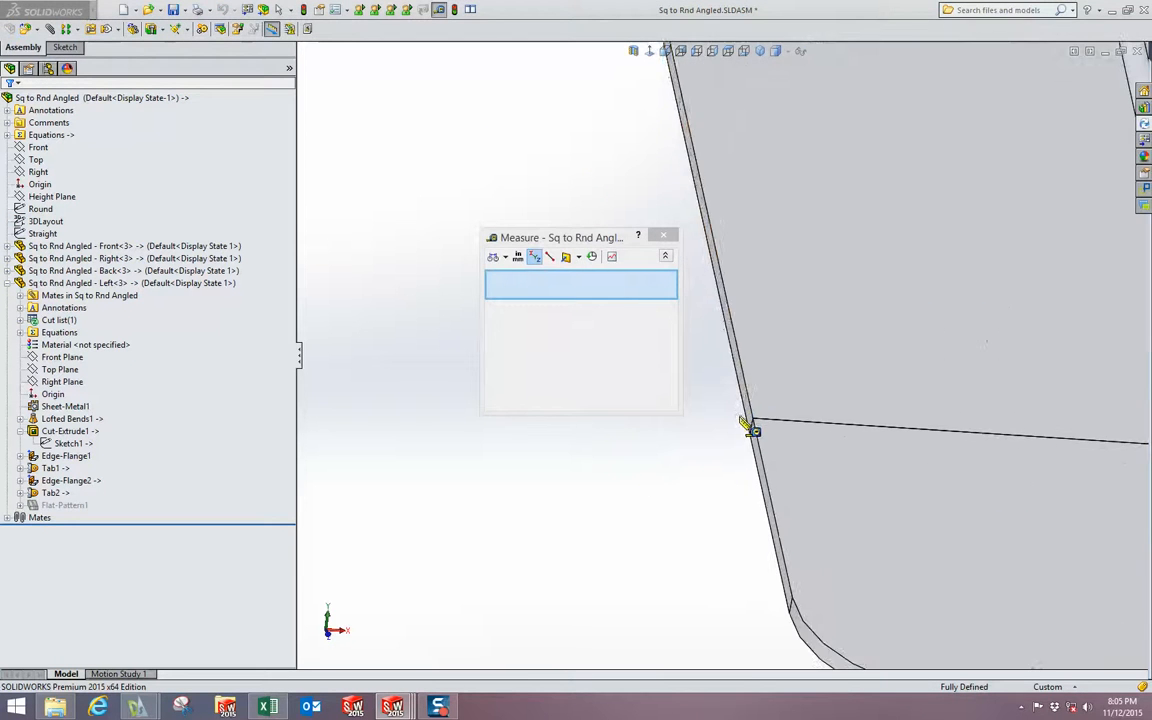
{"action": "left_click", "coordinate": [746, 401]}
{"action": "scroll", "coordinate": [746, 406], "scroll_direction": "up", "scroll_amount": 10}
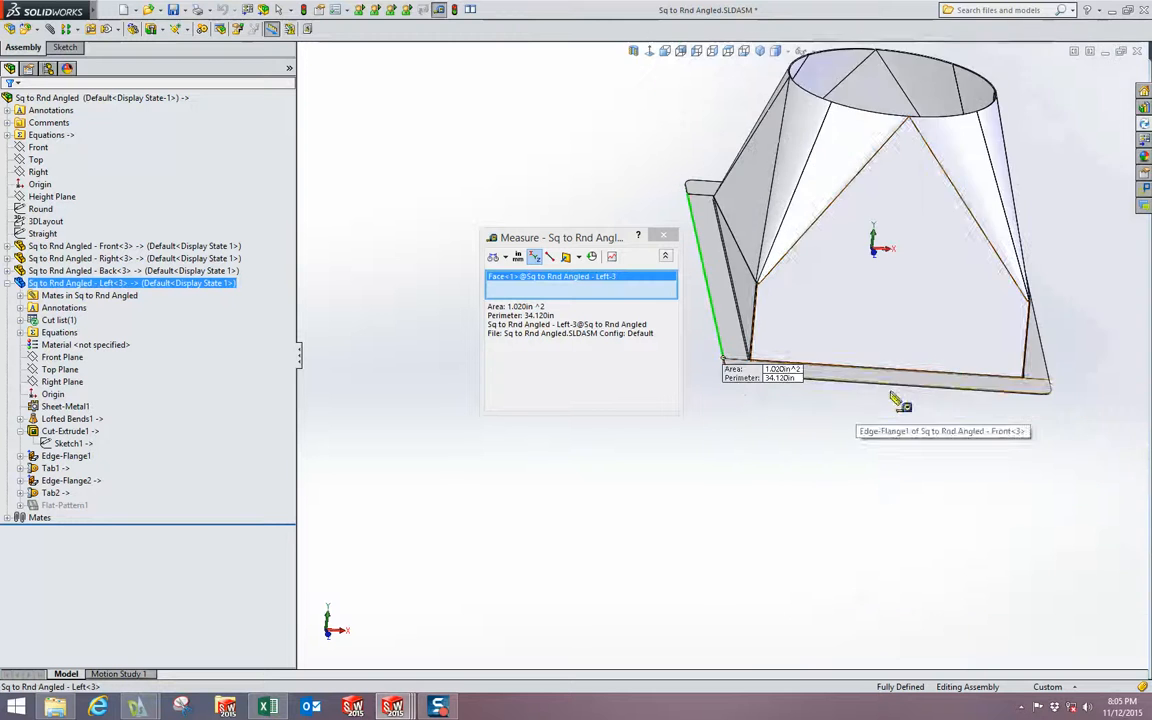
{"action": "middle_click_drag", "start_coordinate": [893, 393], "coordinate": [949, 324]}
{"action": "left_click_drag", "start_coordinate": [949, 324], "coordinate": [938, 366]}
{"action": "scroll", "coordinate": [928, 400], "scroll_direction": "down", "scroll_amount": 10}
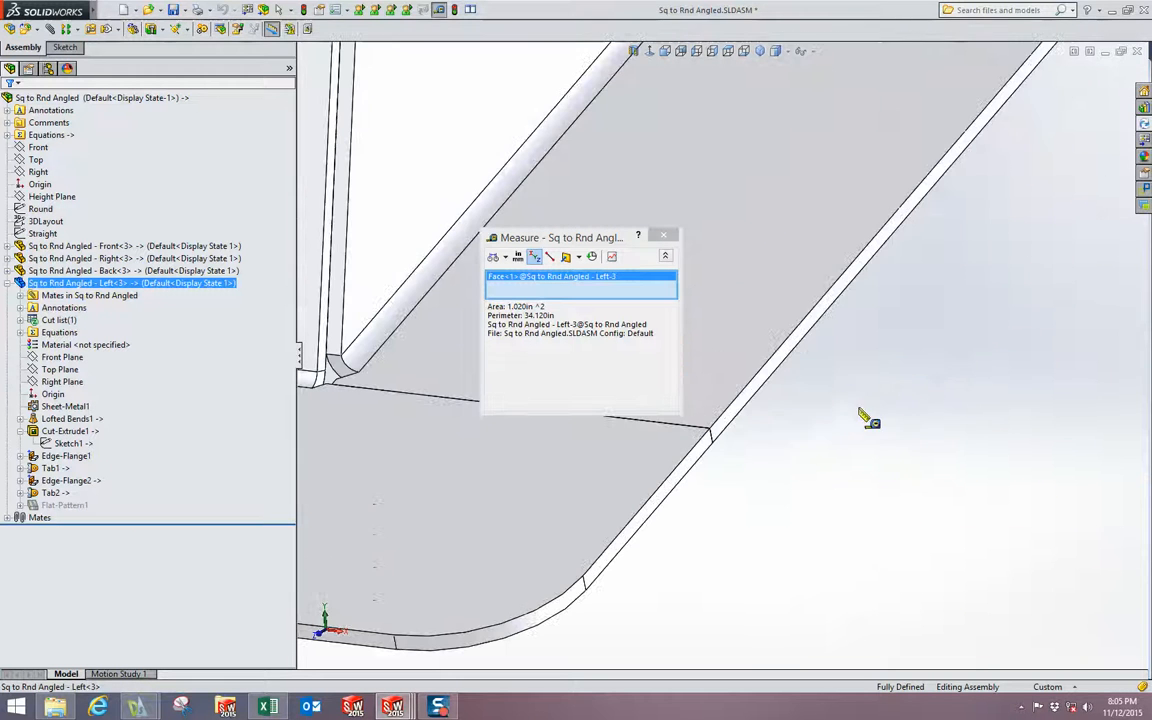
{"action": "left_click", "coordinate": [793, 361]}
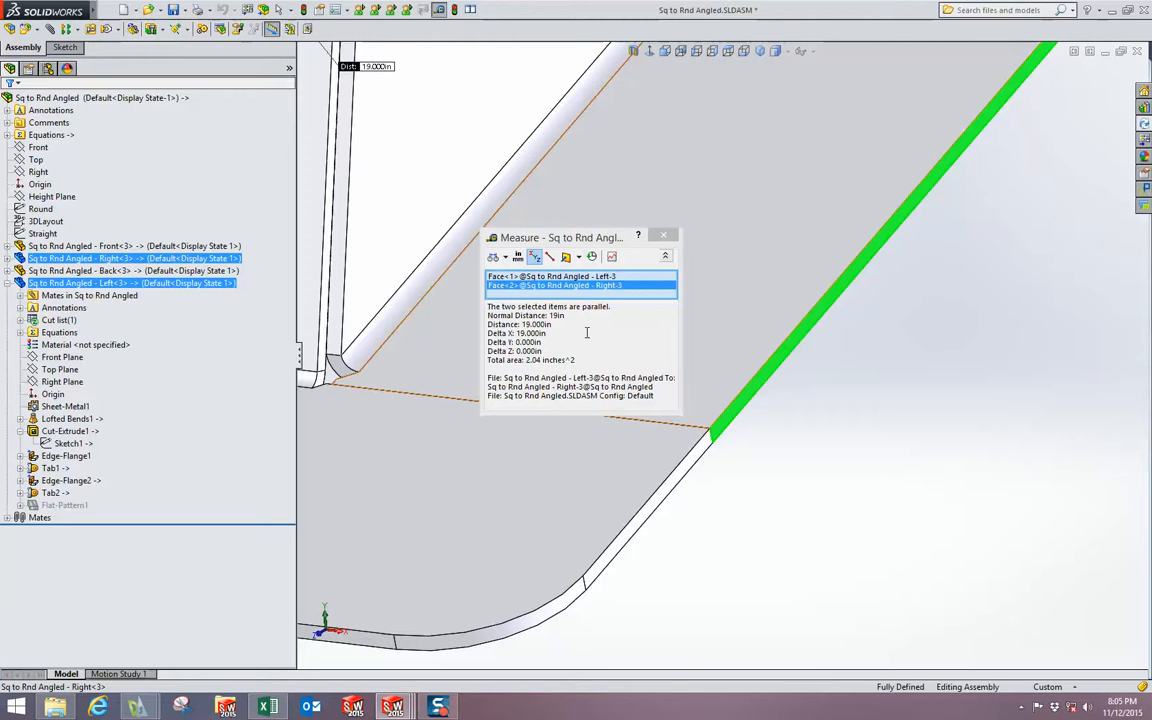
{"action": "scroll", "coordinate": [690, 338], "scroll_direction": "up", "scroll_amount": 9}
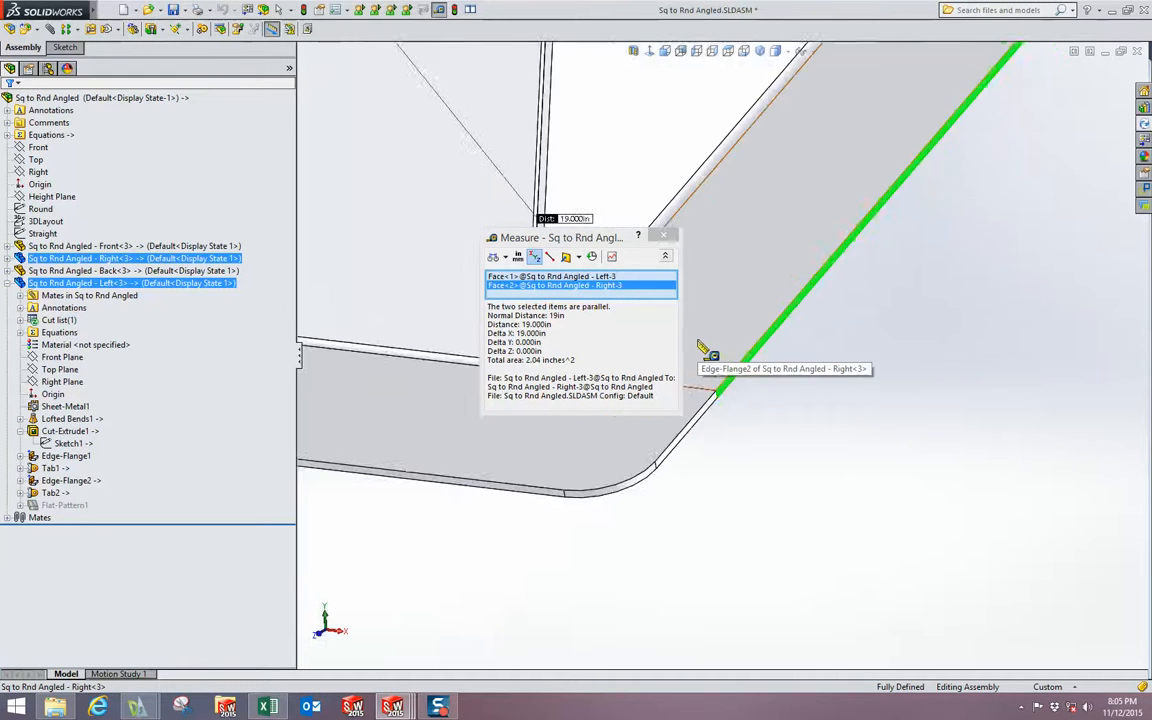
{"action": "scroll", "coordinate": [843, 180], "scroll_direction": "up", "scroll_amount": 4}
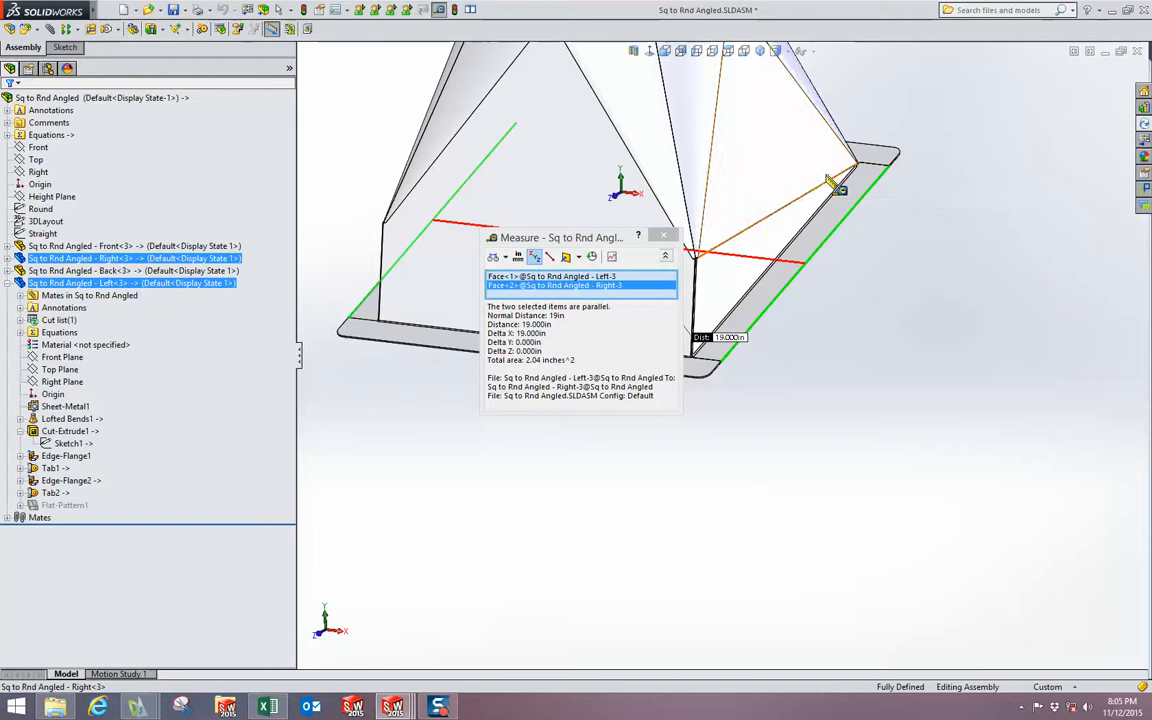
{"action": "scroll", "coordinate": [700, 280], "scroll_direction": "down", "scroll_amount": 3}
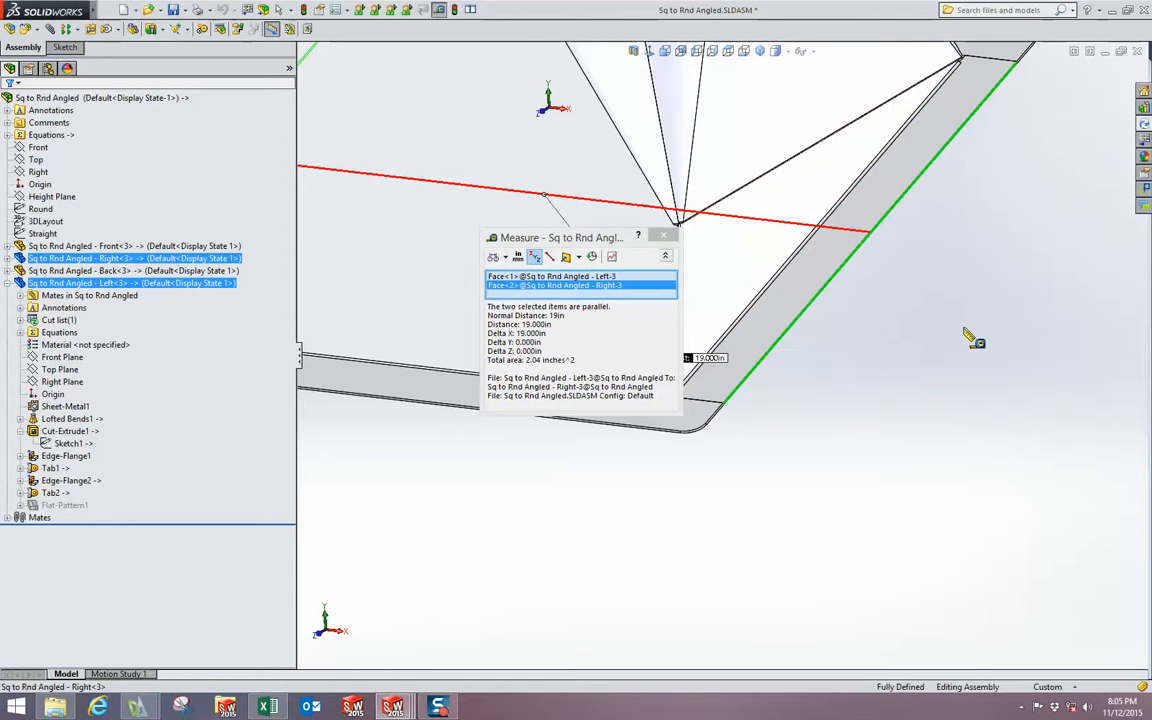
{"action": "scroll", "coordinate": [940, 332], "scroll_direction": "up", "scroll_amount": 5}
{"action": "left_click", "coordinate": [670, 237]}
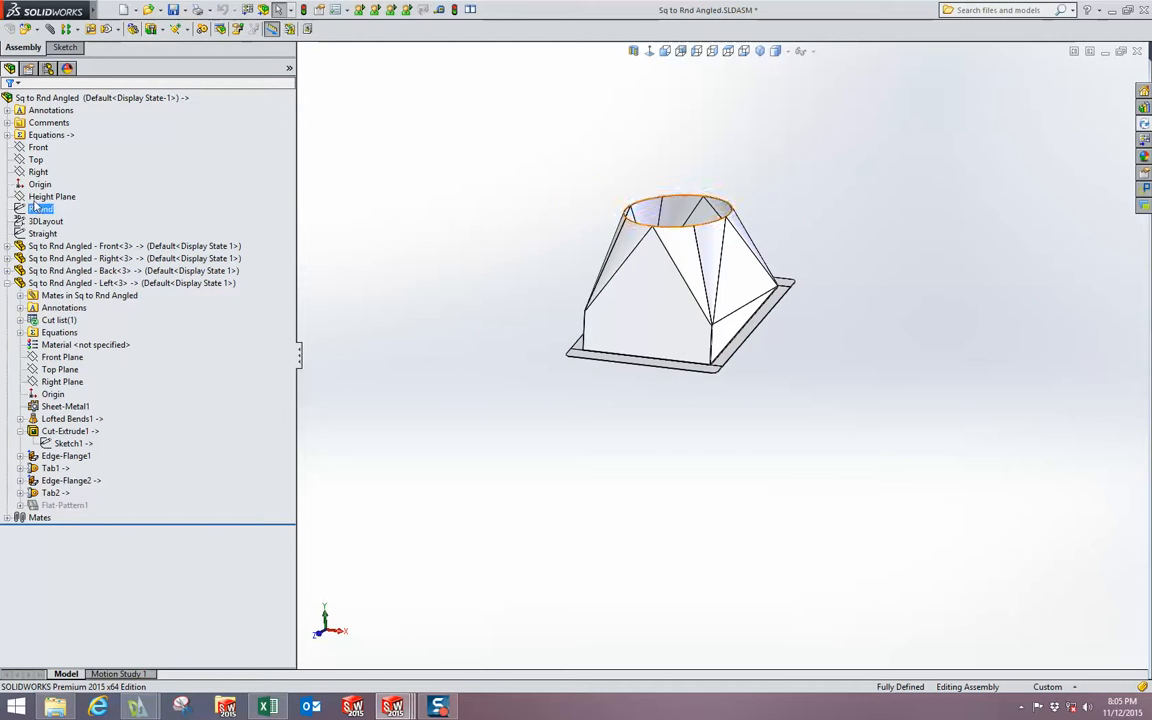
- Highlight the Round and Straight layout sketches on the assembly and examine the side panels above the base flange
{"action": "left_click", "coordinate": [40, 234]}
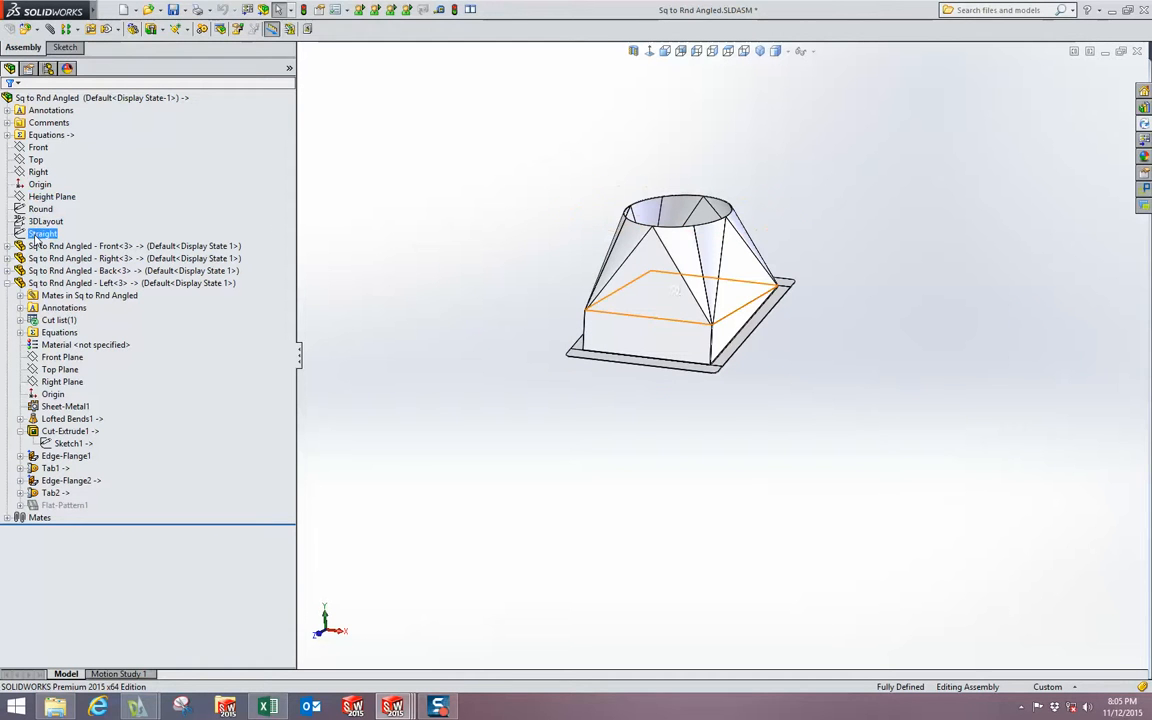
{"action": "left_click", "coordinate": [393, 220]}
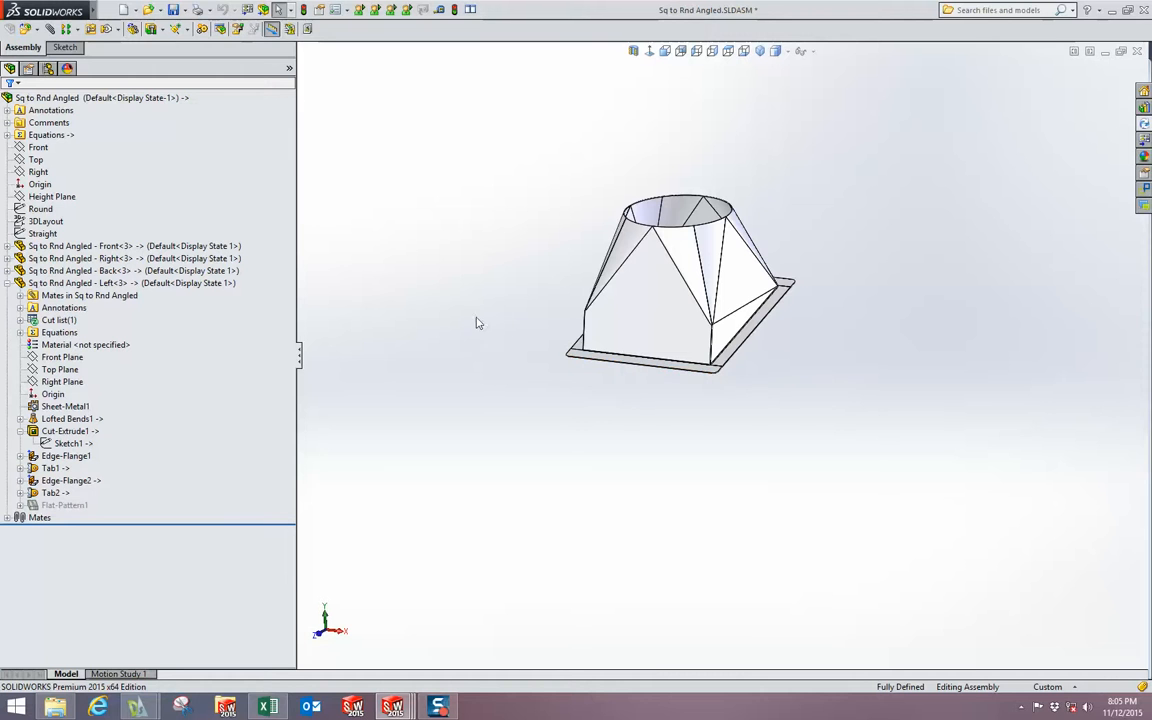
{"action": "scroll", "coordinate": [610, 378], "scroll_direction": "down", "scroll_amount": 3}
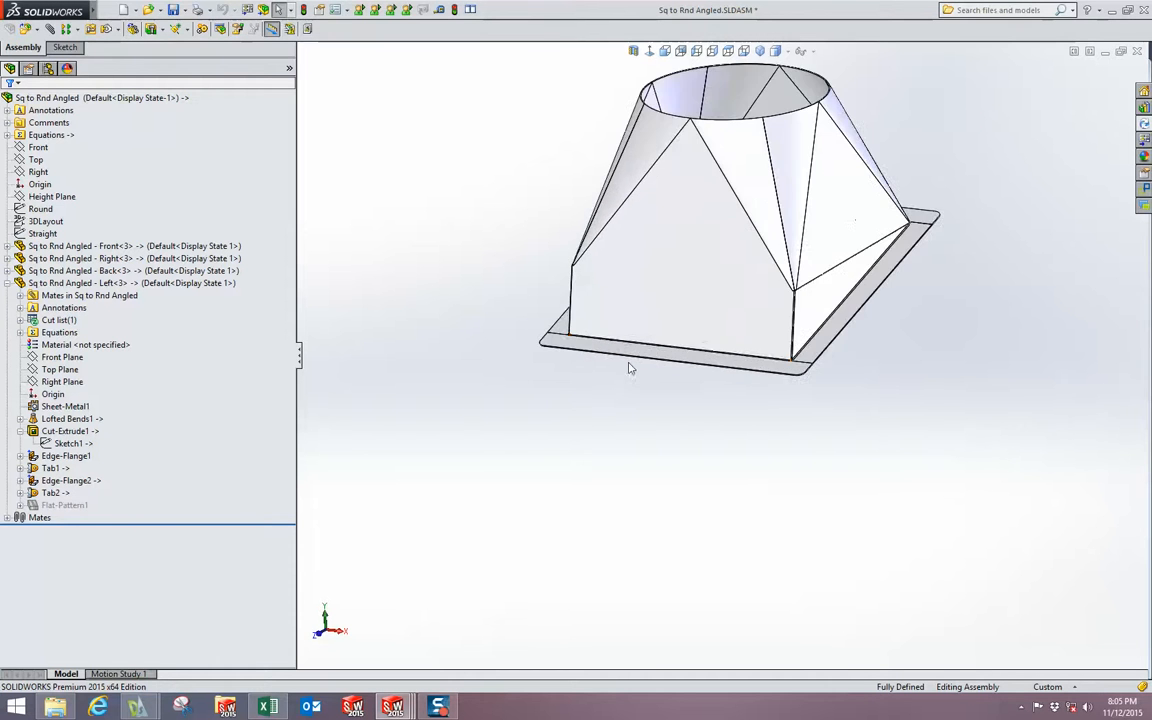
{"action": "middle_click_drag", "start_coordinate": [666, 334], "coordinate": [835, 336]}
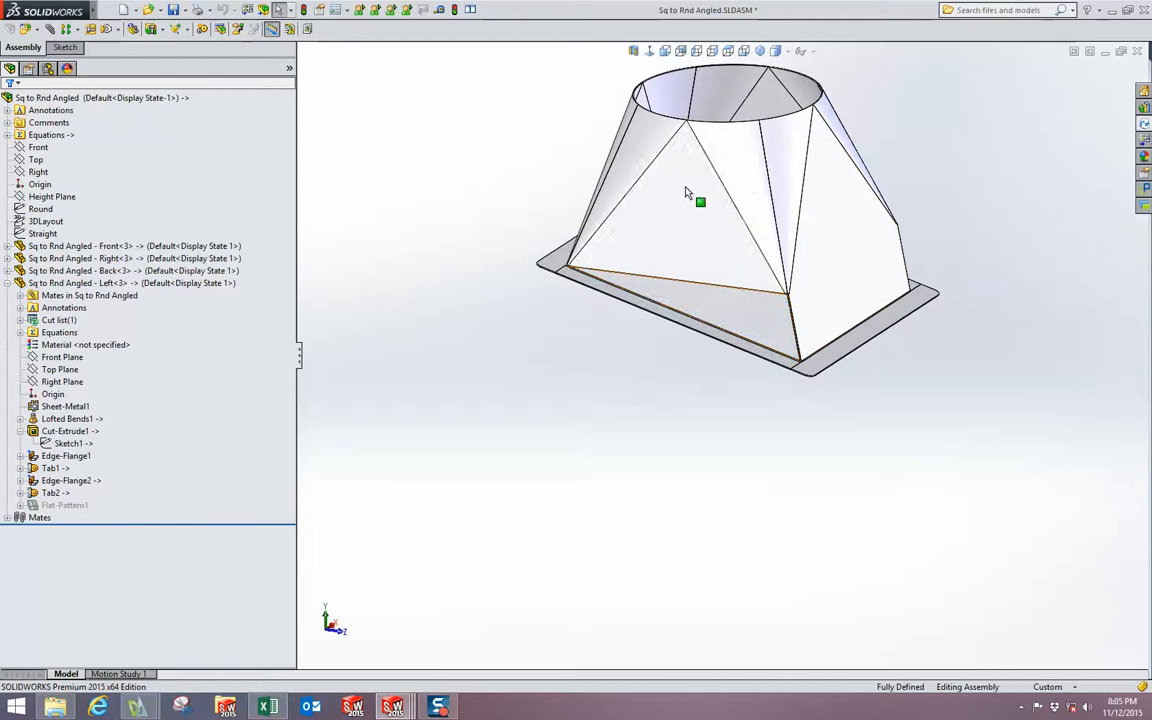
- Close the Sq to Rnd Angled and Sq to Rnd Down assemblies and view the front of the Sq to Rnd Up assembly
{"action": "left_click", "coordinate": [1136, 53]}
{"action": "left_click", "coordinate": [295, 226]}
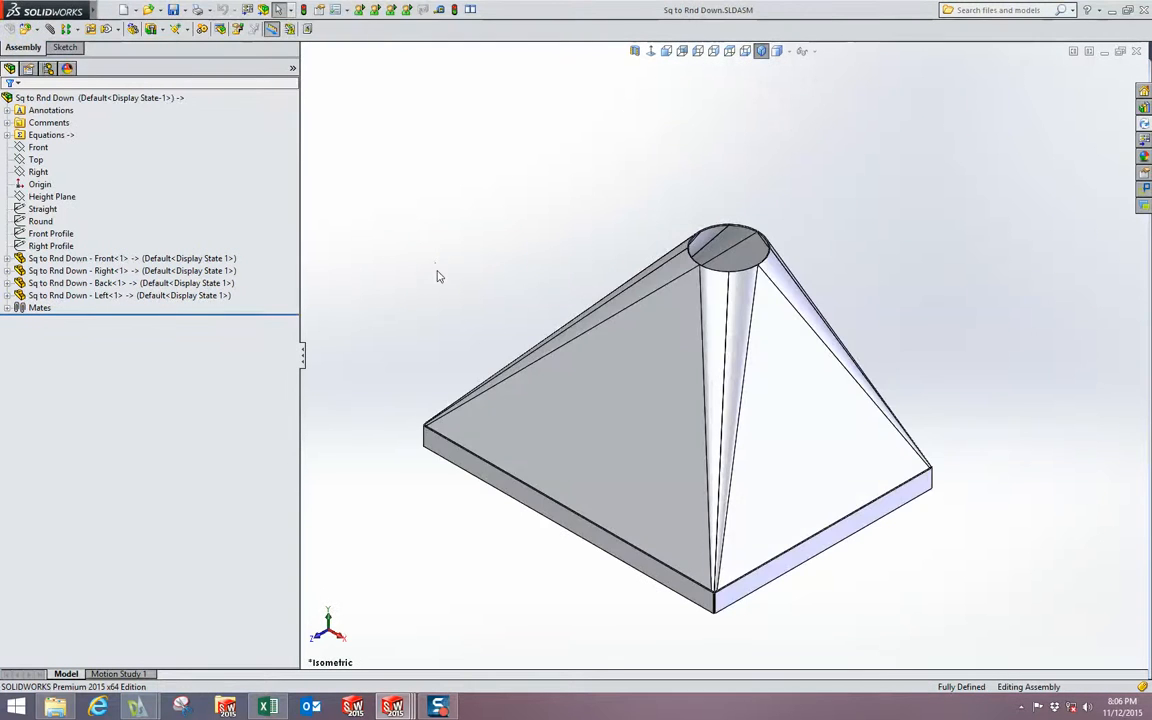
{"action": "left_click", "coordinate": [1136, 53]}
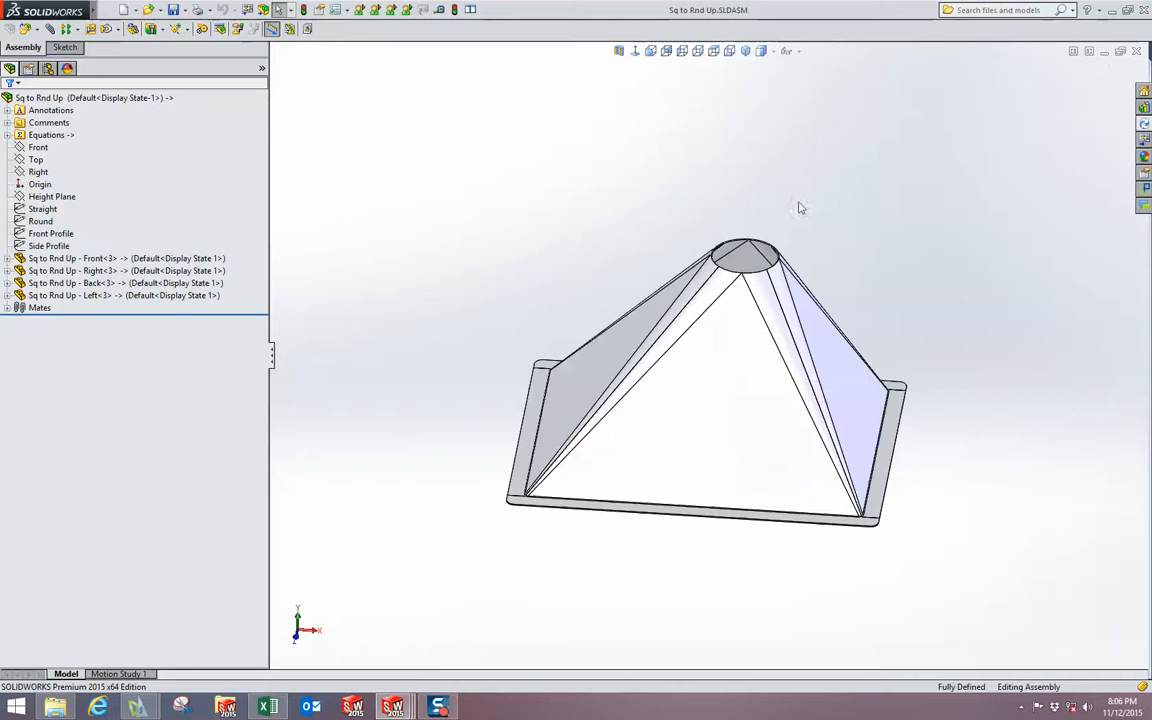
{"action": "middle_click_drag", "start_coordinate": [710, 383], "coordinate": [719, 346]}
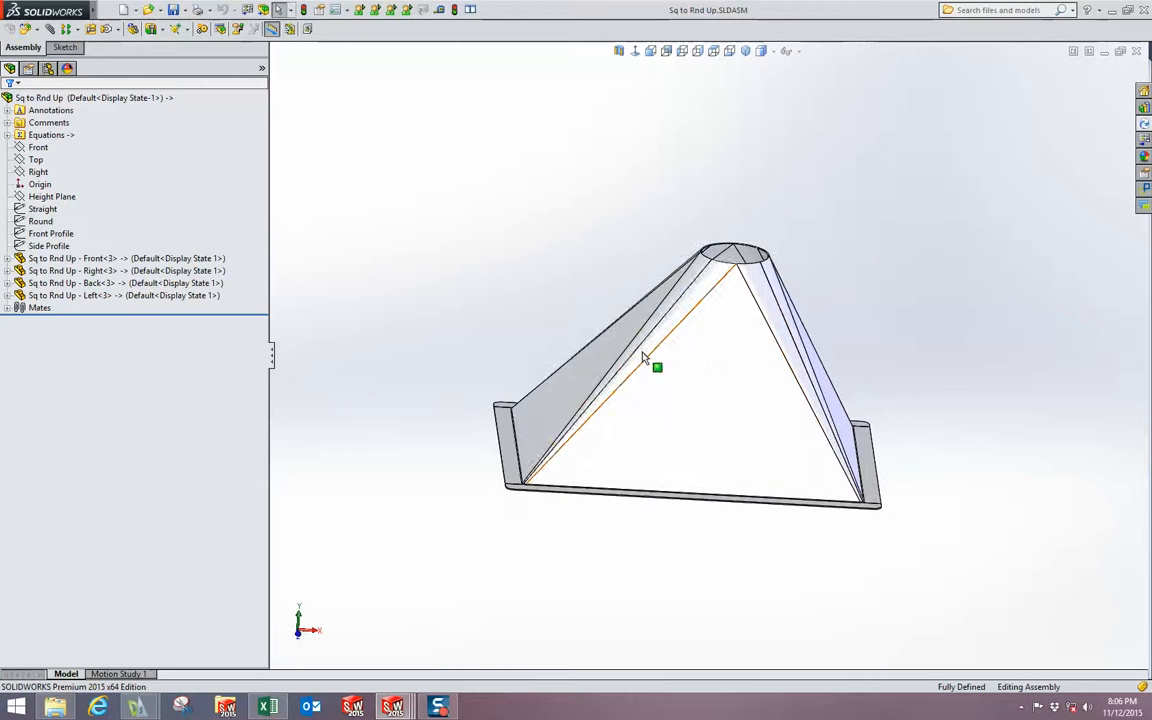
{"action": "scroll", "coordinate": [542, 486], "scroll_direction": "down", "scroll_amount": 5}
{"action": "scroll", "coordinate": [639, 329], "scroll_direction": "up", "scroll_amount": 5}
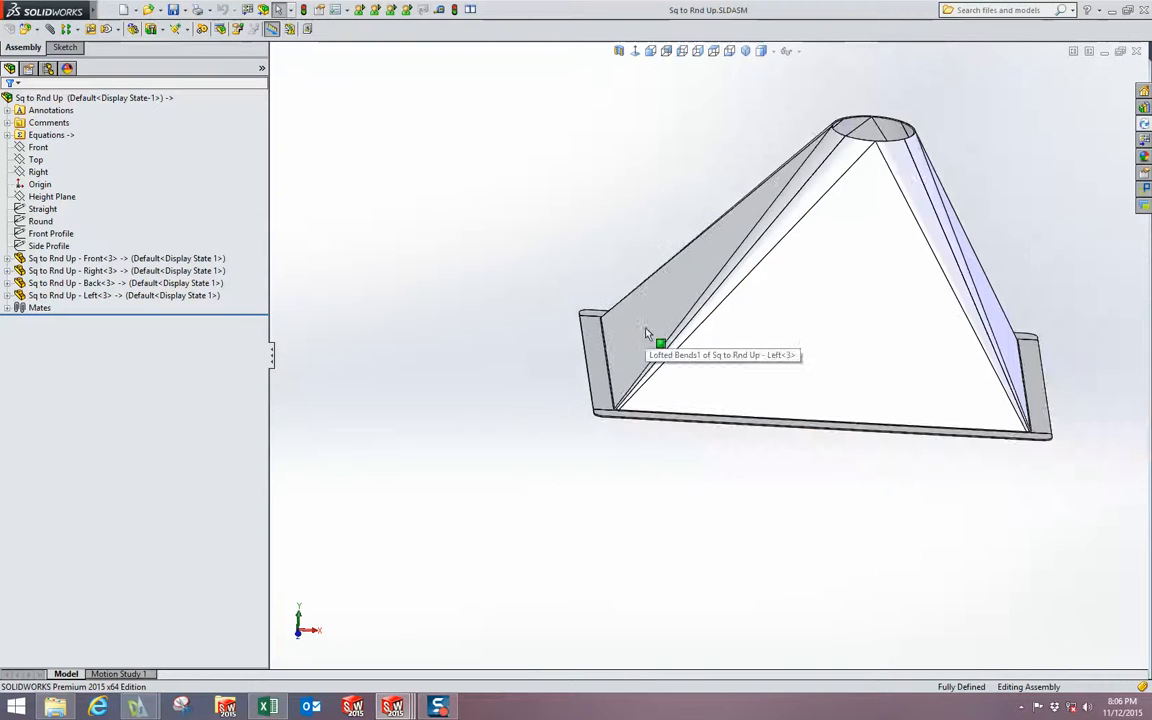
- Set the horizontal distance from the origin to the left inner edge in the Straight sketch to 20 in, and rebuild the assembly
{"action": "left_click", "coordinate": [45, 209]}
{"action": "left_click", "coordinate": [57, 169]}
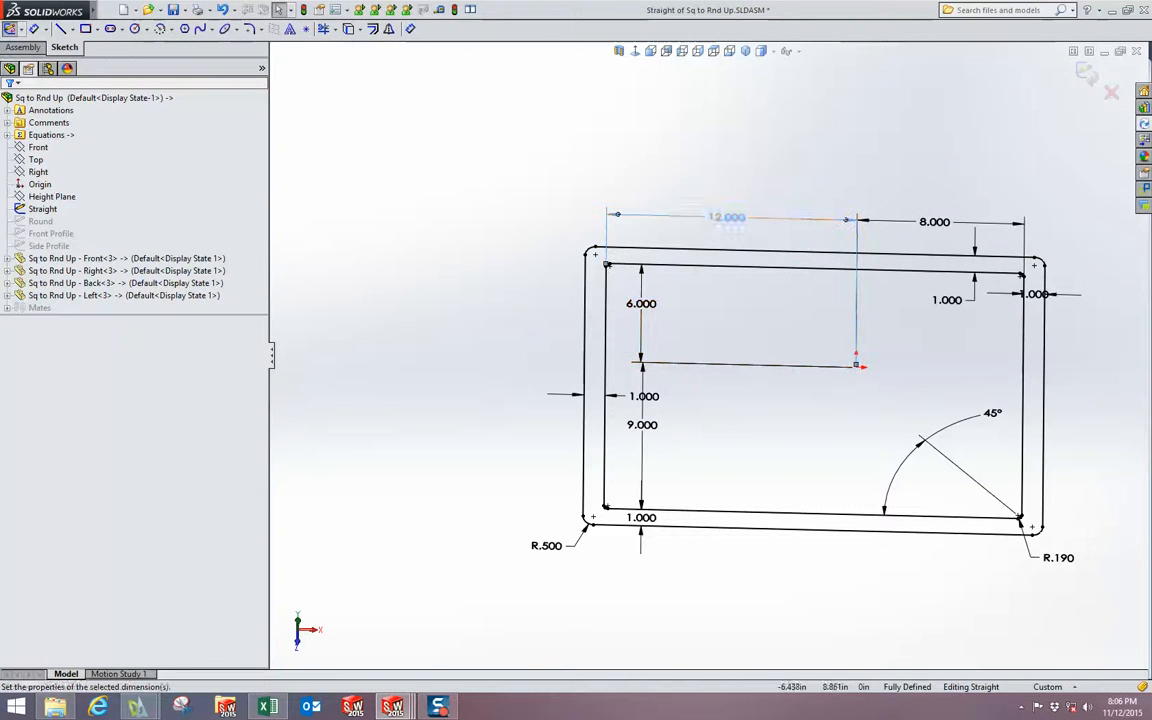
{"action": "double_click", "coordinate": [724, 224]}
{"action": "type", "text": "20"}
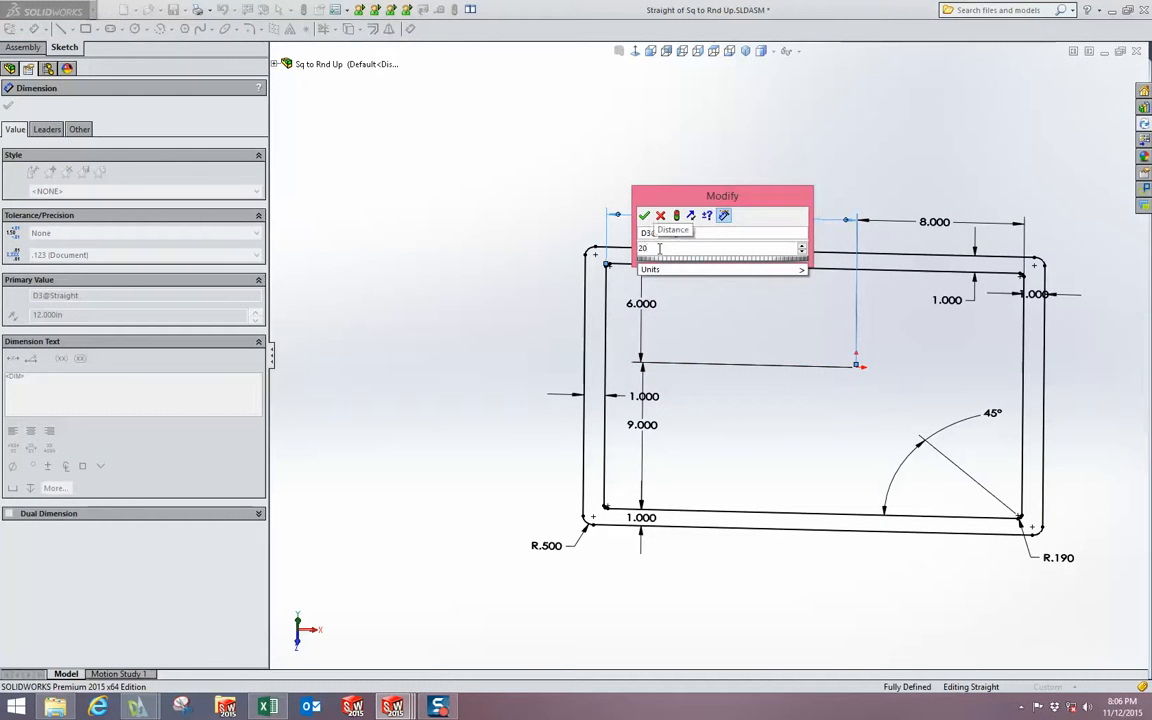
{"action": "key", "text": "Return"}
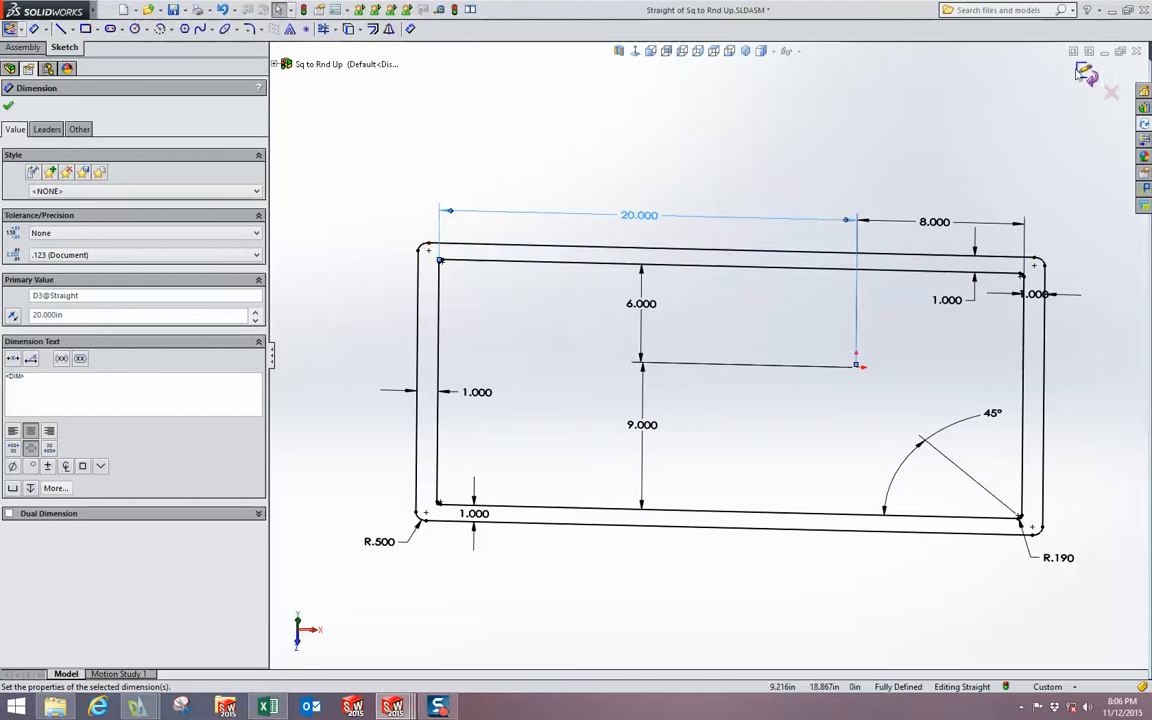
{"action": "left_click", "coordinate": [1079, 73]}
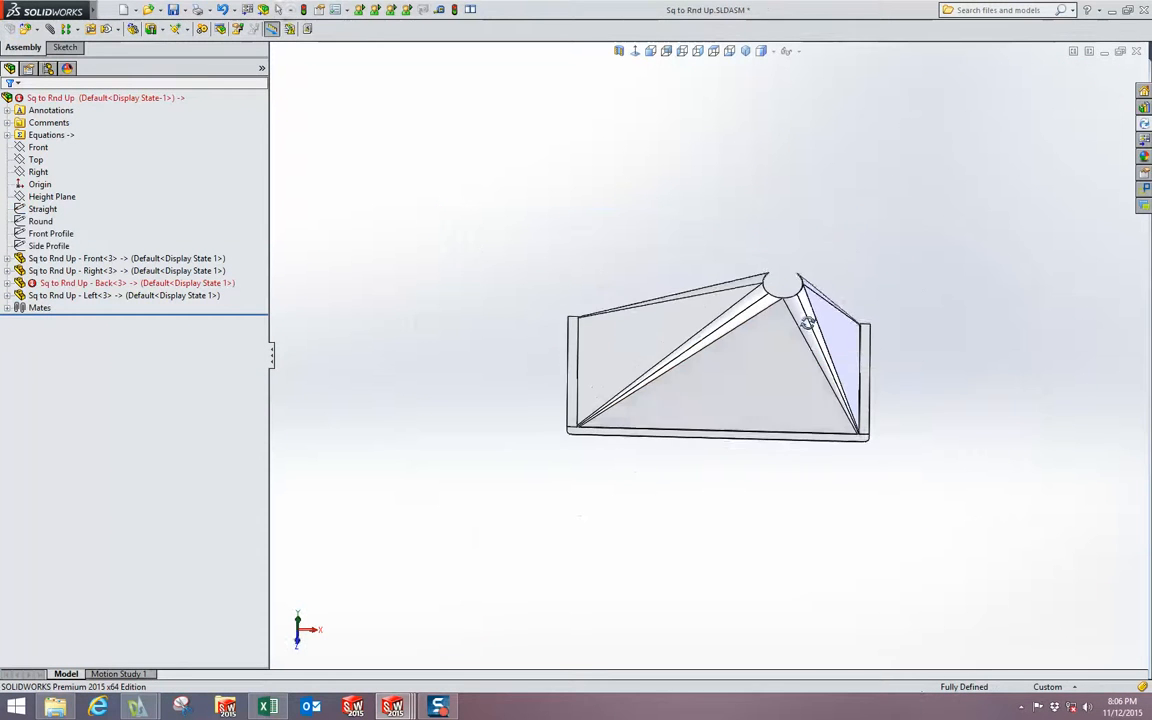
- Inspect the Back part's Lofted Bends1 feature and its Round sketch, leaving the sketch without changes
{"action": "left_click", "coordinate": [146, 284]}
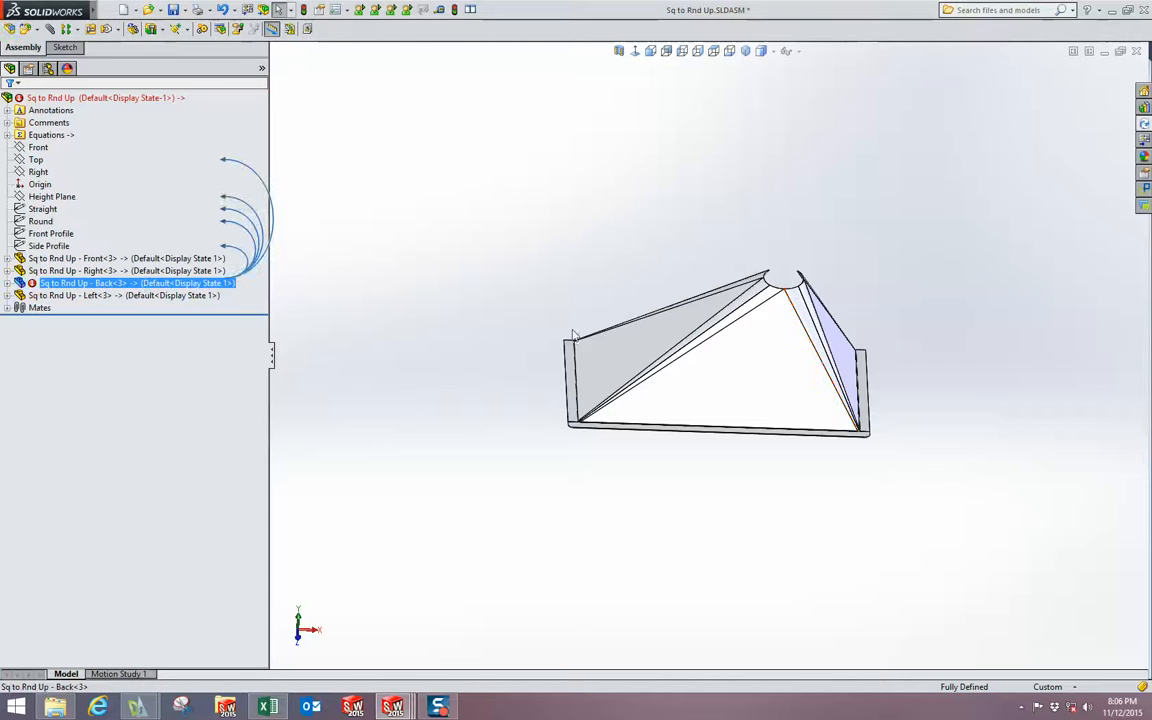
{"action": "middle_click_drag", "start_coordinate": [573, 332], "coordinate": [812, 394]}
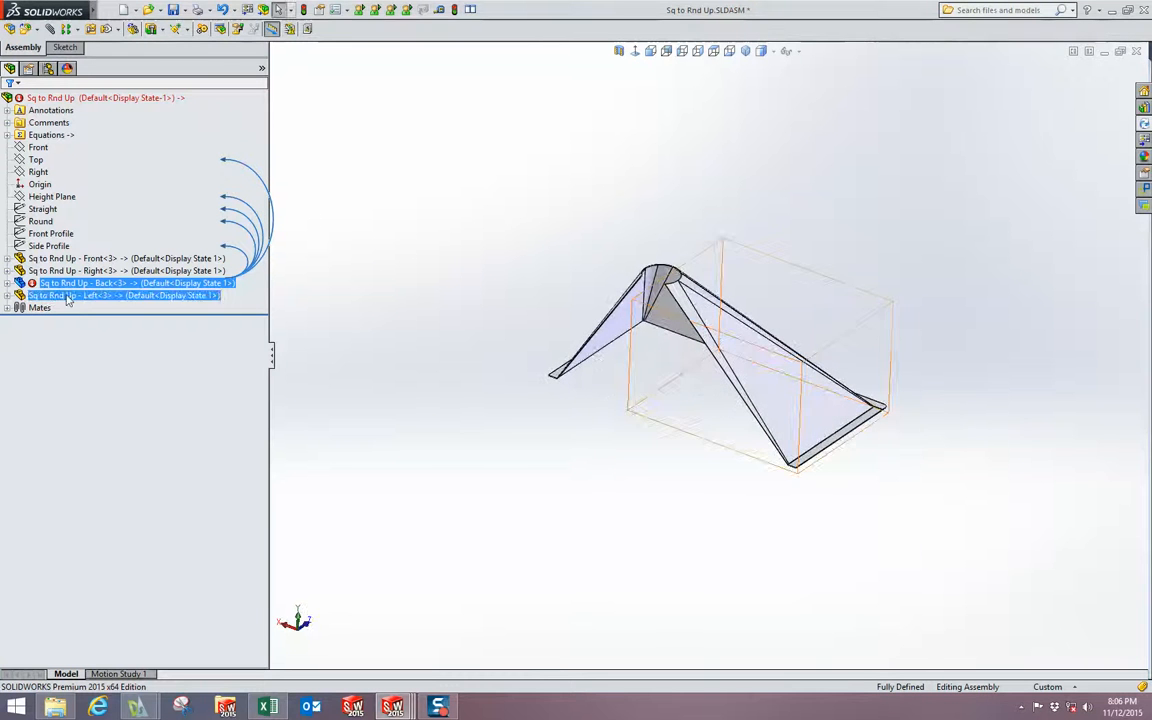
{"action": "left_click", "coordinate": [9, 284]}
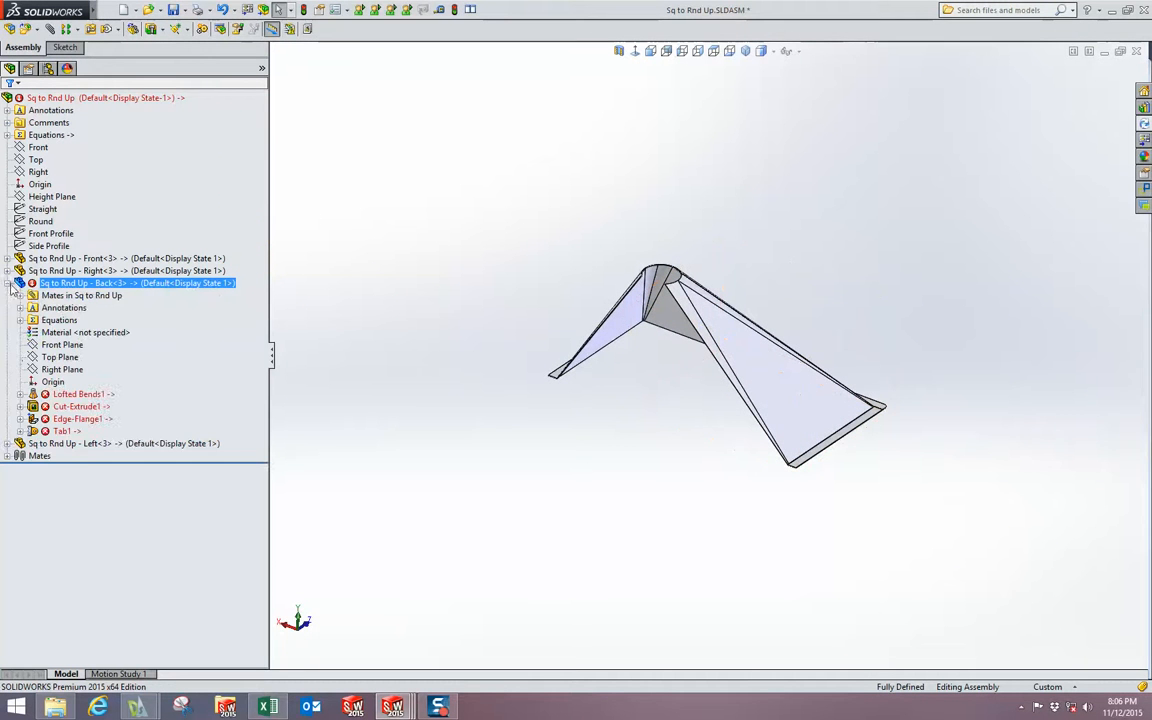
{"action": "left_click", "coordinate": [20, 395]}
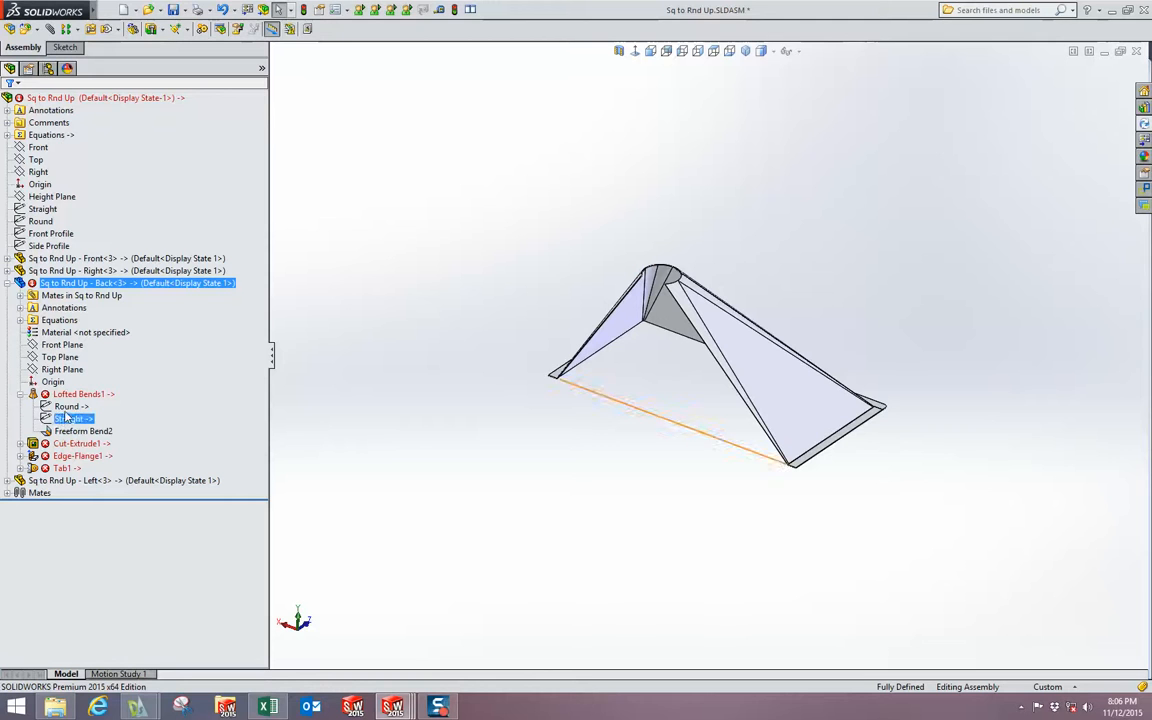
{"action": "left_click", "coordinate": [82, 376]}
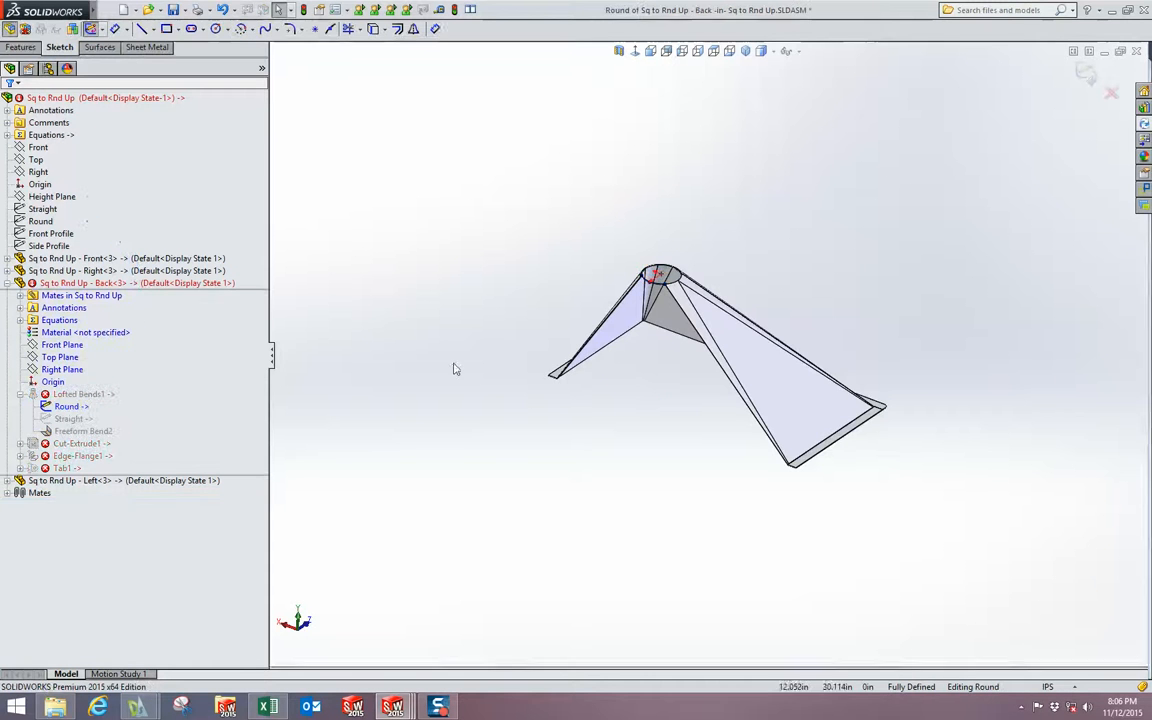
{"action": "scroll", "coordinate": [460, 390], "scroll_direction": "down", "scroll_amount": 3}
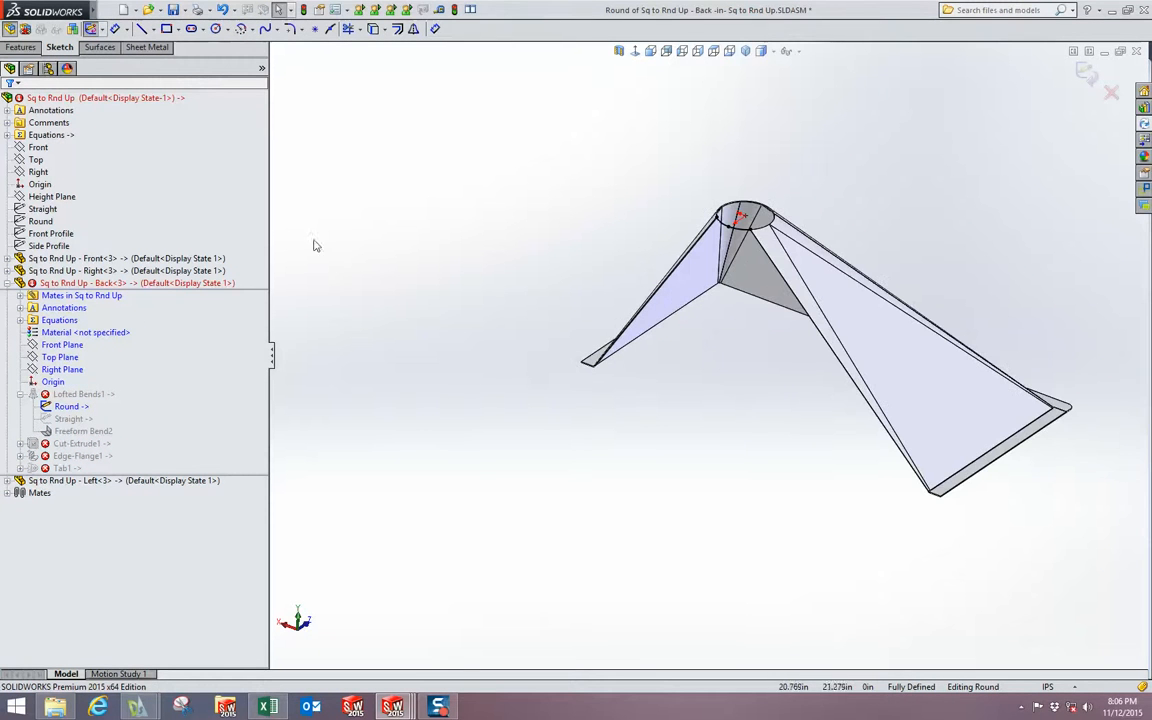
{"action": "left_click", "coordinate": [1111, 93]}
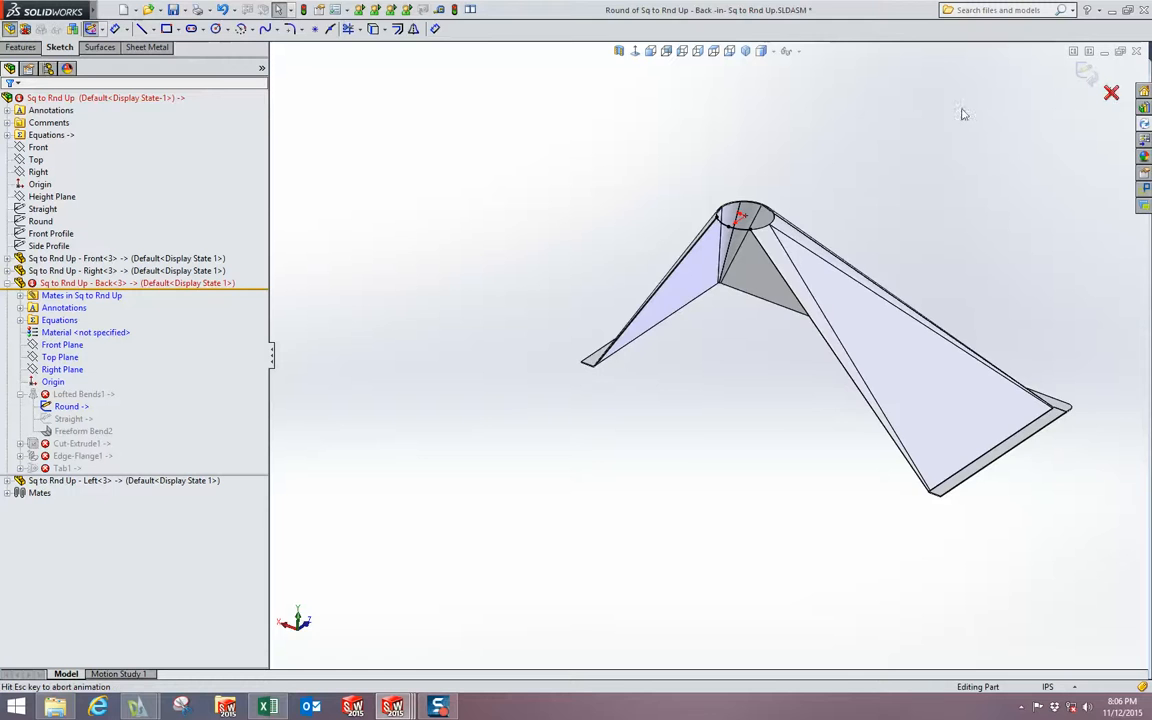
- Examine the left panel's flange corner at the back of the model, and return from part editing to the assembly
{"action": "middle_click_drag", "start_coordinate": [573, 366], "coordinate": [779, 368]}
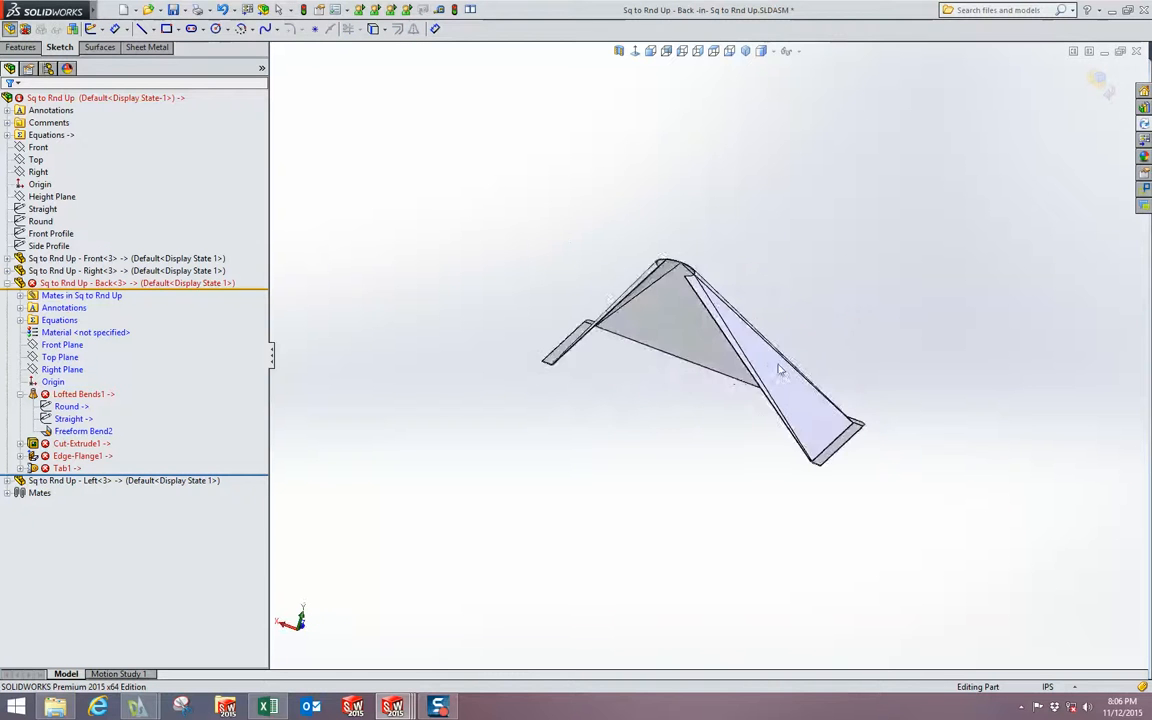
{"action": "scroll", "coordinate": [874, 478], "scroll_direction": "up", "scroll_amount": 6}
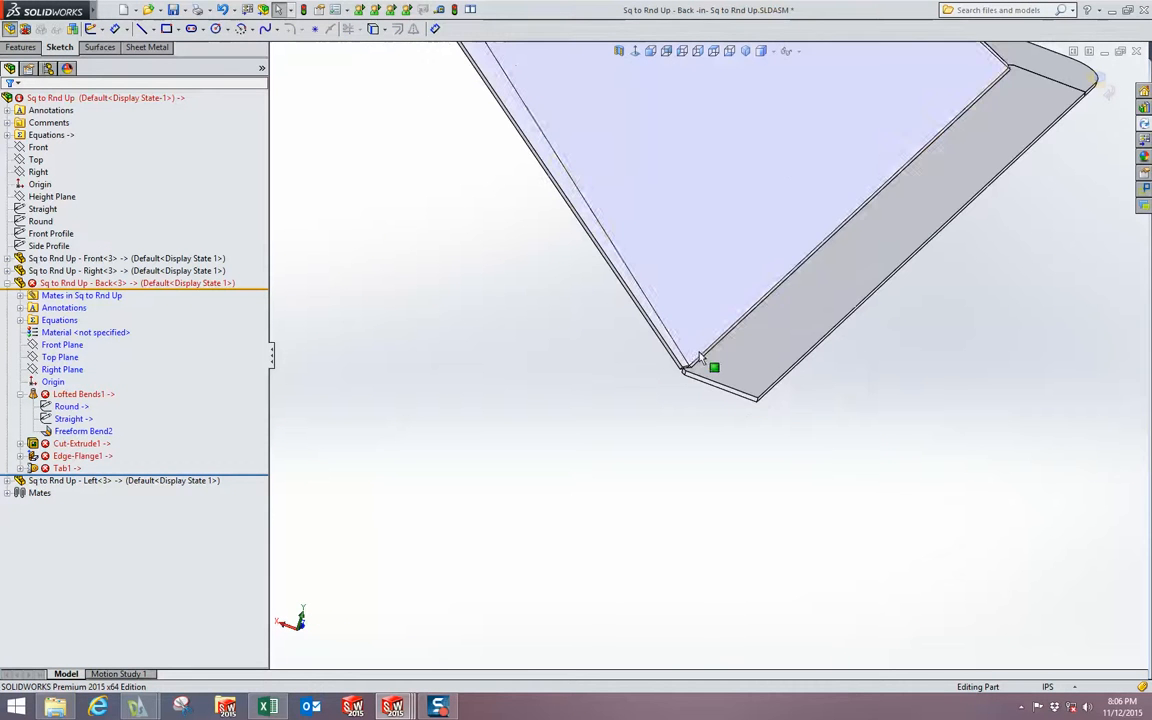
{"action": "scroll", "coordinate": [512, 314], "scroll_direction": "down", "scroll_amount": 3}
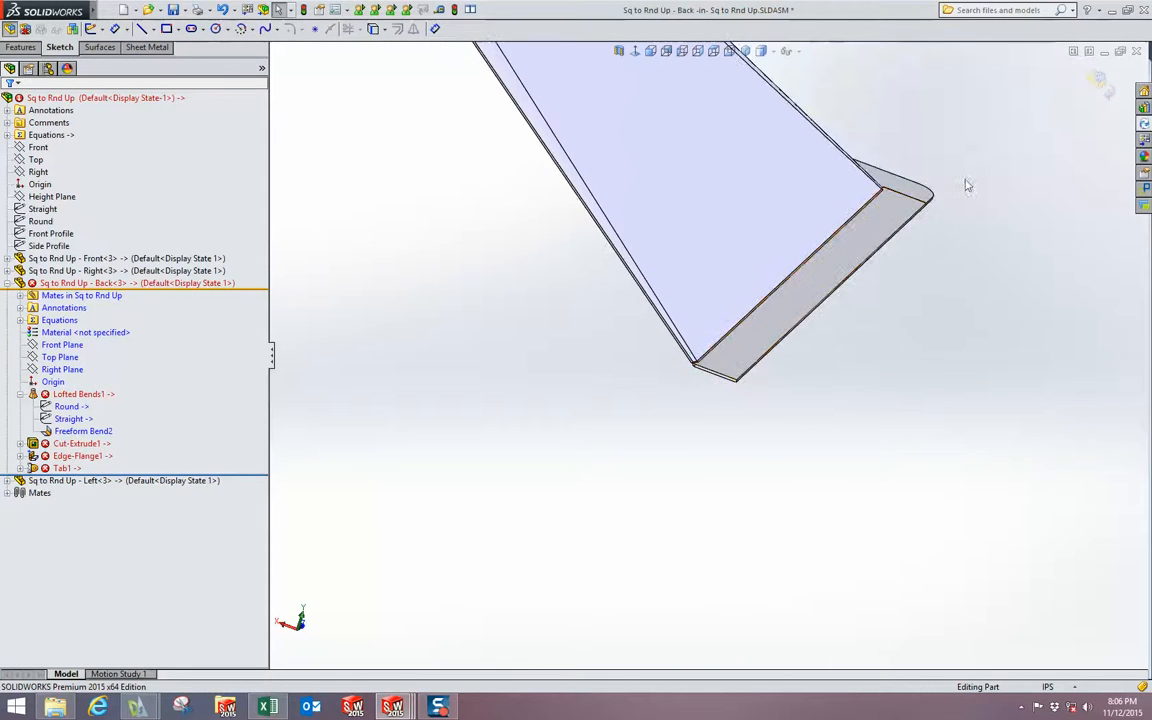
{"action": "left_click", "coordinate": [1095, 80]}
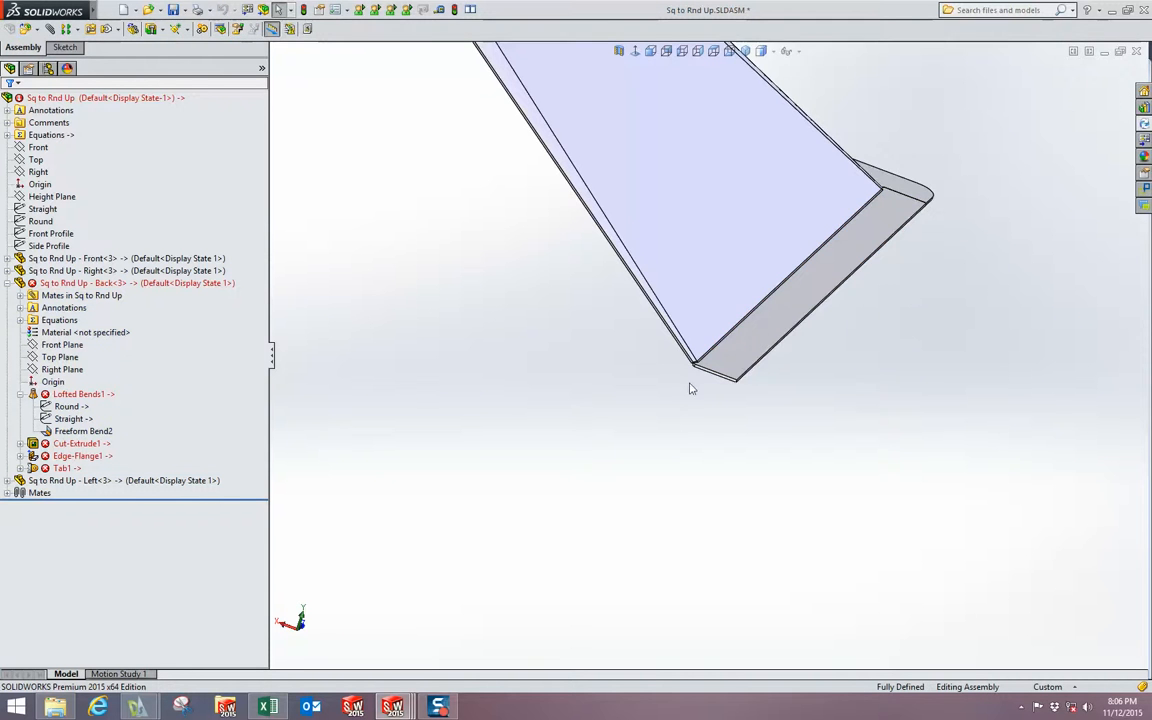
{"action": "scroll", "coordinate": [700, 345], "scroll_direction": "up", "scroll_amount": 3}
{"action": "scroll", "coordinate": [960, 215], "scroll_direction": "down", "scroll_amount": 3}
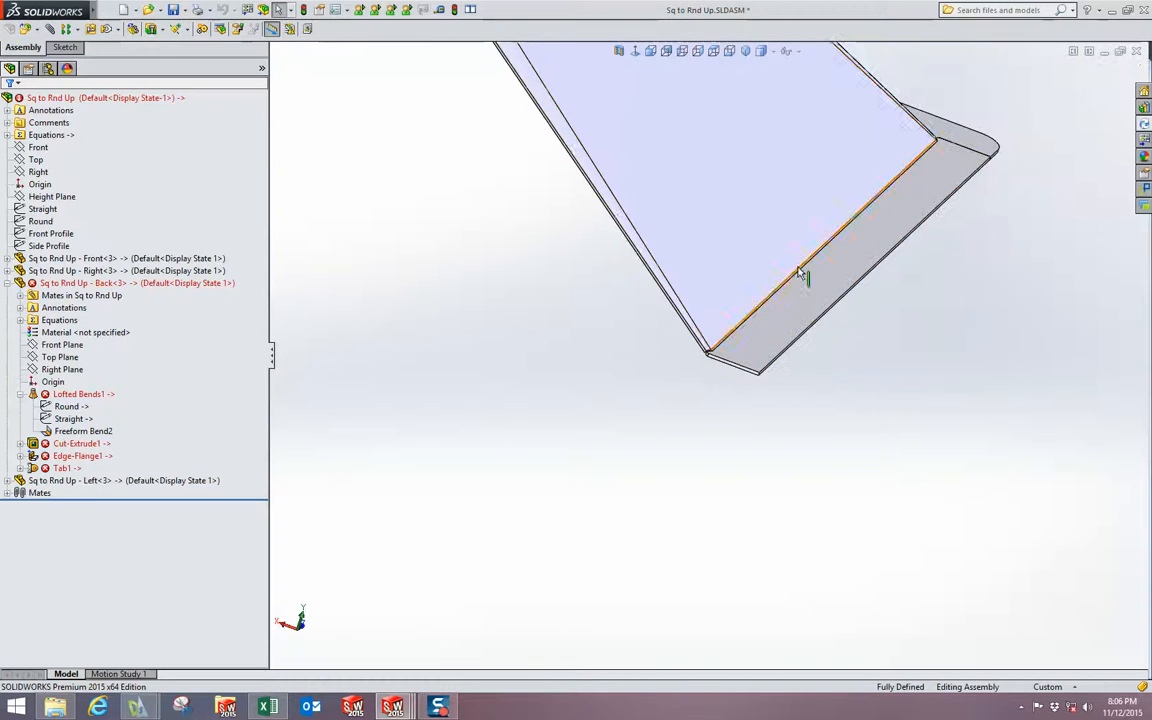
- Set the inner corner arc's radius in the assembly's Straight sketch to 0.25 in and leave the sketch
{"action": "left_click", "coordinate": [42, 222]}
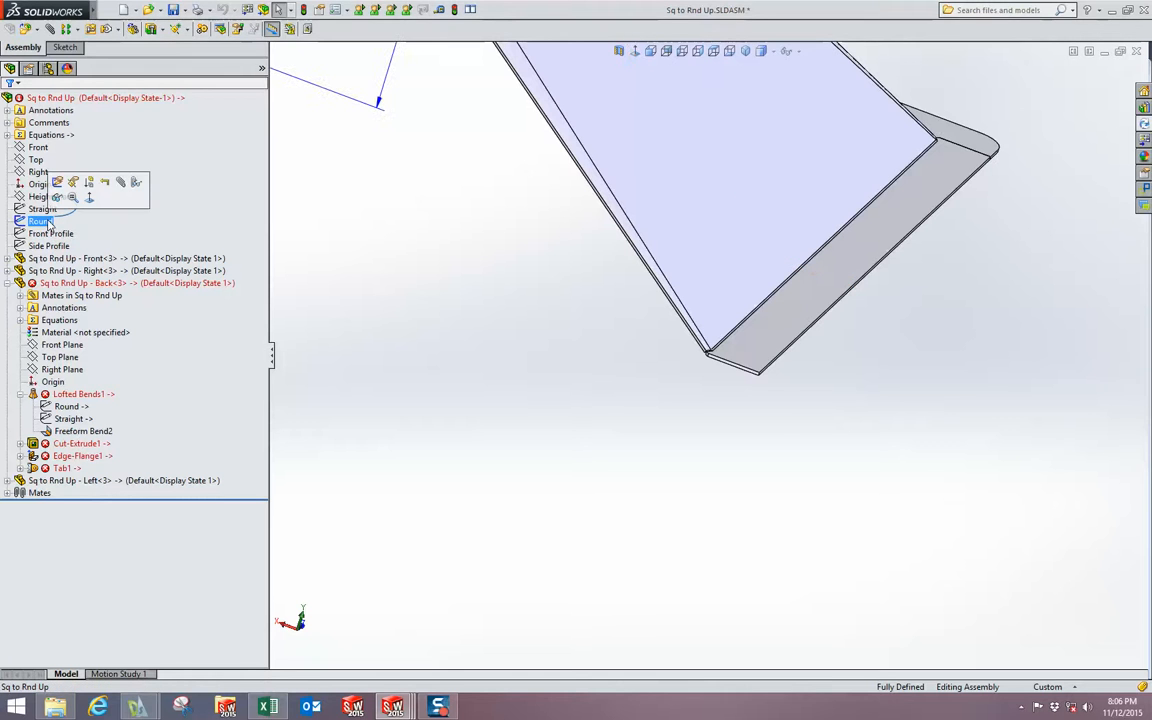
{"action": "left_click", "coordinate": [44, 210]}
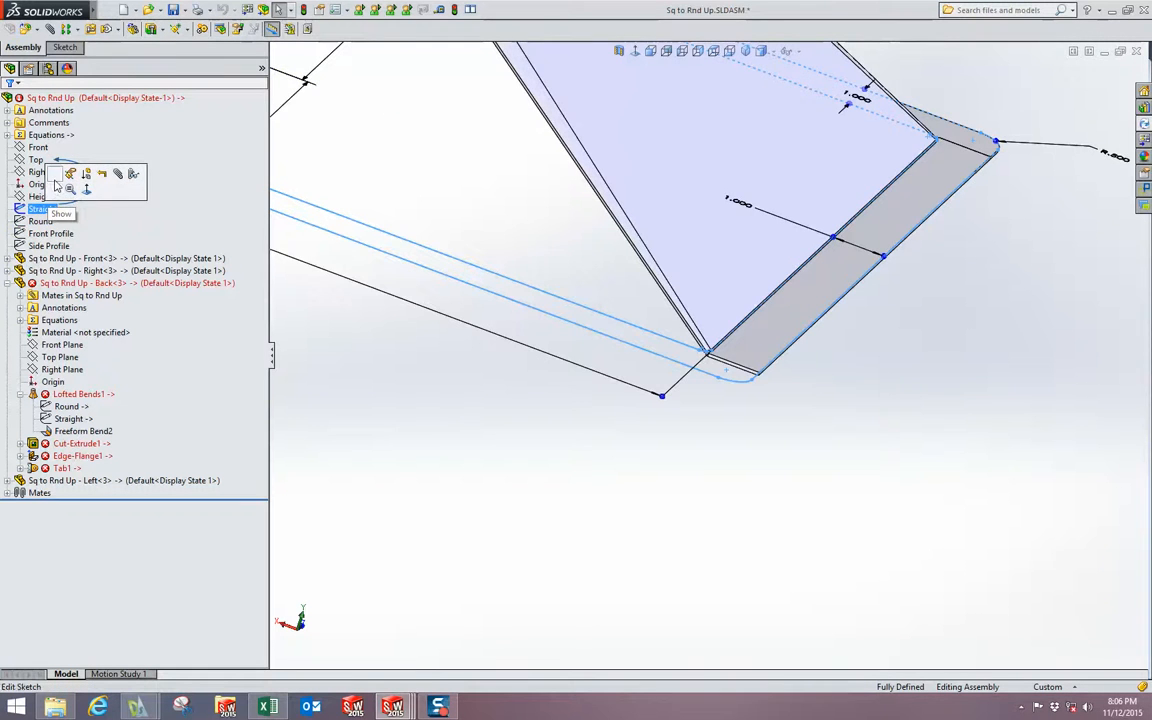
{"action": "left_click", "coordinate": [54, 173]}
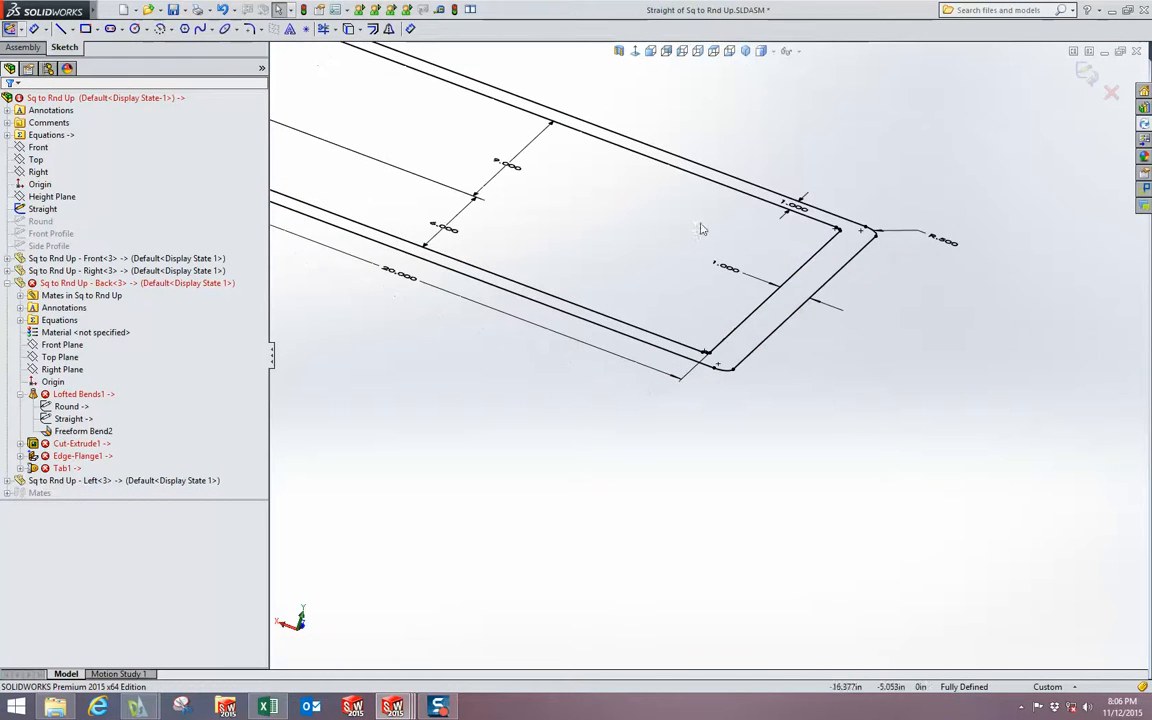
{"action": "scroll", "coordinate": [700, 229], "scroll_direction": "up", "scroll_amount": 4}
{"action": "scroll", "coordinate": [580, 245], "scroll_direction": "down", "scroll_amount": 6}
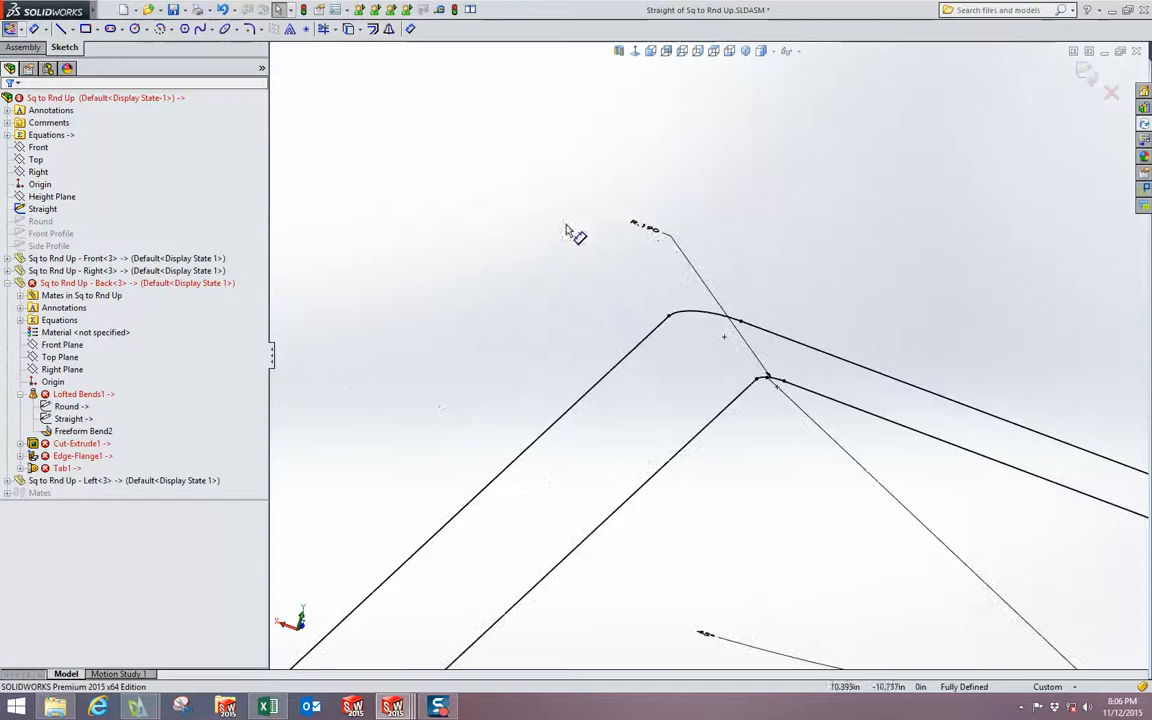
{"action": "scroll", "coordinate": [640, 232], "scroll_direction": "down", "scroll_amount": 3}
{"action": "double_click", "coordinate": [645, 238]}
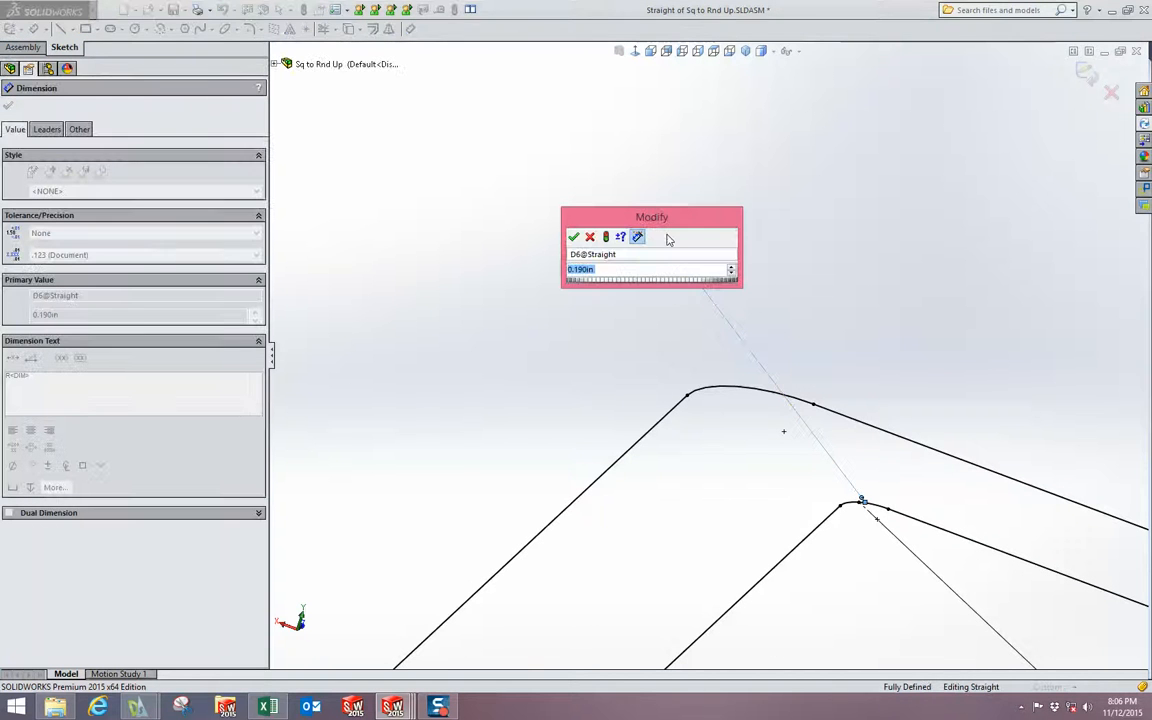
{"action": "type", "text": ".25"}
{"action": "key", "text": "Return"}
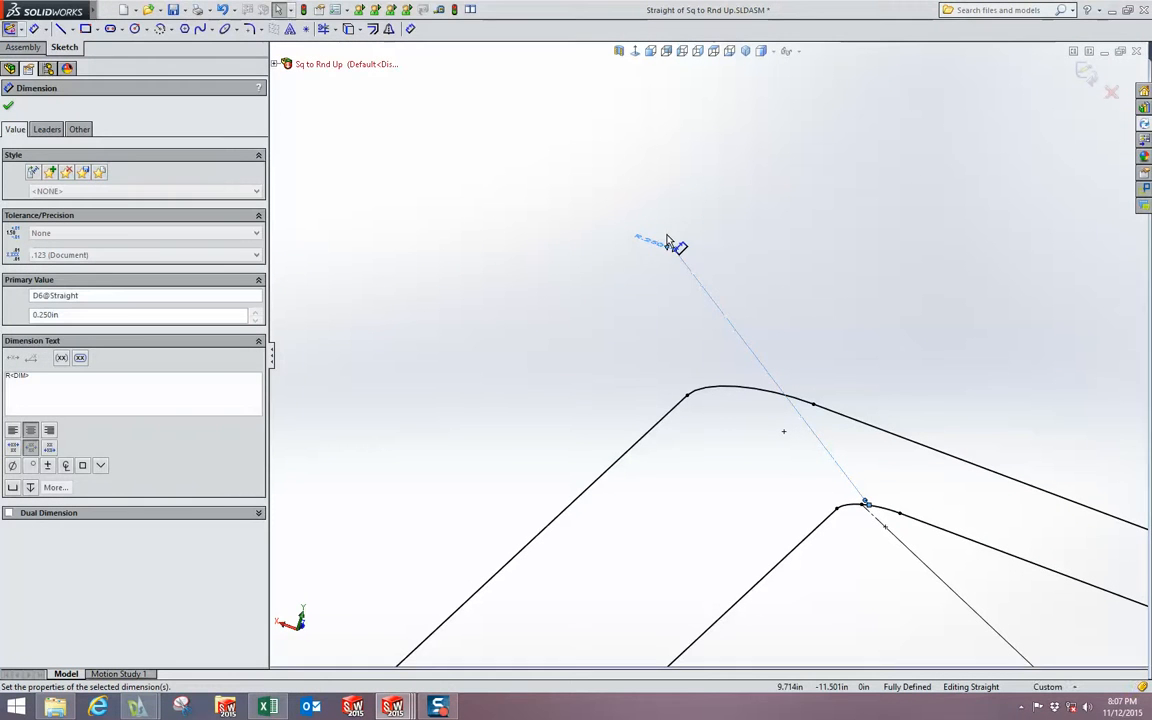
{"action": "scroll", "coordinate": [697, 226], "scroll_direction": "up", "scroll_amount": 4}
{"action": "left_click", "coordinate": [1084, 77]}
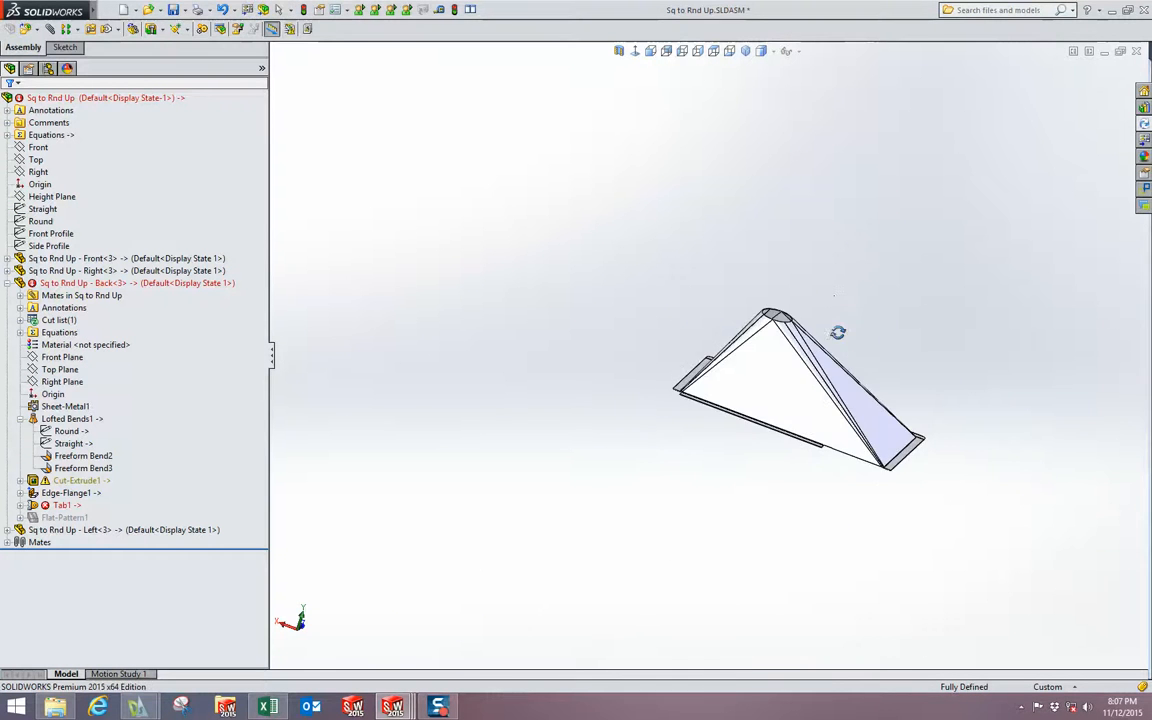
- Inspect the Back part's Cut-Extrude1 sketch at both ends of the lower flange, leaving the sketch without changes
{"action": "middle_click_drag", "start_coordinate": [688, 339], "coordinate": [812, 355]}
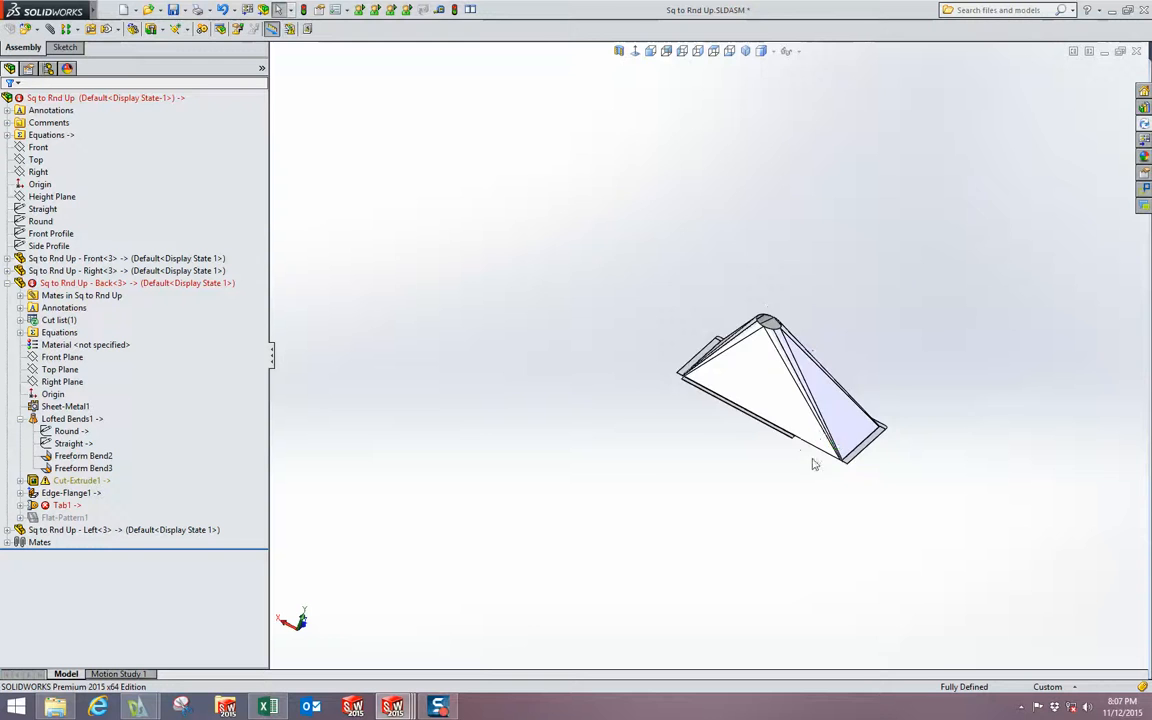
{"action": "scroll", "coordinate": [813, 458], "scroll_direction": "down", "scroll_amount": 6}
{"action": "scroll", "coordinate": [783, 395], "scroll_direction": "up", "scroll_amount": 2}
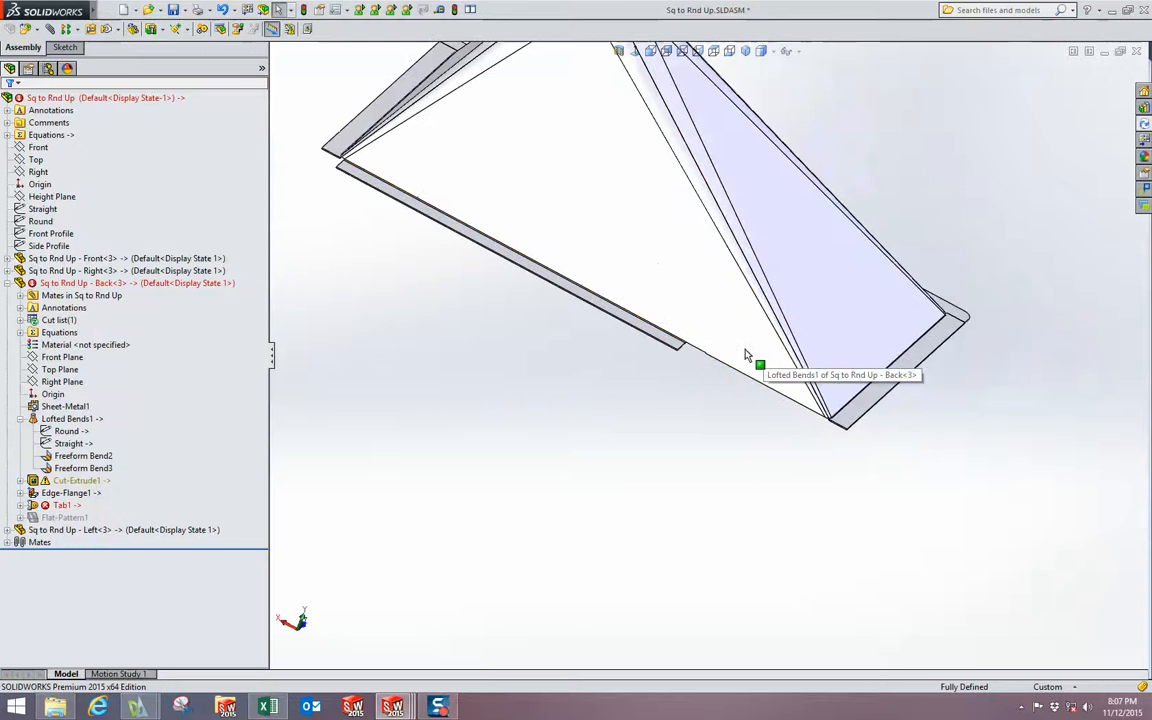
{"action": "left_click", "coordinate": [20, 481]}
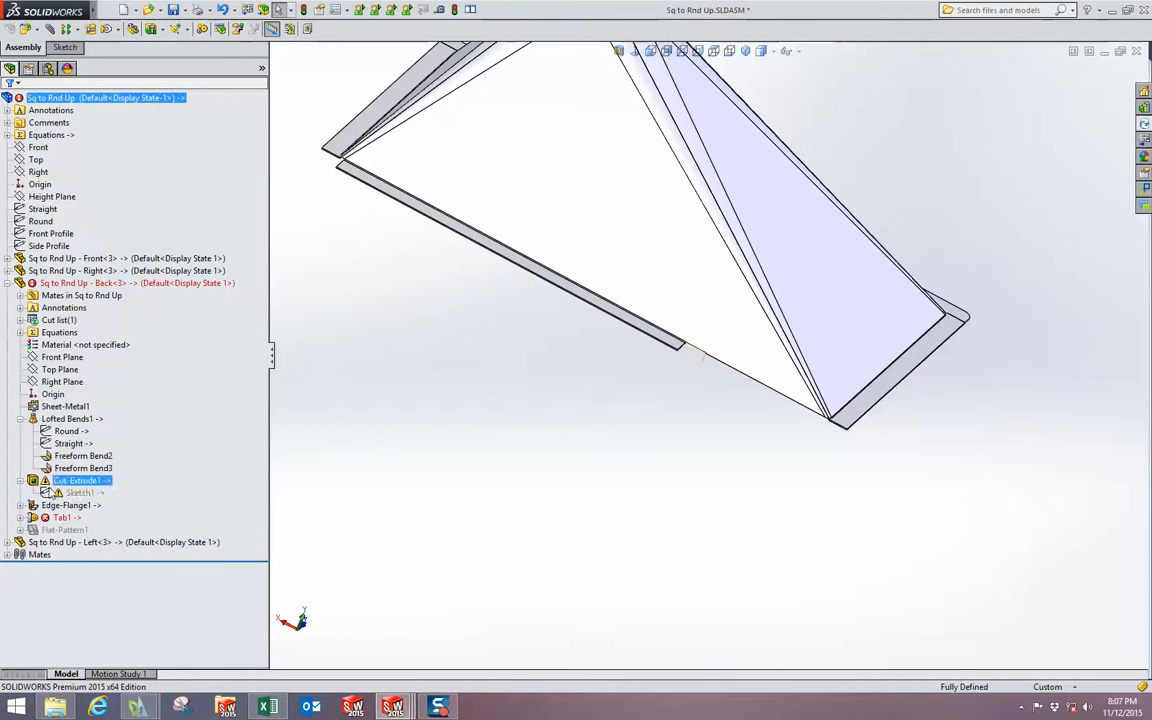
{"action": "left_click", "coordinate": [80, 492]}
{"action": "left_click", "coordinate": [79, 457]}
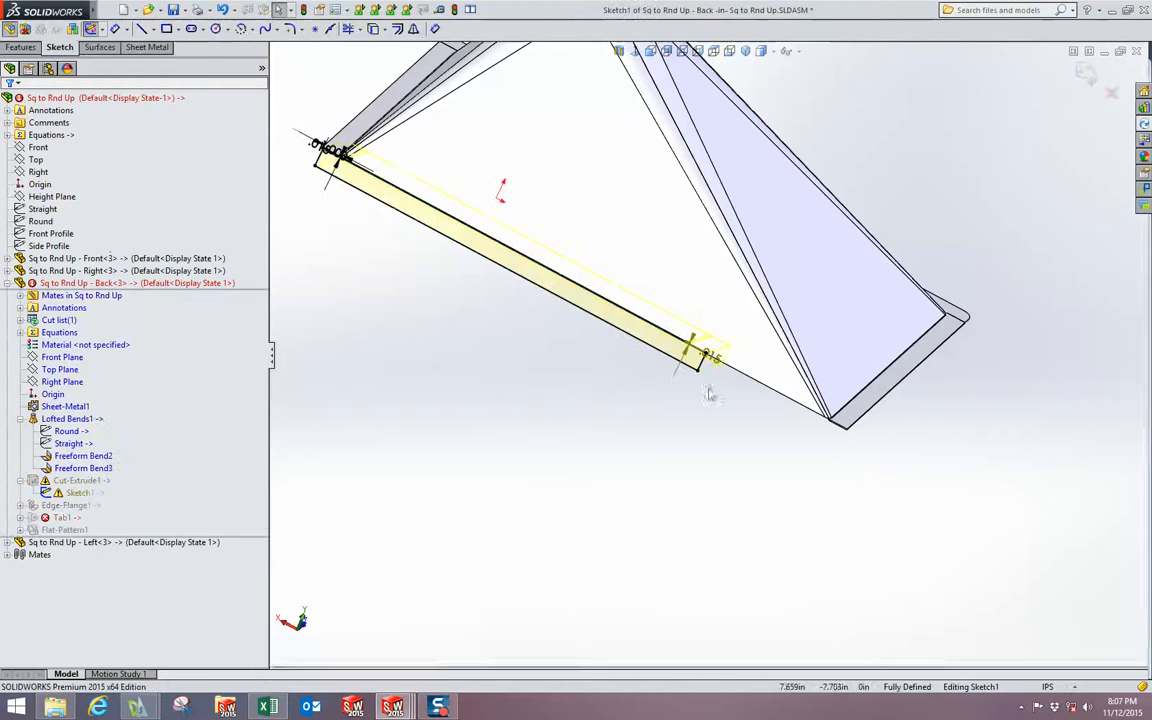
{"action": "scroll", "coordinate": [345, 155], "scroll_direction": "down", "scroll_amount": 6}
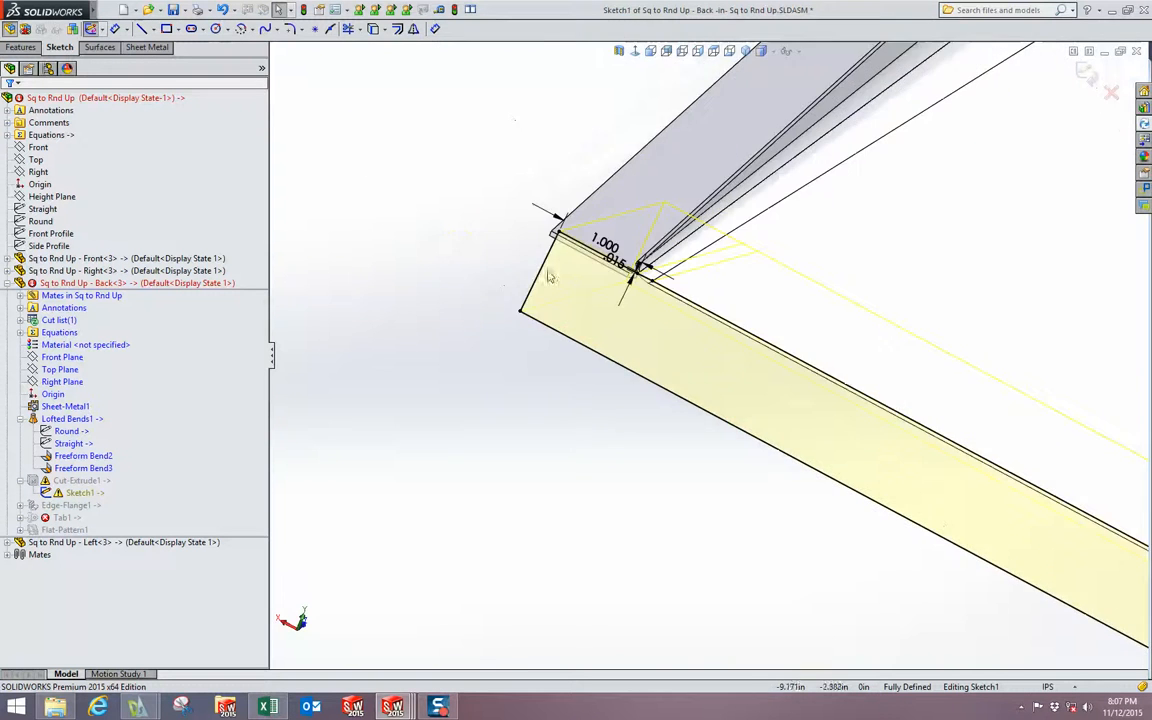
{"action": "mouse_move", "coordinate": [638, 289]}
{"action": "middle_mouse_down"}
{"action": "mouse_move", "coordinate": [627, 188]}
{"action": "mouse_move", "coordinate": [653, 185]}
{"action": "mouse_move", "coordinate": [673, 275]}
{"action": "middle_mouse_up"}
{"action": "scroll", "coordinate": [673, 275], "scroll_direction": "up", "scroll_amount": 8}
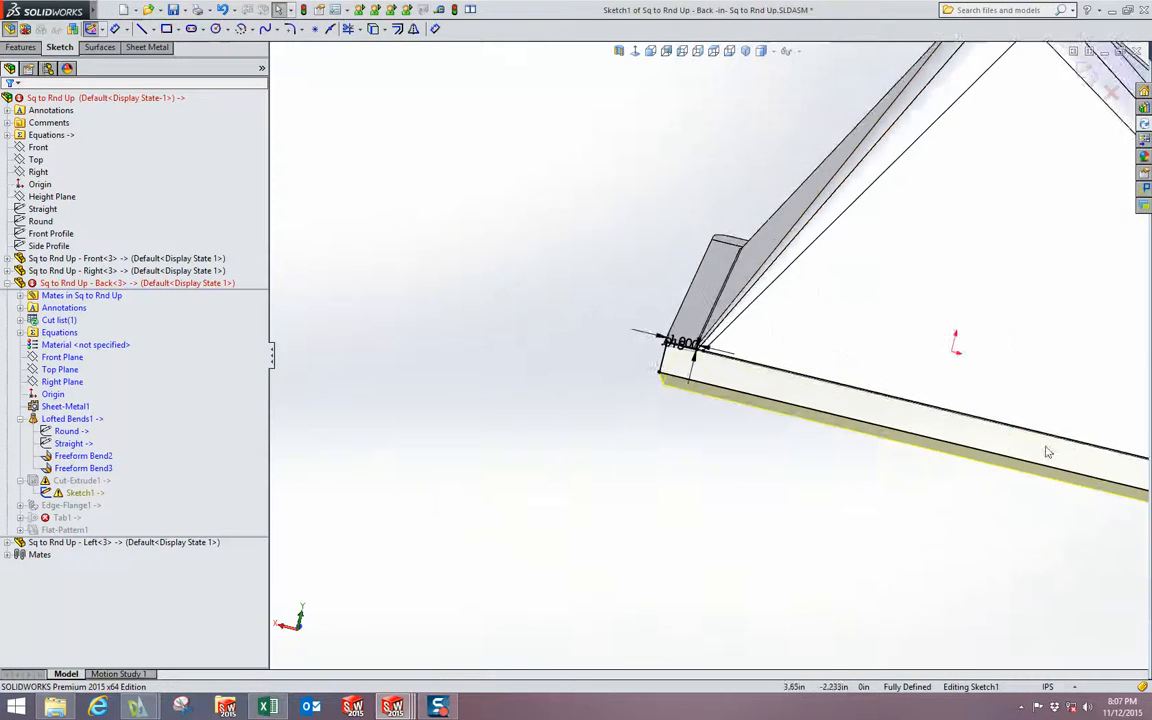
{"action": "scroll", "coordinate": [1046, 453], "scroll_direction": "up", "scroll_amount": 4}
{"action": "scroll", "coordinate": [1038, 457], "scroll_direction": "down", "scroll_amount": 10}
{"action": "middle_click_drag", "start_coordinate": [897, 405], "coordinate": [840, 326]}
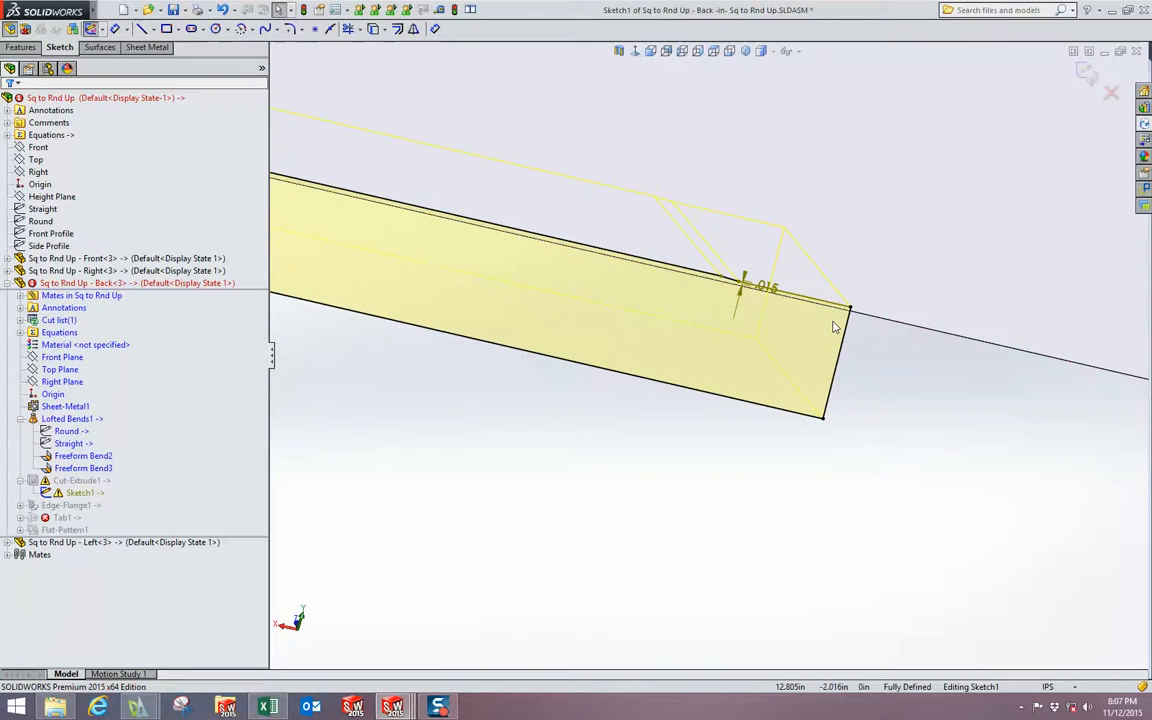
{"action": "scroll", "coordinate": [835, 327], "scroll_direction": "up", "scroll_amount": 6}
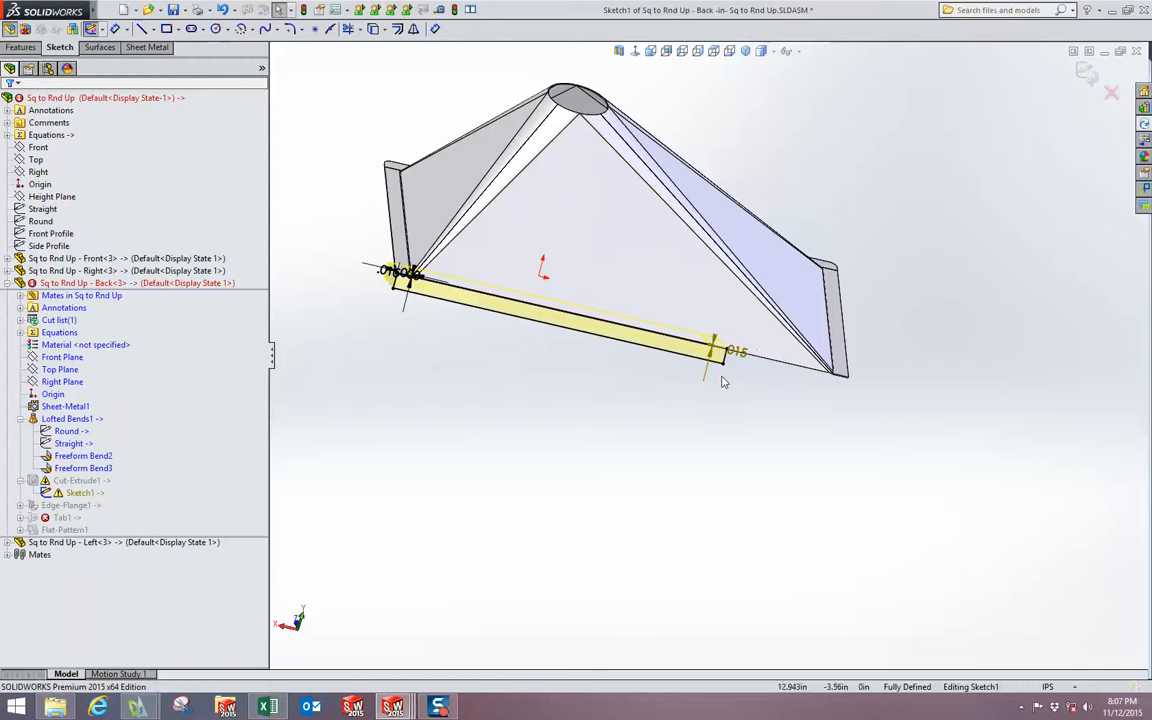
{"action": "scroll", "coordinate": [887, 267], "scroll_direction": "up", "scroll_amount": 4}
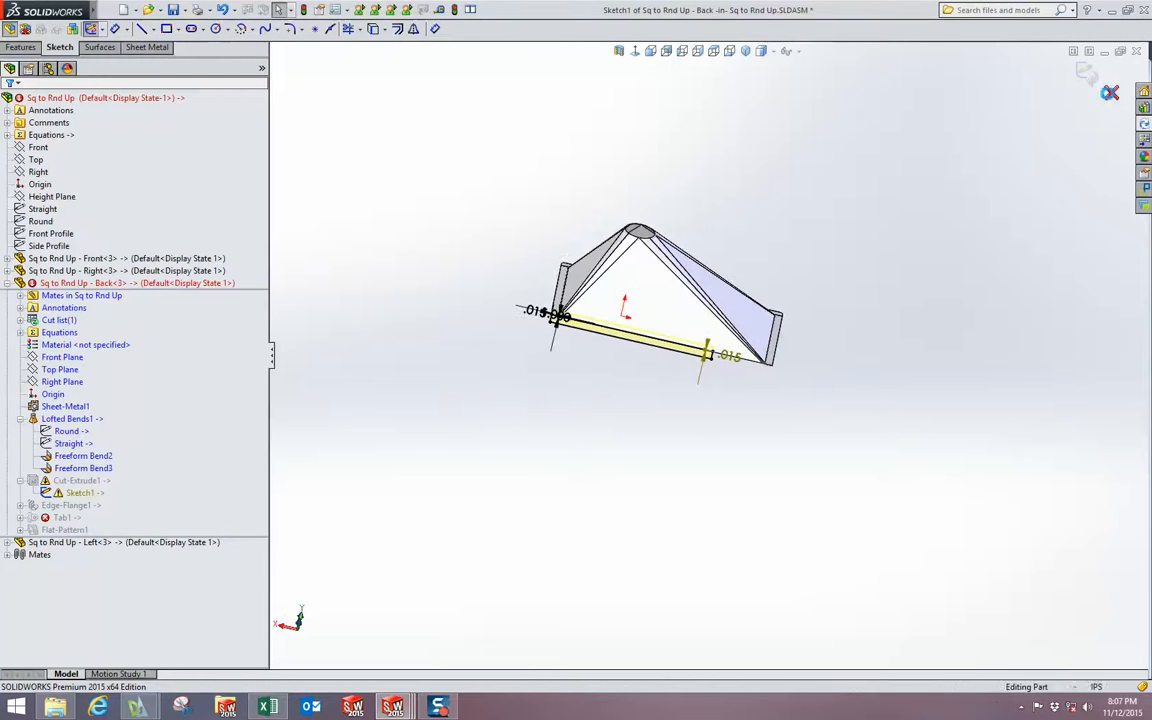
{"action": "left_click", "coordinate": [1109, 94]}
- Return from part editing to the assembly and close Sq to Rnd Up without saving its modified documents
{"action": "scroll", "coordinate": [614, 420], "scroll_direction": "down", "scroll_amount": 4}
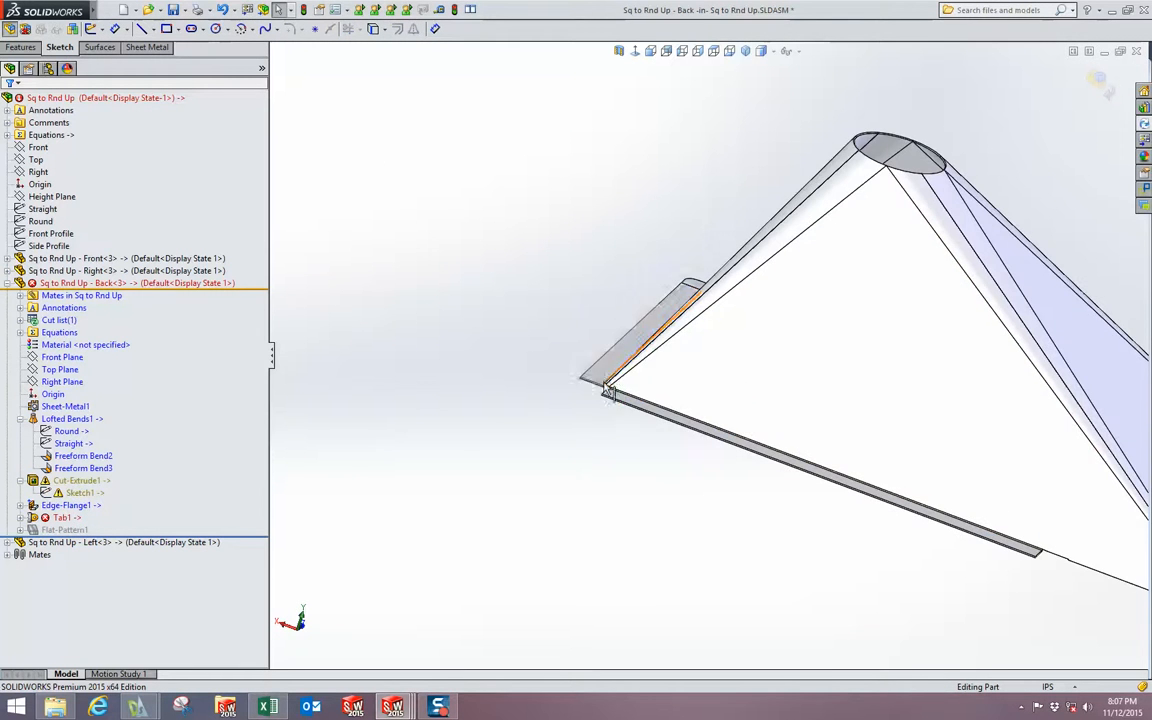
{"action": "scroll", "coordinate": [615, 420], "scroll_direction": "up", "scroll_amount": 3}
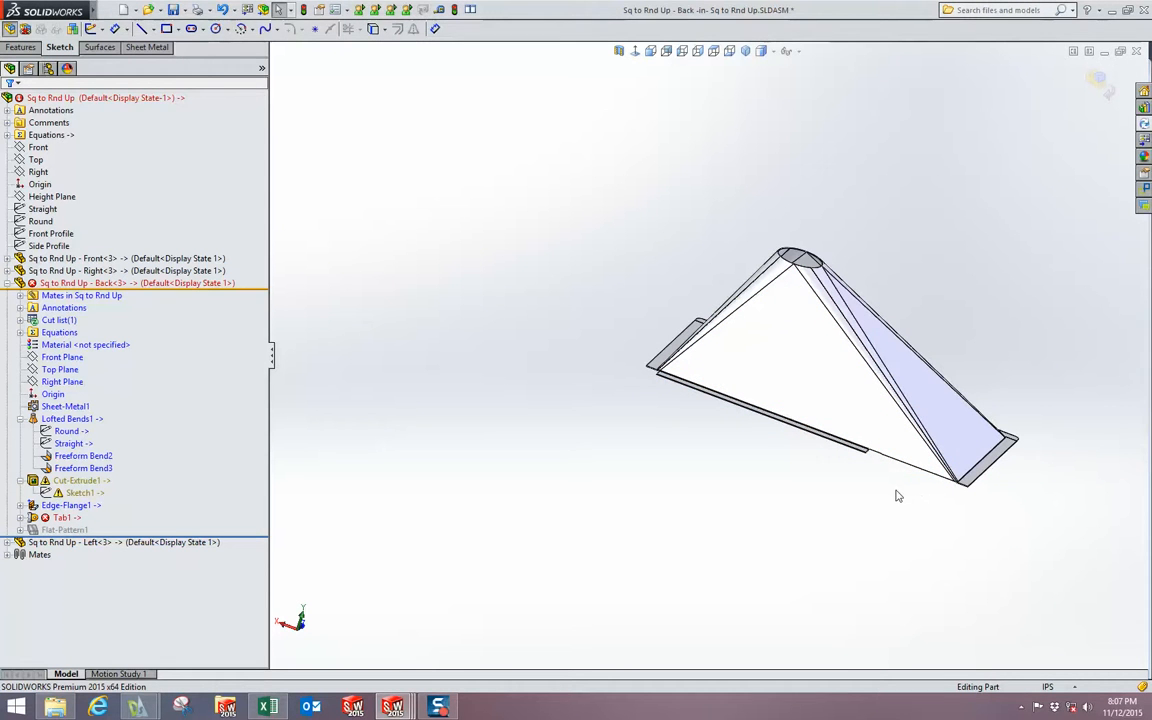
{"action": "left_click", "coordinate": [1100, 84]}
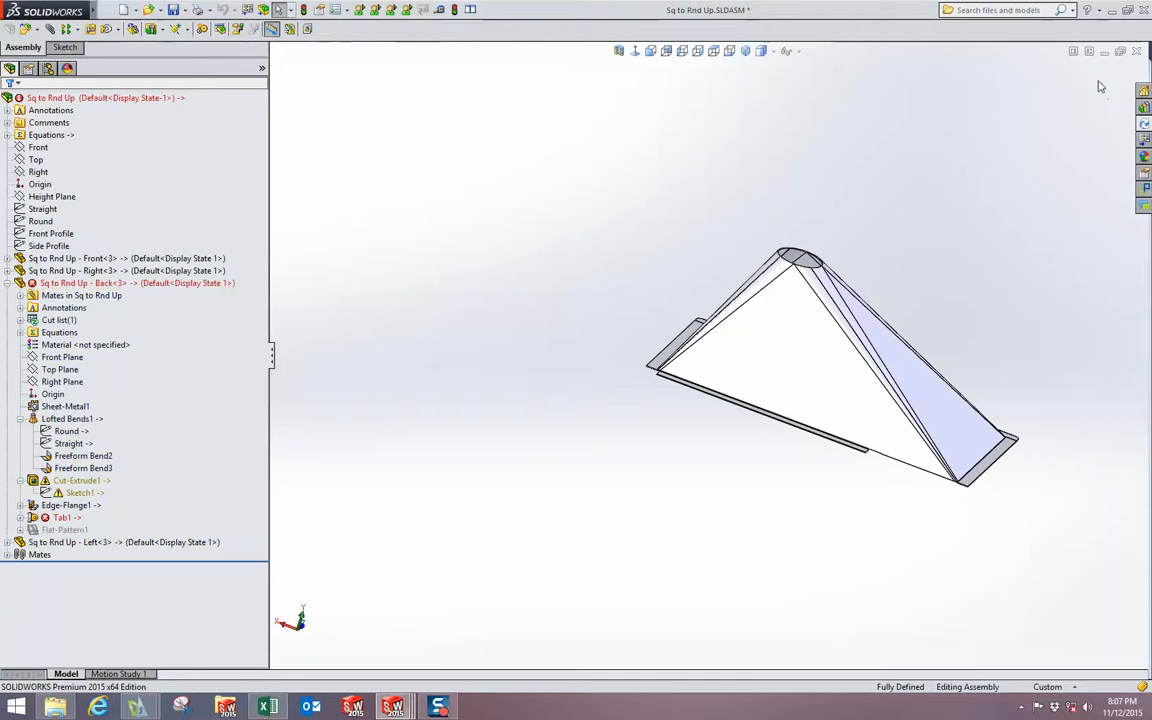
{"action": "scroll", "coordinate": [671, 184], "scroll_direction": "up", "scroll_amount": 2}
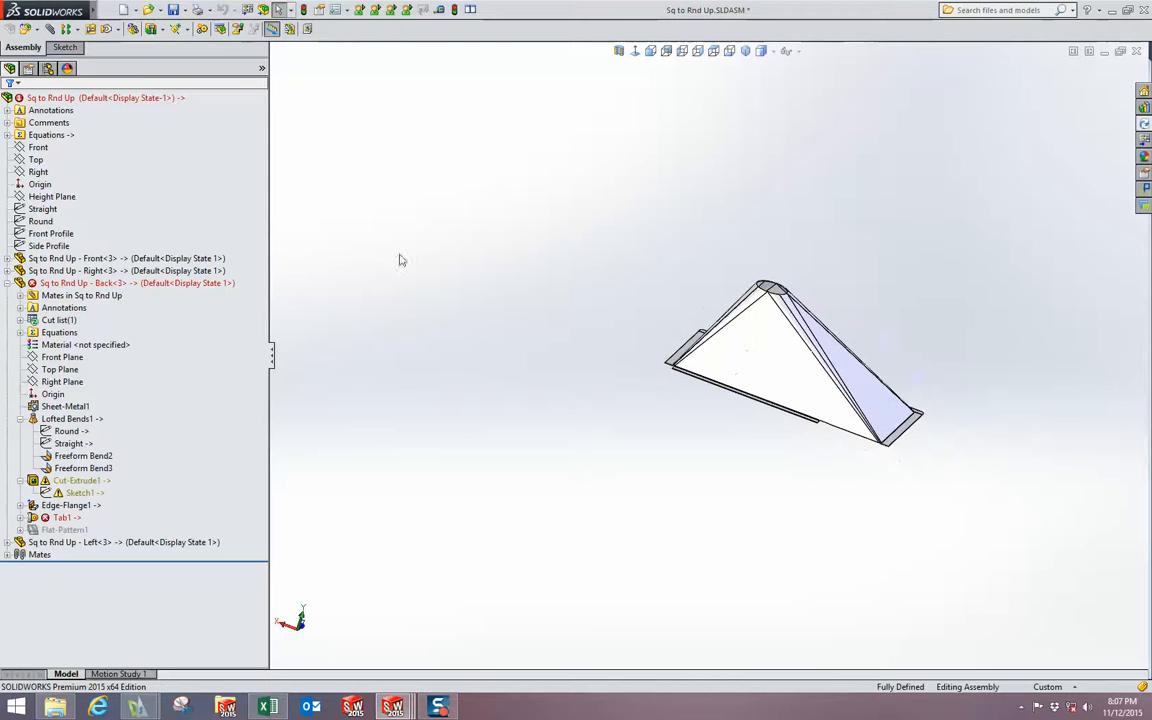
{"action": "left_click", "coordinate": [7, 283]}
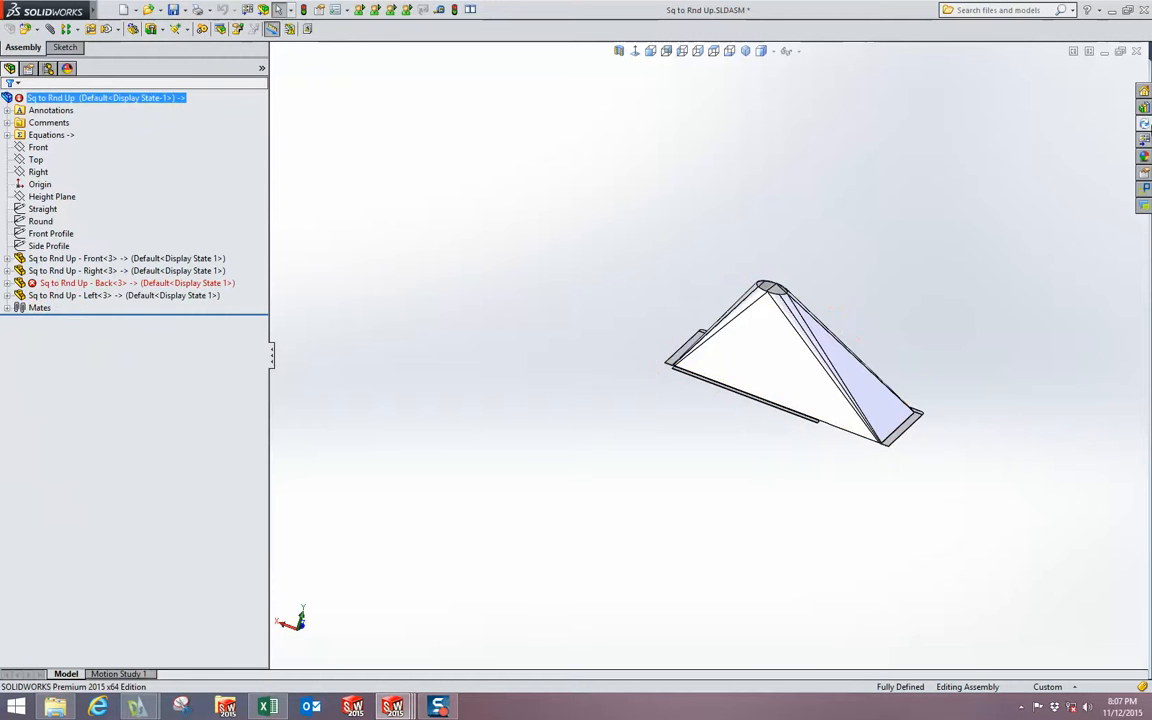
{"action": "left_click", "coordinate": [1137, 51]}
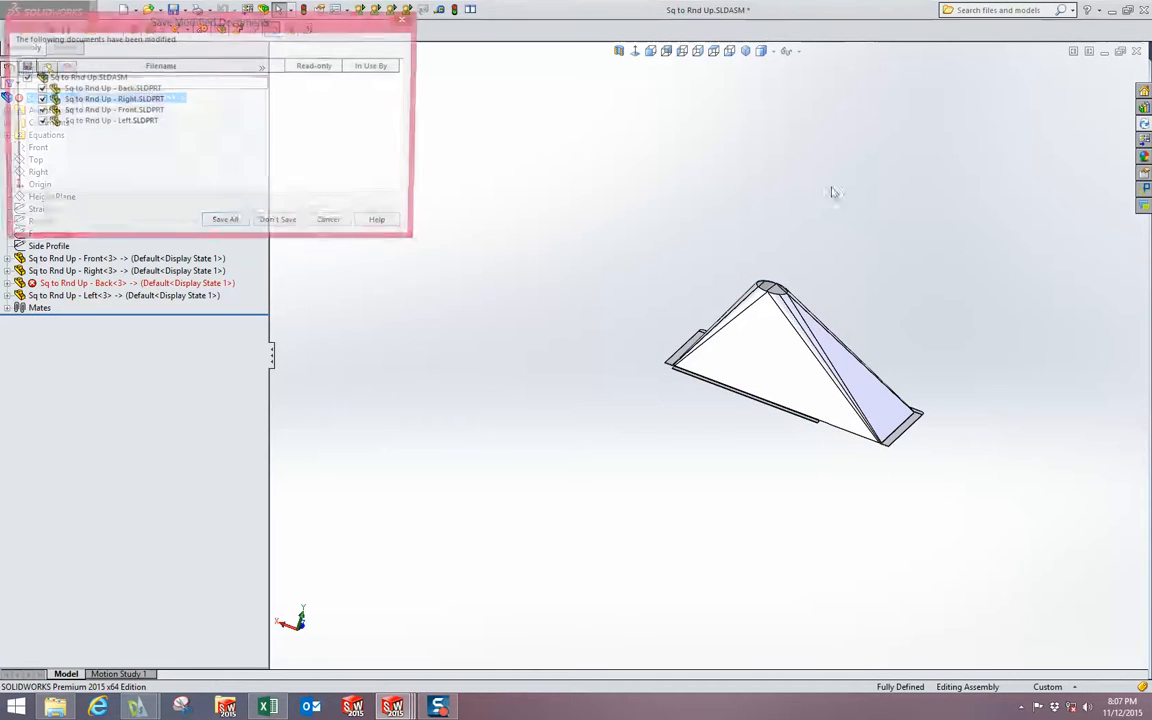
{"action": "left_click", "coordinate": [280, 223]}
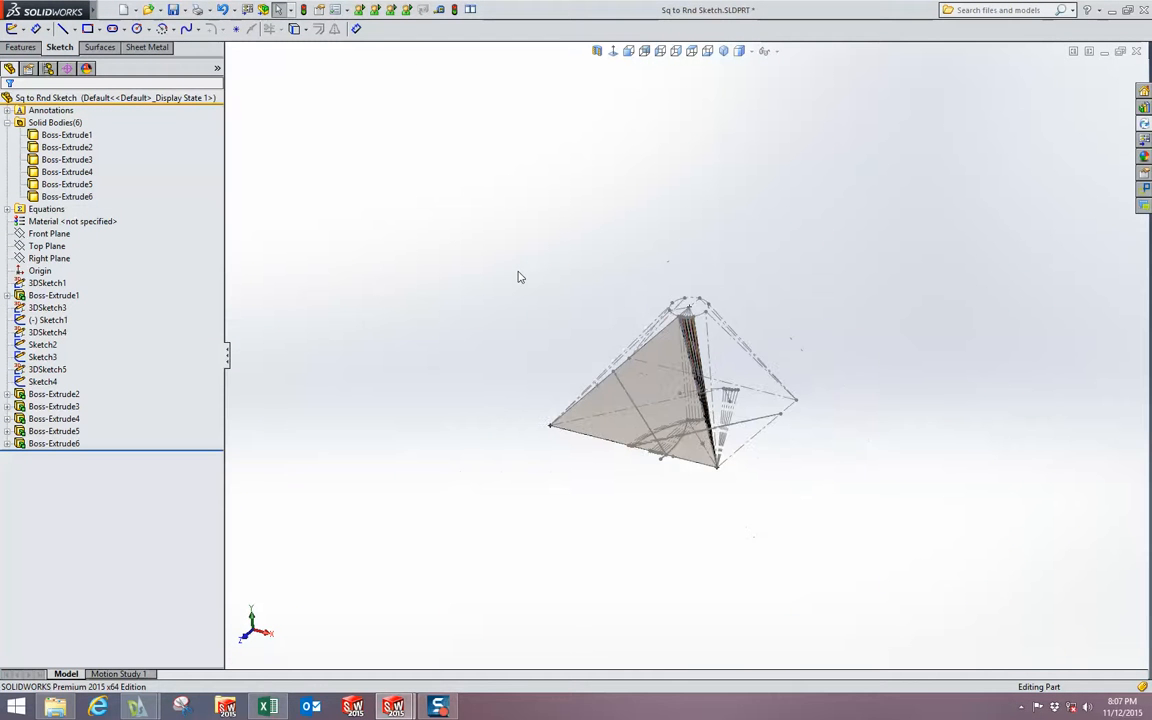
- Open 3DSketch1 of Sq to Rnd Sketch for editing and delete the top circle's diameter dimension
{"action": "left_click", "coordinate": [73, 217]}
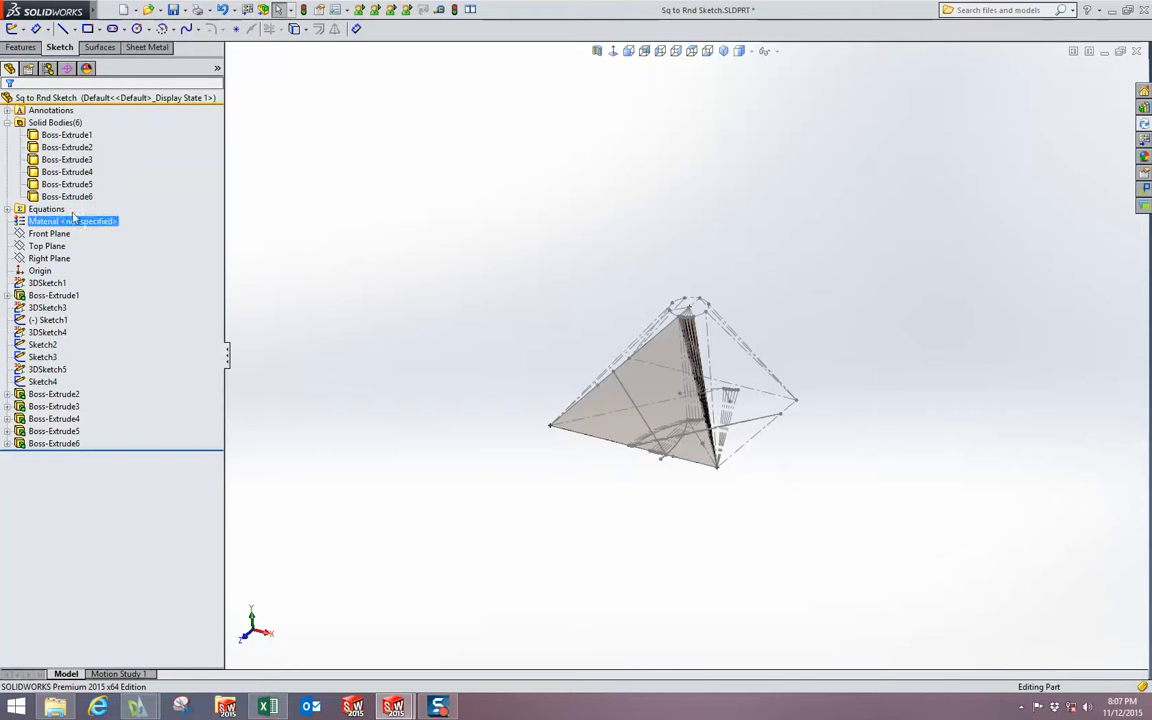
{"action": "left_click", "coordinate": [44, 284]}
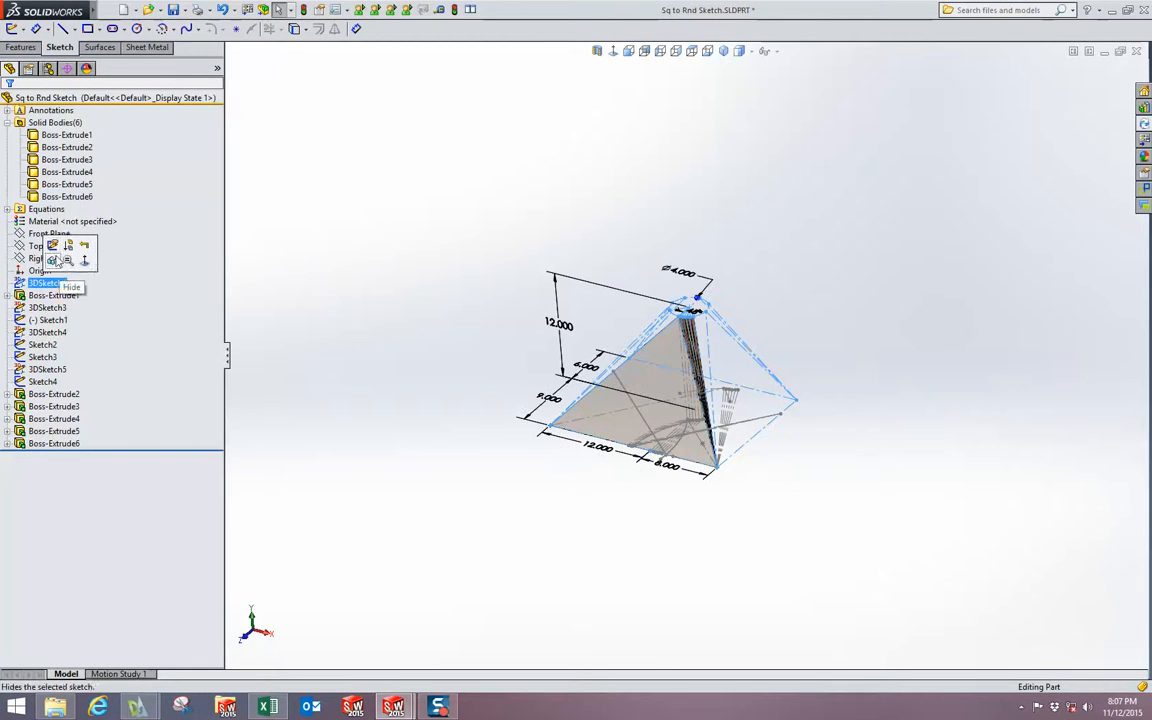
{"action": "left_click", "coordinate": [52, 245]}
{"action": "scroll", "coordinate": [683, 380], "scroll_direction": "down", "scroll_amount": 3}
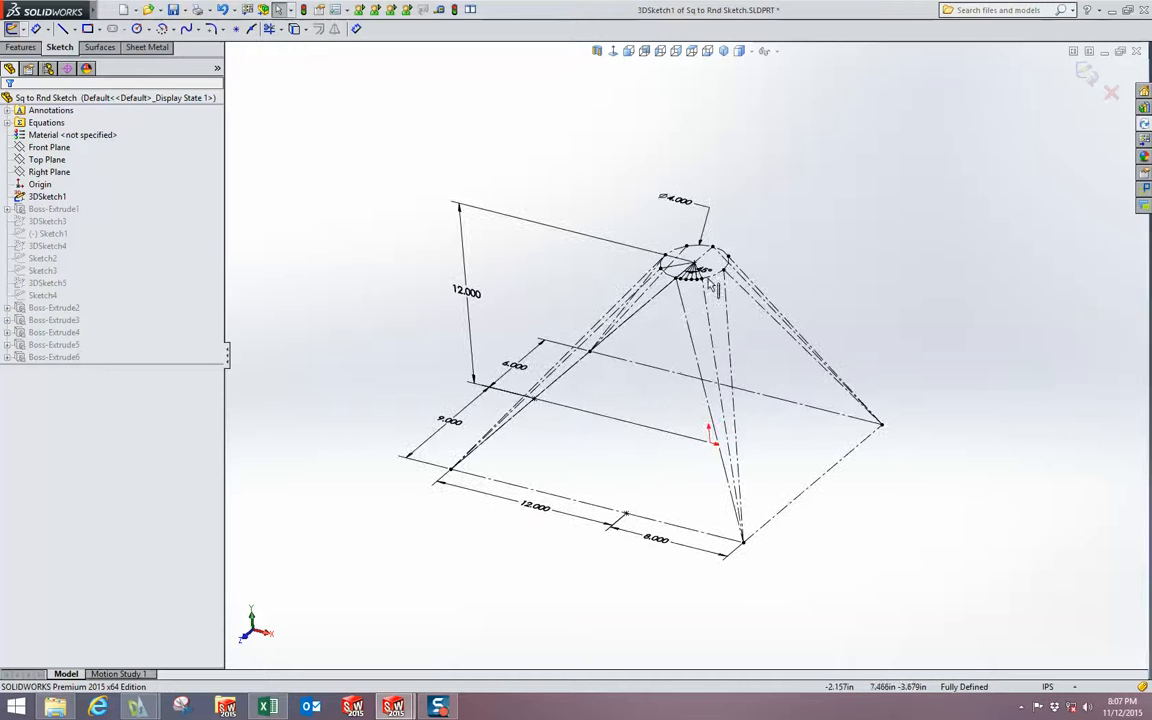
{"action": "scroll", "coordinate": [693, 370], "scroll_direction": "up", "scroll_amount": 2}
{"action": "scroll", "coordinate": [690, 372], "scroll_direction": "down", "scroll_amount": 2}
{"action": "mouse_move", "coordinate": [688, 374]}
{"action": "middle_mouse_down"}
{"action": "mouse_move", "coordinate": [674, 324]}
{"action": "mouse_move", "coordinate": [680, 379]}
{"action": "middle_mouse_up"}
{"action": "left_click", "coordinate": [672, 220]}
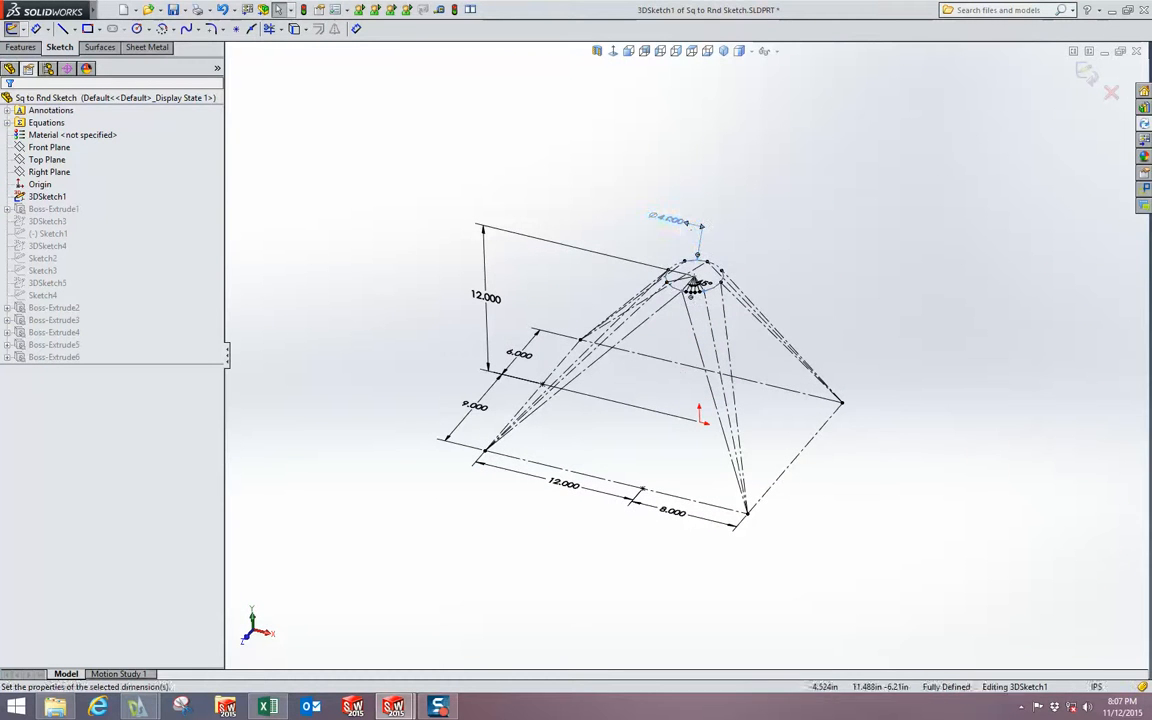
{"action": "key", "text": "Delete"}
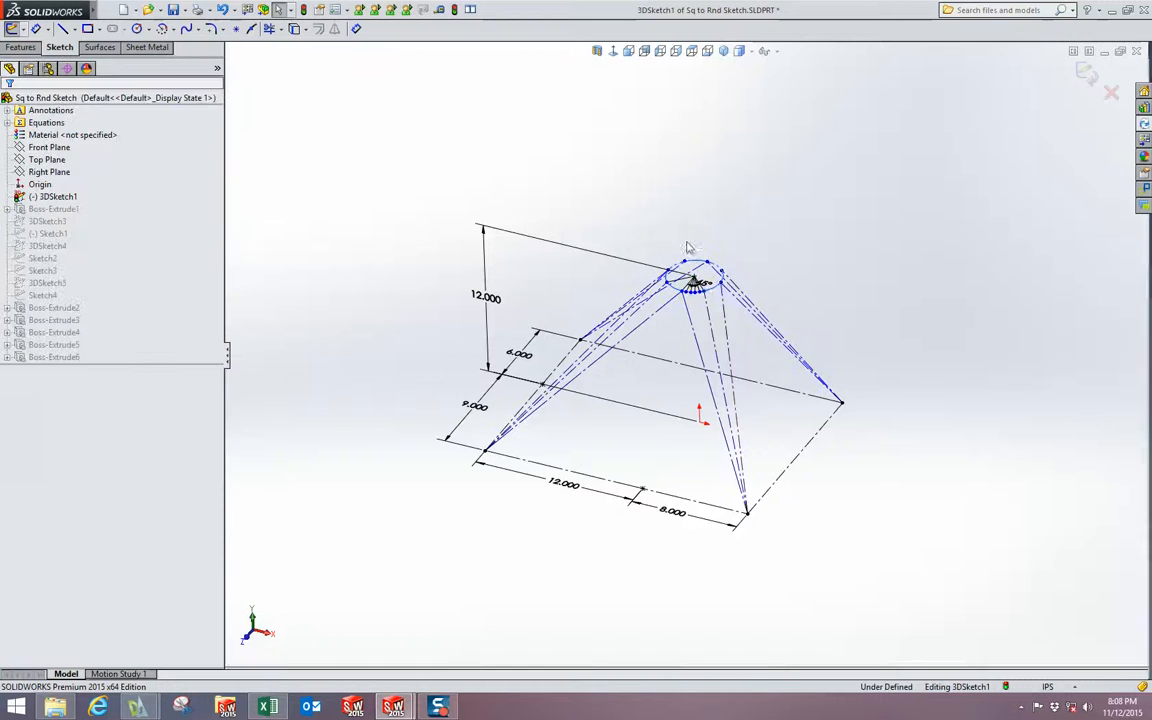
- Enlarge the undimensioned top circle in 3DSketch1 by freely moving a point on its circumference outward
{"action": "left_click", "coordinate": [721, 285]}
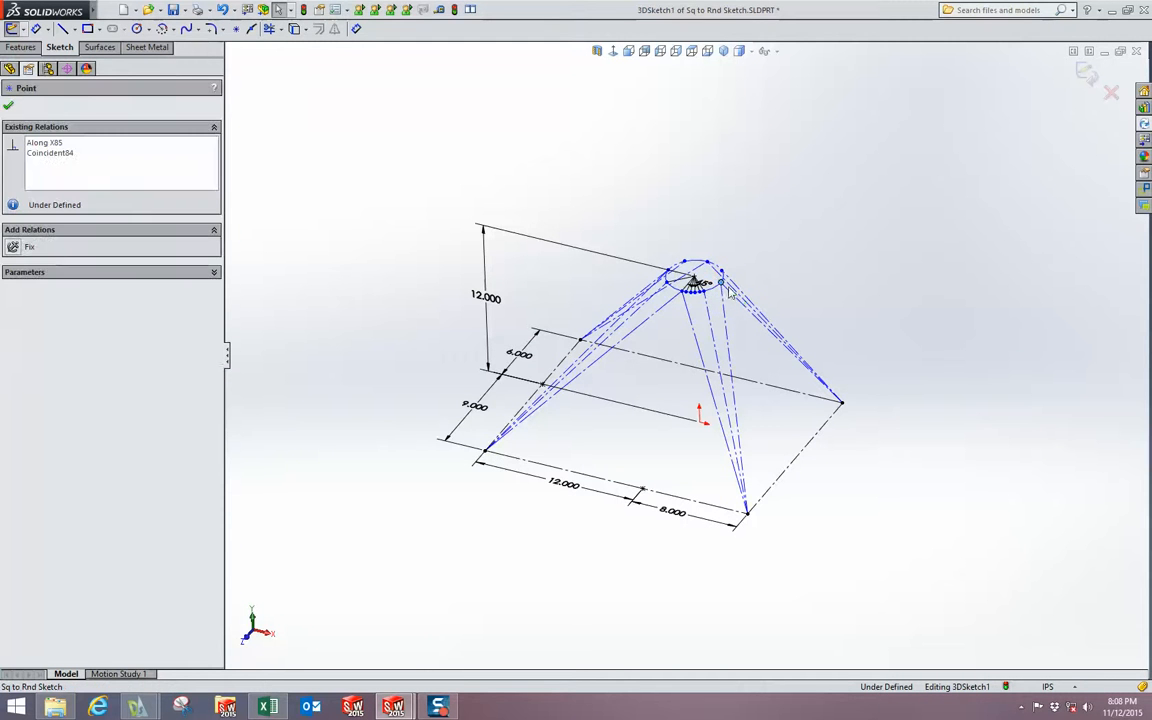
{"action": "scroll", "coordinate": [730, 290], "scroll_direction": "down", "scroll_amount": 4}
{"action": "left_click", "coordinate": [713, 207]}
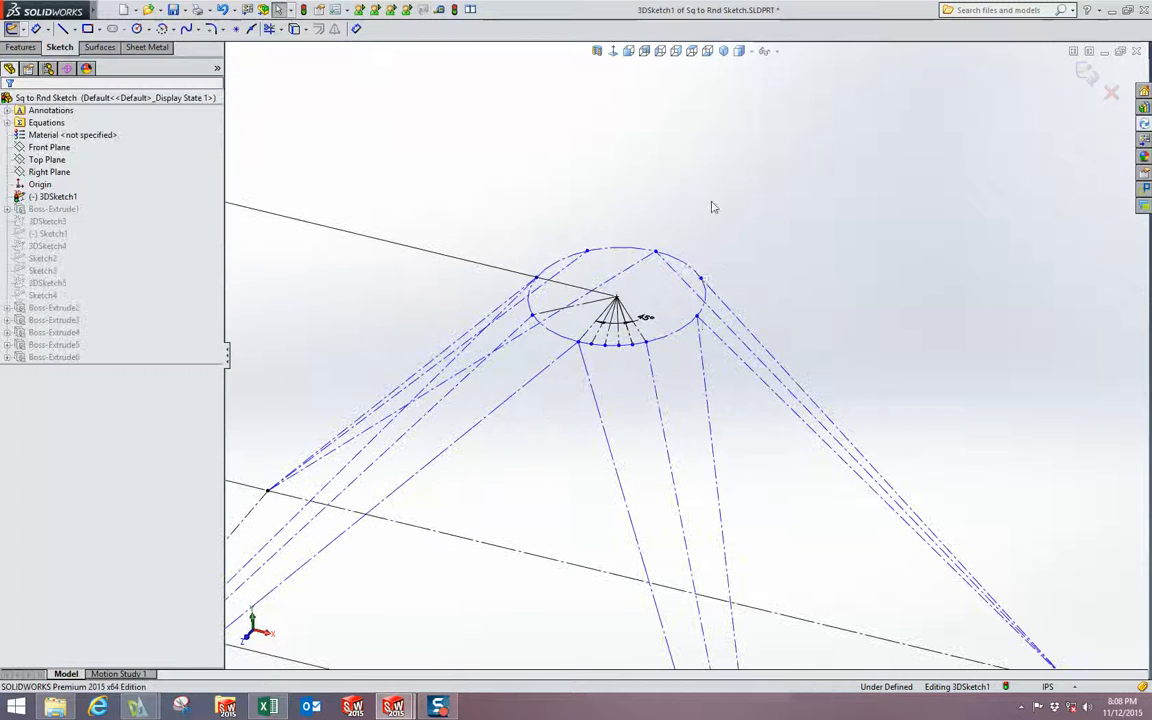
{"action": "left_click", "coordinate": [701, 283]}
{"action": "scroll", "coordinate": [735, 278], "scroll_direction": "down", "scroll_amount": 3}
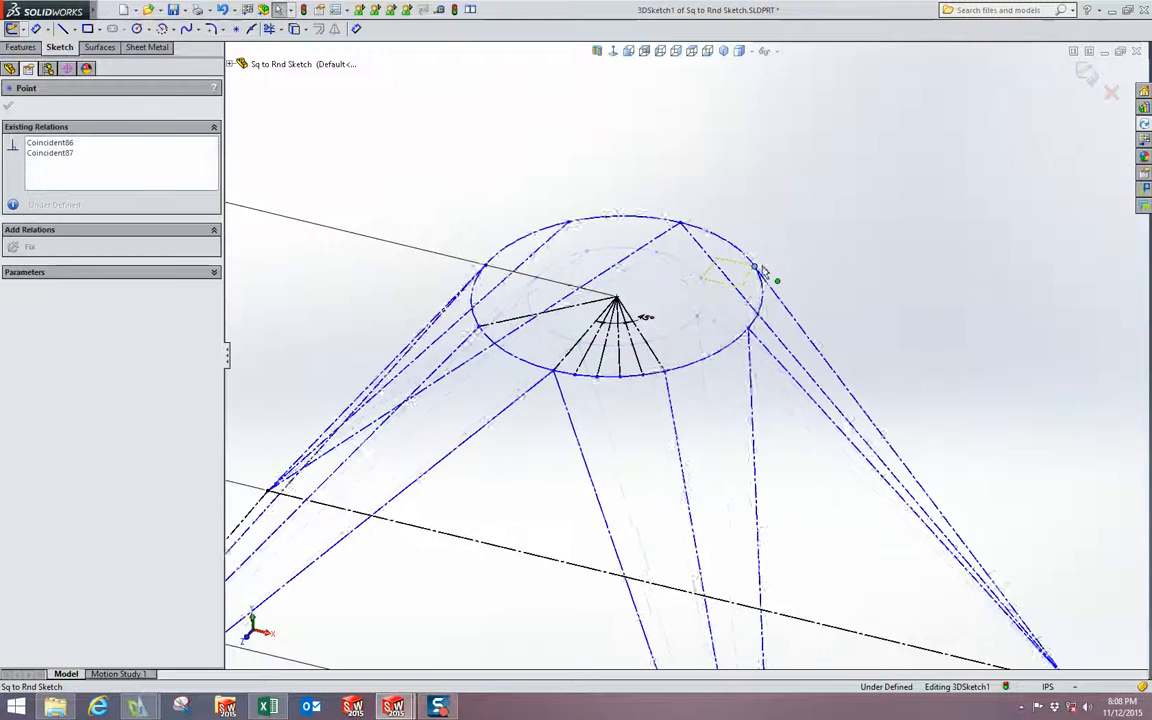
{"action": "scroll", "coordinate": [797, 275], "scroll_direction": "up", "scroll_amount": 5}
{"action": "scroll", "coordinate": [815, 280], "scroll_direction": "down", "scroll_amount": 6}
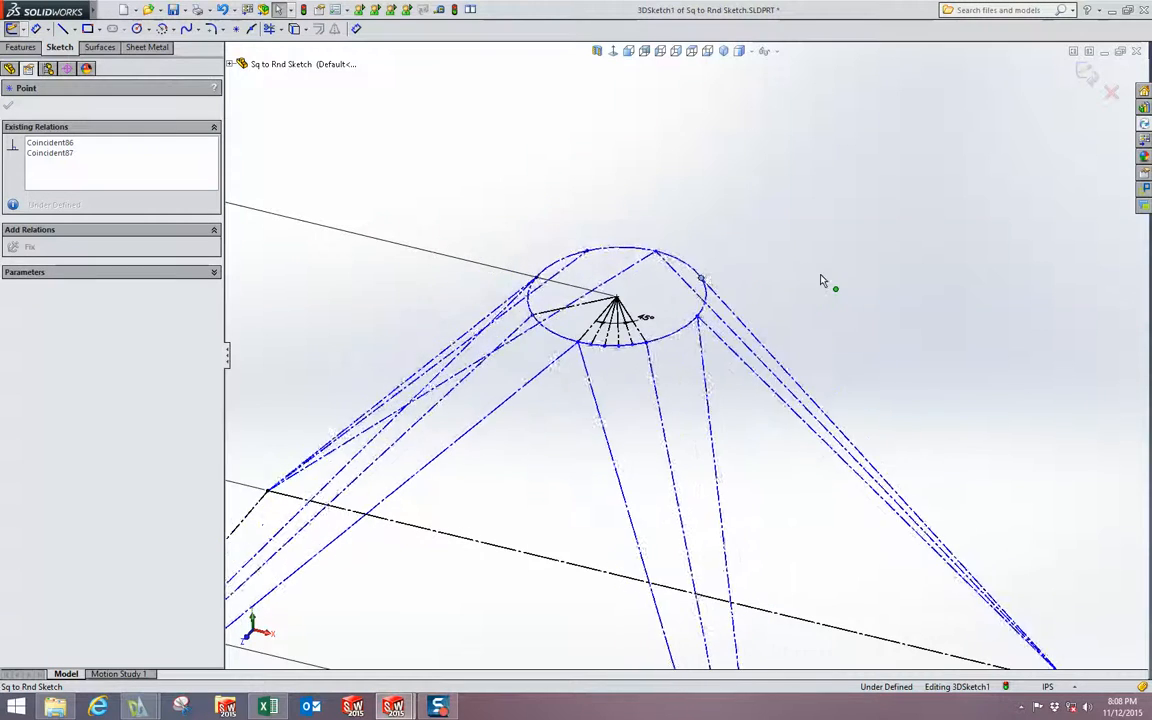
{"action": "scroll", "coordinate": [856, 280], "scroll_direction": "up", "scroll_amount": 6}
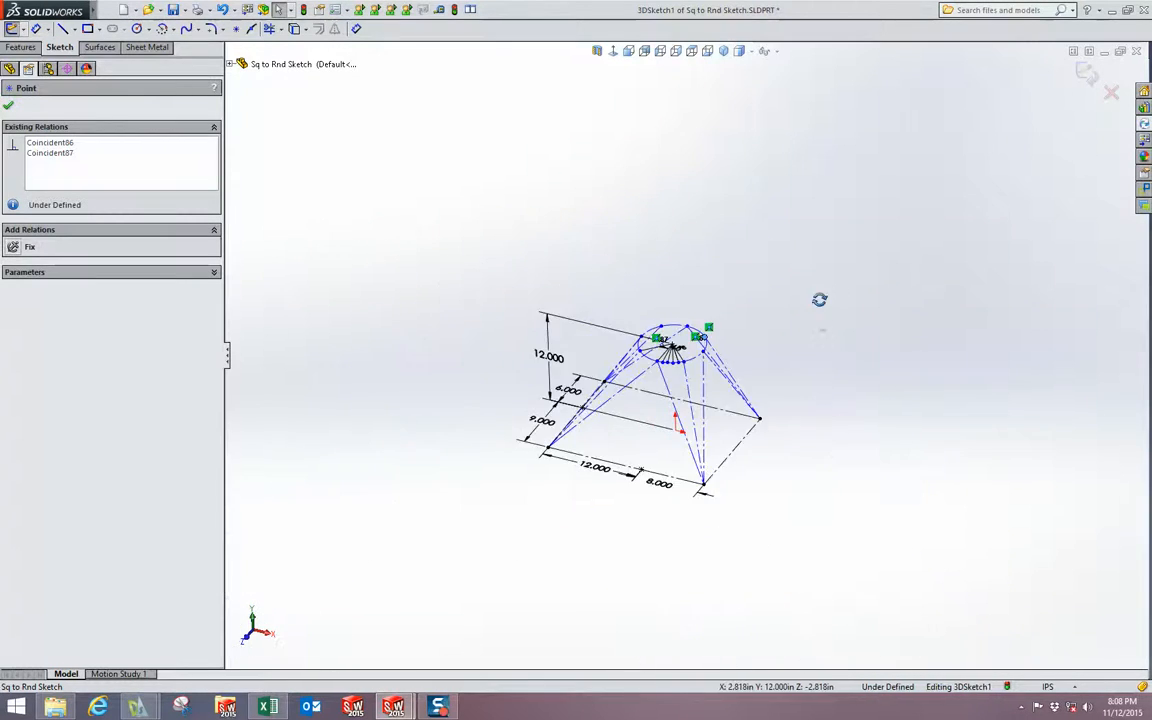
- Delete the 8 in dimension on the front base edge of 3DSketch1
{"action": "mouse_move", "coordinate": [818, 298]}
{"action": "middle_mouse_down"}
{"action": "mouse_move", "coordinate": [752, 240]}
{"action": "mouse_move", "coordinate": [864, 360]}
{"action": "middle_mouse_up"}
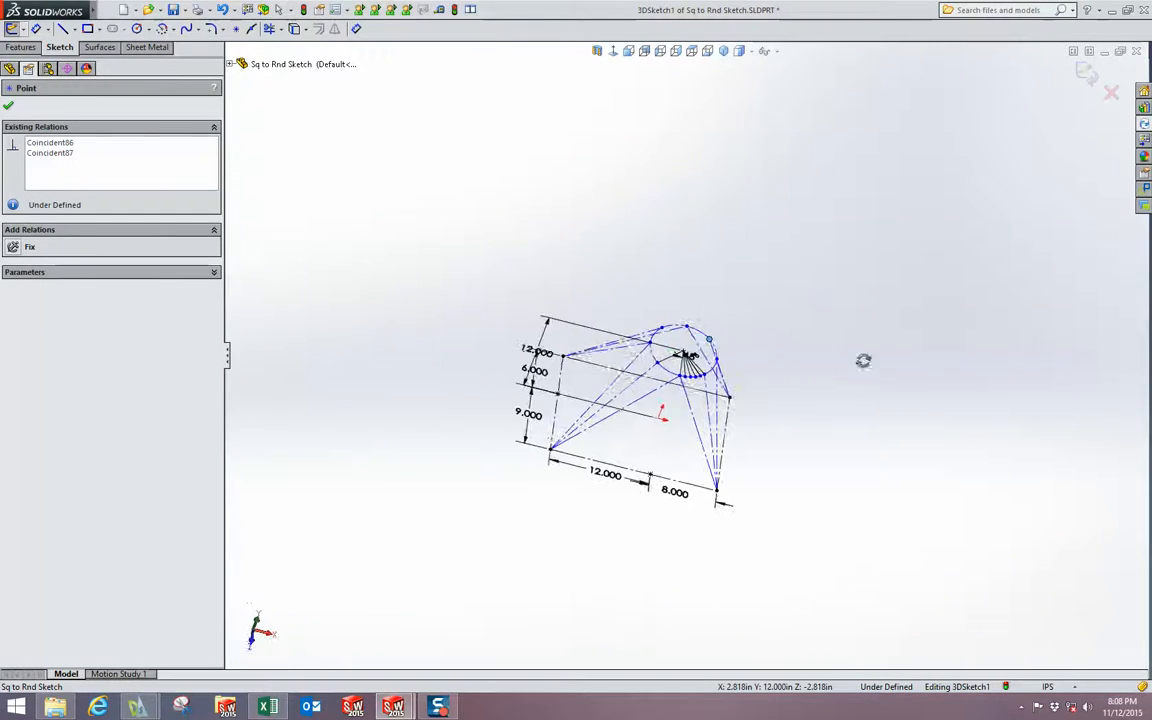
{"action": "left_click", "coordinate": [677, 497]}
{"action": "key", "text": "Delete"}
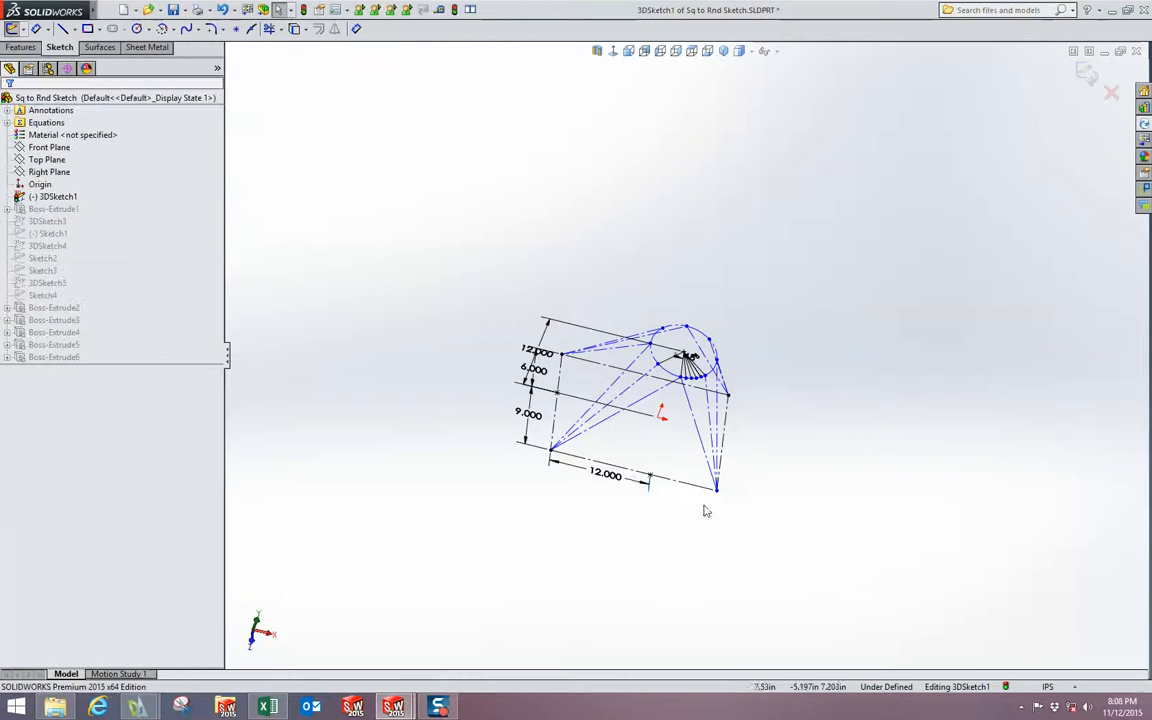
- Widen the undimensioned base of 3DSketch1 by freely moving its front-right corner outward
{"action": "scroll", "coordinate": [715, 500], "scroll_direction": "up", "scroll_amount": 2}
{"action": "left_click", "coordinate": [740, 488]}
{"action": "left_click_drag", "start_coordinate": [740, 488], "coordinate": [812, 494]}
{"action": "left_click", "coordinate": [747, 532]}
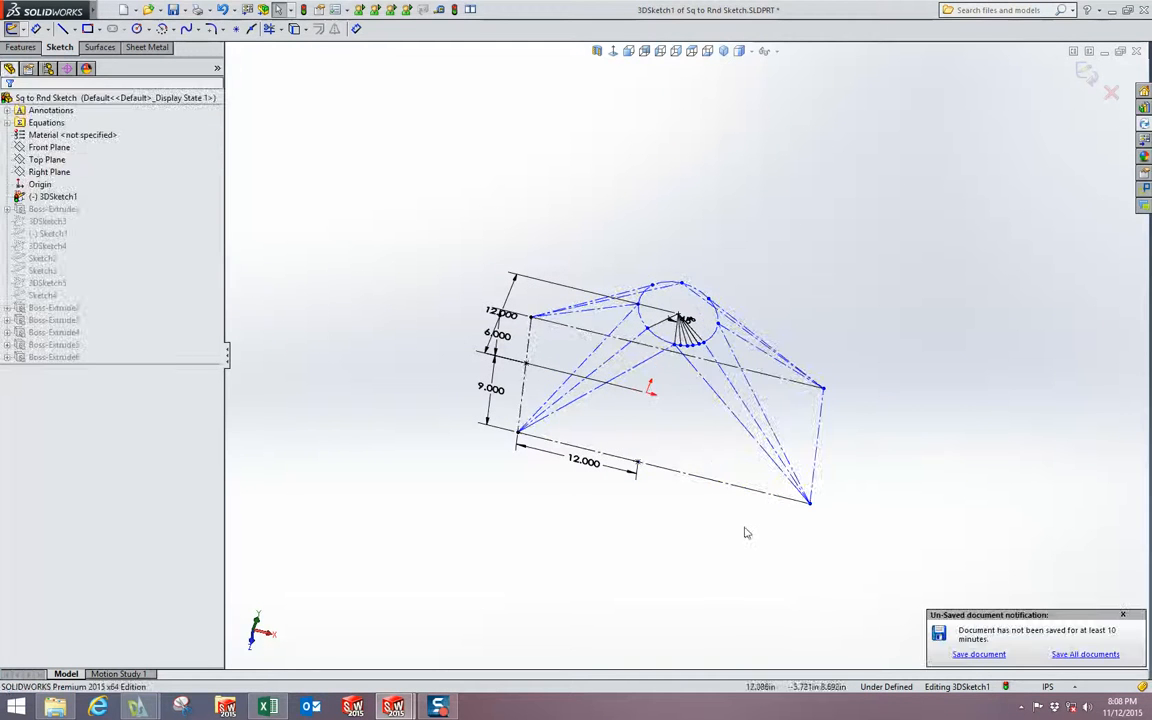
- Delete the 9 in dimension on the base's side edge and move the front-left base corner back in line with the origin
{"action": "scroll", "coordinate": [745, 530], "scroll_direction": "up", "scroll_amount": 3}
{"action": "mouse_move", "coordinate": [728, 492]}
{"action": "middle_mouse_down"}
{"action": "mouse_move", "coordinate": [716, 388]}
{"action": "mouse_move", "coordinate": [702, 528]}
{"action": "middle_mouse_up"}
{"action": "scroll", "coordinate": [595, 419], "scroll_direction": "down", "scroll_amount": 3}
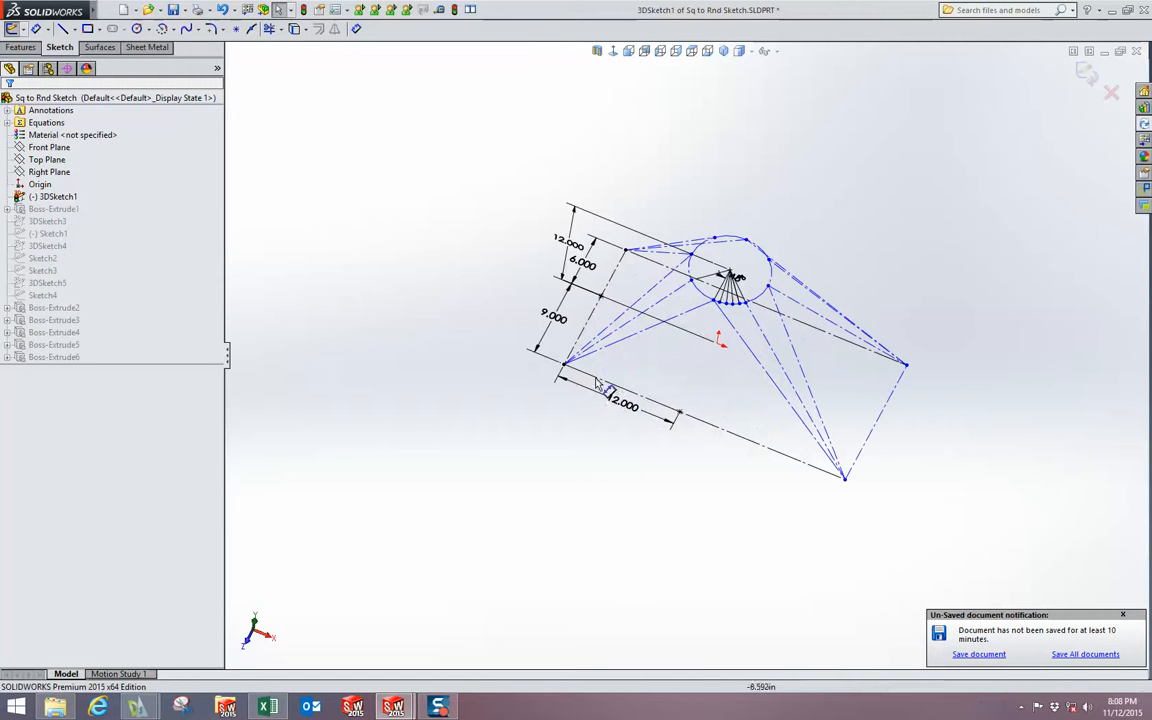
{"action": "left_click", "coordinate": [555, 318]}
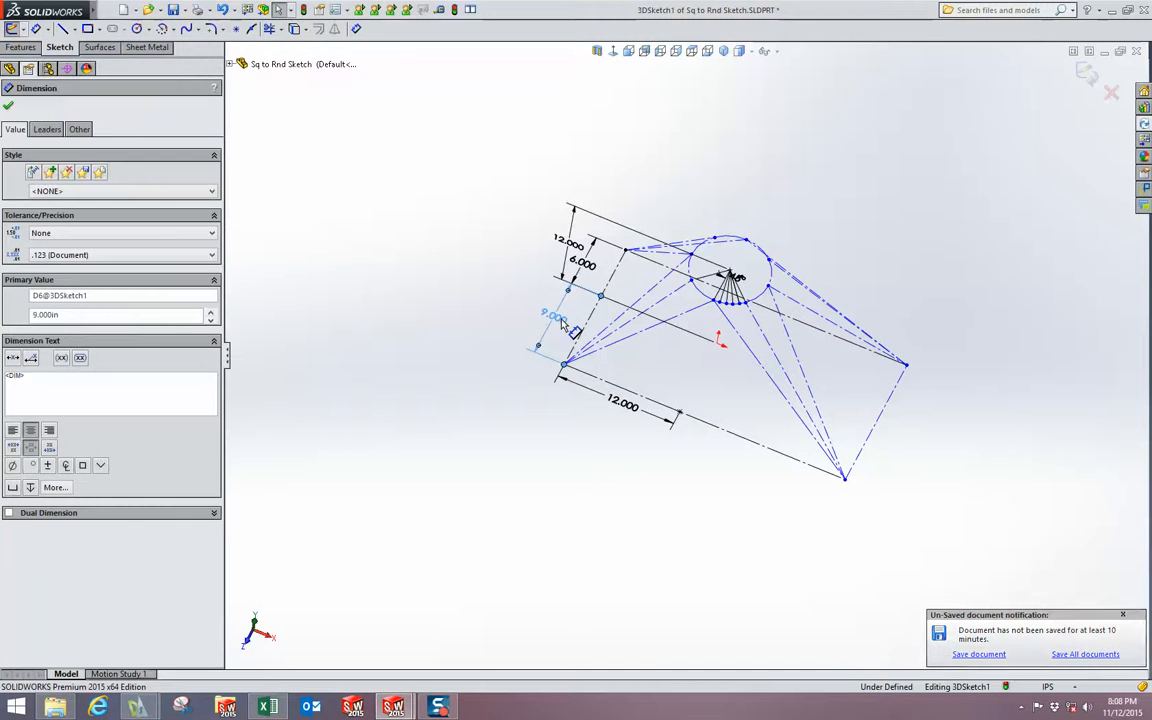
{"action": "key", "text": "Delete"}
{"action": "left_click", "coordinate": [565, 366]}
{"action": "left_click_drag", "start_coordinate": [565, 366], "coordinate": [601, 296]}
{"action": "mouse_move", "coordinate": [601, 296]}
{"action": "middle_mouse_down"}
{"action": "mouse_move", "coordinate": [527, 334]}
{"action": "mouse_move", "coordinate": [458, 224]}
{"action": "mouse_move", "coordinate": [386, 239]}
{"action": "mouse_move", "coordinate": [432, 221]}
{"action": "mouse_move", "coordinate": [534, 298]}
{"action": "middle_mouse_up"}
{"action": "scroll", "coordinate": [664, 318], "scroll_direction": "down", "scroll_amount": 2}
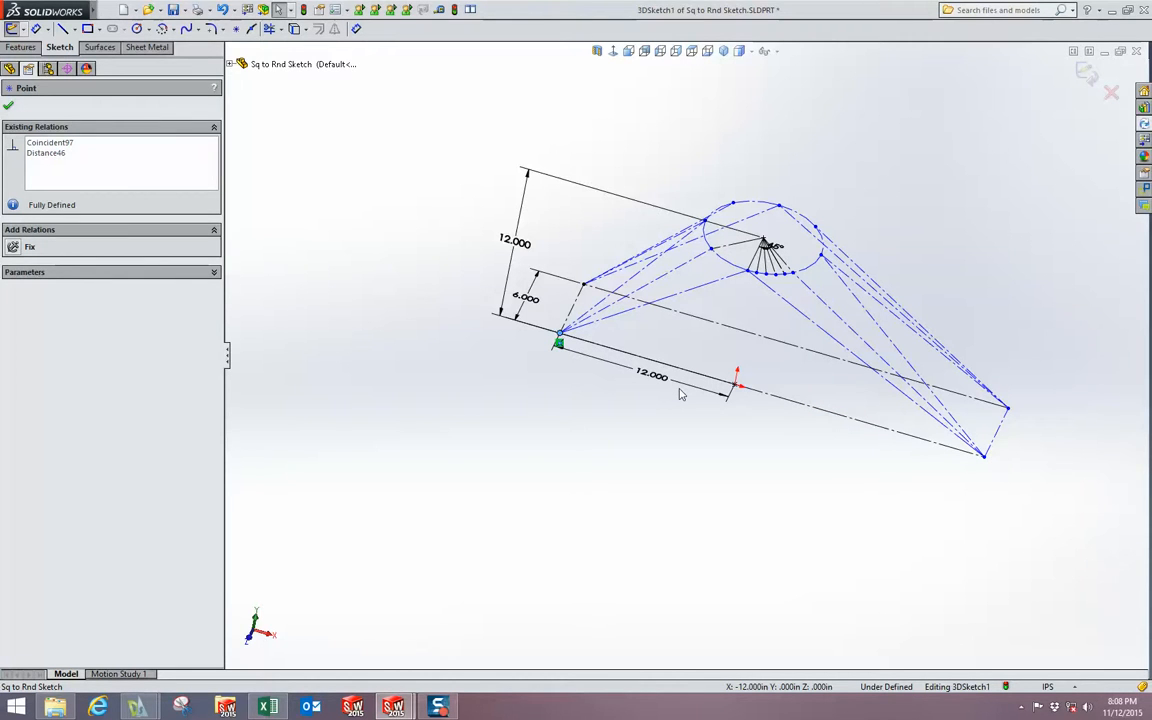
- Exit 3DSketch1 and discard all the changes made to it
{"action": "scroll", "coordinate": [684, 387], "scroll_direction": "up", "scroll_amount": 3}
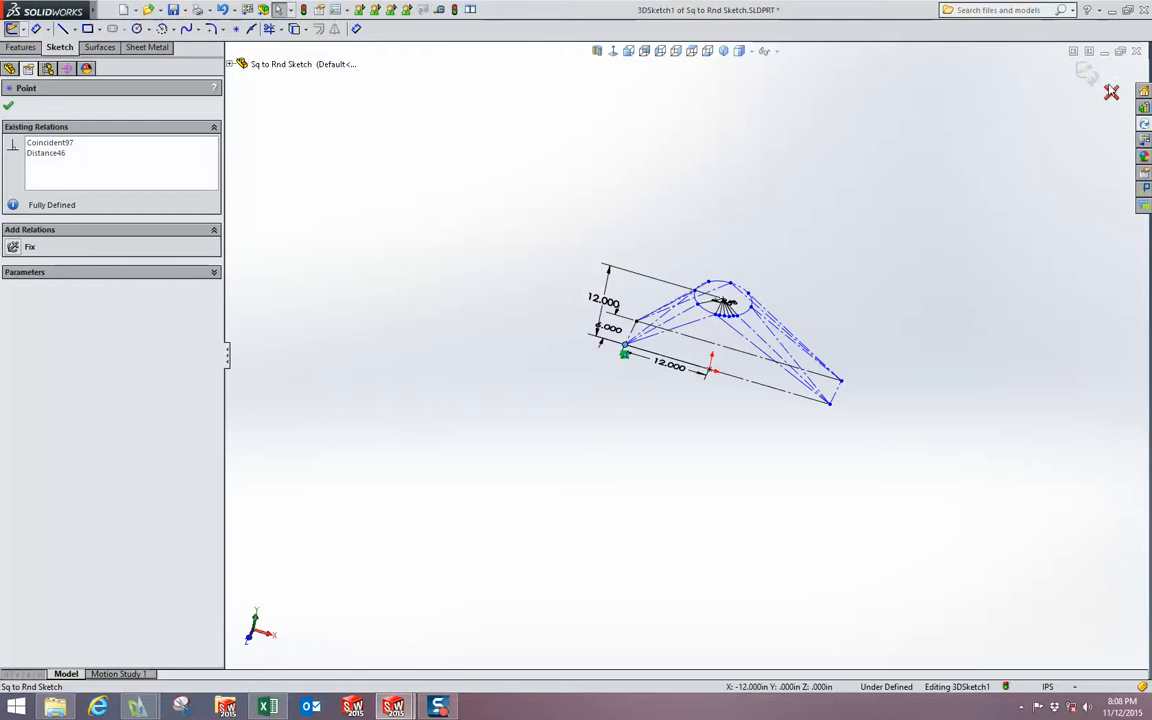
{"action": "left_click", "coordinate": [1111, 91]}
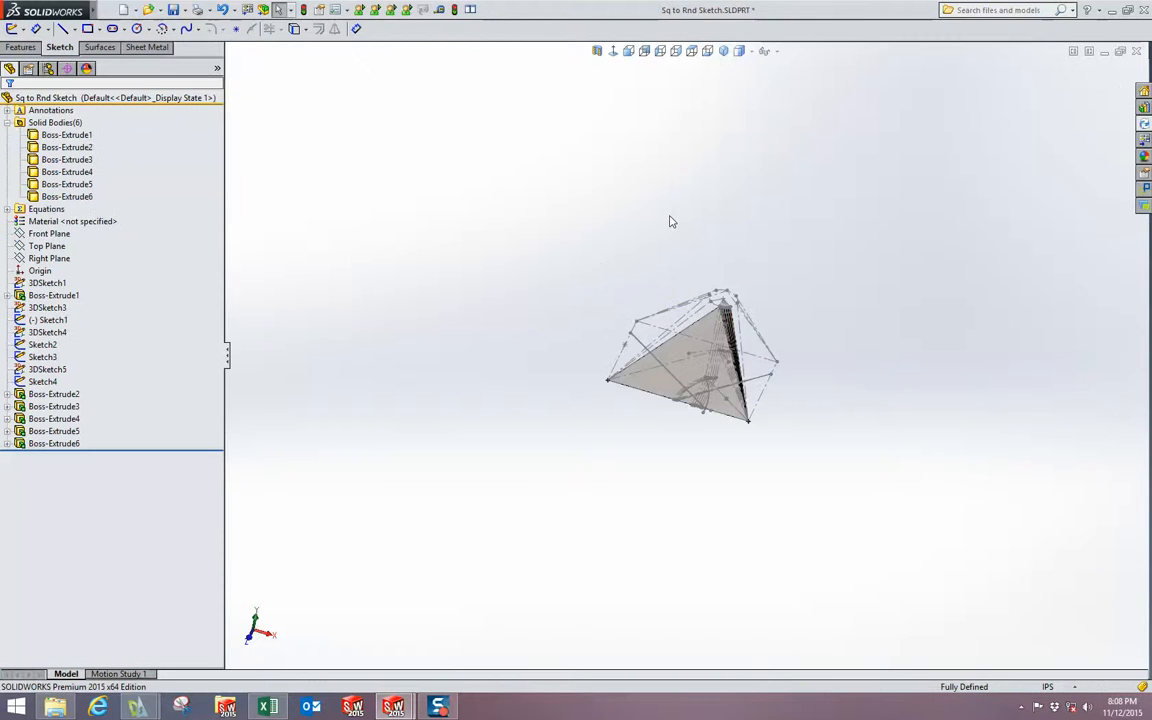
{"action": "middle_click_drag", "start_coordinate": [667, 214], "coordinate": [676, 282]}
{"action": "scroll", "coordinate": [676, 282], "scroll_direction": "down", "scroll_amount": 2}
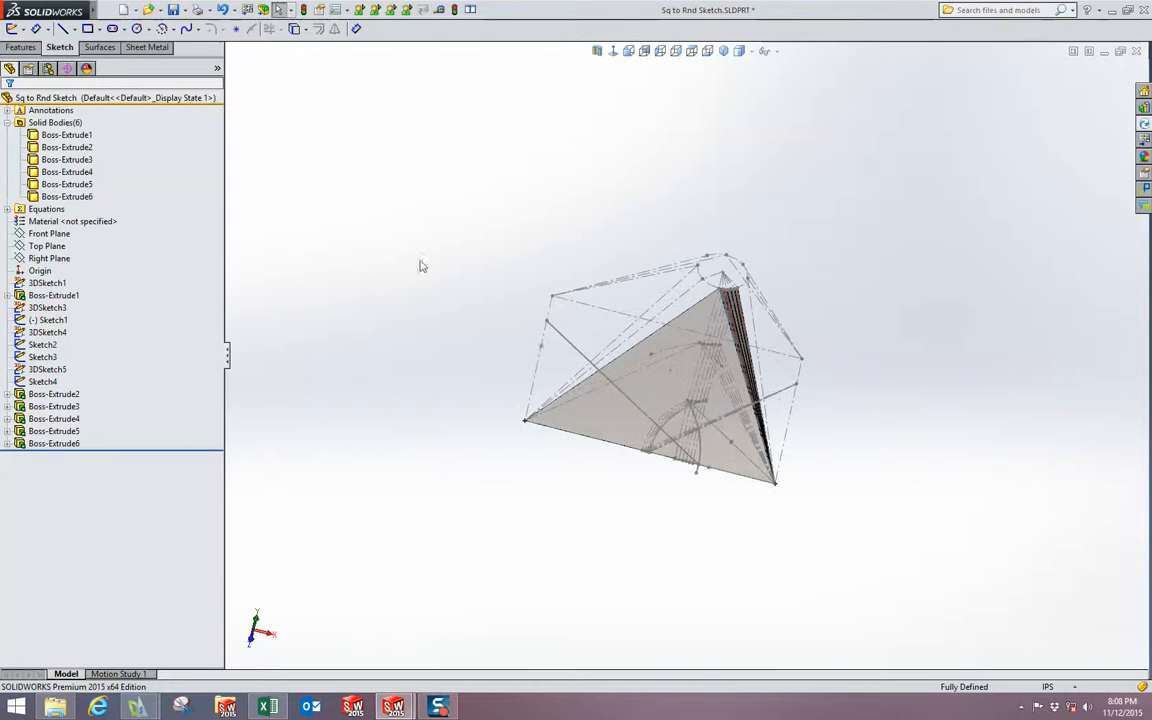
- Hide all six solid bodies of the part, Boss-Extrude1 through Boss-Extrude6
{"action": "left_click", "coordinate": [20, 246]}
{"action": "left_click", "coordinate": [60, 173]}
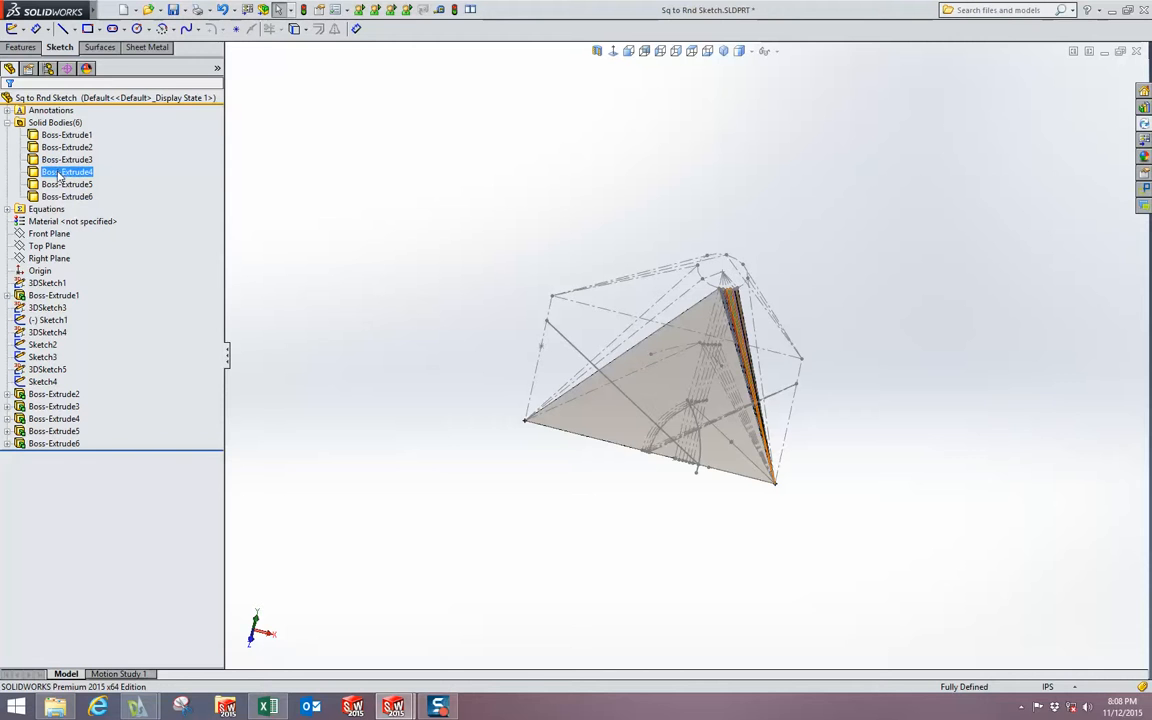
{"action": "left_click", "coordinate": [61, 197]}
{"action": "left_click", "coordinate": [61, 137], "text": "shift"}
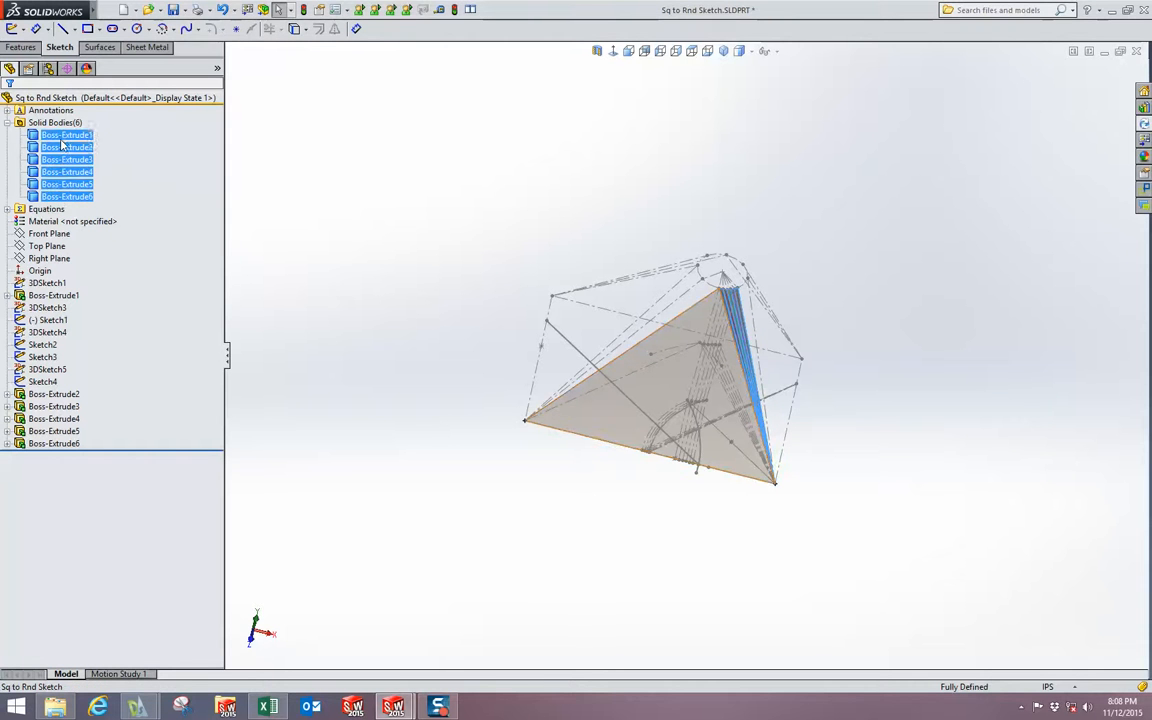
{"action": "left_click", "coordinate": [86, 121]}
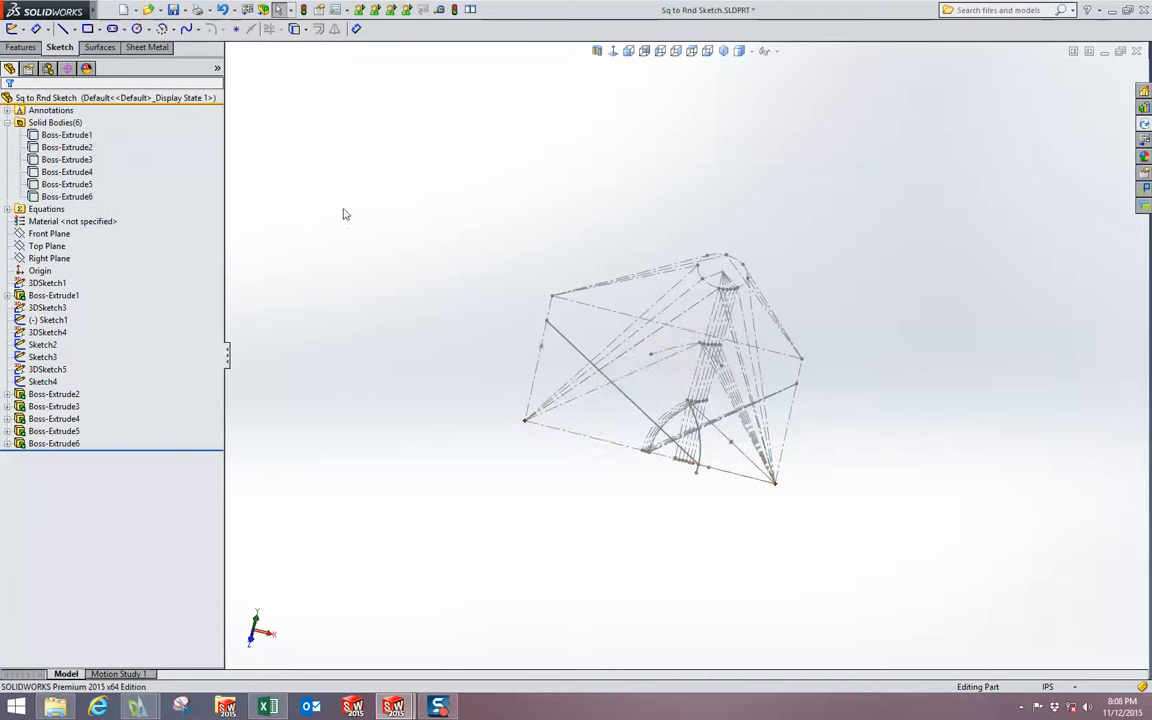
- Create a drawing of the part on a custom 279.40 × 215.90 mm sheet and place a single top-oriented view on it
{"action": "left_click", "coordinate": [694, 54]}
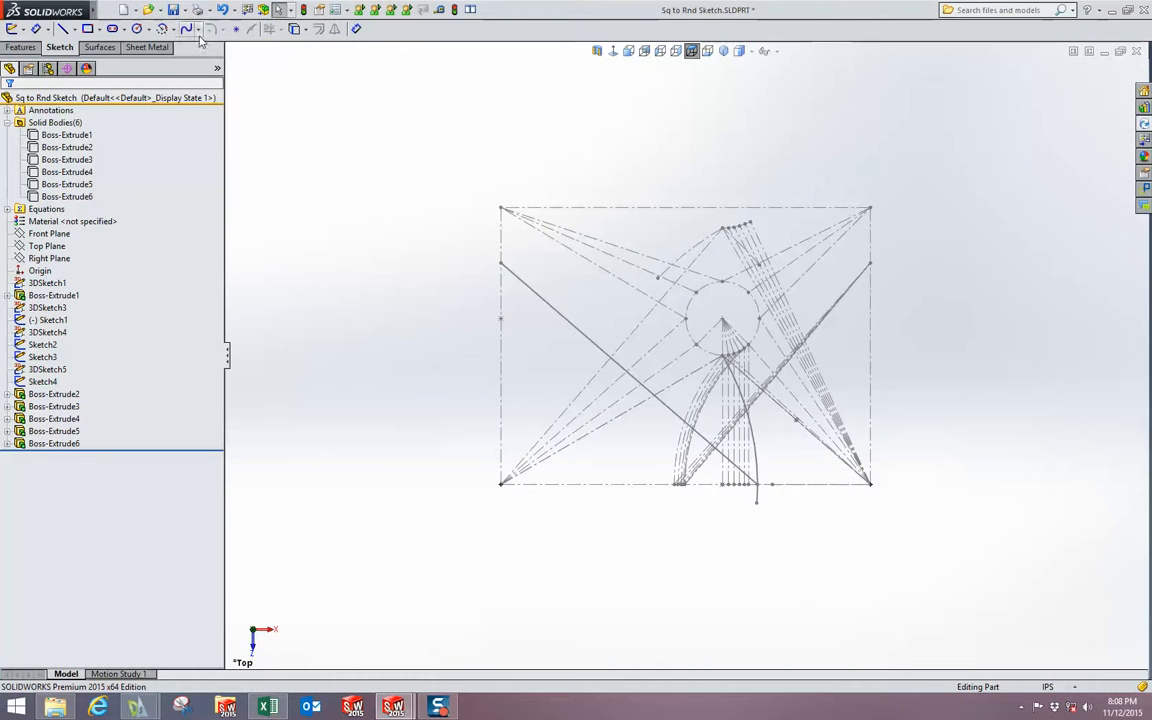
{"action": "left_click", "coordinate": [247, 11]}
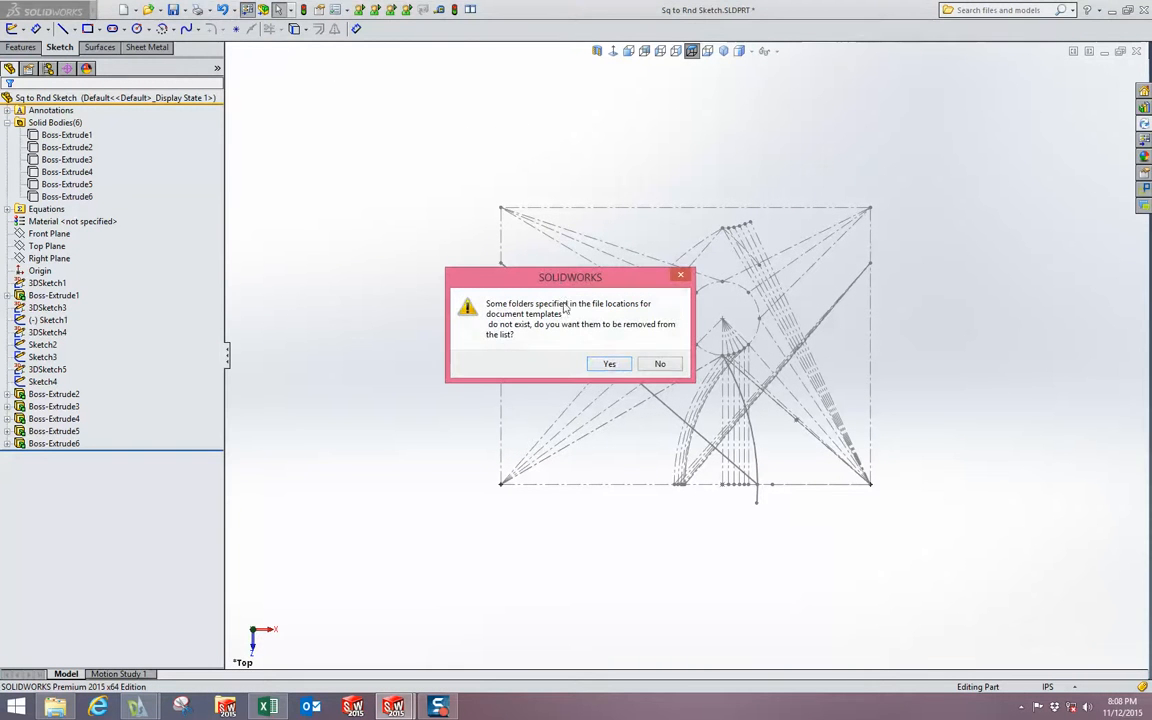
{"action": "left_click", "coordinate": [612, 364]}
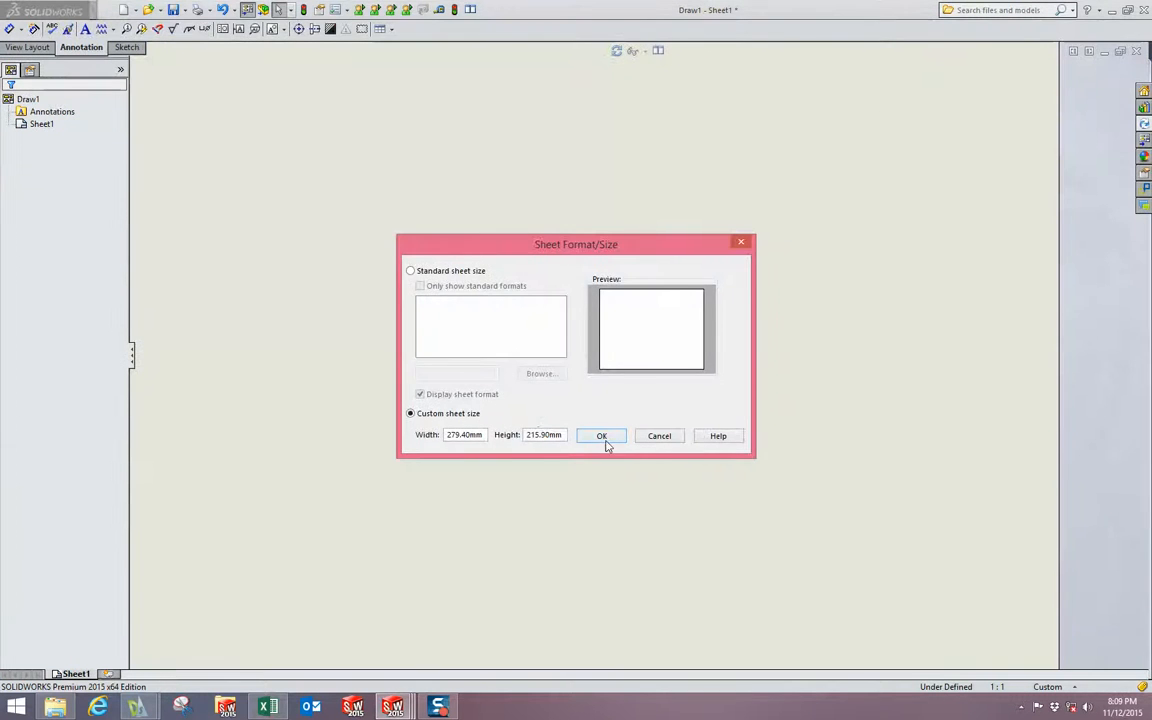
{"action": "left_click", "coordinate": [605, 443]}
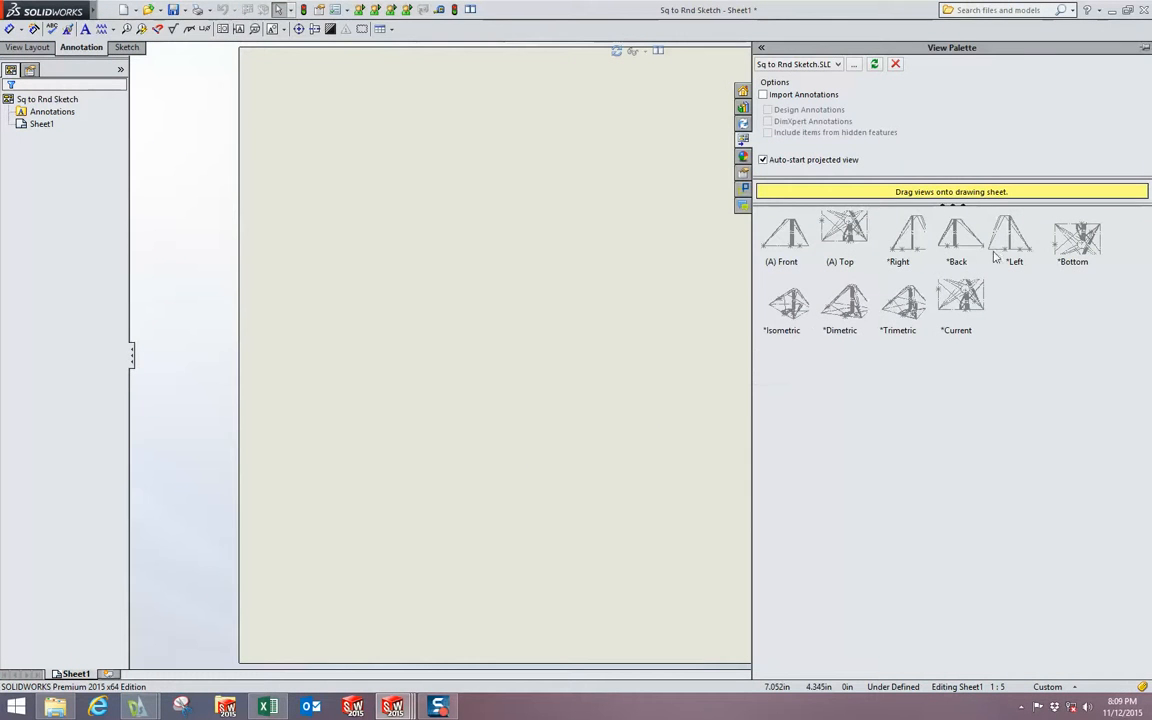
{"action": "left_click_drag", "start_coordinate": [608, 258], "coordinate": [553, 317]}
{"action": "key", "text": "Escape"}
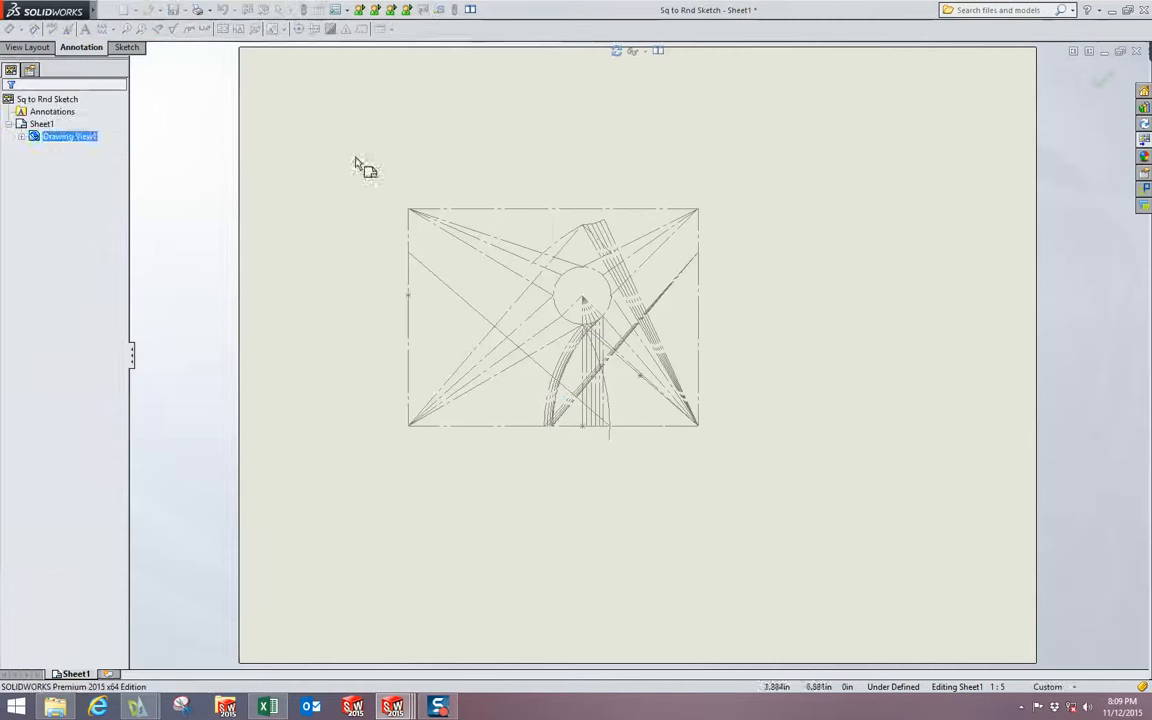
- Save the drawing as Sq to Rnd Sketch.DWG in DWG format in the Sq to Rnd Angled folder
{"action": "left_click", "coordinate": [185, 10]}
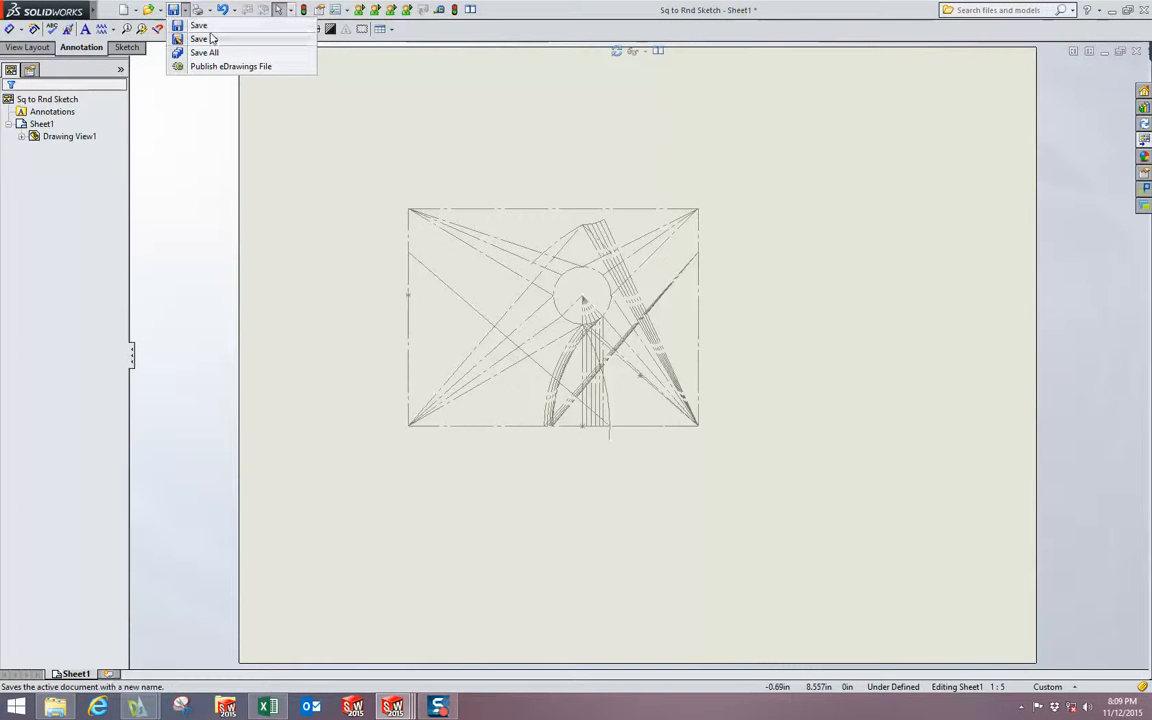
{"action": "left_click", "coordinate": [205, 38]}
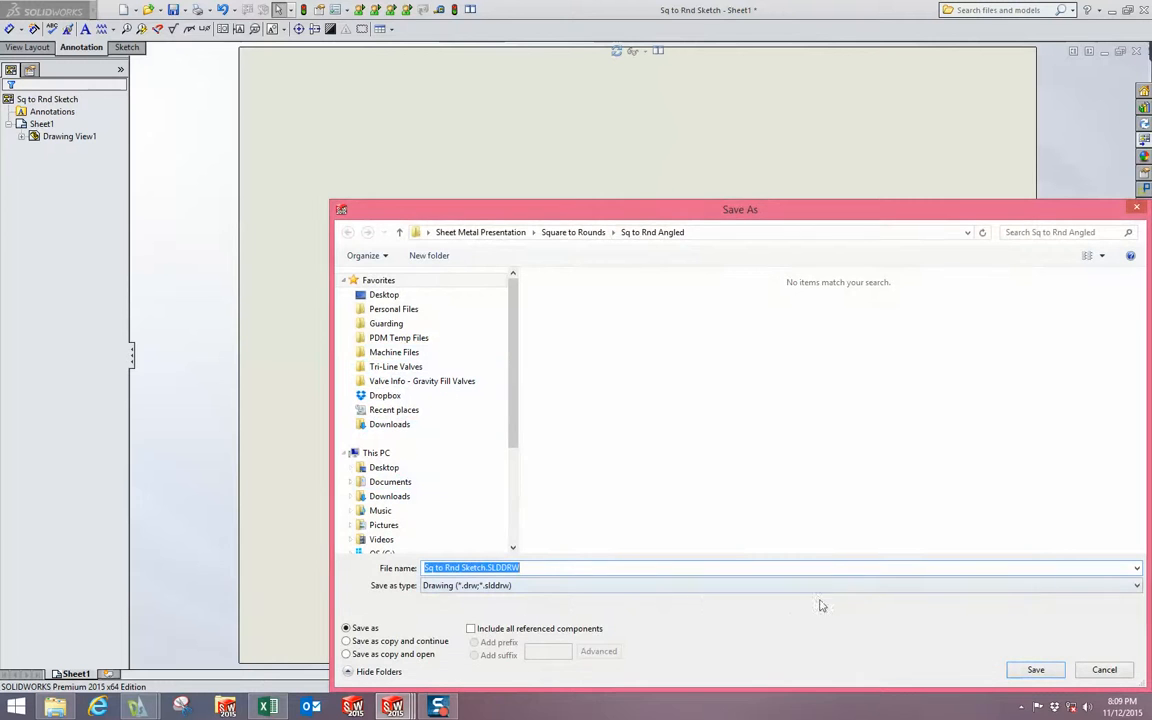
{"action": "left_click", "coordinate": [836, 591]}
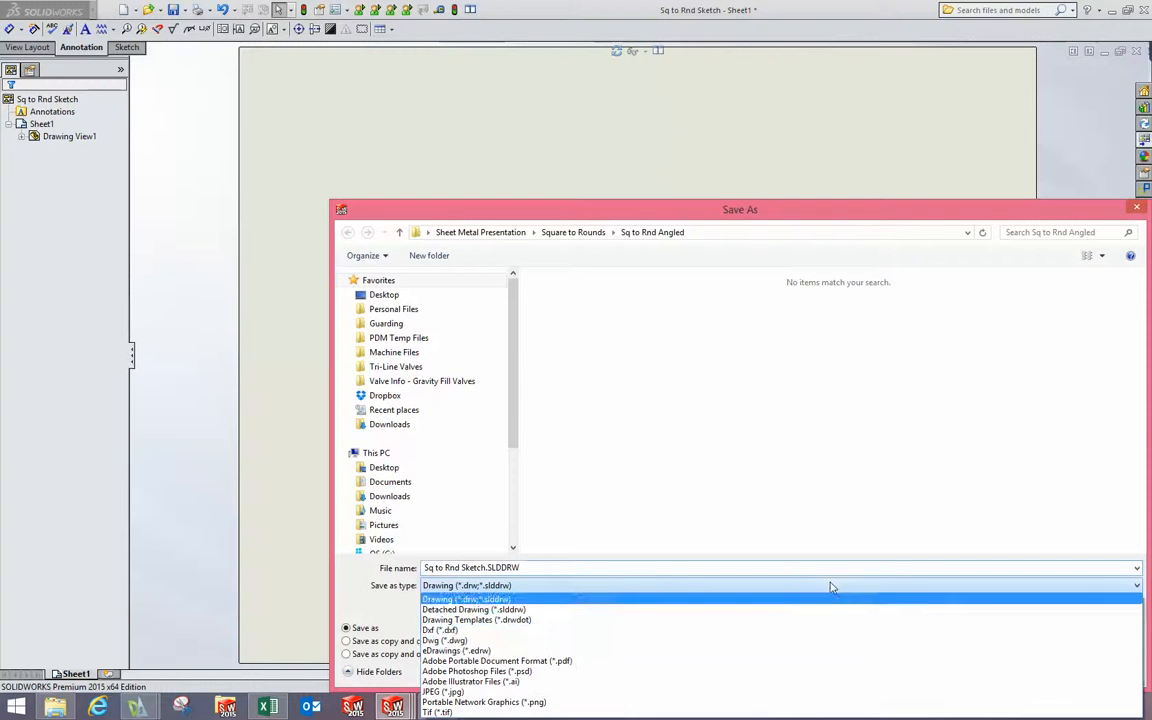
{"action": "left_click", "coordinate": [502, 634]}
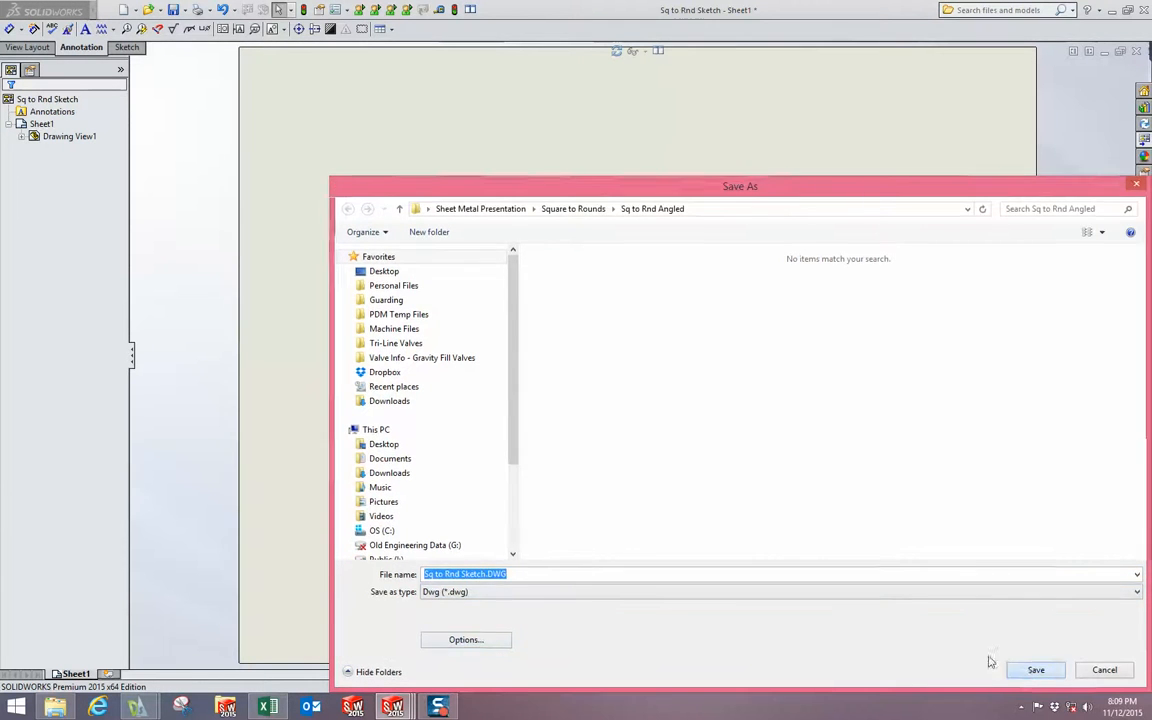
{"action": "left_click", "coordinate": [1033, 671]}
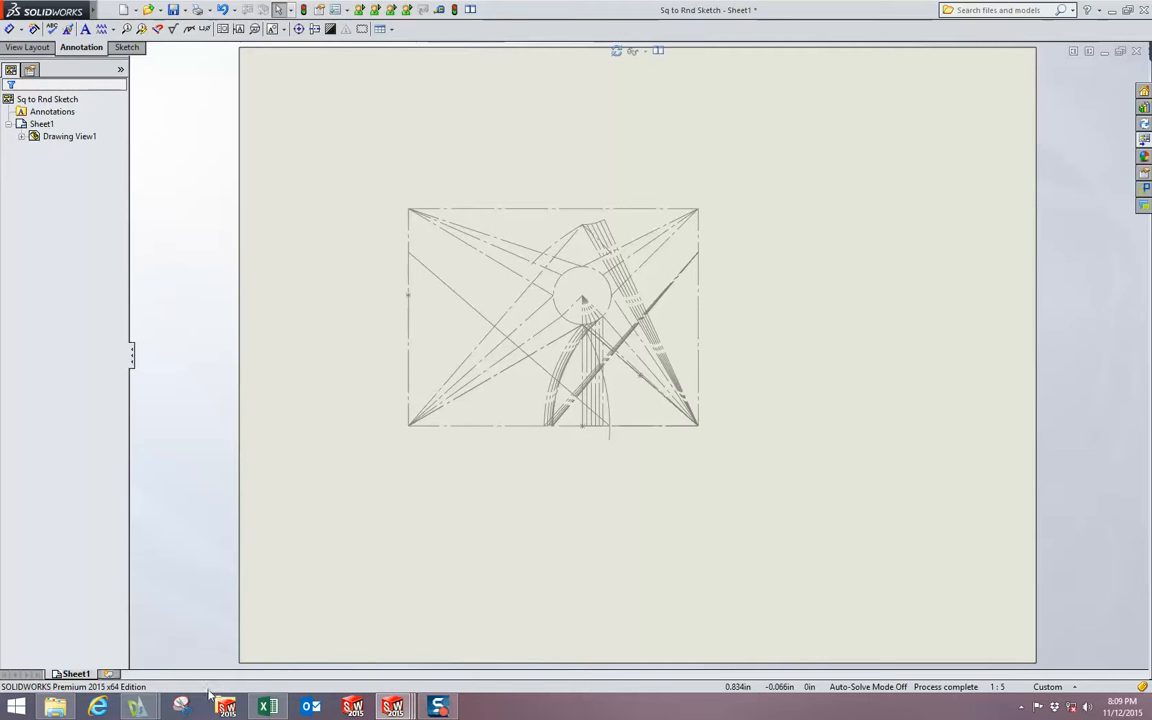
- Open Sq to Rnd Sketch.DWG from the Sq to Rnd Angled folder in DraftSight and bring up the Sq to Rnd Layouts.dwg window
{"action": "mouse_move", "coordinate": [61, 709]}
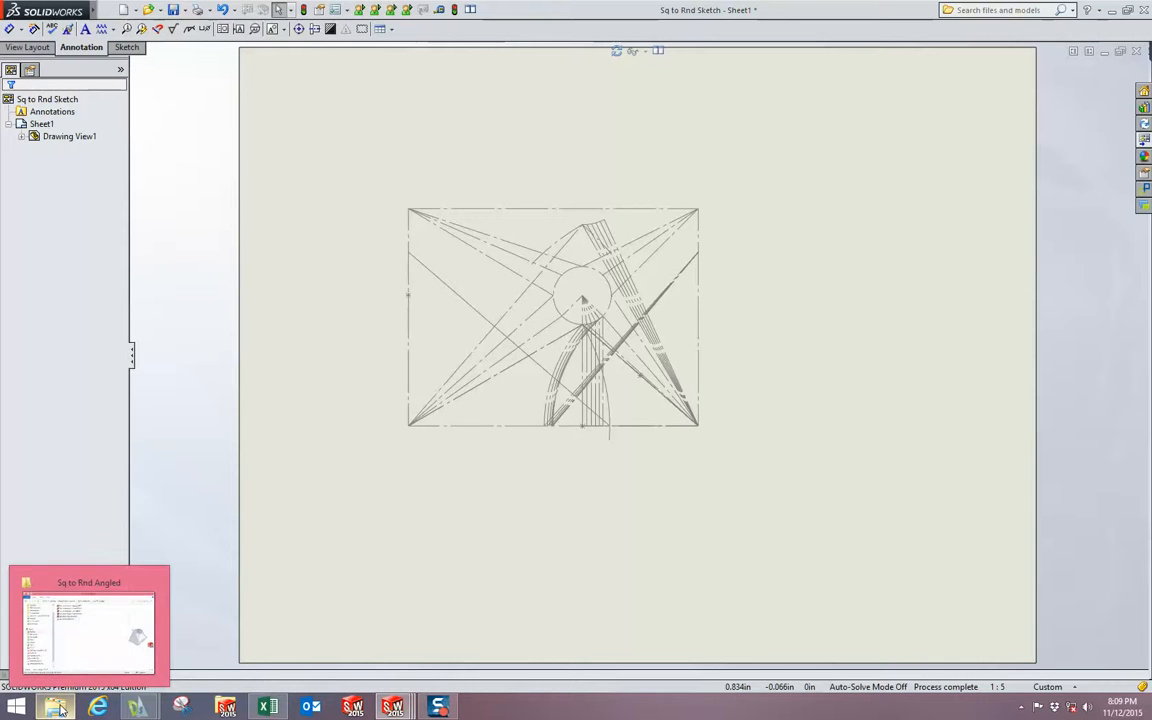
{"action": "left_click", "coordinate": [50, 635]}
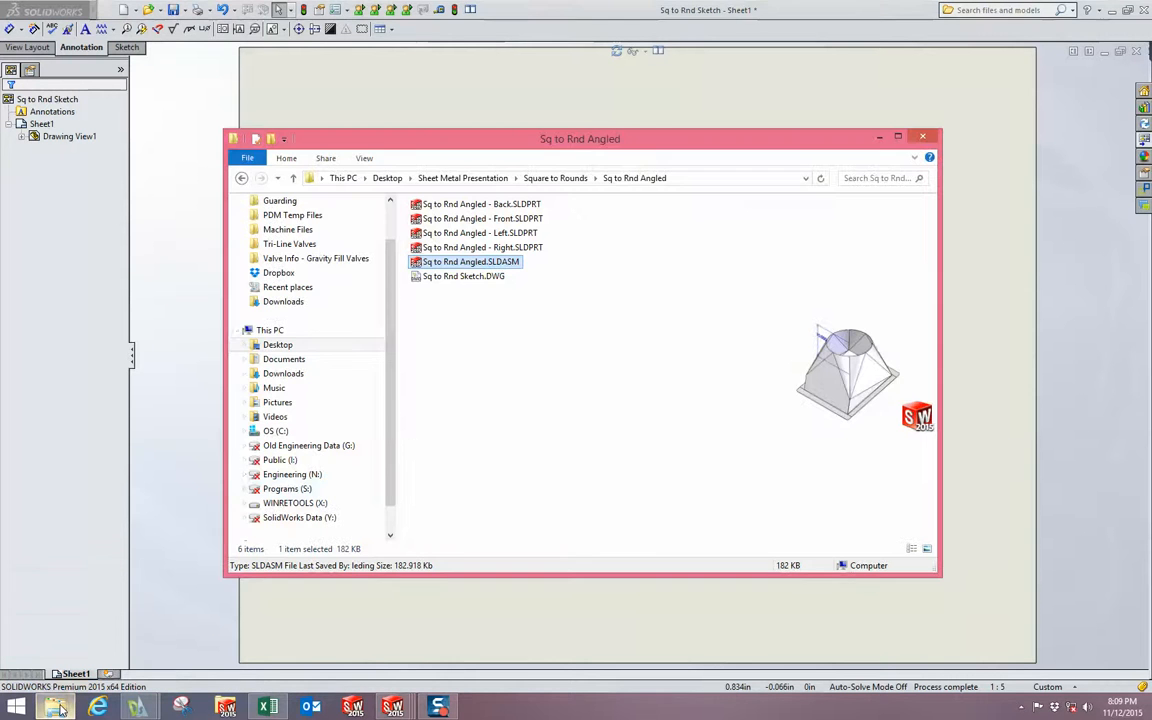
{"action": "left_click", "coordinate": [469, 277]}
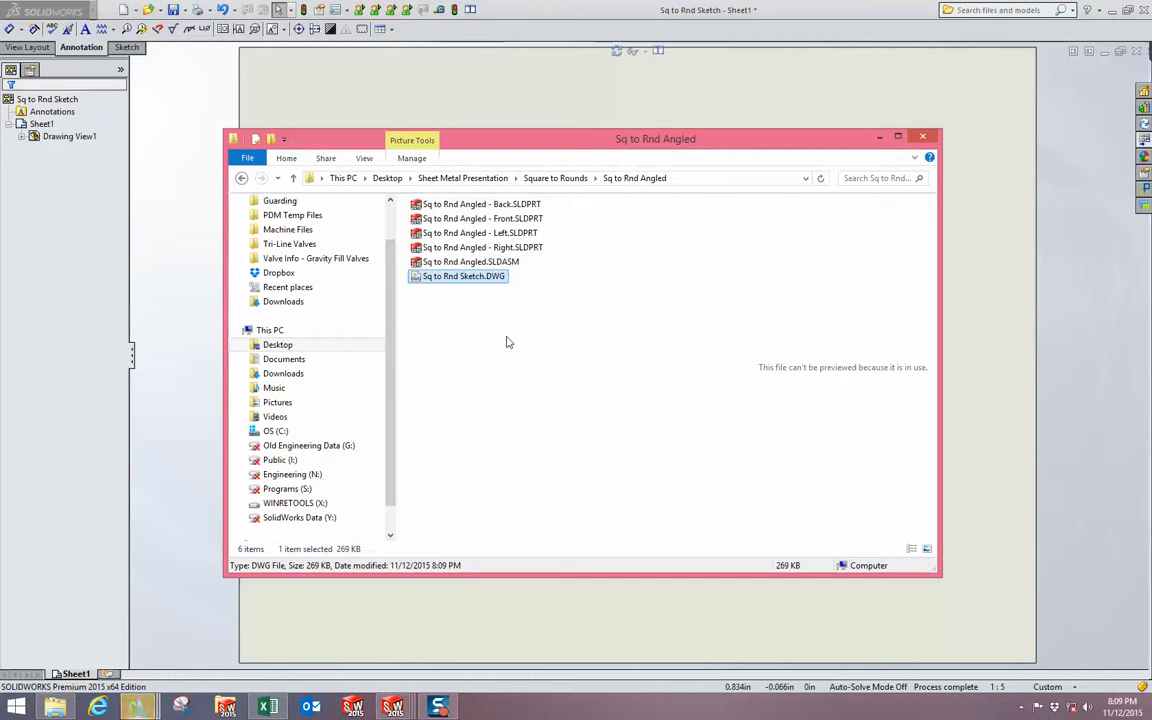
{"action": "left_click", "coordinate": [152, 709]}
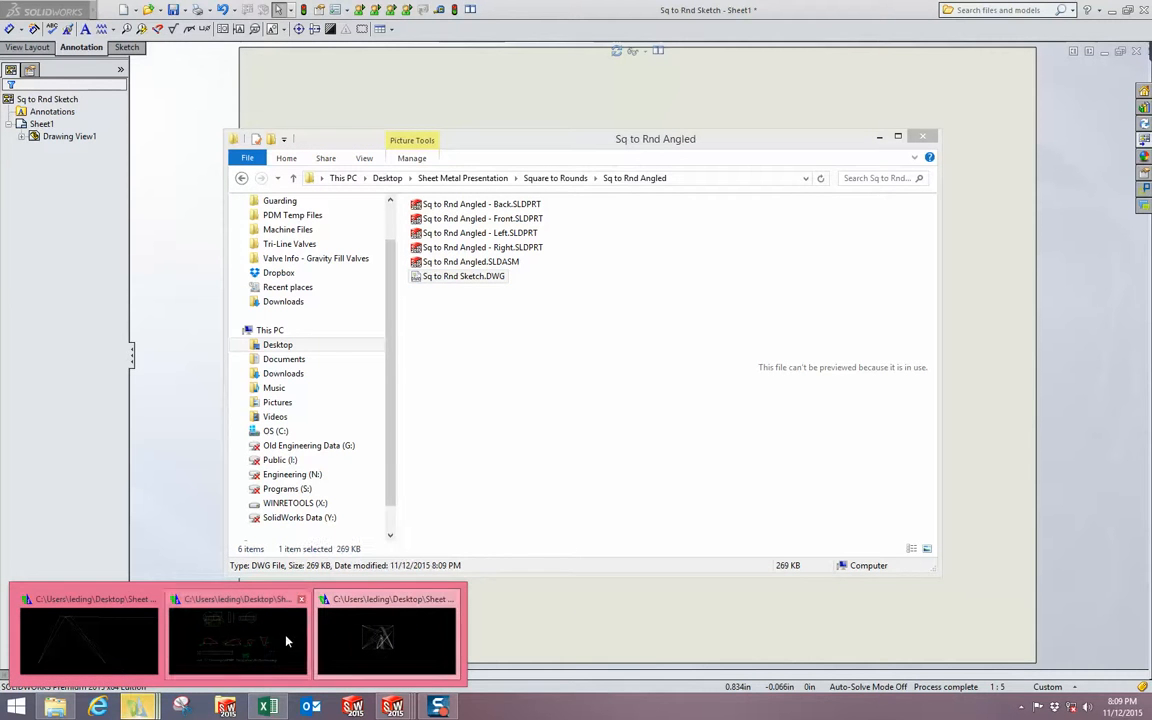
{"action": "left_click", "coordinate": [115, 637]}
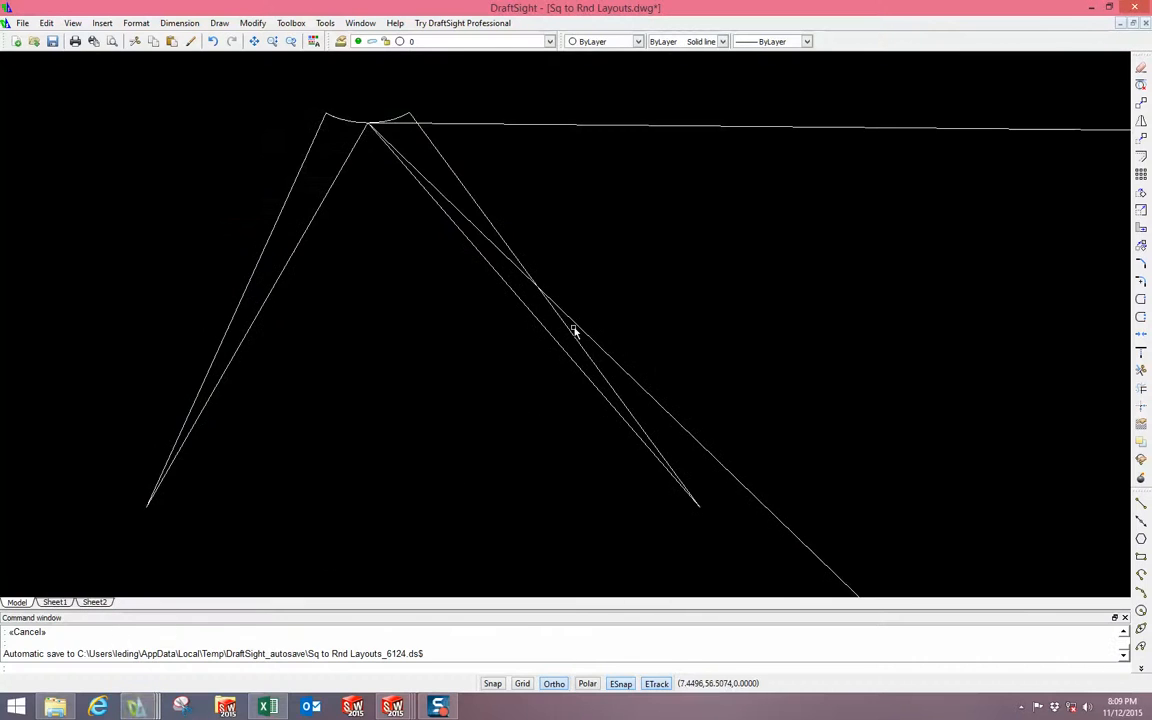
{"action": "scroll", "coordinate": [599, 231], "scroll_direction": "down", "scroll_amount": 2}
{"action": "left_click", "coordinate": [691, 156]}
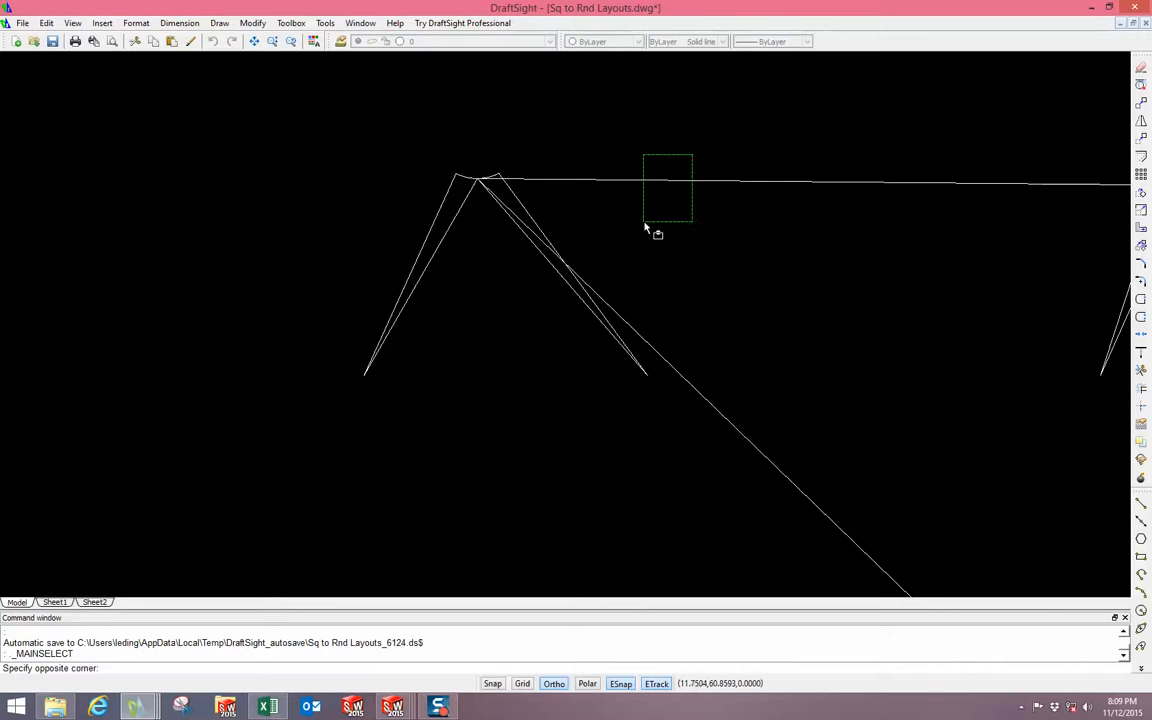
{"action": "key", "text": "Escape"}
{"action": "key", "text": "Escape"}
{"action": "key", "text": "Escape"}
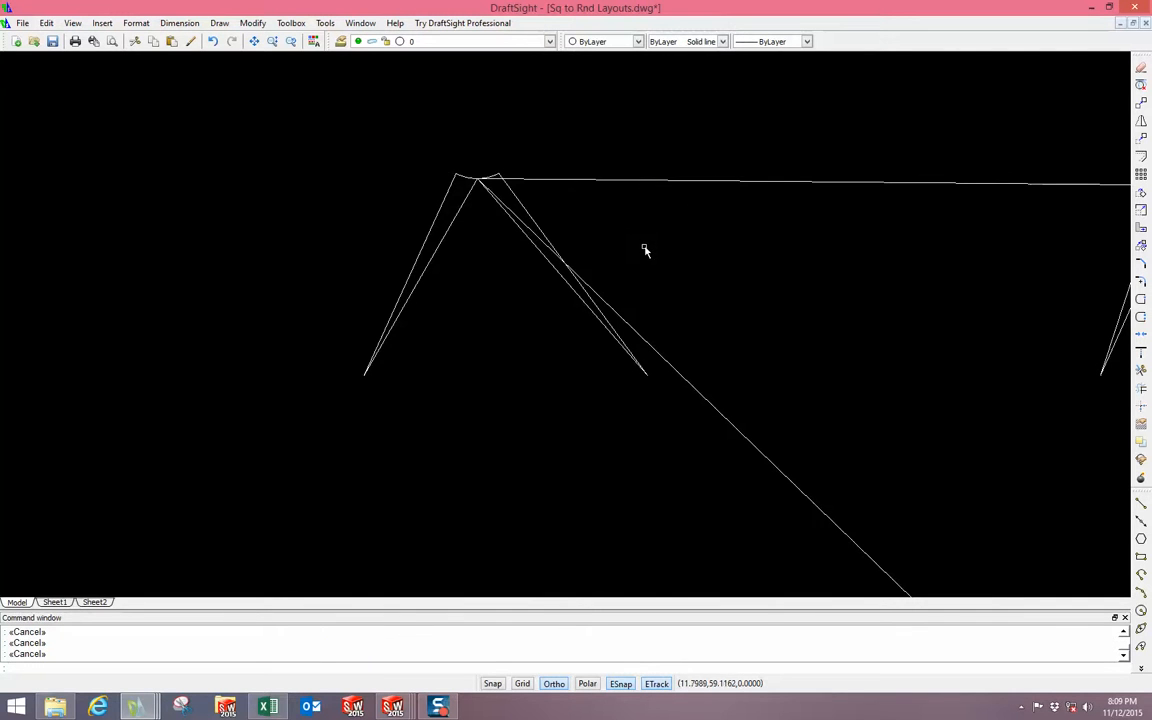
{"action": "scroll", "coordinate": [470, 250], "scroll_direction": "down", "scroll_amount": 2}
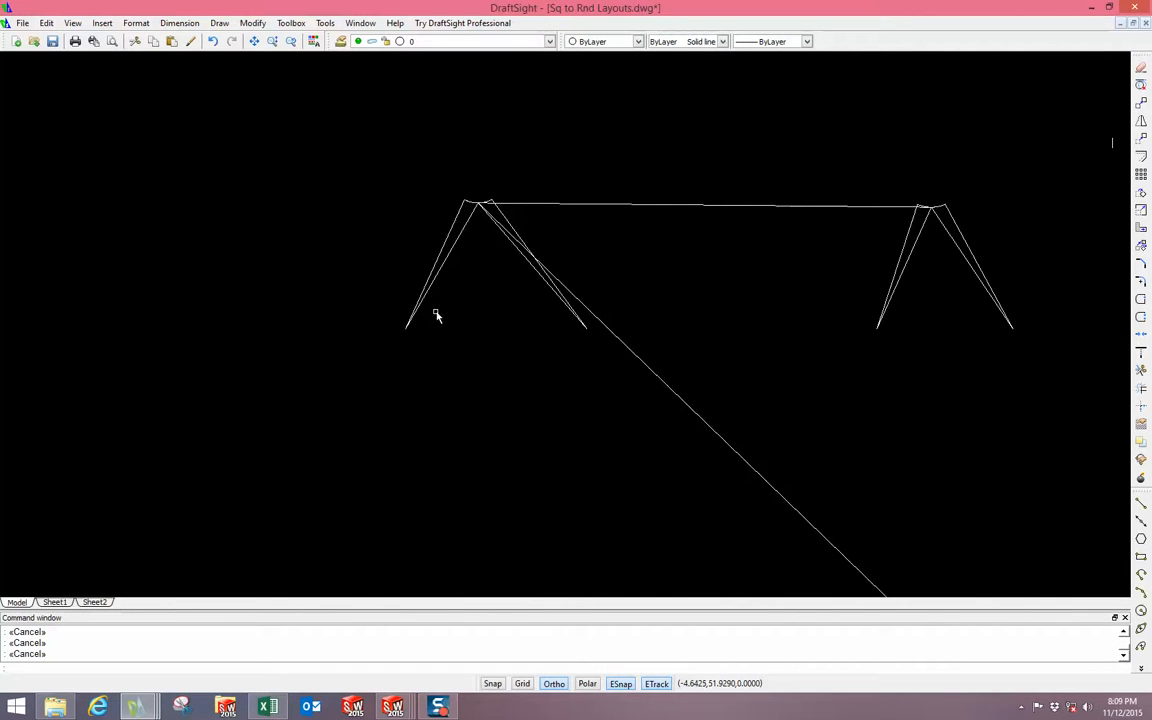
{"action": "type", "text": "l"}
{"action": "key", "text": "Return"}
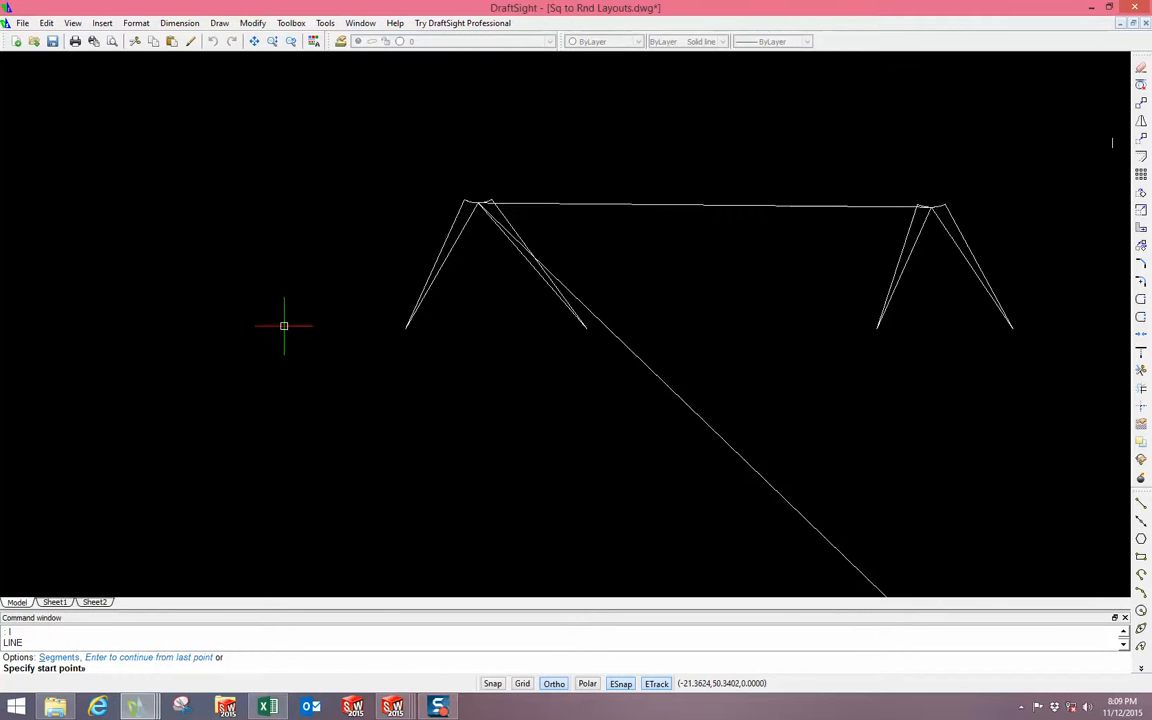
{"action": "key", "text": "Escape"}
{"action": "key", "text": "Escape"}
{"action": "key", "text": "Escape"}
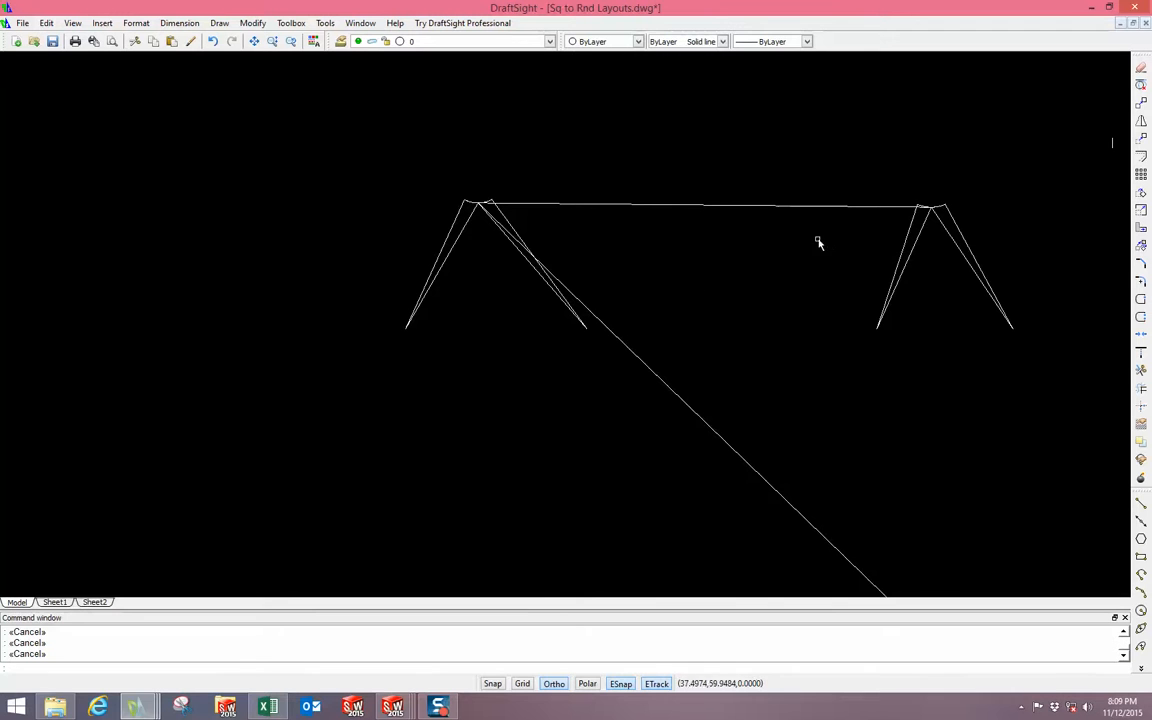
{"action": "scroll", "coordinate": [761, 154], "scroll_direction": "down", "scroll_amount": 3}
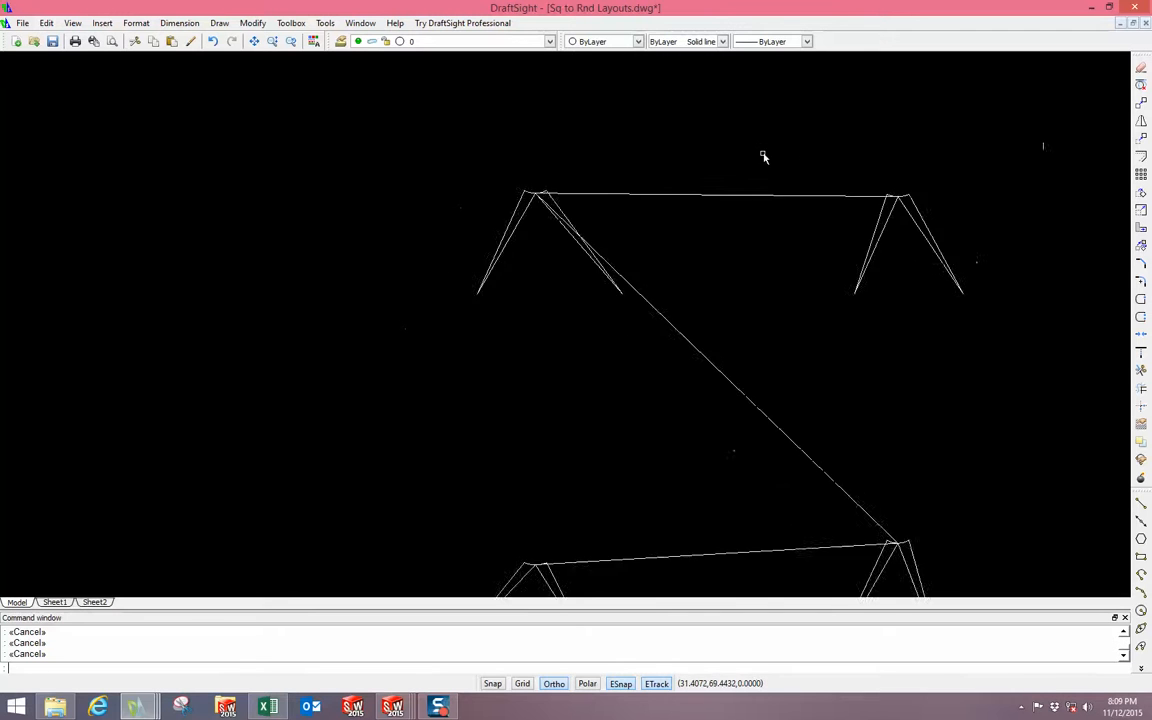
- Close all open DraftSight drawings without saving changes and reopen Sq to Rnd Sketch.DWG from the Sq to Rnd Angled folder
{"action": "left_click", "coordinate": [1146, 23]}
{"action": "left_click", "coordinate": [580, 368]}
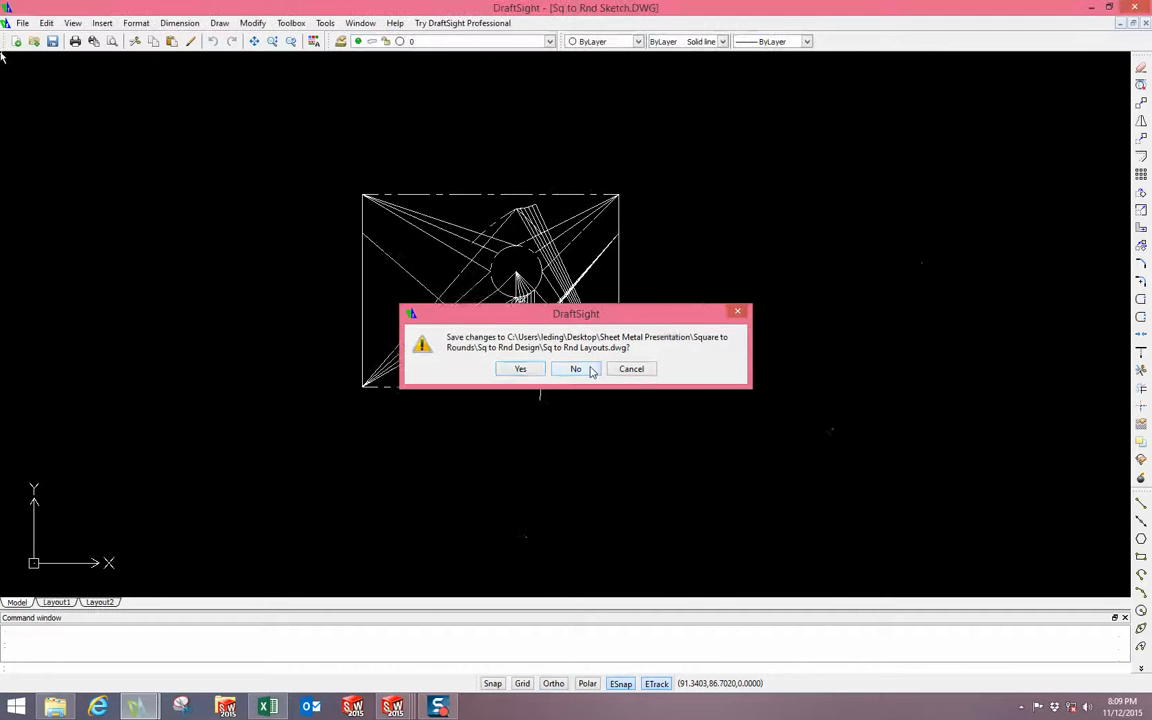
{"action": "left_click", "coordinate": [1144, 21]}
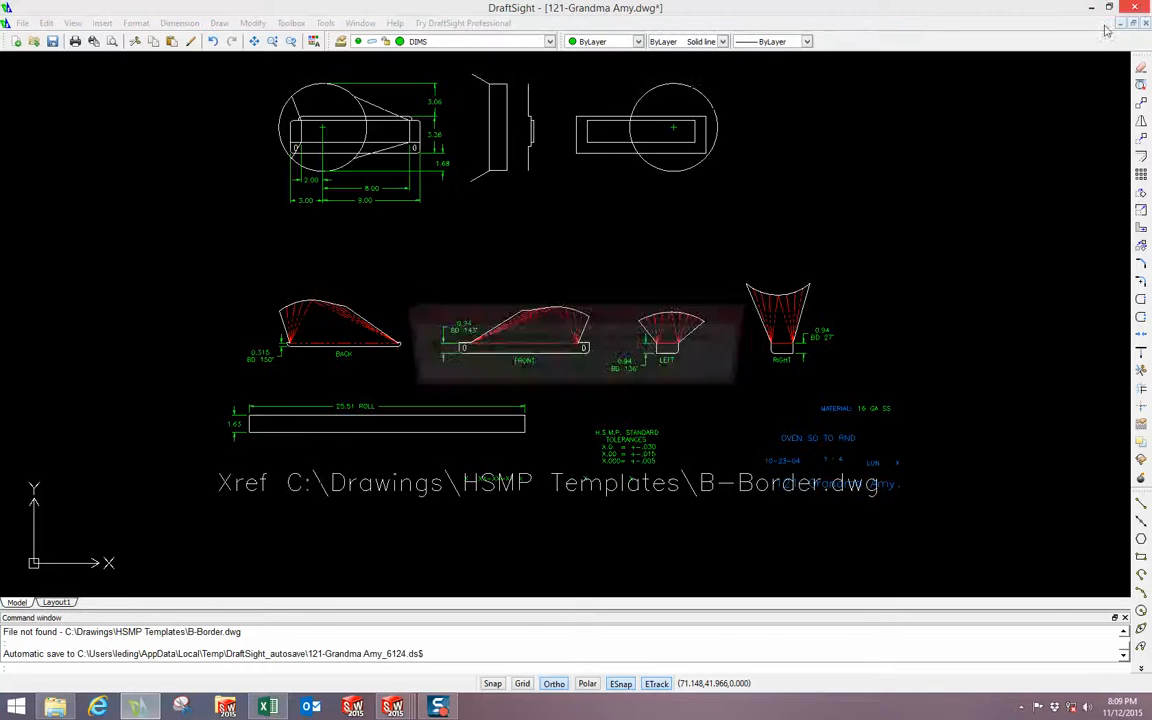
{"action": "left_click", "coordinate": [1144, 21]}
{"action": "left_click", "coordinate": [586, 370]}
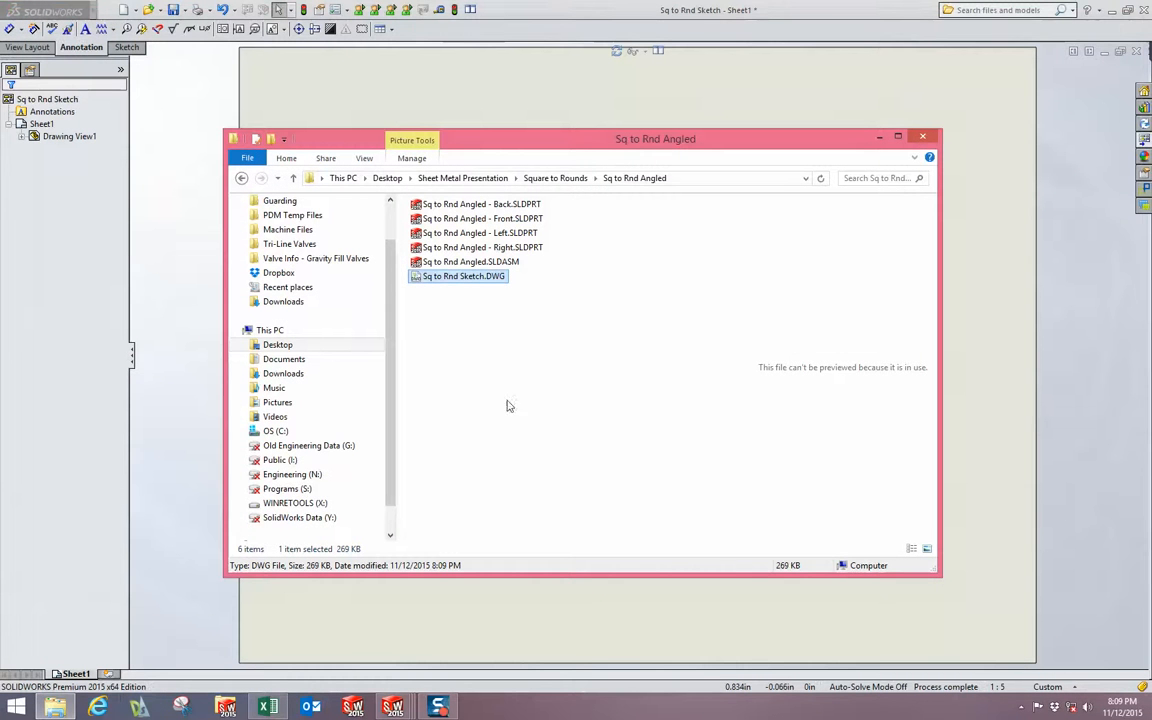
{"action": "double_click", "coordinate": [472, 278]}
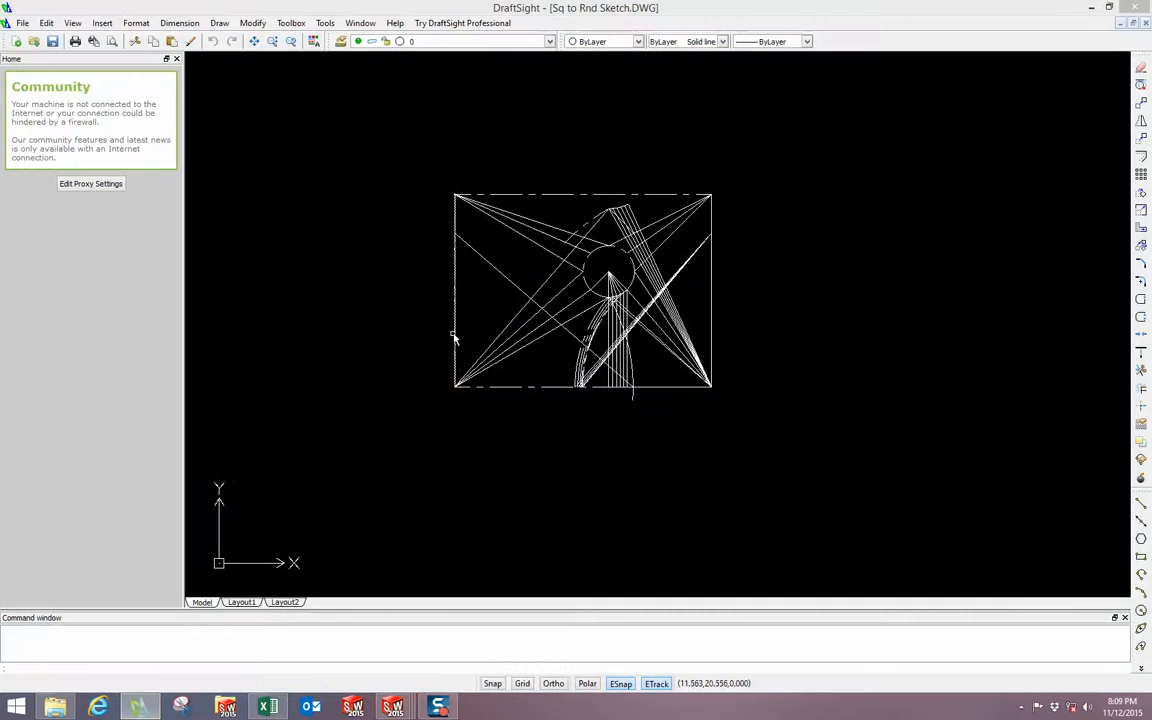
- Examine the curved edge of the unfolded panel and the fan of lines meeting at the layout rectangle's lower-right corner
{"action": "left_click", "coordinate": [476, 320]}
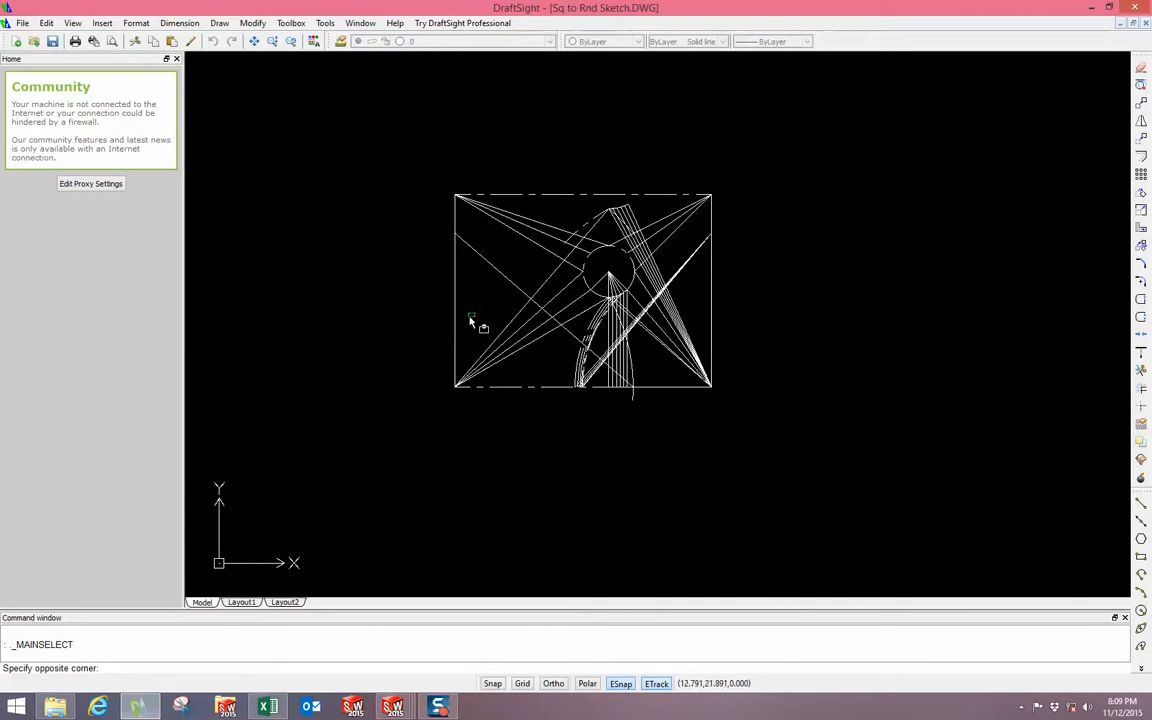
{"action": "scroll", "coordinate": [495, 335], "scroll_direction": "down", "scroll_amount": 5}
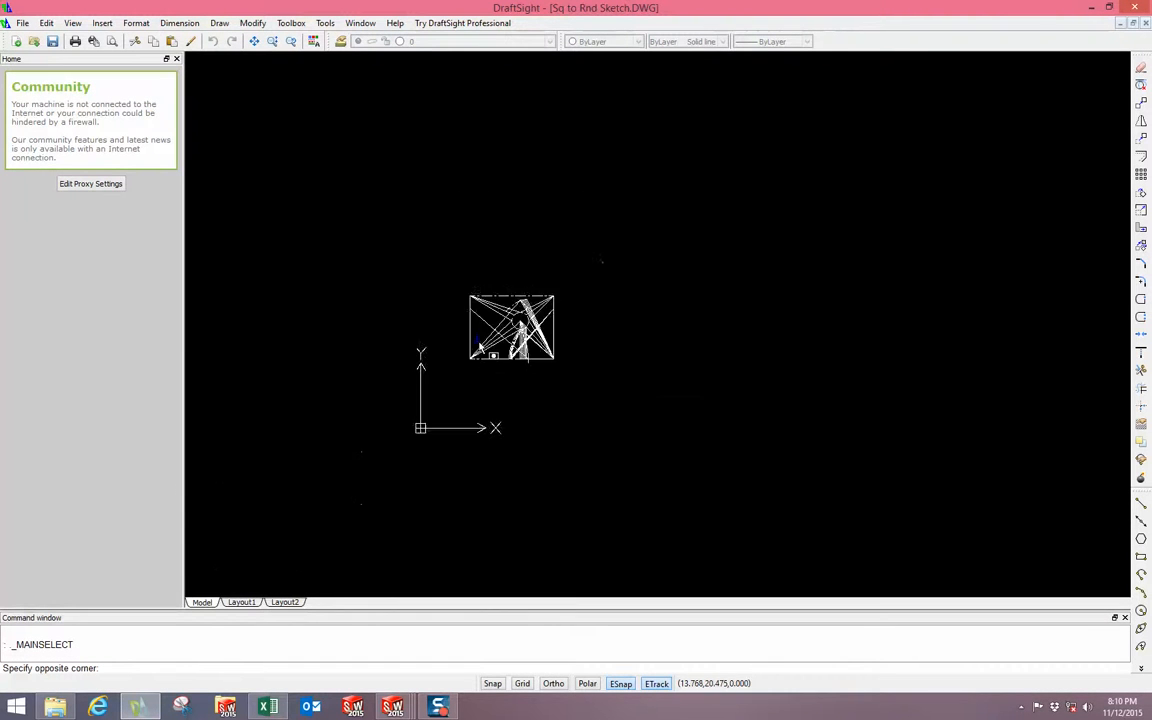
{"action": "scroll", "coordinate": [485, 340], "scroll_direction": "up", "scroll_amount": 8}
{"action": "key", "text": "Escape"}
{"action": "key", "text": "Escape"}
{"action": "scroll", "coordinate": [365, 284], "scroll_direction": "down", "scroll_amount": 3}
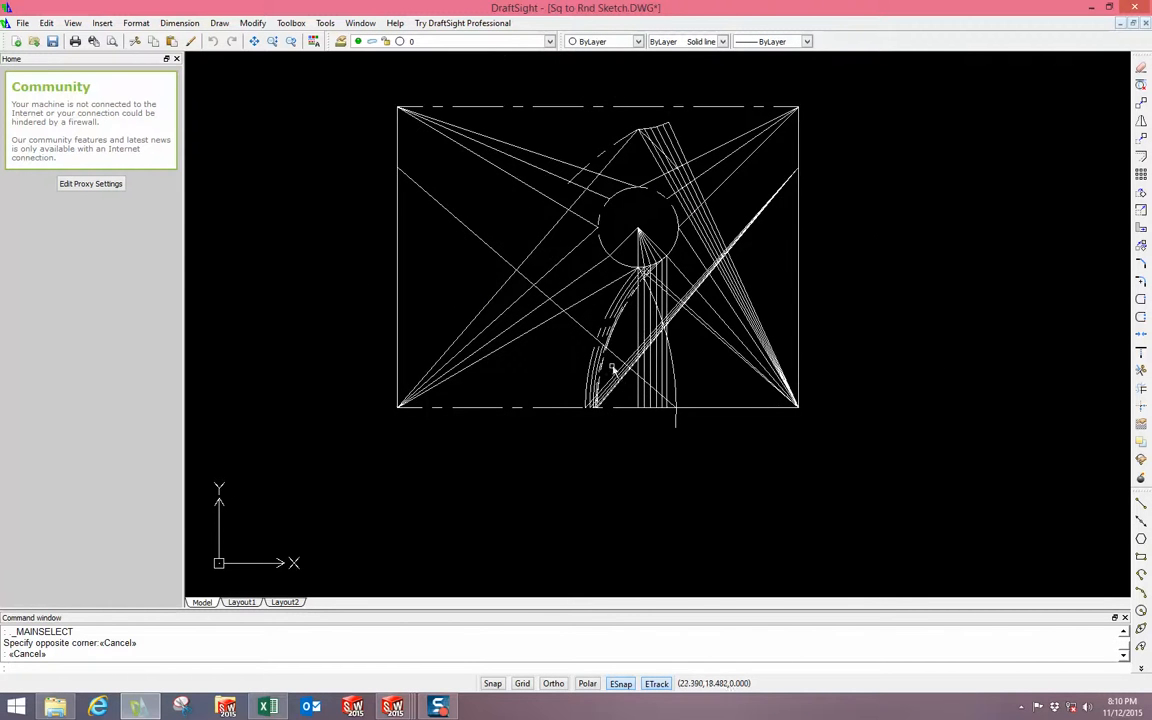
{"action": "scroll", "coordinate": [642, 355], "scroll_direction": "down", "scroll_amount": 3}
{"action": "scroll", "coordinate": [608, 279], "scroll_direction": "up", "scroll_amount": 3}
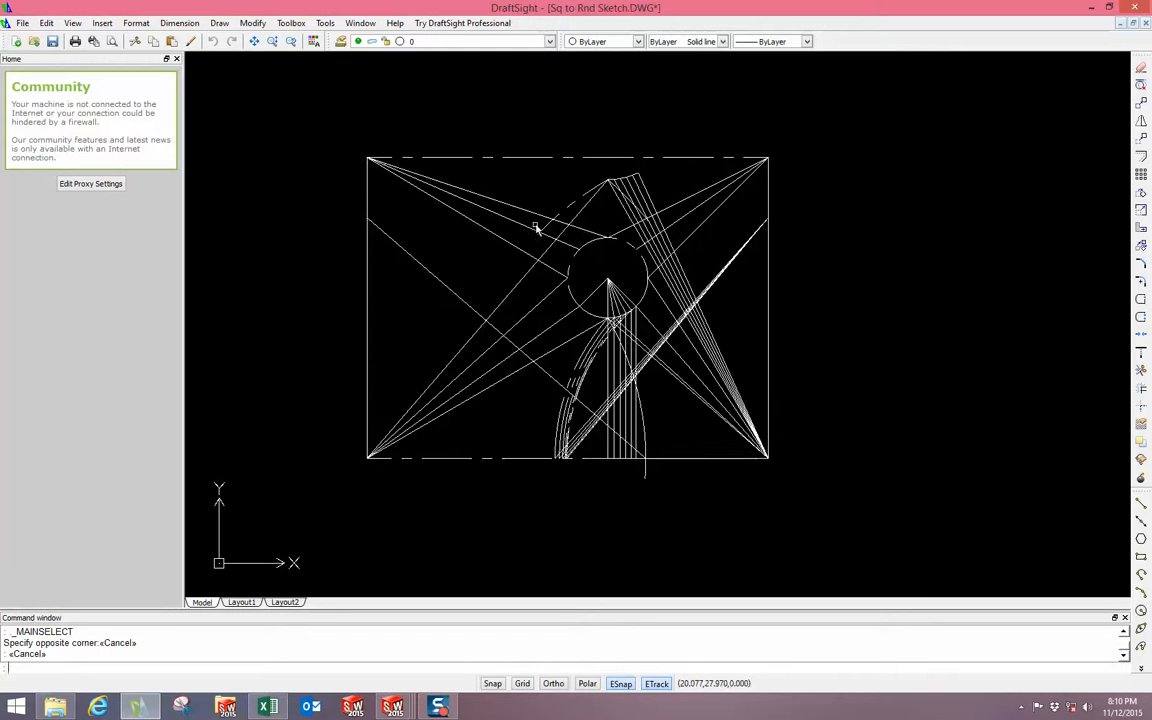
{"action": "scroll", "coordinate": [625, 178], "scroll_direction": "up", "scroll_amount": 4}
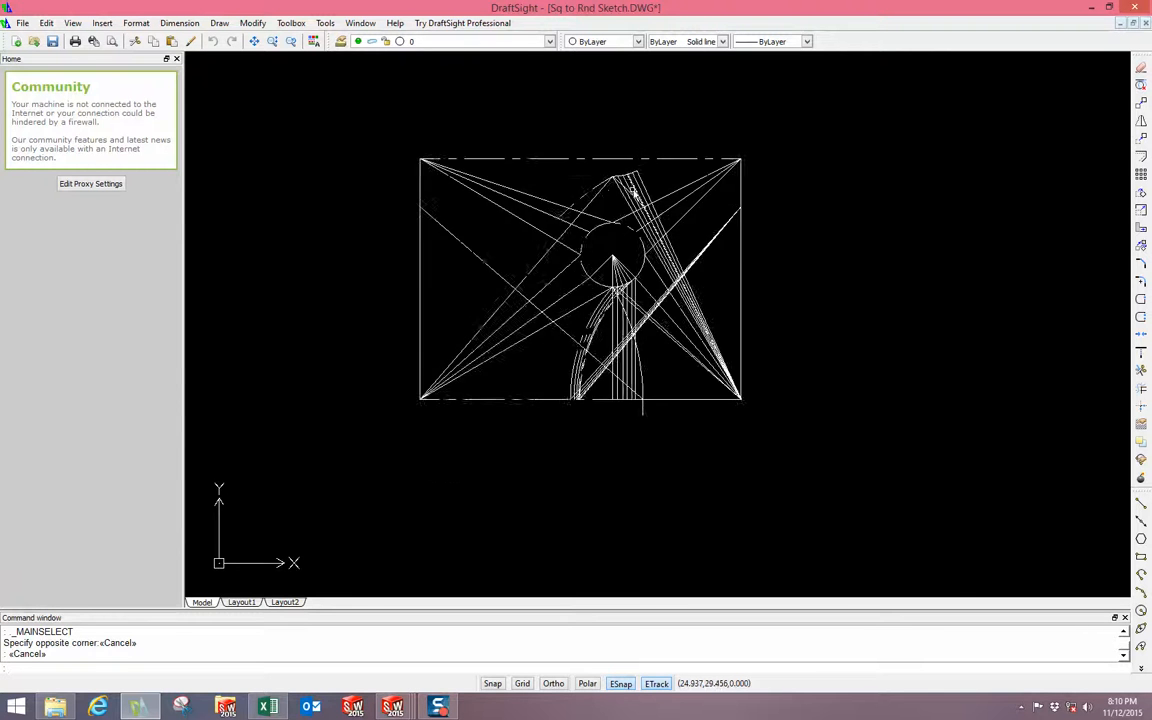
{"action": "scroll", "coordinate": [634, 172], "scroll_direction": "up", "scroll_amount": 3}
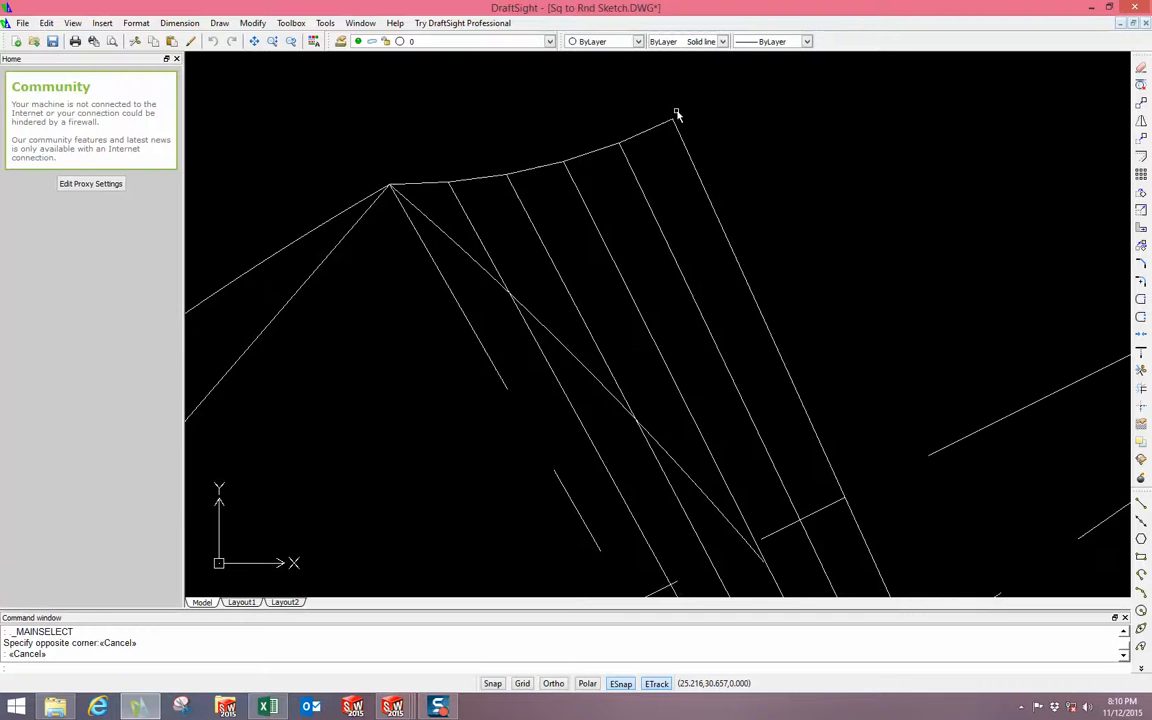
{"action": "scroll", "coordinate": [668, 125], "scroll_direction": "down", "scroll_amount": 2}
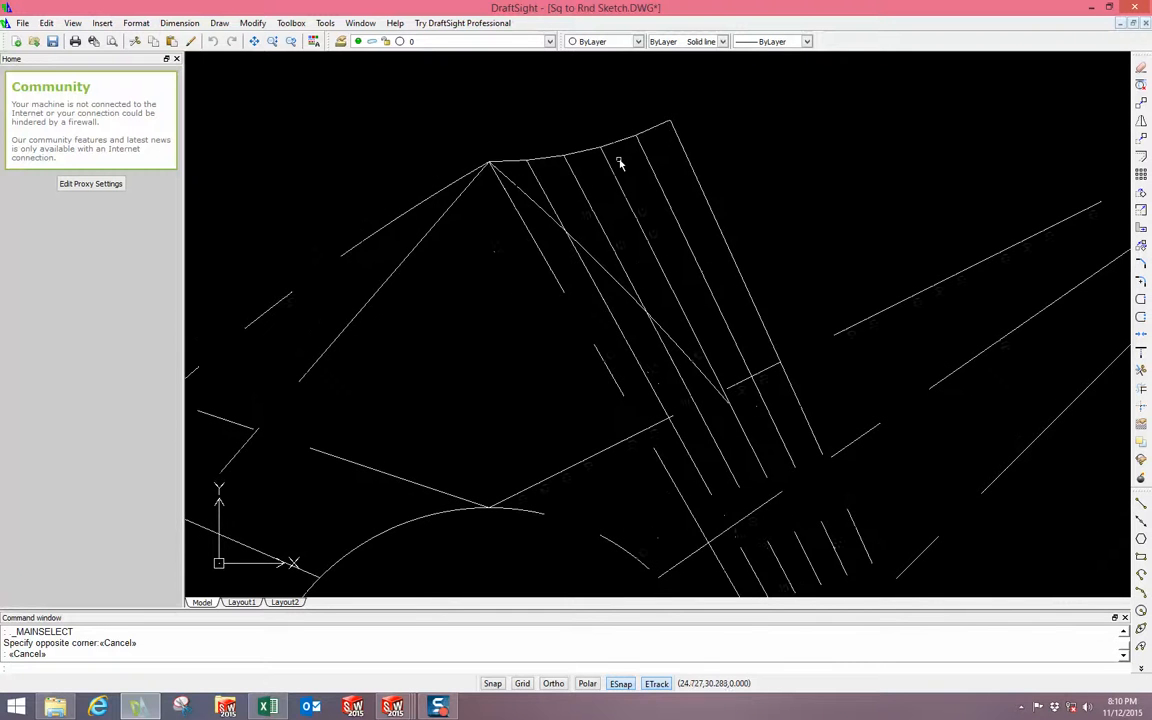
{"action": "scroll", "coordinate": [618, 163], "scroll_direction": "down", "scroll_amount": 1}
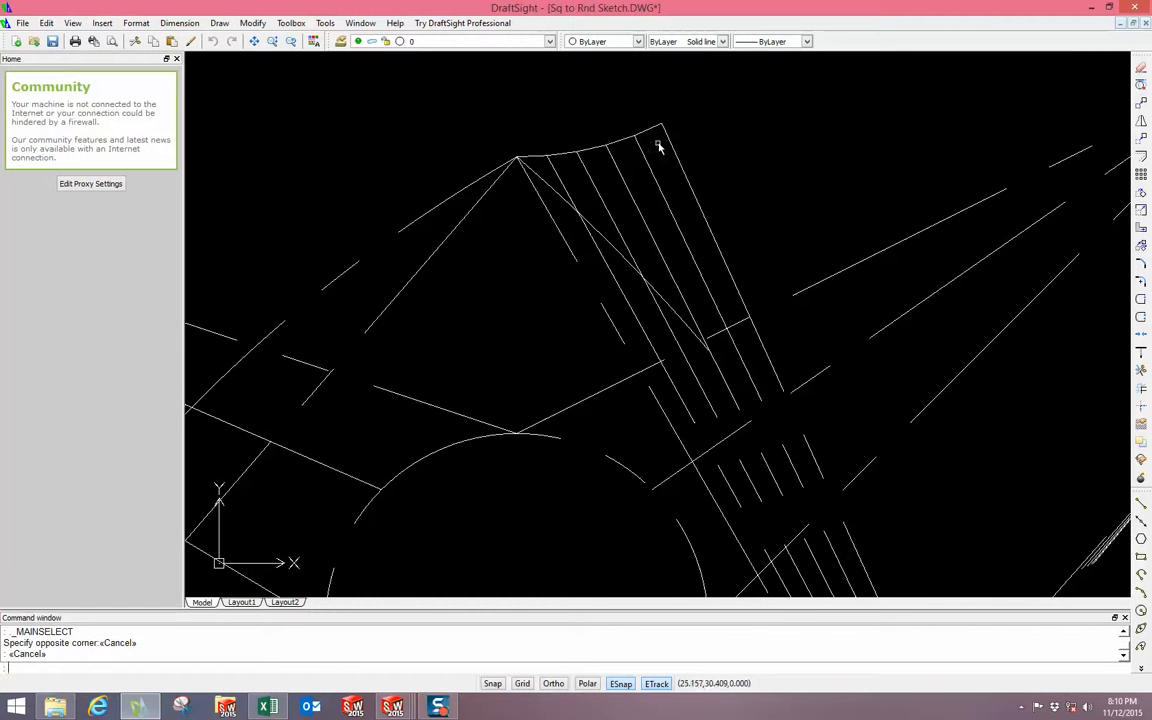
{"action": "scroll", "coordinate": [658, 142], "scroll_direction": "down", "scroll_amount": 7}
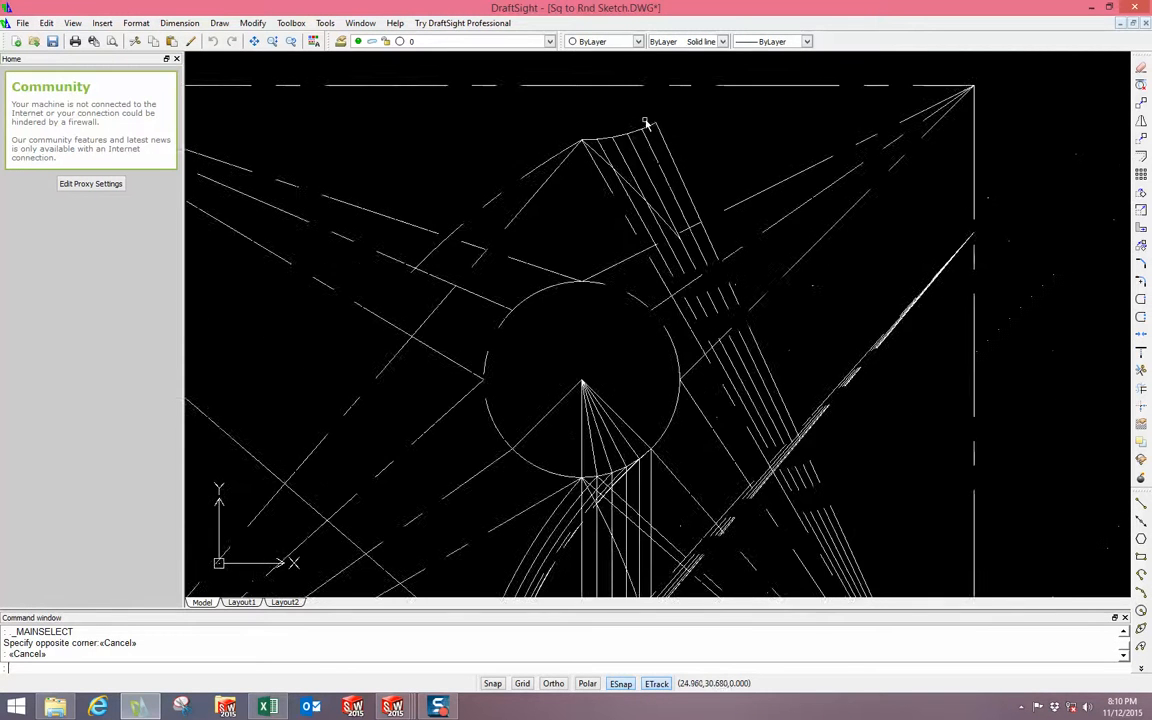
{"action": "scroll", "coordinate": [808, 503], "scroll_direction": "up", "scroll_amount": 6}
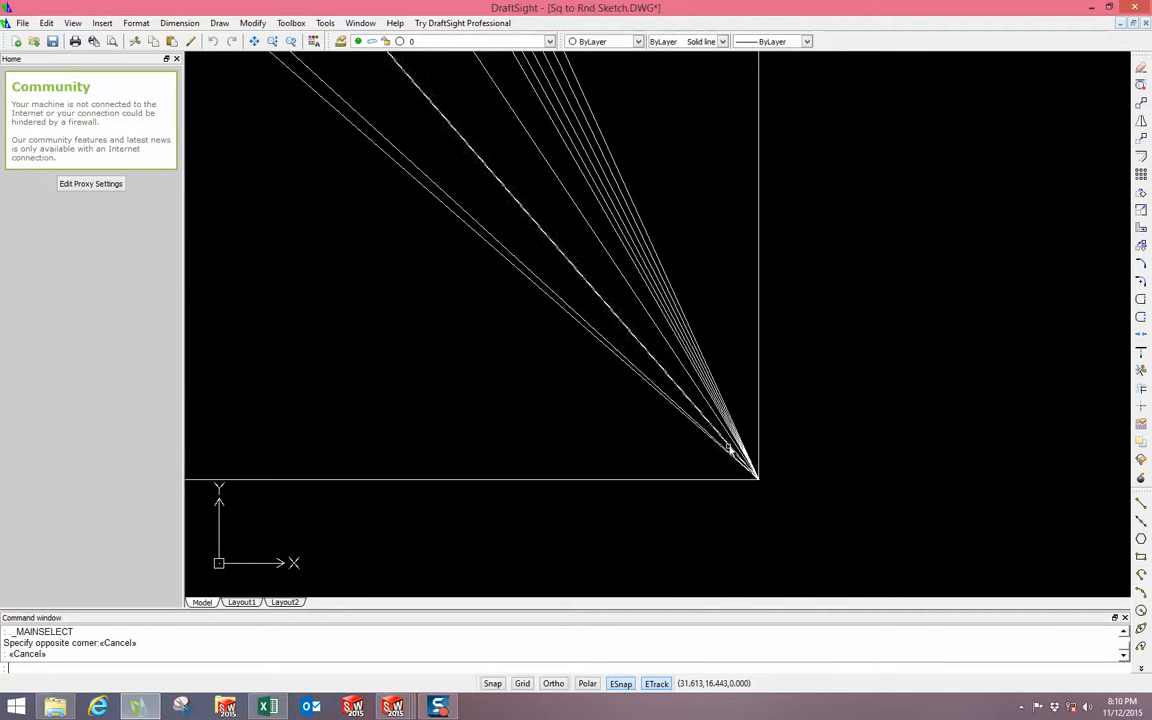
{"action": "scroll", "coordinate": [753, 432], "scroll_direction": "down", "scroll_amount": 2}
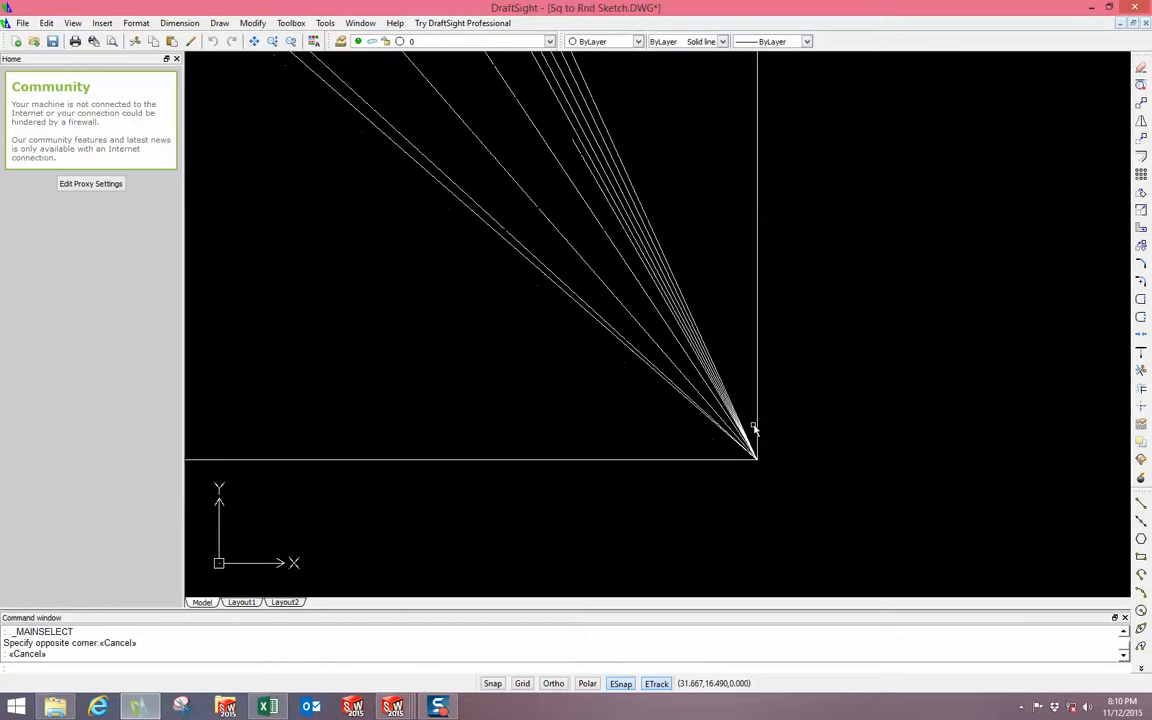
{"action": "scroll", "coordinate": [757, 350], "scroll_direction": "down", "scroll_amount": 3}
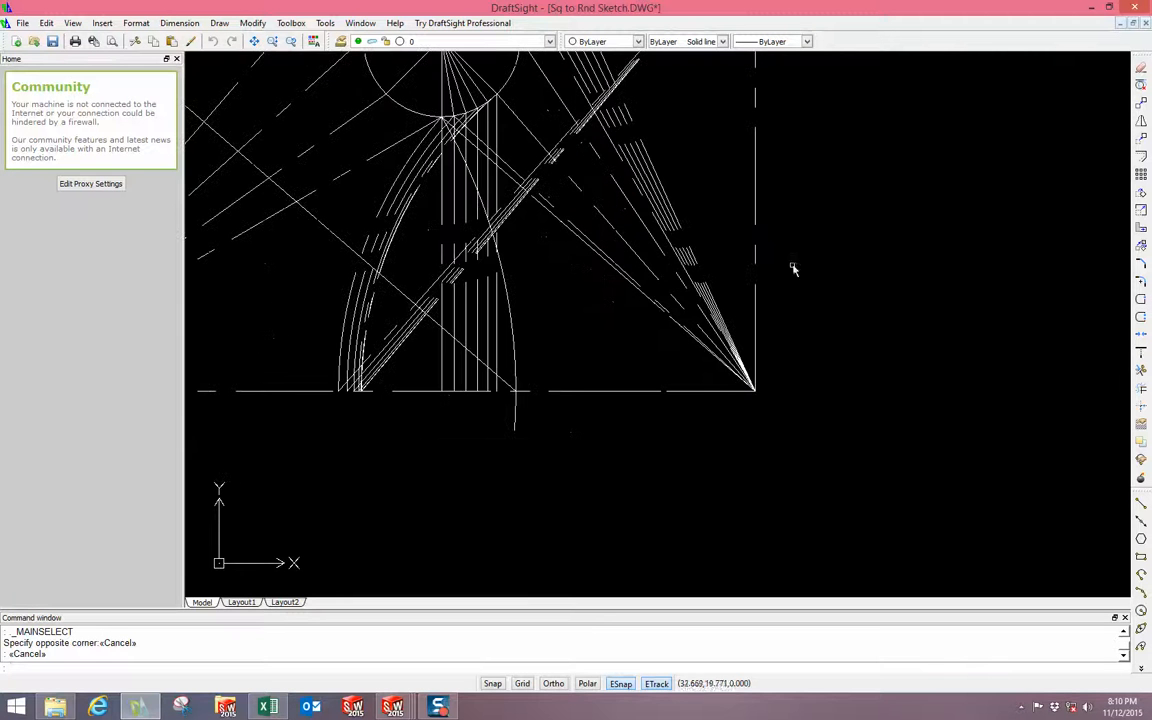
- Close DraftSight without saving the changes to Sq to Rnd Sketch.DWG, and close the Sq to Rnd Angled folder window
{"action": "left_click", "coordinate": [1134, 8]}
{"action": "left_click", "coordinate": [591, 371]}
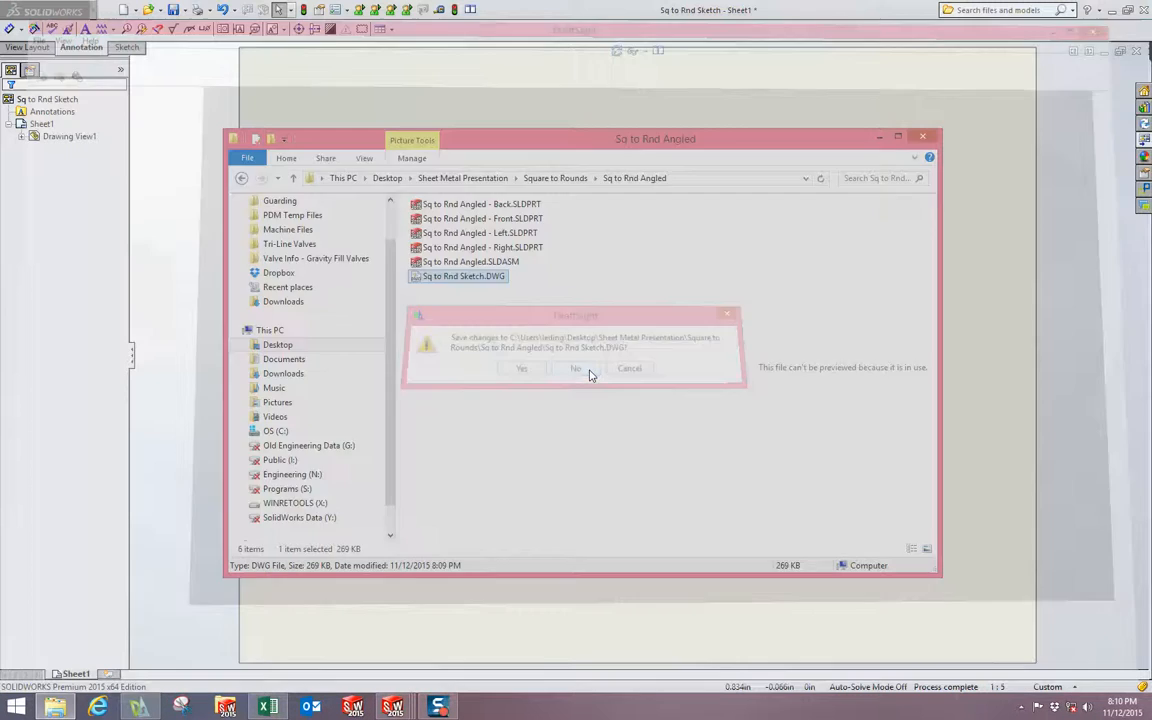
{"action": "left_click", "coordinate": [924, 138]}
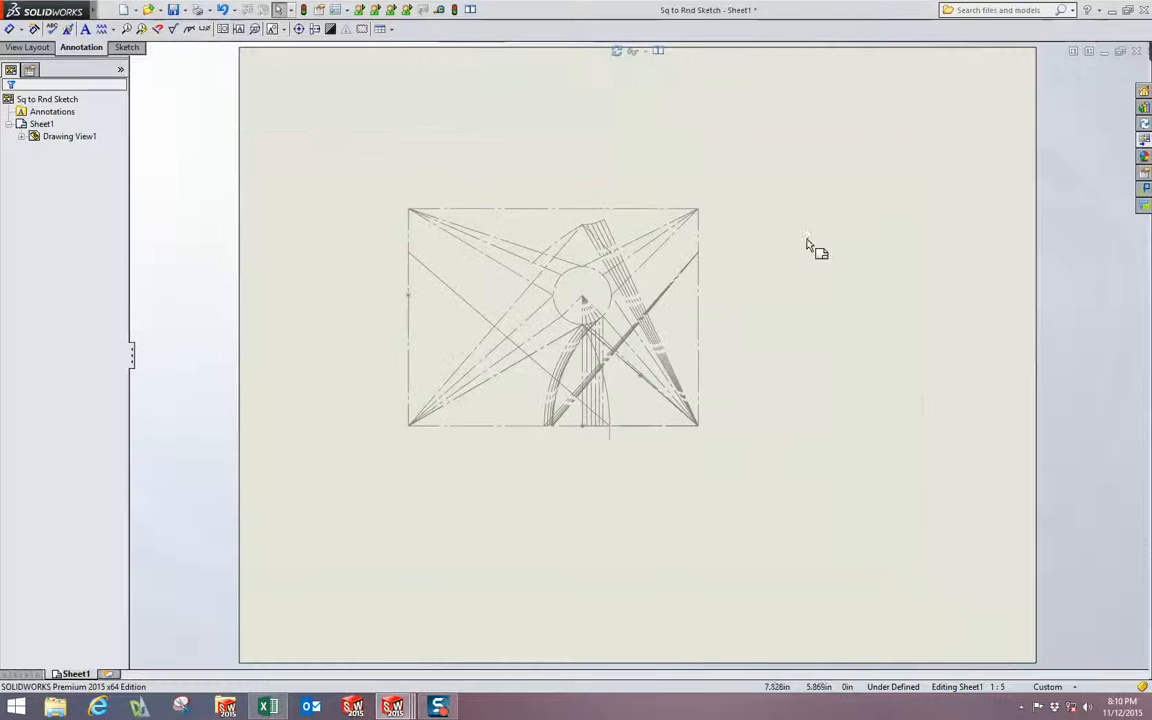
- Close the Sq to Rnd Sketch drawing and part without saving, and close the Sq to Rnd Layout assembly
{"action": "left_click", "coordinate": [1137, 52]}
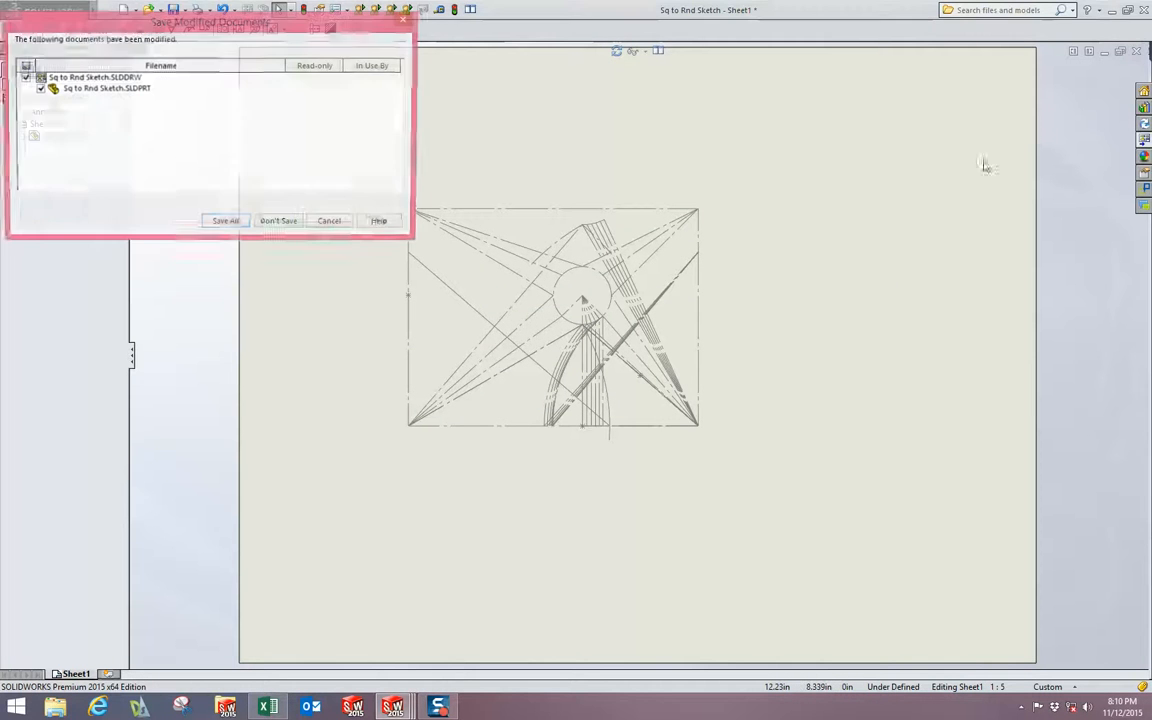
{"action": "left_click", "coordinate": [280, 223]}
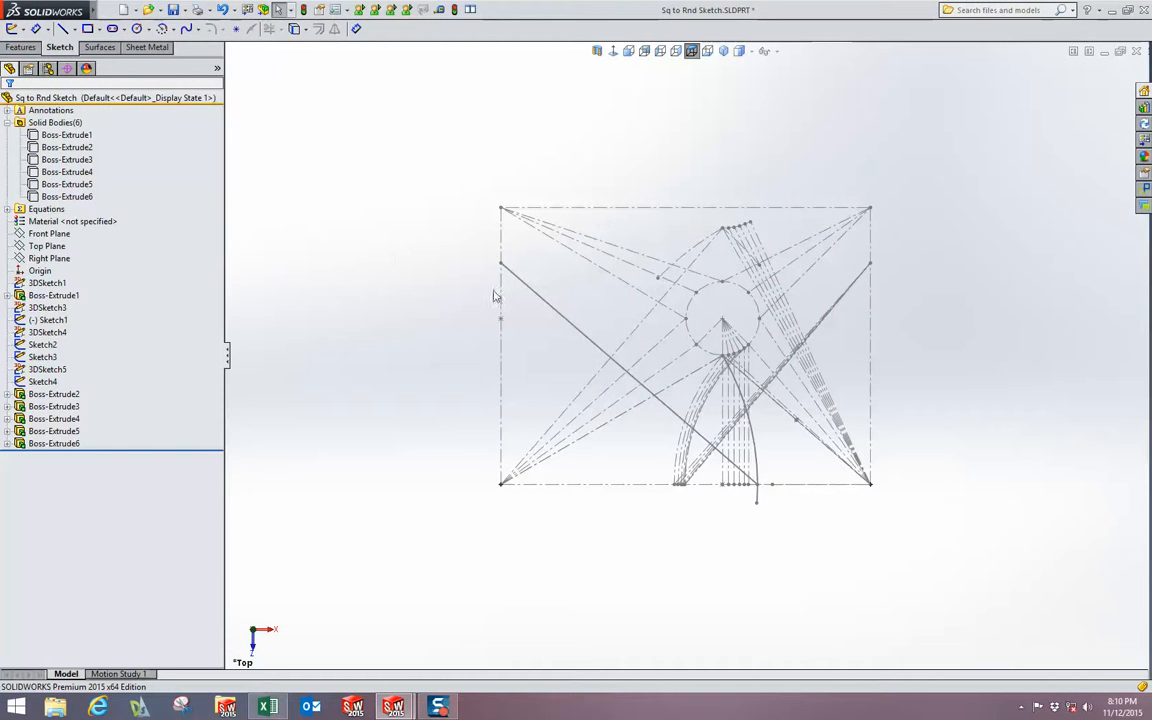
{"action": "left_click", "coordinate": [1137, 52]}
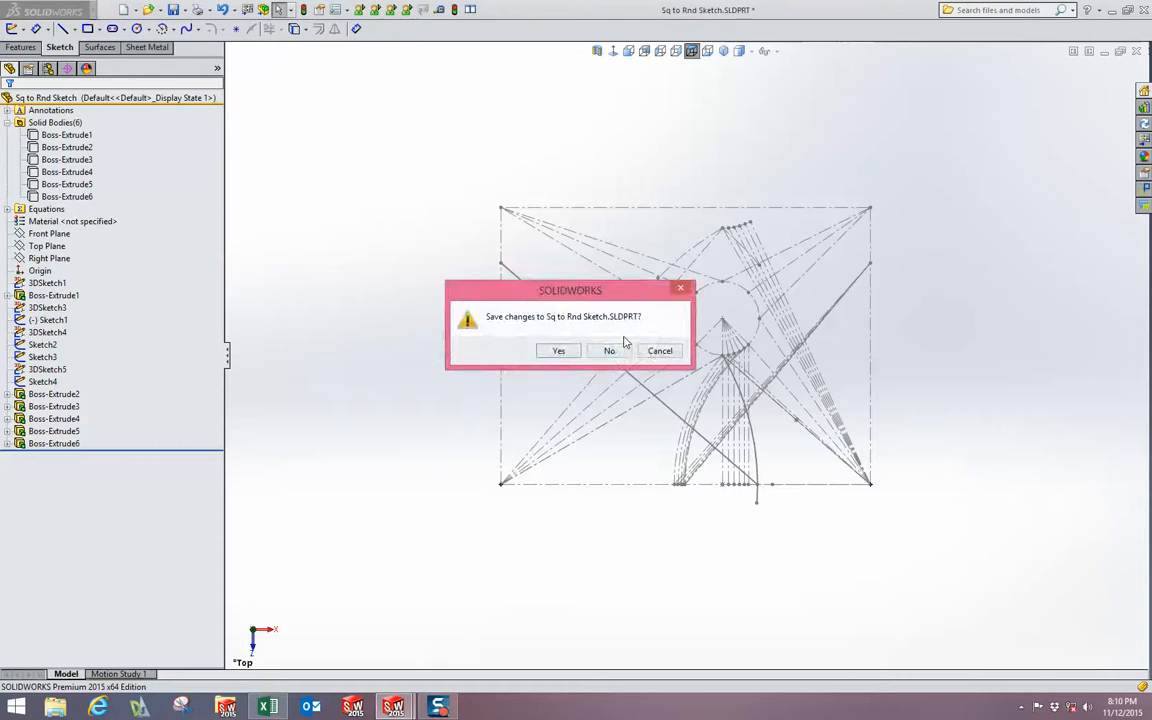
{"action": "left_click", "coordinate": [615, 352]}
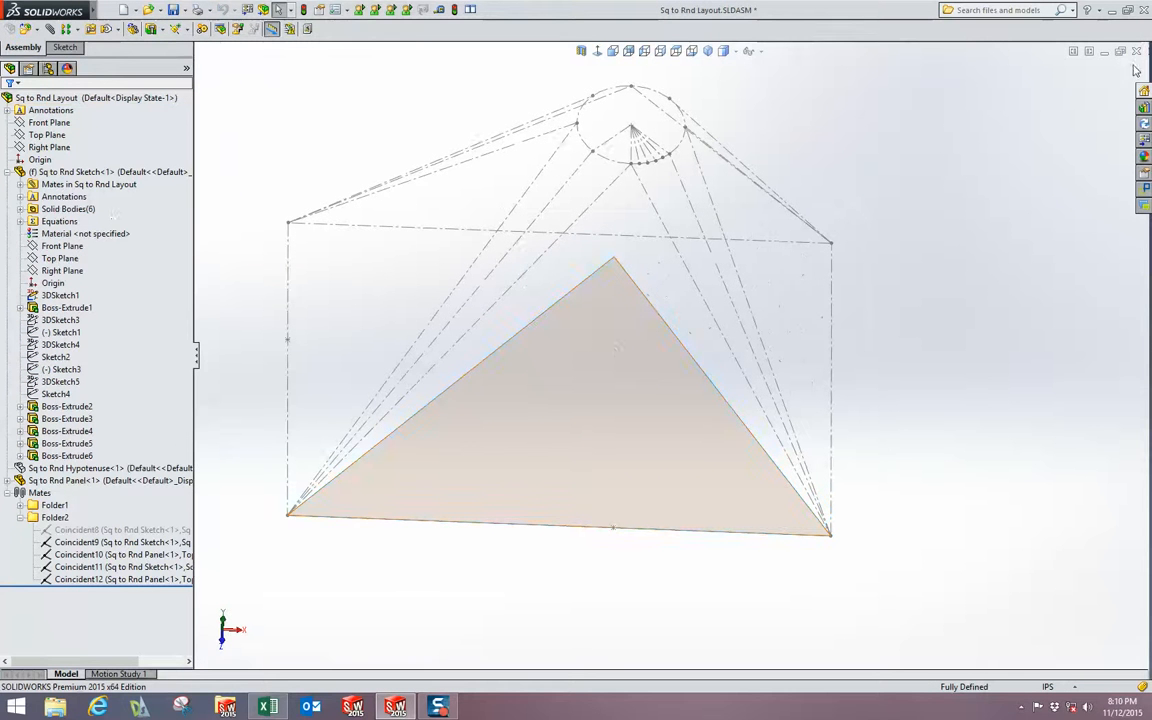
{"action": "left_click", "coordinate": [1137, 52]}
{"action": "left_click", "coordinate": [548, 370]}
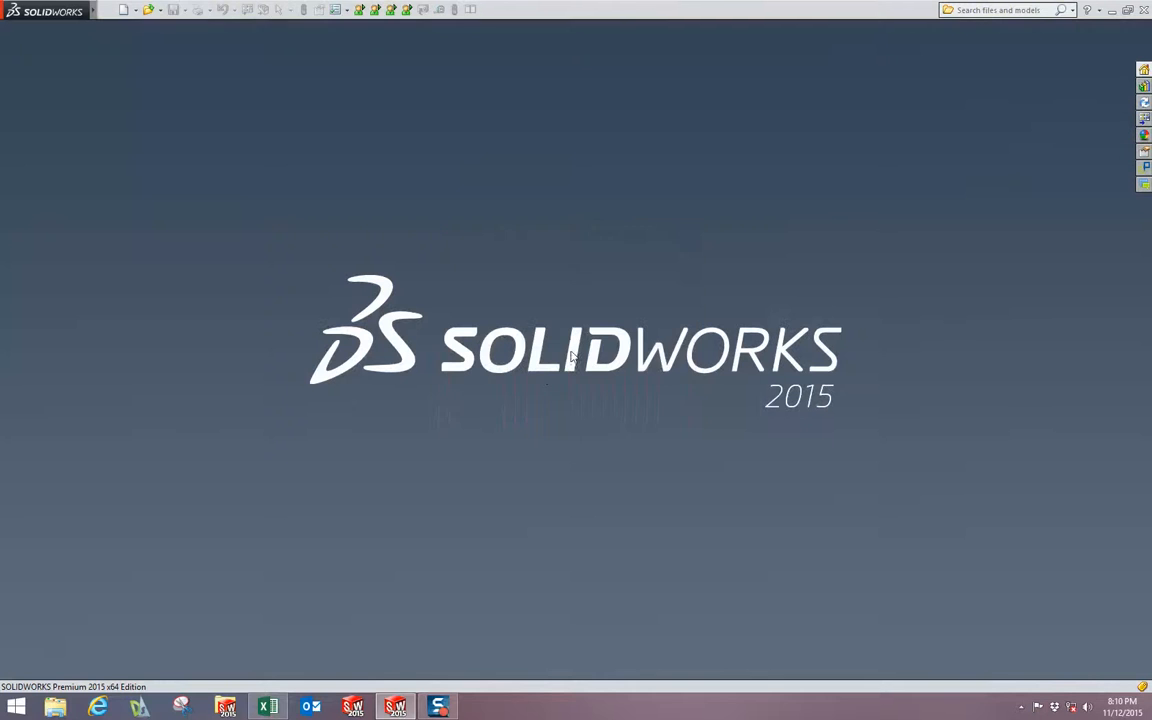
- Open SMP E1.SLDPRT from the Sheet Metal Presentation folder on the Desktop
{"action": "left_click", "coordinate": [55, 708]}
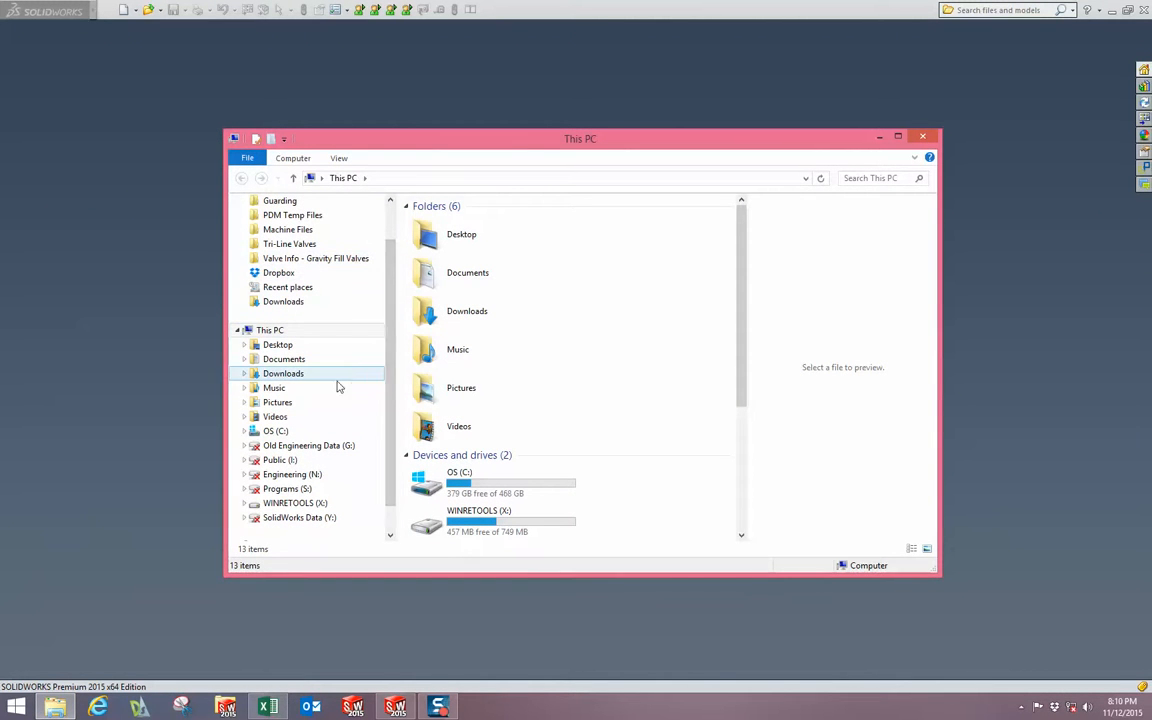
{"action": "left_click", "coordinate": [285, 346]}
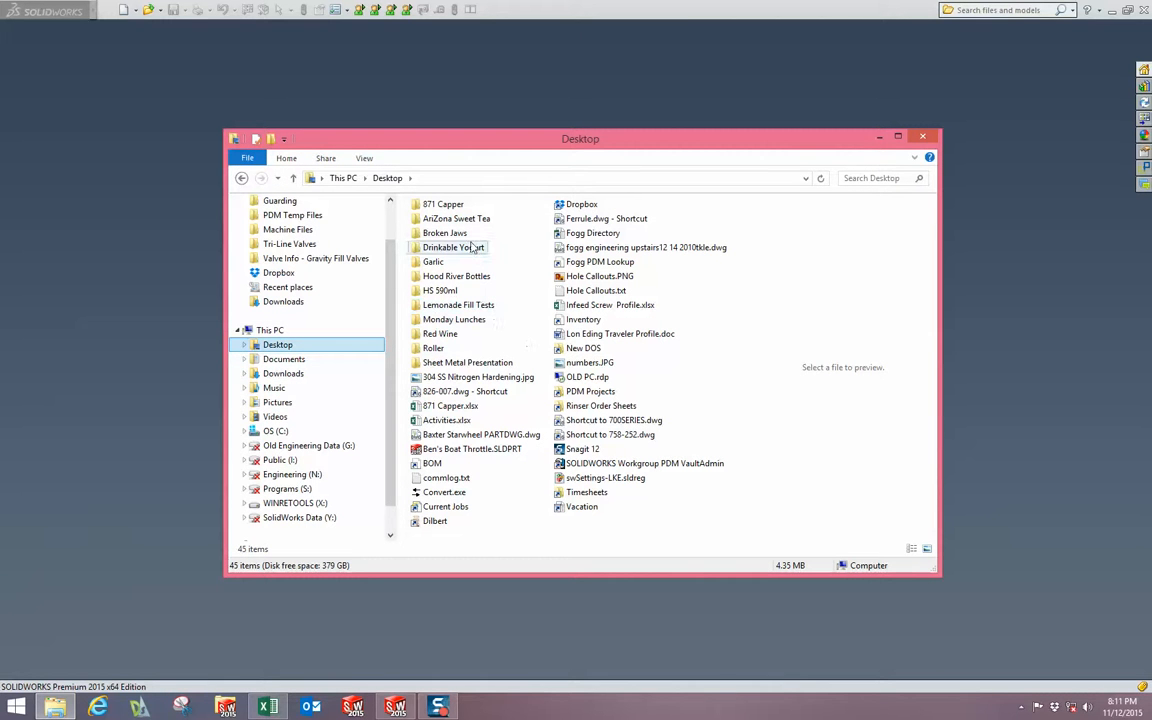
{"action": "double_click", "coordinate": [467, 362]}
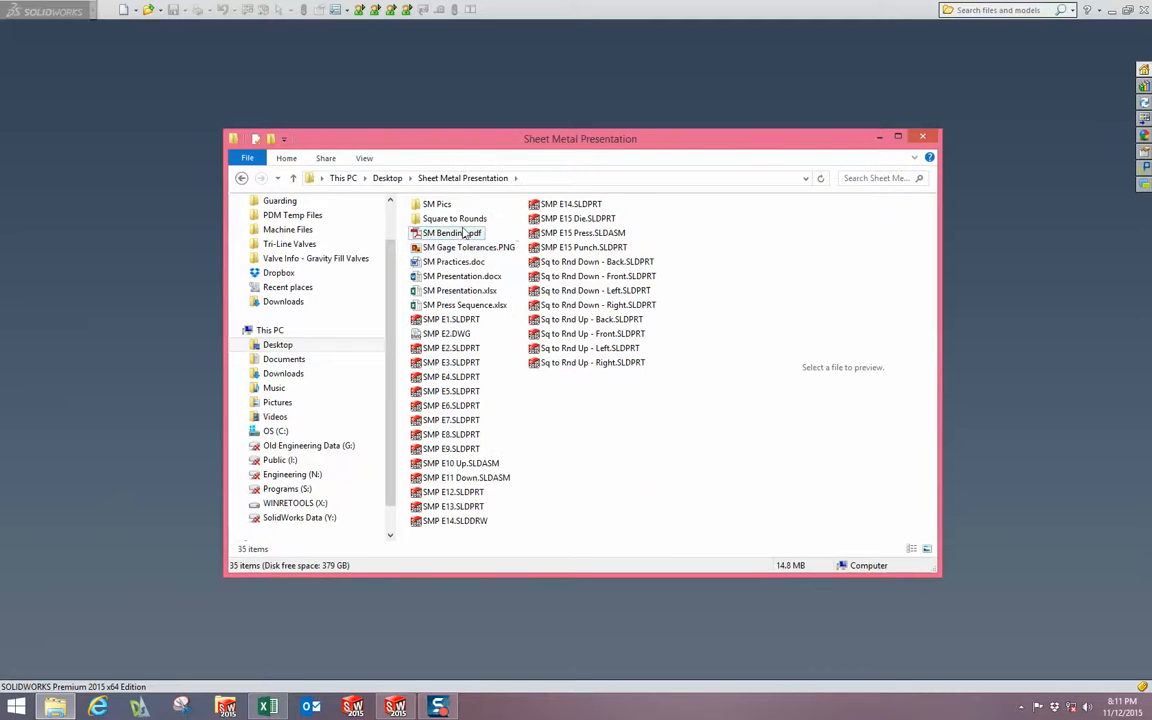
{"action": "double_click", "coordinate": [452, 320]}
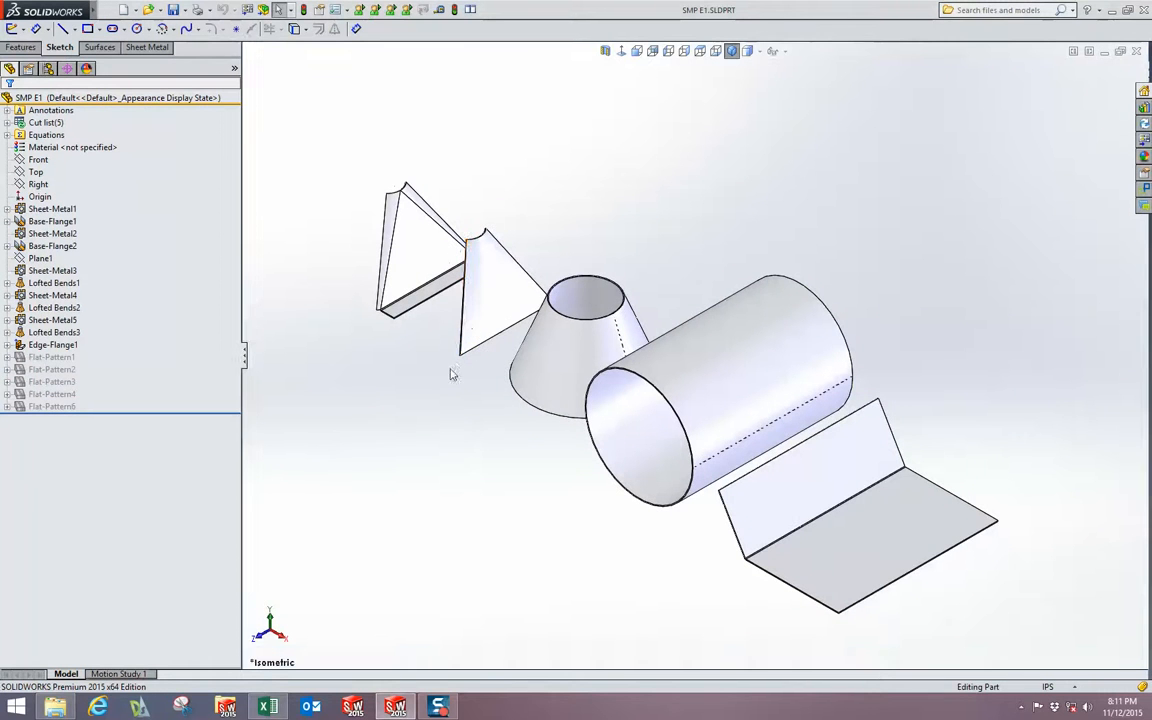
- Examine the two lofted-bend corner panels beside the cone, including their lower edges, from an angle and in the front view
{"action": "scroll", "coordinate": [617, 236], "scroll_direction": "up", "scroll_amount": 3}
{"action": "middle_click_drag", "start_coordinate": [620, 237], "coordinate": [572, 383]}
{"action": "scroll", "coordinate": [550, 335], "scroll_direction": "down", "scroll_amount": 5}
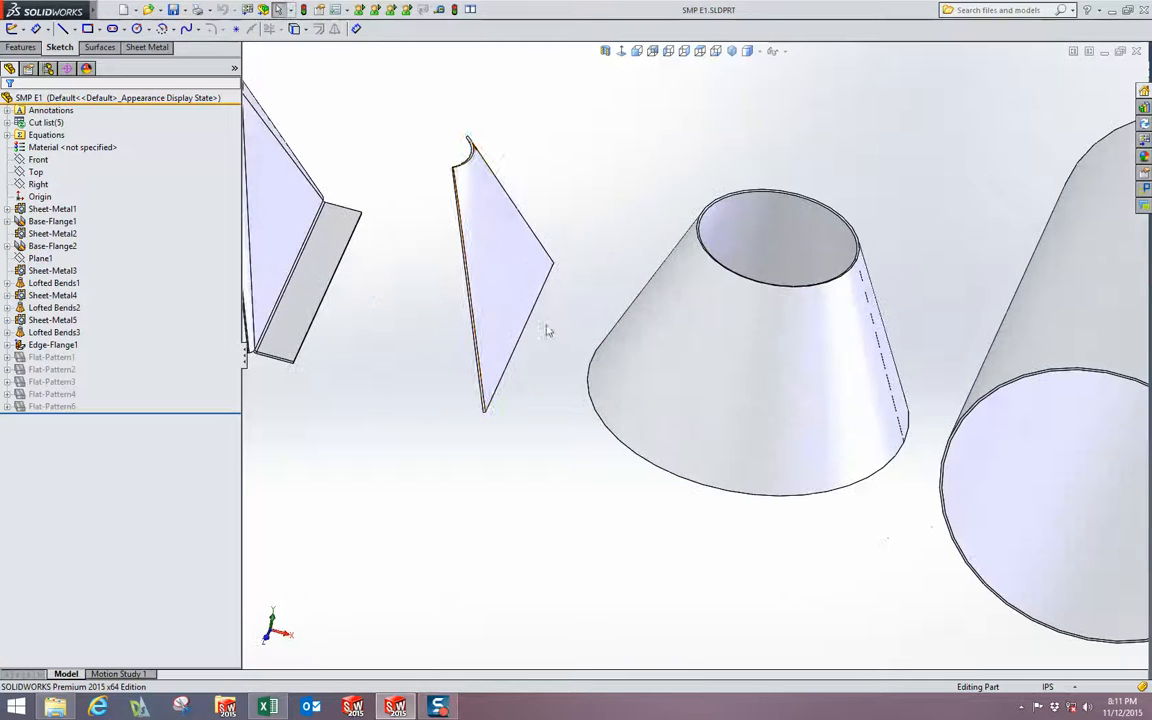
{"action": "left_click", "coordinate": [507, 257]}
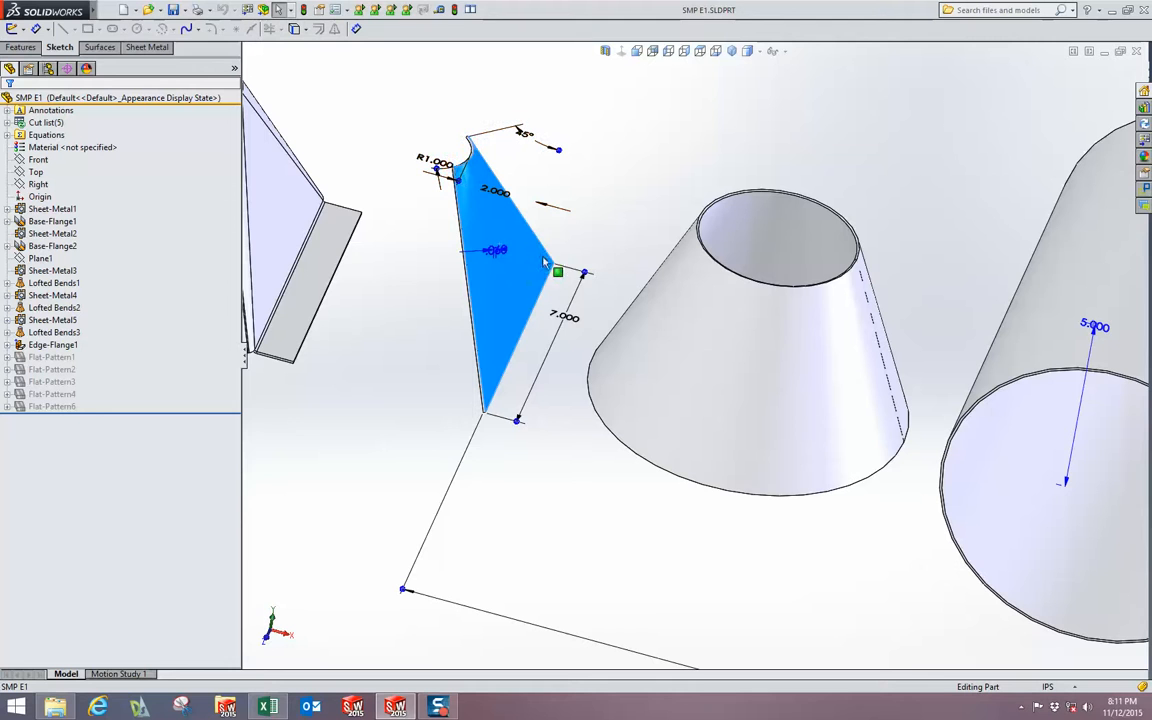
{"action": "left_click", "coordinate": [404, 353]}
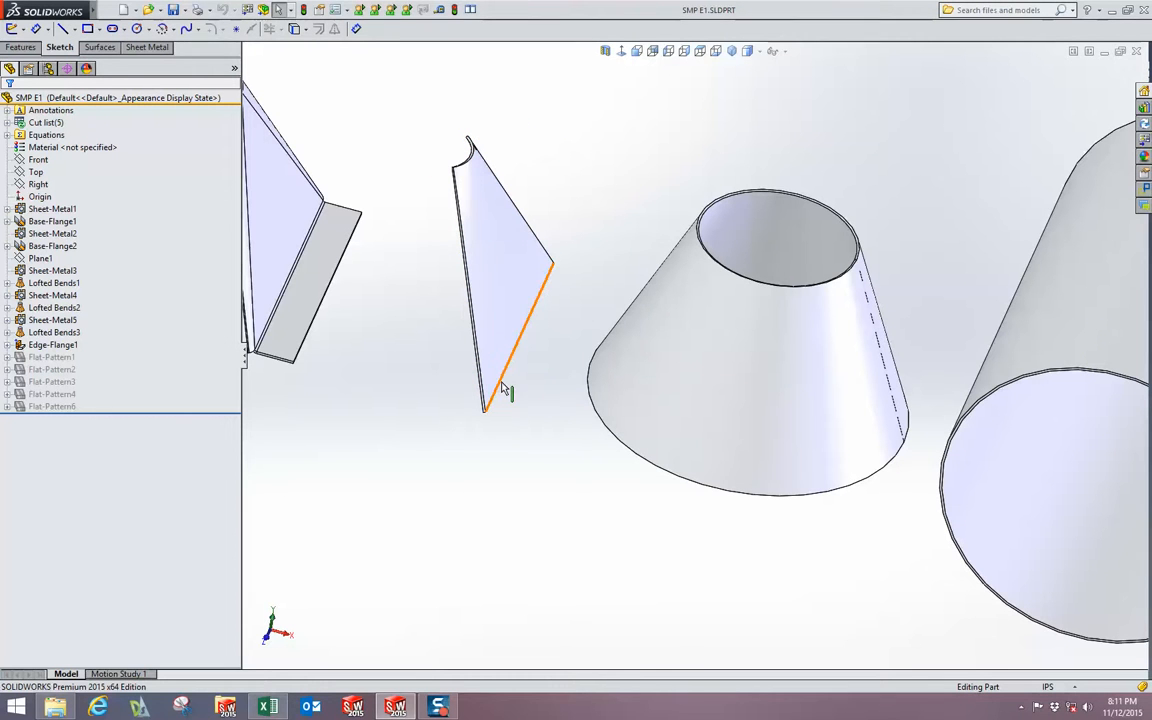
{"action": "scroll", "coordinate": [502, 390], "scroll_direction": "up", "scroll_amount": 5}
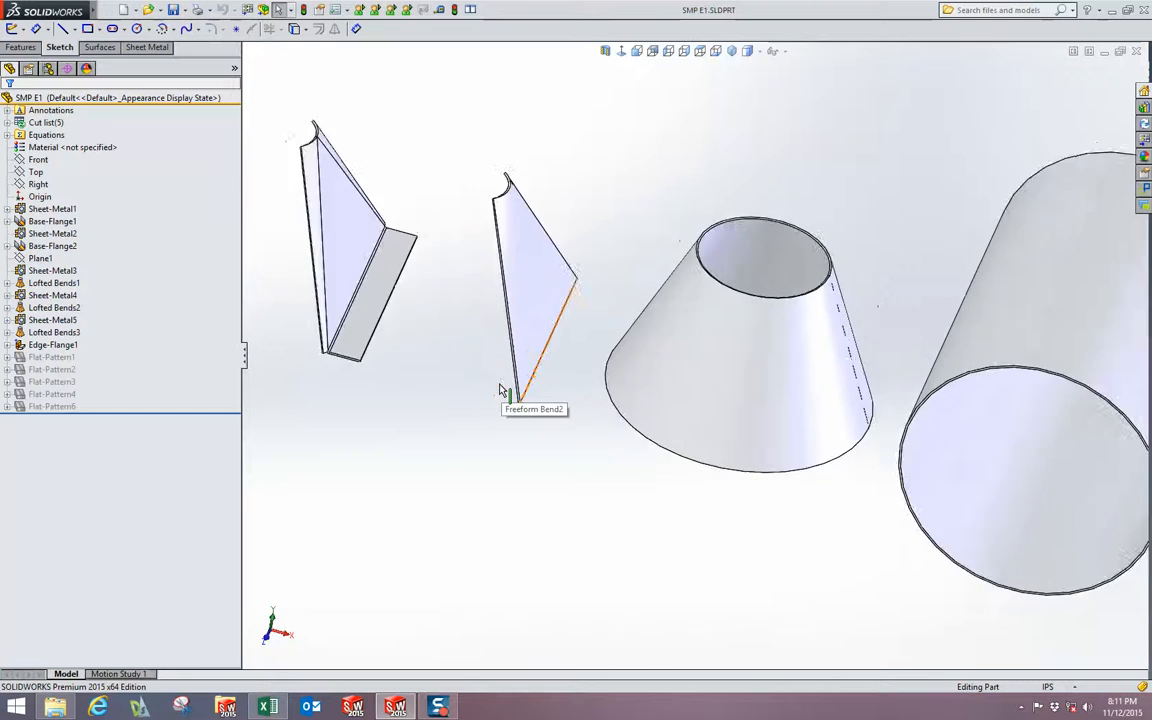
{"action": "scroll", "coordinate": [650, 375], "scroll_direction": "down", "scroll_amount": 2}
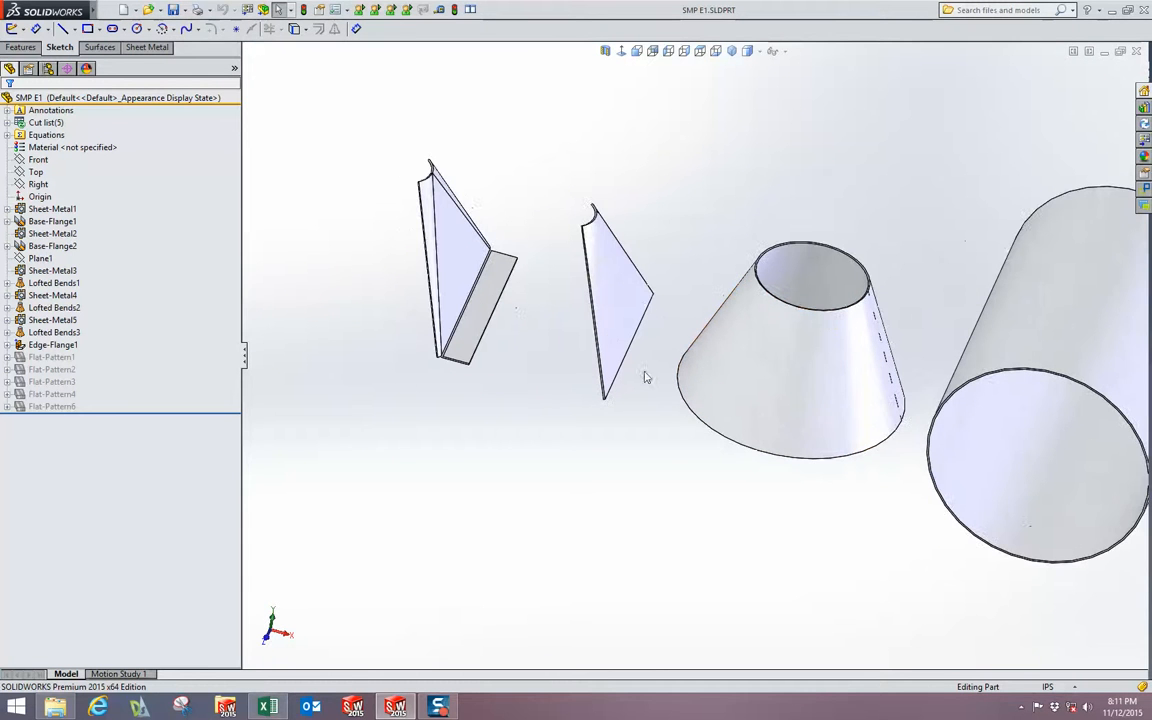
{"action": "left_click", "coordinate": [636, 51]}
{"action": "scroll", "coordinate": [520, 376], "scroll_direction": "down", "scroll_amount": 3}
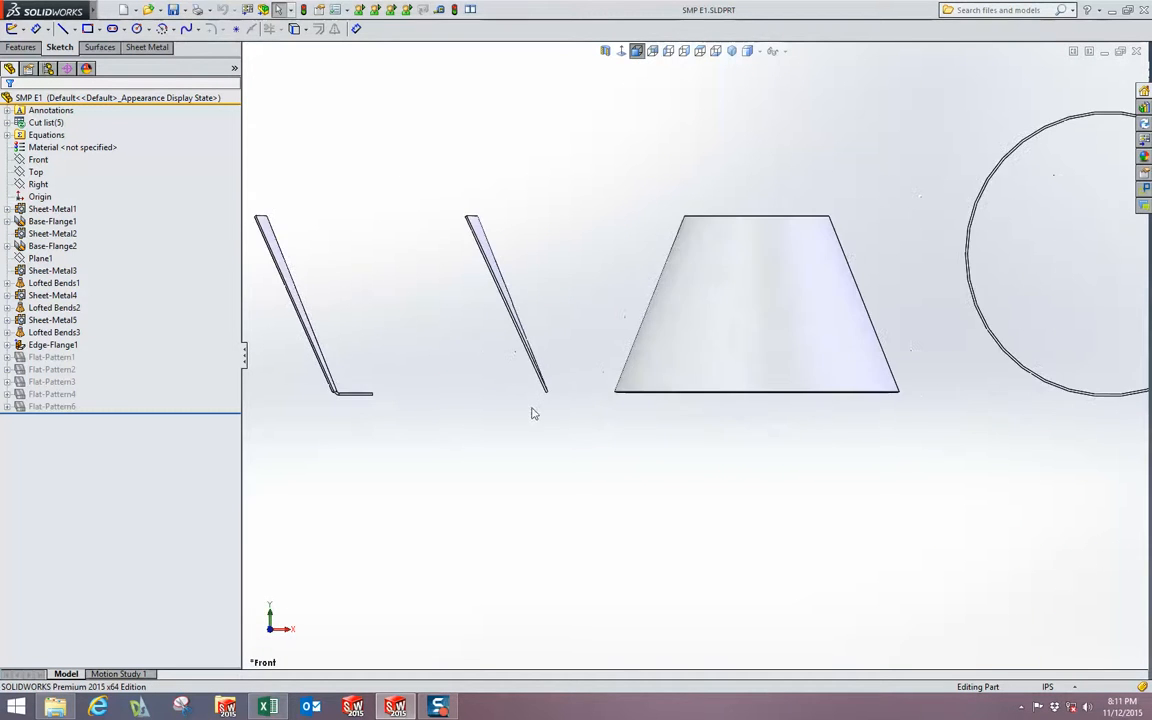
{"action": "scroll", "coordinate": [595, 414], "scroll_direction": "up", "scroll_amount": 5}
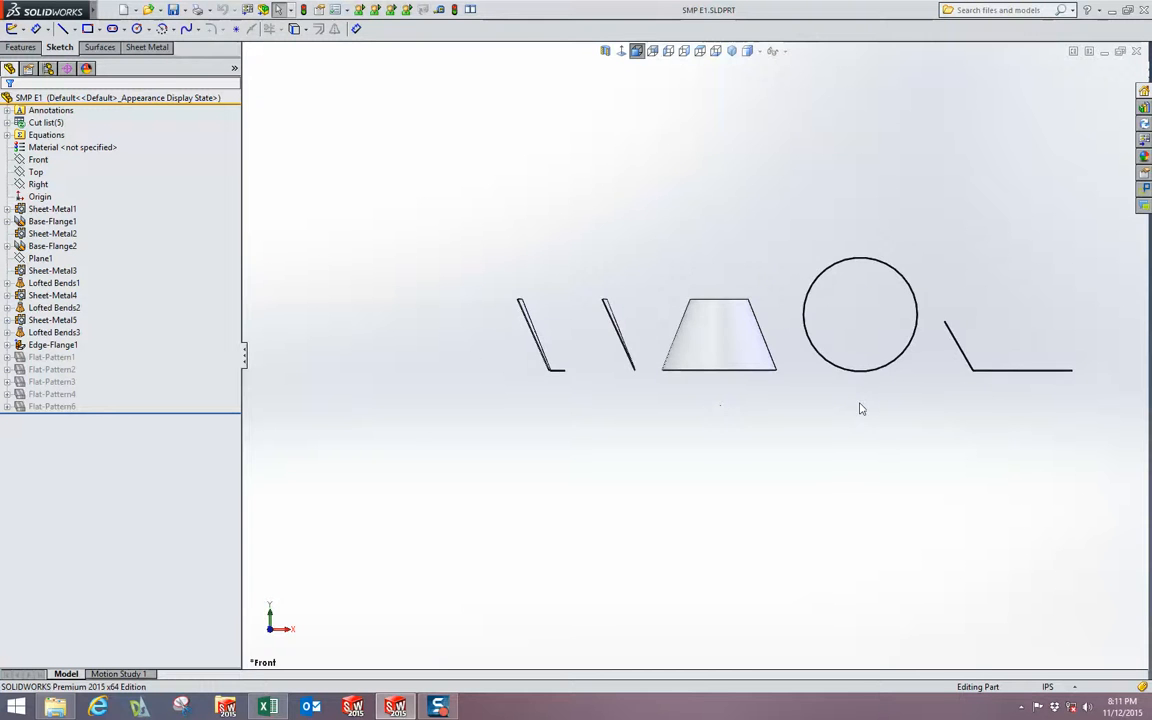
- Try an edge flange on the base flange's outer 12 in edge, previewing it upward and downward, and cancel it
{"action": "middle_click_drag", "start_coordinate": [932, 412], "coordinate": [895, 471]}
{"action": "scroll", "coordinate": [995, 424], "scroll_direction": "down", "scroll_amount": 7}
{"action": "scroll", "coordinate": [1015, 408], "scroll_direction": "down", "scroll_amount": 3}
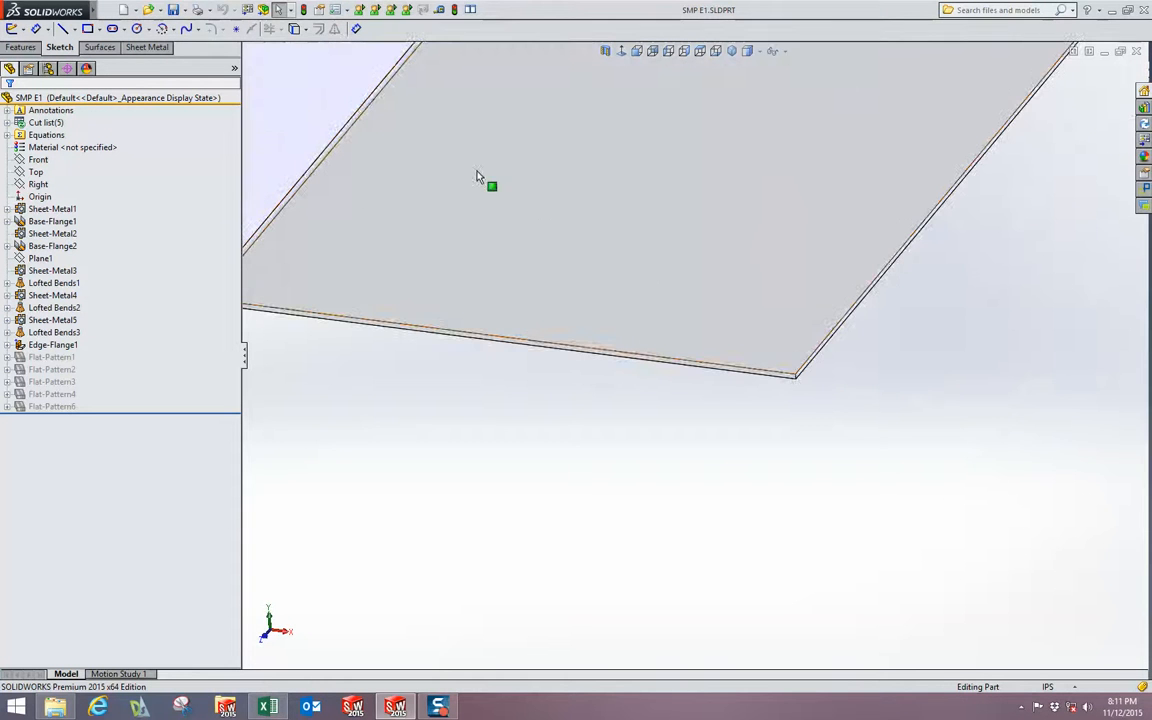
{"action": "left_click", "coordinate": [149, 47]}
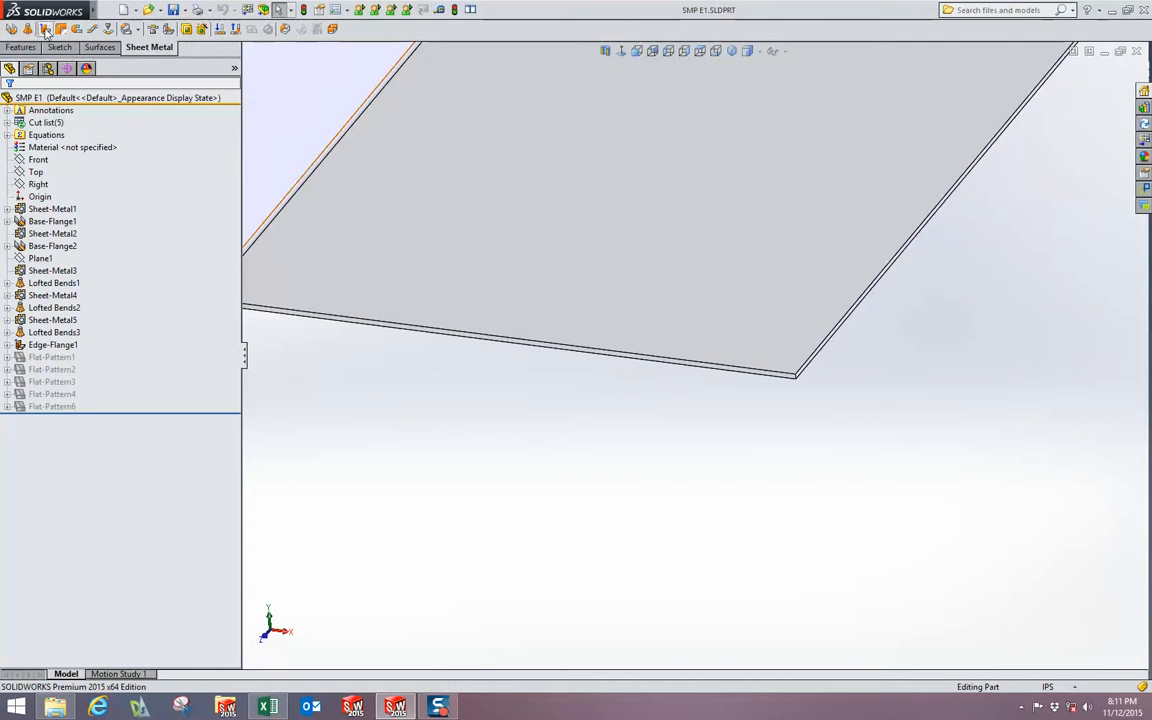
{"action": "scroll", "coordinate": [810, 399], "scroll_direction": "down", "scroll_amount": 3}
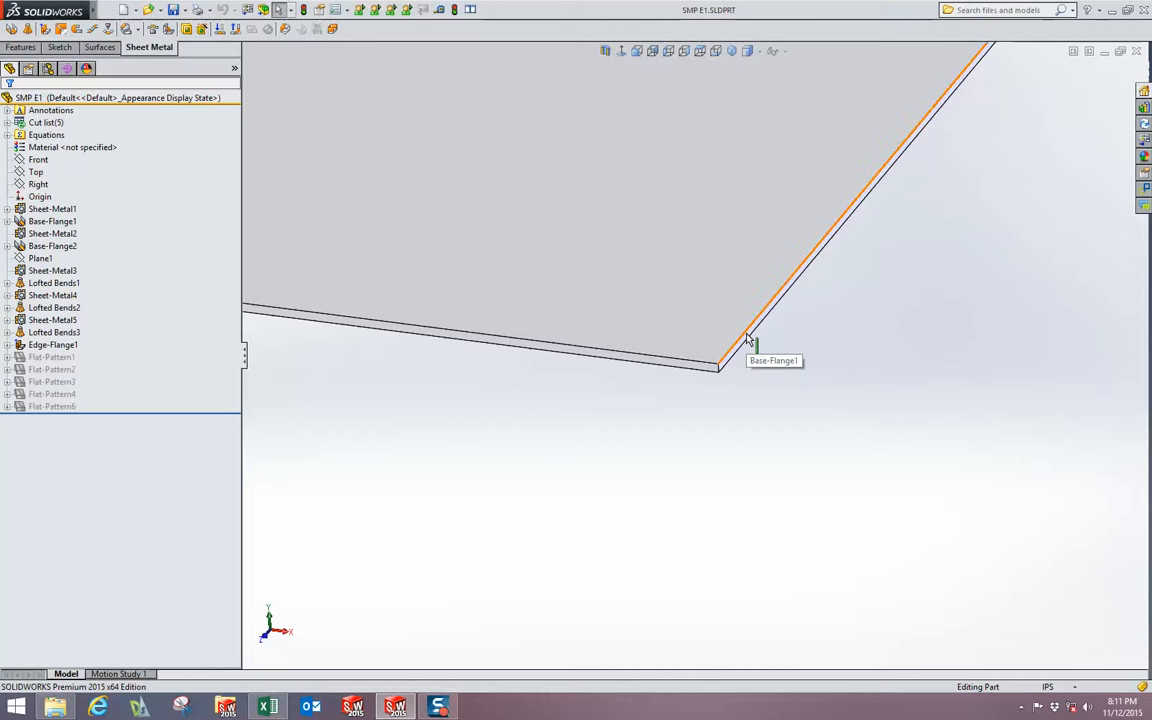
{"action": "left_click", "coordinate": [751, 337]}
{"action": "scroll", "coordinate": [815, 330], "scroll_direction": "up", "scroll_amount": 6}
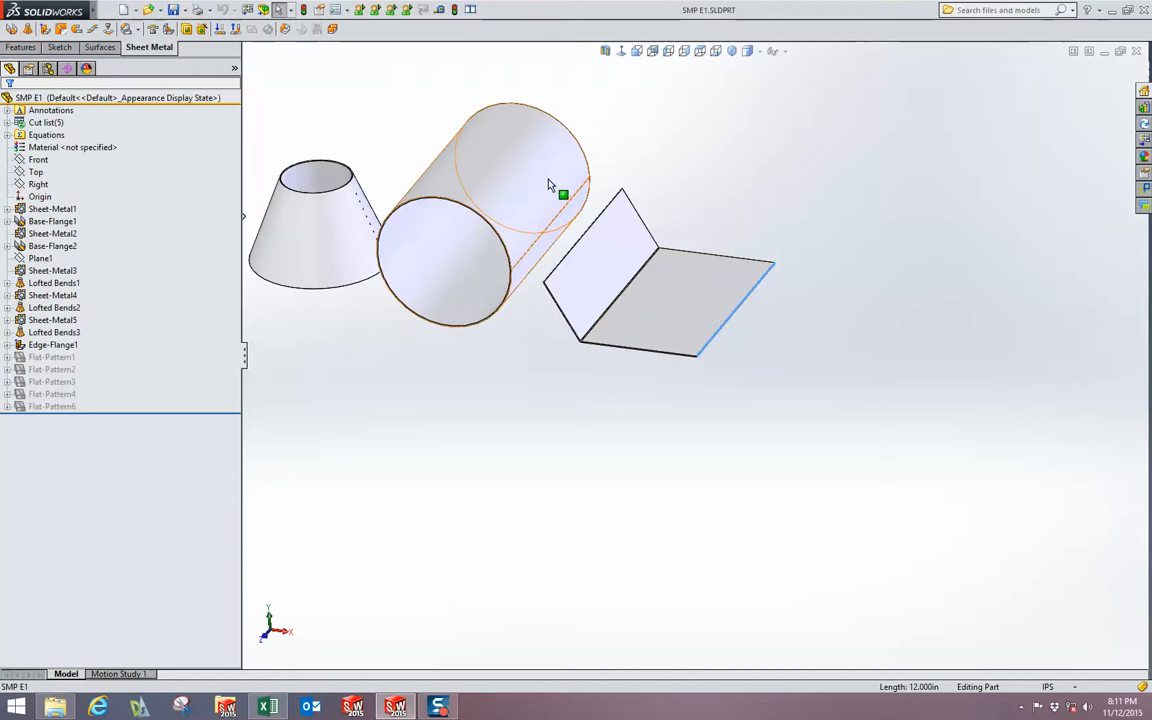
{"action": "left_click", "coordinate": [44, 30]}
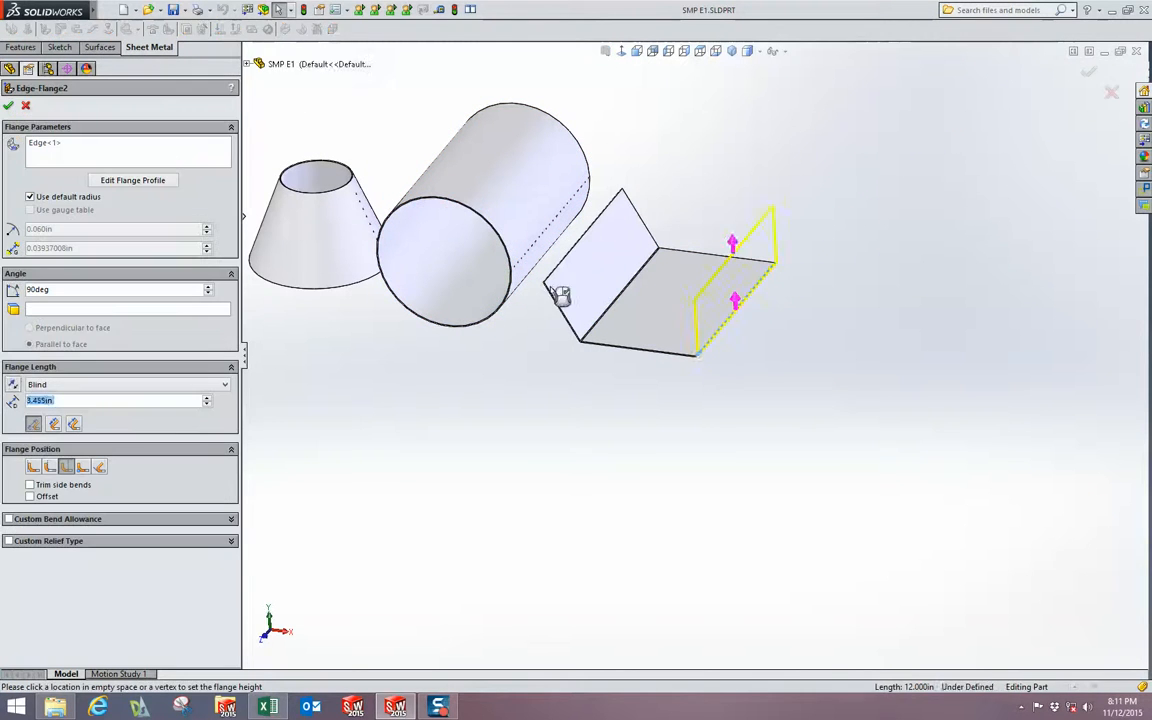
{"action": "scroll", "coordinate": [759, 327], "scroll_direction": "down", "scroll_amount": 3}
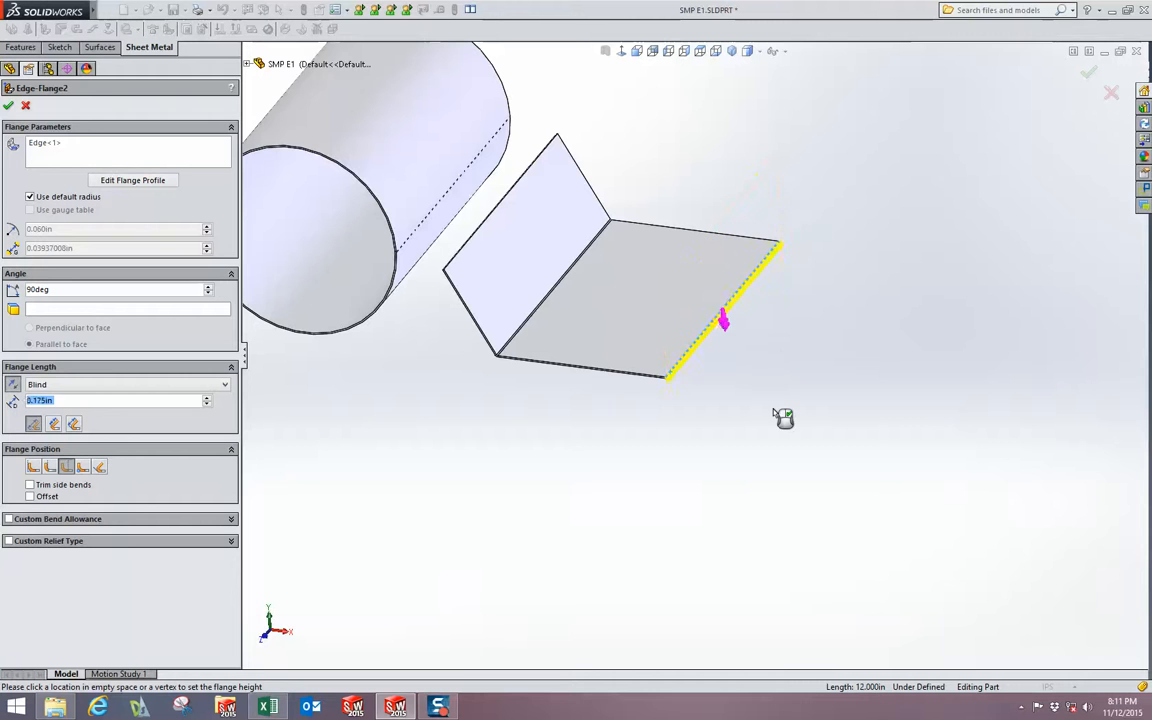
{"action": "key", "text": "Escape"}
{"action": "scroll", "coordinate": [765, 408], "scroll_direction": "up", "scroll_amount": 6}
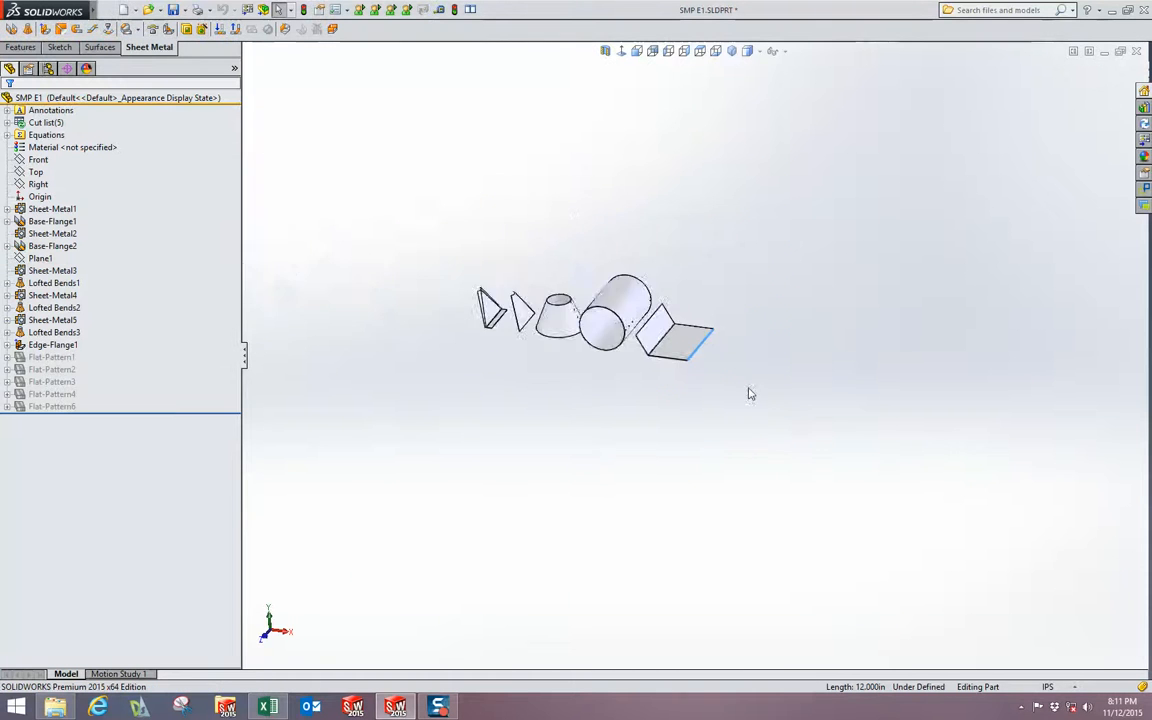
- Examine the thin thickness face along the base flange's outer edge up close
{"action": "scroll", "coordinate": [676, 356], "scroll_direction": "down", "scroll_amount": 10}
{"action": "middle_click_drag", "start_coordinate": [690, 389], "coordinate": [707, 316]}
{"action": "left_click", "coordinate": [707, 323]}
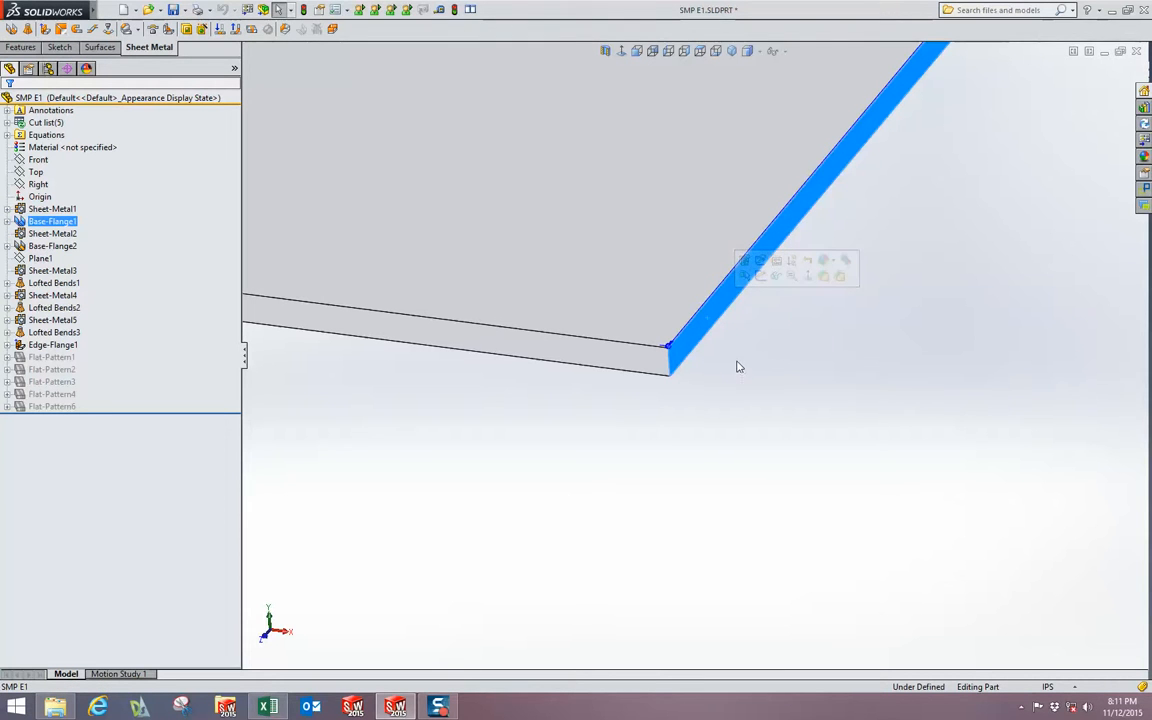
{"action": "scroll", "coordinate": [735, 370], "scroll_direction": "up", "scroll_amount": 8}
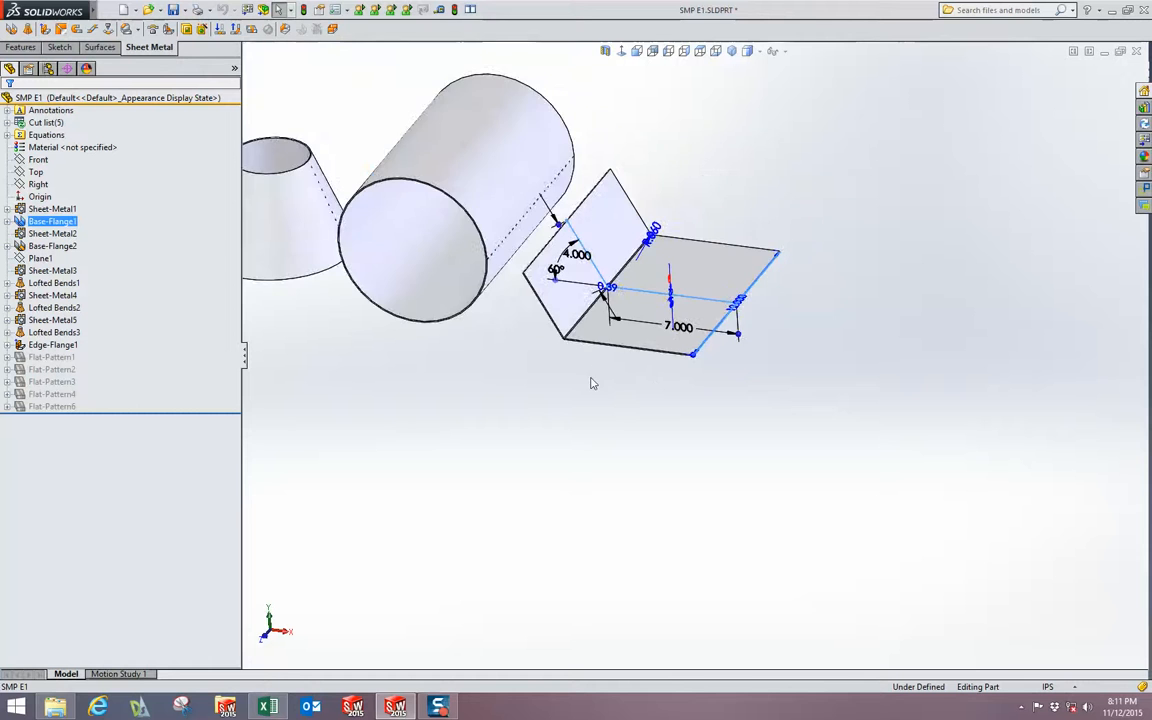
{"action": "left_click", "coordinate": [501, 319]}
- Try to add an edge flange to the lower edge of the unflanged lofted-bend panel, and leave the command
{"action": "scroll", "coordinate": [495, 322], "scroll_direction": "down", "scroll_amount": 4}
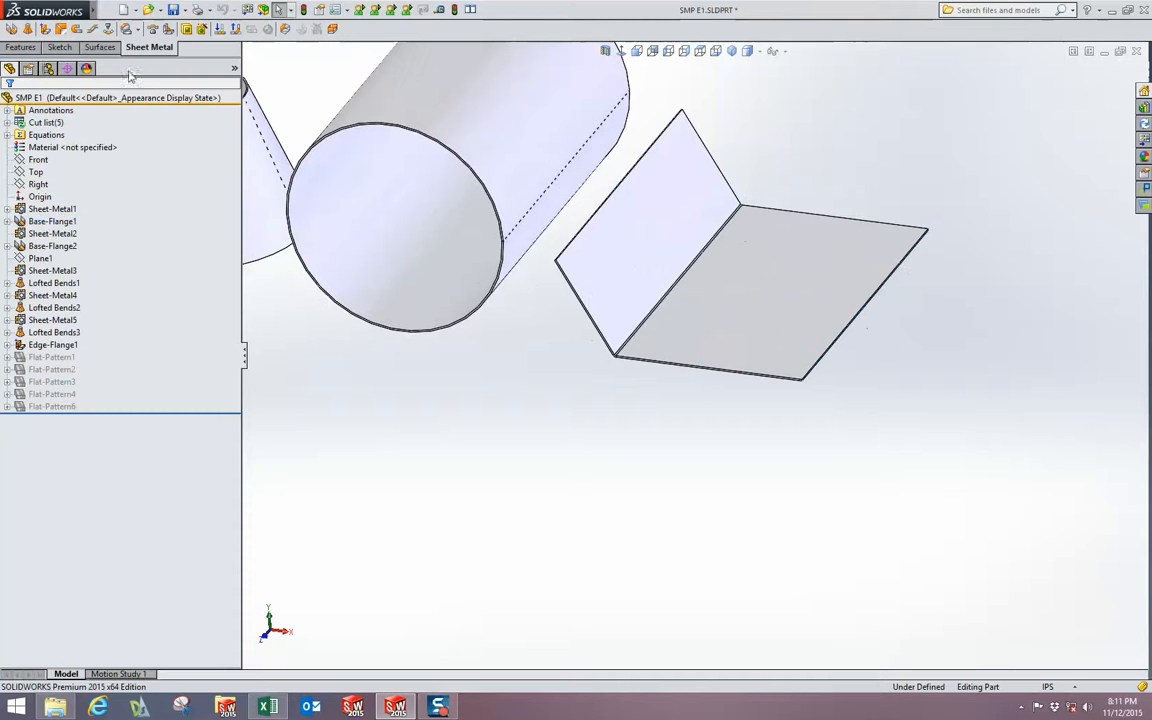
{"action": "left_click", "coordinate": [42, 29]}
{"action": "scroll", "coordinate": [380, 120], "scroll_direction": "down", "scroll_amount": 2}
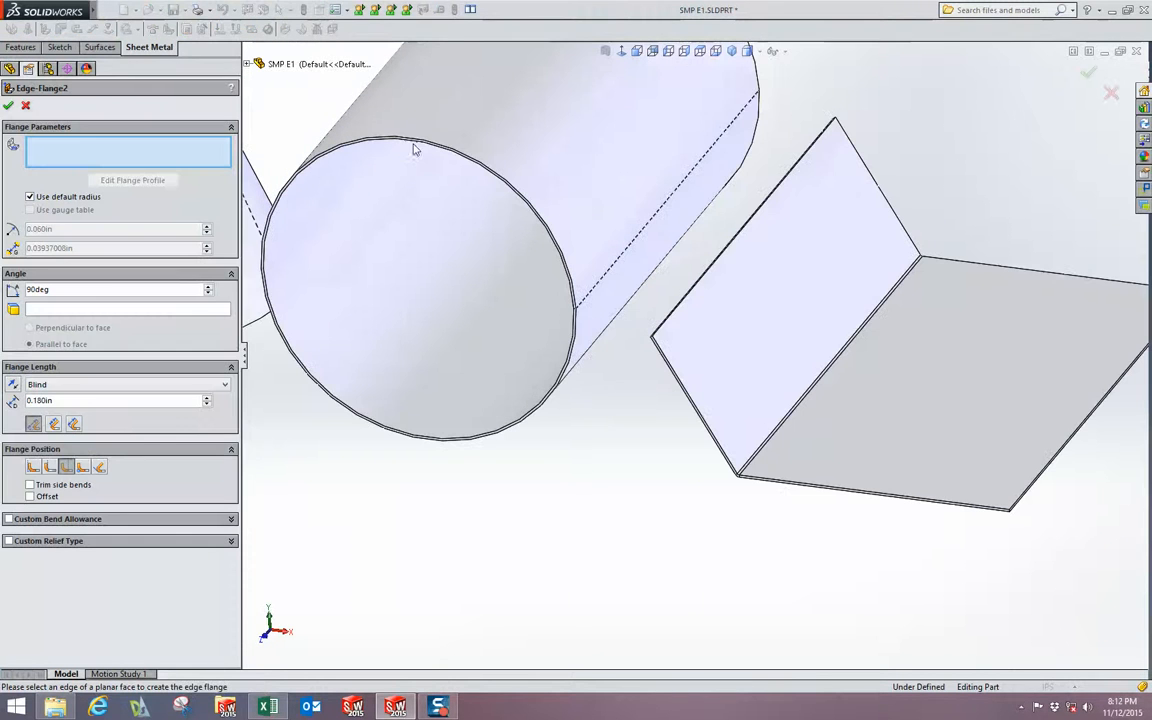
{"action": "scroll", "coordinate": [418, 156], "scroll_direction": "up", "scroll_amount": 5}
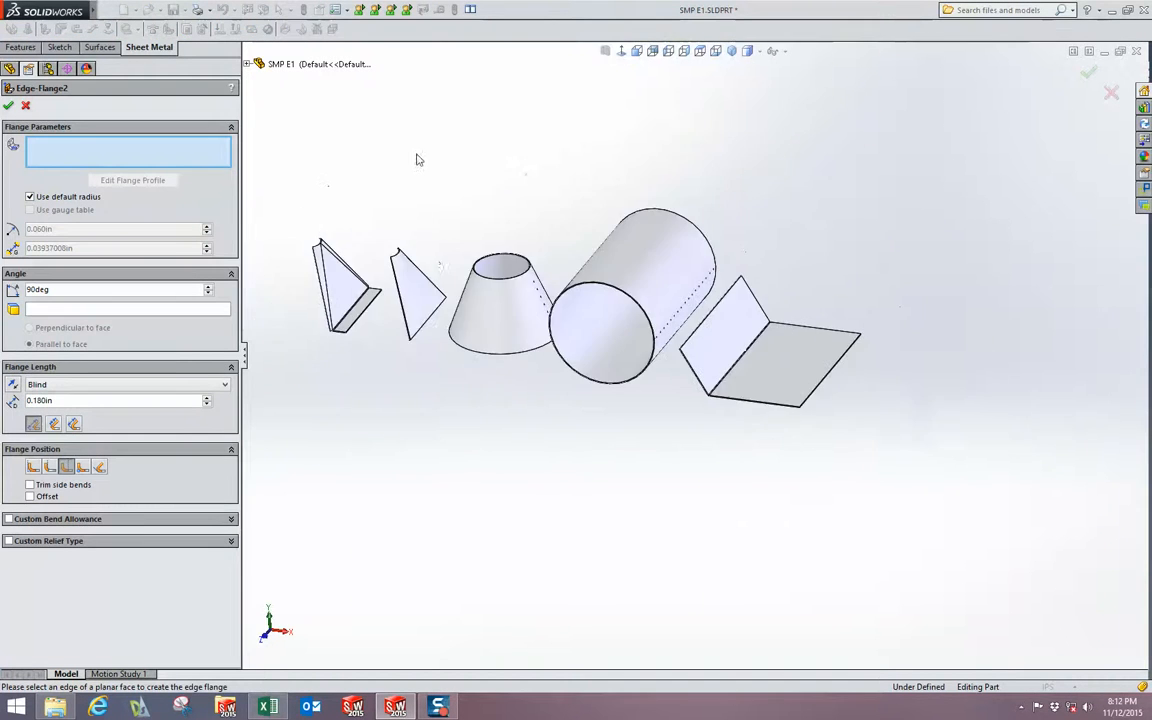
{"action": "scroll", "coordinate": [540, 301], "scroll_direction": "down", "scroll_amount": 3}
{"action": "scroll", "coordinate": [548, 324], "scroll_direction": "down", "scroll_amount": 6}
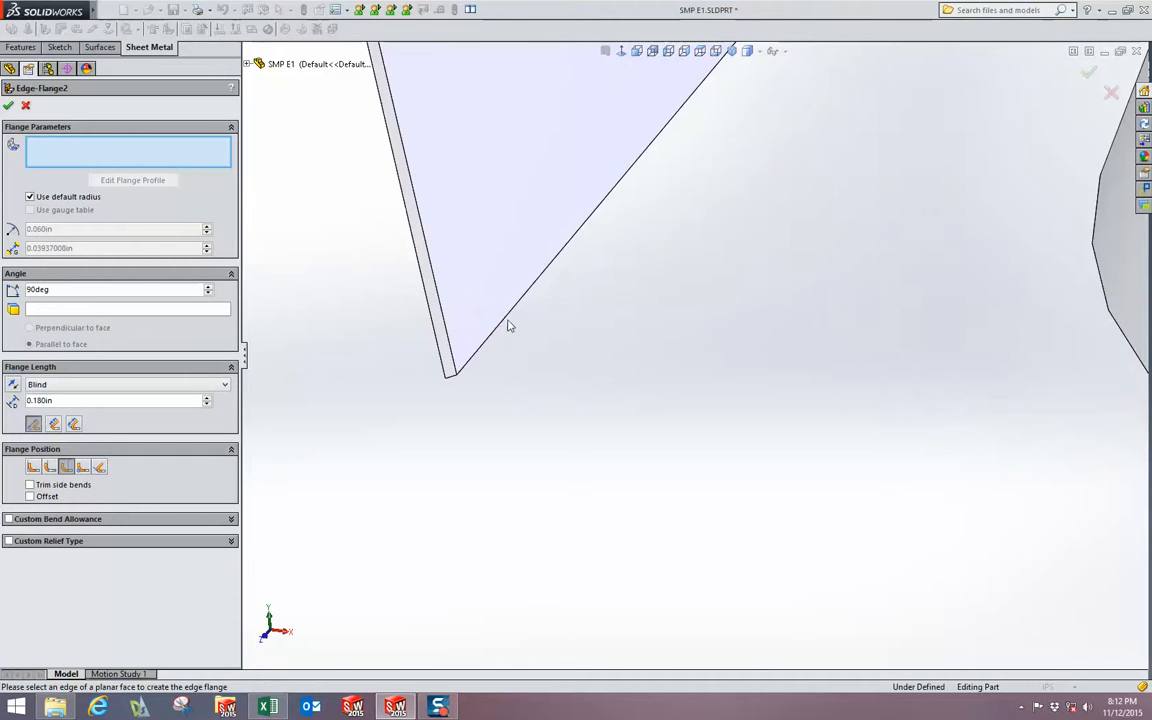
{"action": "mouse_move", "coordinate": [517, 333]}
{"action": "middle_mouse_down"}
{"action": "mouse_move", "coordinate": [540, 252]}
{"action": "mouse_move", "coordinate": [513, 337]}
{"action": "middle_mouse_up"}
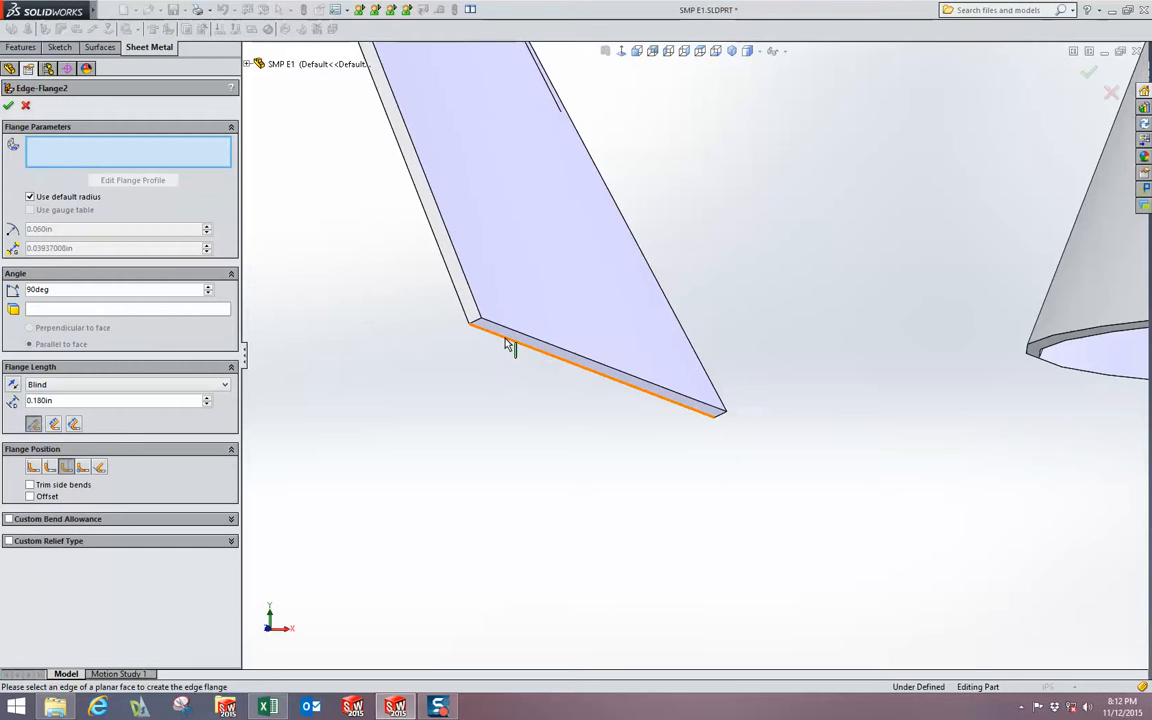
{"action": "left_click", "coordinate": [507, 343]}
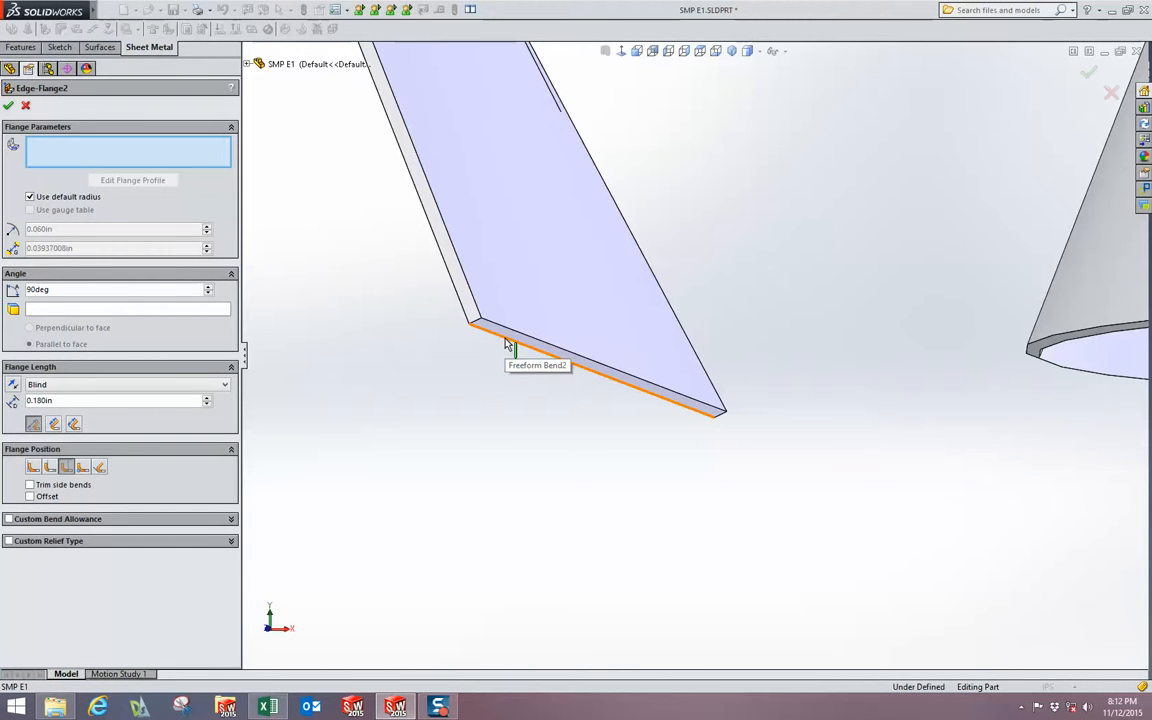
{"action": "left_click", "coordinate": [507, 343]}
{"action": "left_click", "coordinate": [25, 105]}
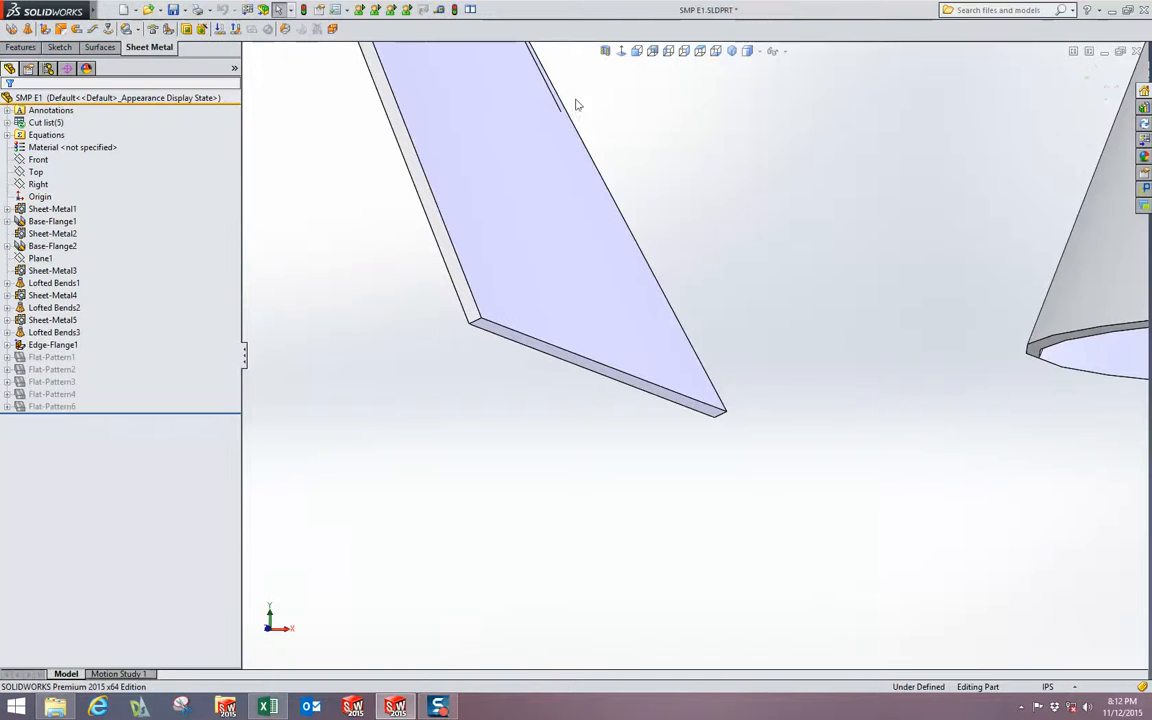
- Examine the lower edge face of the unflanged lofted-bend panel up close in the front view
{"action": "left_click", "coordinate": [636, 50]}
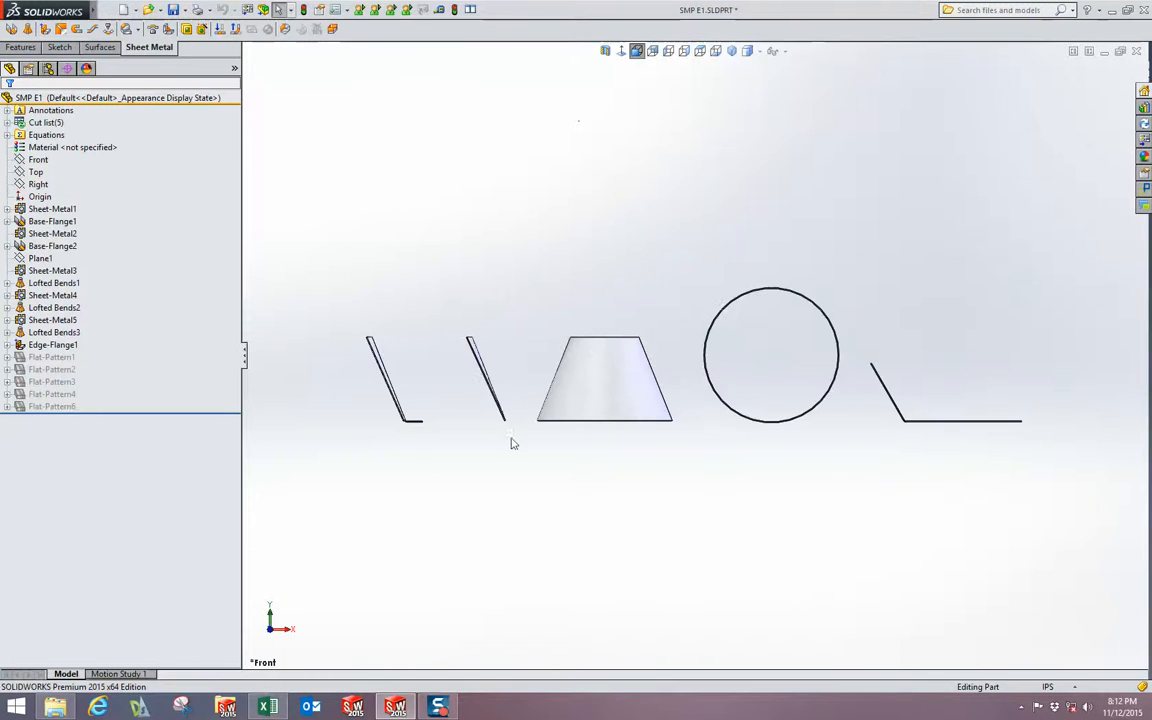
{"action": "scroll", "coordinate": [512, 440], "scroll_direction": "down", "scroll_amount": 5}
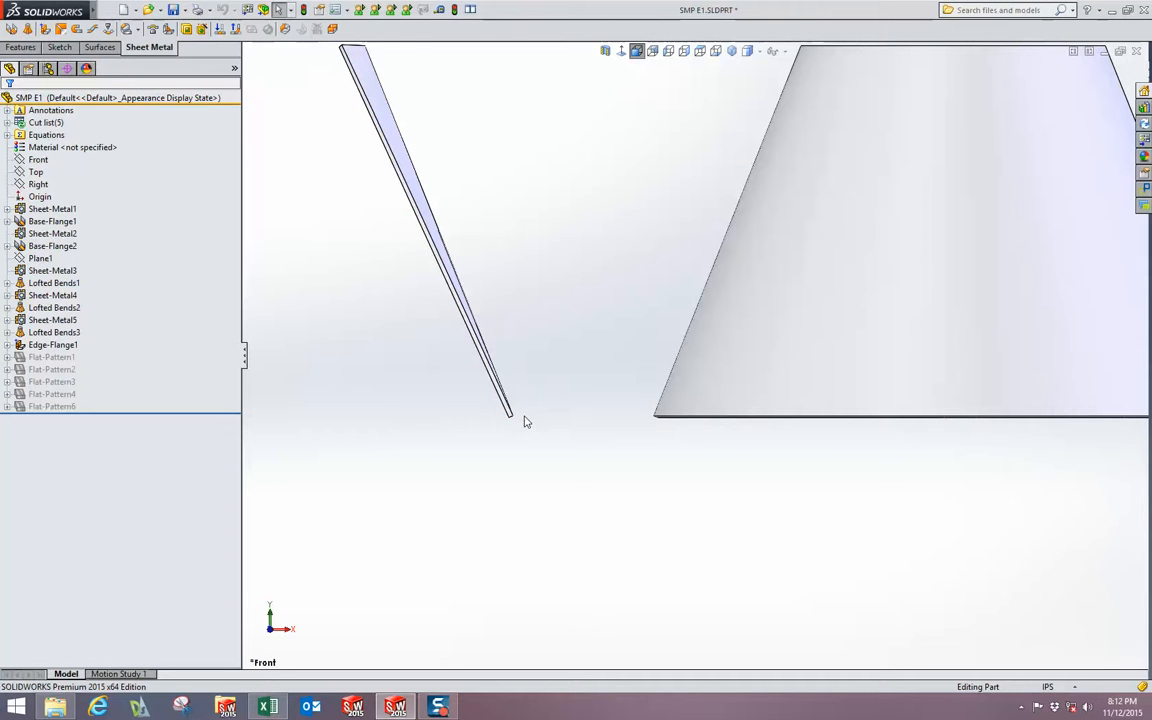
{"action": "scroll", "coordinate": [509, 298], "scroll_direction": "up", "scroll_amount": 2}
{"action": "scroll", "coordinate": [424, 105], "scroll_direction": "down", "scroll_amount": 2}
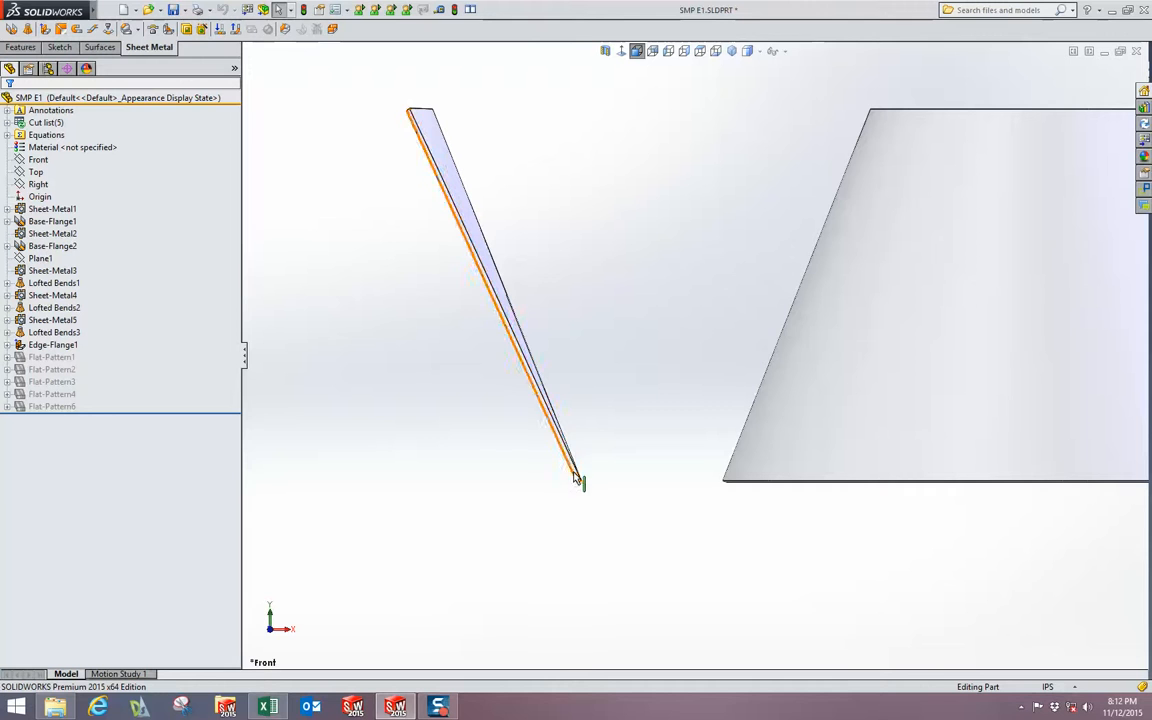
{"action": "scroll", "coordinate": [595, 487], "scroll_direction": "down", "scroll_amount": 5}
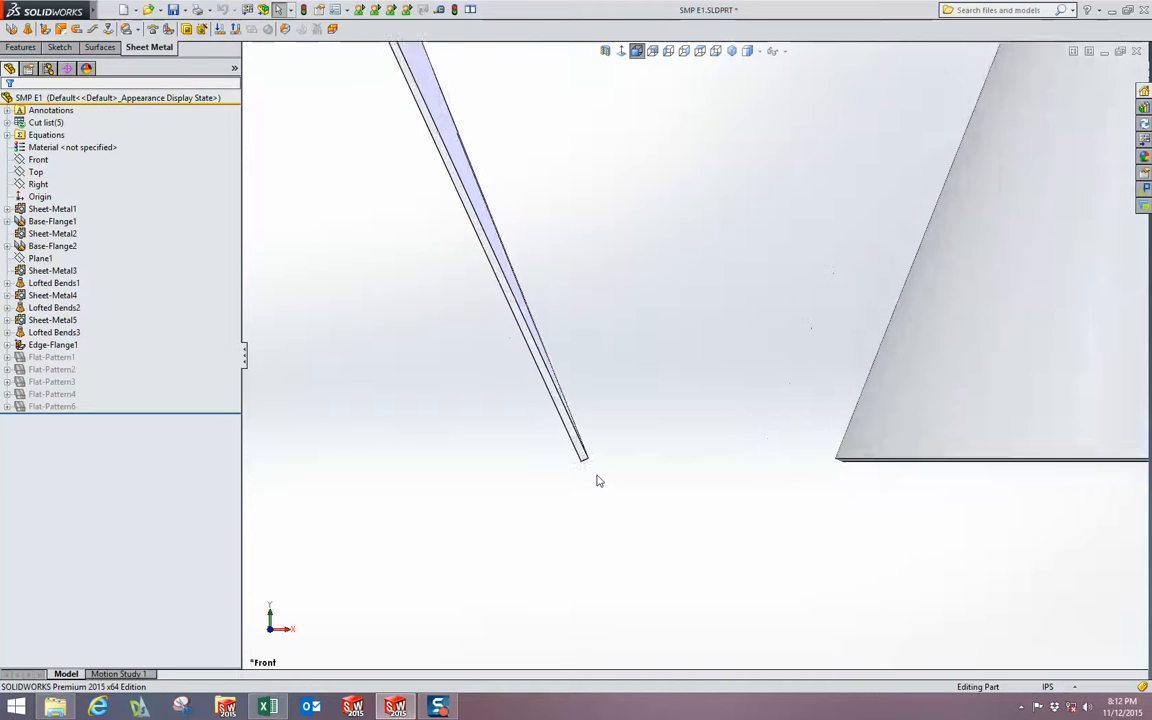
{"action": "scroll", "coordinate": [603, 378], "scroll_direction": "down", "scroll_amount": 6}
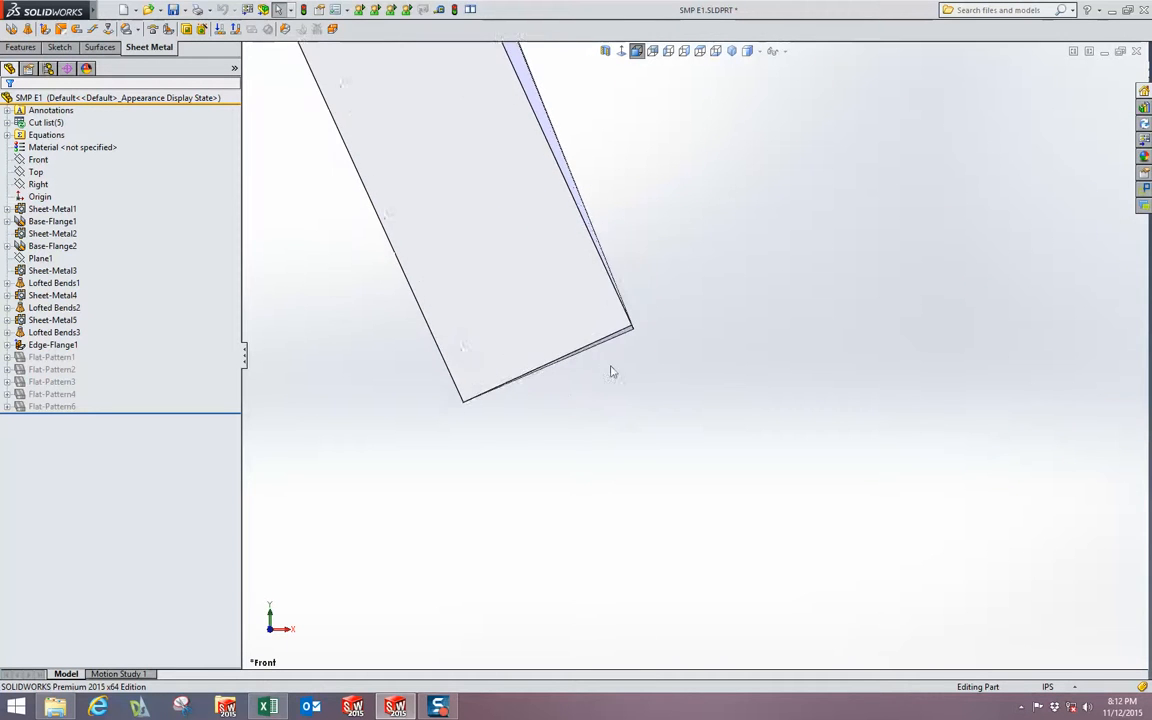
{"action": "left_click", "coordinate": [655, 284]}
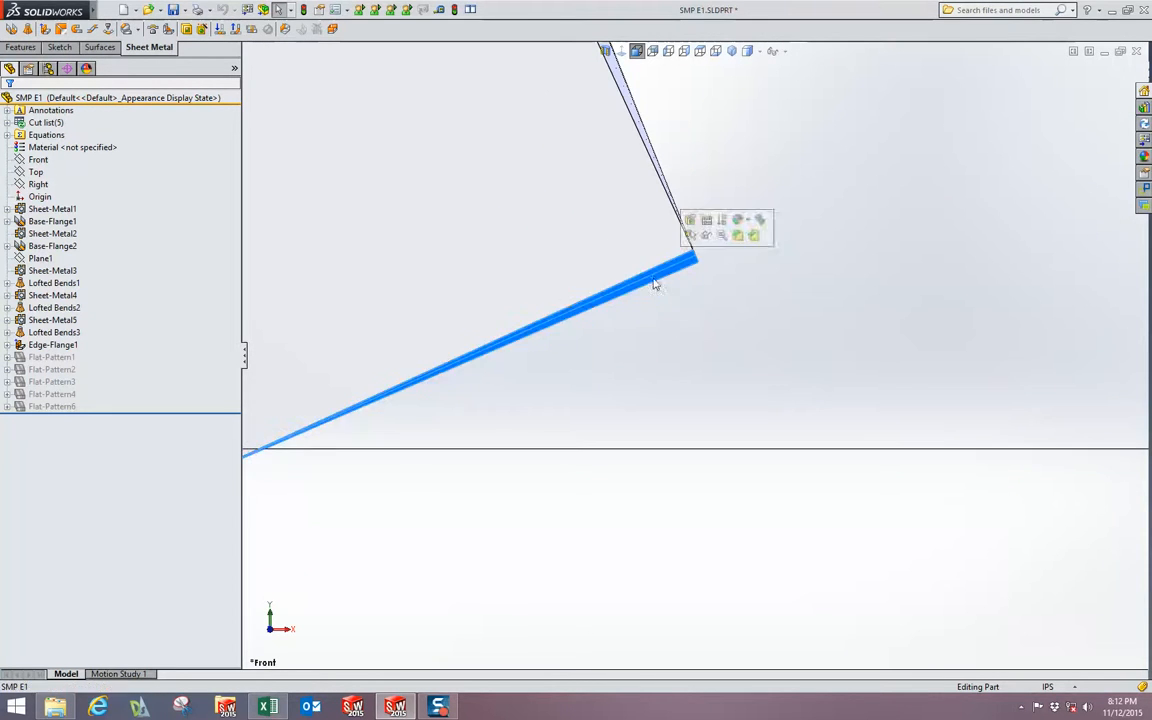
{"action": "scroll", "coordinate": [630, 333], "scroll_direction": "up", "scroll_amount": 3}
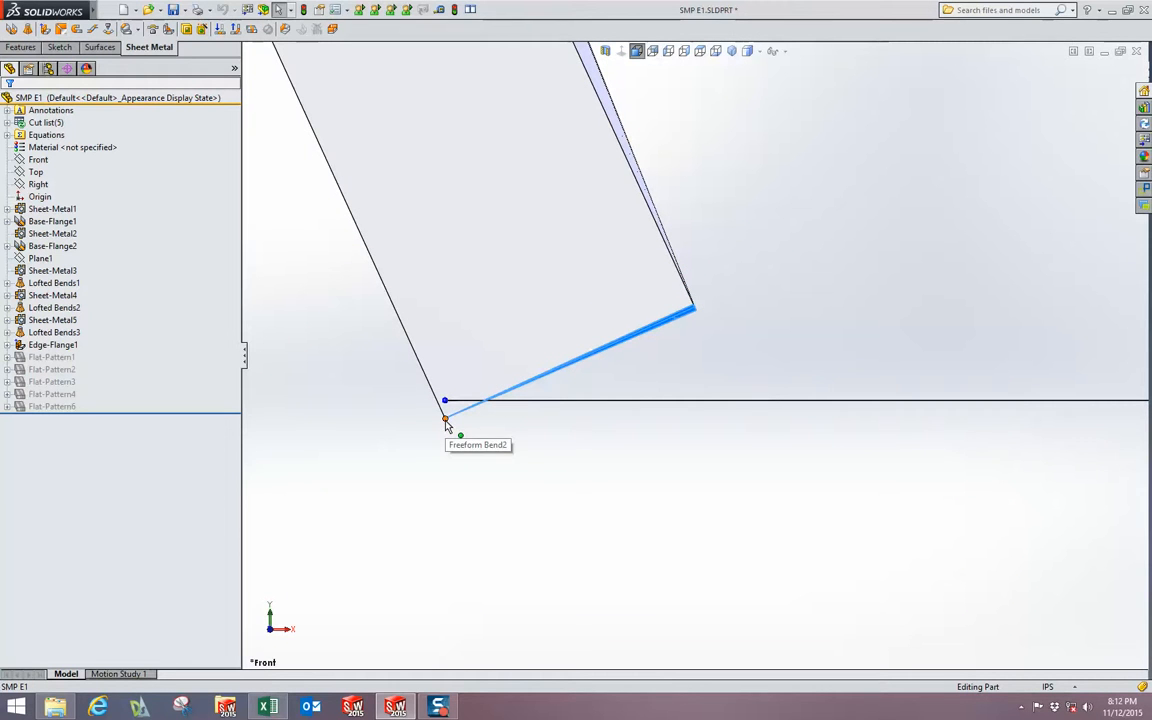
{"action": "scroll", "coordinate": [687, 328], "scroll_direction": "down", "scroll_amount": 2}
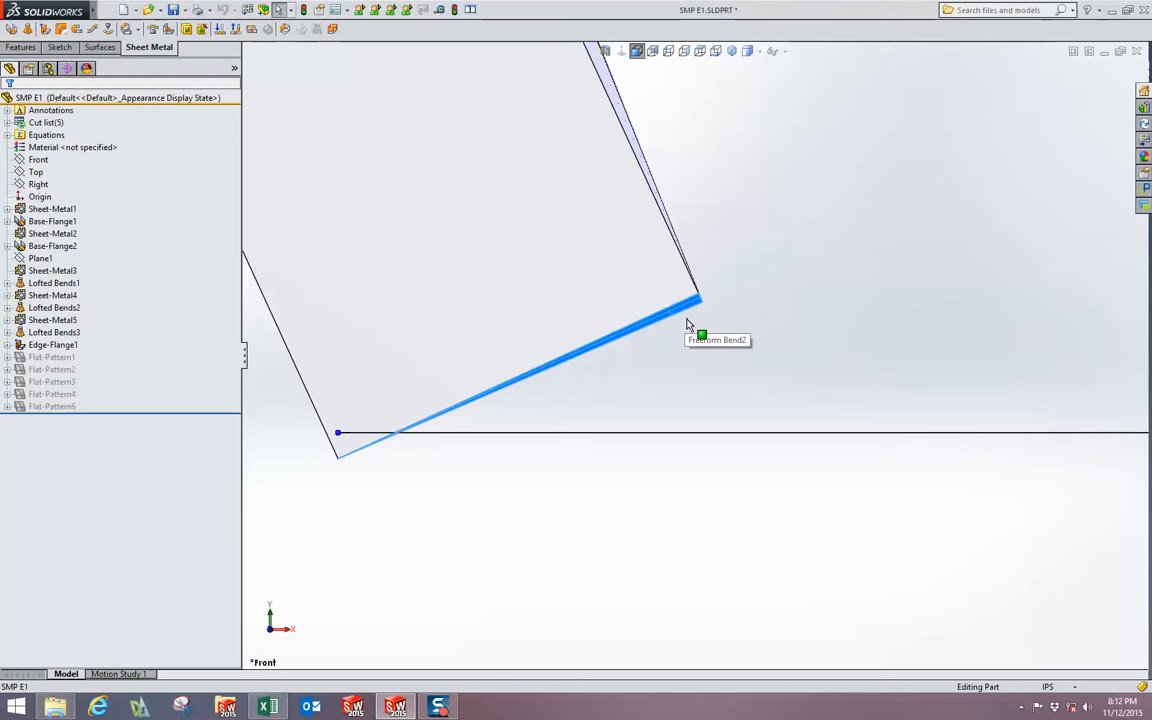
{"action": "scroll", "coordinate": [688, 324], "scroll_direction": "up", "scroll_amount": 10}
{"action": "scroll", "coordinate": [625, 395], "scroll_direction": "up", "scroll_amount": 3}
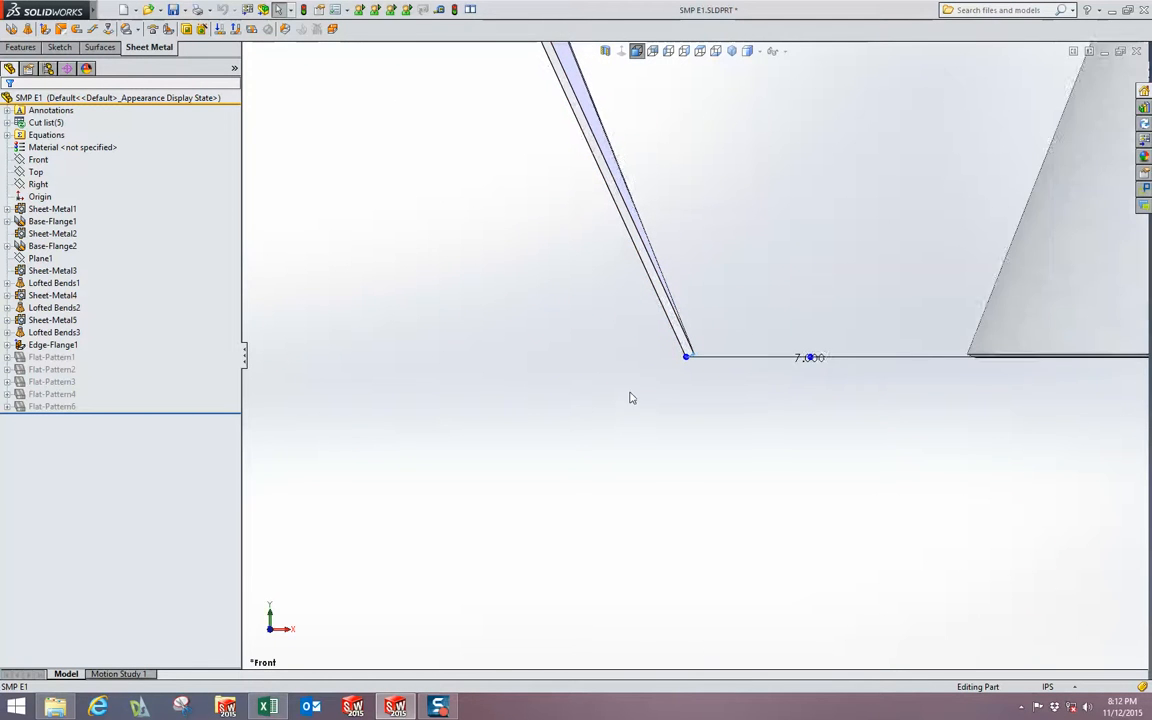
- Compare the flanged and unflanged lofted-bend panels from an angle and inspect the unflanged panel's lower edge face from below
{"action": "middle_click_drag", "start_coordinate": [630, 393], "coordinate": [586, 434]}
{"action": "scroll", "coordinate": [592, 425], "scroll_direction": "up", "scroll_amount": 1}
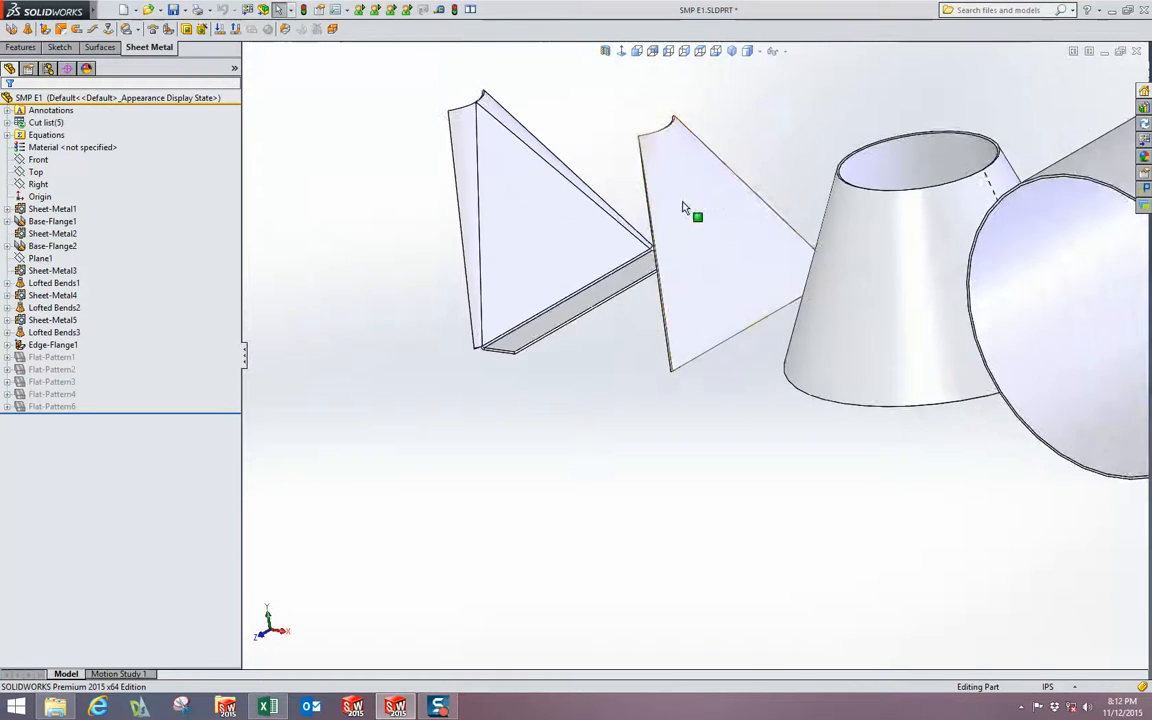
{"action": "scroll", "coordinate": [677, 162], "scroll_direction": "down", "scroll_amount": 2}
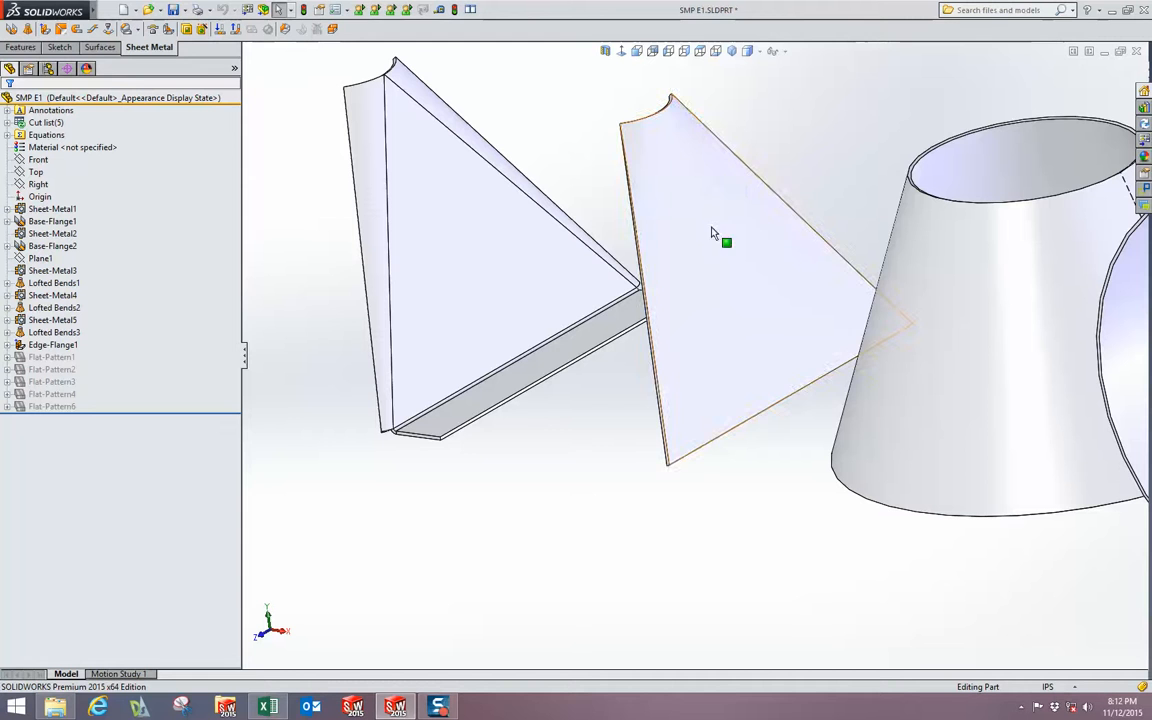
{"action": "middle_click_drag", "start_coordinate": [795, 391], "coordinate": [852, 332]}
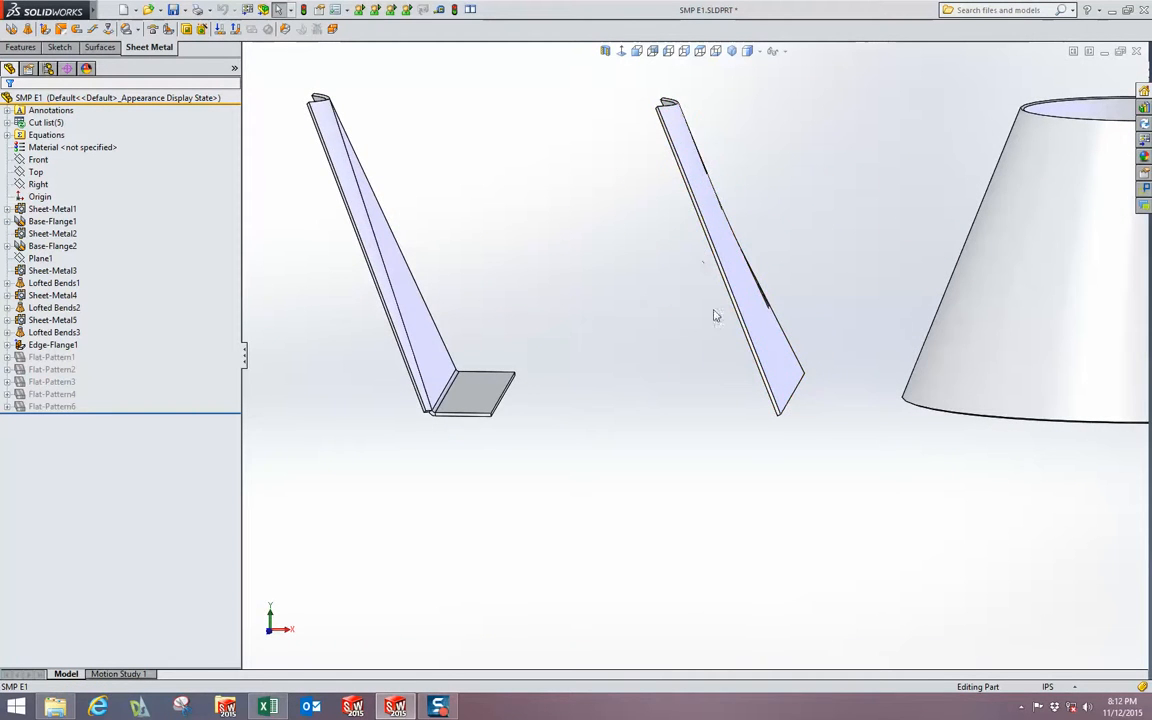
{"action": "scroll", "coordinate": [777, 426], "scroll_direction": "down", "scroll_amount": 3}
{"action": "mouse_move", "coordinate": [777, 424]}
{"action": "middle_mouse_down"}
{"action": "mouse_move", "coordinate": [786, 366]}
{"action": "mouse_move", "coordinate": [771, 429]}
{"action": "mouse_move", "coordinate": [765, 410]}
{"action": "middle_mouse_up"}
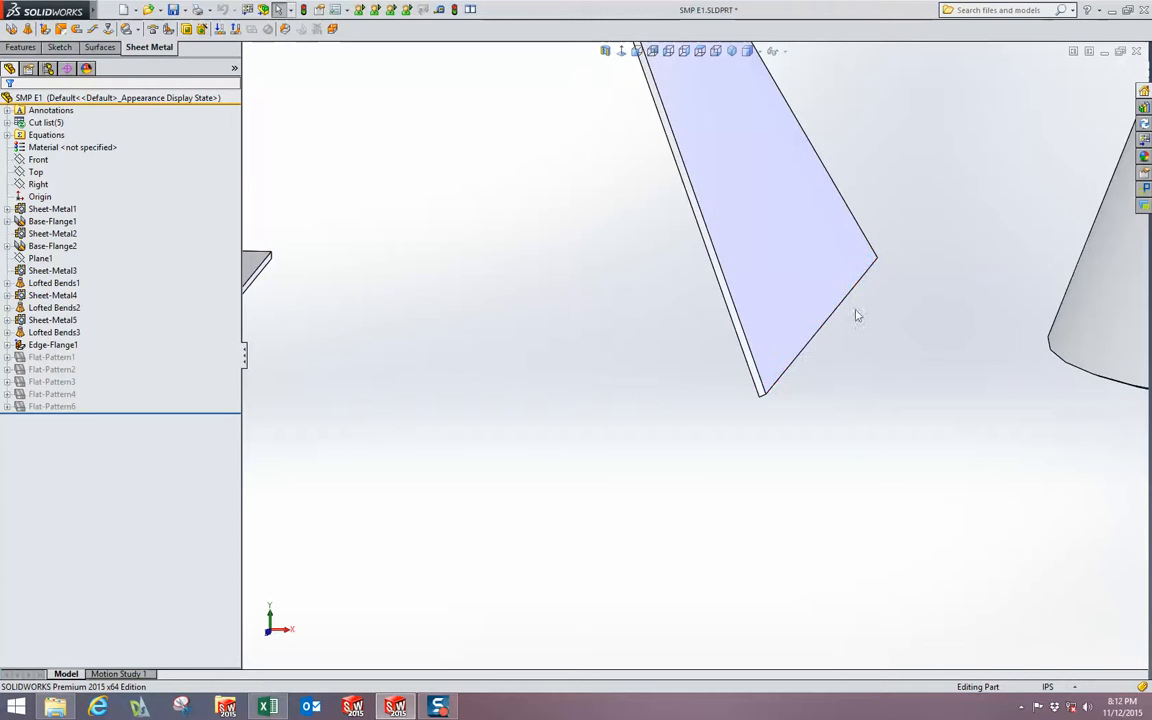
{"action": "mouse_move", "coordinate": [784, 423]}
{"action": "middle_mouse_down"}
{"action": "mouse_move", "coordinate": [805, 327]}
{"action": "mouse_move", "coordinate": [770, 410]}
{"action": "middle_mouse_up"}
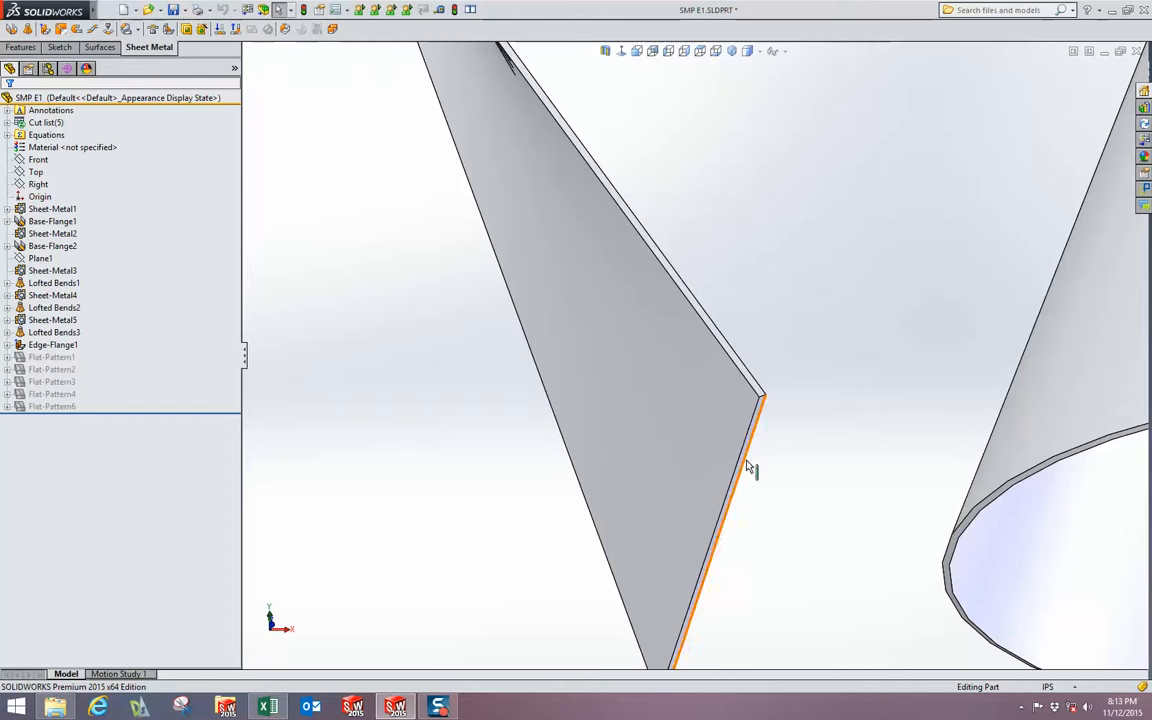
{"action": "left_click", "coordinate": [748, 450]}
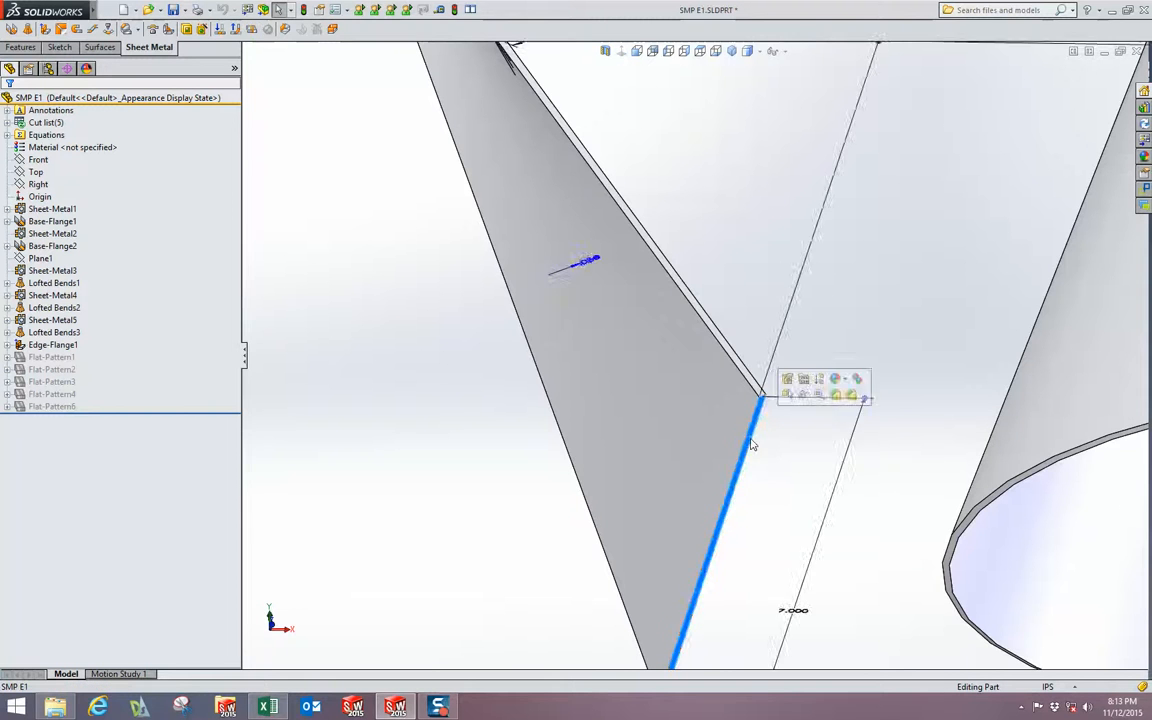
- Open the Straight2 sketch of the flanged panel's Lofted Bends3 feature for editing
{"action": "scroll", "coordinate": [752, 452], "scroll_direction": "up", "scroll_amount": 2}
{"action": "scroll", "coordinate": [753, 455], "scroll_direction": "up", "scroll_amount": 3}
{"action": "middle_click_drag", "start_coordinate": [746, 442], "coordinate": [561, 478]}
{"action": "scroll", "coordinate": [620, 400], "scroll_direction": "down", "scroll_amount": 3}
{"action": "middle_click_drag", "start_coordinate": [620, 400], "coordinate": [676, 386]}
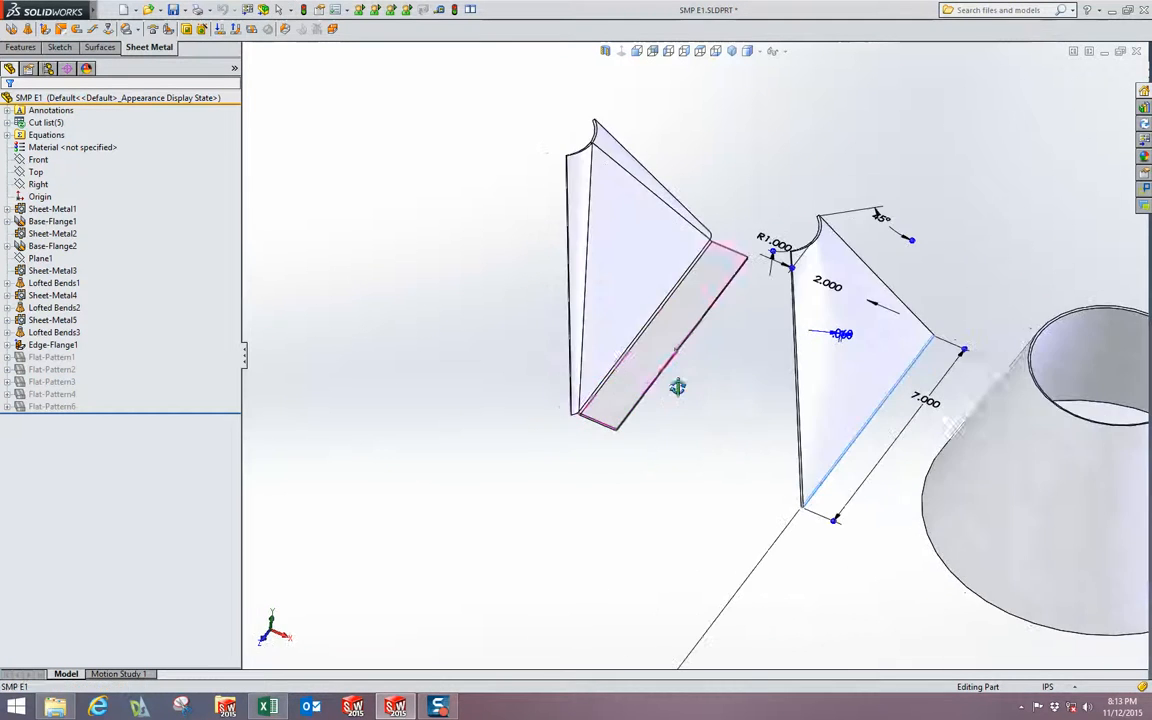
{"action": "left_click", "coordinate": [427, 280]}
{"action": "left_click", "coordinate": [656, 255]}
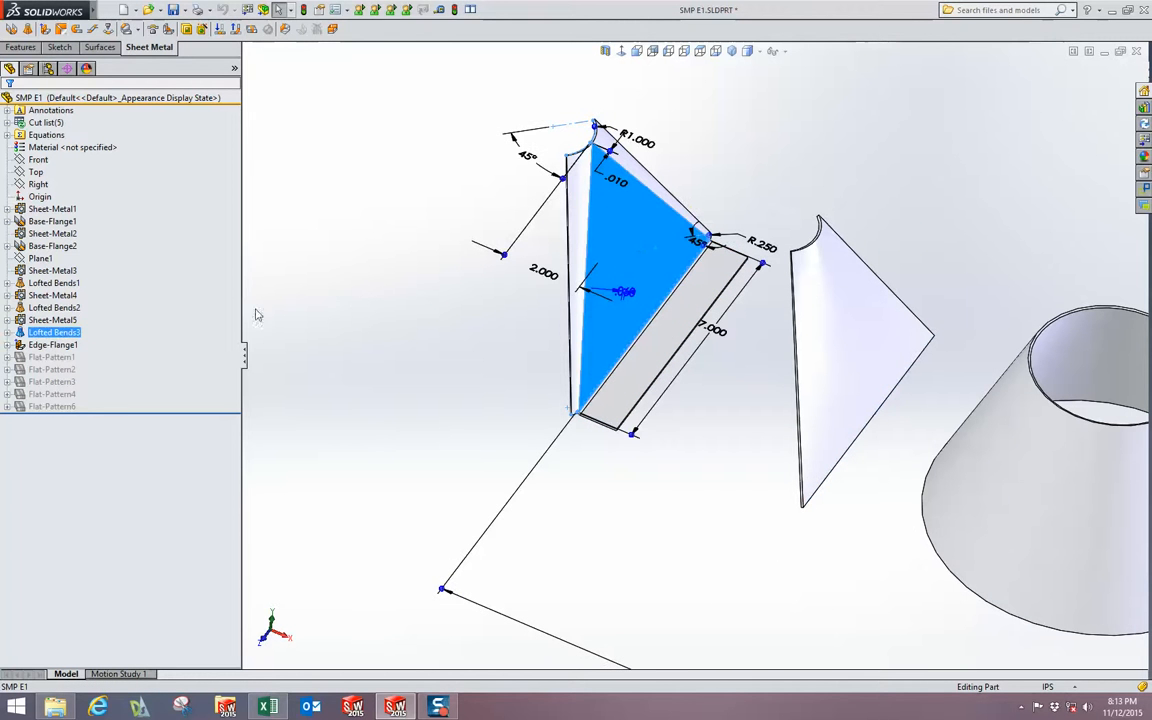
{"action": "left_click", "coordinate": [7, 333]}
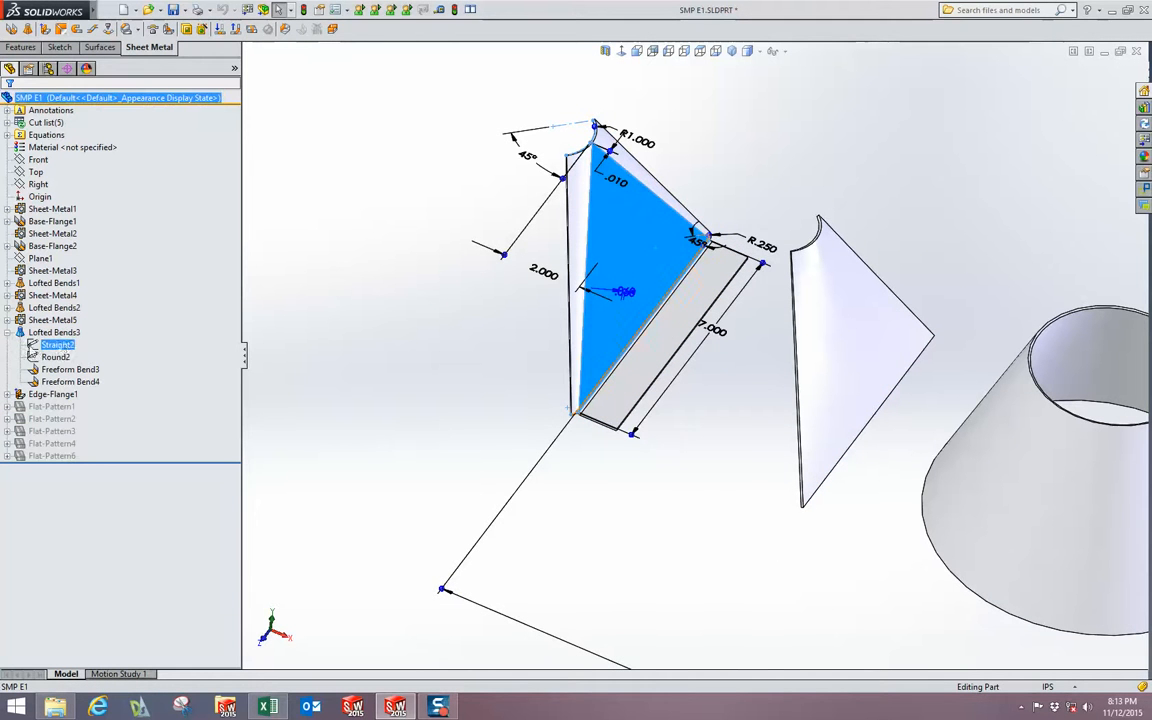
{"action": "left_click", "coordinate": [62, 345]}
{"action": "left_click", "coordinate": [82, 303]}
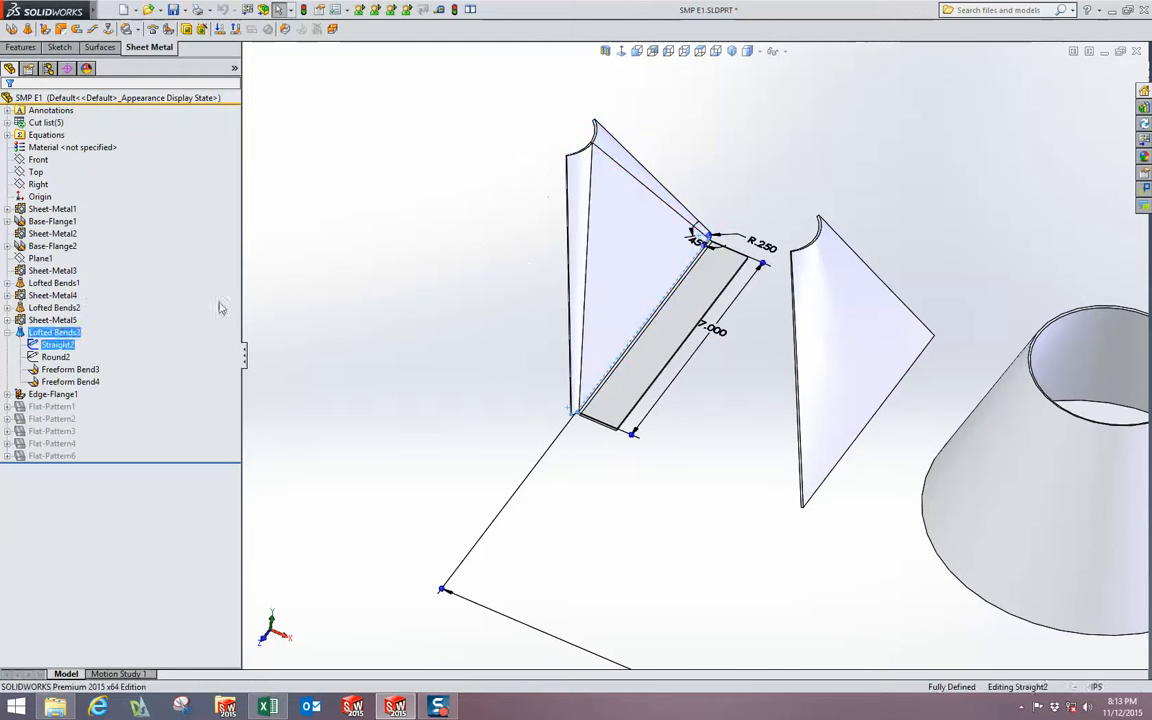
- Examine the small arcs at both ends of the Straight2 sketch's 7.000 line, and leave the sketch
{"action": "scroll", "coordinate": [705, 250], "scroll_direction": "down", "scroll_amount": 4}
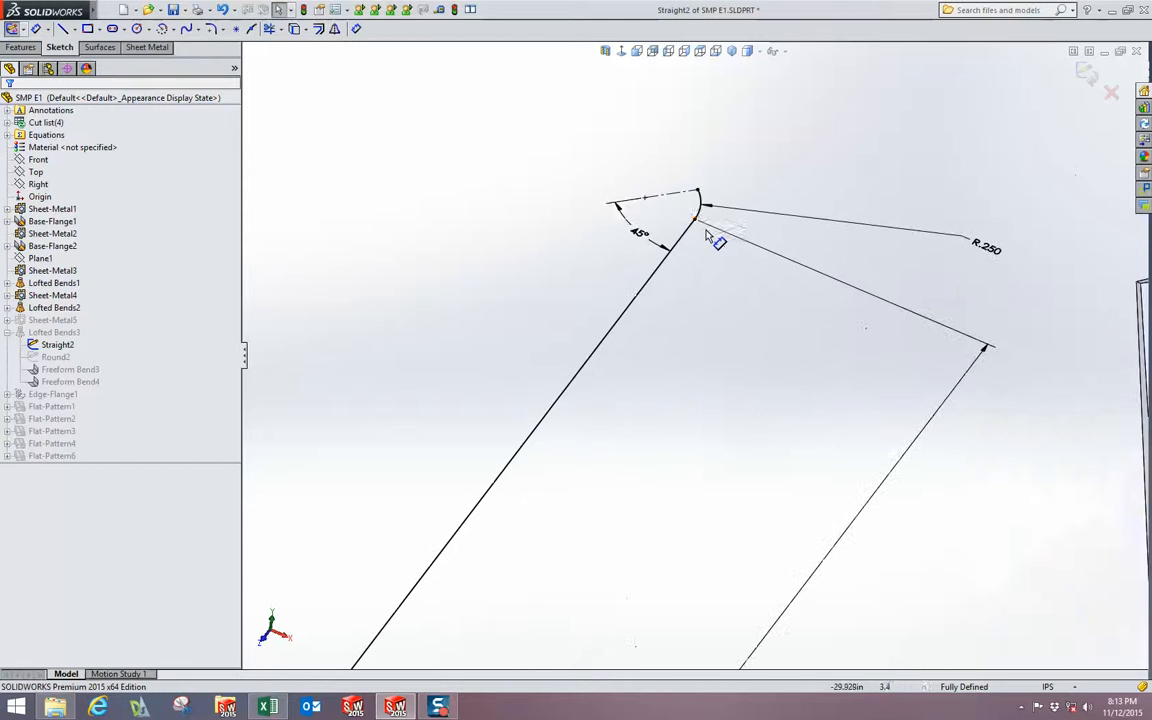
{"action": "scroll", "coordinate": [690, 235], "scroll_direction": "up", "scroll_amount": 4}
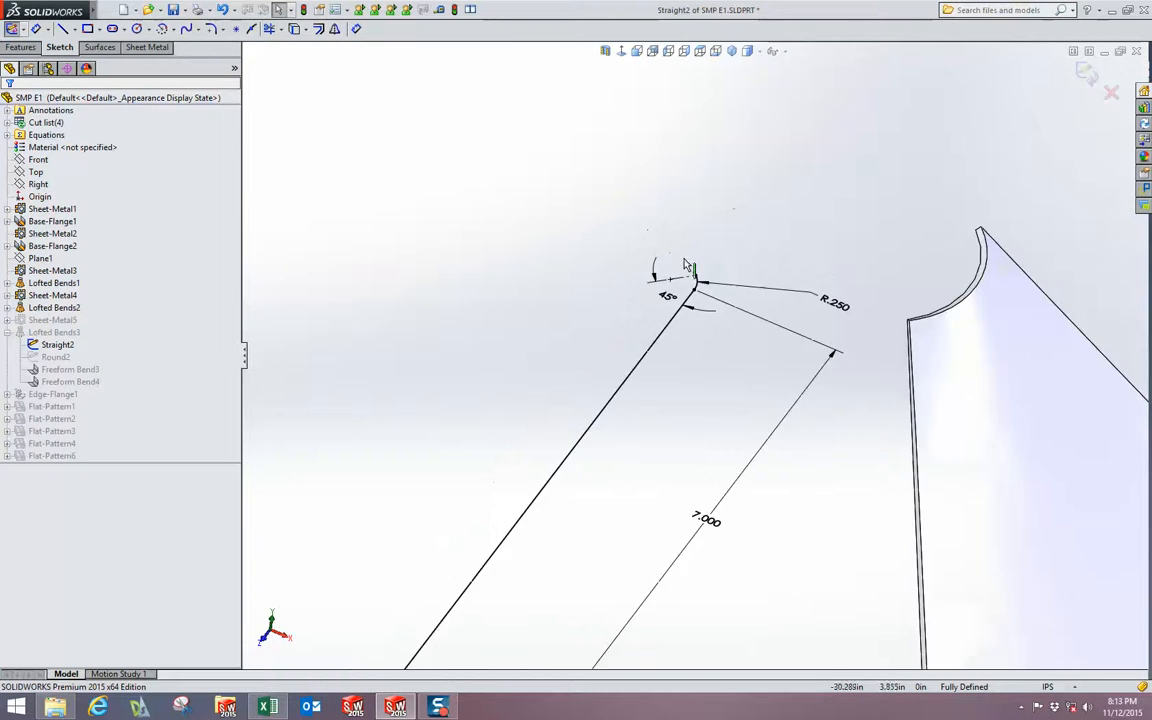
{"action": "scroll", "coordinate": [586, 481], "scroll_direction": "down", "scroll_amount": 4}
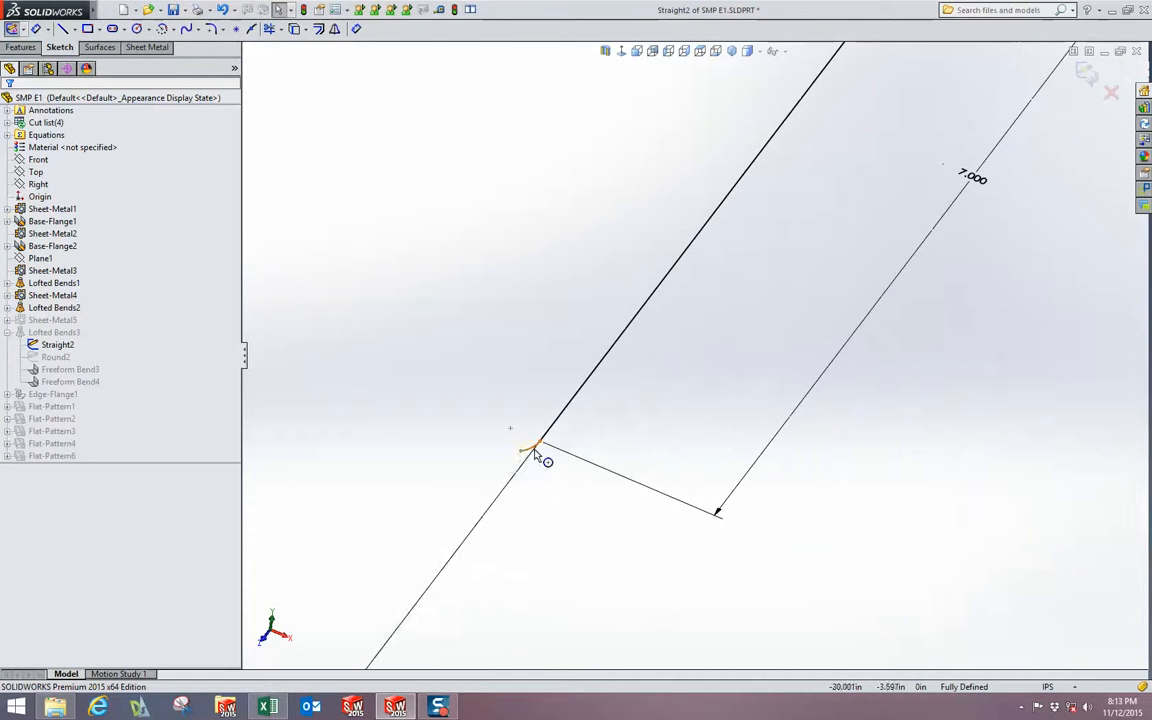
{"action": "scroll", "coordinate": [535, 455], "scroll_direction": "up", "scroll_amount": 3}
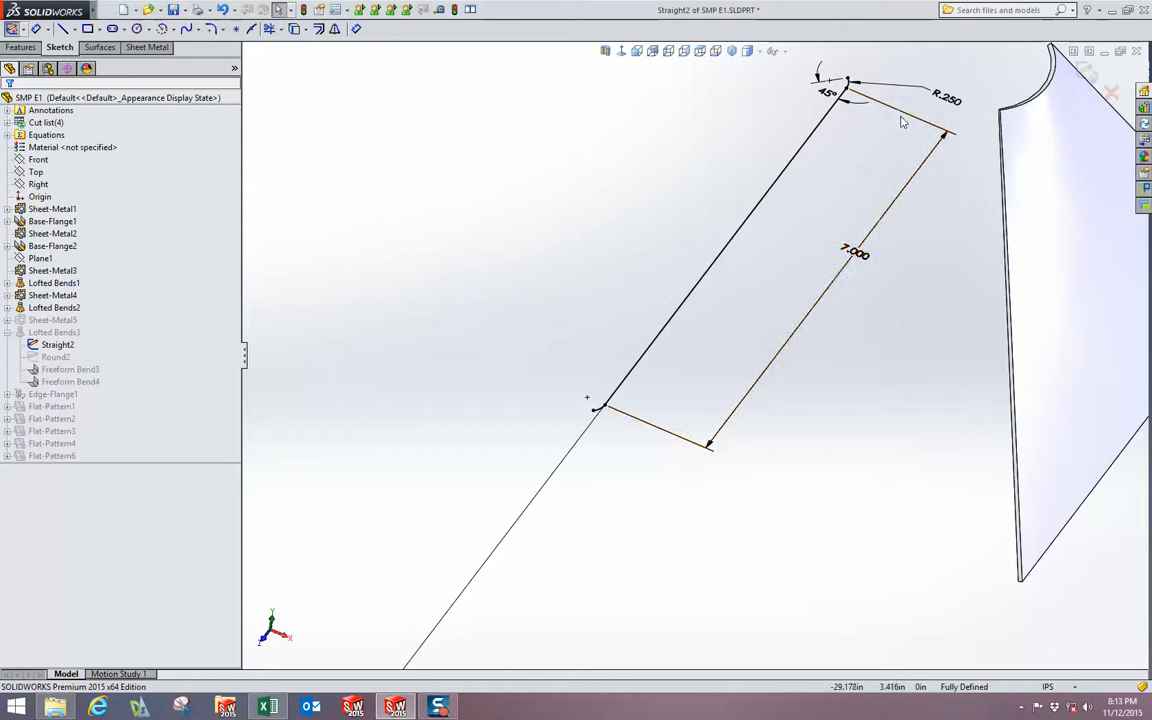
{"action": "left_click", "coordinate": [1085, 77]}
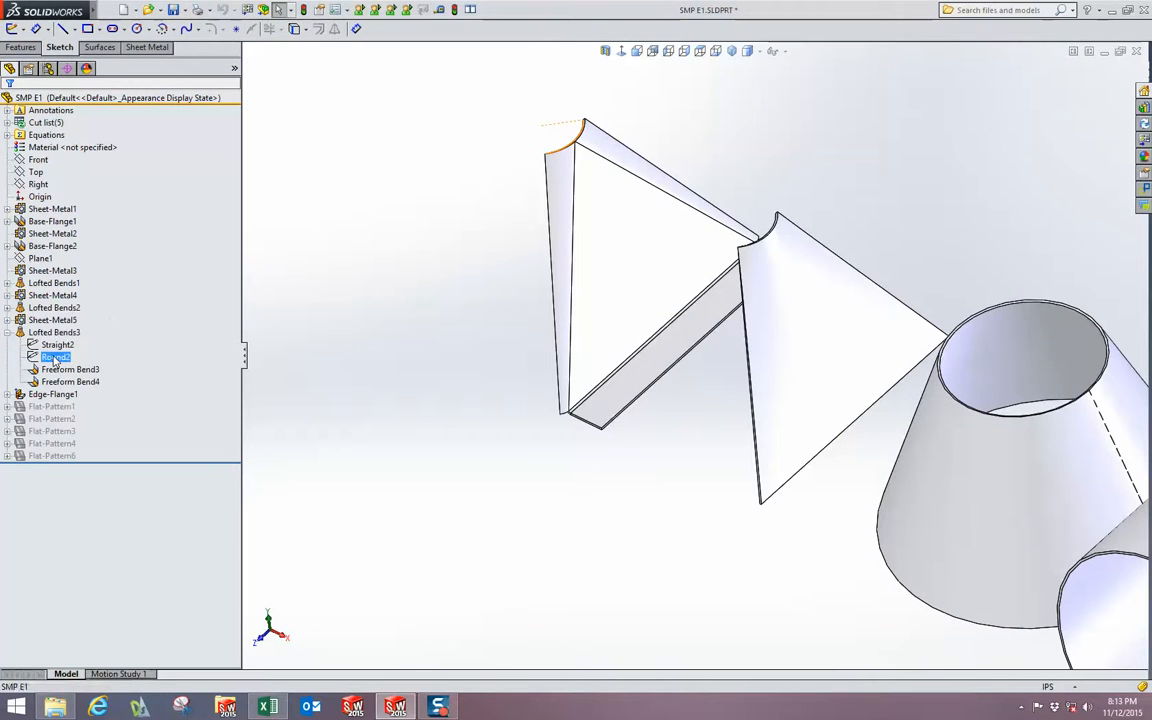
- Open the Round2 sketch of Lofted Bends3, examine its arcs and short .010 line up close, and leave the sketch
{"action": "left_click", "coordinate": [55, 357]}
{"action": "left_click", "coordinate": [64, 320]}
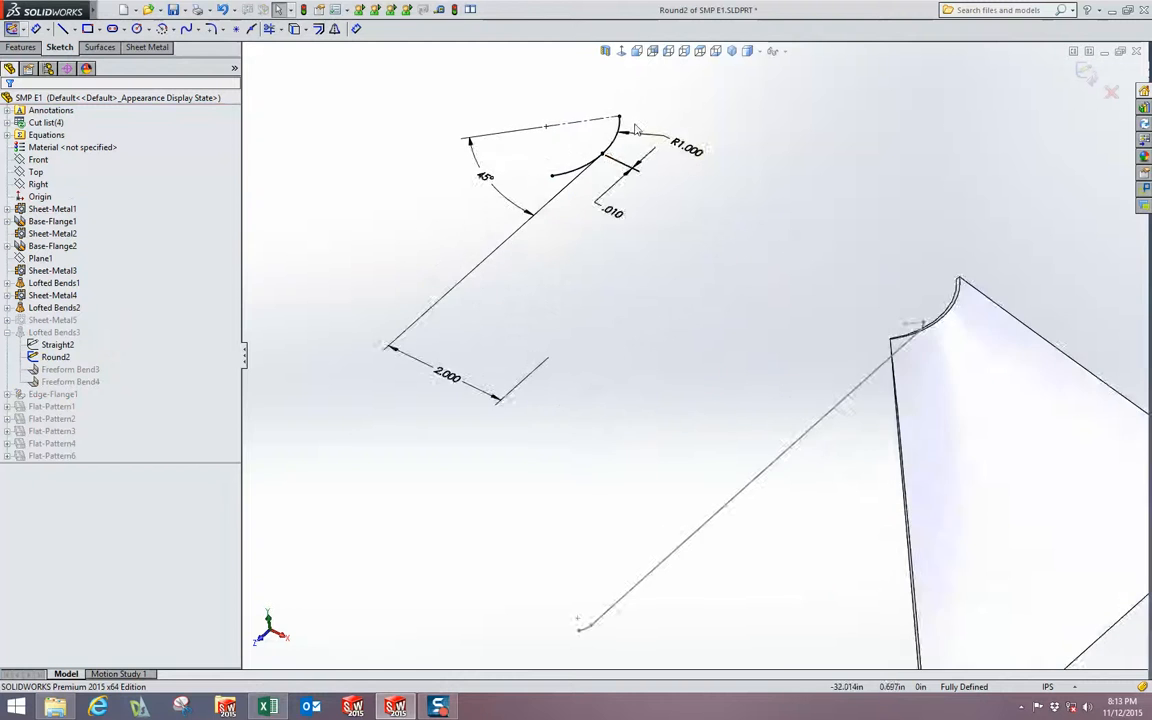
{"action": "scroll", "coordinate": [612, 225], "scroll_direction": "down", "scroll_amount": 5}
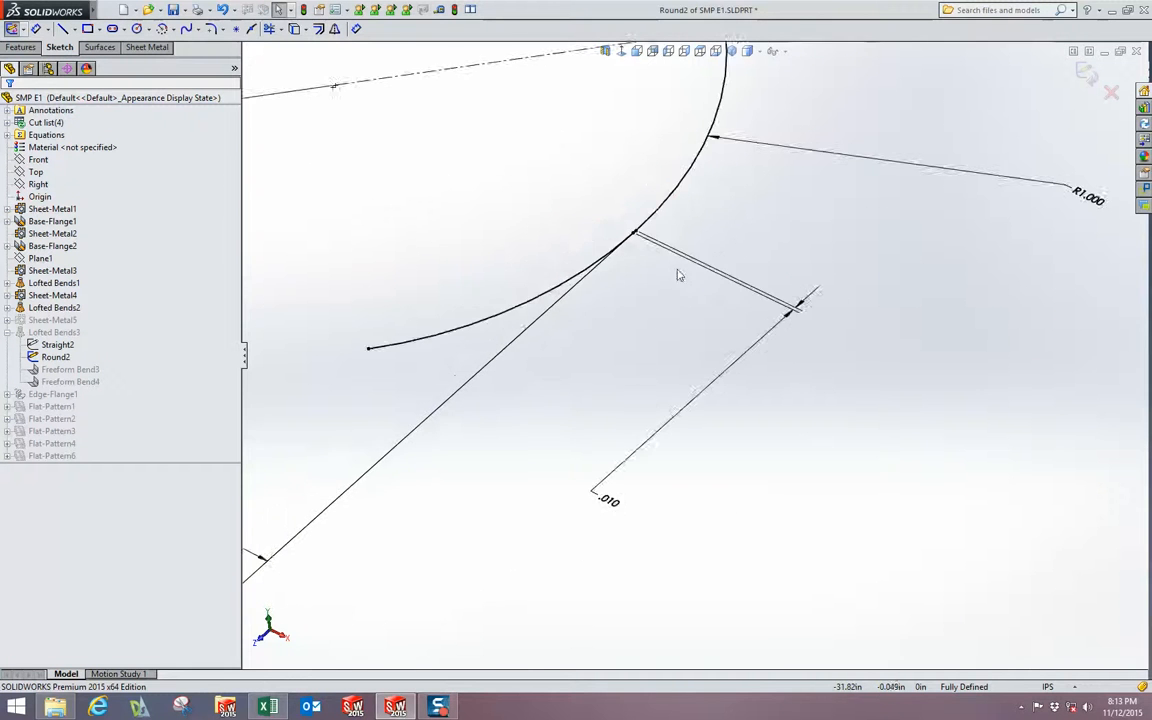
{"action": "scroll", "coordinate": [593, 528], "scroll_direction": "up", "scroll_amount": 1}
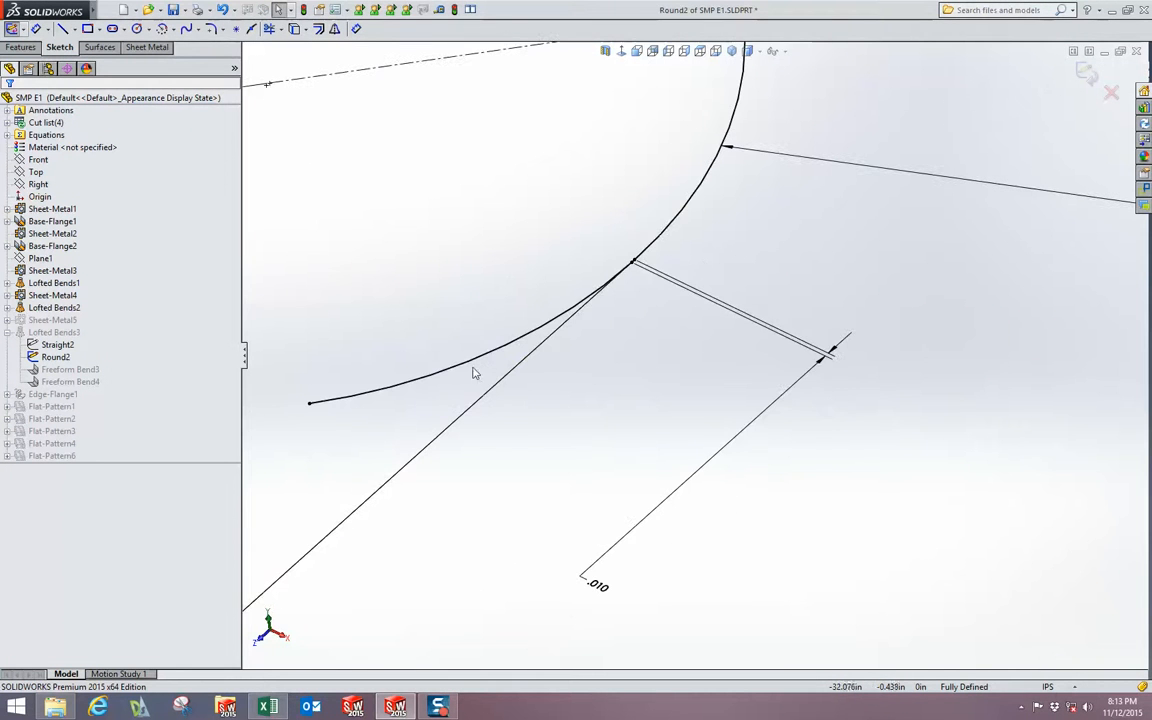
{"action": "scroll", "coordinate": [500, 370], "scroll_direction": "up", "scroll_amount": 6}
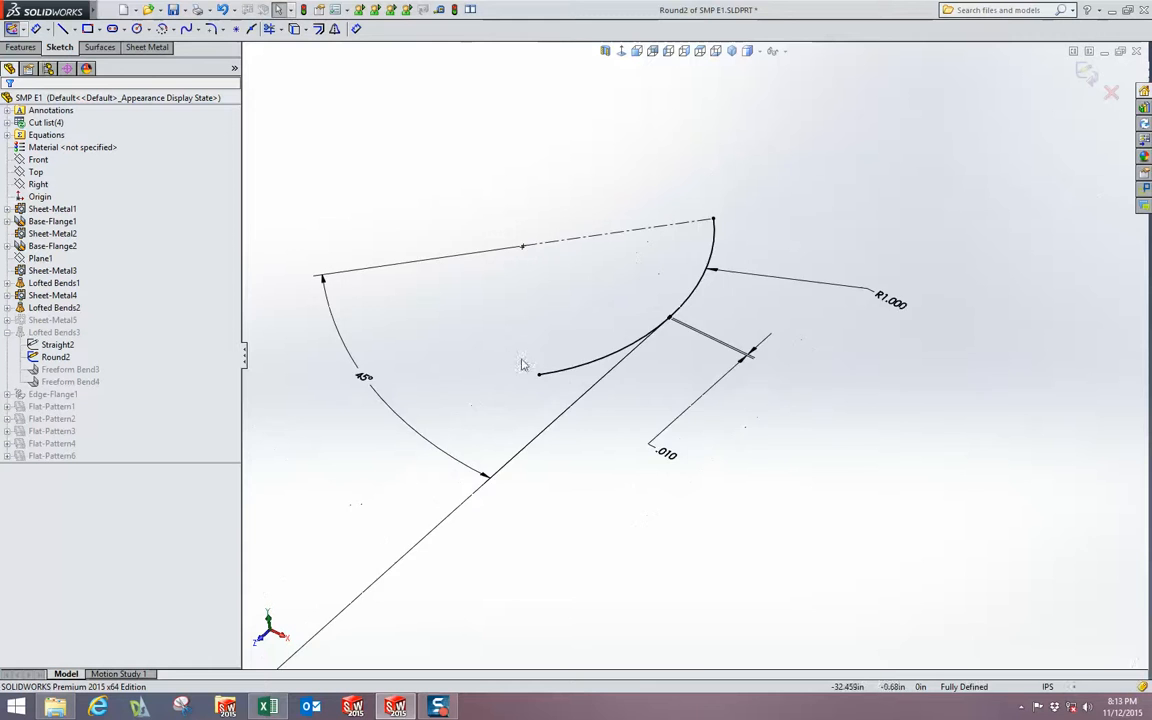
{"action": "left_click", "coordinate": [1112, 92]}
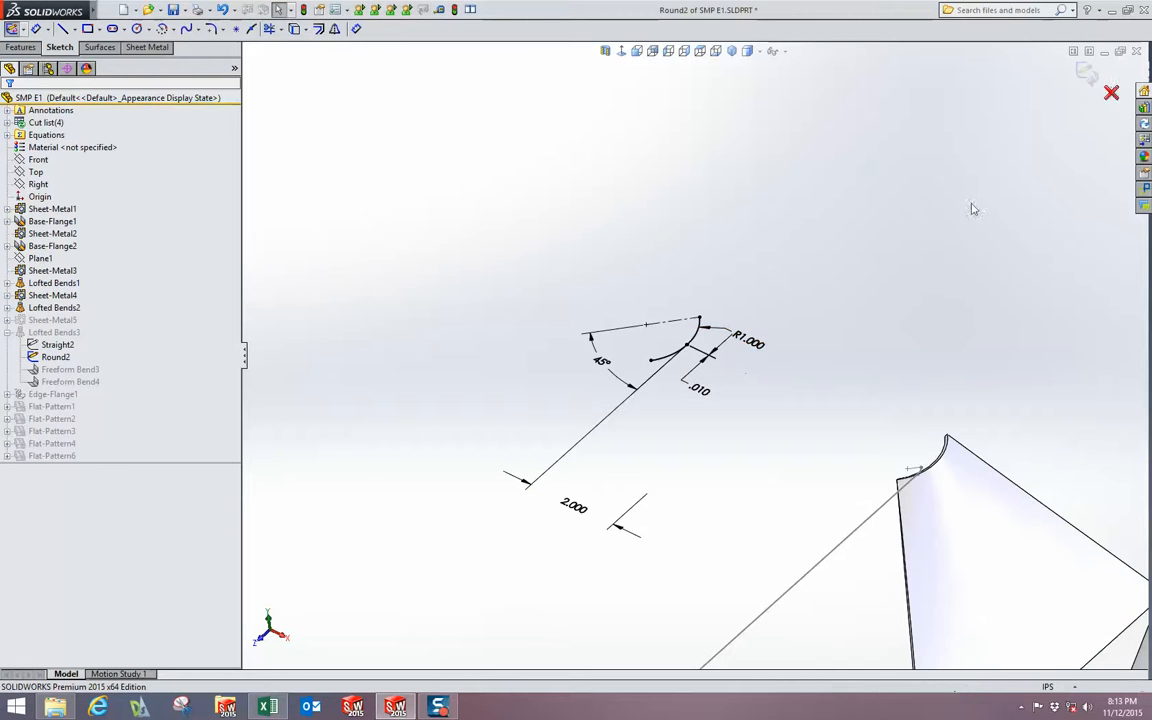
- Inspect the curved bend face and the flat triangular face of the flanged lofted-bend panel
{"action": "scroll", "coordinate": [718, 355], "scroll_direction": "down", "scroll_amount": 3}
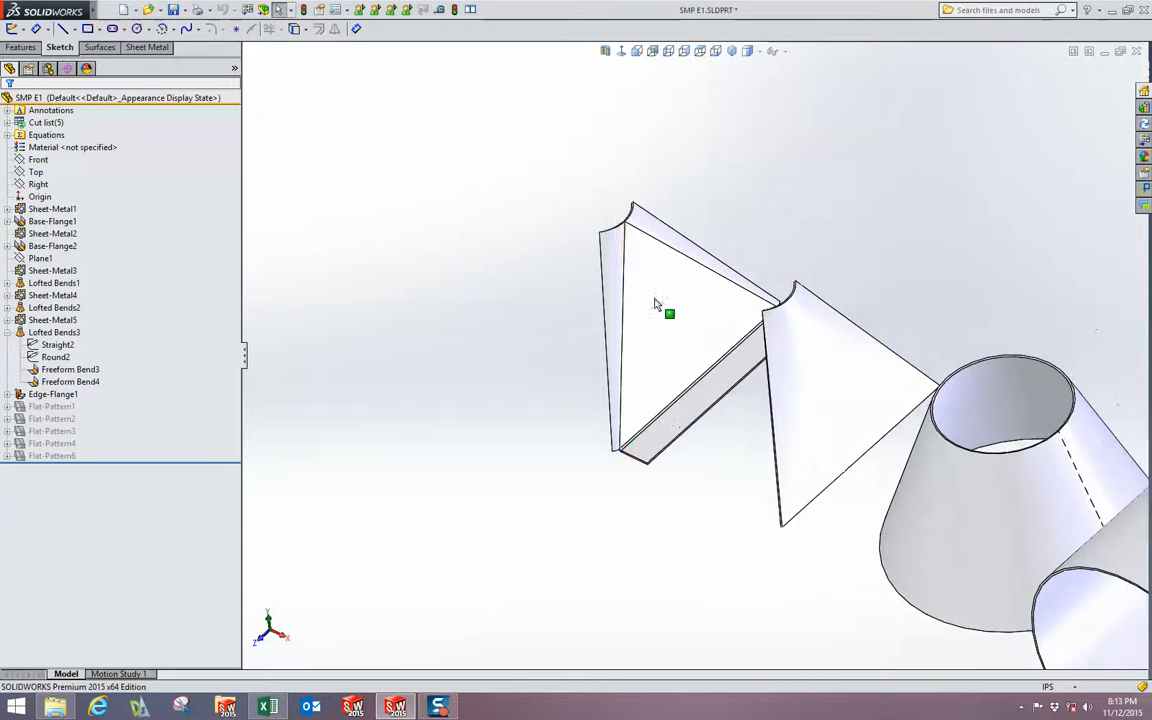
{"action": "left_click", "coordinate": [629, 244]}
{"action": "left_click", "coordinate": [676, 241]}
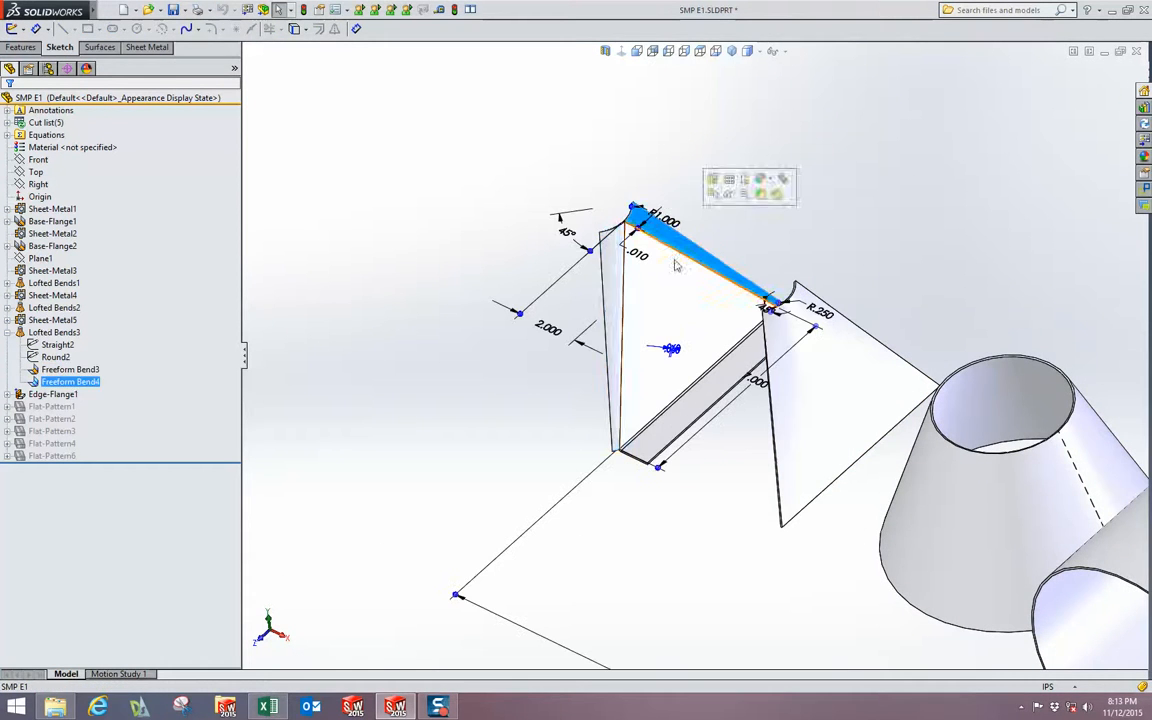
{"action": "left_click", "coordinate": [677, 292]}
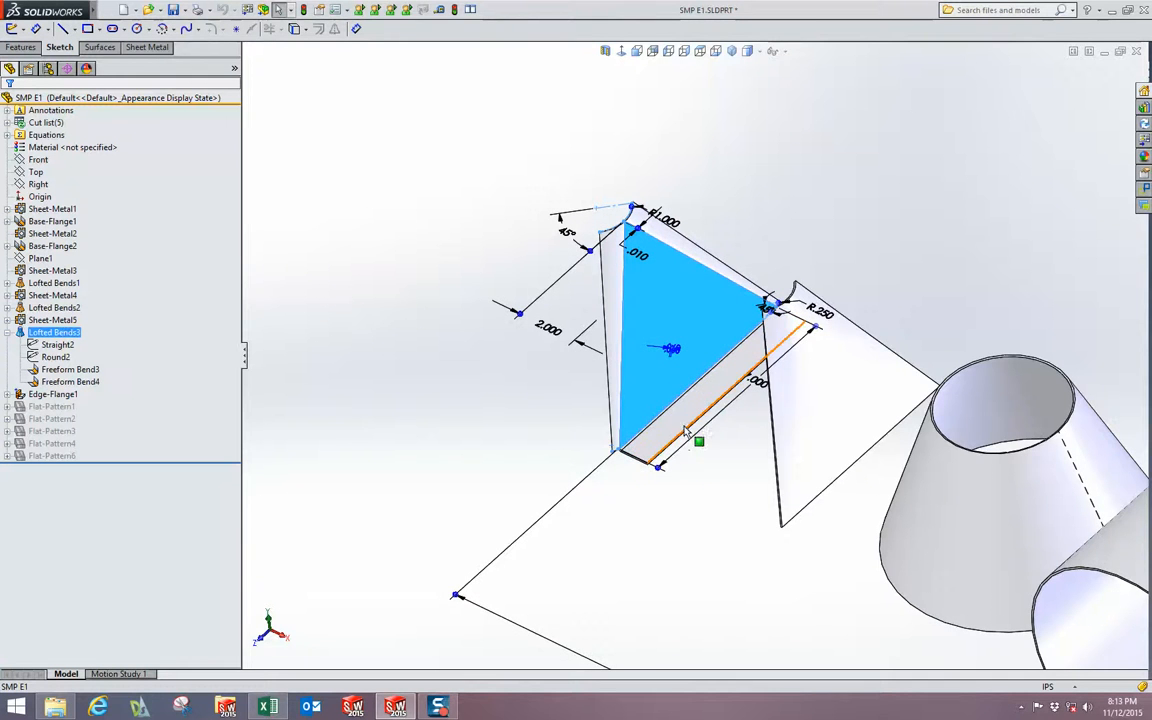
{"action": "middle_click_drag", "start_coordinate": [694, 442], "coordinate": [741, 307]}
- Clear the selection and review all the sheet metal bodies together in the full model view
{"action": "scroll", "coordinate": [744, 303], "scroll_direction": "up", "scroll_amount": 3}
{"action": "left_click", "coordinate": [811, 201]}
{"action": "scroll", "coordinate": [820, 220], "scroll_direction": "up", "scroll_amount": 3}
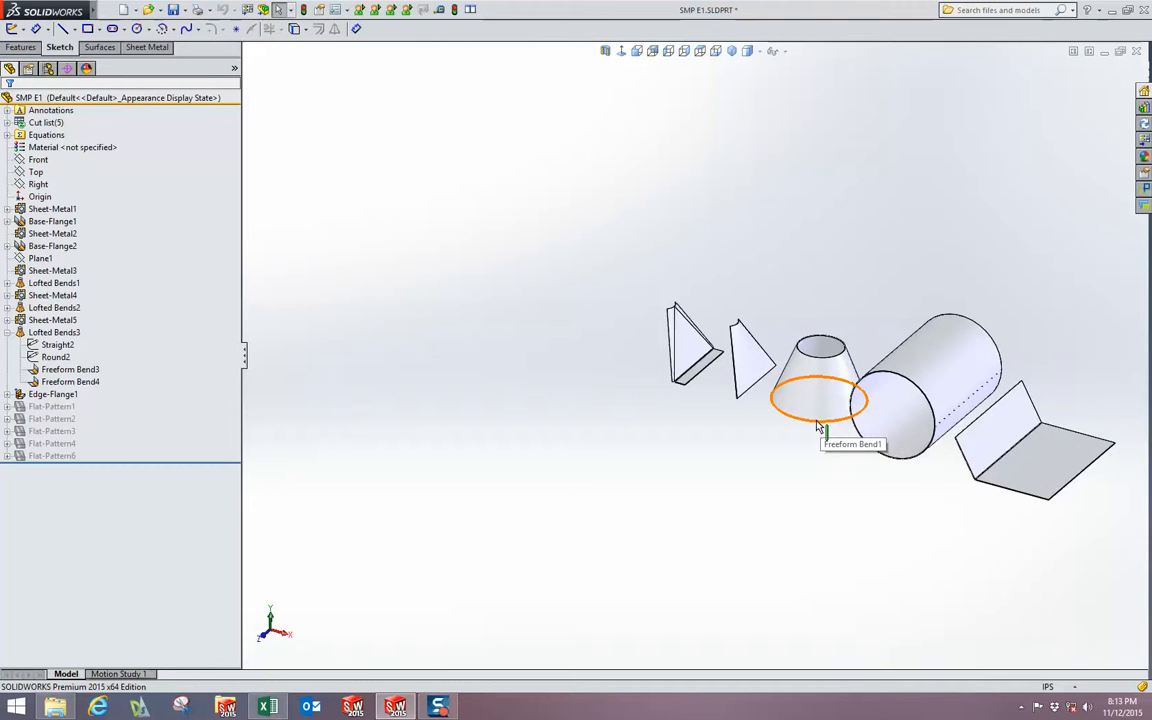
{"action": "scroll", "coordinate": [830, 416], "scroll_direction": "down", "scroll_amount": 3}
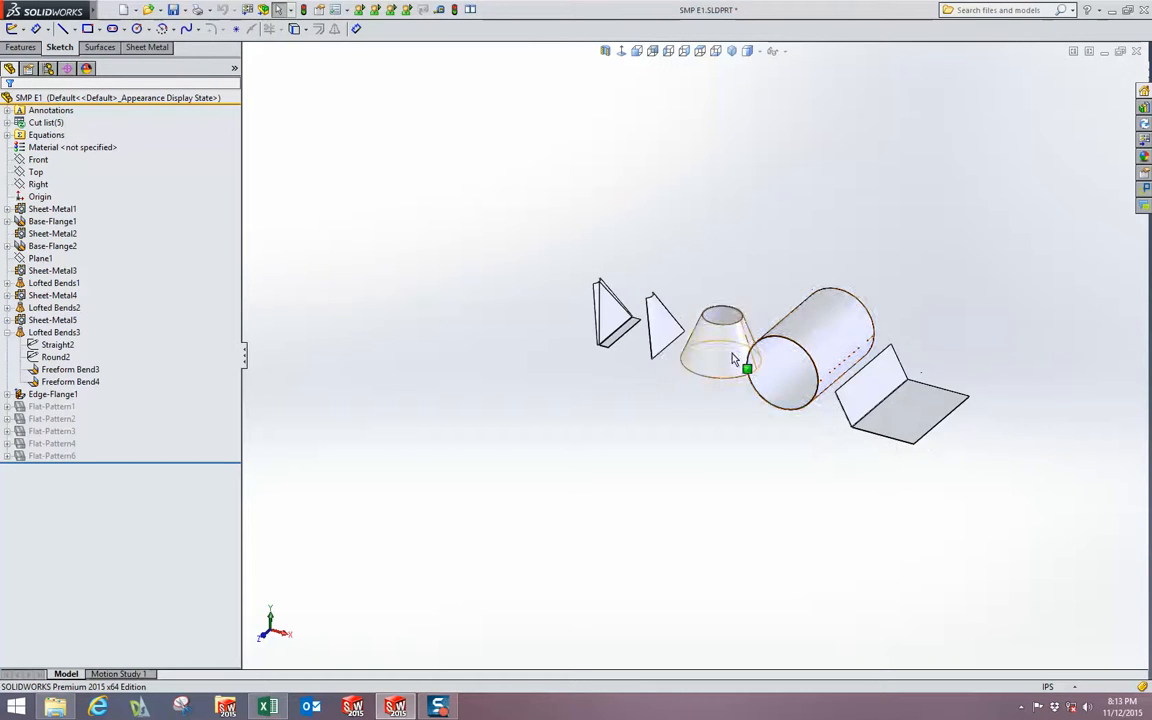
{"action": "scroll", "coordinate": [680, 325], "scroll_direction": "down", "scroll_amount": 3}
{"action": "scroll", "coordinate": [680, 325], "scroll_direction": "down", "scroll_amount": 2}
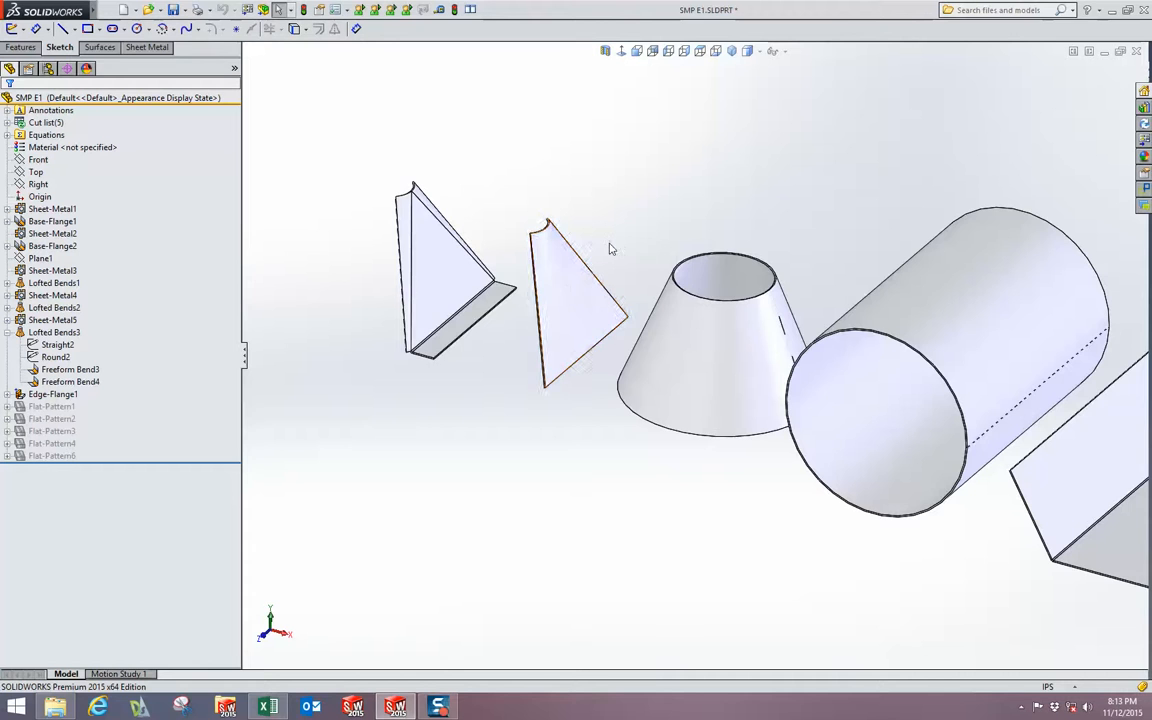
{"action": "key", "text": "f"}
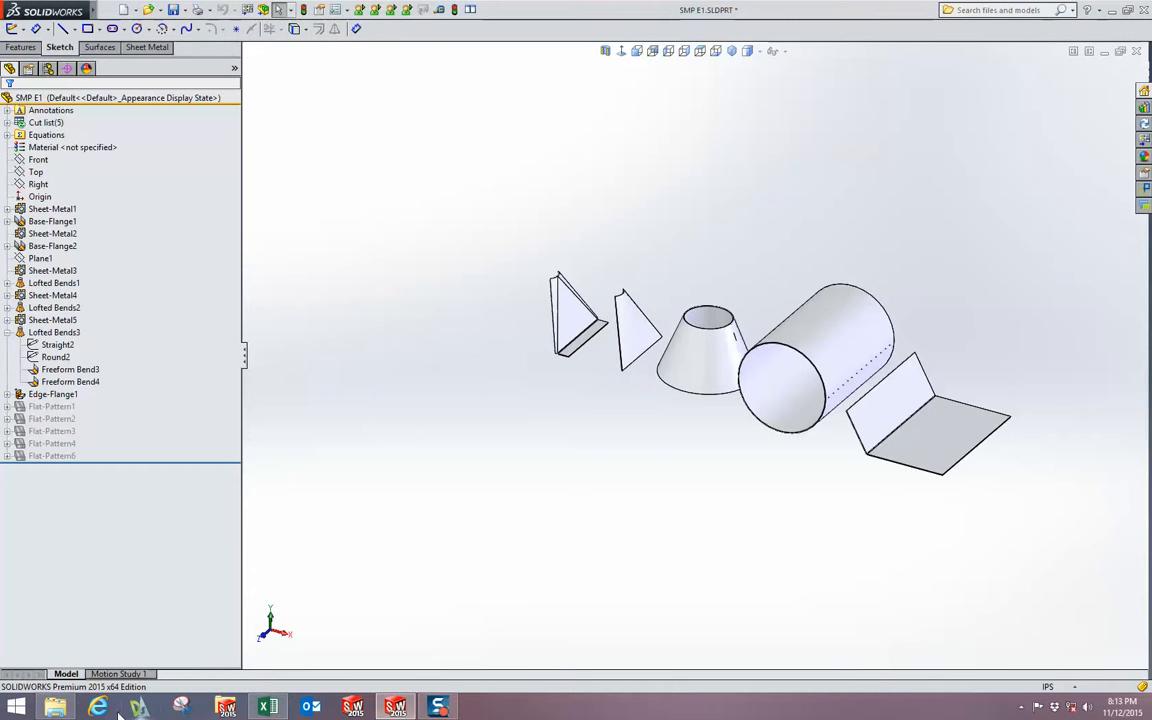
- Switch to File Explorer and open the Three Lofts part from the Square to Rounds folder
{"action": "left_click", "coordinate": [55, 708]}
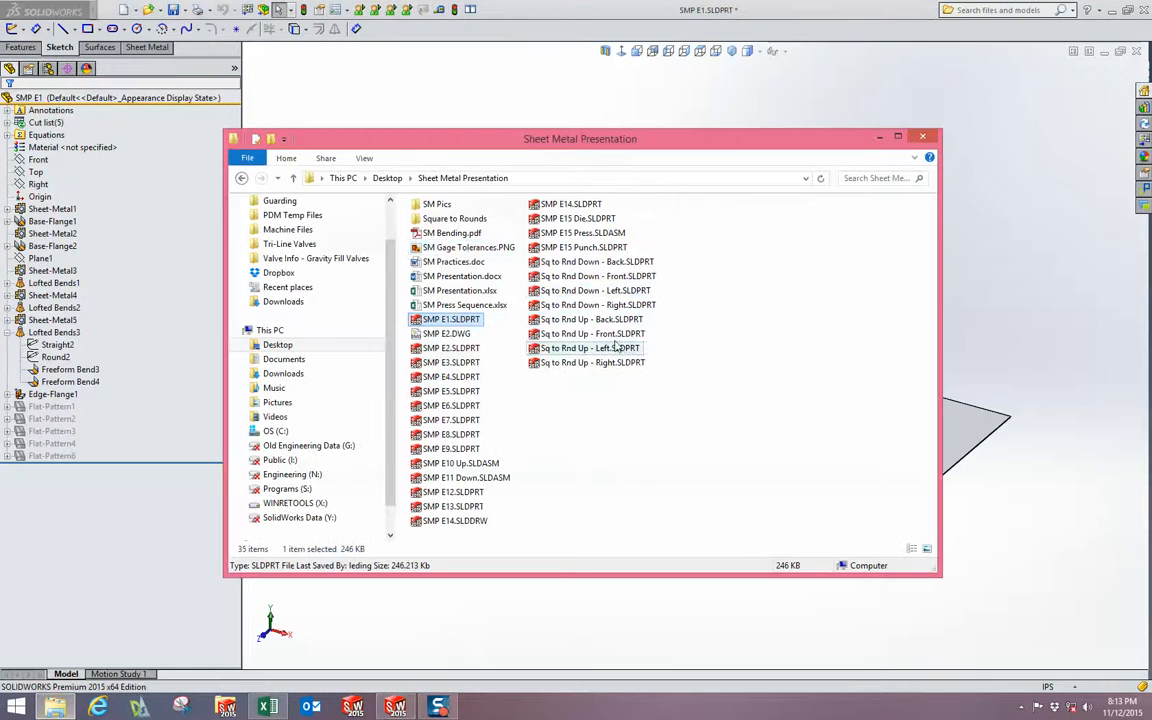
{"action": "double_click", "coordinate": [450, 219]}
{"action": "double_click", "coordinate": [450, 247]}
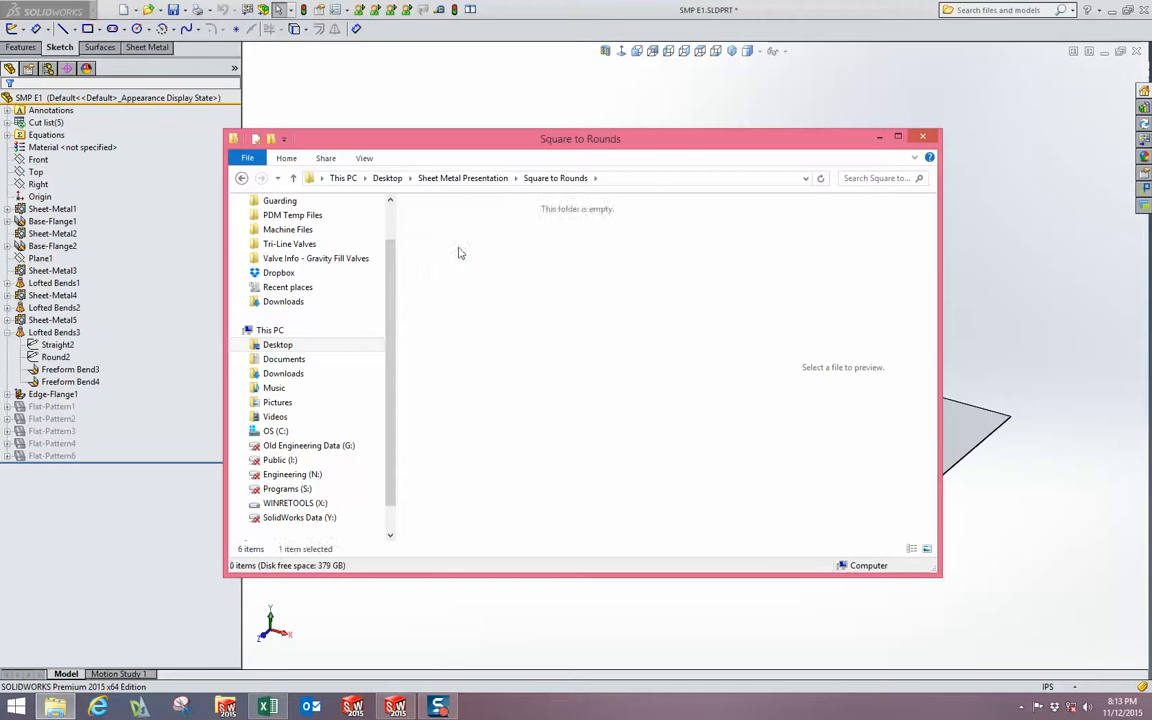
{"action": "double_click", "coordinate": [455, 202]}
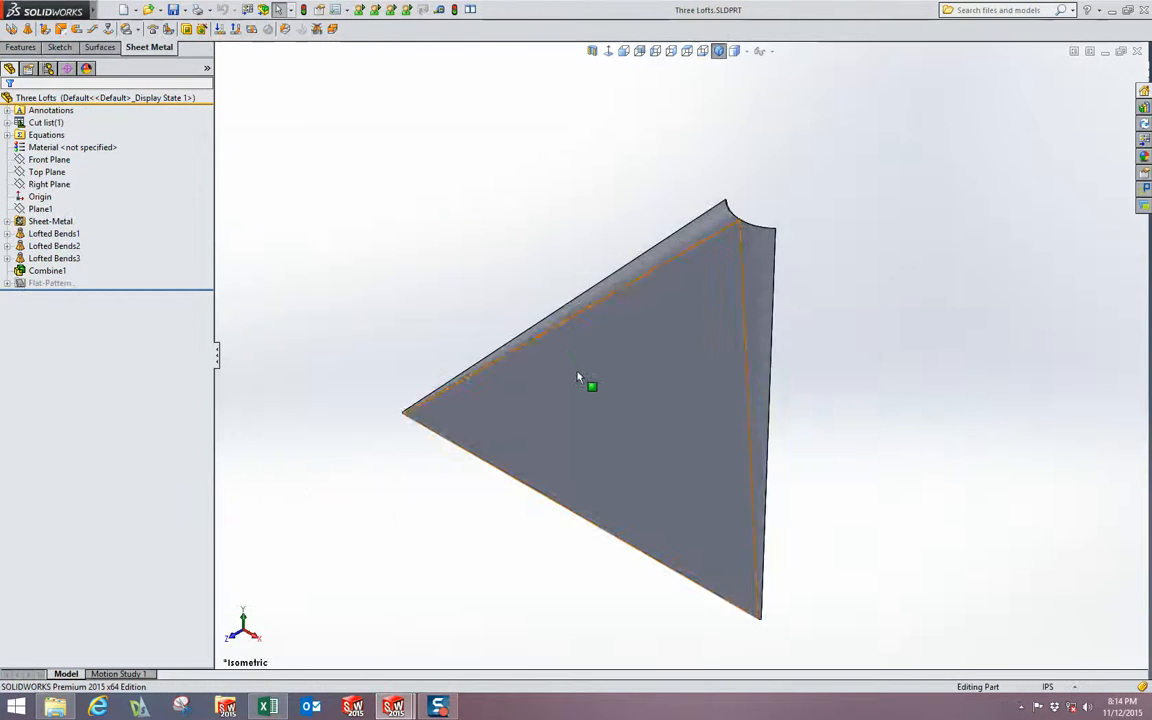
- Open Sketch1 of the Lofted Bends1 feature, examine its corner arc and short .010 line up close, and leave the sketch
{"action": "left_click", "coordinate": [7, 233]}
{"action": "left_click", "coordinate": [54, 245]}
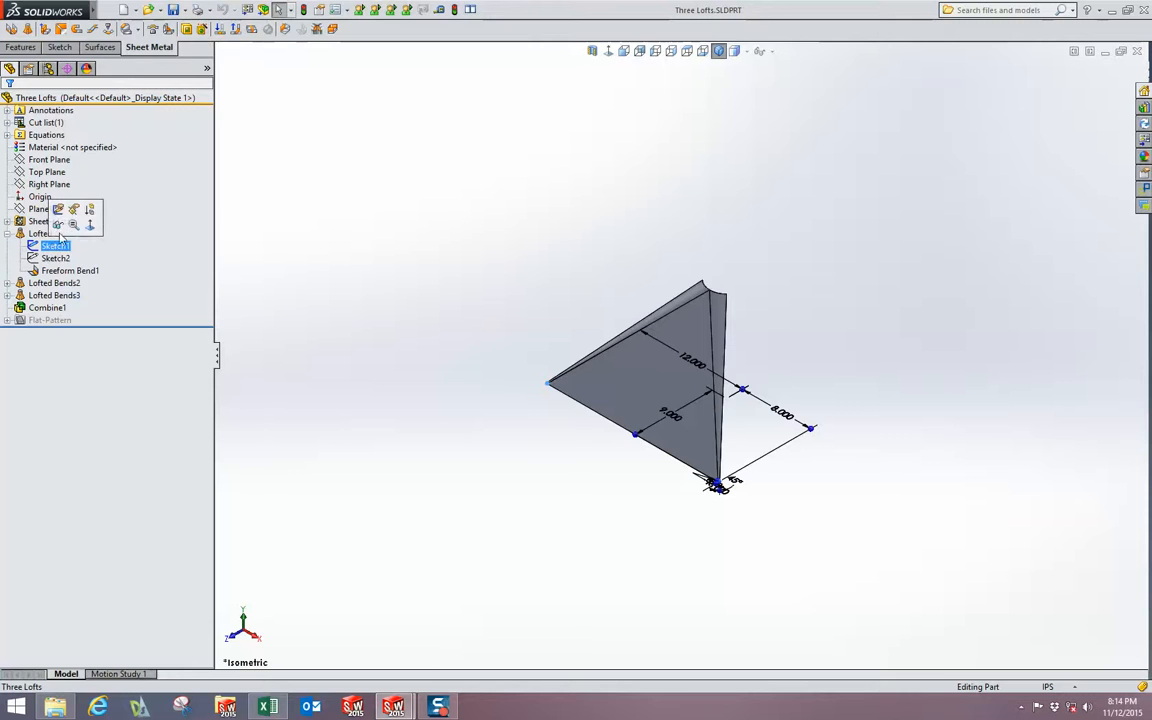
{"action": "left_click", "coordinate": [58, 210]}
{"action": "scroll", "coordinate": [666, 483], "scroll_direction": "down", "scroll_amount": 8}
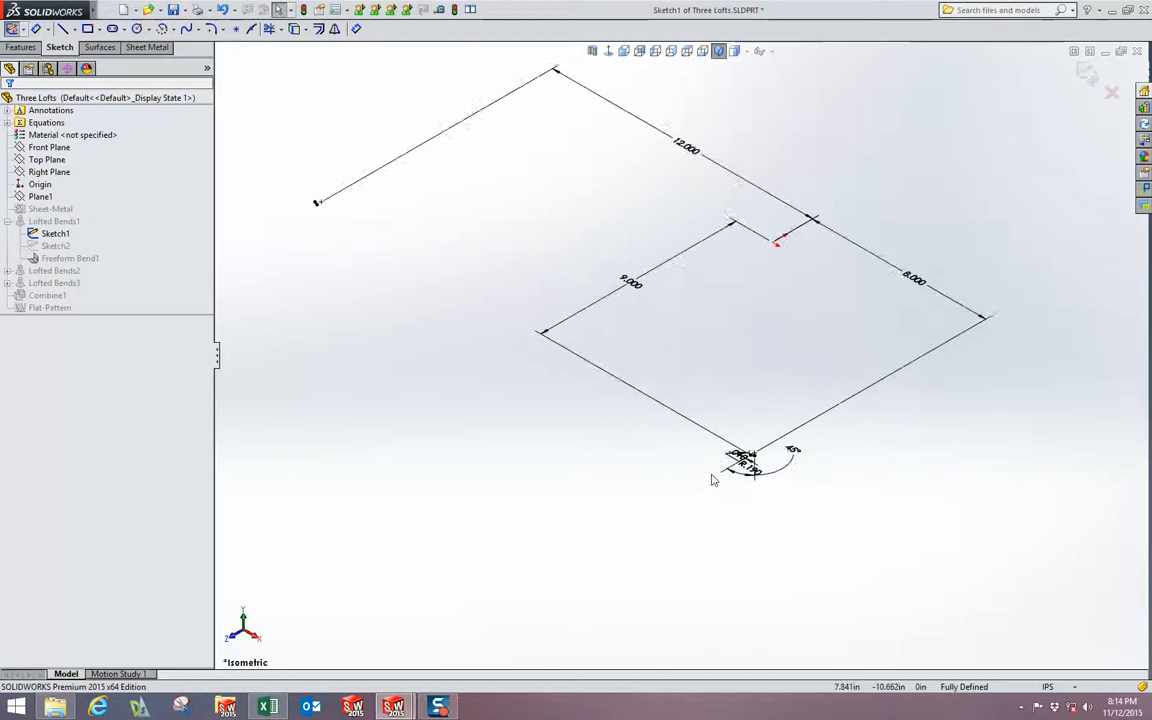
{"action": "scroll", "coordinate": [757, 425], "scroll_direction": "down", "scroll_amount": 5}
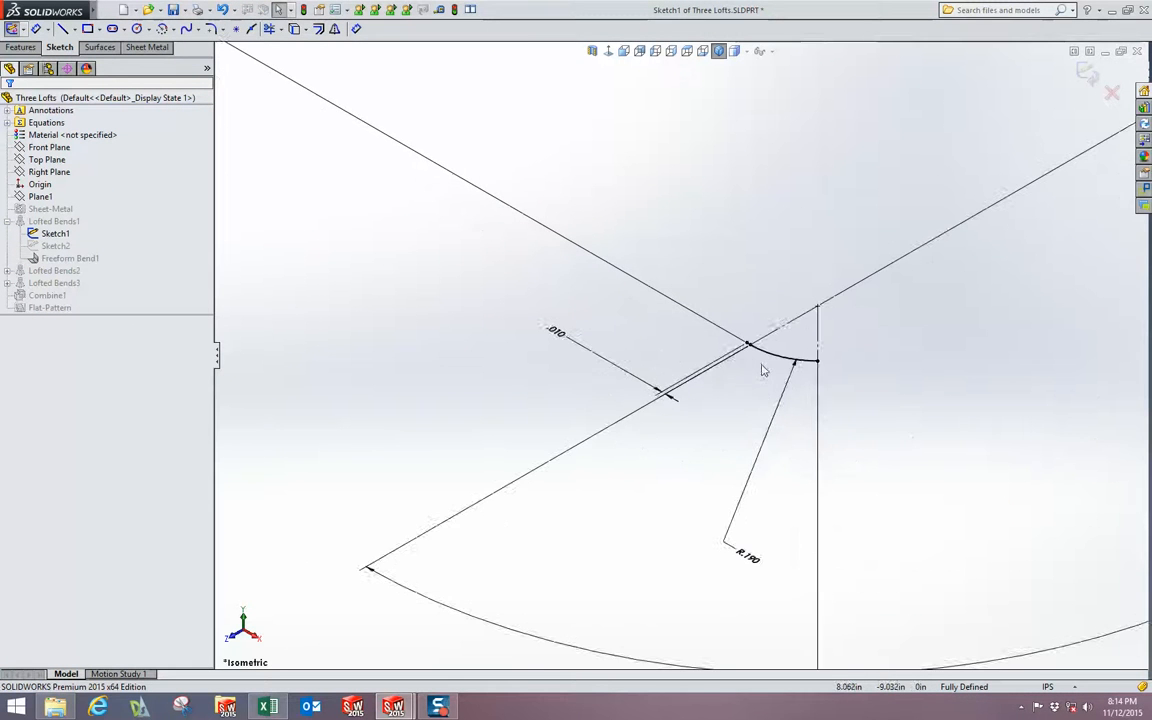
{"action": "scroll", "coordinate": [729, 336], "scroll_direction": "up", "scroll_amount": 12}
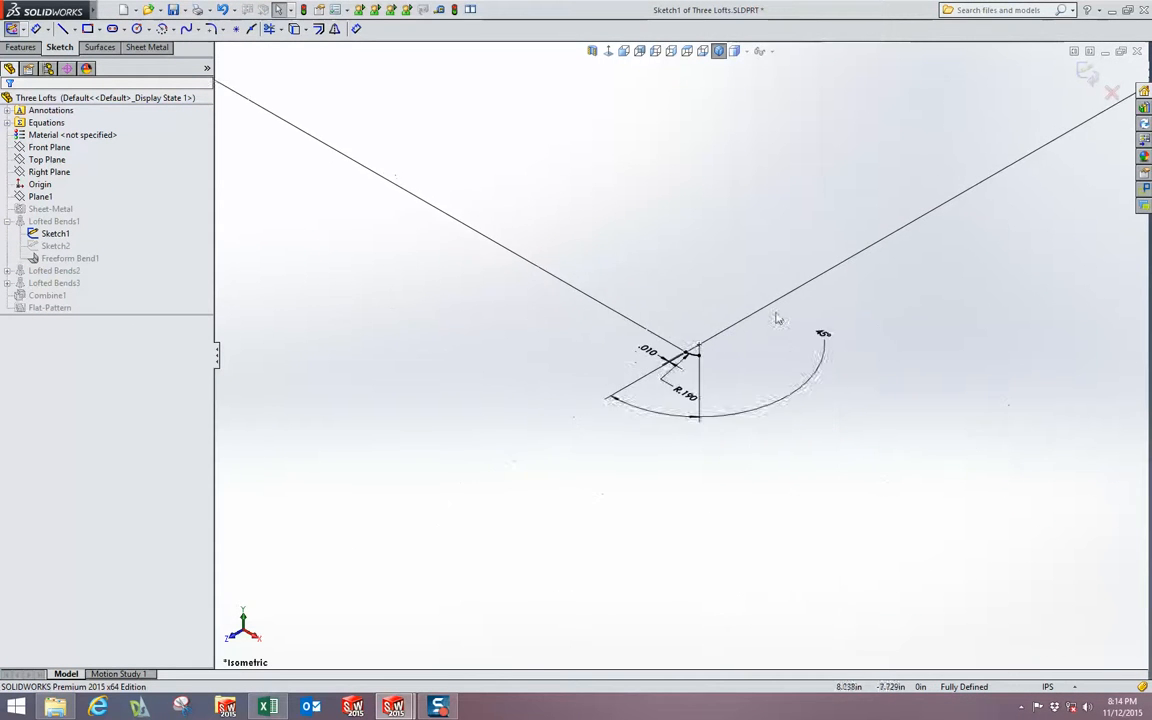
{"action": "left_click", "coordinate": [1088, 73]}
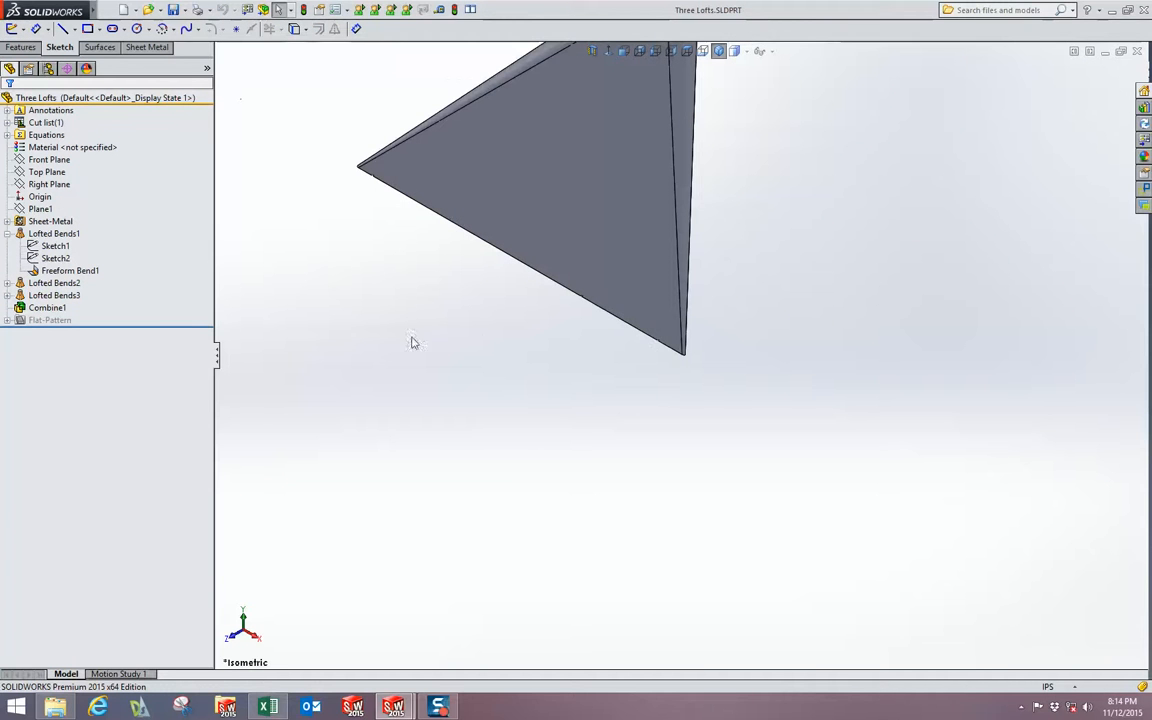
- Roll the model back to just after Lofted Bends1, show that feature's body, and view it from the front
{"action": "left_click_drag", "start_coordinate": [165, 325], "coordinate": [168, 277]}
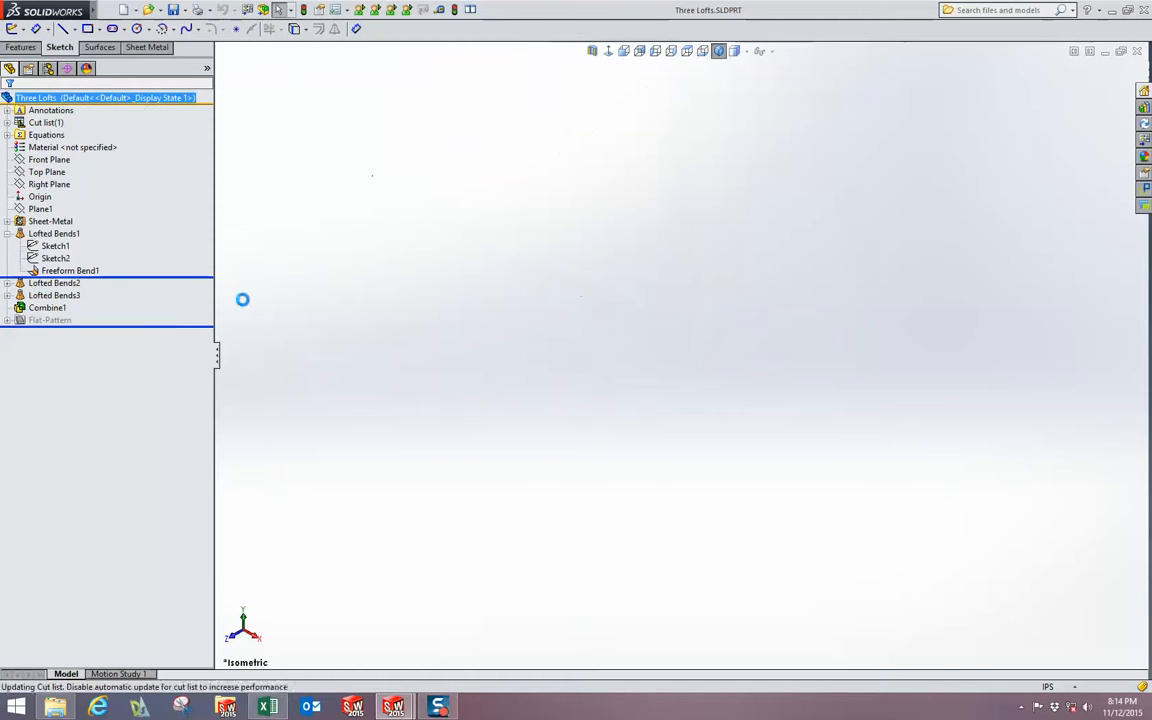
{"action": "right_click", "coordinate": [57, 236]}
{"action": "left_click", "coordinate": [63, 197]}
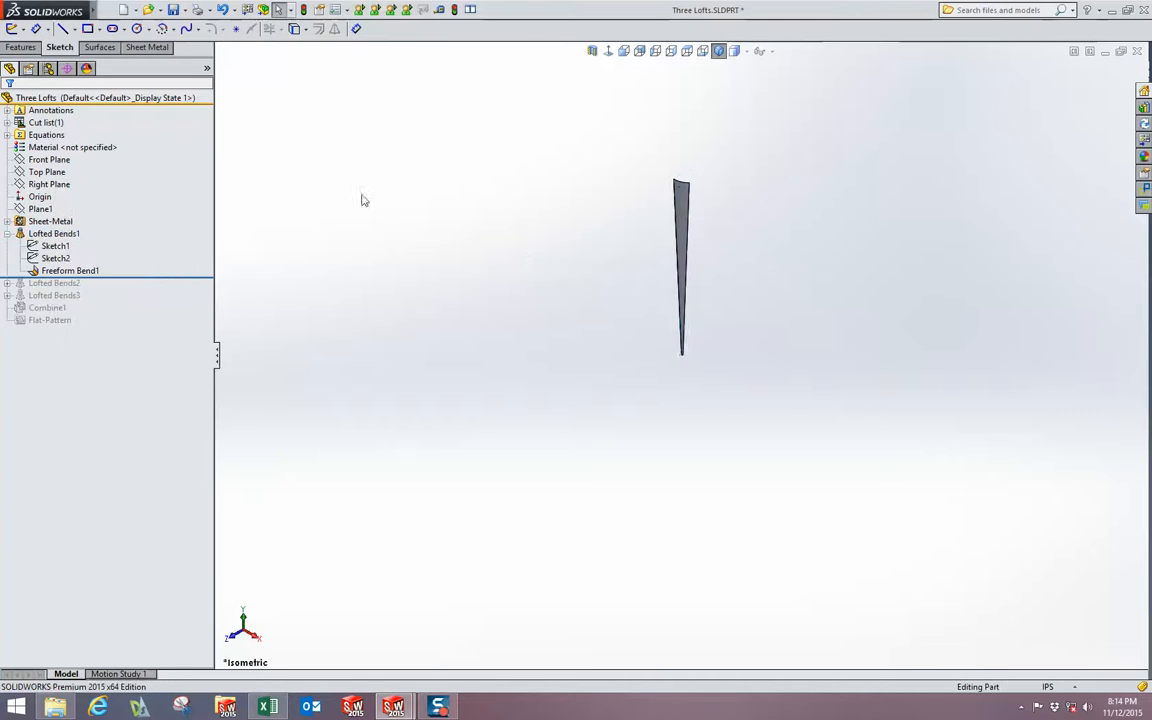
{"action": "middle_click_drag", "start_coordinate": [393, 142], "coordinate": [676, 270]}
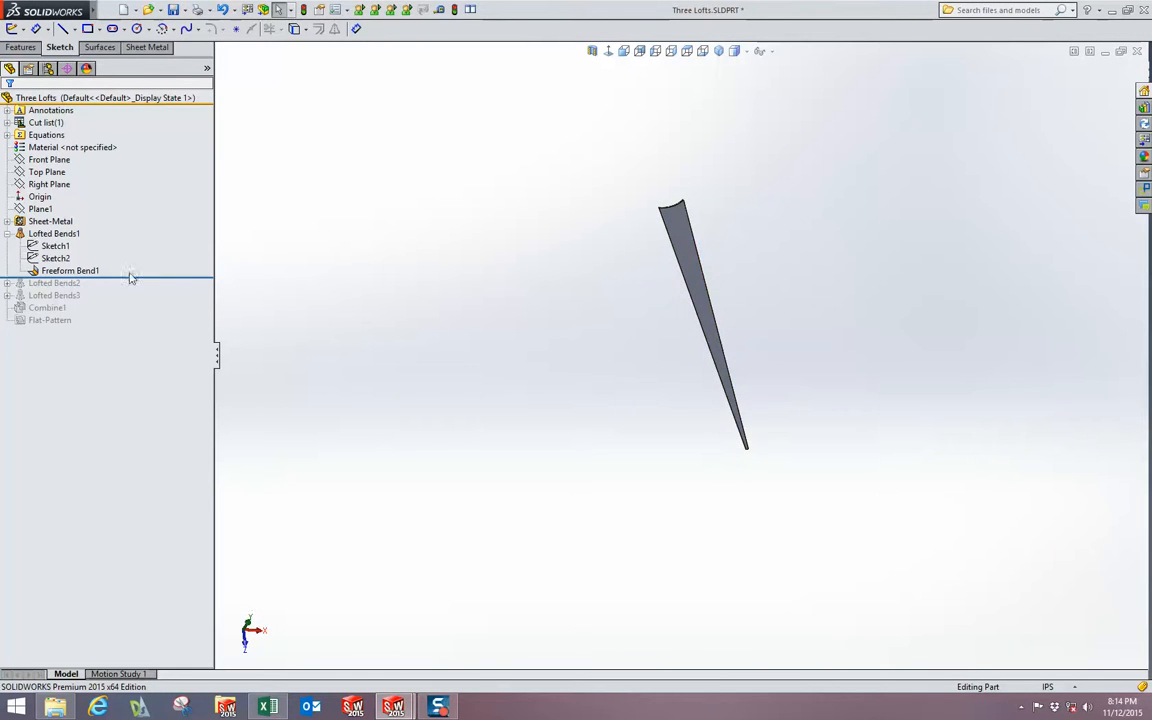
- Roll the model forward to just after Lofted Bends2 and show that feature's body beside the first one
{"action": "left_click_drag", "start_coordinate": [136, 277], "coordinate": [133, 291]}
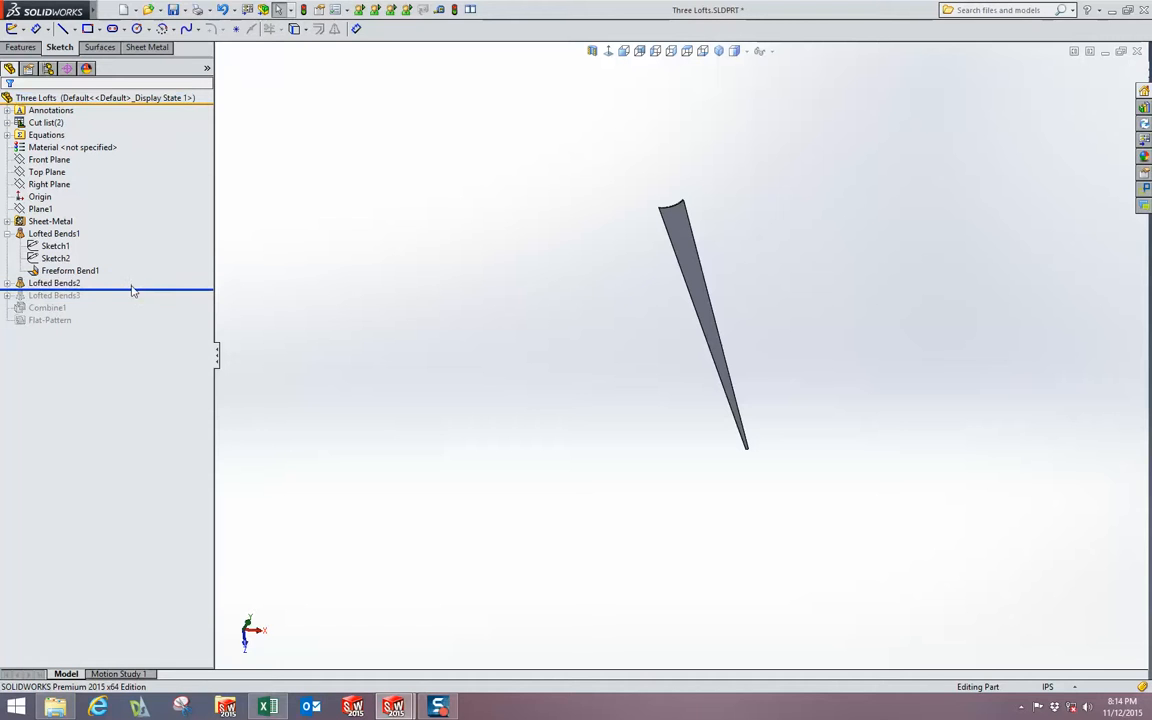
{"action": "left_click", "coordinate": [68, 284]}
{"action": "left_click", "coordinate": [75, 260]}
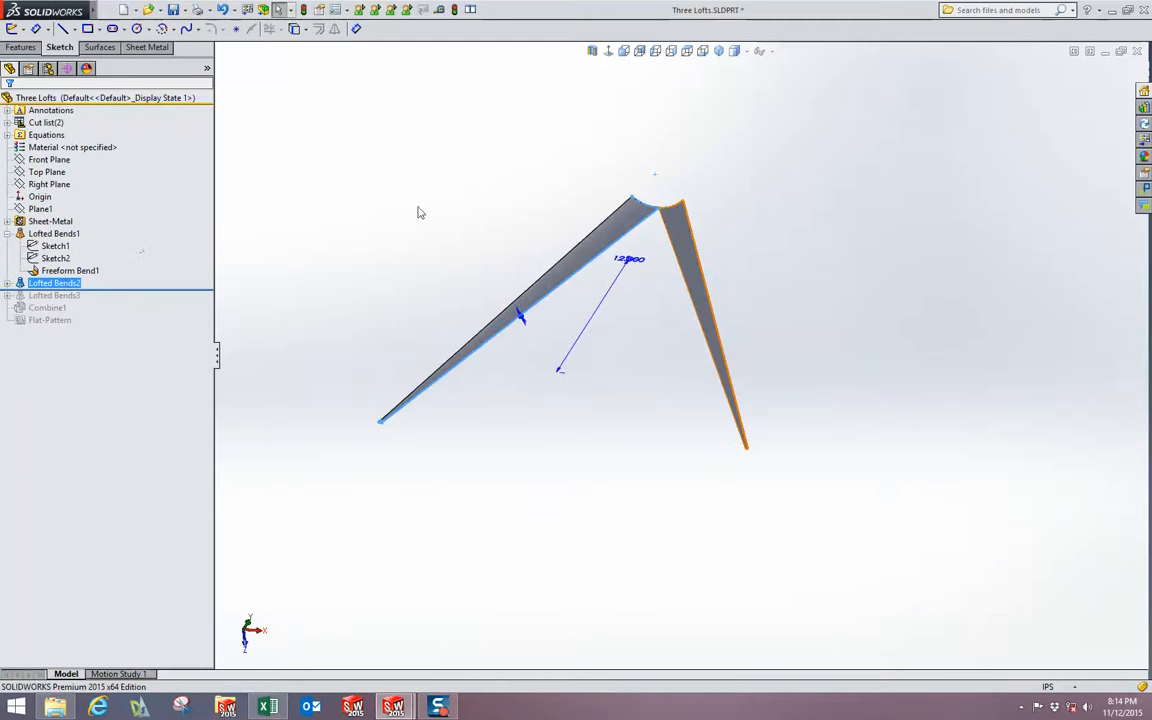
{"action": "left_click", "coordinate": [419, 211]}
{"action": "mouse_move", "coordinate": [419, 211]}
{"action": "middle_mouse_down"}
{"action": "mouse_move", "coordinate": [420, 199]}
{"action": "mouse_move", "coordinate": [405, 210]}
{"action": "middle_mouse_up"}
- Roll the model forward past Combine1 to the end of the feature tree and view the combined panel
{"action": "left_click_drag", "start_coordinate": [166, 290], "coordinate": [205, 328]}
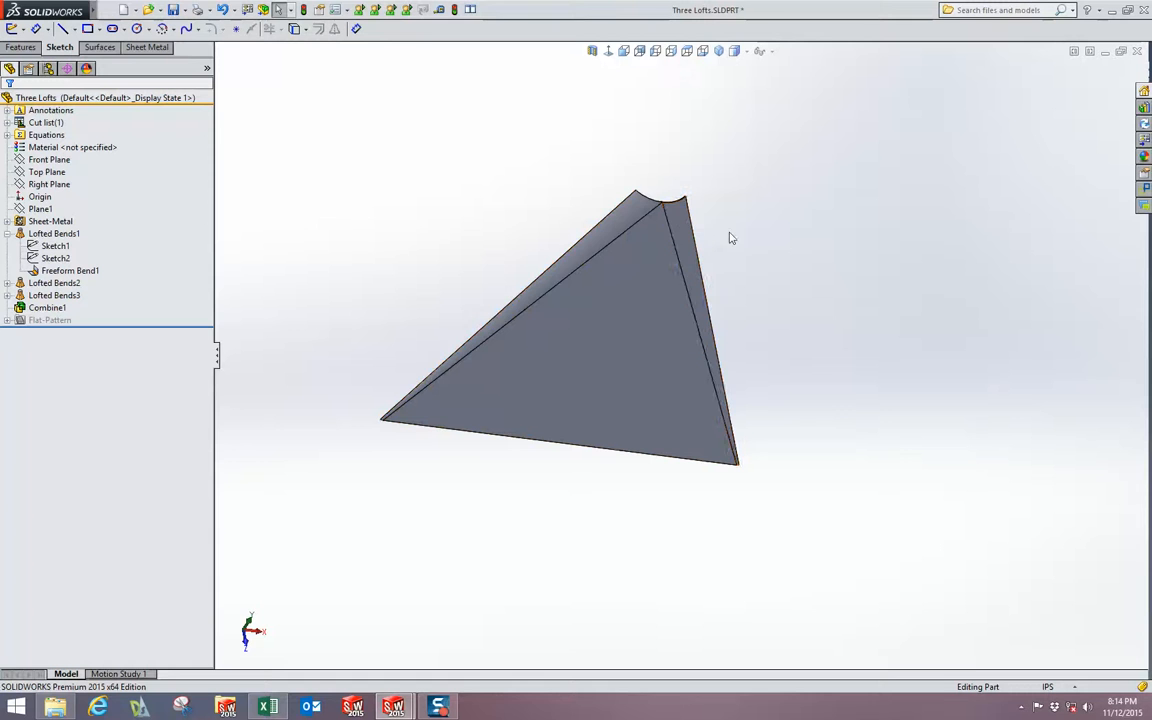
{"action": "middle_click_drag", "start_coordinate": [853, 250], "coordinate": [778, 221]}
{"action": "scroll", "coordinate": [675, 222], "scroll_direction": "down", "scroll_amount": 2}
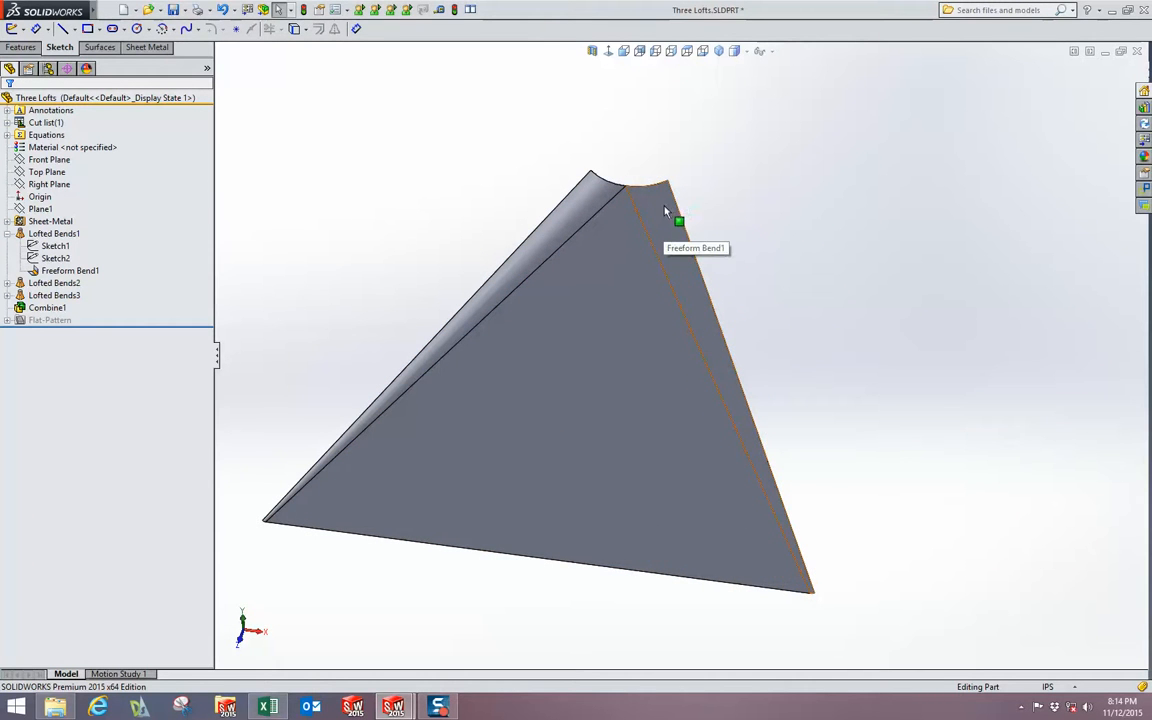
- Inspect the combined panel's two bend faces and flat face, and examine its lower corner near the first bend
{"action": "left_click", "coordinate": [665, 211]}
{"action": "left_click", "coordinate": [612, 255]}
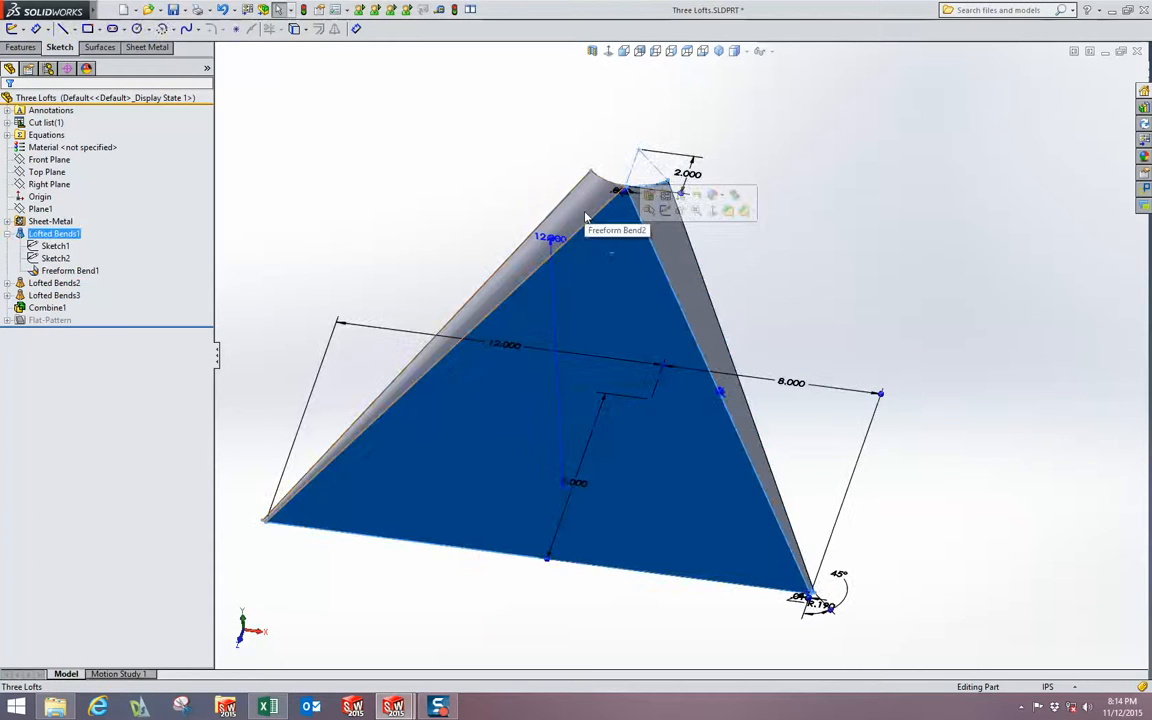
{"action": "left_click", "coordinate": [586, 217]}
{"action": "scroll", "coordinate": [857, 231], "scroll_direction": "up", "scroll_amount": 3}
{"action": "middle_click_drag", "start_coordinate": [857, 231], "coordinate": [799, 247]}
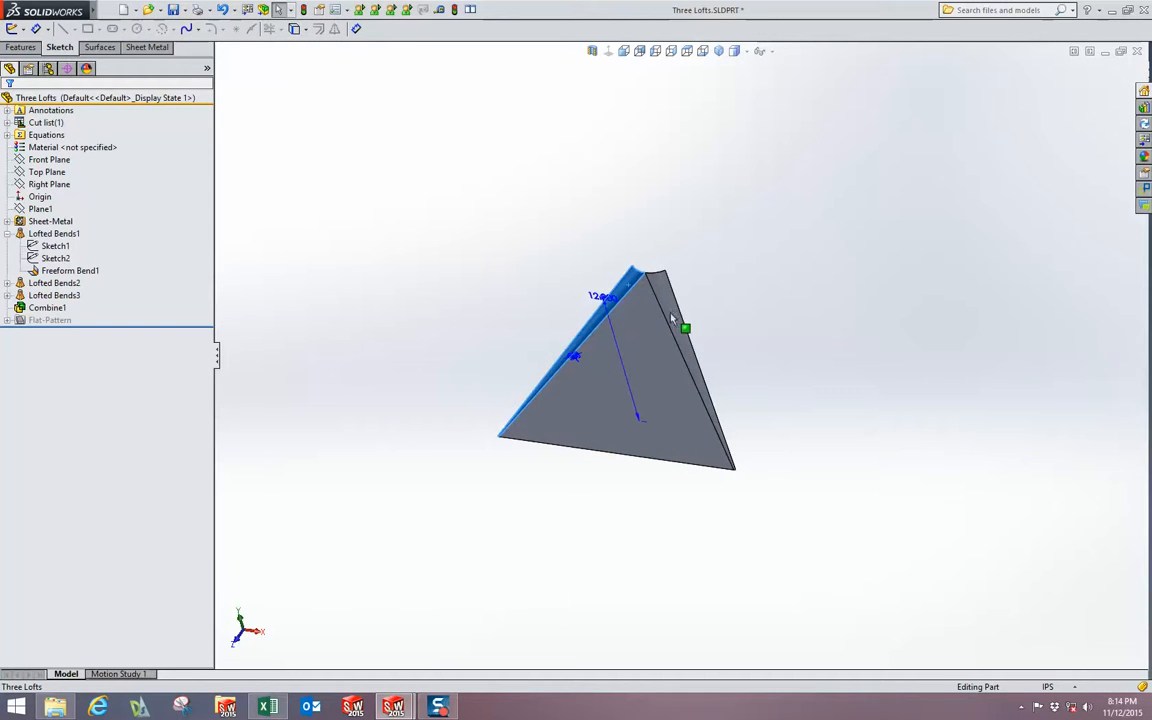
{"action": "scroll", "coordinate": [755, 470], "scroll_direction": "down", "scroll_amount": 6}
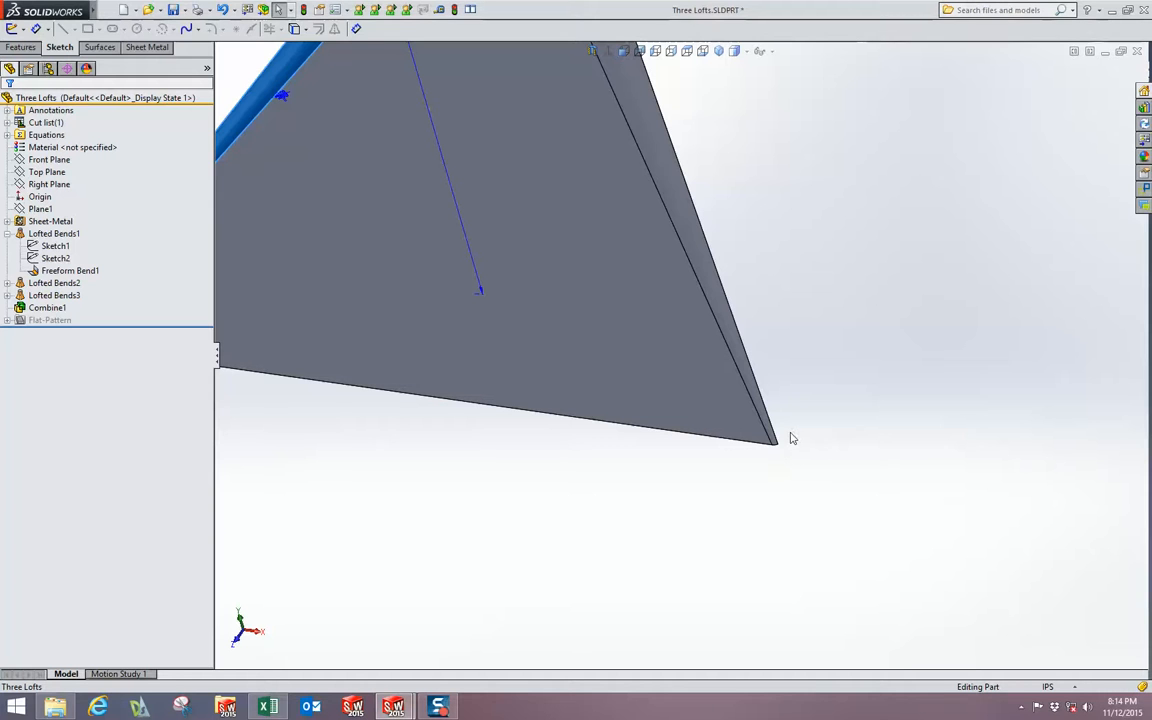
- View the whole combined panel and its lower corner at the first lofted bend, and clear the bend face selection
{"action": "scroll", "coordinate": [787, 440], "scroll_direction": "up", "scroll_amount": 3}
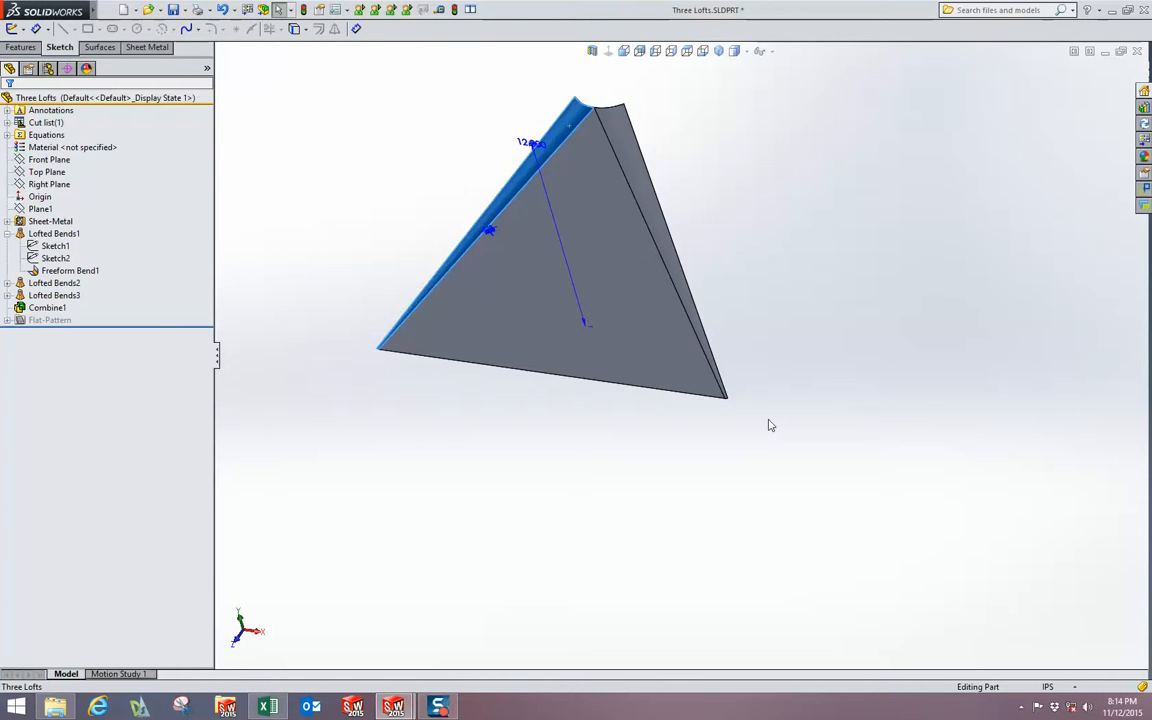
{"action": "scroll", "coordinate": [705, 388], "scroll_direction": "down", "scroll_amount": 1}
{"action": "scroll", "coordinate": [571, 367], "scroll_direction": "down", "scroll_amount": 1}
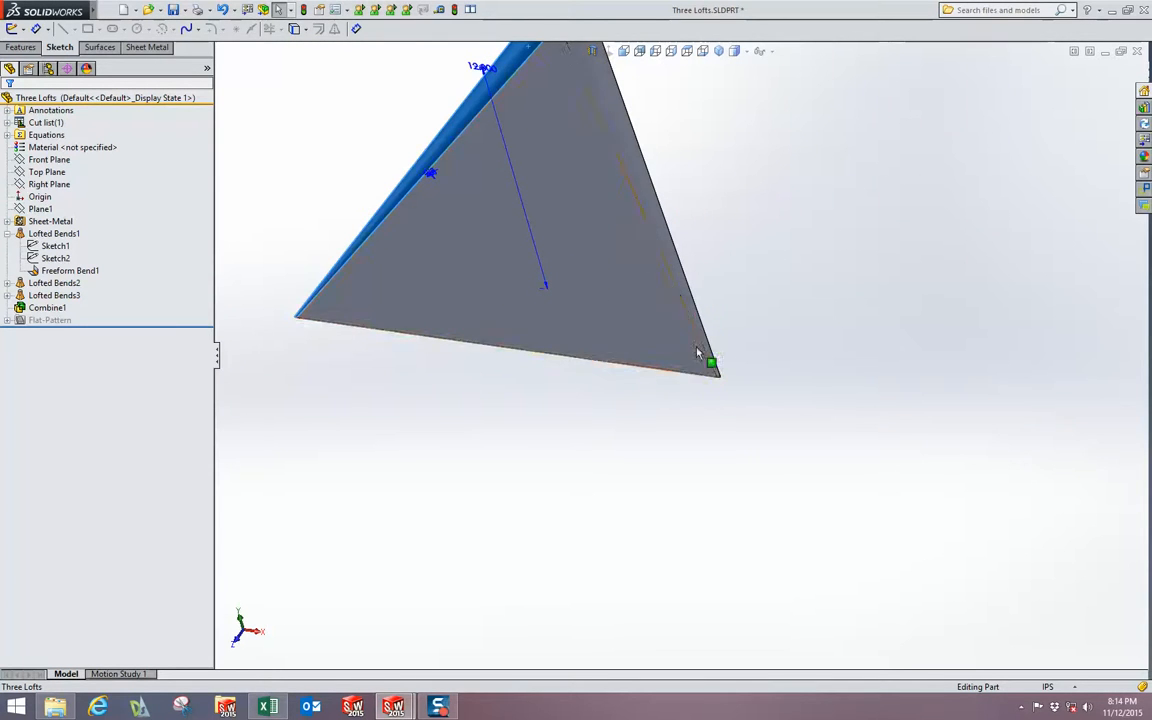
{"action": "left_click", "coordinate": [913, 273]}
{"action": "scroll", "coordinate": [716, 243], "scroll_direction": "up", "scroll_amount": 5}
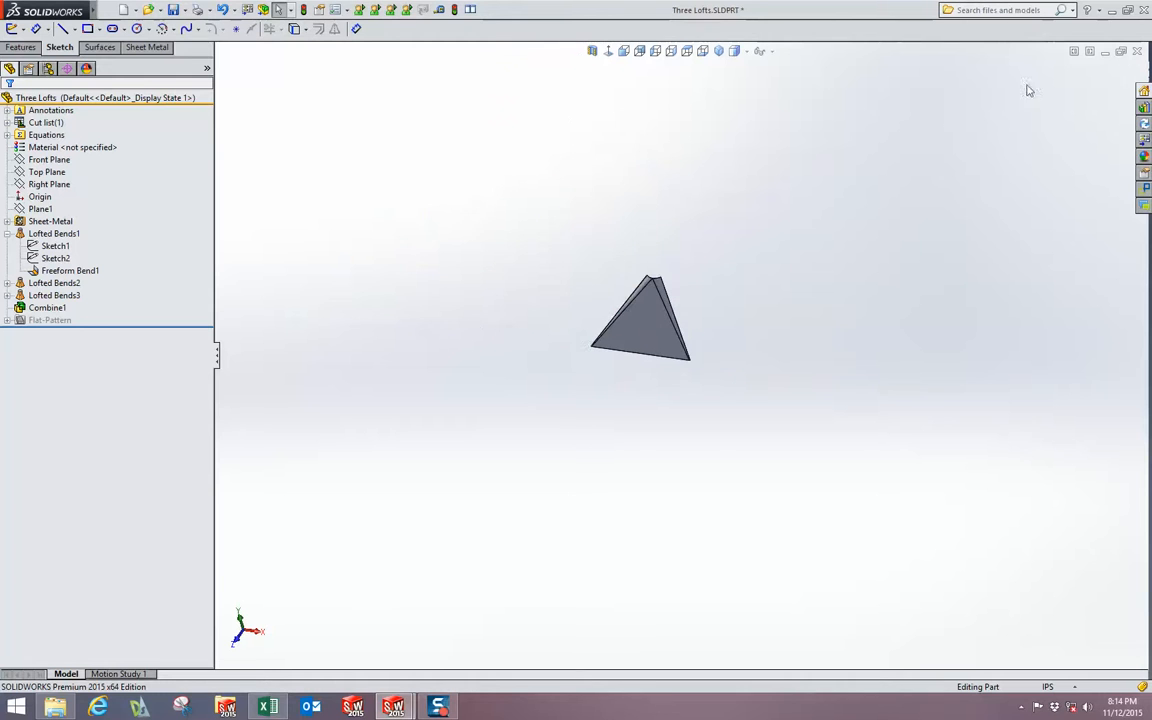
{"action": "left_click", "coordinate": [1136, 51]}
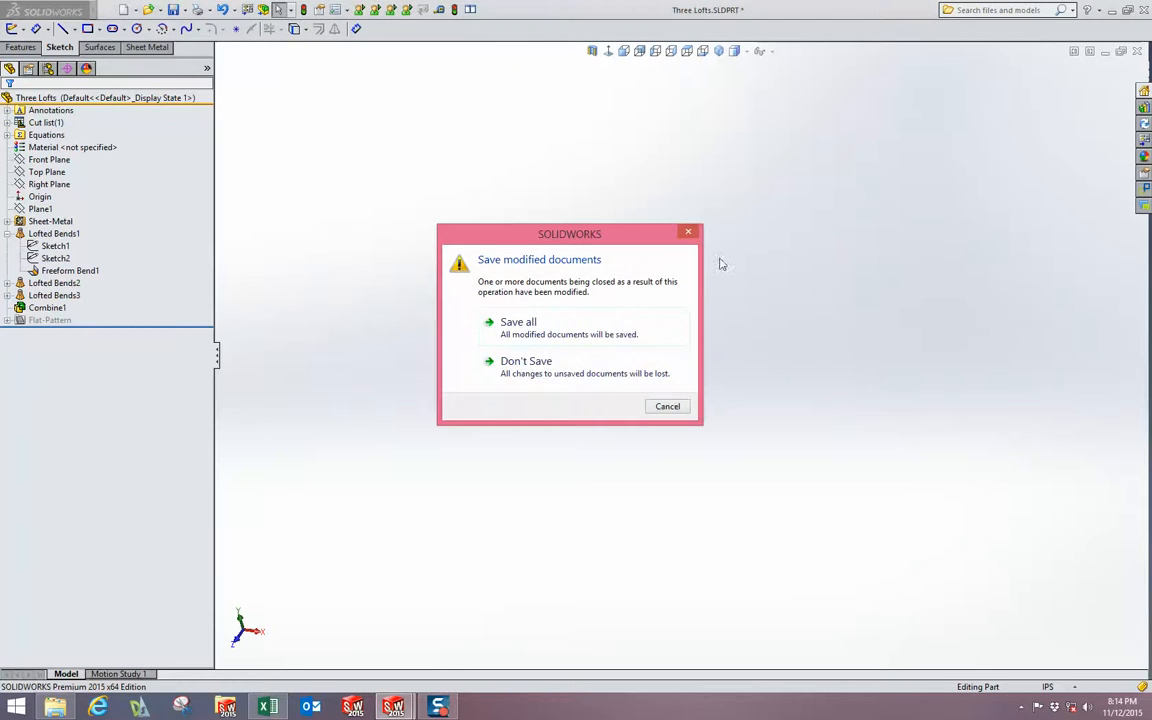
{"action": "left_click", "coordinate": [668, 407]}
- Open Sketch2 of Lofted Bends1, examine the narrow gap between the two parallel lines at the arc's end, and exit the sketch
{"action": "scroll", "coordinate": [640, 360], "scroll_direction": "down", "scroll_amount": 4}
{"action": "left_click", "coordinate": [52, 247]}
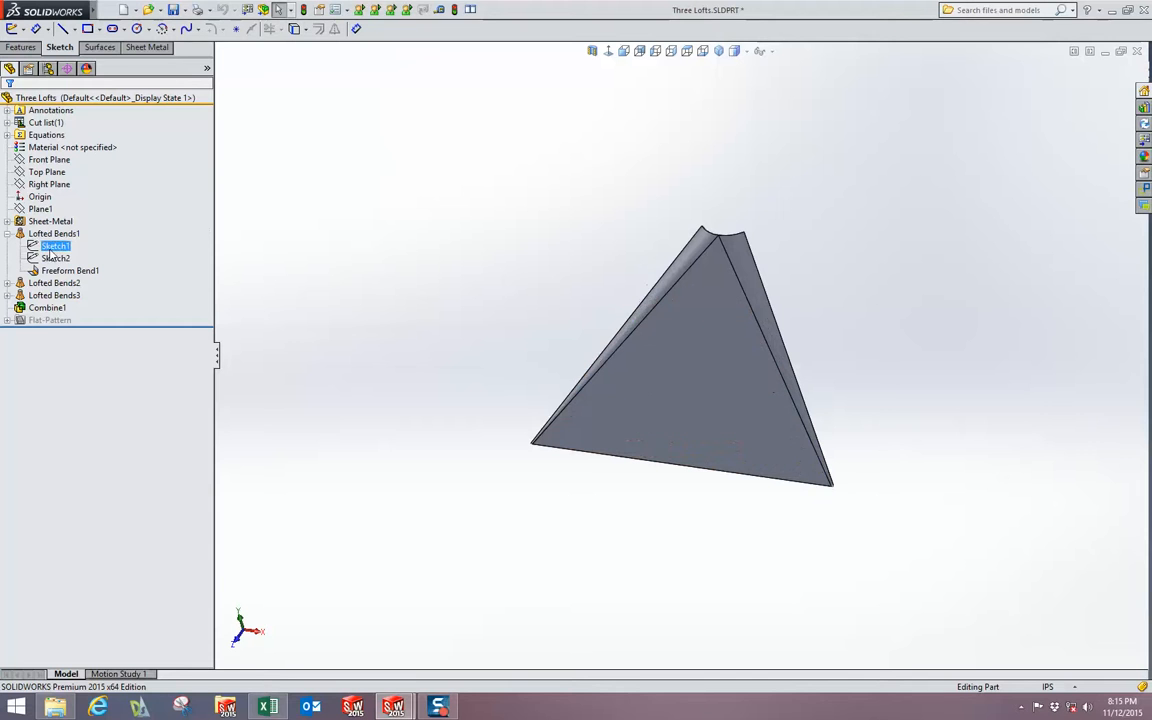
{"action": "left_click", "coordinate": [54, 258]}
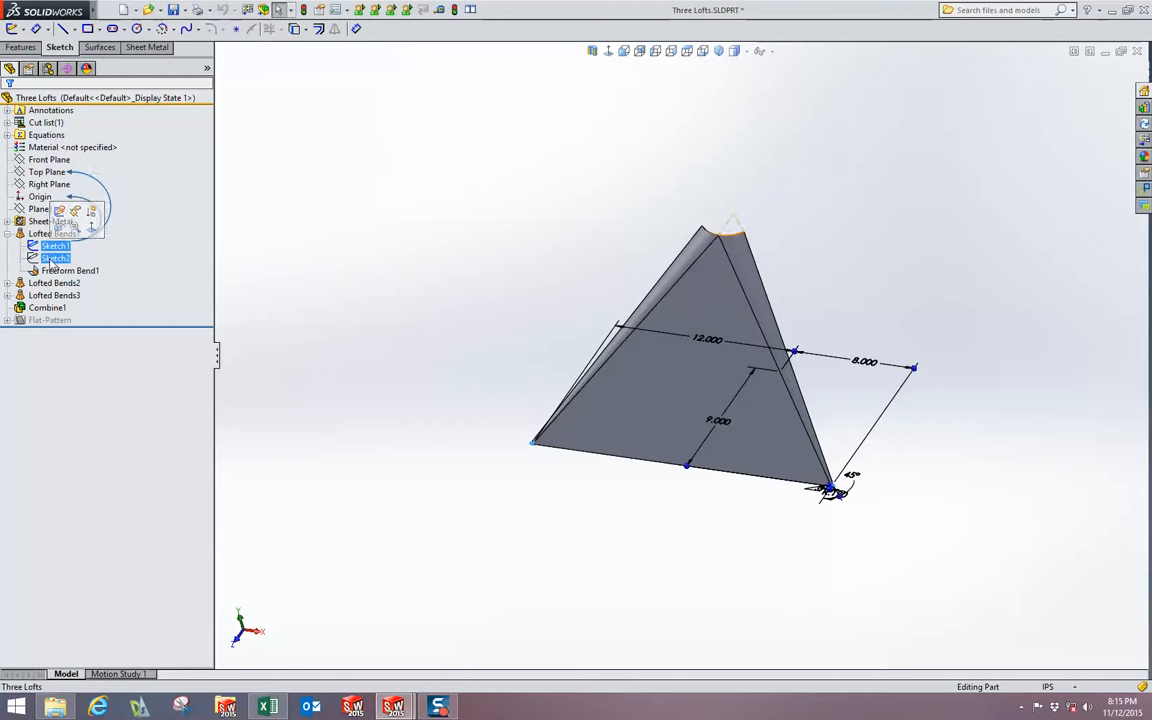
{"action": "left_click", "coordinate": [59, 224]}
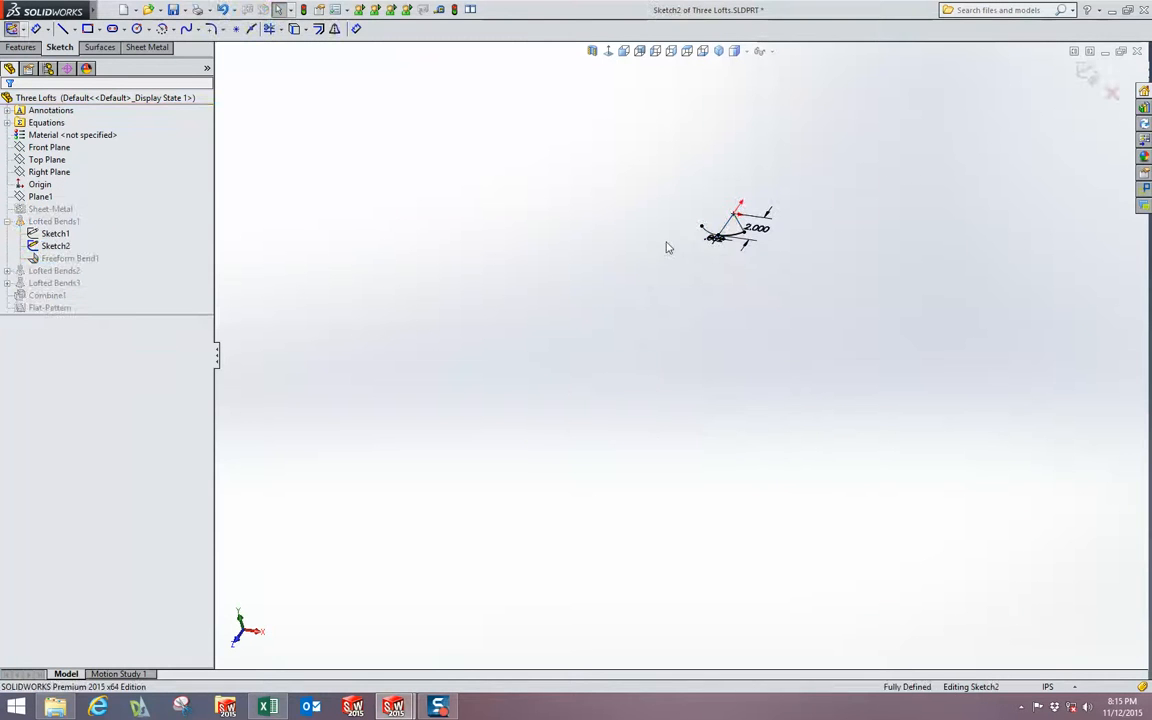
{"action": "scroll", "coordinate": [751, 275], "scroll_direction": "down", "scroll_amount": 5}
{"action": "scroll", "coordinate": [695, 285], "scroll_direction": "down", "scroll_amount": 3}
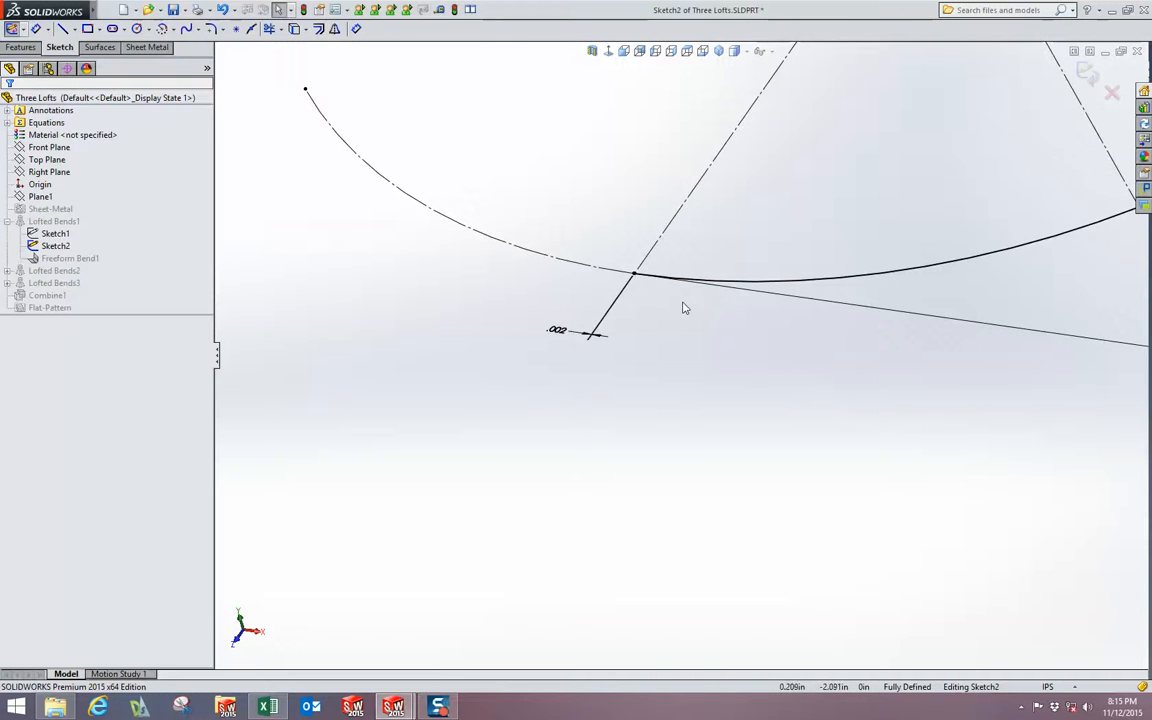
{"action": "scroll", "coordinate": [683, 308], "scroll_direction": "down", "scroll_amount": 6}
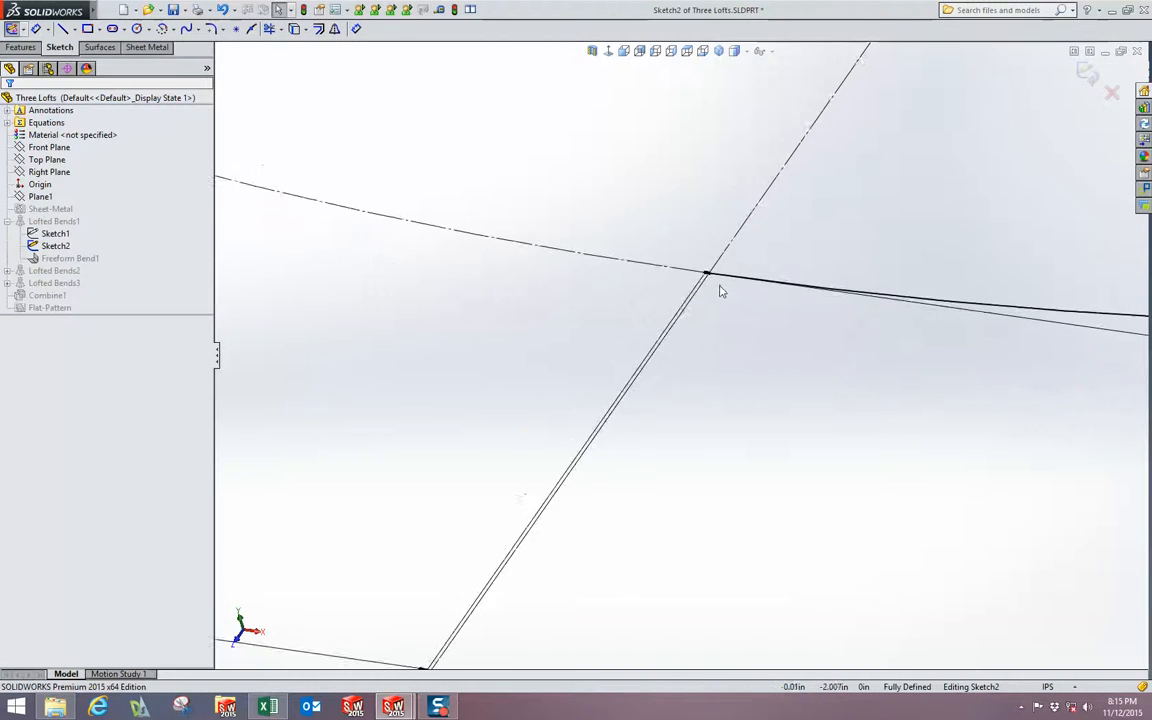
{"action": "scroll", "coordinate": [721, 291], "scroll_direction": "down", "scroll_amount": 4}
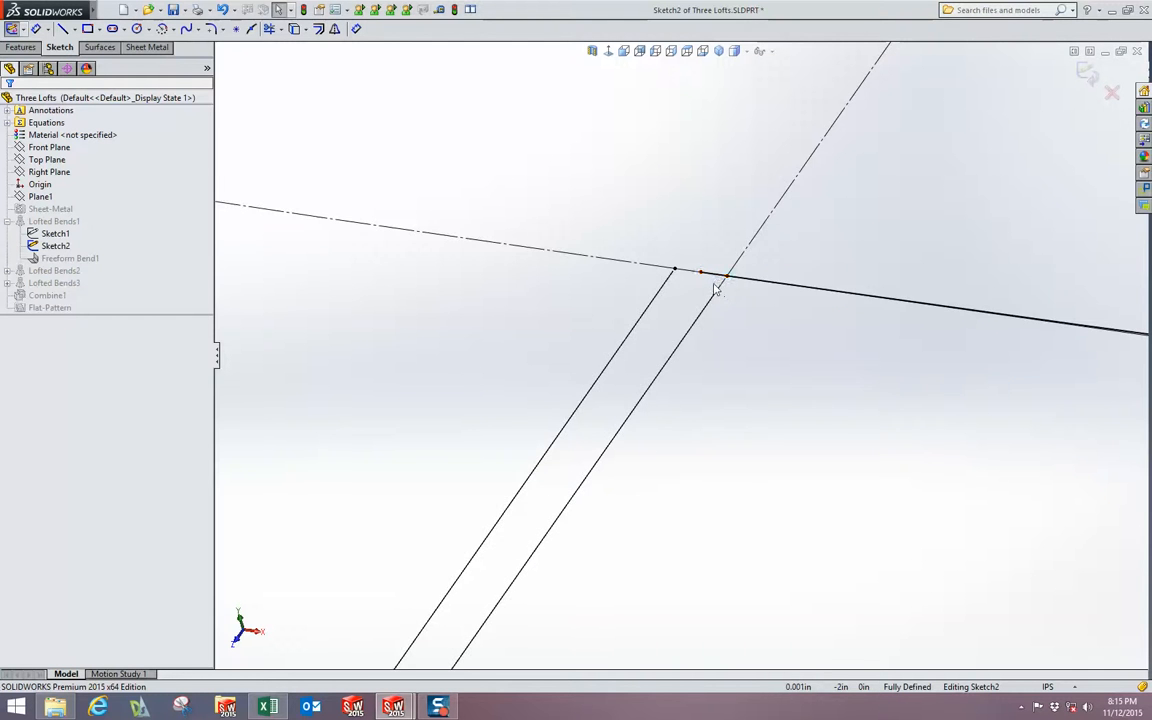
{"action": "scroll", "coordinate": [716, 290], "scroll_direction": "up", "scroll_amount": 8}
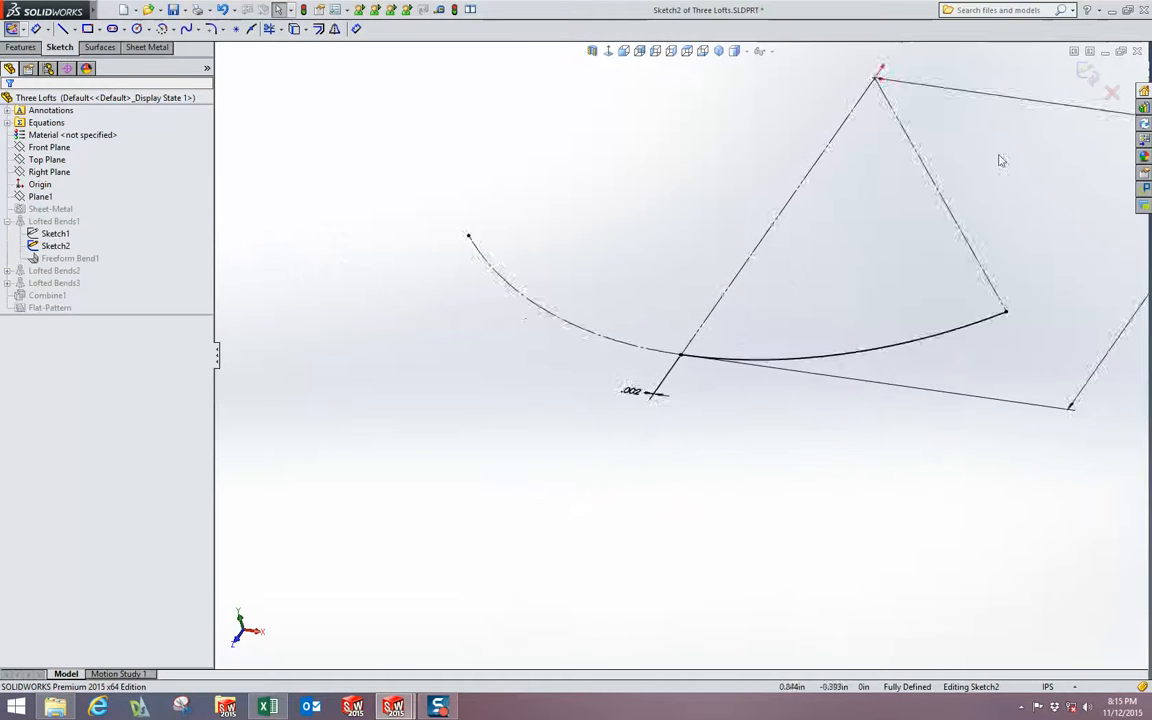
{"action": "scroll", "coordinate": [1002, 160], "scroll_direction": "up", "scroll_amount": 4}
{"action": "left_click", "coordinate": [1084, 73]}
{"action": "scroll", "coordinate": [377, 239], "scroll_direction": "up", "scroll_amount": 3}
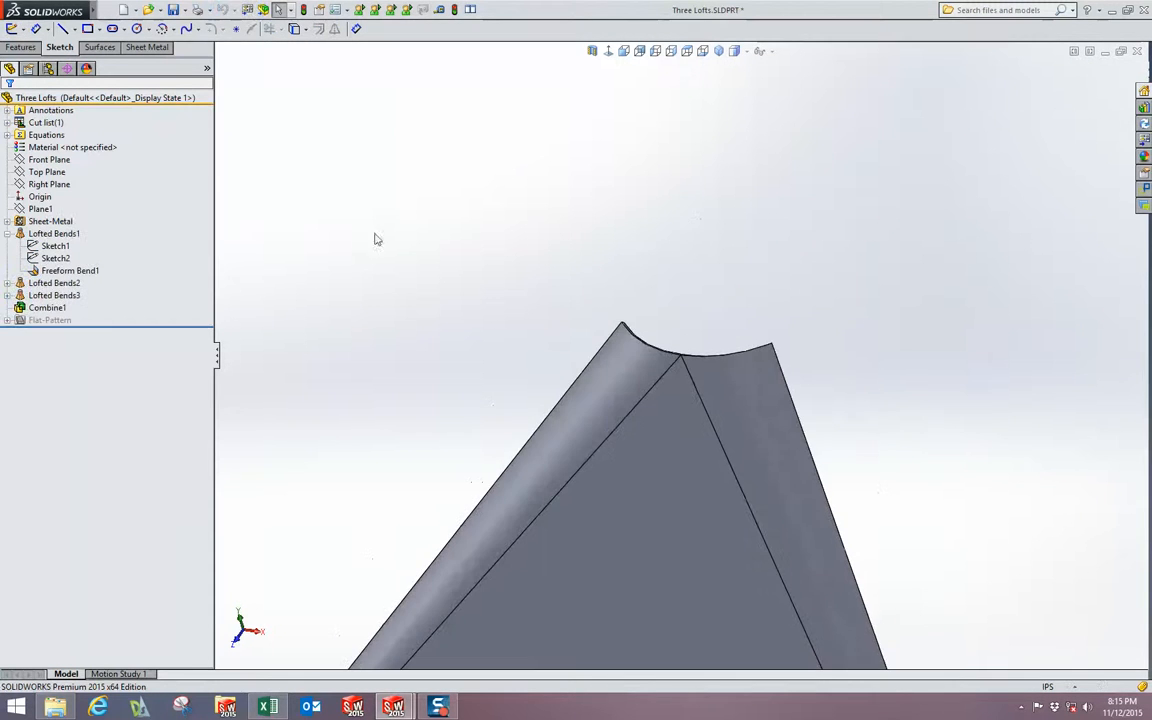
- Roll the model back to just after Lofted Bends1 and inspect its Sketch1 at the lower corner and Sketch2 at the arc end
{"action": "left_click_drag", "start_coordinate": [158, 325], "coordinate": [162, 278]}
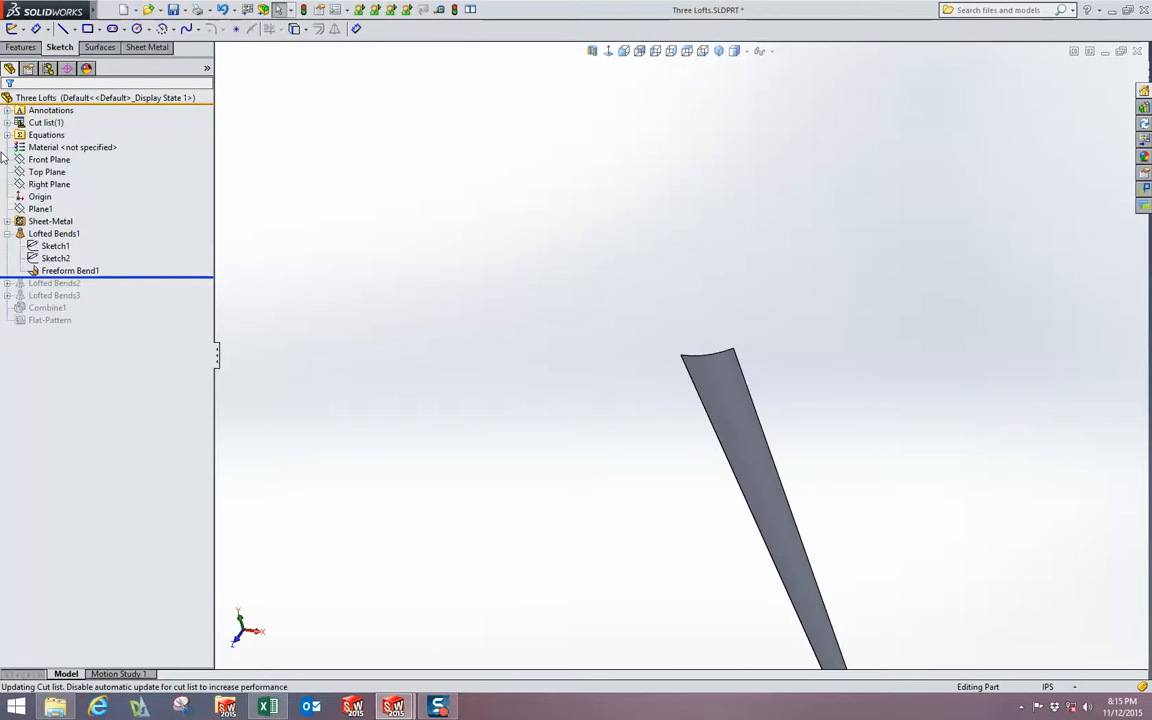
{"action": "left_click", "coordinate": [55, 245]}
{"action": "middle_click_drag", "start_coordinate": [694, 419], "coordinate": [728, 509]}
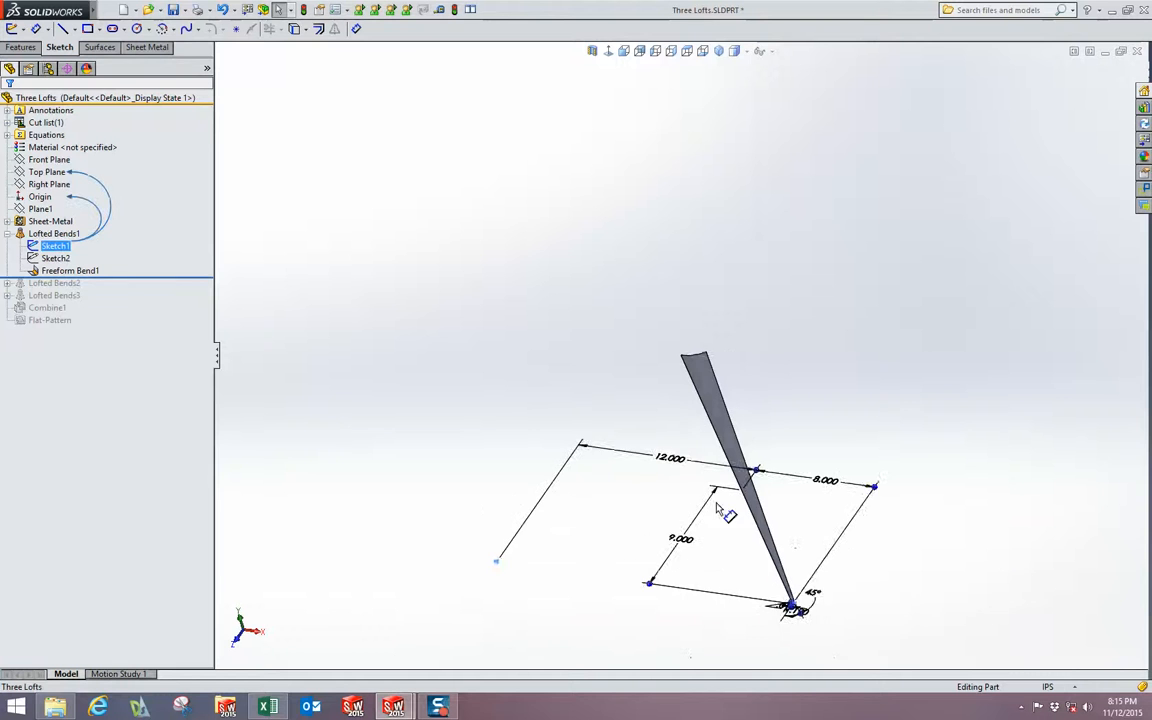
{"action": "scroll", "coordinate": [780, 603], "scroll_direction": "down", "scroll_amount": 3}
{"action": "scroll", "coordinate": [785, 600], "scroll_direction": "down", "scroll_amount": 3}
{"action": "scroll", "coordinate": [703, 410], "scroll_direction": "up", "scroll_amount": 5}
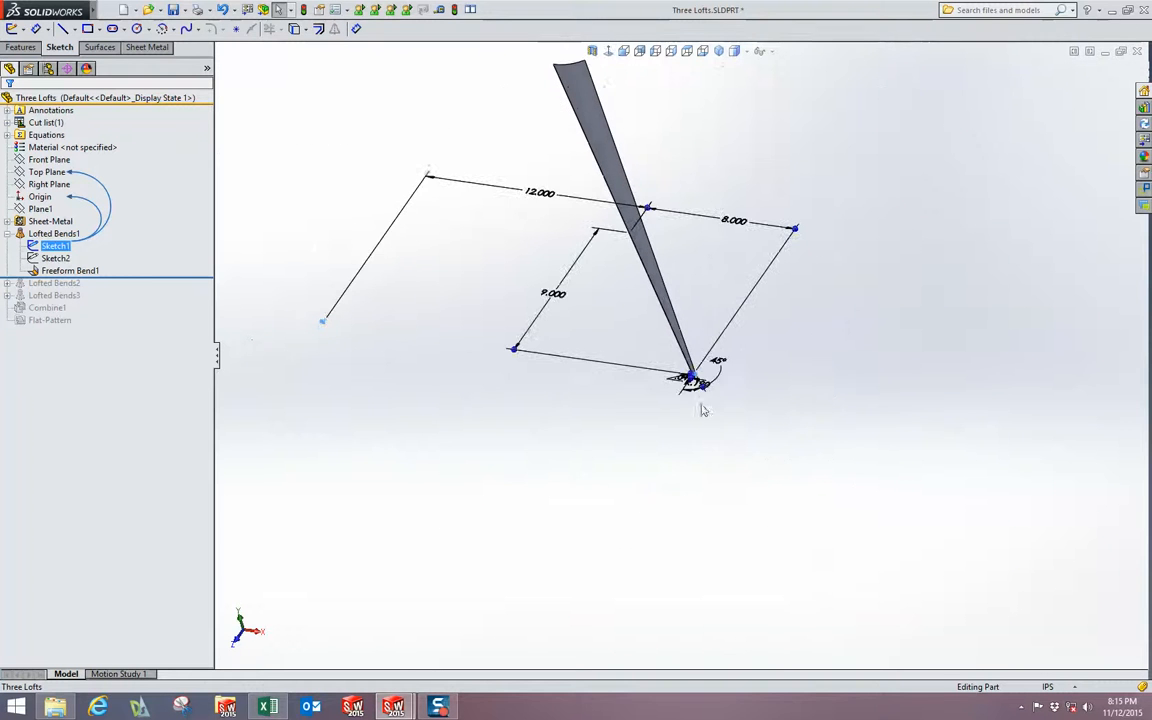
{"action": "scroll", "coordinate": [573, 103], "scroll_direction": "down", "scroll_amount": 5}
{"action": "left_click", "coordinate": [55, 258]}
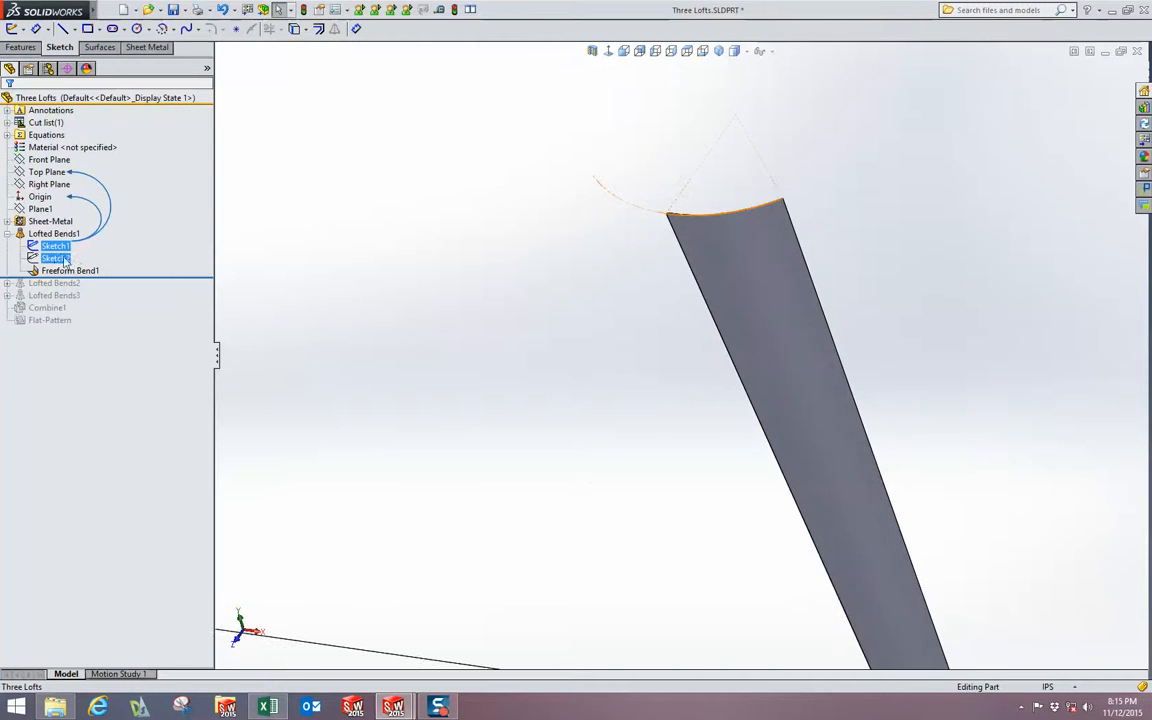
{"action": "scroll", "coordinate": [631, 287], "scroll_direction": "down", "scroll_amount": 5}
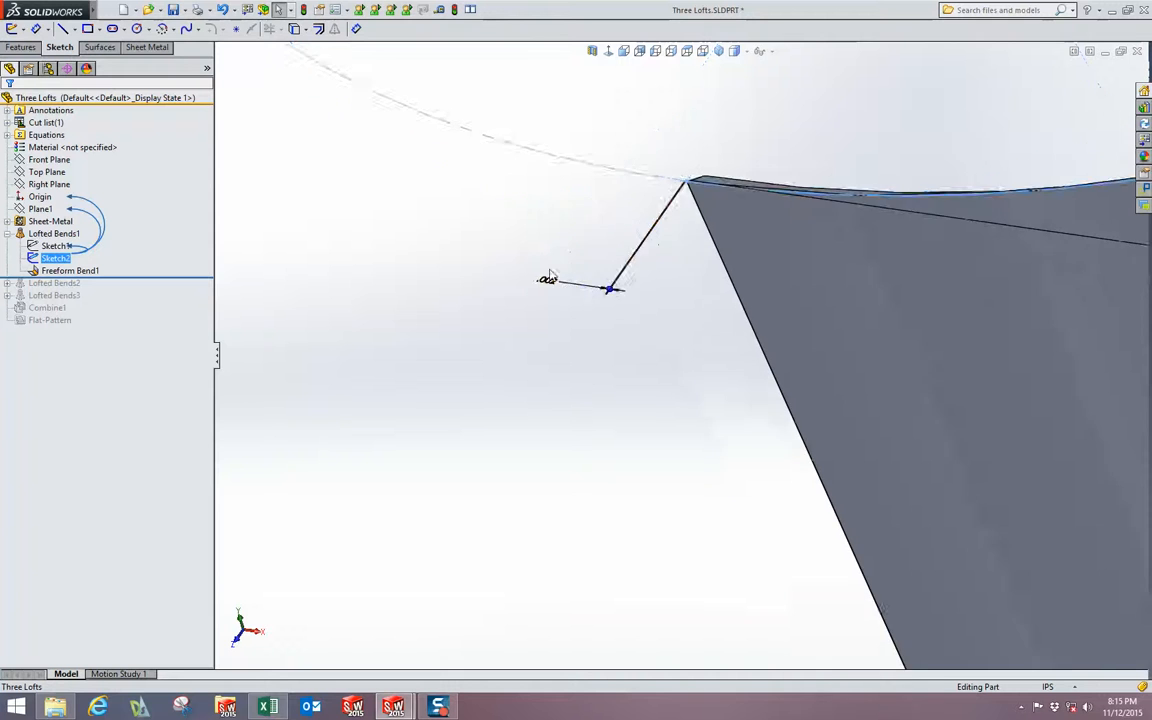
- Start a Base Flange/Tab sketch on the long thin edge face of the first lofted bend
{"action": "mouse_move", "coordinate": [593, 278]}
{"action": "middle_mouse_down"}
{"action": "mouse_move", "coordinate": [638, 309]}
{"action": "mouse_move", "coordinate": [627, 275]}
{"action": "mouse_move", "coordinate": [650, 283]}
{"action": "mouse_move", "coordinate": [593, 233]}
{"action": "mouse_move", "coordinate": [648, 231]}
{"action": "mouse_move", "coordinate": [576, 216]}
{"action": "mouse_move", "coordinate": [577, 257]}
{"action": "middle_mouse_up"}
{"action": "left_click", "coordinate": [593, 233]}
{"action": "left_click", "coordinate": [668, 215]}
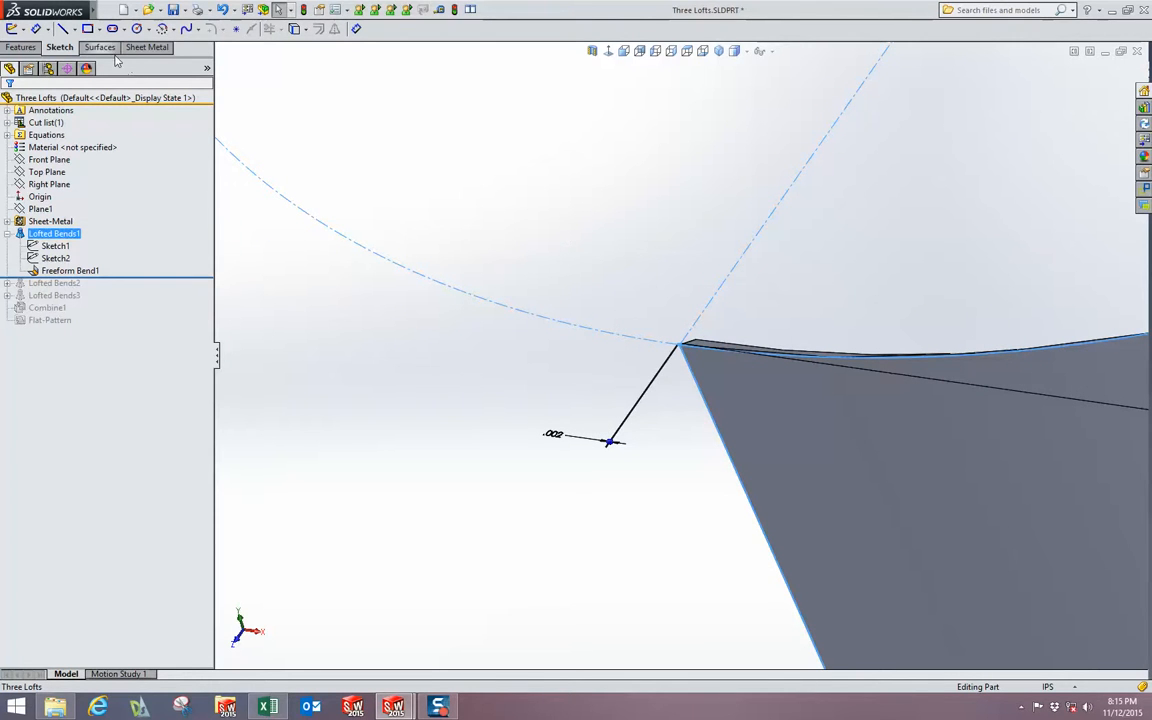
{"action": "left_click", "coordinate": [146, 47]}
{"action": "left_click", "coordinate": [13, 31]}
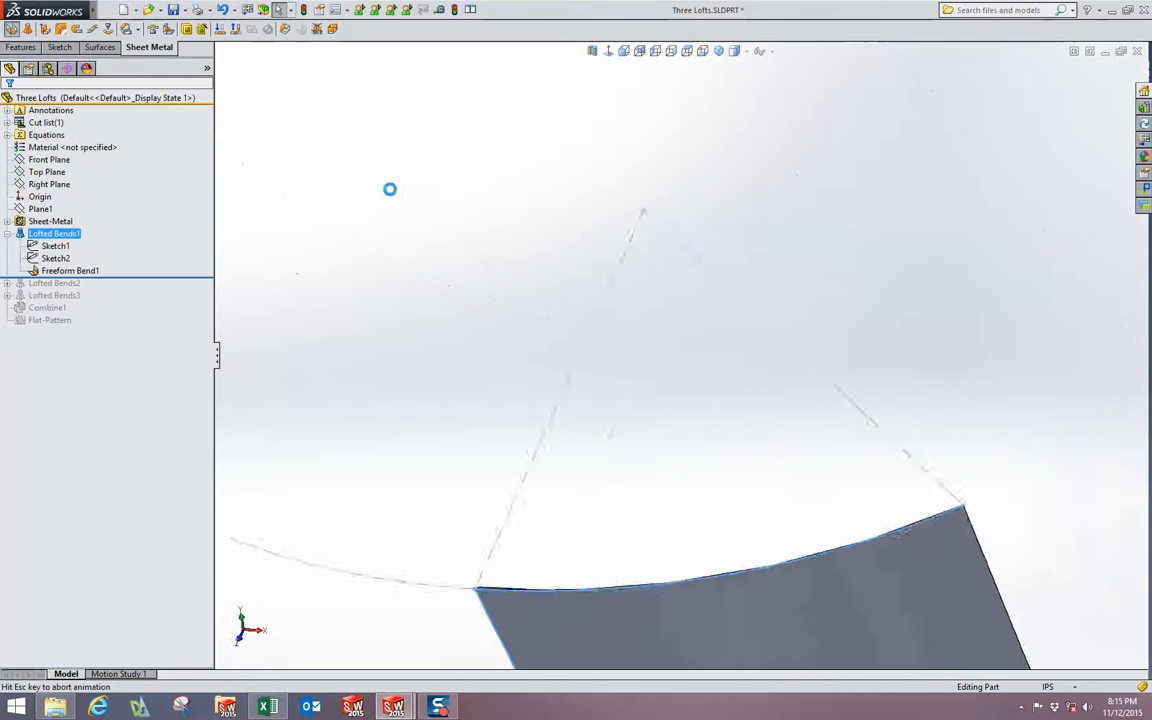
{"action": "left_click", "coordinate": [391, 188]}
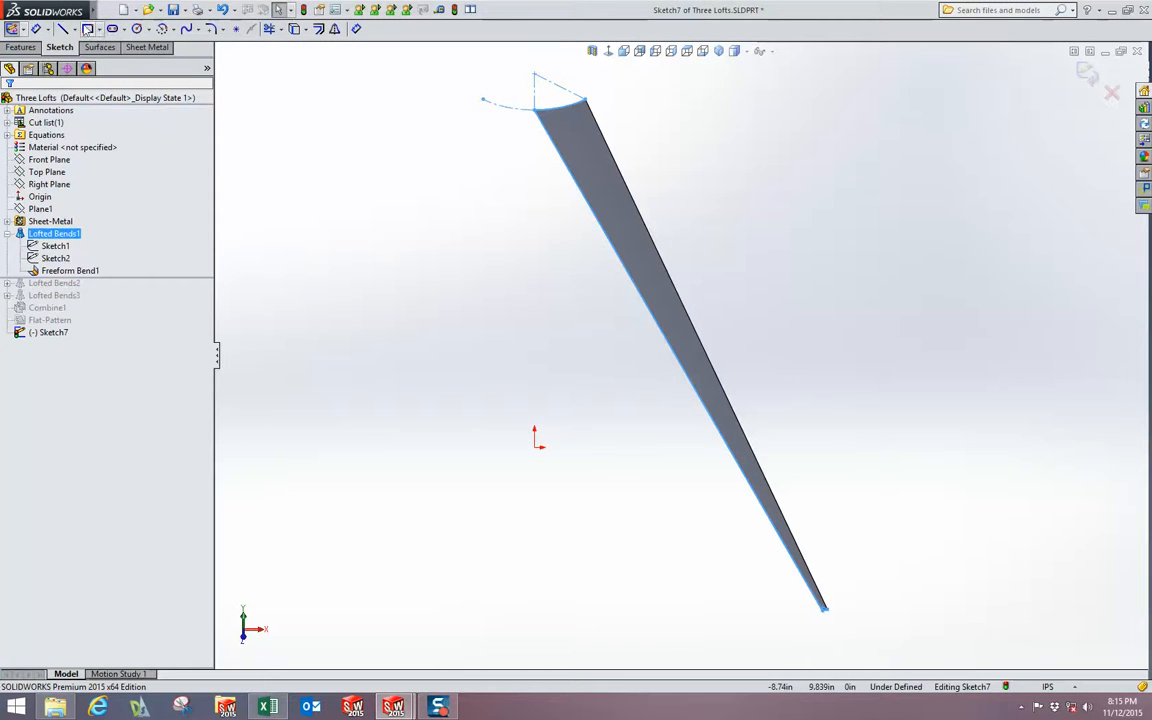
- Sketch a three-line rectangular tab profile projecting from the bend's long edge, with both open ends on that edge
{"action": "left_click", "coordinate": [61, 29]}
{"action": "scroll", "coordinate": [580, 197], "scroll_direction": "down", "scroll_amount": 5}
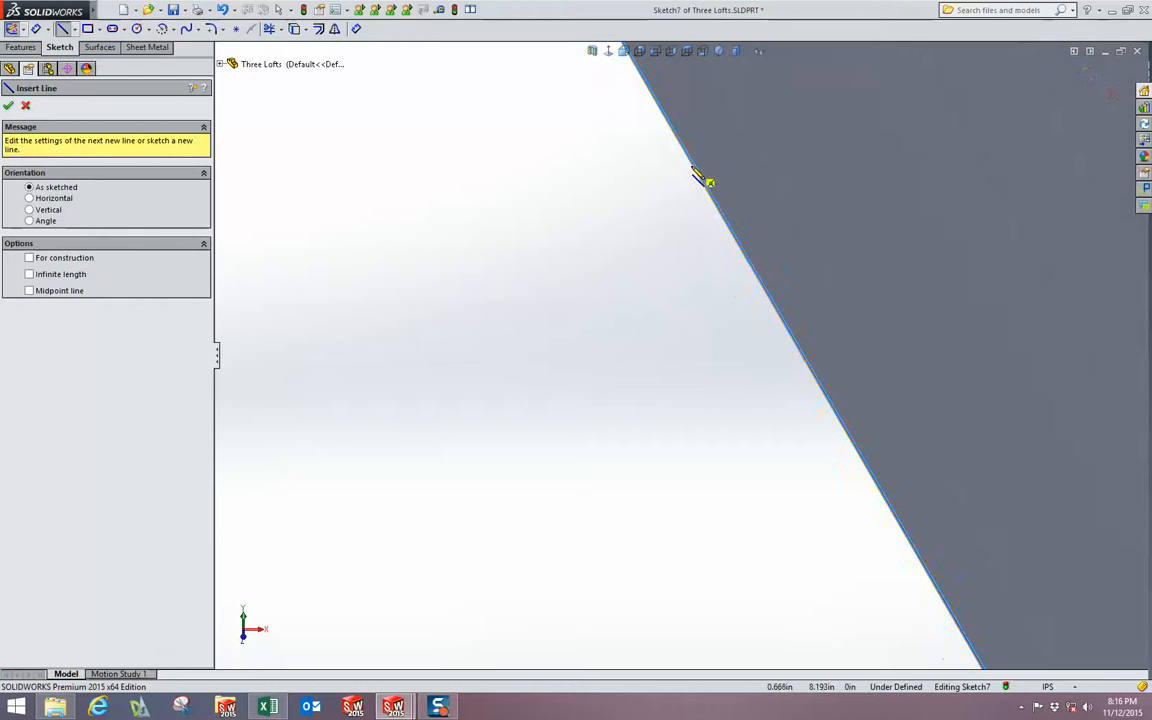
{"action": "left_click", "coordinate": [695, 168]}
{"action": "left_click", "coordinate": [609, 219]}
{"action": "left_click", "coordinate": [658, 301]}
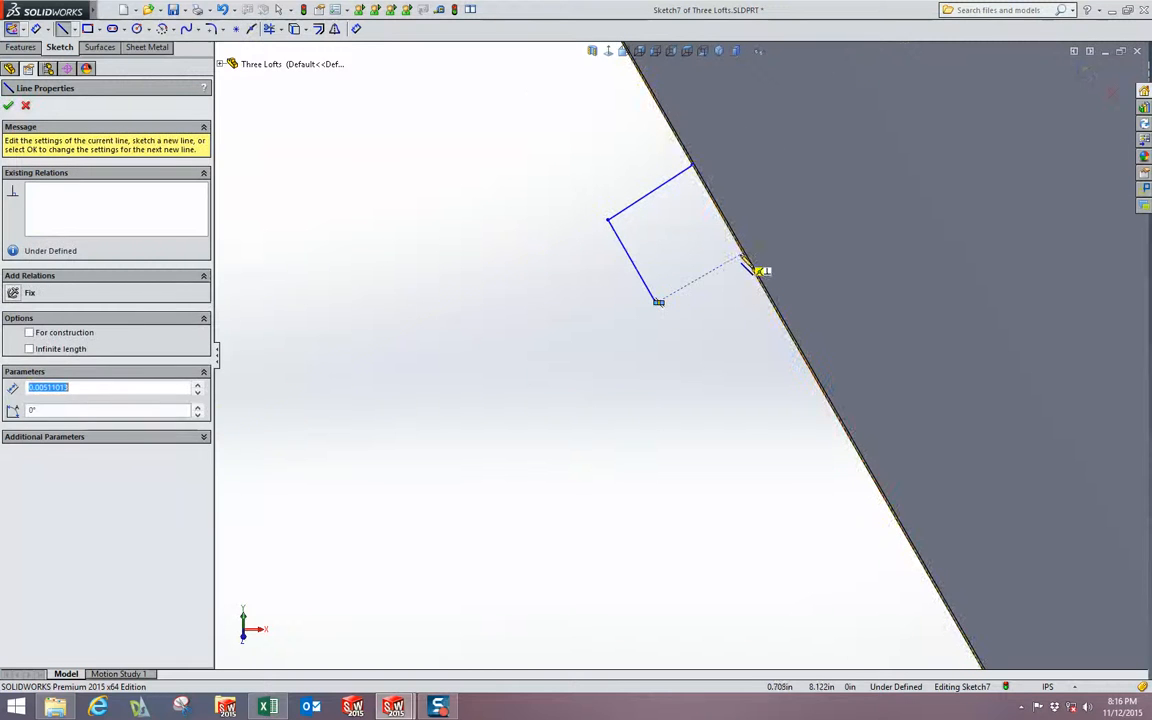
{"action": "key", "text": "Escape"}
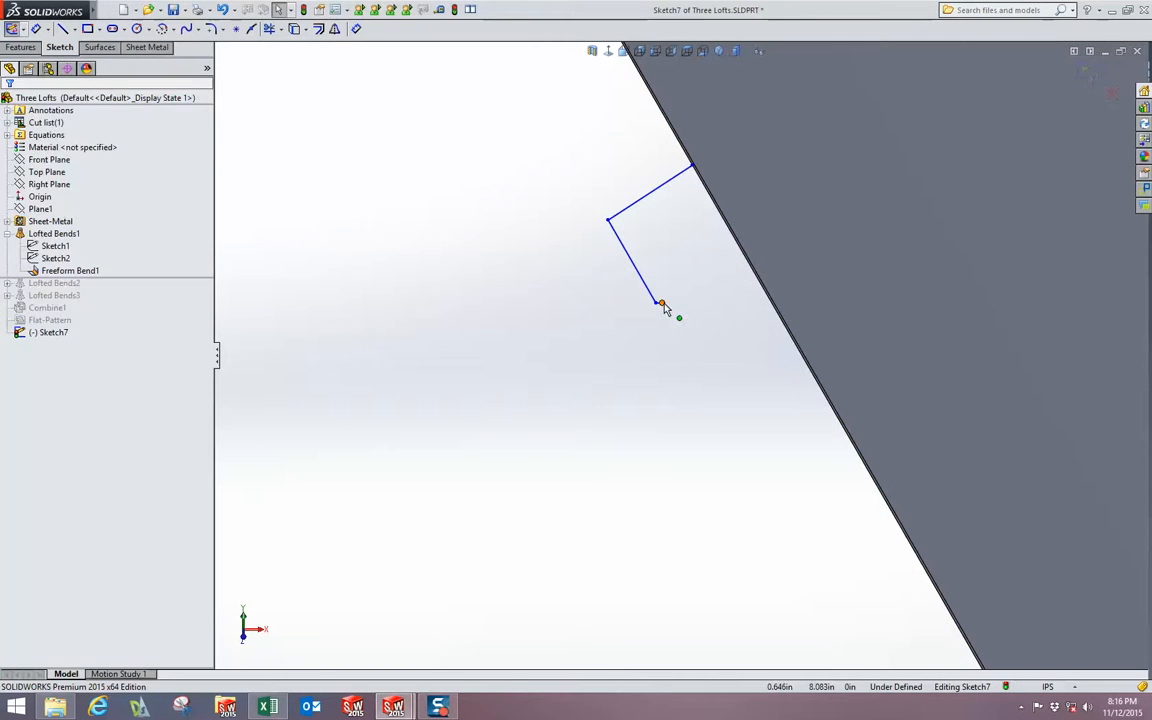
{"action": "left_click_drag", "start_coordinate": [661, 302], "coordinate": [739, 247]}
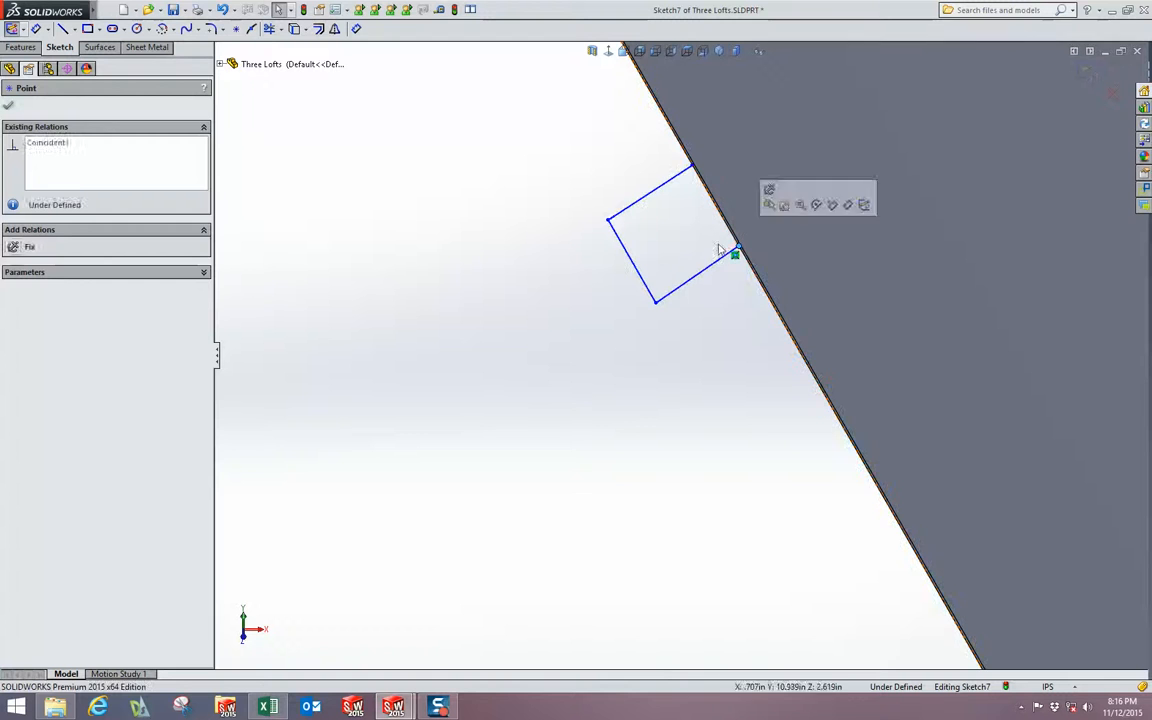
{"action": "left_click", "coordinate": [585, 157]}
{"action": "scroll", "coordinate": [662, 155], "scroll_direction": "down", "scroll_amount": 1}
{"action": "middle_click_drag", "start_coordinate": [688, 209], "coordinate": [665, 222]}
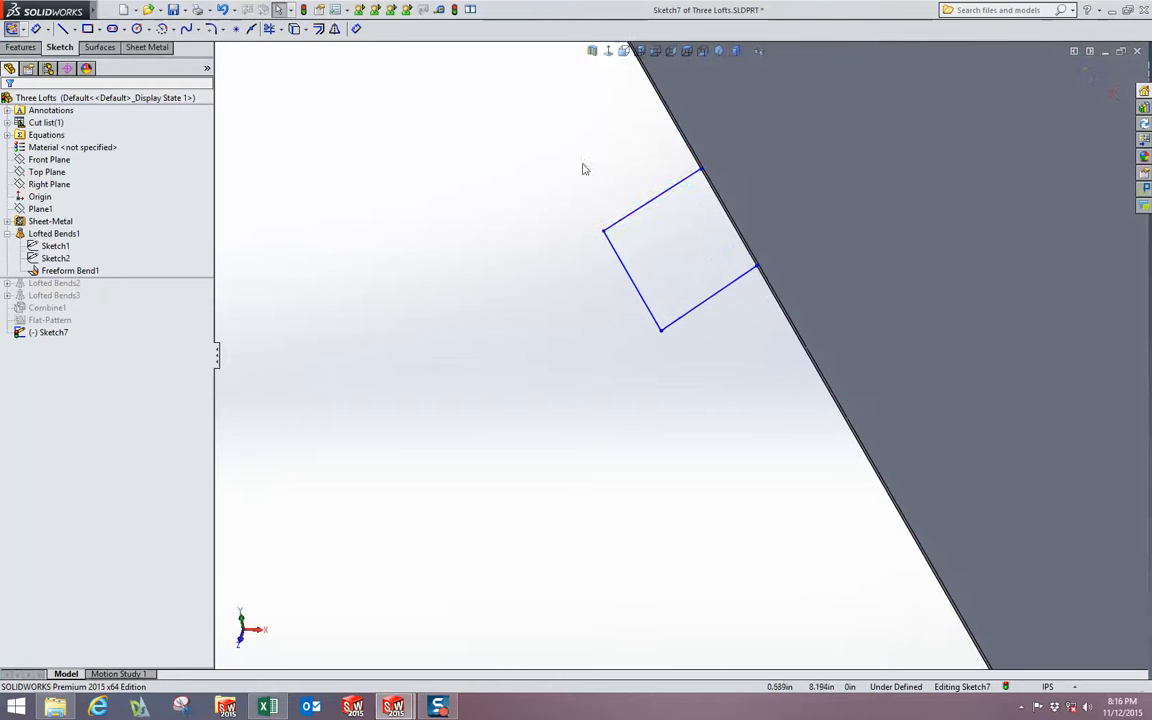
- Close the tab profile with a line along the bend edge, deleting its Vertical relation and joining its free end to the lower corner
{"action": "left_click", "coordinate": [62, 29]}
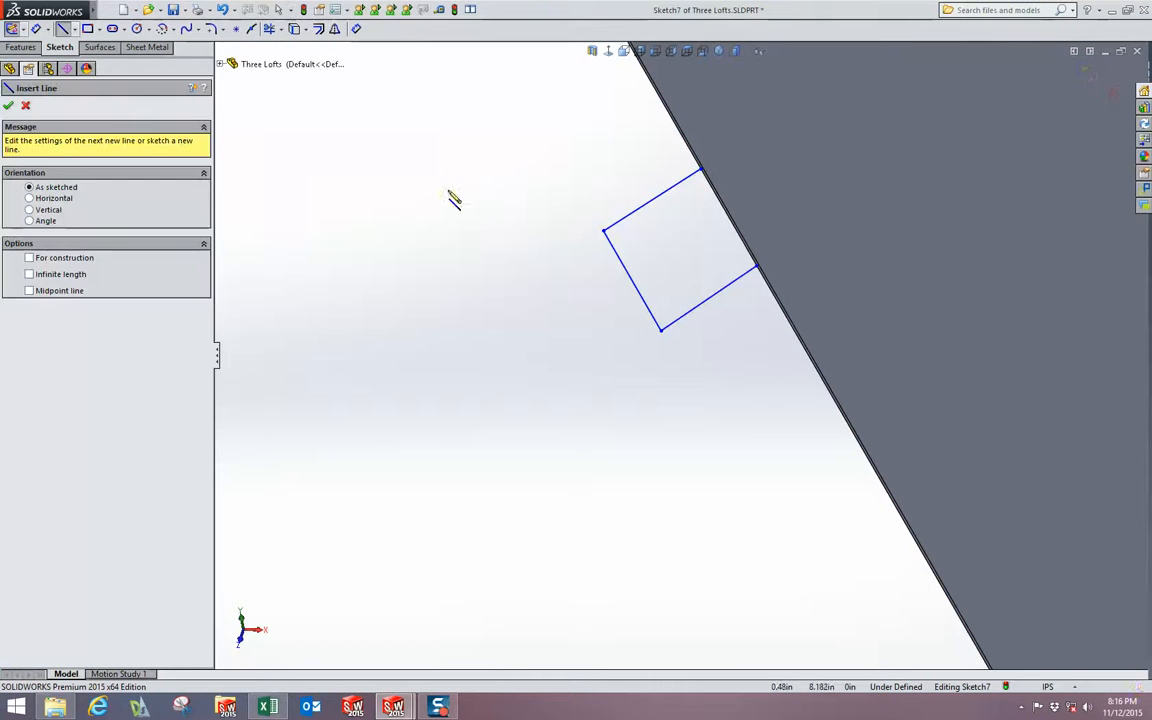
{"action": "mouse_move", "coordinate": [702, 169]}
{"action": "left_mouse_down"}
{"action": "mouse_move", "coordinate": [696, 264]}
{"action": "mouse_move", "coordinate": [764, 291]}
{"action": "mouse_move", "coordinate": [770, 277]}
{"action": "mouse_move", "coordinate": [689, 200]}
{"action": "left_mouse_up"}
{"action": "scroll", "coordinate": [742, 243], "scroll_direction": "down", "scroll_amount": 2}
{"action": "key", "text": "Escape"}
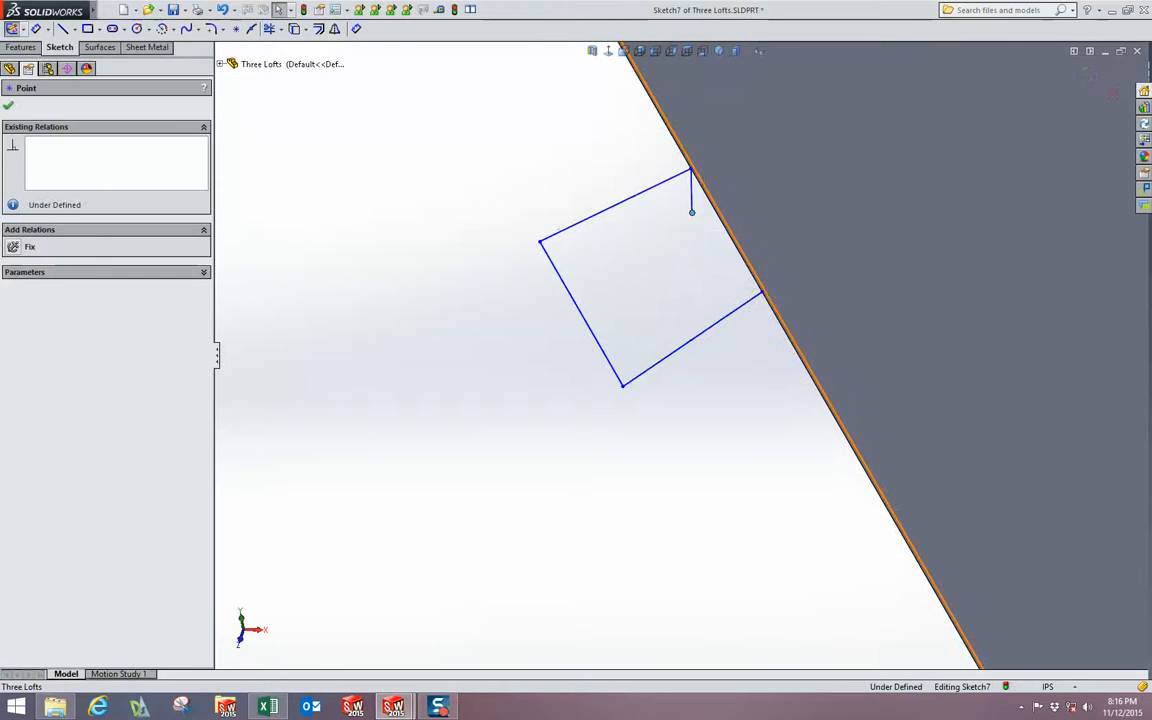
{"action": "left_click", "coordinate": [690, 198]}
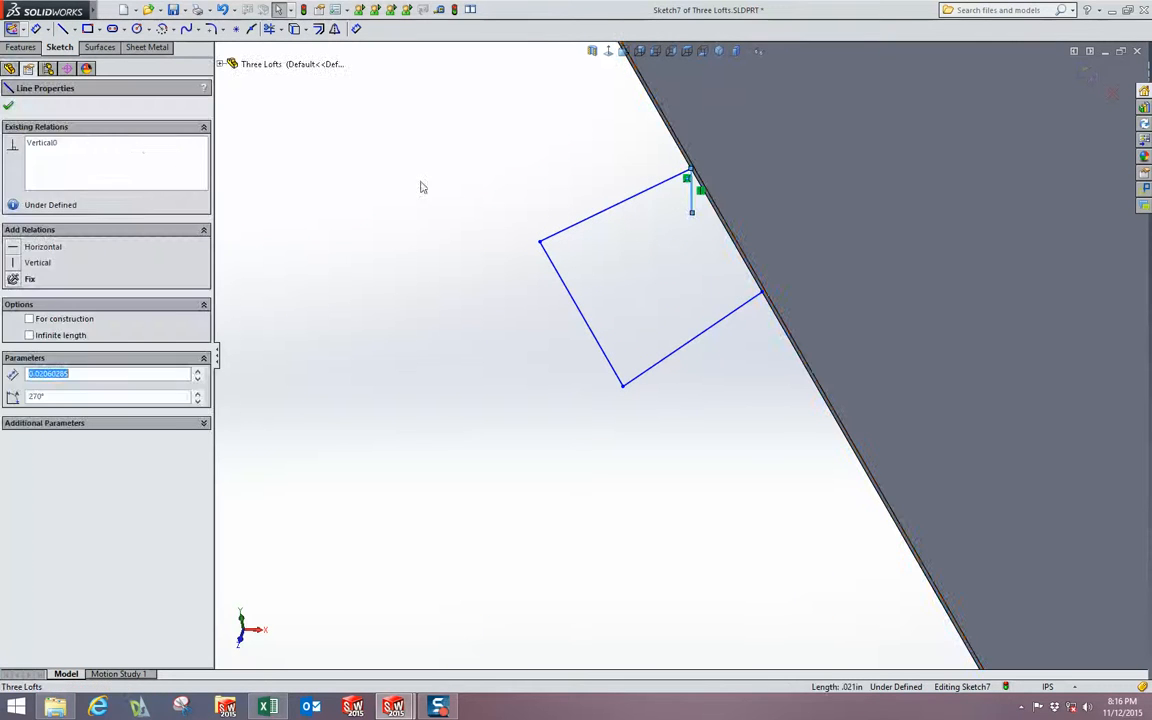
{"action": "left_click", "coordinate": [54, 145]}
{"action": "key", "text": "Delete"}
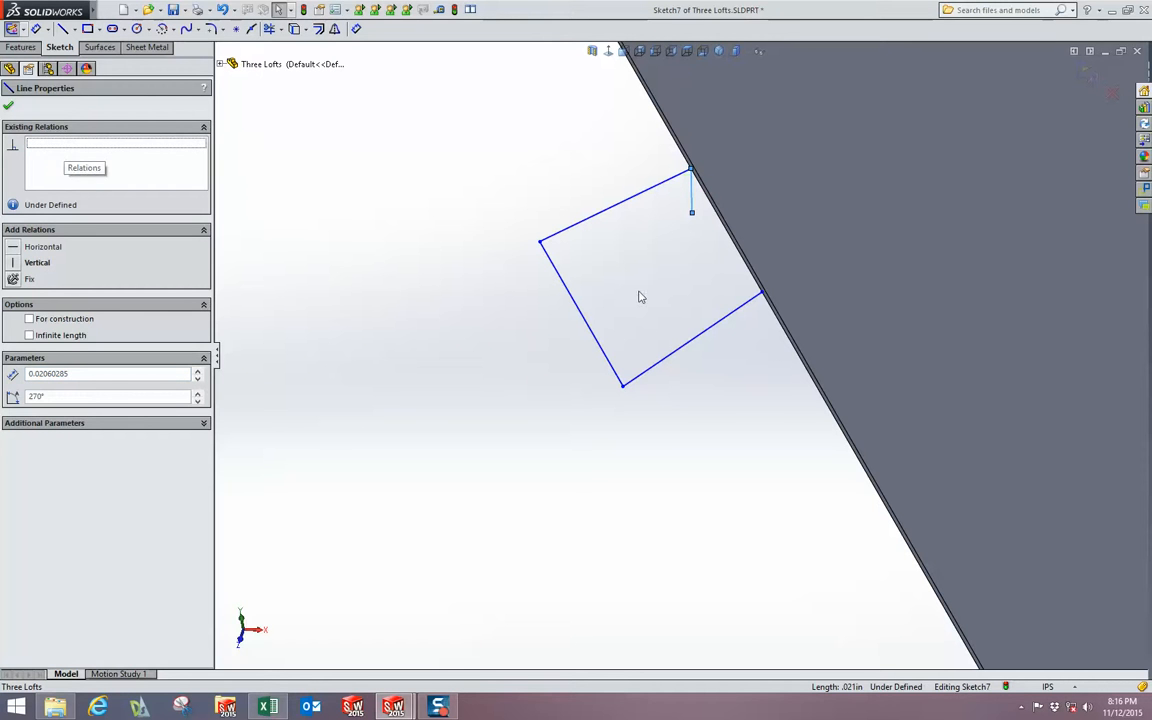
{"action": "left_click", "coordinate": [692, 213]}
{"action": "left_click_drag", "start_coordinate": [692, 213], "coordinate": [764, 294]}
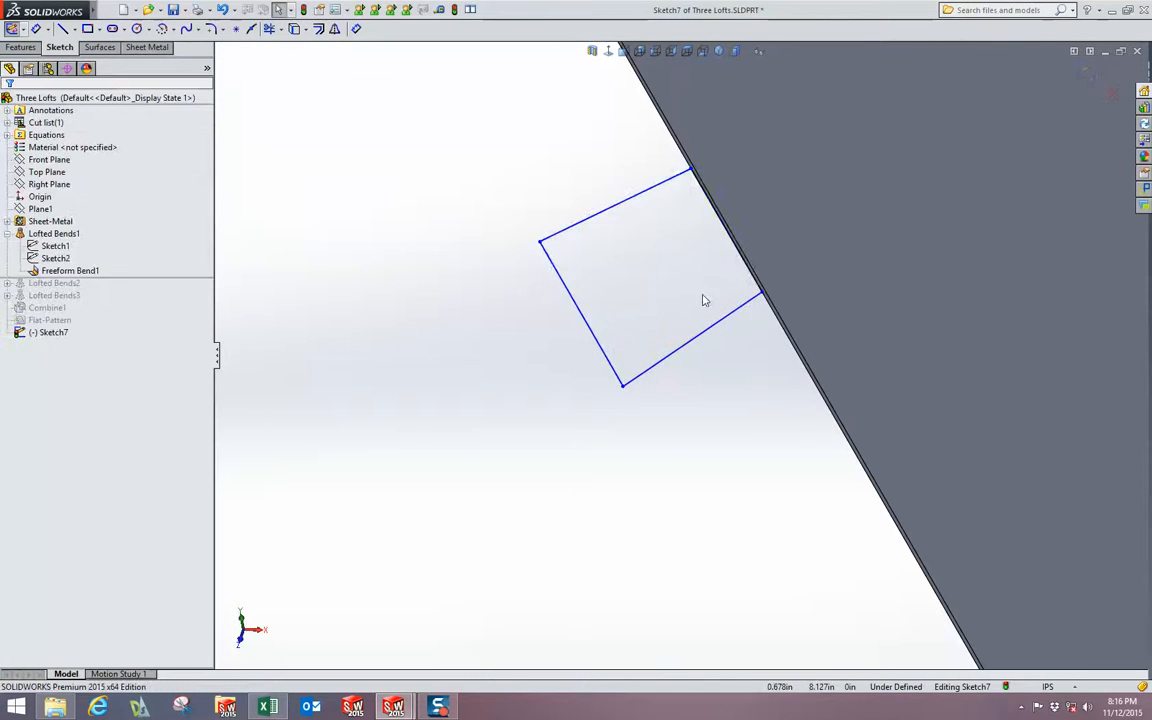
- Try to create the tab from the closed profile, and exit its sketch
{"action": "scroll", "coordinate": [706, 294], "scroll_direction": "up", "scroll_amount": 6}
{"action": "scroll", "coordinate": [714, 279], "scroll_direction": "up", "scroll_amount": 5}
{"action": "left_click", "coordinate": [1108, 93]}
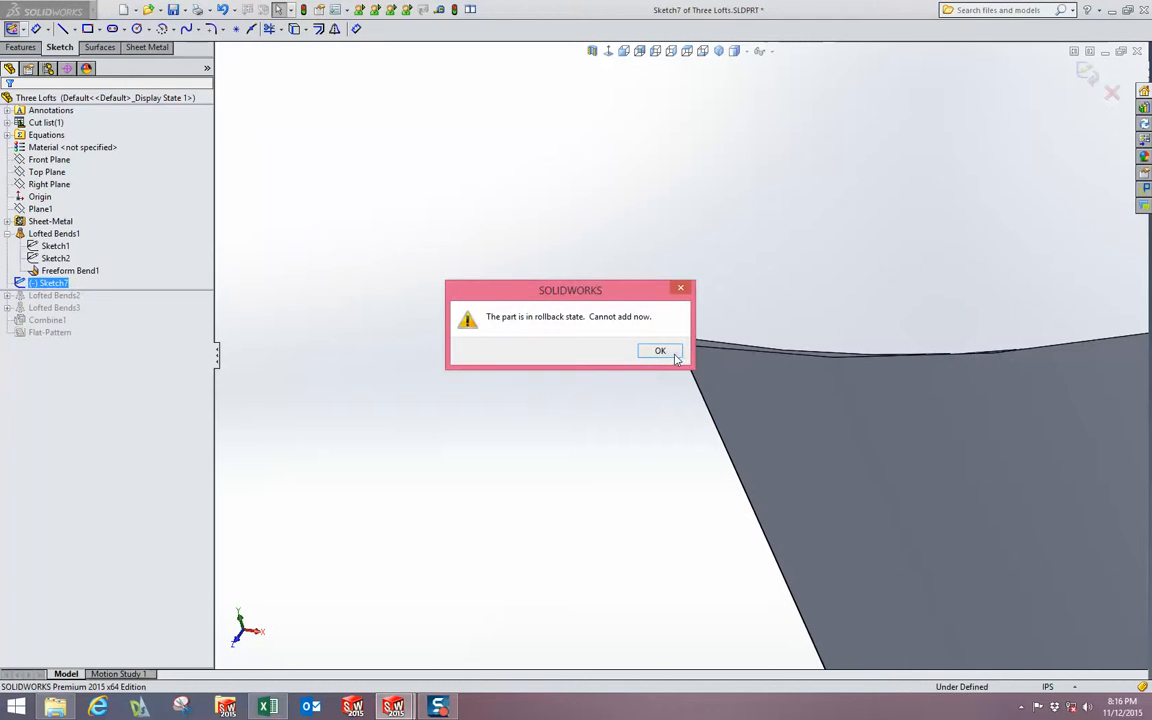
{"action": "left_click", "coordinate": [670, 357]}
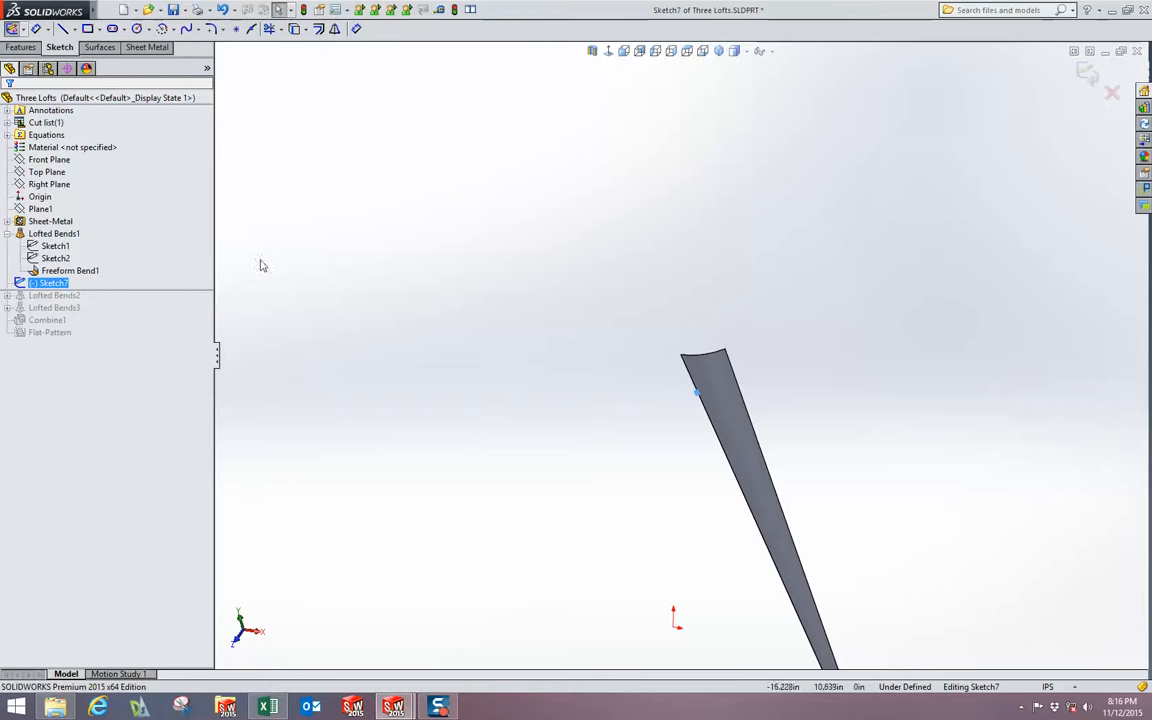
{"action": "left_click", "coordinate": [1087, 72]}
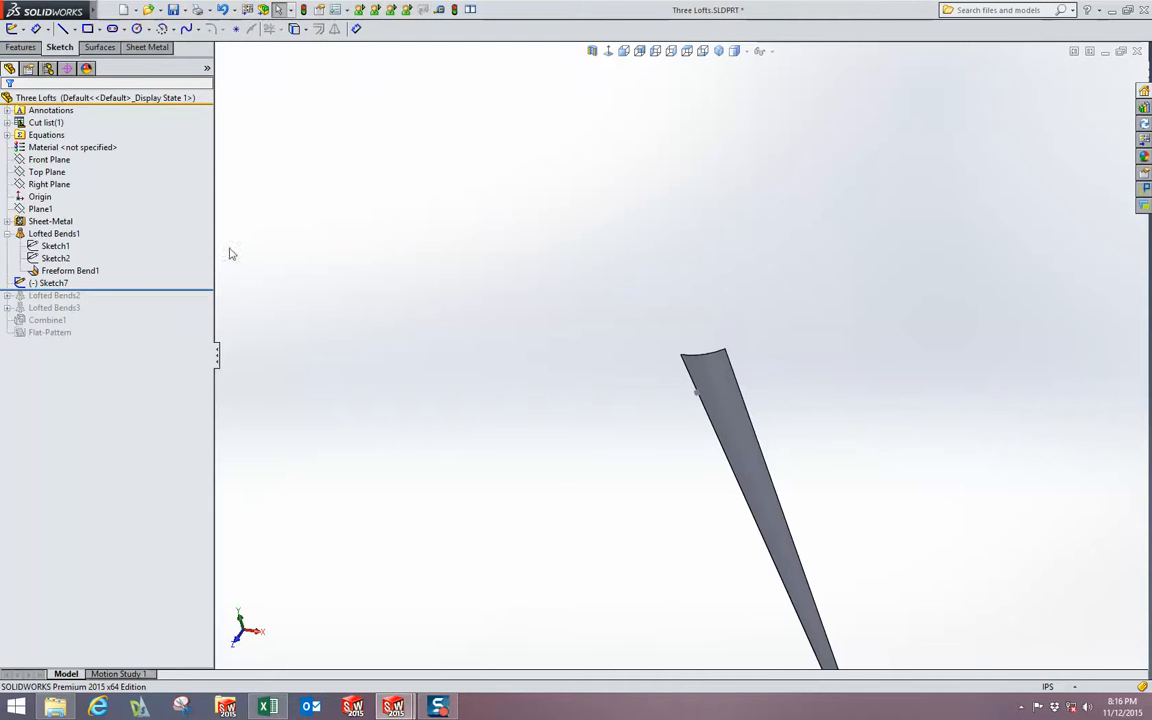
- Roll the model forward to the end and delete the Combine1, Lofted Bends3 and Lofted Bends2 features
{"action": "left_click_drag", "start_coordinate": [121, 289], "coordinate": [110, 378]}
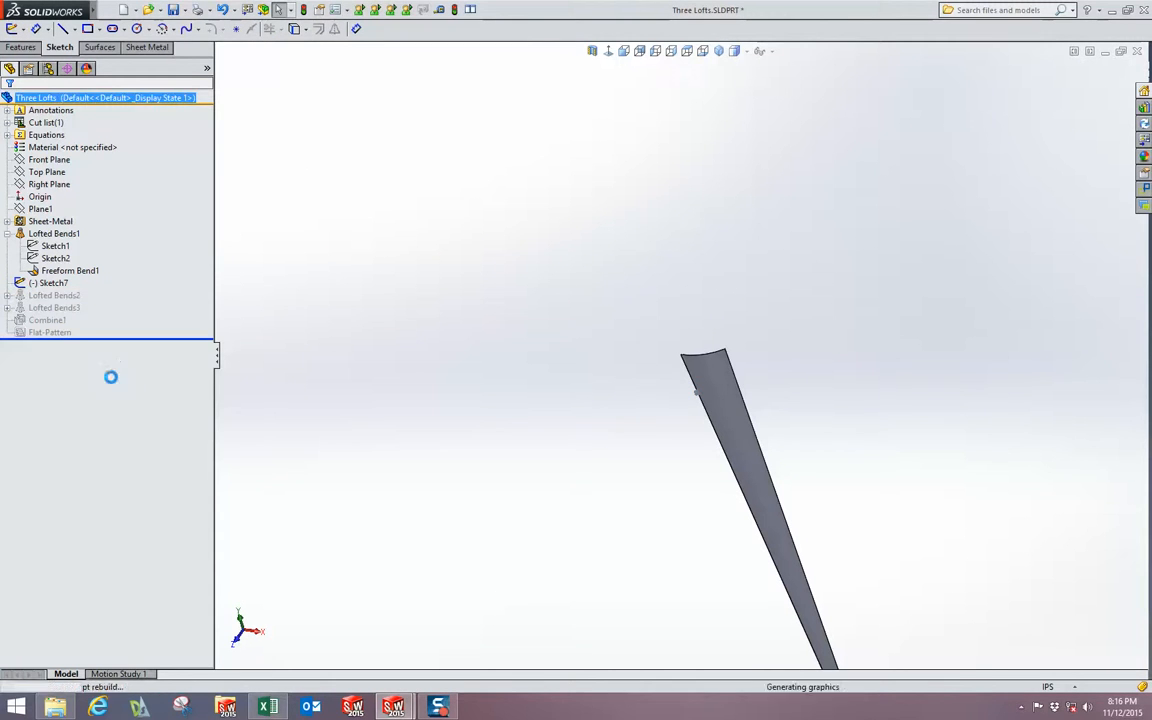
{"action": "left_click", "coordinate": [55, 320]}
{"action": "key", "text": "Delete"}
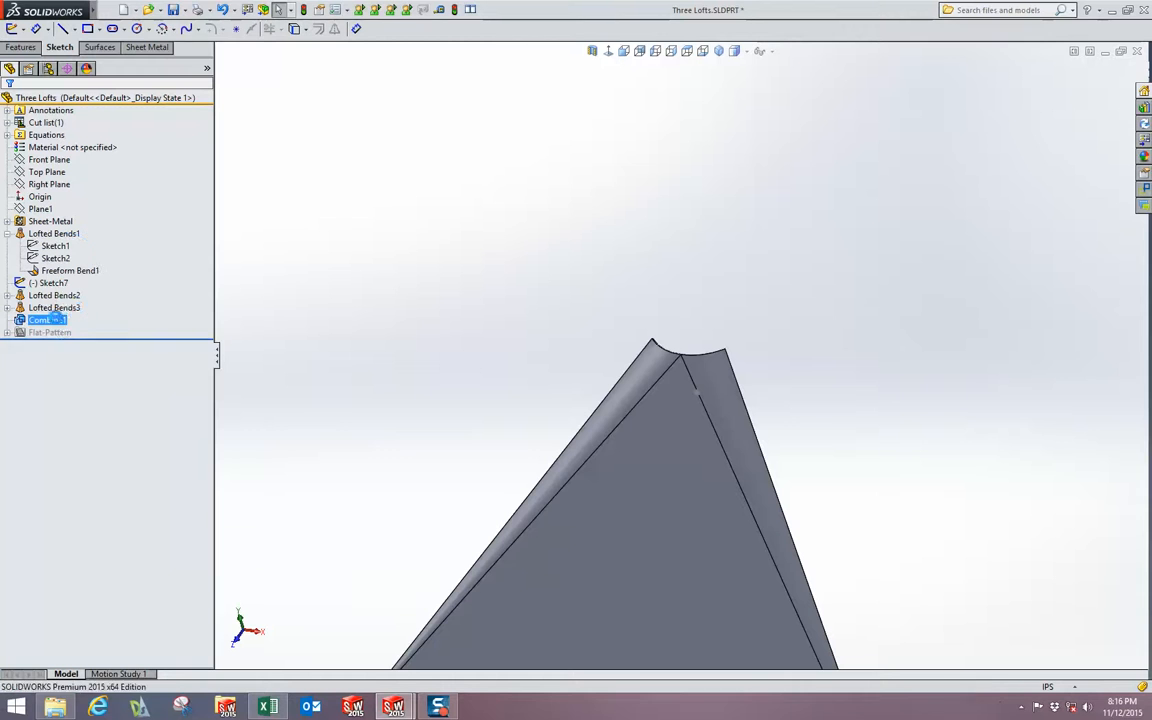
{"action": "left_click", "coordinate": [59, 312]}
{"action": "key", "text": "Delete"}
{"action": "left_click", "coordinate": [63, 300]}
{"action": "key", "text": "Delete"}
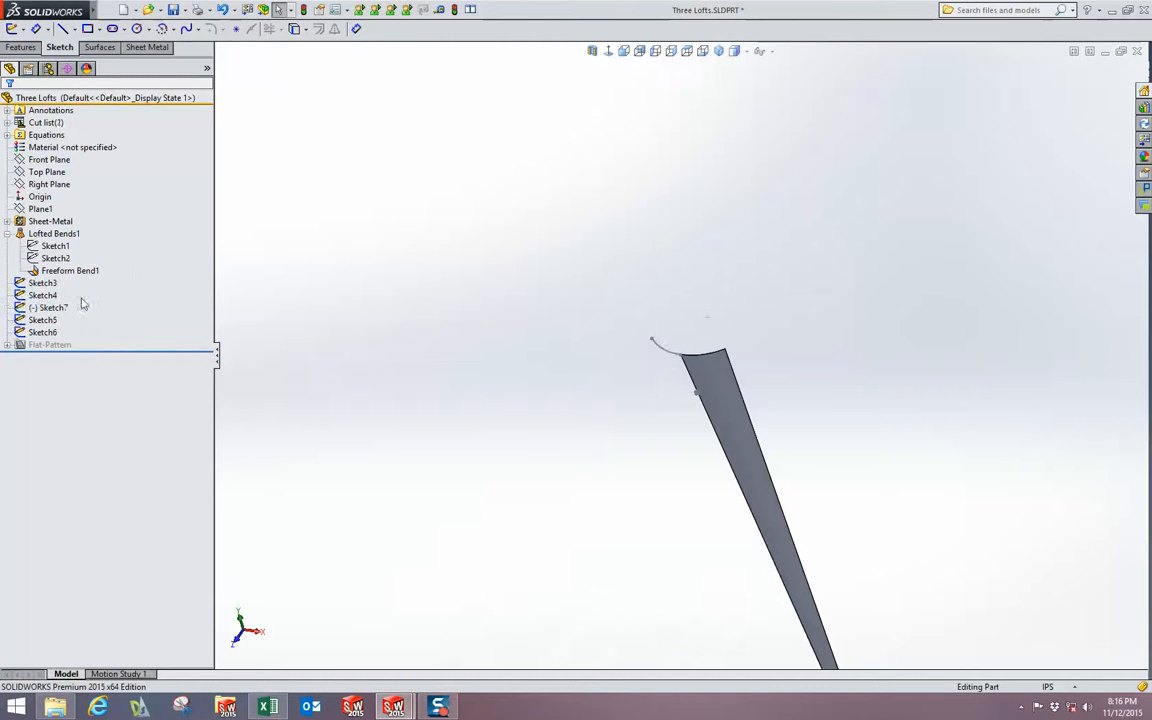
- Hide Sketch5 and Sketch6, left from the deleted lofted bends
{"action": "left_click", "coordinate": [43, 320]}
{"action": "left_click", "coordinate": [43, 332]}
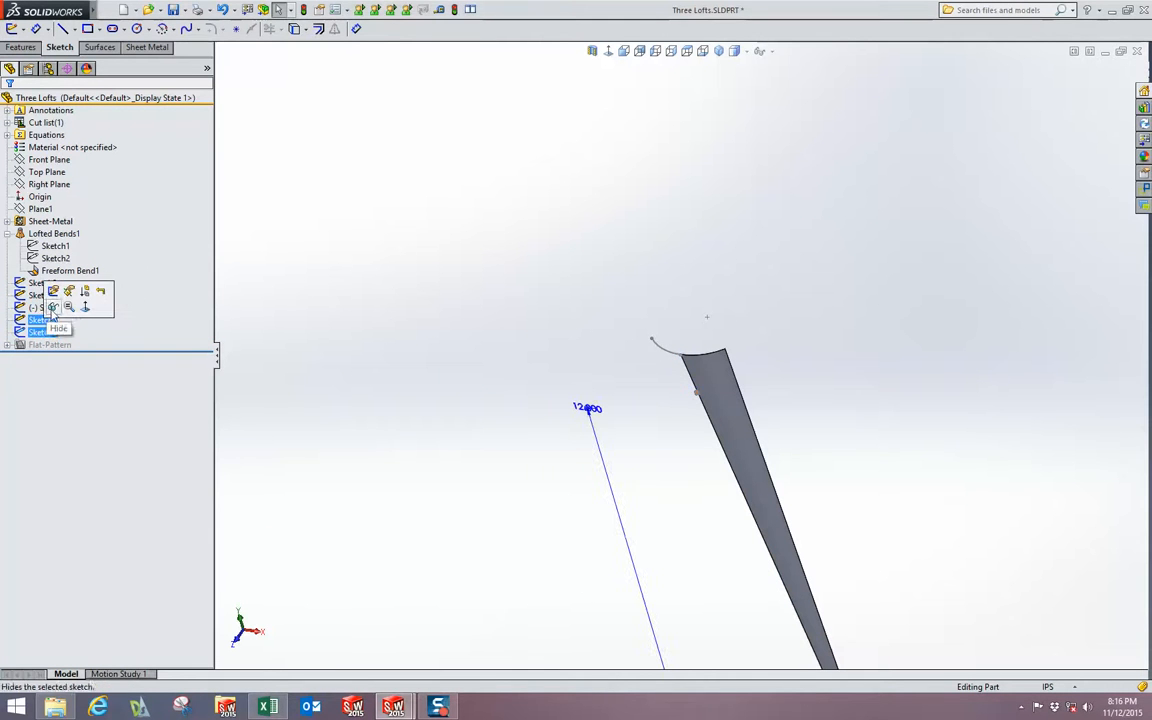
{"action": "left_click", "coordinate": [50, 309]}
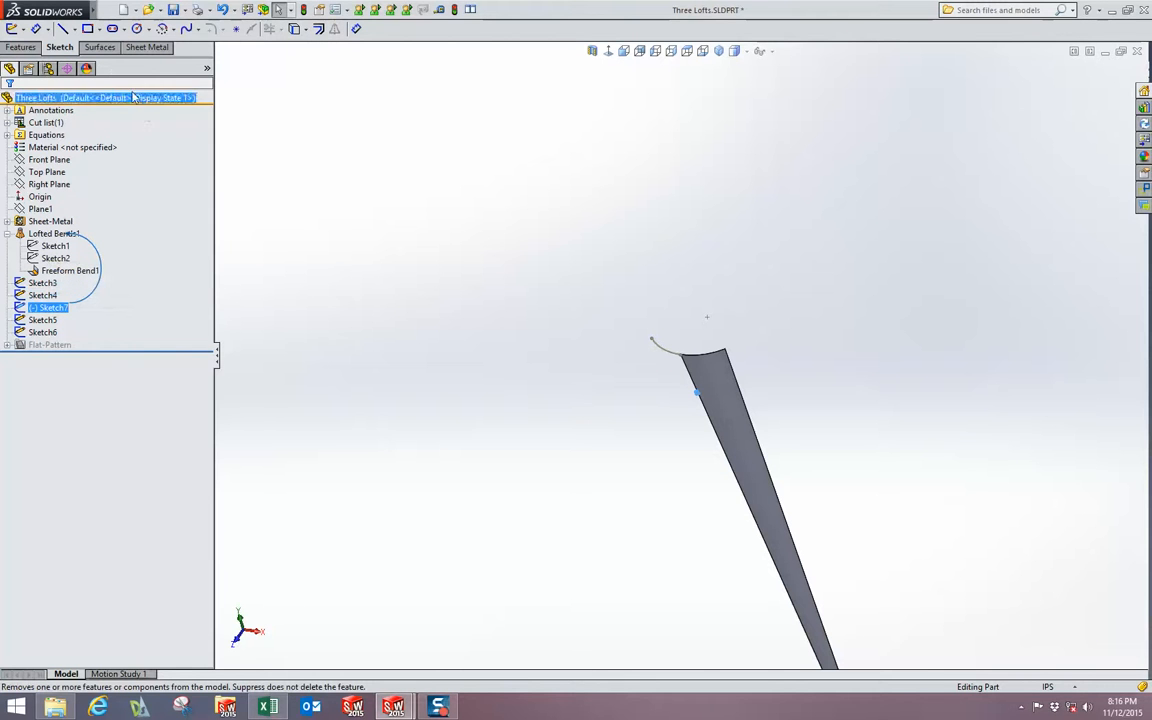
- Create a Base Flange/Tab from Sketch7 on the first lofted bend's long edge, merging the result
{"action": "left_click", "coordinate": [122, 50]}
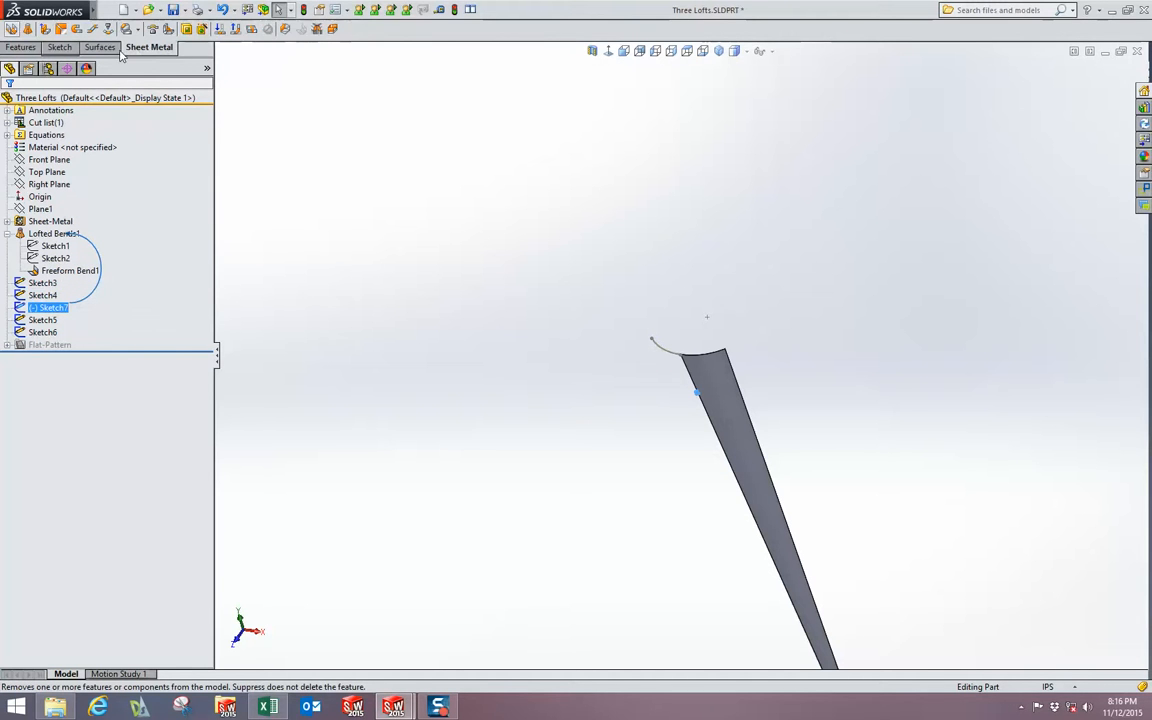
{"action": "left_click", "coordinate": [11, 29]}
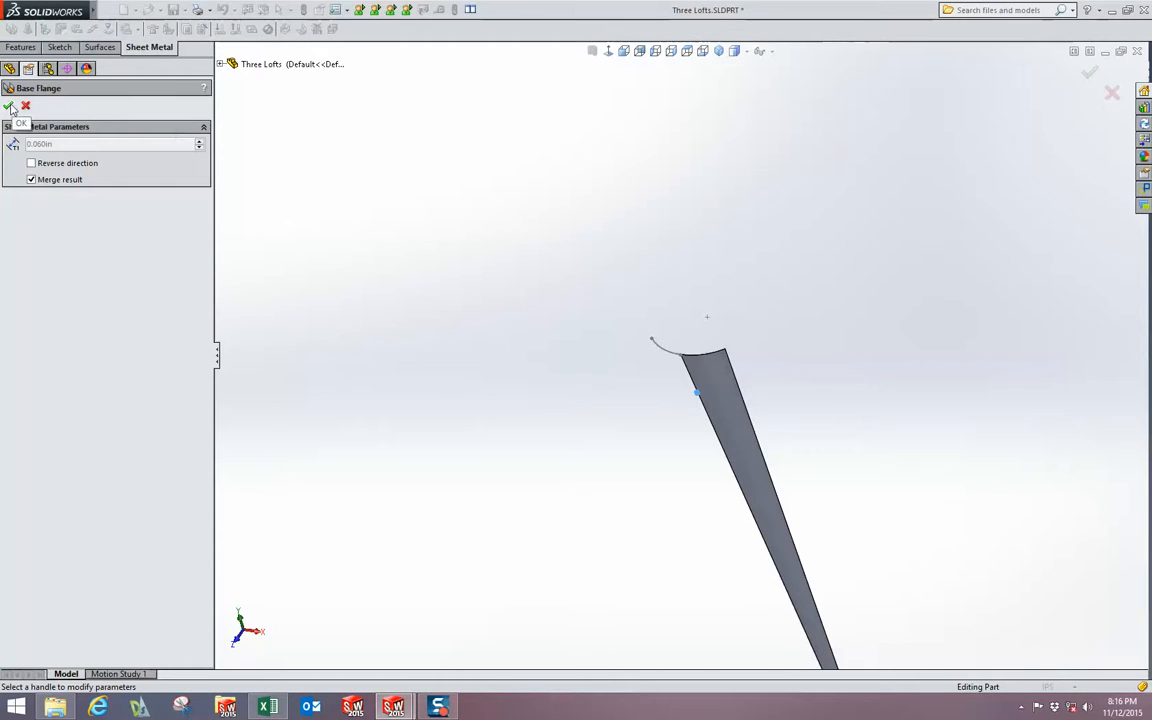
{"action": "left_click", "coordinate": [10, 106]}
- Examine where the small tab meets the thin edge and curved face of the lofted bend, close up and from a distance
{"action": "scroll", "coordinate": [740, 410], "scroll_direction": "down", "scroll_amount": 12}
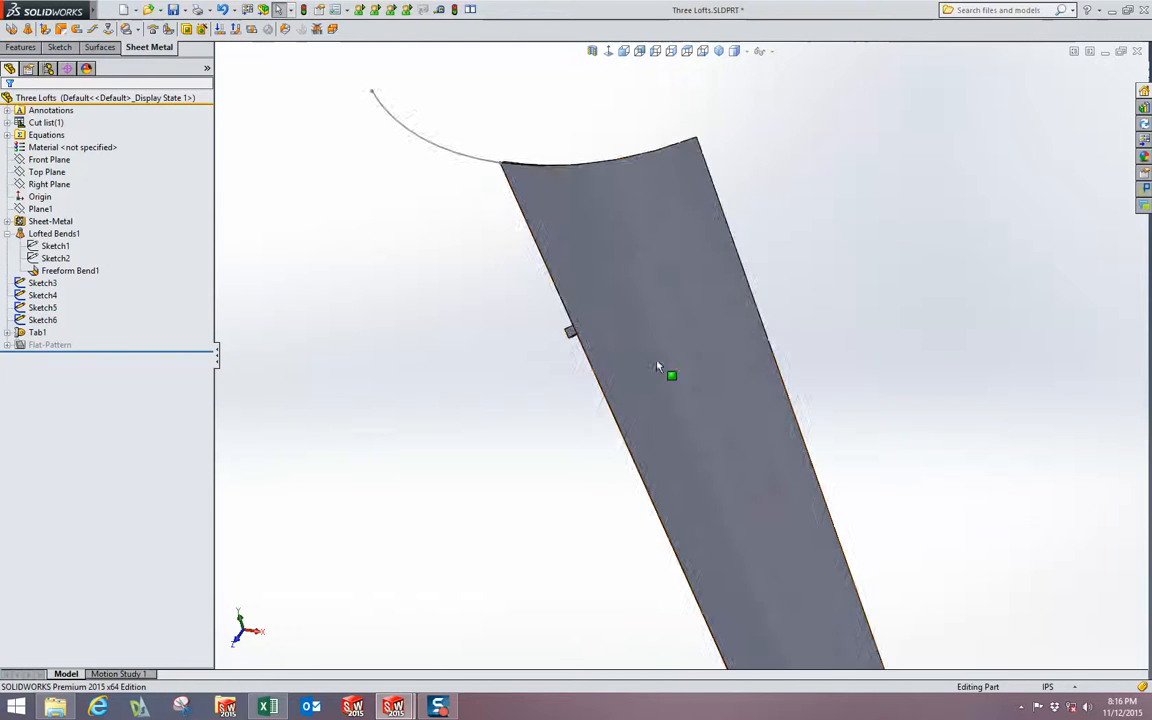
{"action": "middle_click", "coordinate": [550, 323]}
{"action": "middle_click_drag", "start_coordinate": [550, 323], "coordinate": [571, 291]}
{"action": "scroll", "coordinate": [705, 305], "scroll_direction": "down", "scroll_amount": 8}
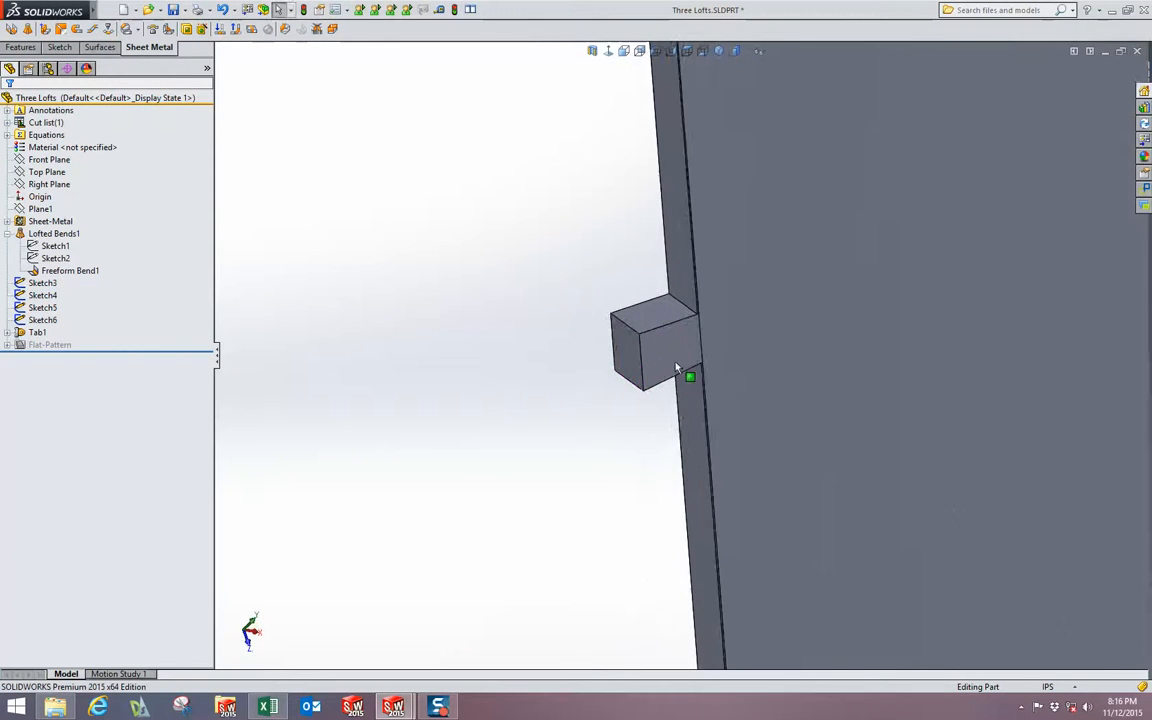
{"action": "left_click", "coordinate": [702, 301]}
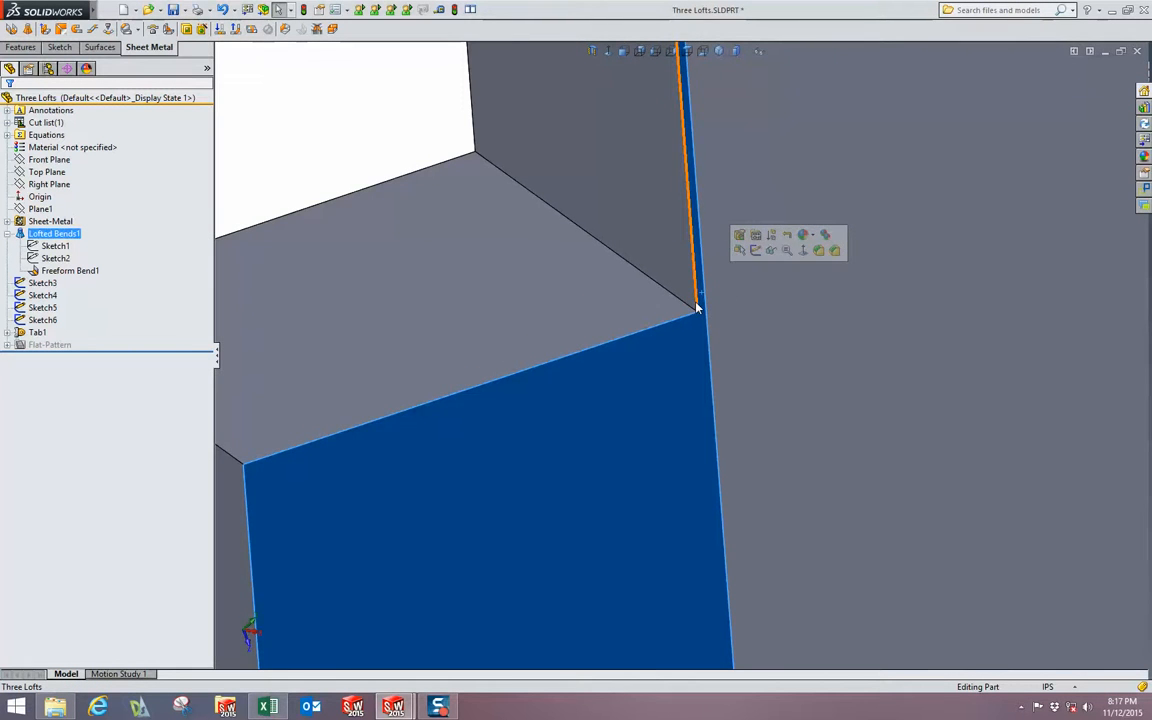
{"action": "scroll", "coordinate": [696, 312], "scroll_direction": "up", "scroll_amount": 15}
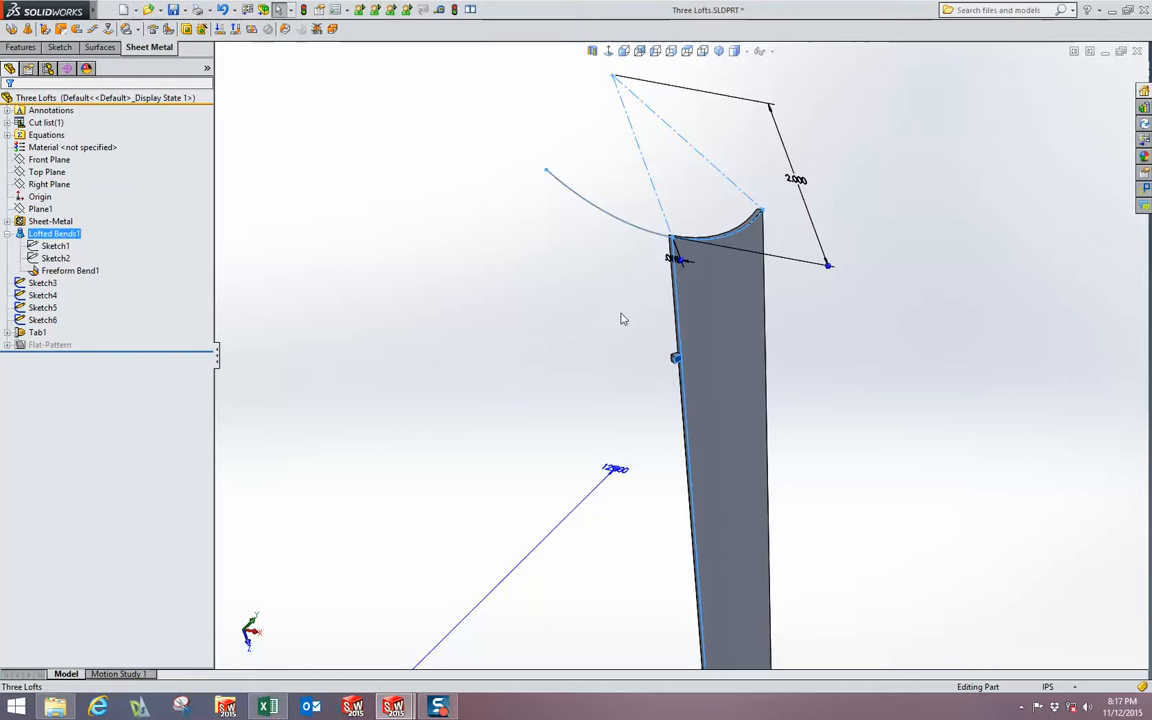
{"action": "scroll", "coordinate": [630, 310], "scroll_direction": "up", "scroll_amount": 2}
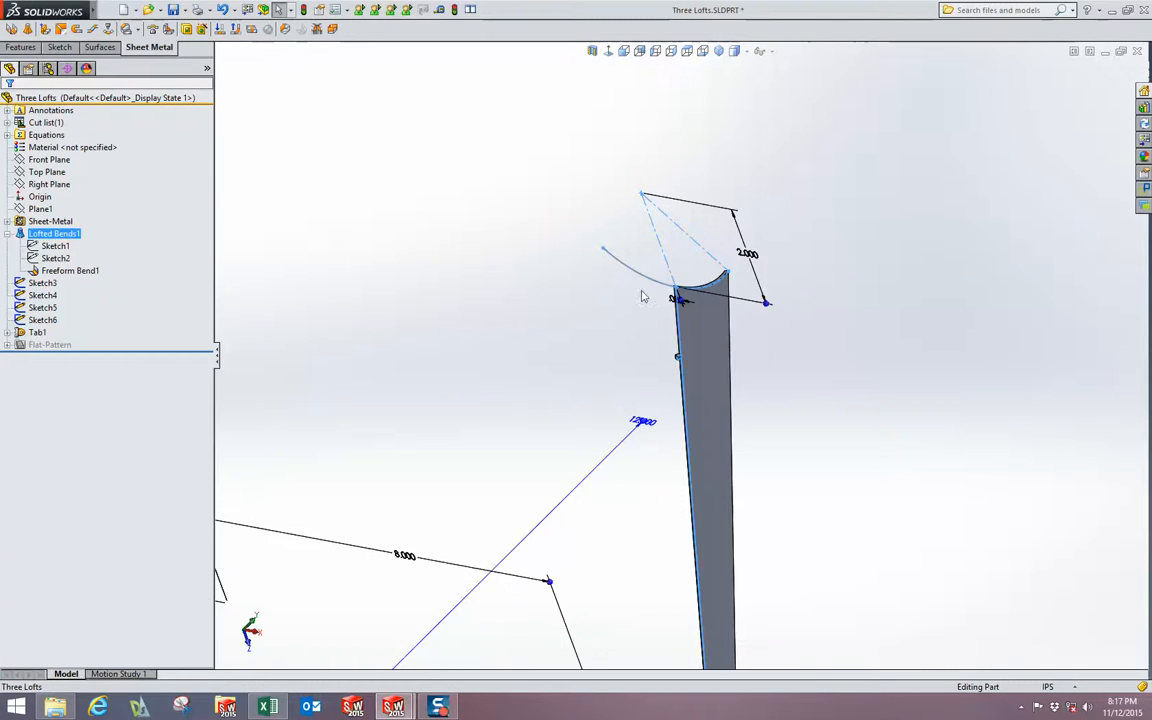
{"action": "scroll", "coordinate": [650, 340], "scroll_direction": "down", "scroll_amount": 7}
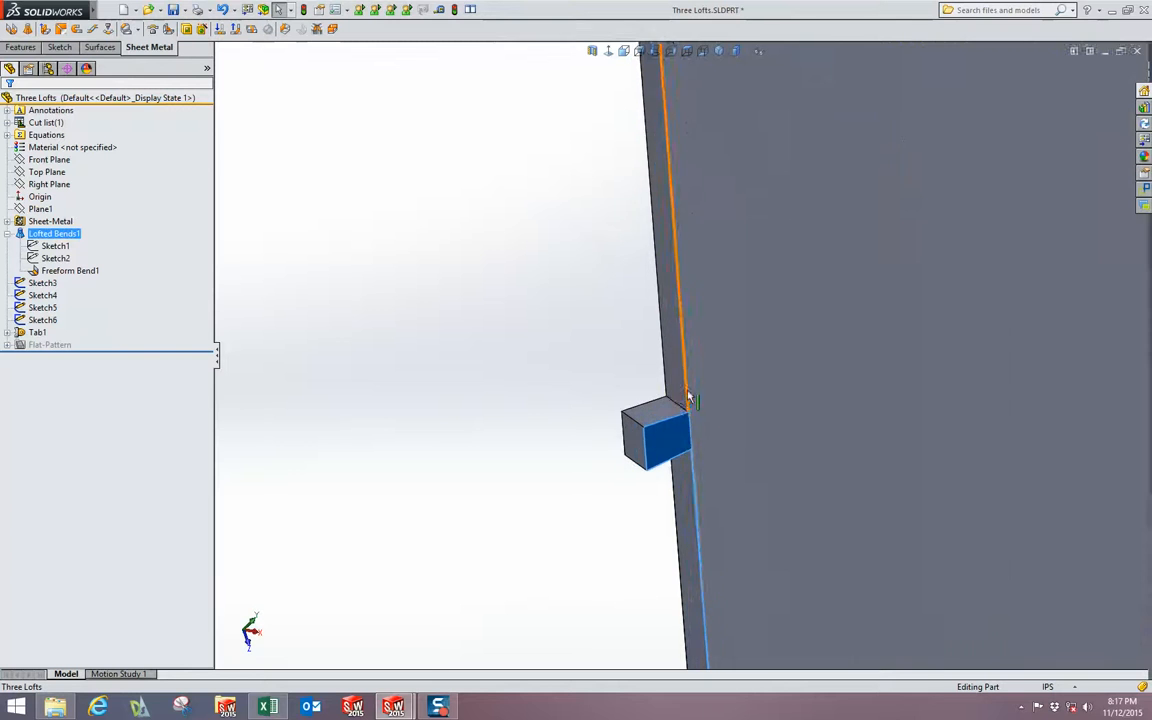
{"action": "scroll", "coordinate": [675, 410], "scroll_direction": "up", "scroll_amount": 5}
{"action": "left_click", "coordinate": [850, 346]}
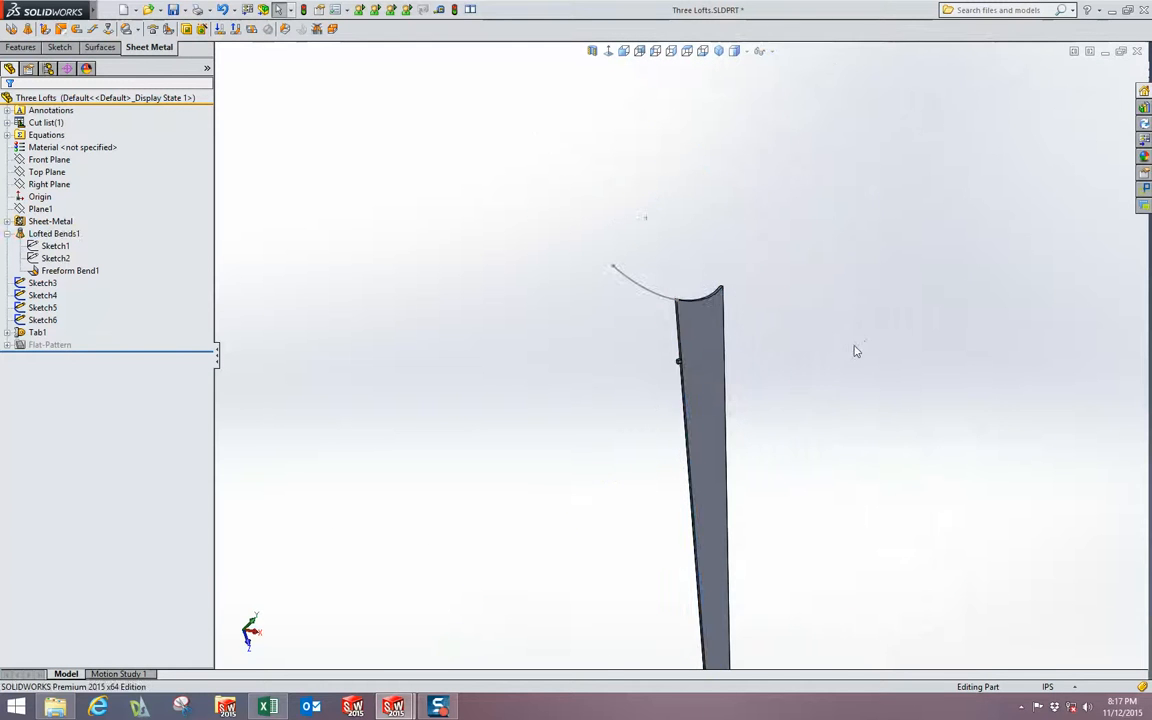
{"action": "mouse_move", "coordinate": [854, 350]}
{"action": "middle_mouse_down"}
{"action": "mouse_move", "coordinate": [812, 332]}
{"action": "mouse_move", "coordinate": [894, 262]}
{"action": "middle_mouse_up"}
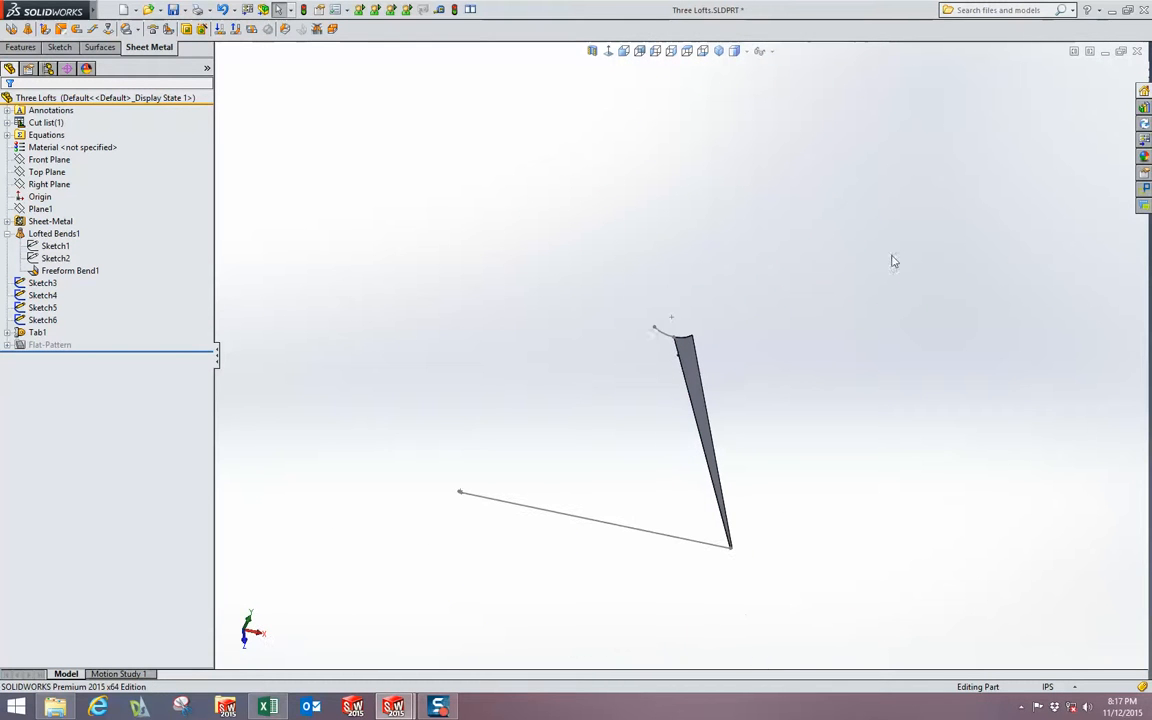
- Close the Three Lofts and SMP E1 parts without saving, and close the Square_to_Round.xls workbook in Excel
{"action": "left_click", "coordinate": [1138, 52]}
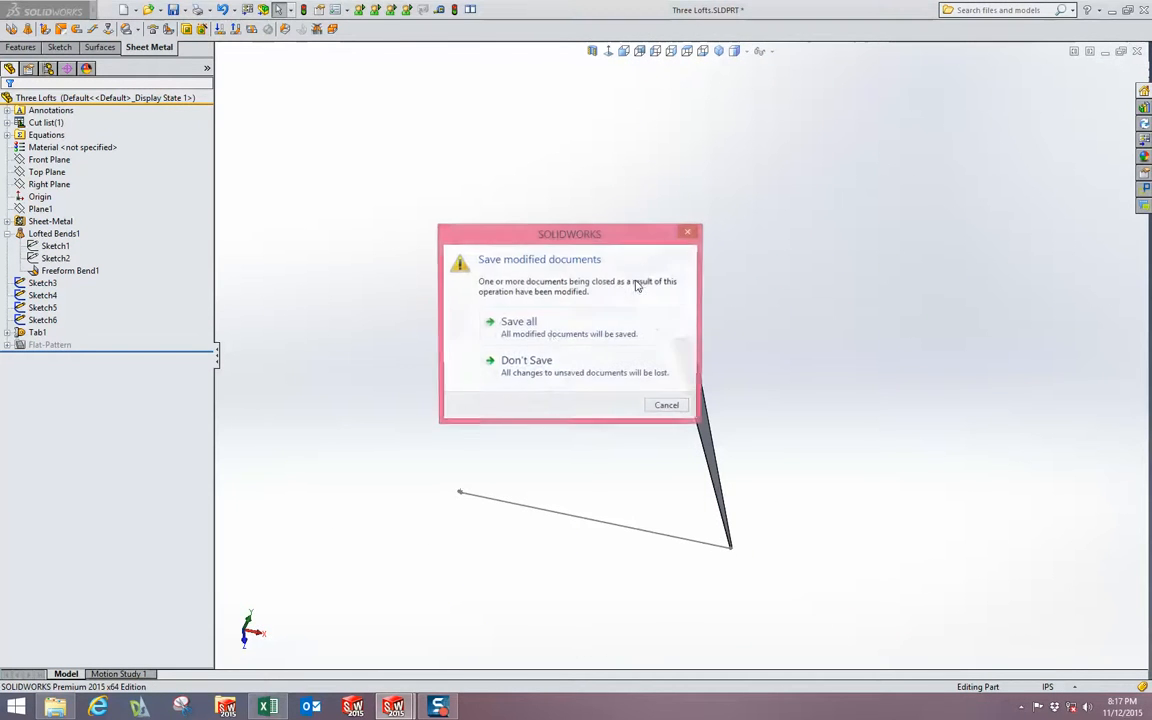
{"action": "left_click", "coordinate": [510, 366]}
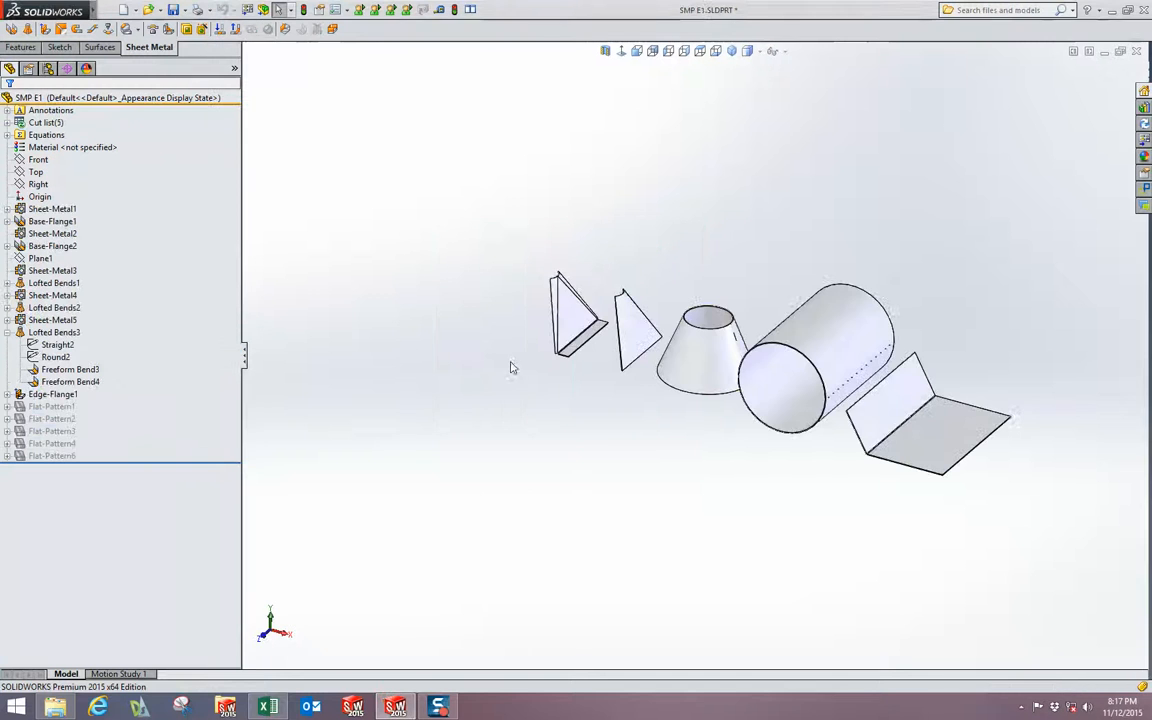
{"action": "left_click", "coordinate": [1137, 51]}
{"action": "left_click", "coordinate": [548, 366]}
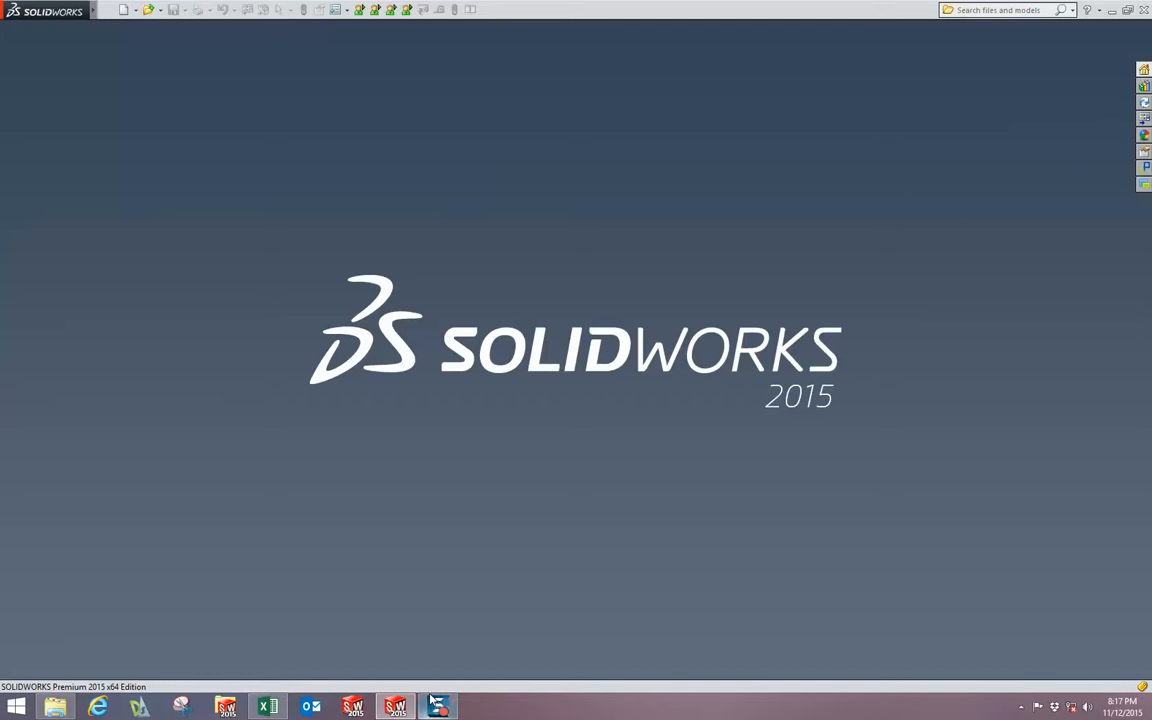
{"action": "left_click", "coordinate": [268, 708]}
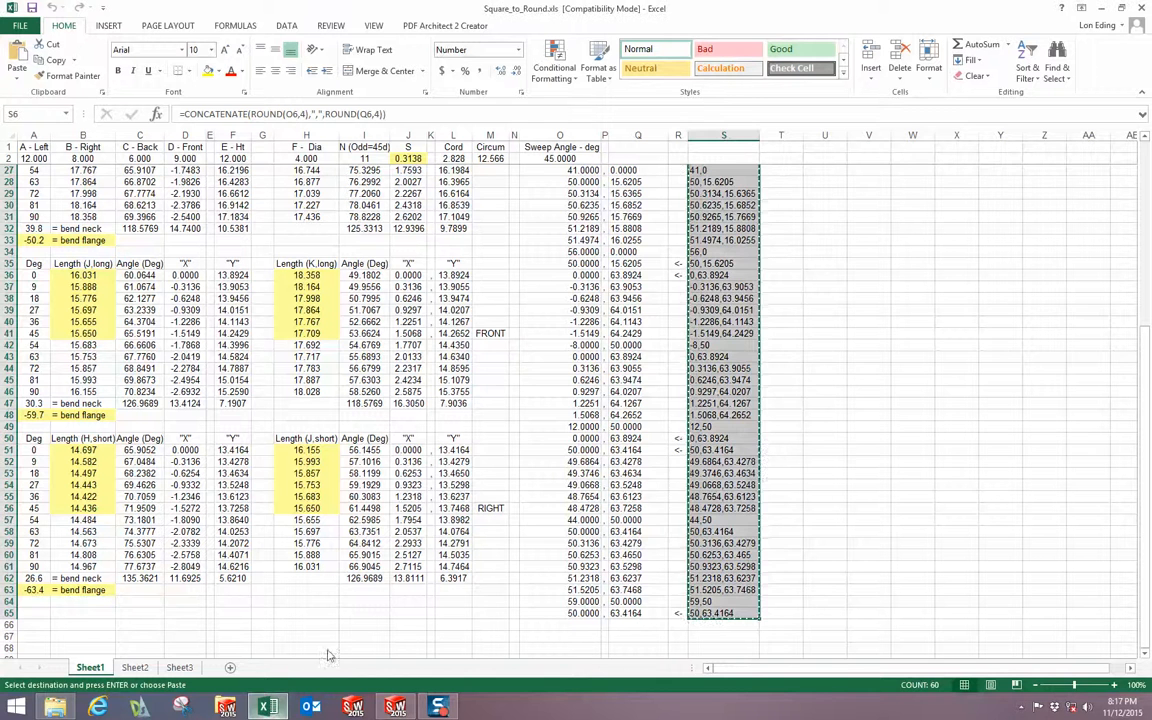
{"action": "left_click", "coordinate": [1143, 7]}
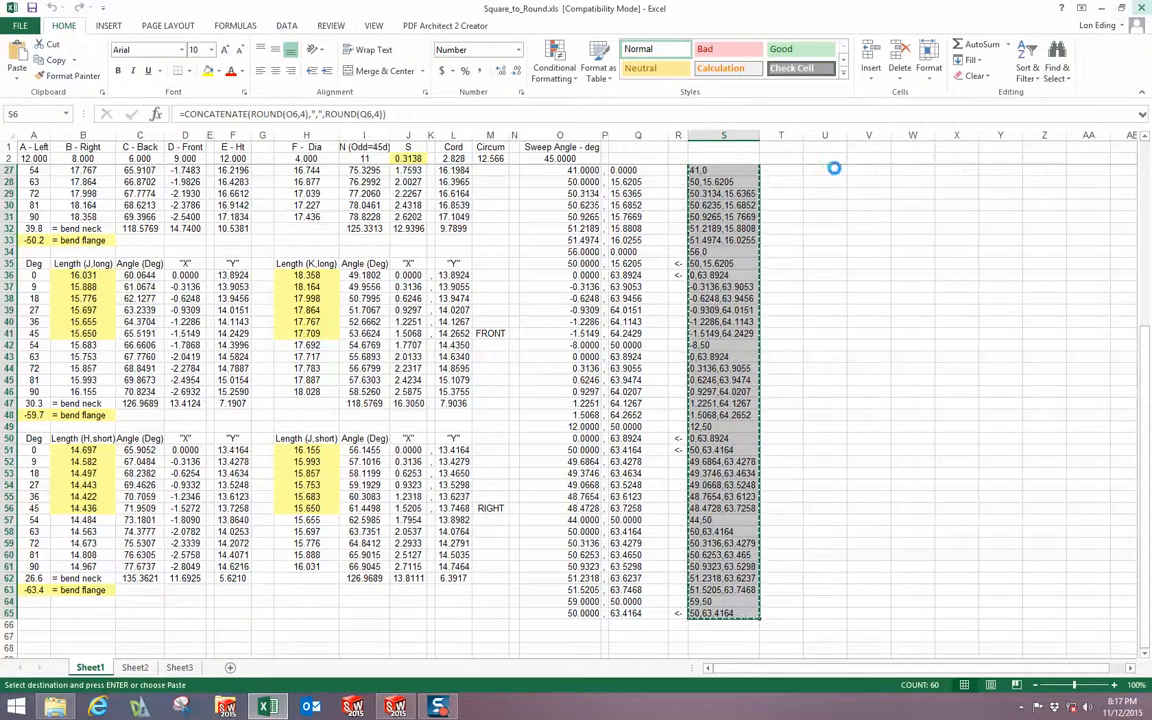
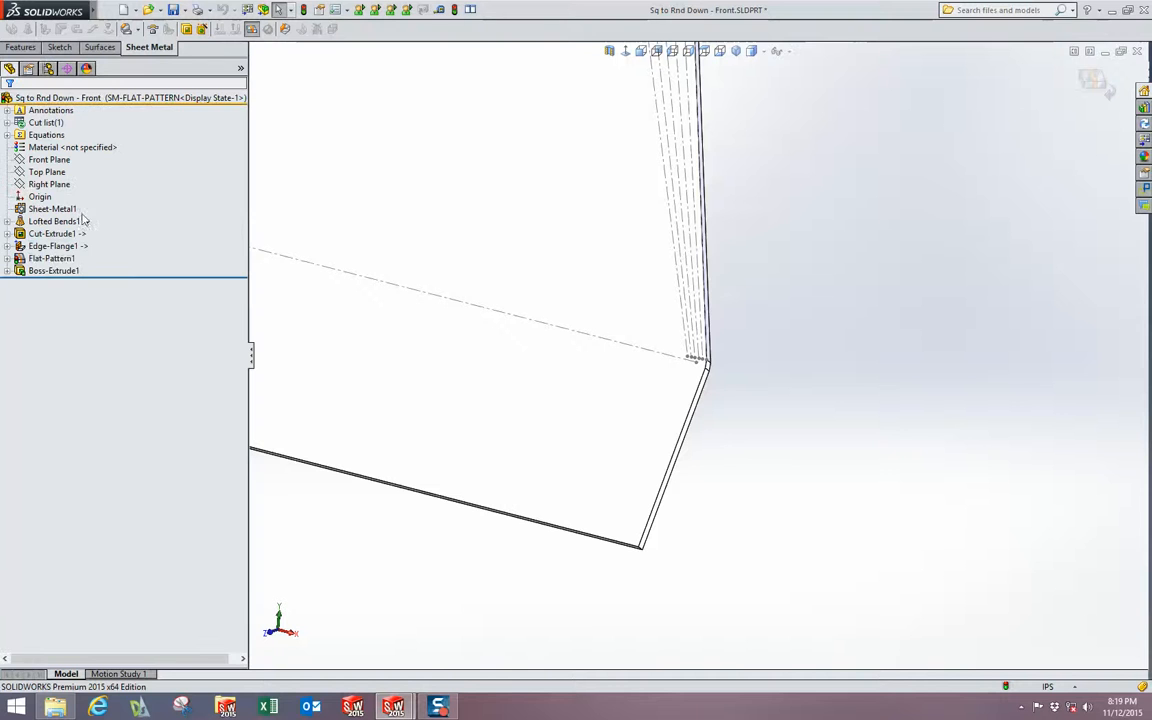
- Open the sketch of Boss-Extrude1 in the Front part's flat pattern and examine its corner profile face-on
{"action": "left_click", "coordinate": [8, 271]}
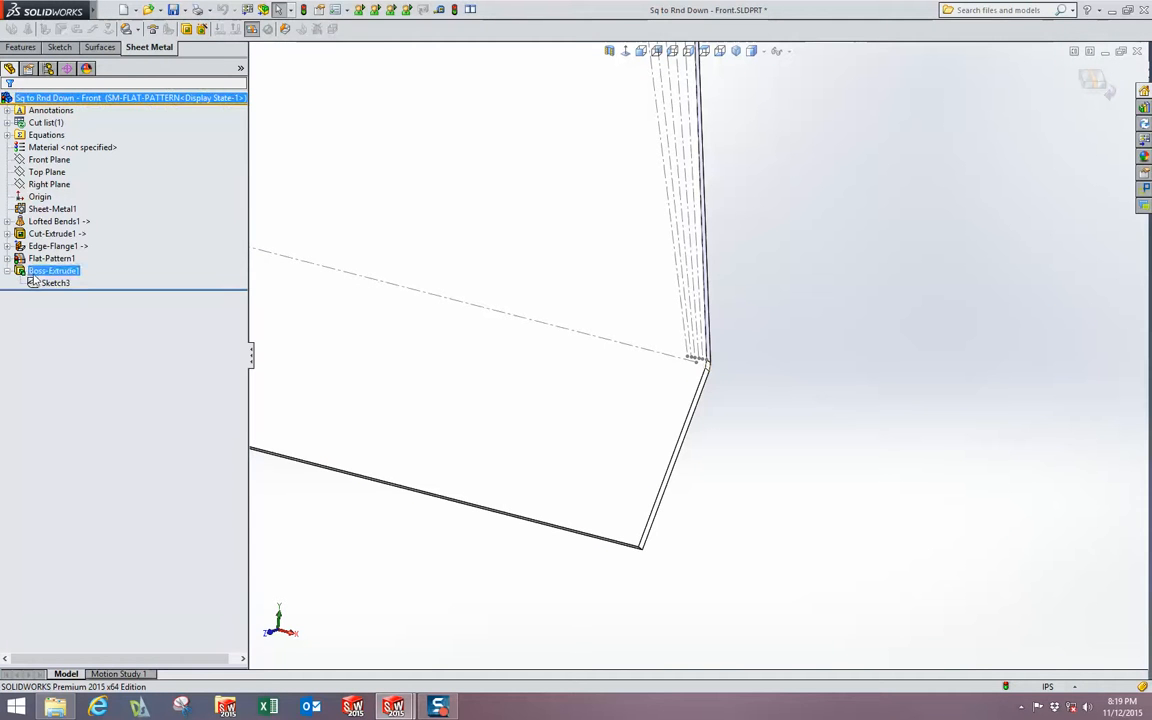
{"action": "scroll", "coordinate": [730, 275], "scroll_direction": "up", "scroll_amount": 4}
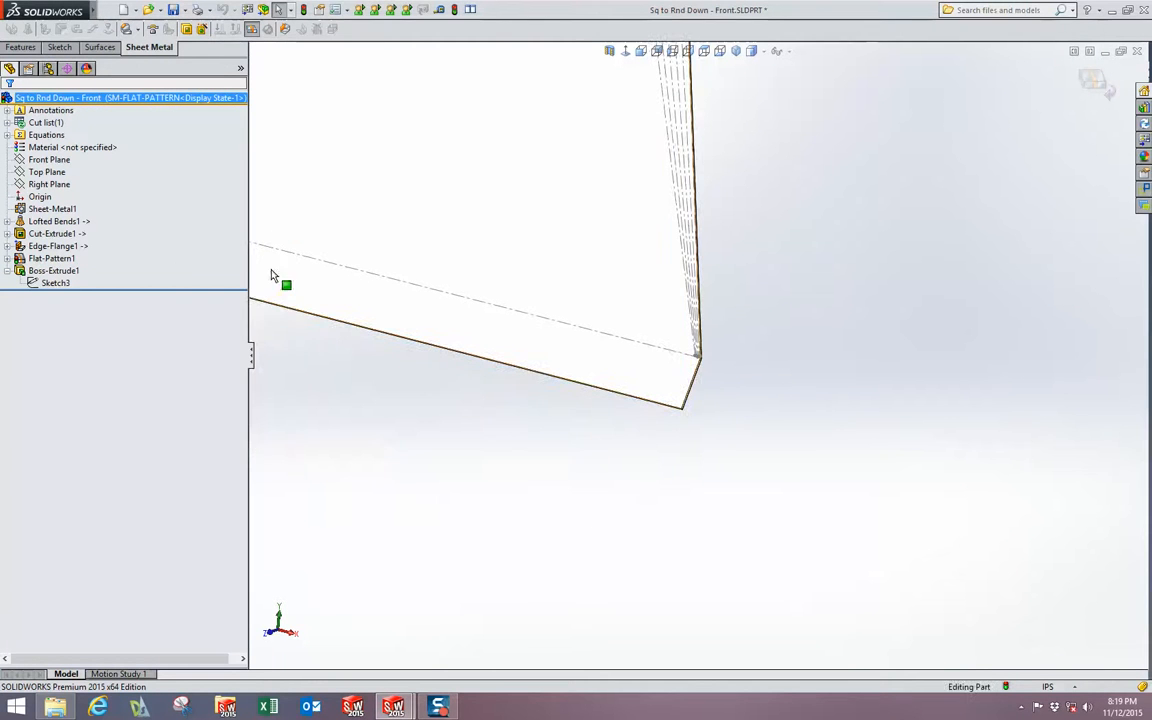
{"action": "left_click", "coordinate": [61, 272]}
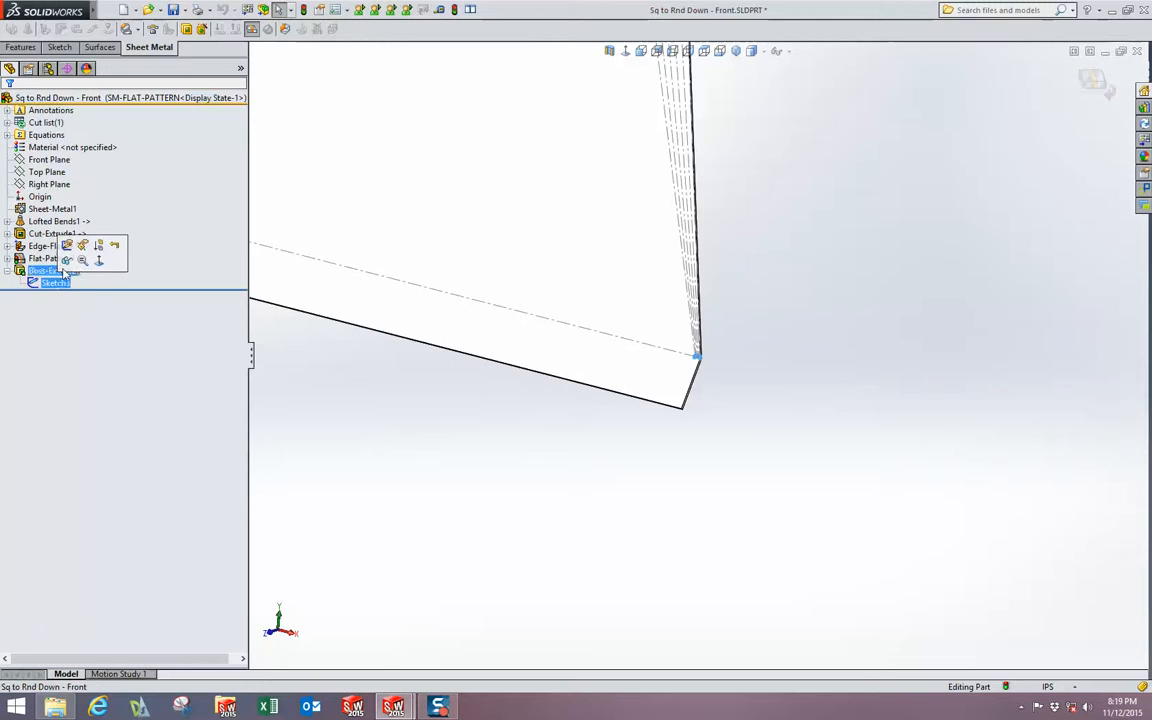
{"action": "left_click", "coordinate": [52, 238]}
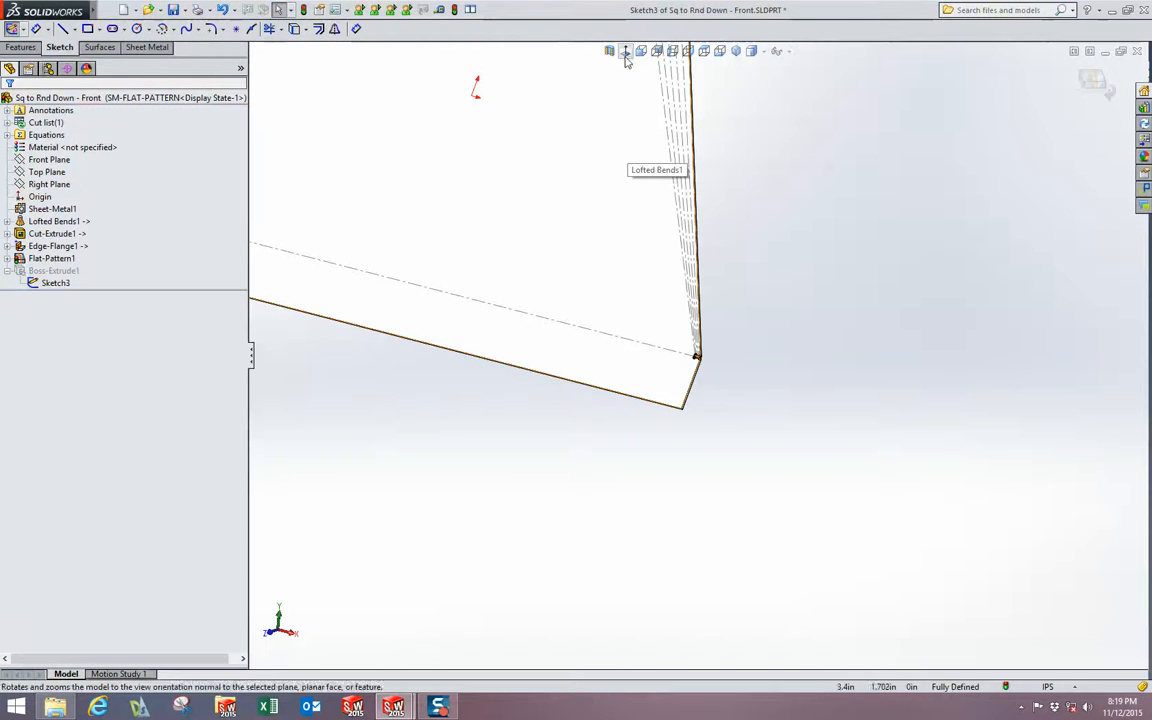
{"action": "scroll", "coordinate": [682, 376], "scroll_direction": "down", "scroll_amount": 10}
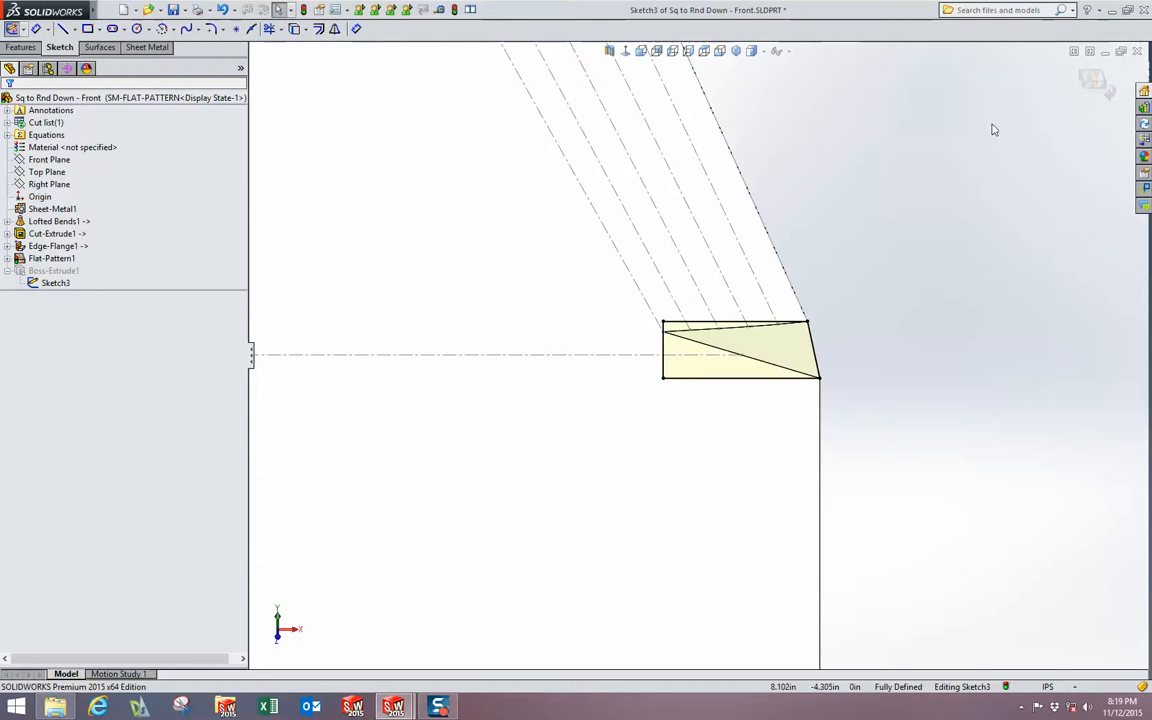
{"action": "key", "text": "z"}
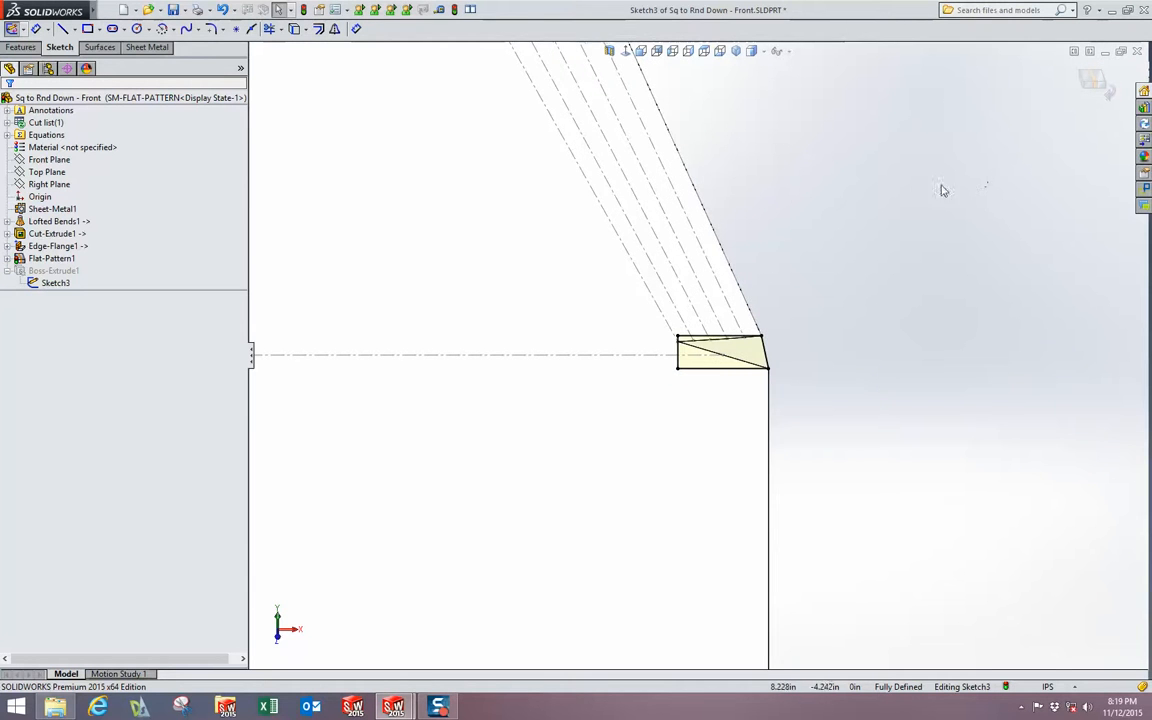
{"action": "key", "text": "z"}
{"action": "key", "text": "z"}
{"action": "key", "text": "z"}
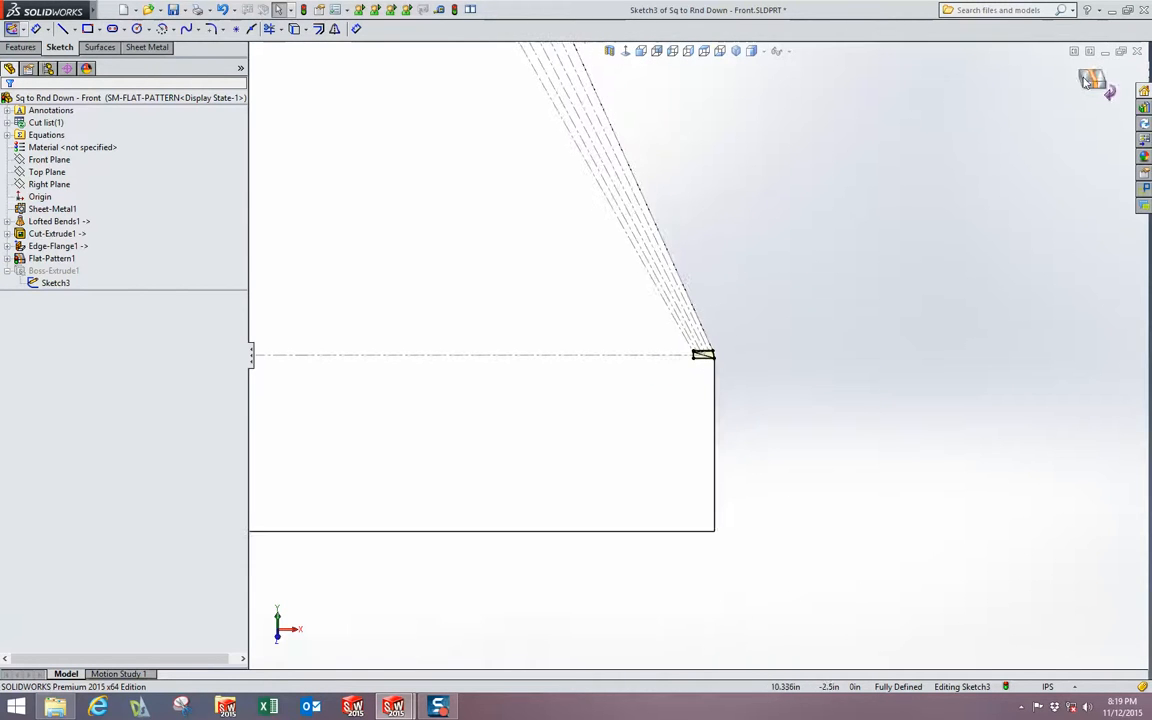
{"action": "right_click", "coordinate": [933, 141]}
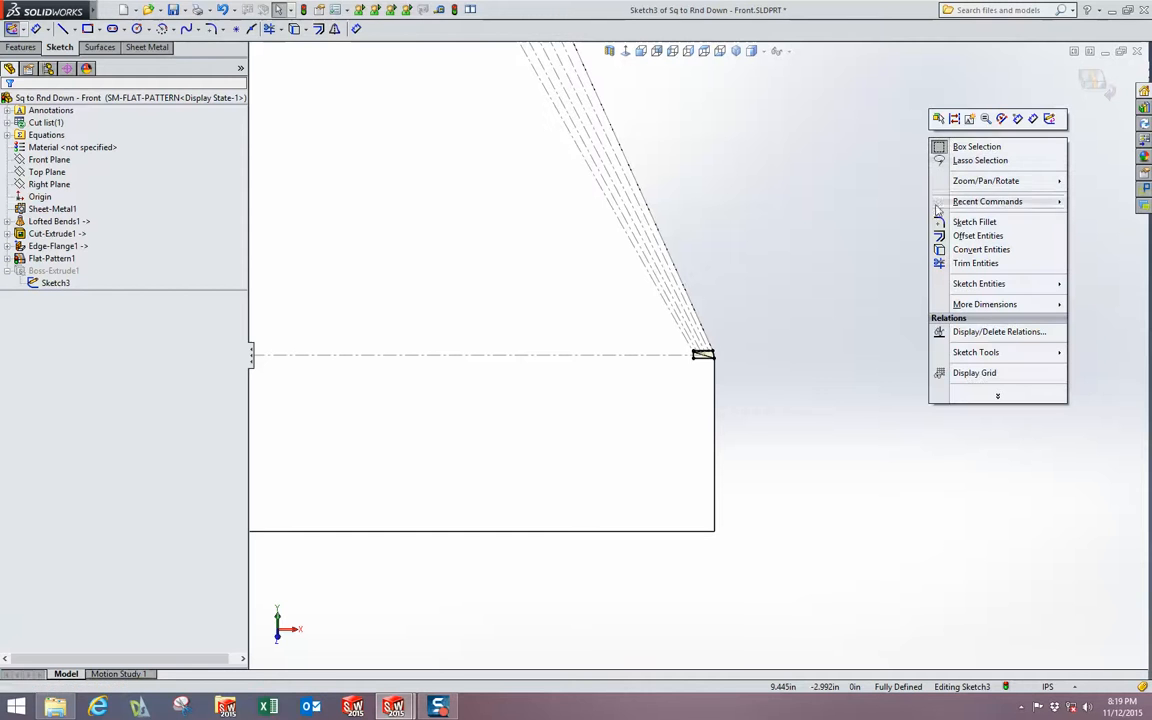
{"action": "left_click", "coordinate": [995, 399]}
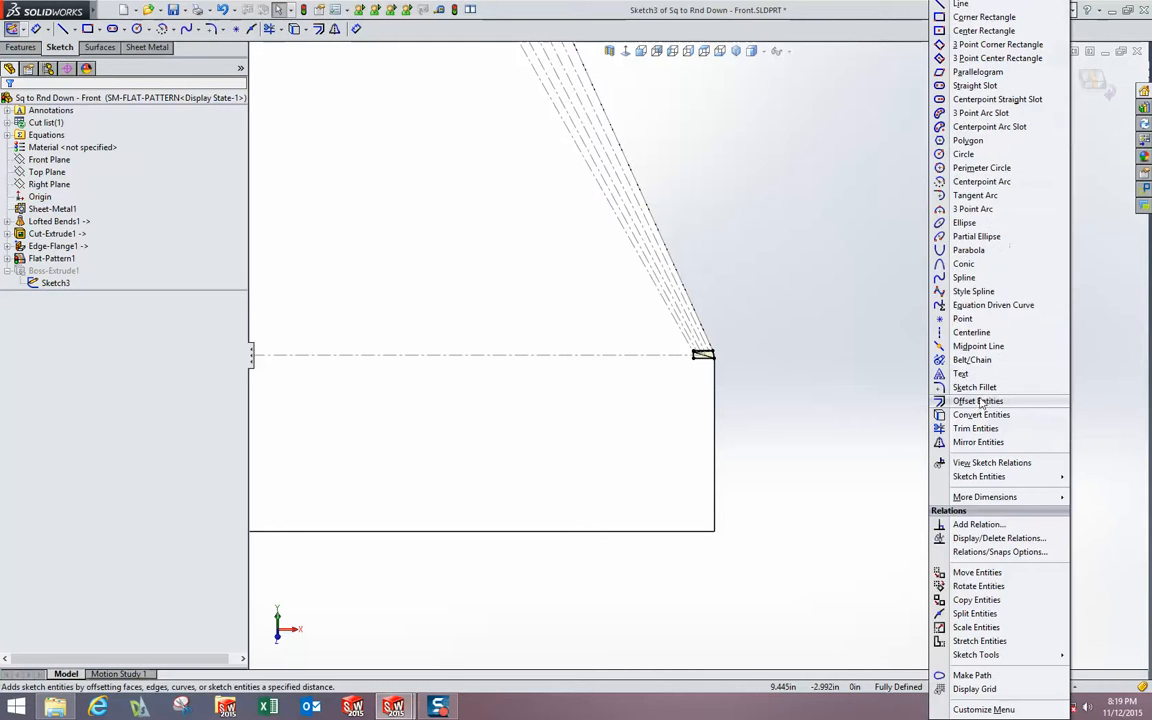
{"action": "left_click", "coordinate": [871, 325]}
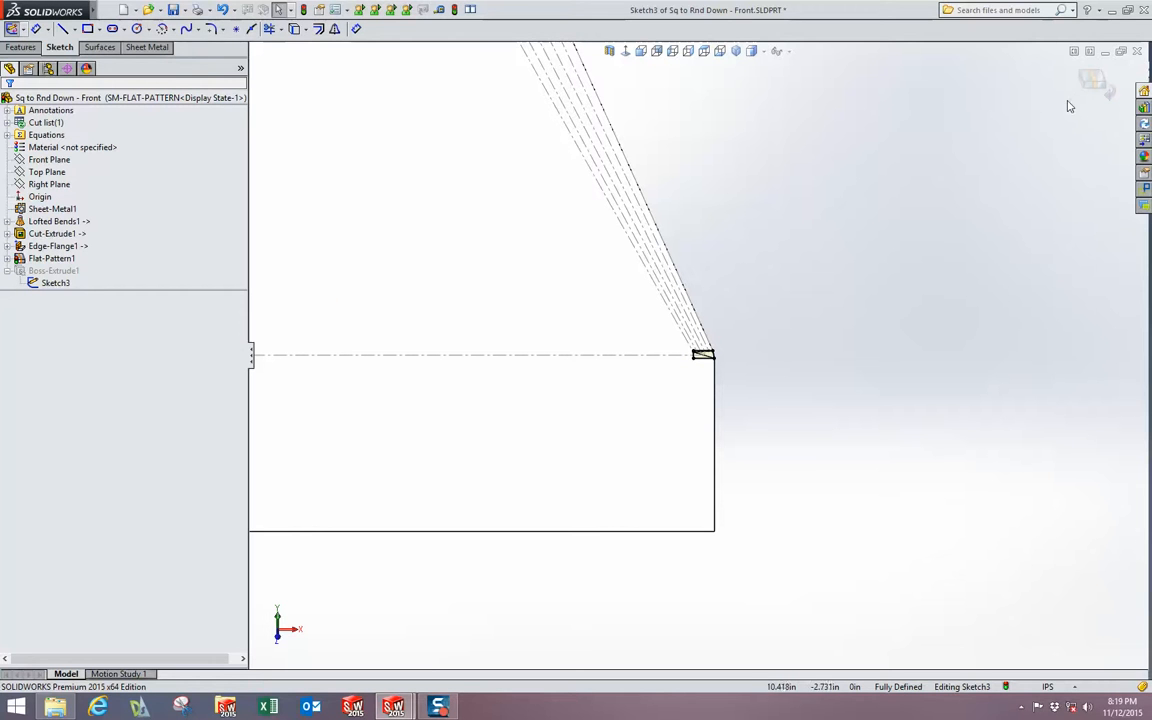
- Exit the Boss-Extrude1 sketch and return the Front part from its flat pattern to the folded state
{"action": "double_click", "coordinate": [993, 137]}
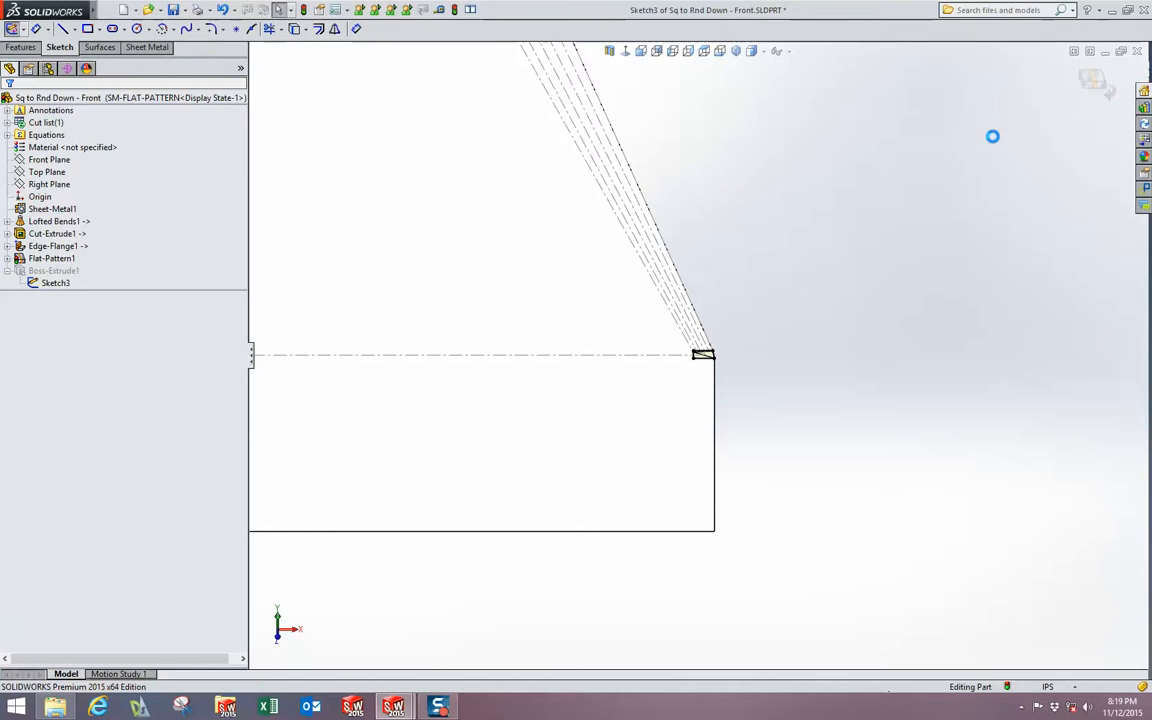
{"action": "scroll", "coordinate": [705, 345], "scroll_direction": "down", "scroll_amount": 3}
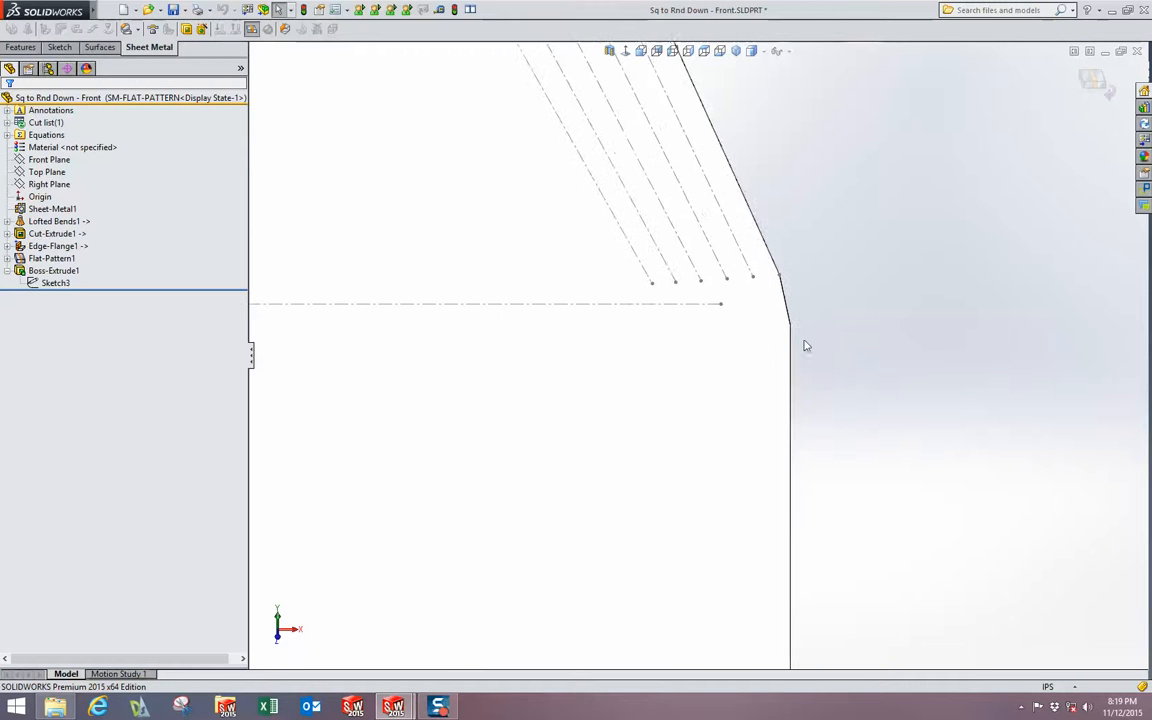
{"action": "scroll", "coordinate": [733, 290], "scroll_direction": "up", "scroll_amount": 5}
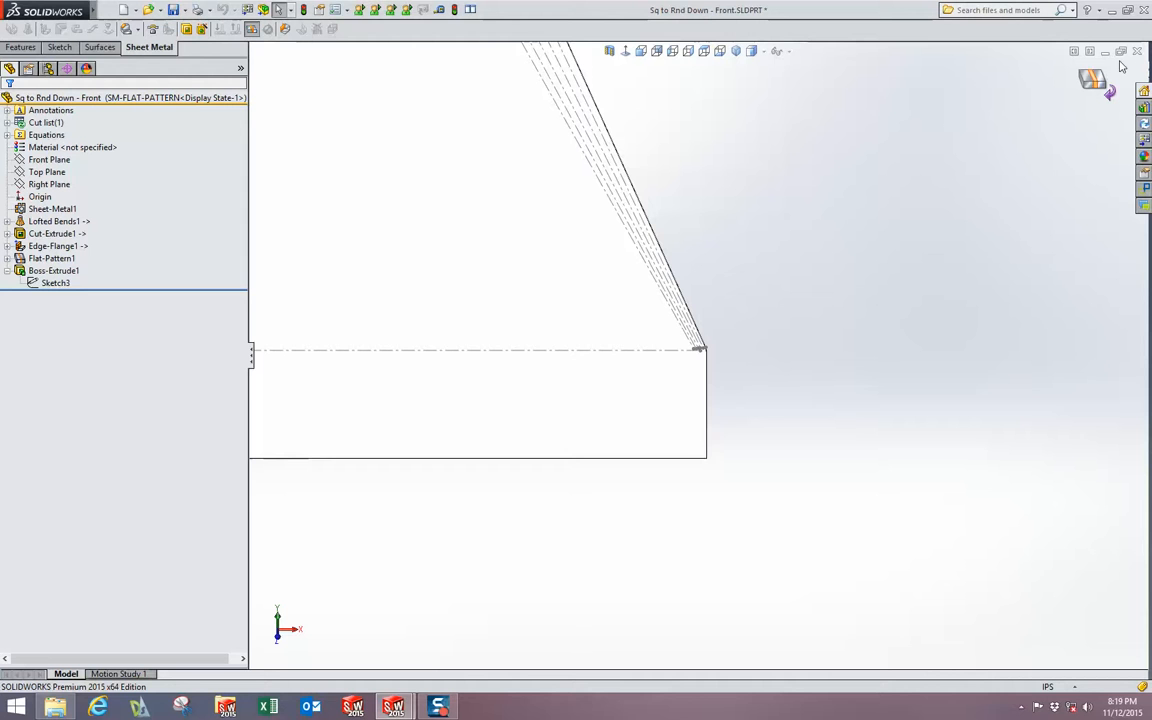
{"action": "left_click", "coordinate": [1092, 80]}
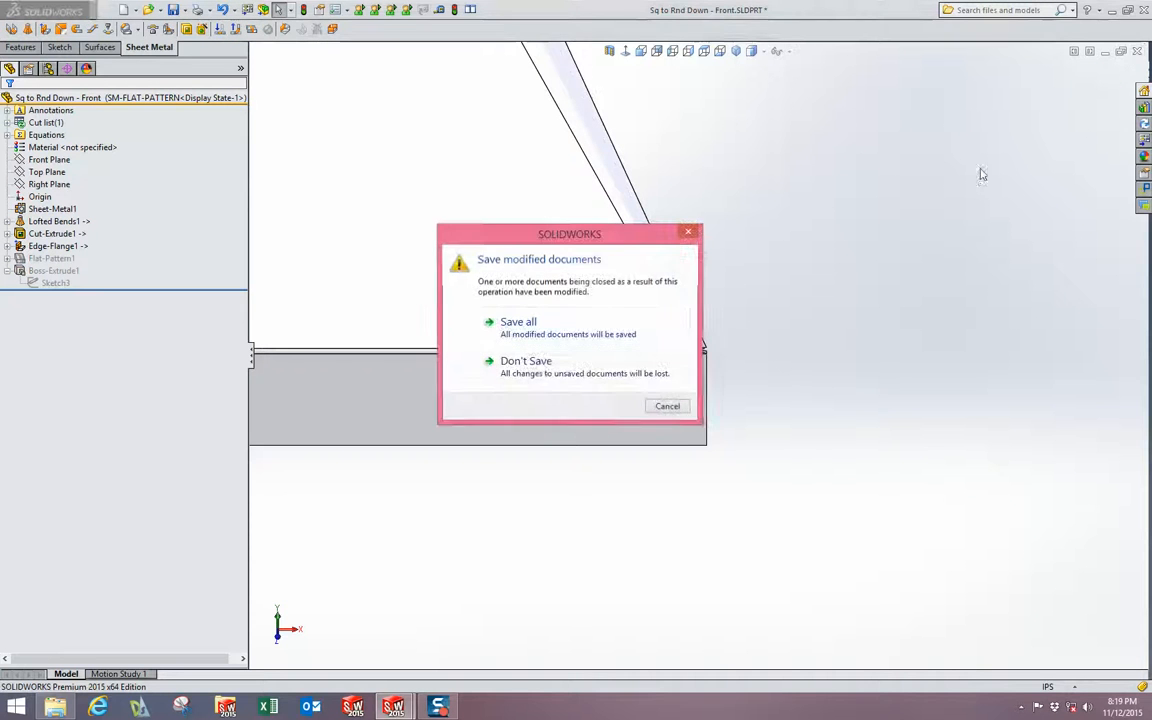
- Close the Sq to Rnd Down - Front part and the Sq to Rnd Down assembly without saving either
{"action": "left_click", "coordinate": [561, 361]}
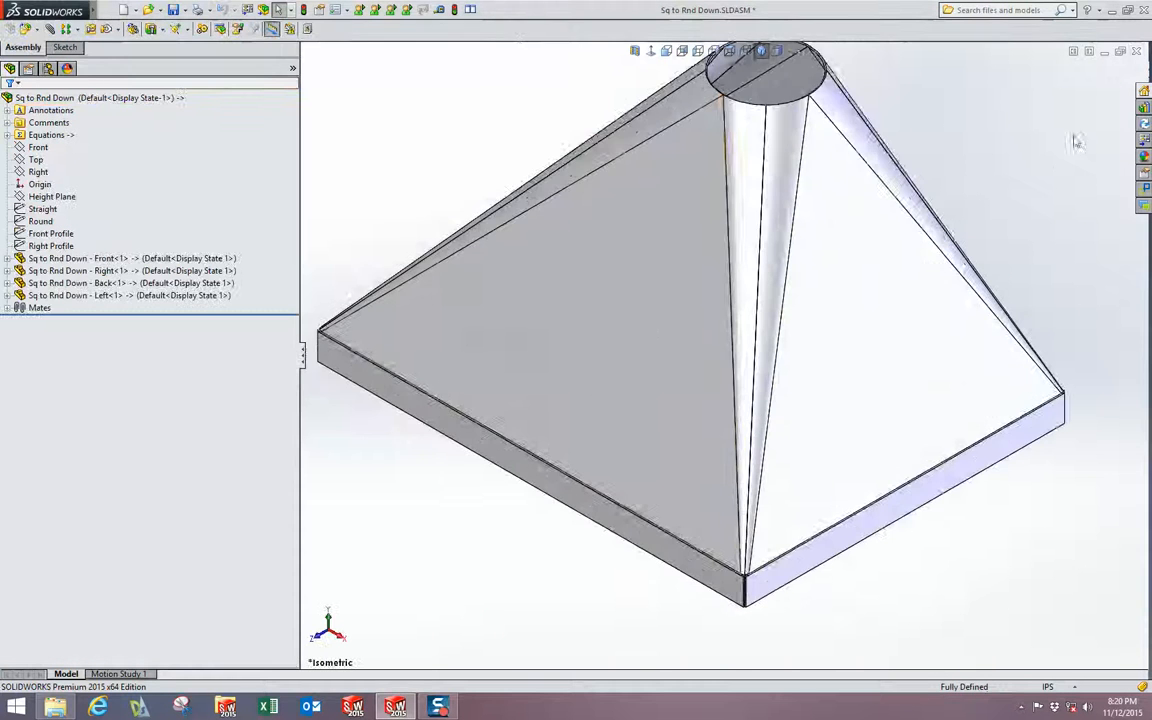
{"action": "left_click", "coordinate": [1136, 51]}
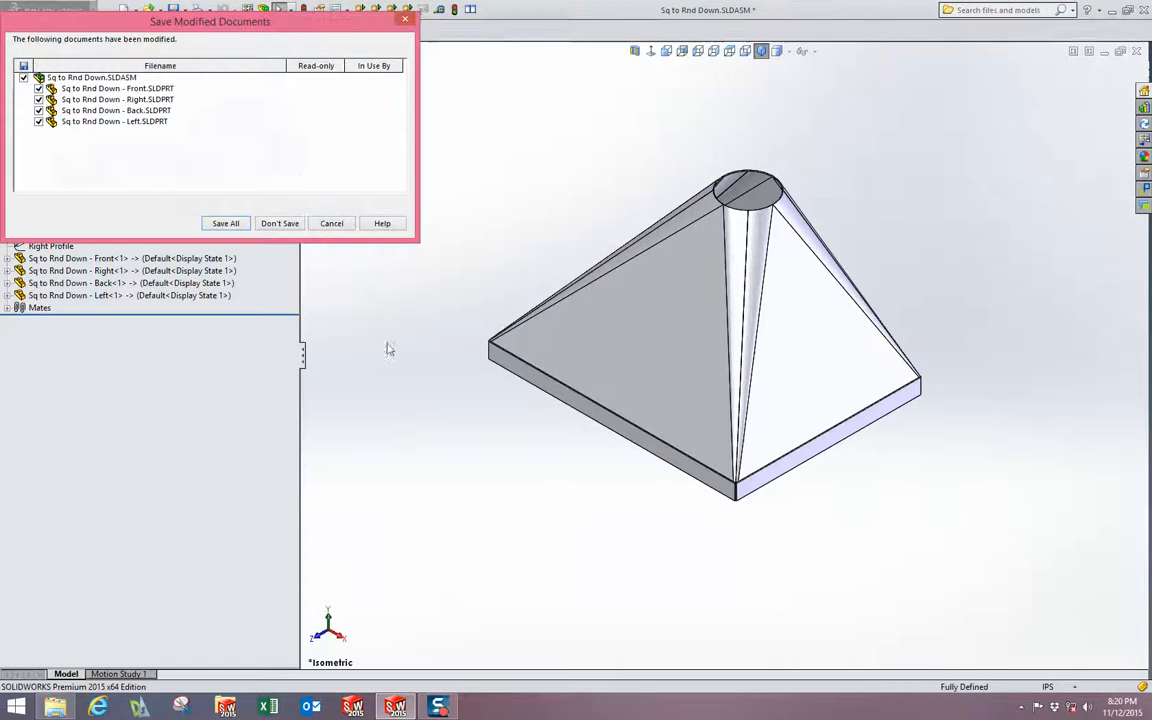
{"action": "left_click", "coordinate": [280, 224]}
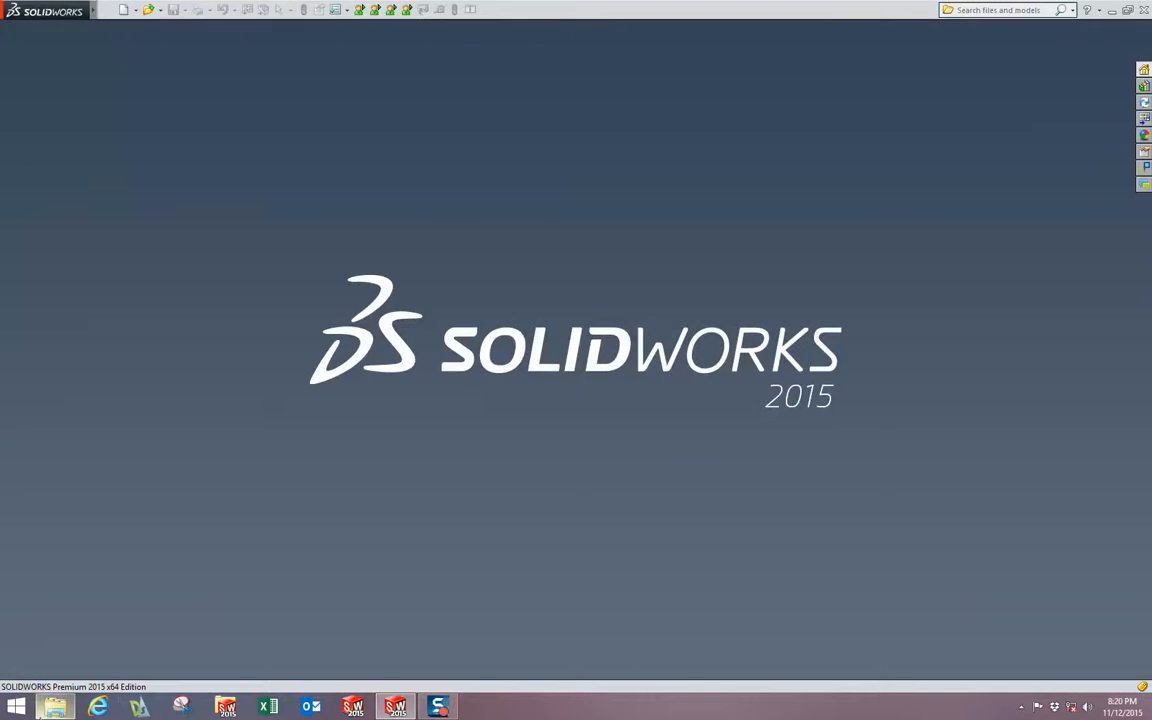
- Switch to File Explorer and open the Sq to Rnd Up assembly from the Sq to Rnd Up folder in Square to Rounds
{"action": "left_click", "coordinate": [52, 708]}
{"action": "left_click", "coordinate": [558, 179]}
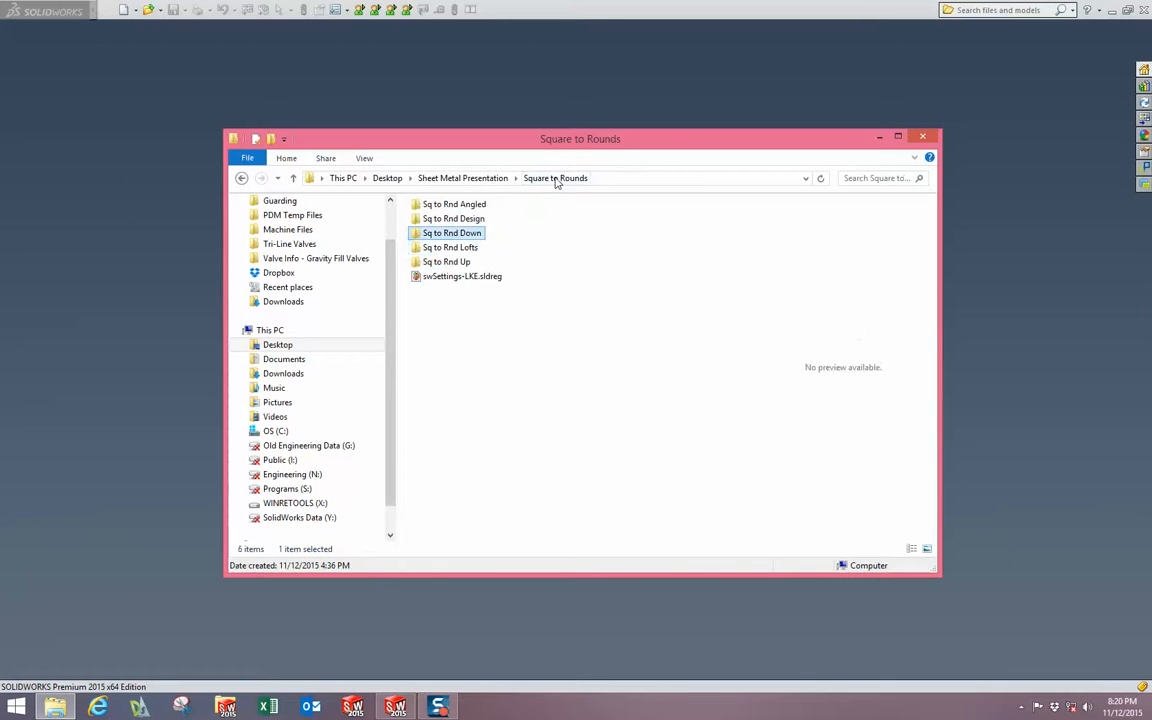
{"action": "double_click", "coordinate": [458, 260]}
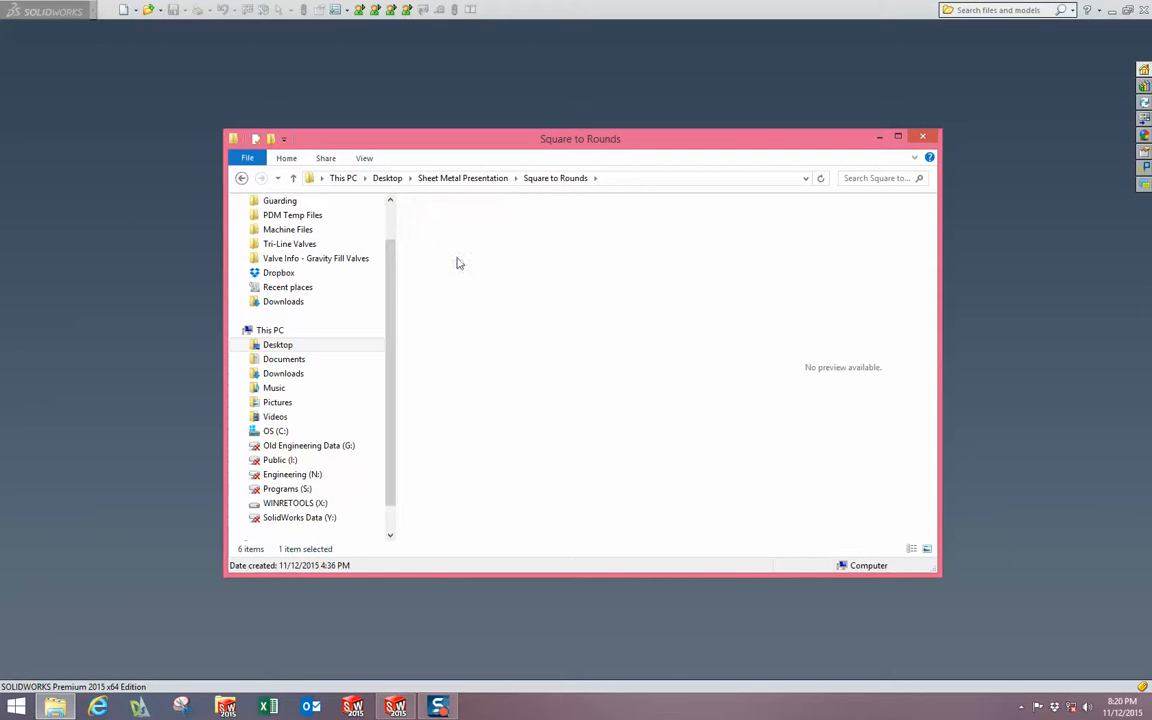
{"action": "double_click", "coordinate": [463, 261]}
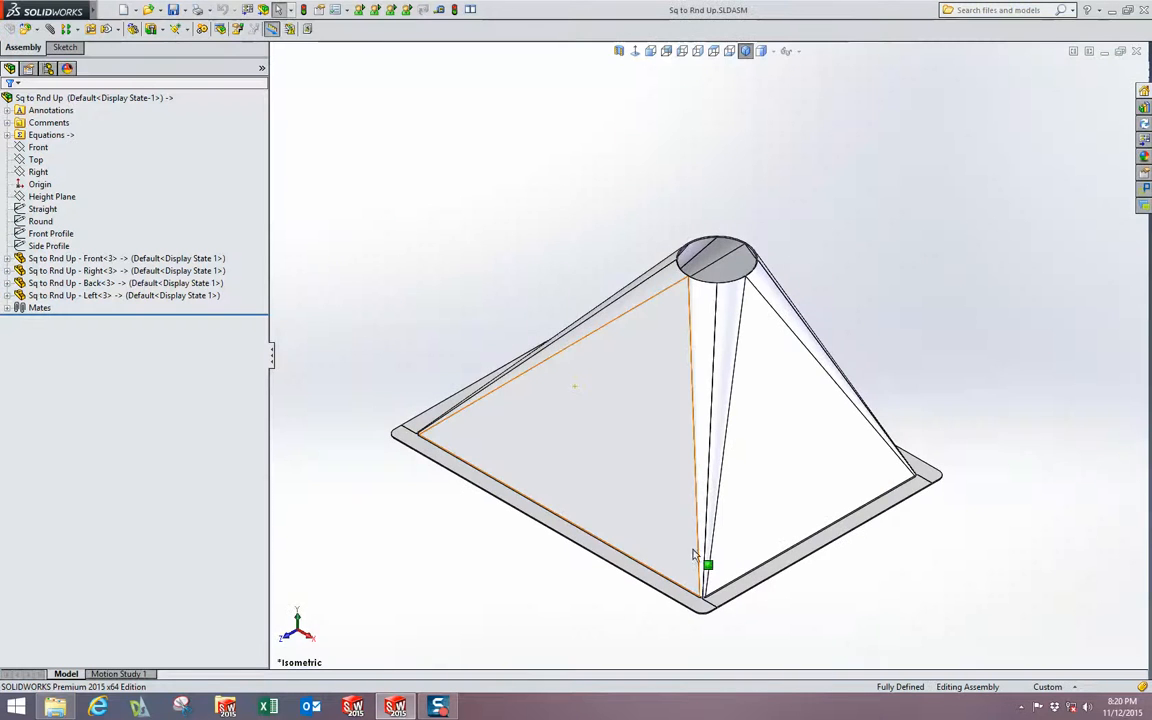
- Examine the rounded flange corner and seam between the Front and Right parts, as well as the round opening at the apex
{"action": "scroll", "coordinate": [710, 580], "scroll_direction": "down", "scroll_amount": 6}
{"action": "scroll", "coordinate": [677, 447], "scroll_direction": "down", "scroll_amount": 4}
{"action": "middle_click_drag", "start_coordinate": [677, 442], "coordinate": [701, 485]}
{"action": "scroll", "coordinate": [701, 458], "scroll_direction": "up", "scroll_amount": 7}
{"action": "scroll", "coordinate": [723, 381], "scroll_direction": "down", "scroll_amount": 6}
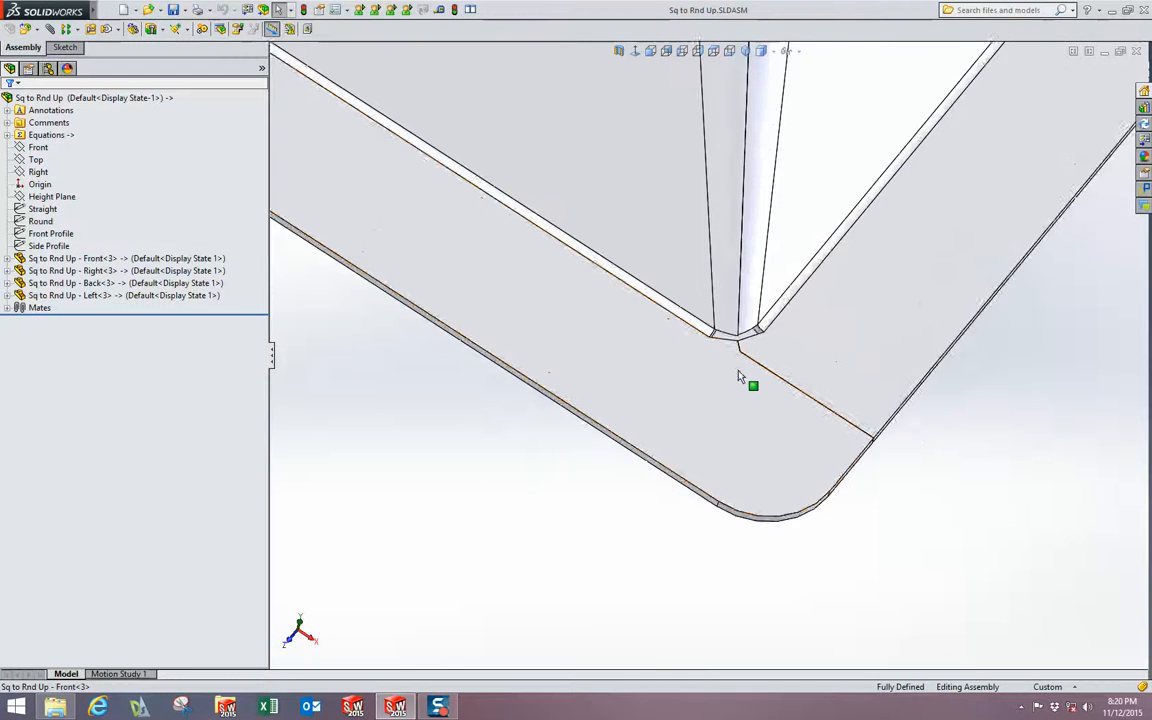
{"action": "middle_click_drag", "start_coordinate": [913, 489], "coordinate": [900, 458]}
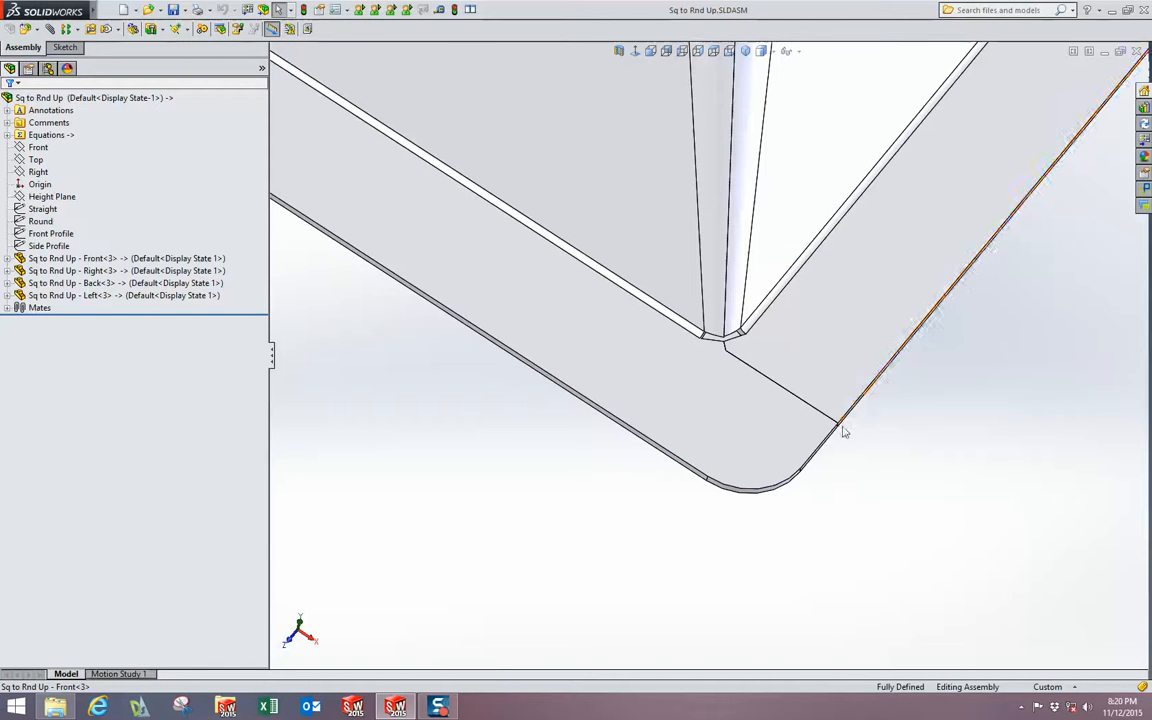
{"action": "scroll", "coordinate": [843, 427], "scroll_direction": "down", "scroll_amount": 3}
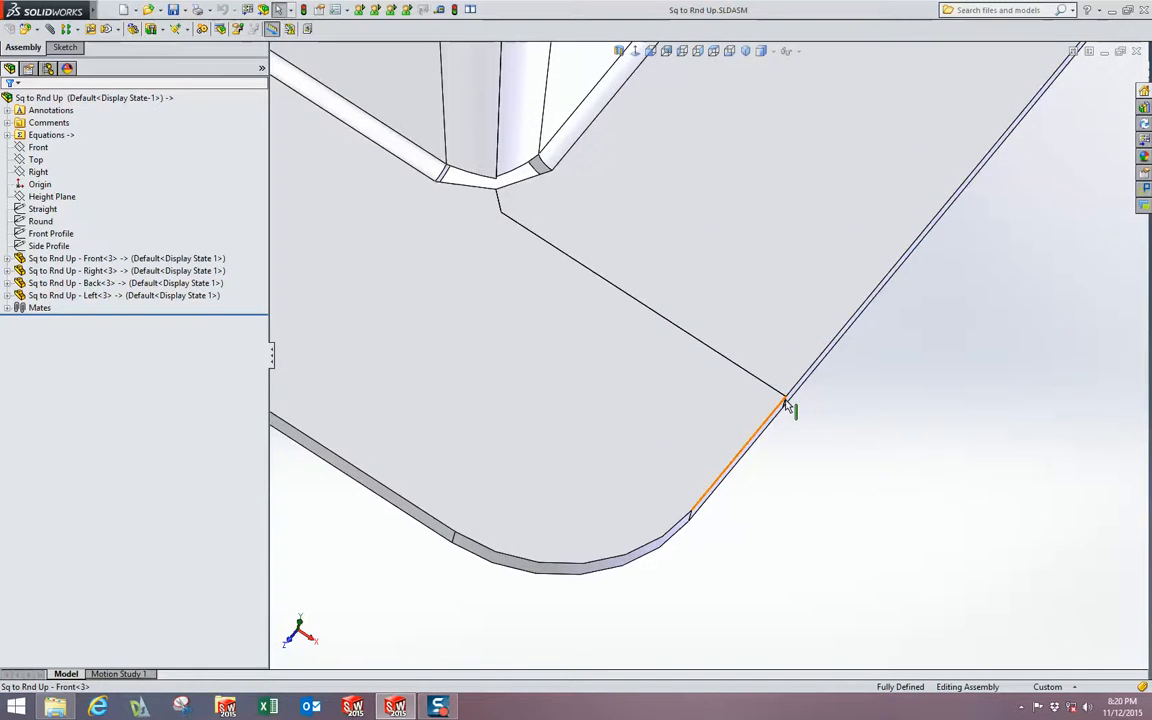
{"action": "scroll", "coordinate": [767, 405], "scroll_direction": "up", "scroll_amount": 5}
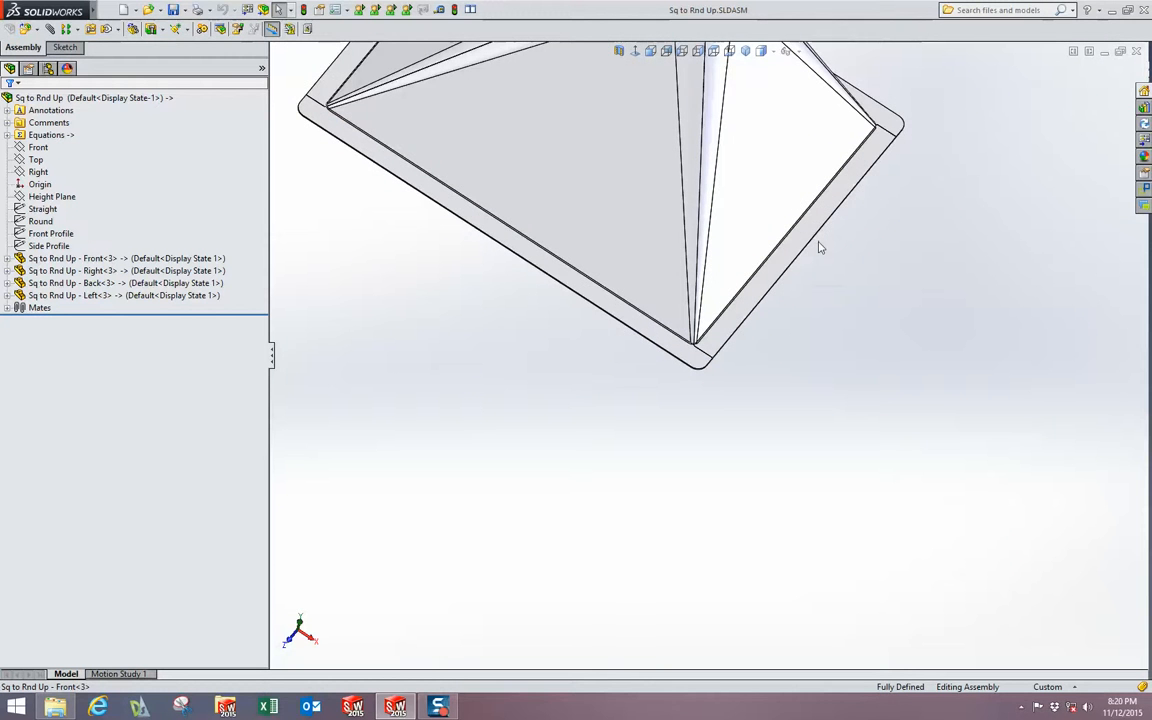
{"action": "scroll", "coordinate": [818, 248], "scroll_direction": "up", "scroll_amount": 3}
{"action": "middle_click_drag", "start_coordinate": [805, 255], "coordinate": [666, 191]}
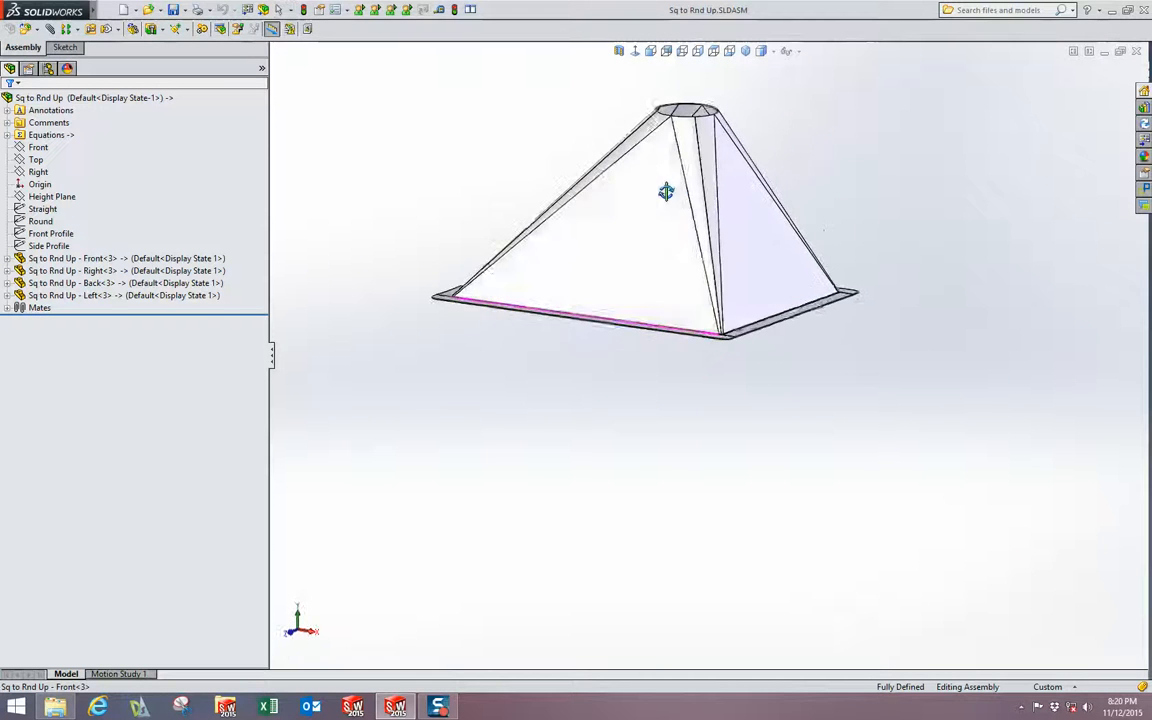
{"action": "scroll", "coordinate": [672, 158], "scroll_direction": "down", "scroll_amount": 6}
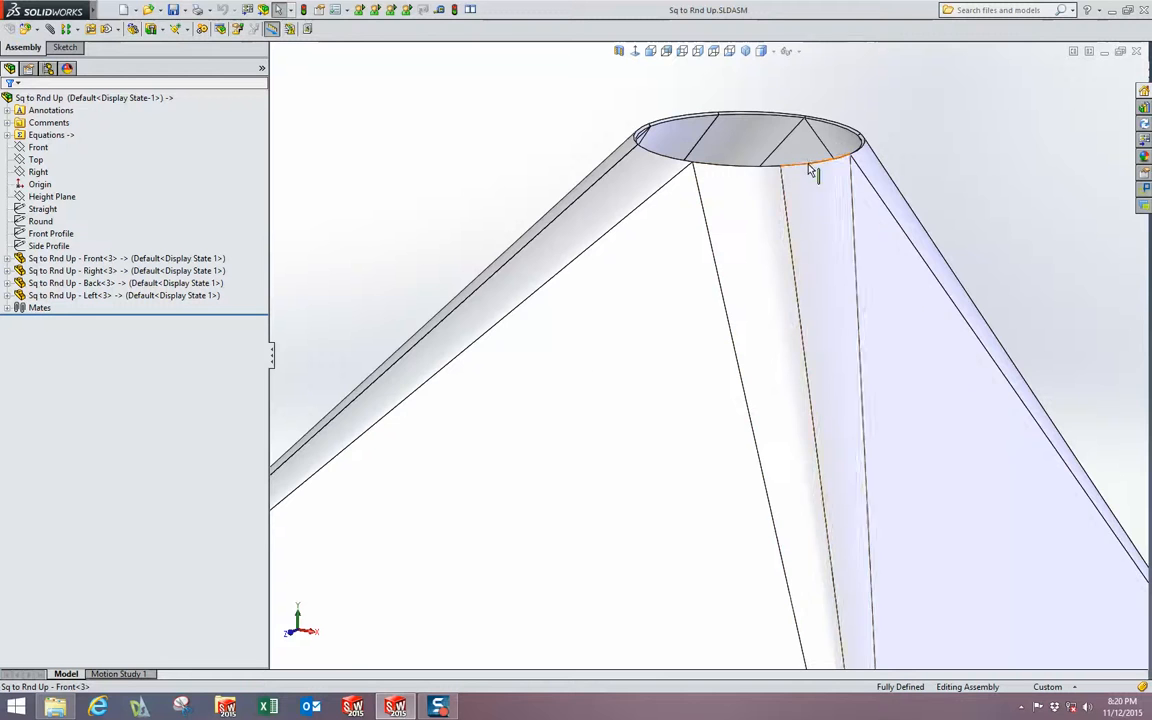
{"action": "scroll", "coordinate": [780, 210], "scroll_direction": "up", "scroll_amount": 5}
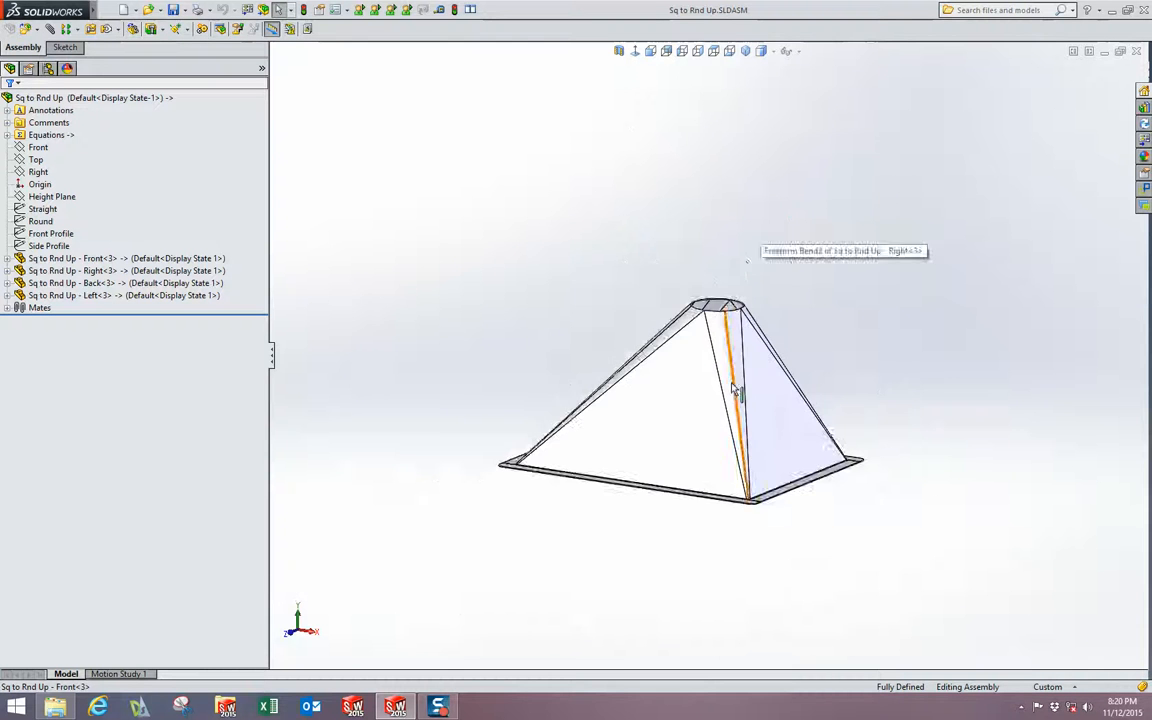
- Examine the gap at the base of the lofted bends where the edge flanges meet, close up and within the whole assembly
{"action": "scroll", "coordinate": [758, 485], "scroll_direction": "down", "scroll_amount": 3}
{"action": "scroll", "coordinate": [746, 490], "scroll_direction": "down", "scroll_amount": 4}
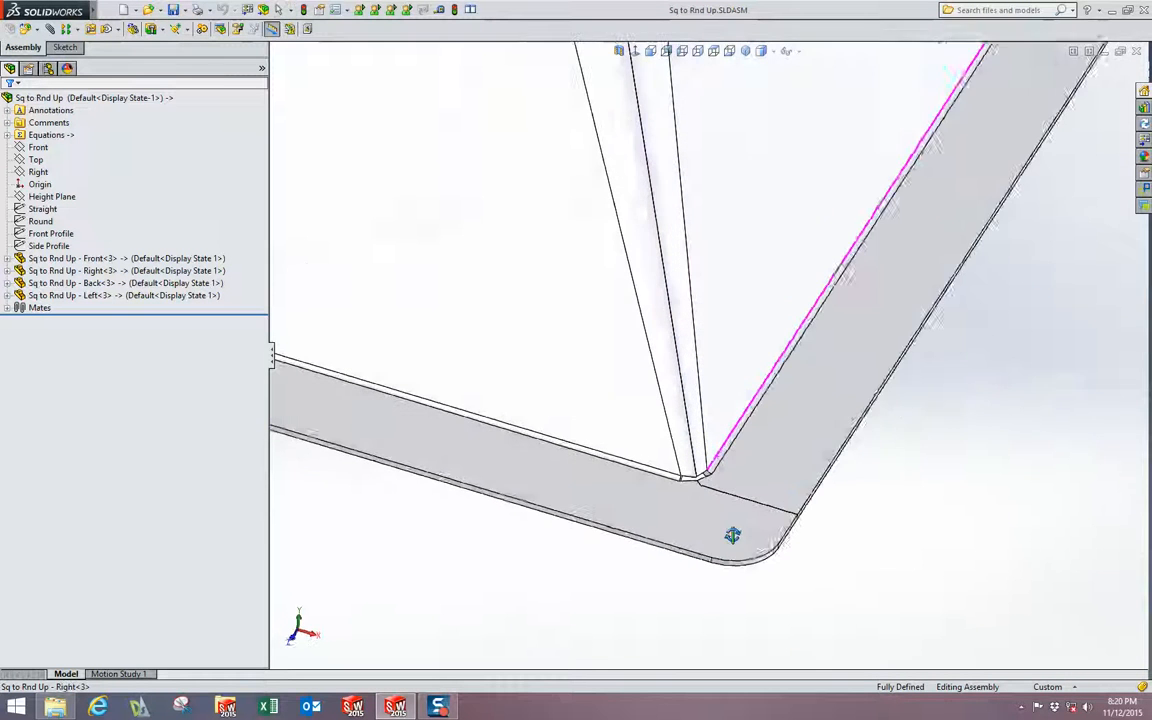
{"action": "middle_click_drag", "start_coordinate": [733, 535], "coordinate": [676, 403]}
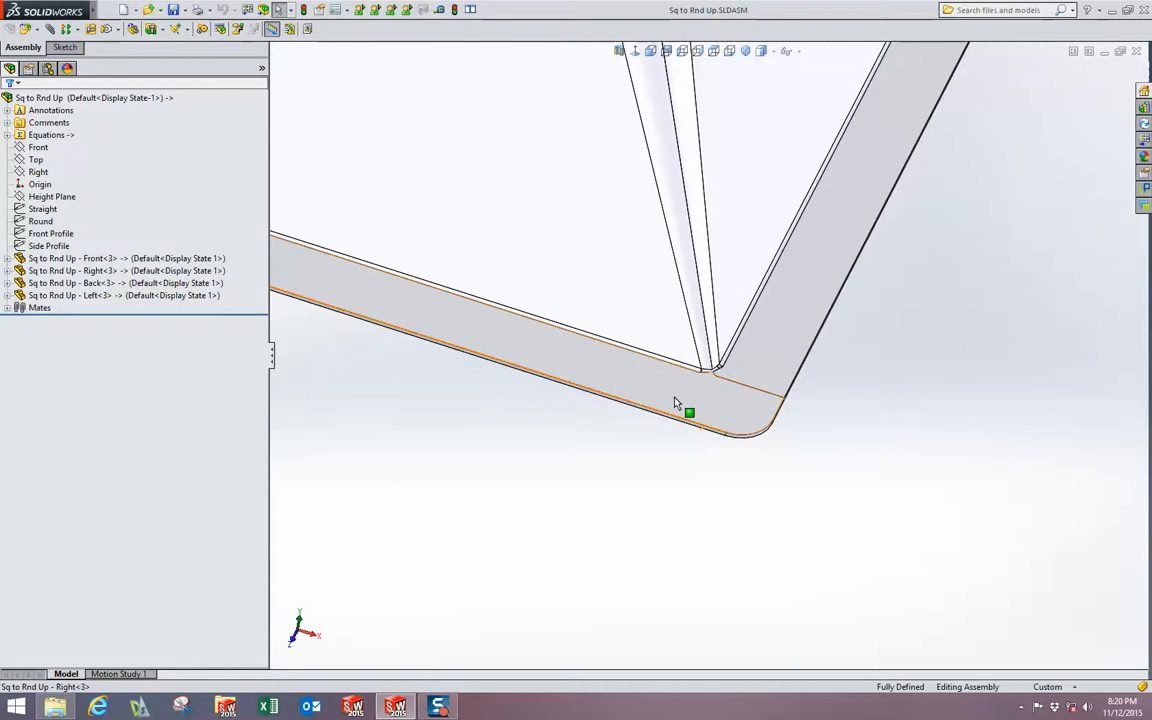
{"action": "scroll", "coordinate": [680, 396], "scroll_direction": "down", "scroll_amount": 3}
{"action": "scroll", "coordinate": [792, 338], "scroll_direction": "down", "scroll_amount": 4}
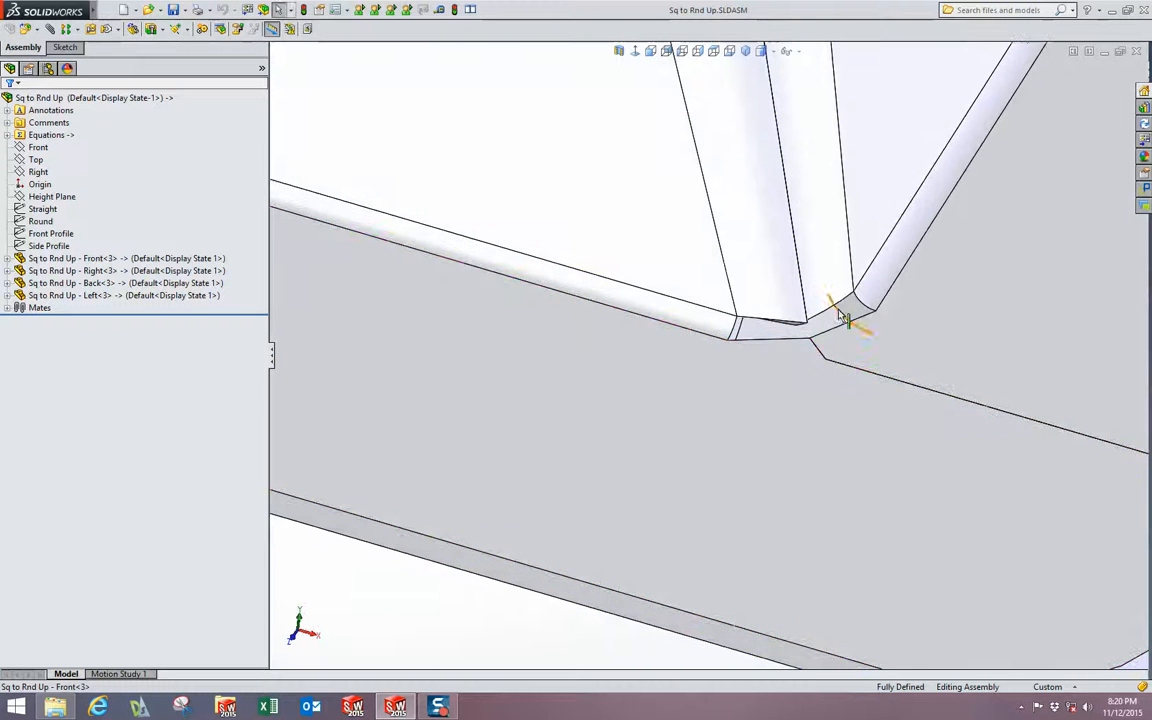
{"action": "scroll", "coordinate": [733, 383], "scroll_direction": "up", "scroll_amount": 5}
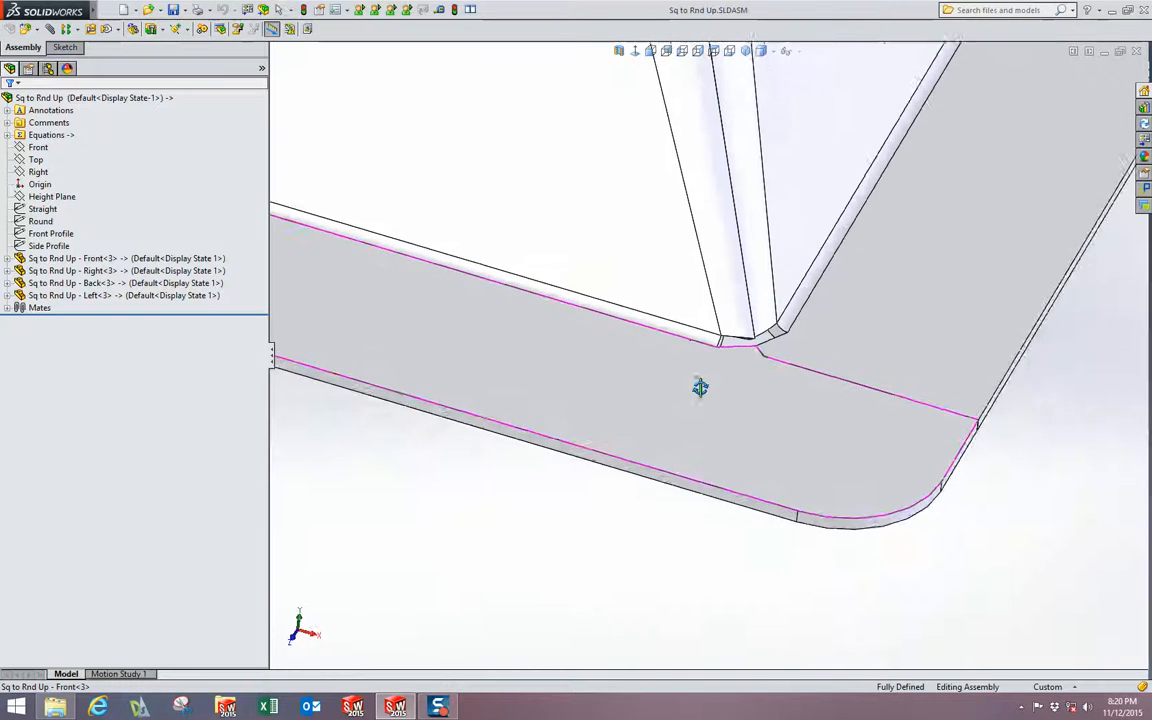
{"action": "scroll", "coordinate": [700, 388], "scroll_direction": "down", "scroll_amount": 2}
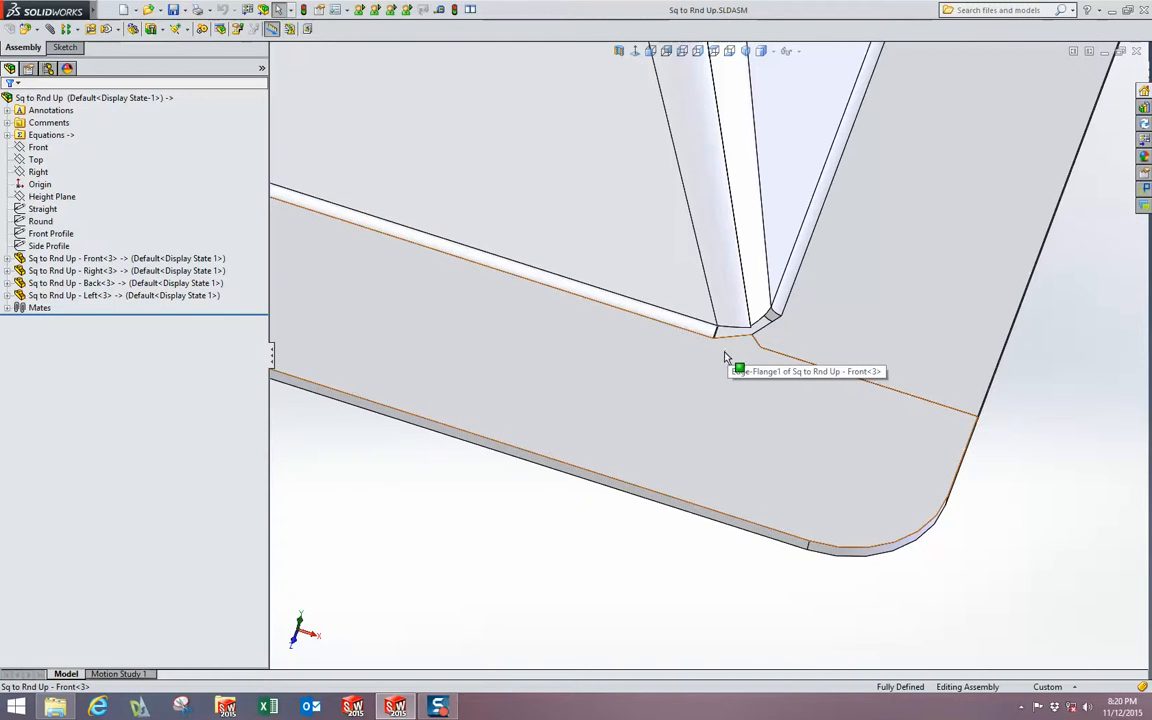
{"action": "scroll", "coordinate": [725, 362], "scroll_direction": "up", "scroll_amount": 10}
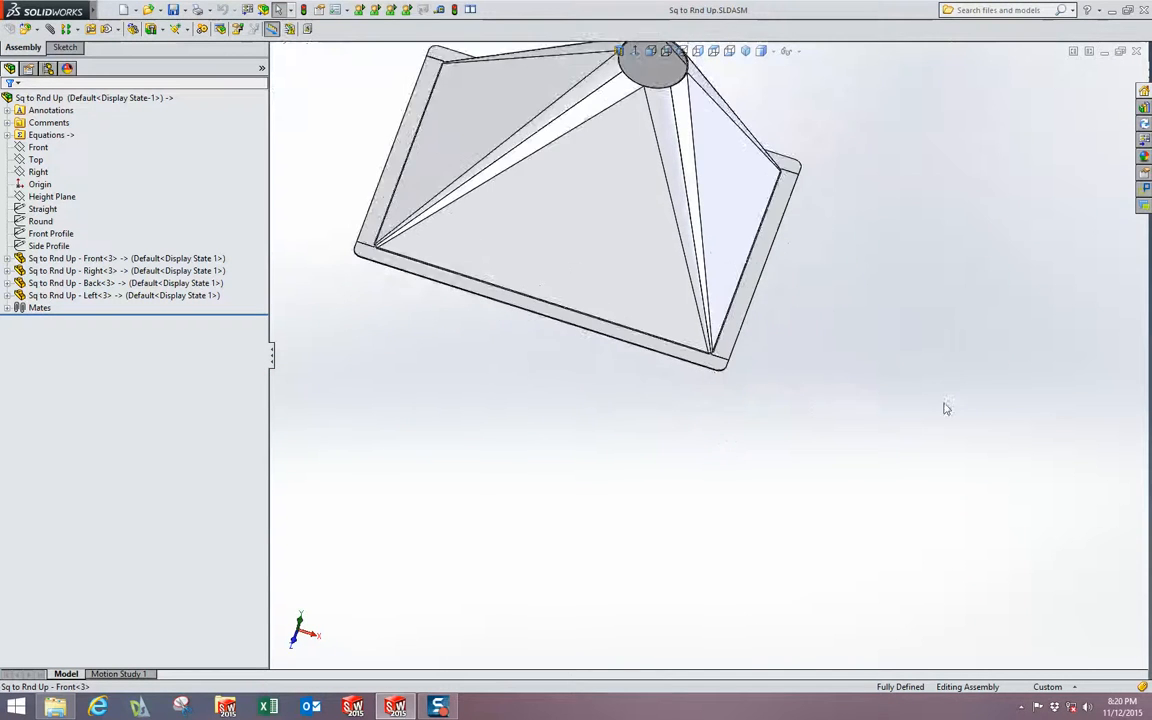
{"action": "middle_click_drag", "start_coordinate": [870, 345], "coordinate": [792, 225]}
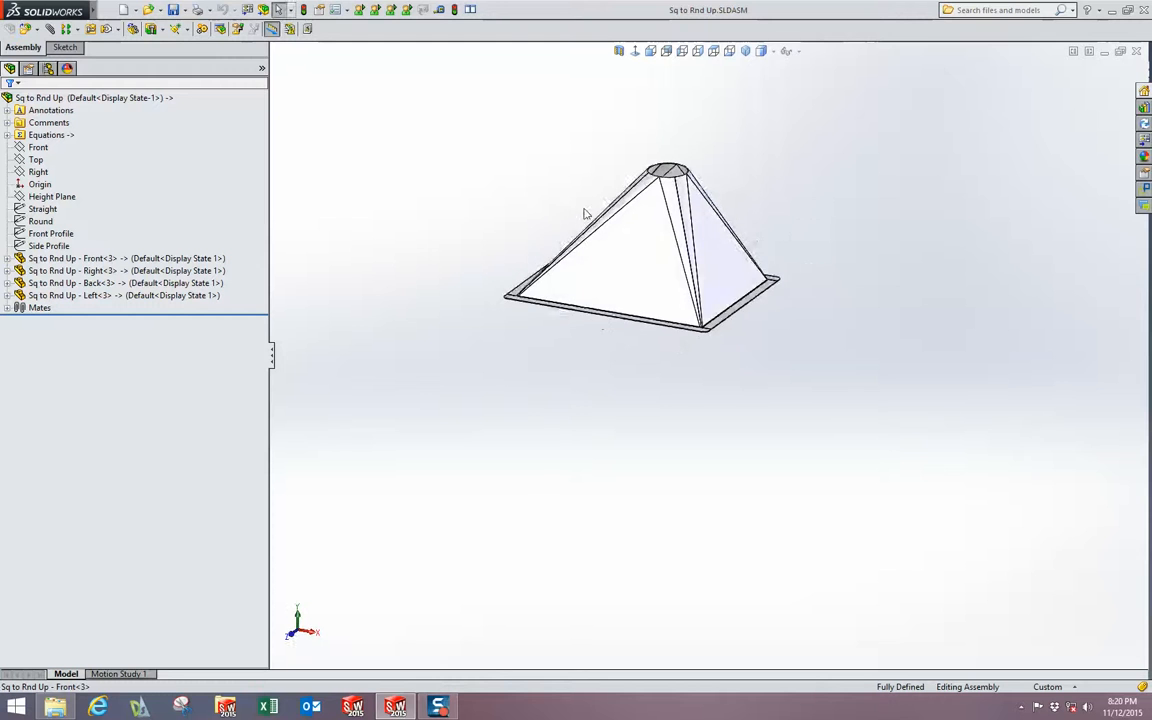
{"action": "scroll", "coordinate": [600, 195], "scroll_direction": "down", "scroll_amount": 3}
{"action": "middle_click_drag", "start_coordinate": [627, 172], "coordinate": [635, 237]}
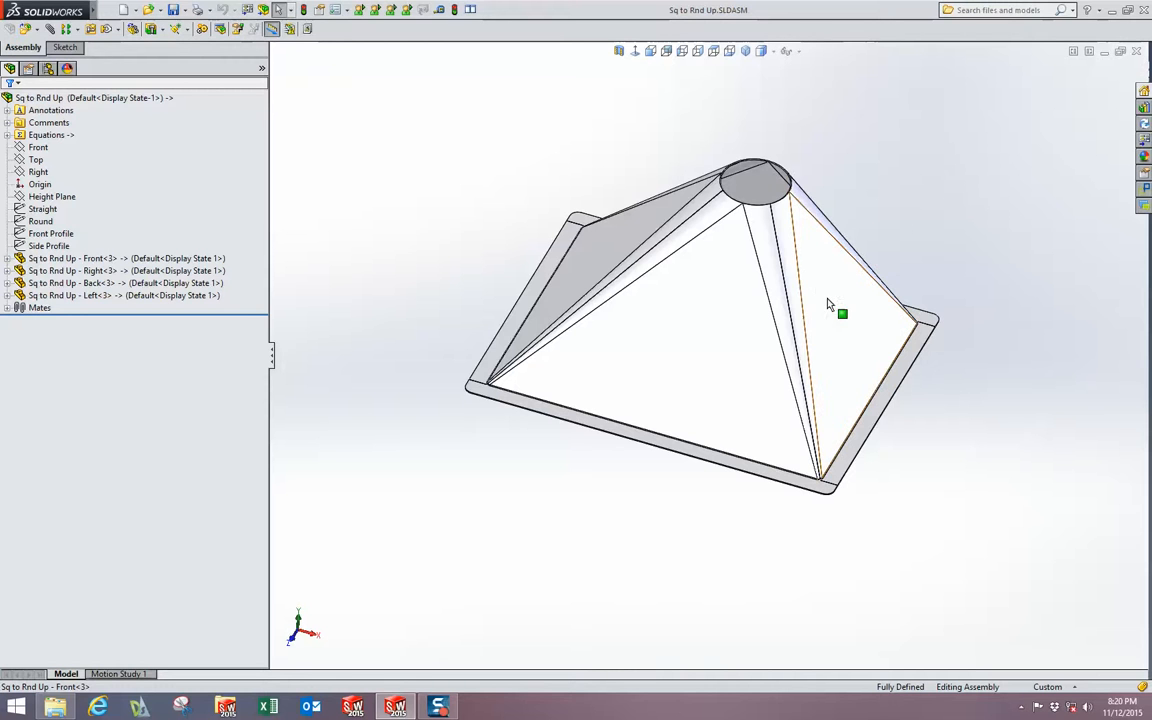
- Open the Sq to Rnd Up - Front part in its own window from the assembly
{"action": "left_click", "coordinate": [770, 252]}
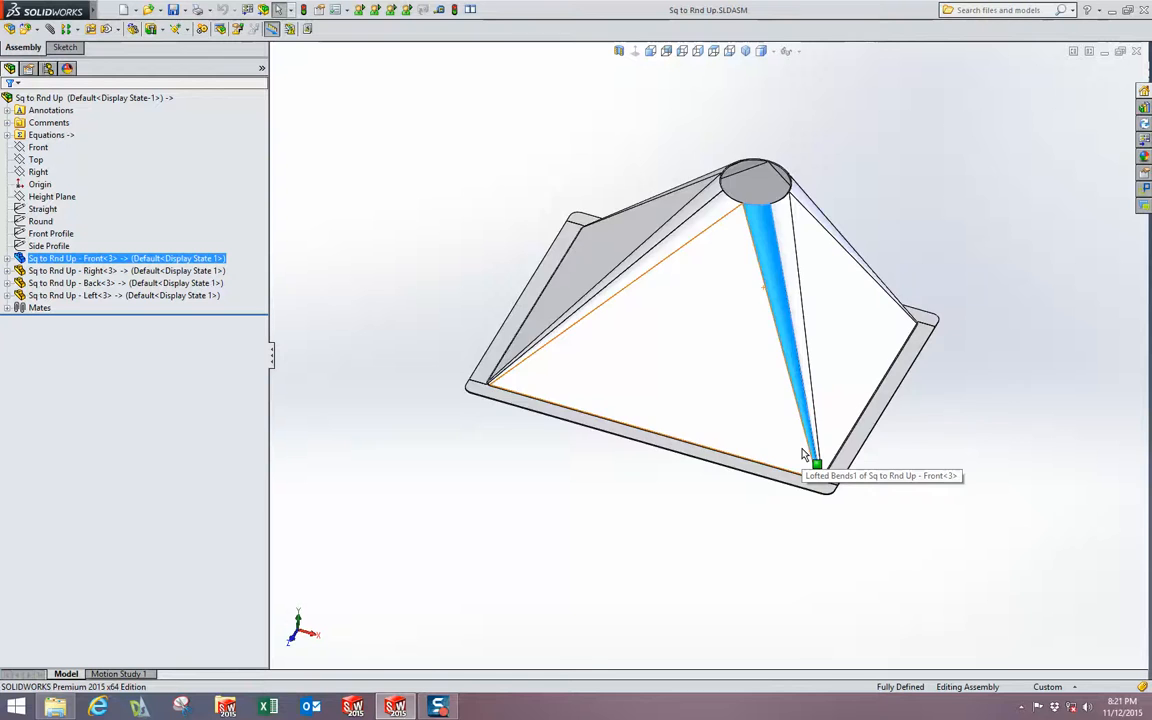
{"action": "scroll", "coordinate": [802, 453], "scroll_direction": "up", "scroll_amount": 4}
{"action": "scroll", "coordinate": [764, 374], "scroll_direction": "down", "scroll_amount": 4}
{"action": "right_click", "coordinate": [625, 309]}
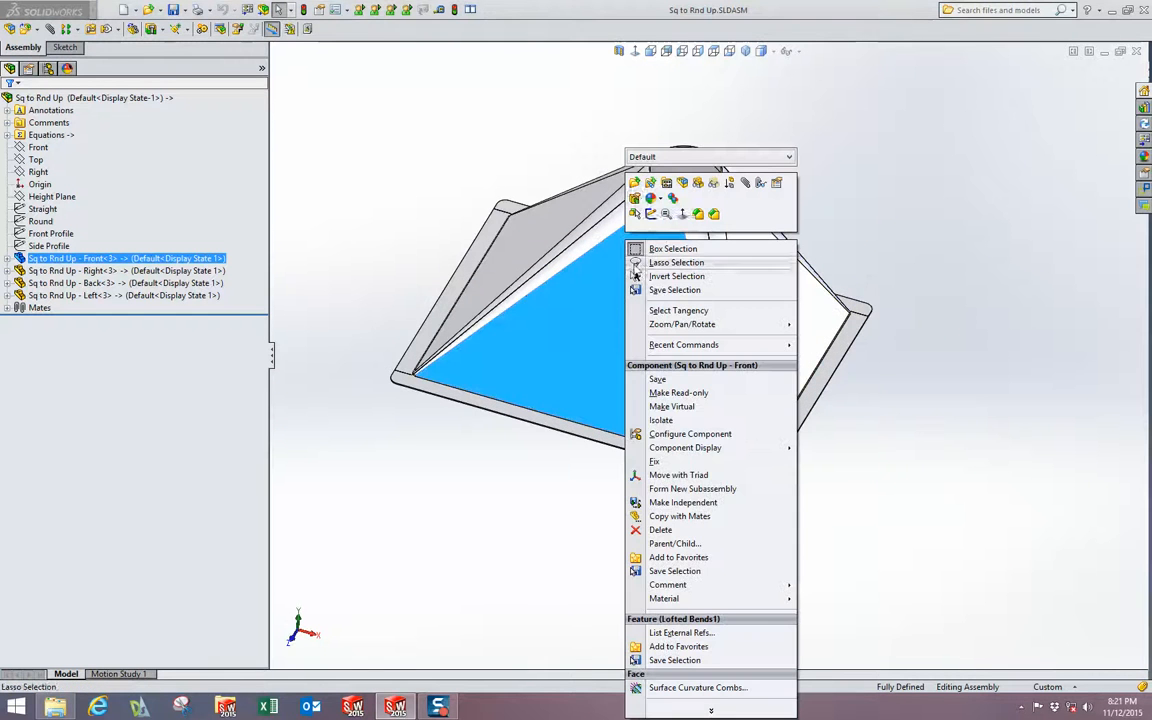
{"action": "left_click", "coordinate": [635, 184]}
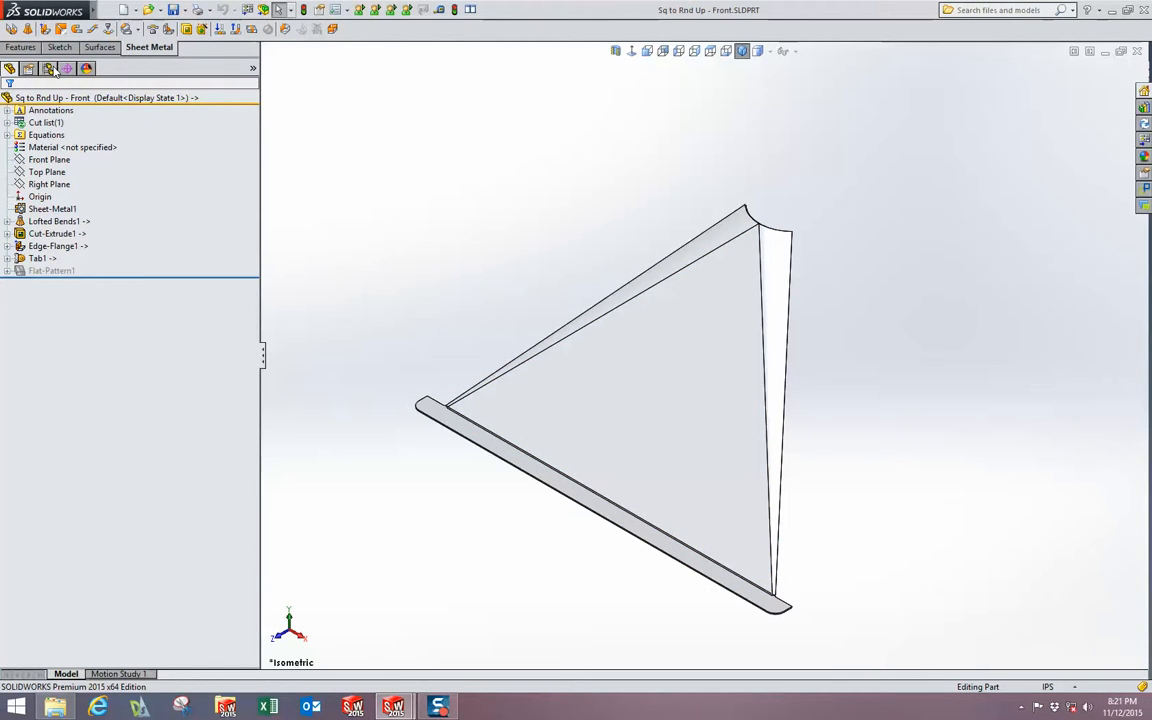
- Activate the Front part's SM-FLAT-PATTERN configuration and return to its feature tree
{"action": "left_click", "coordinate": [47, 68]}
{"action": "left_click", "coordinate": [78, 124]}
{"action": "double_click", "coordinate": [79, 126]}
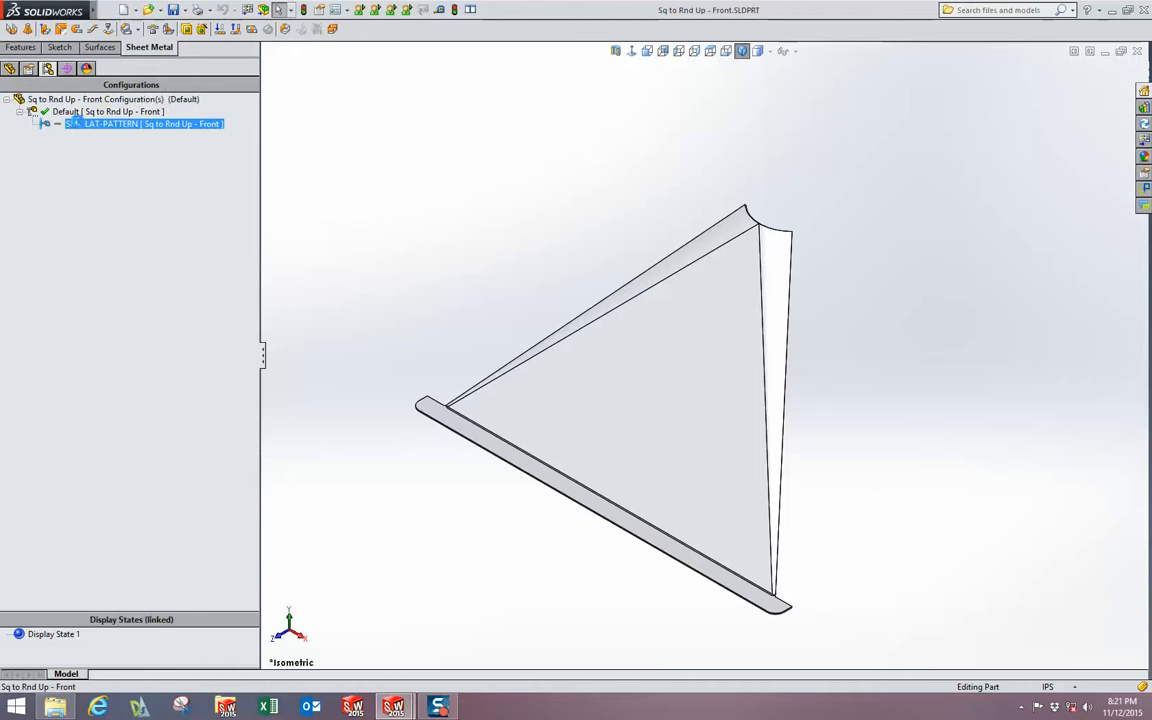
{"action": "left_click", "coordinate": [12, 68]}
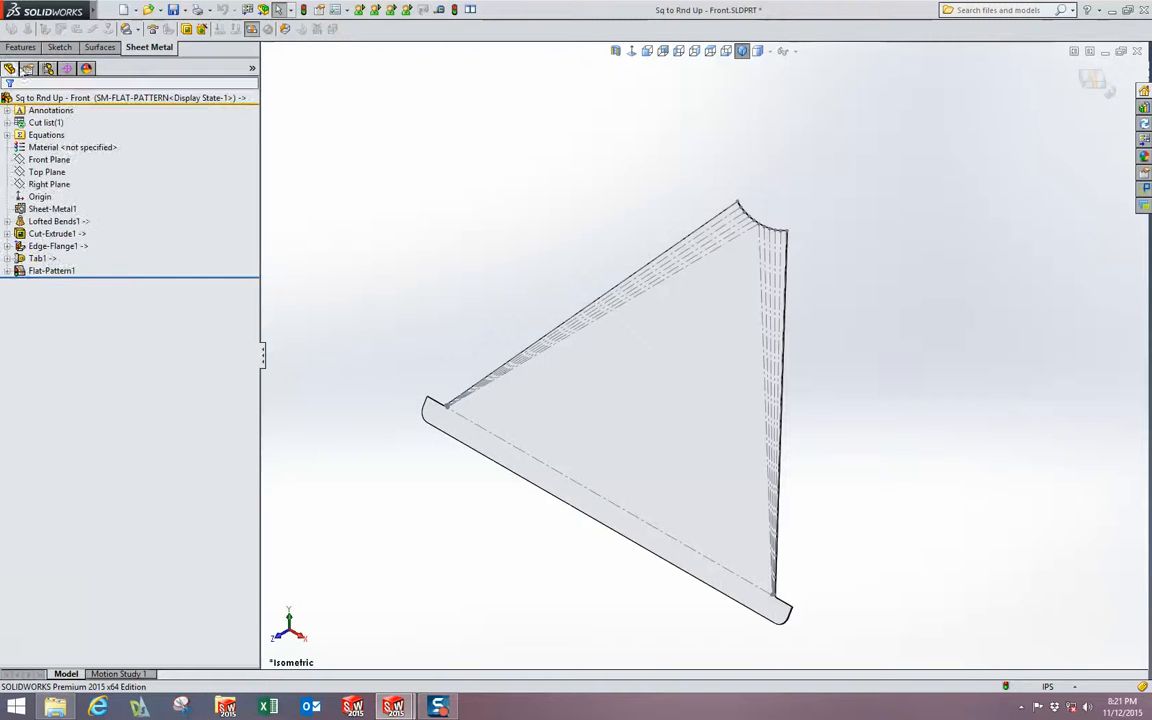
- Examine the flat pattern's bend lines along the curved upper edge and where they converge at the flange corner
{"action": "scroll", "coordinate": [775, 590], "scroll_direction": "down", "scroll_amount": 3}
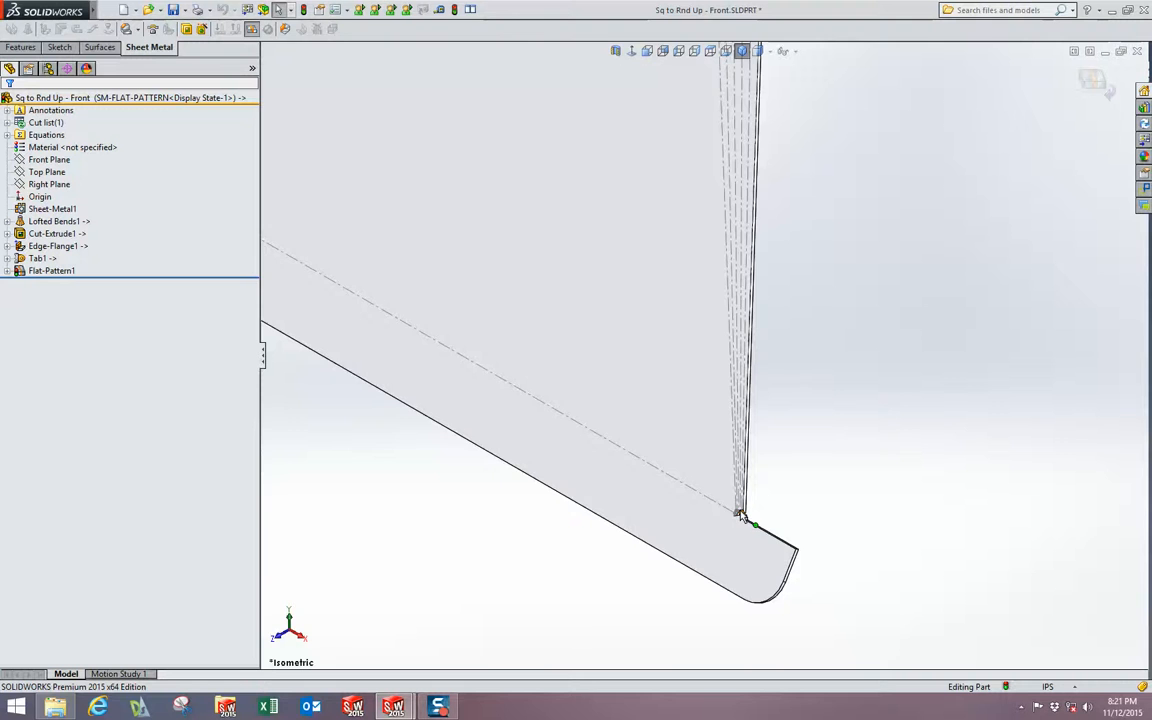
{"action": "scroll", "coordinate": [741, 508], "scroll_direction": "up", "scroll_amount": 8}
{"action": "scroll", "coordinate": [718, 212], "scroll_direction": "down", "scroll_amount": 7}
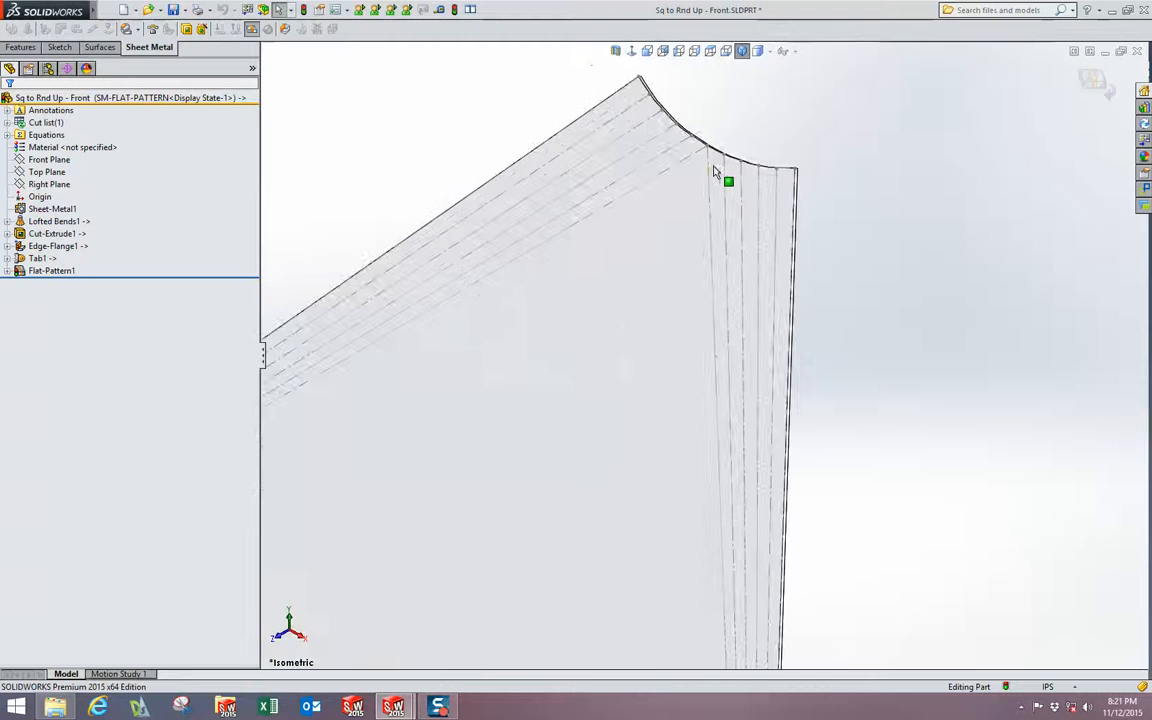
{"action": "scroll", "coordinate": [708, 158], "scroll_direction": "up", "scroll_amount": 5}
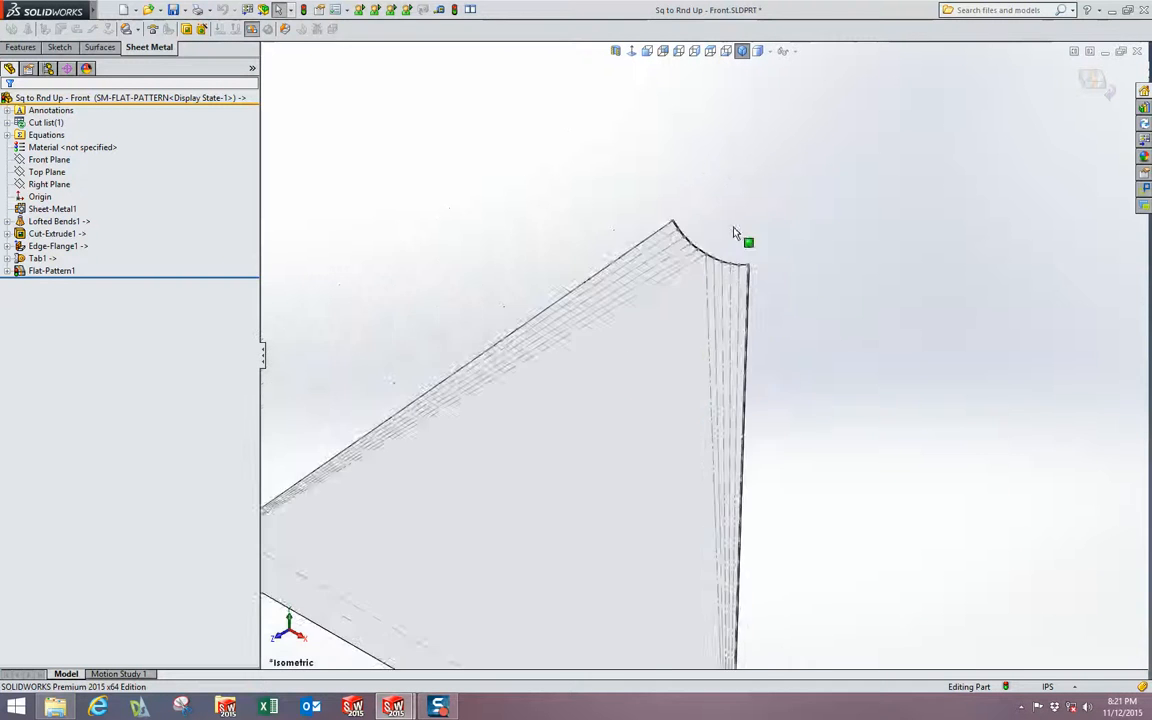
{"action": "scroll", "coordinate": [712, 420], "scroll_direction": "down", "scroll_amount": 3}
{"action": "scroll", "coordinate": [710, 312], "scroll_direction": "down", "scroll_amount": 1}
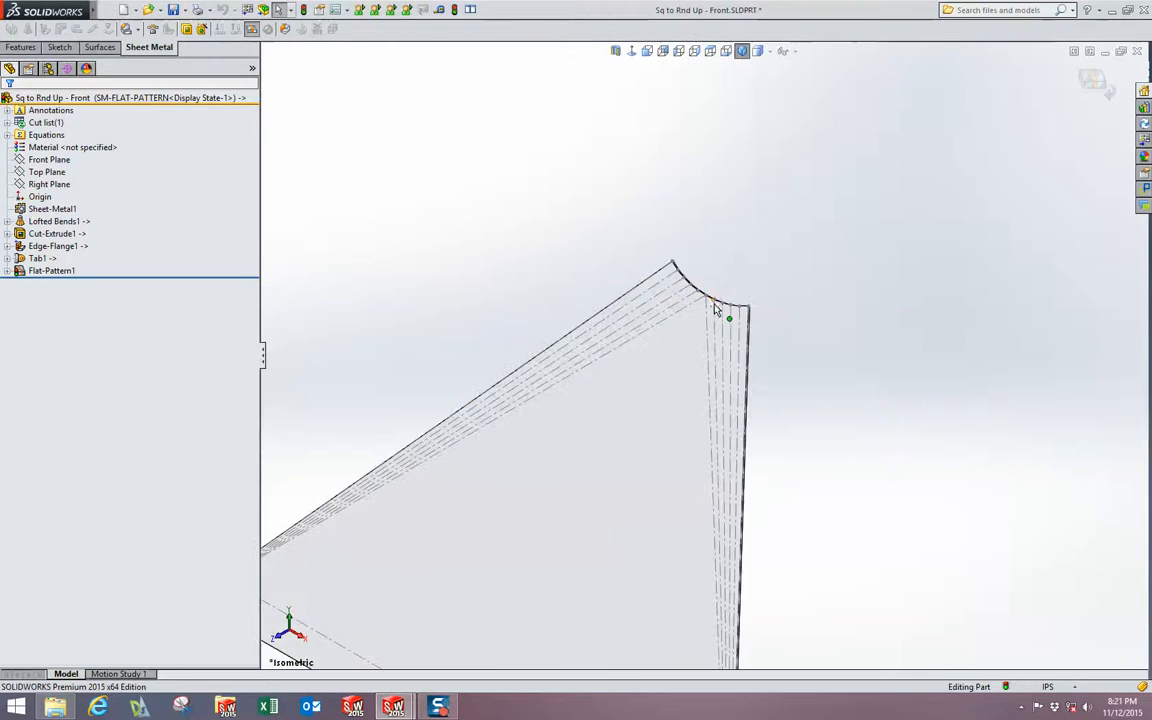
{"action": "scroll", "coordinate": [729, 312], "scroll_direction": "up", "scroll_amount": 4}
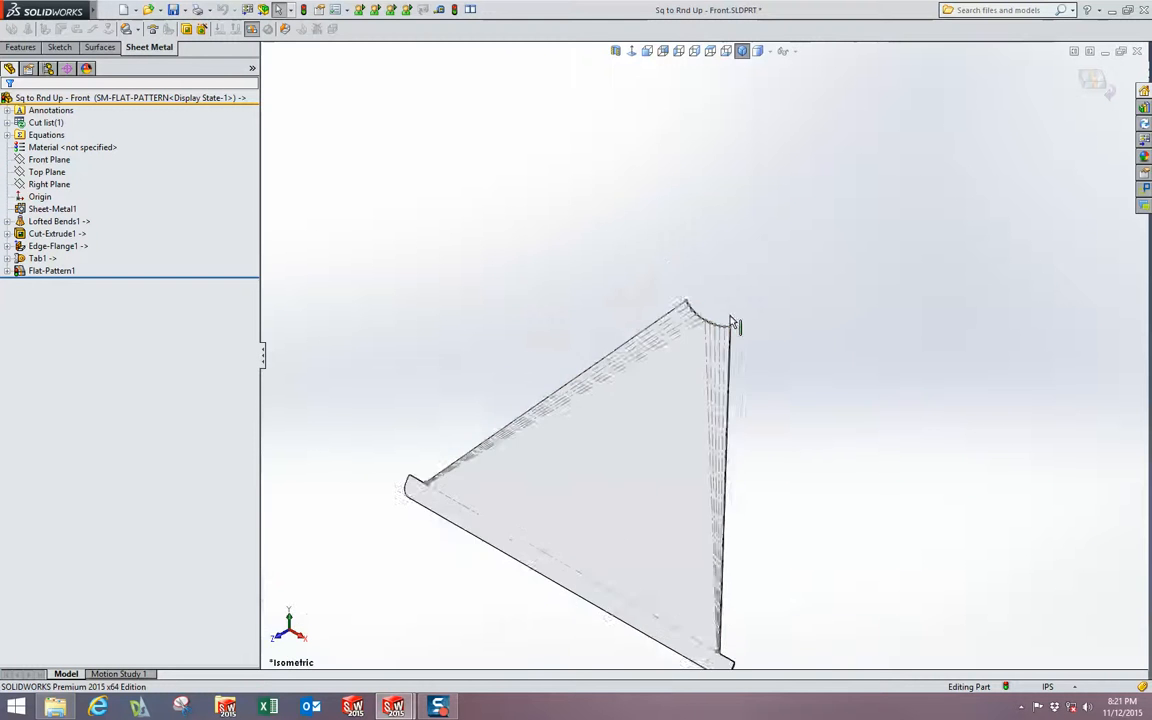
{"action": "scroll", "coordinate": [720, 472], "scroll_direction": "down", "scroll_amount": 5}
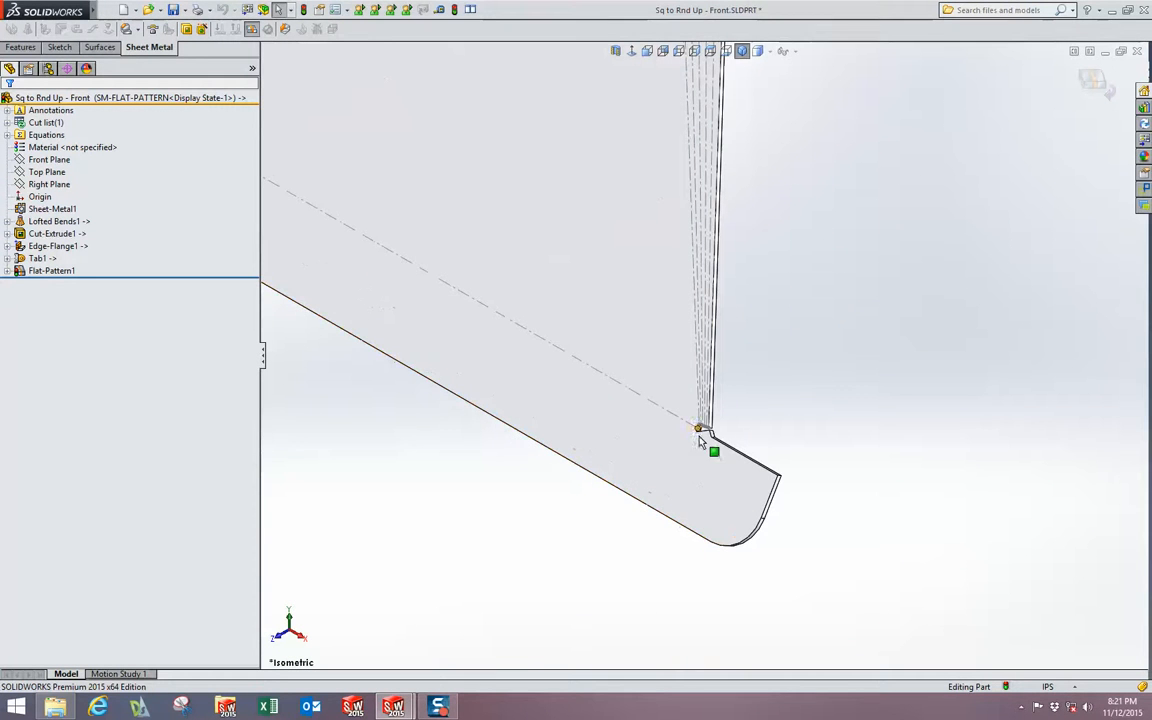
{"action": "scroll", "coordinate": [712, 320], "scroll_direction": "up", "scroll_amount": 3}
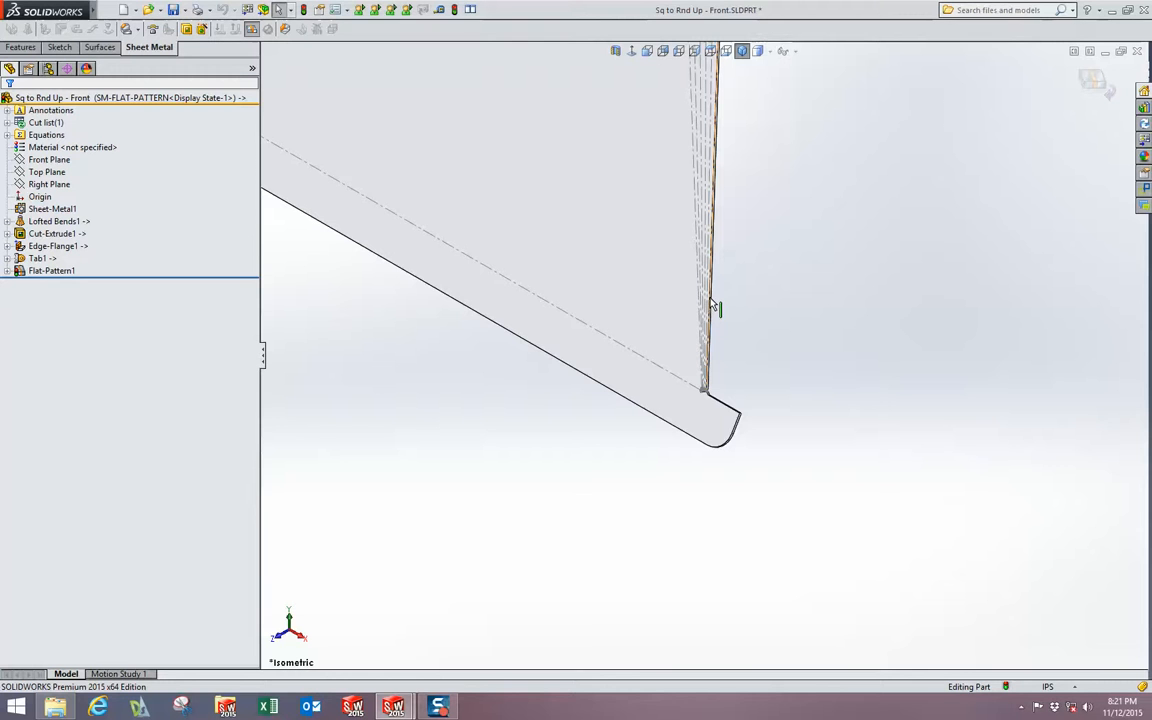
- Examine the whole flattened Front part from several angles, including its outer edges and flange end
{"action": "scroll", "coordinate": [708, 305], "scroll_direction": "up", "scroll_amount": 3}
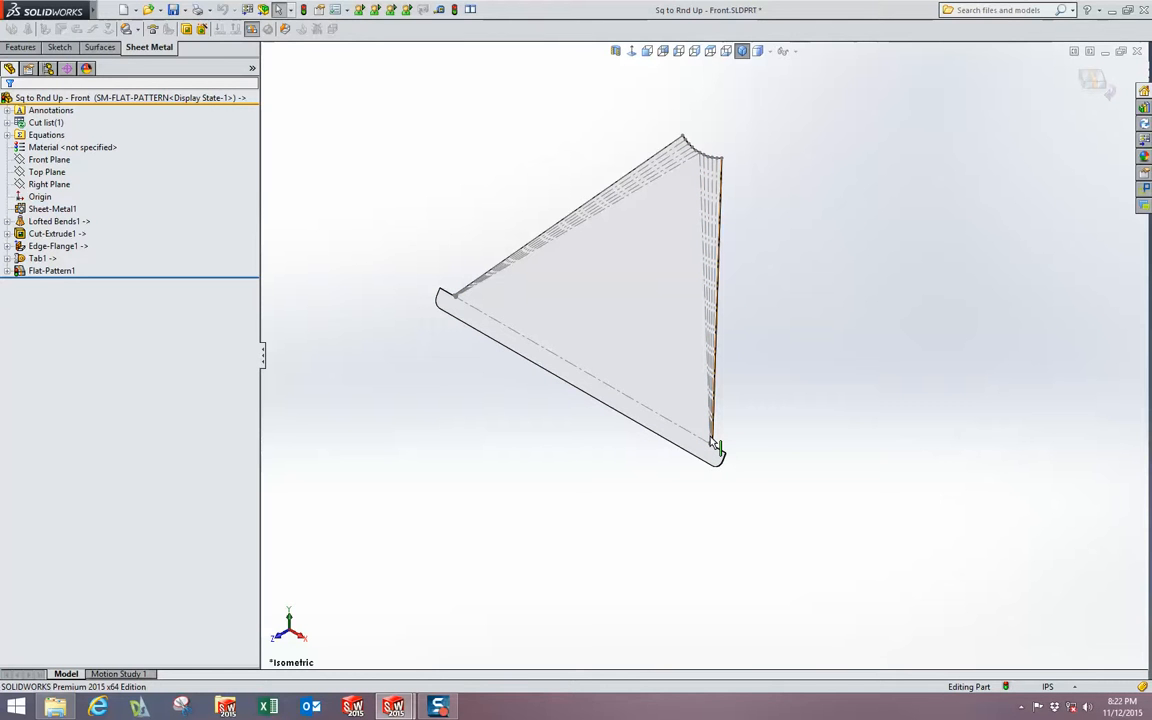
{"action": "scroll", "coordinate": [716, 447], "scroll_direction": "up", "scroll_amount": 2}
{"action": "scroll", "coordinate": [728, 375], "scroll_direction": "down", "scroll_amount": 5}
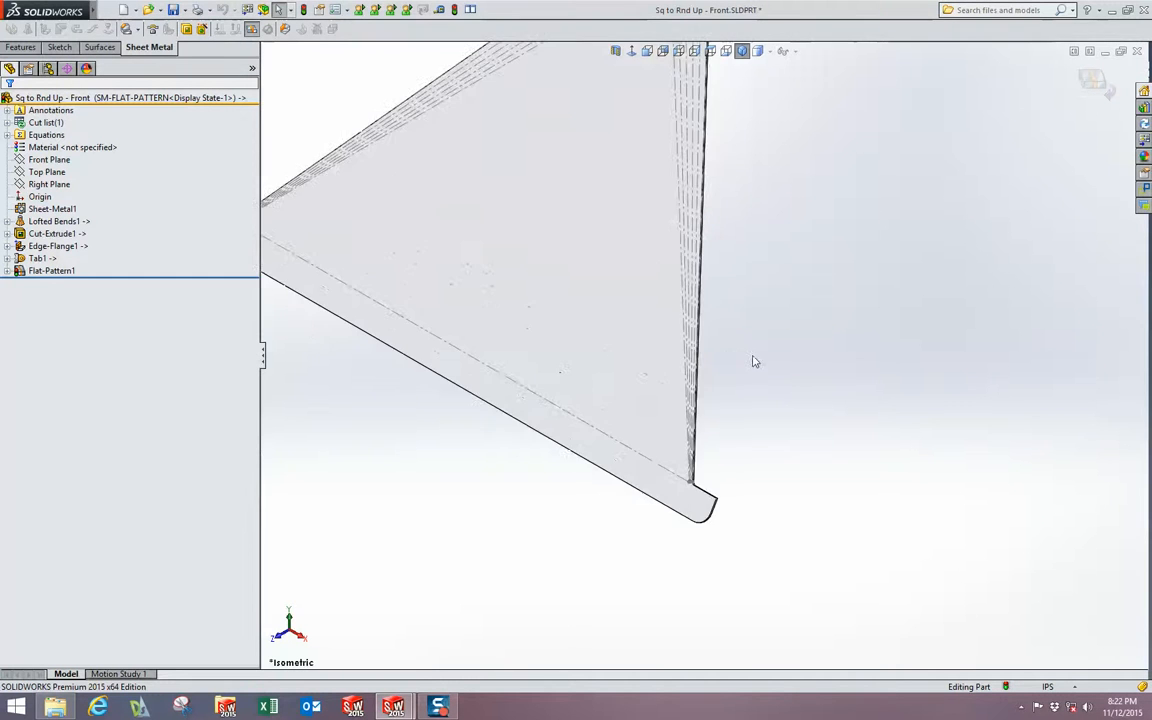
{"action": "mouse_move", "coordinate": [753, 360]}
{"action": "middle_mouse_down"}
{"action": "mouse_move", "coordinate": [749, 333]}
{"action": "mouse_move", "coordinate": [769, 329]}
{"action": "mouse_move", "coordinate": [771, 347]}
{"action": "middle_mouse_up"}
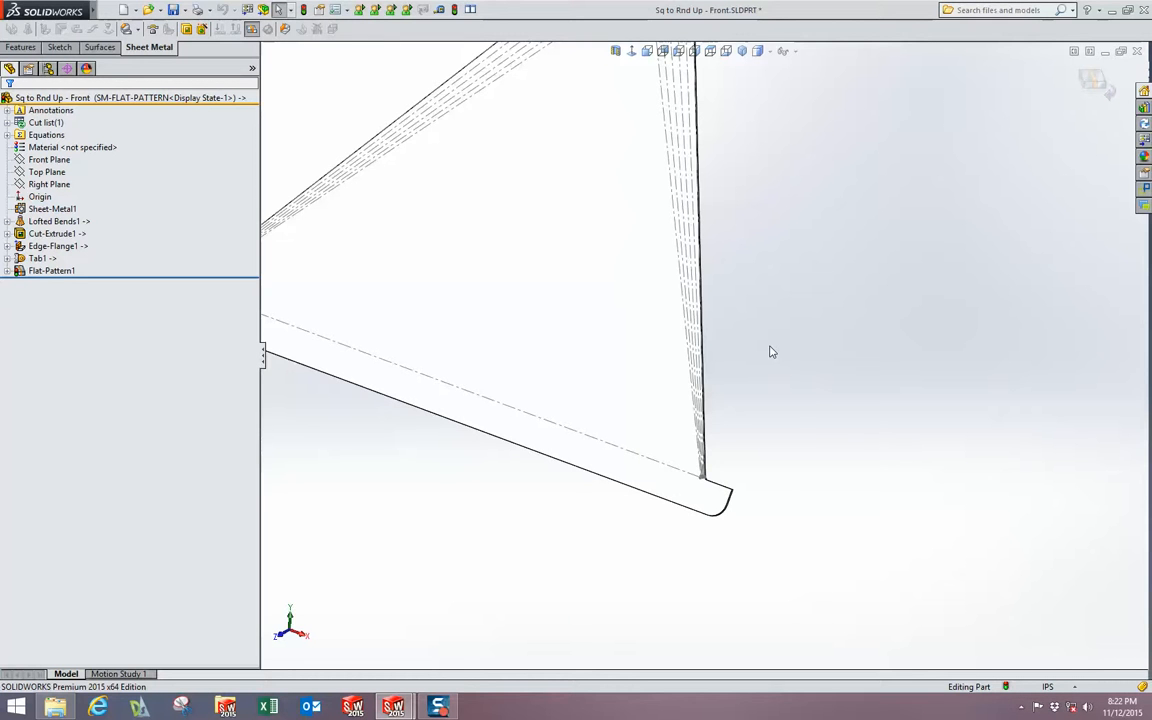
{"action": "scroll", "coordinate": [771, 353], "scroll_direction": "up", "scroll_amount": 5}
{"action": "scroll", "coordinate": [740, 350], "scroll_direction": "down", "scroll_amount": 2}
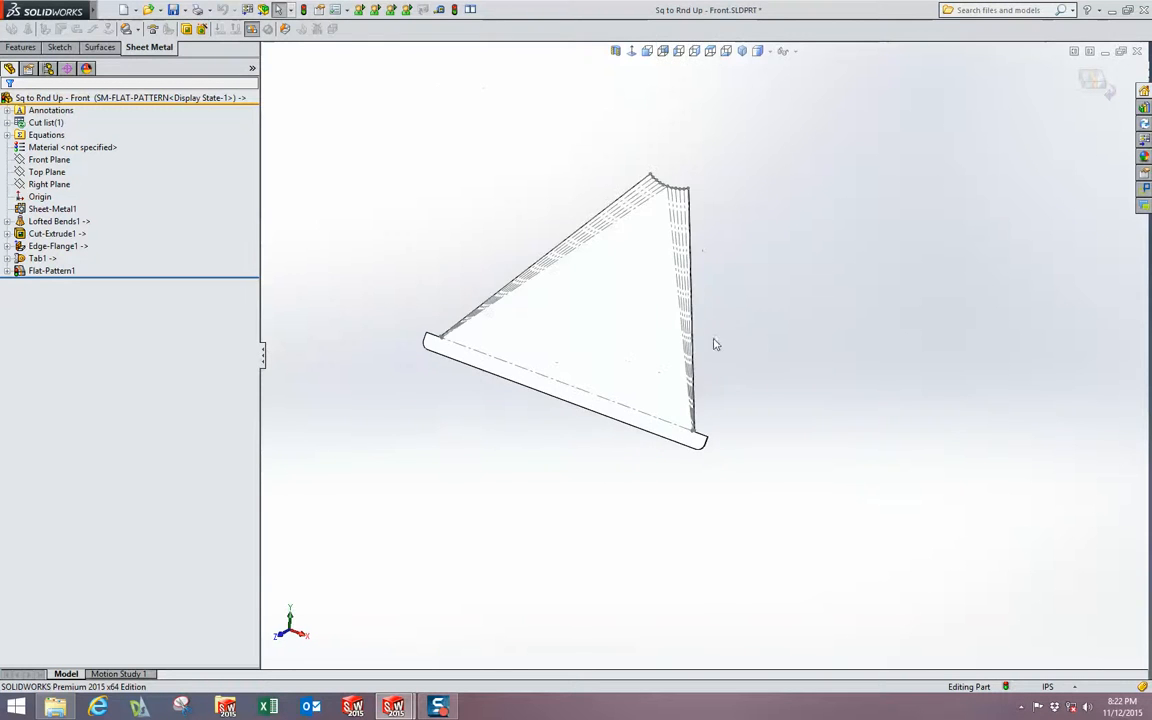
{"action": "middle_click_drag", "start_coordinate": [755, 338], "coordinate": [753, 324]}
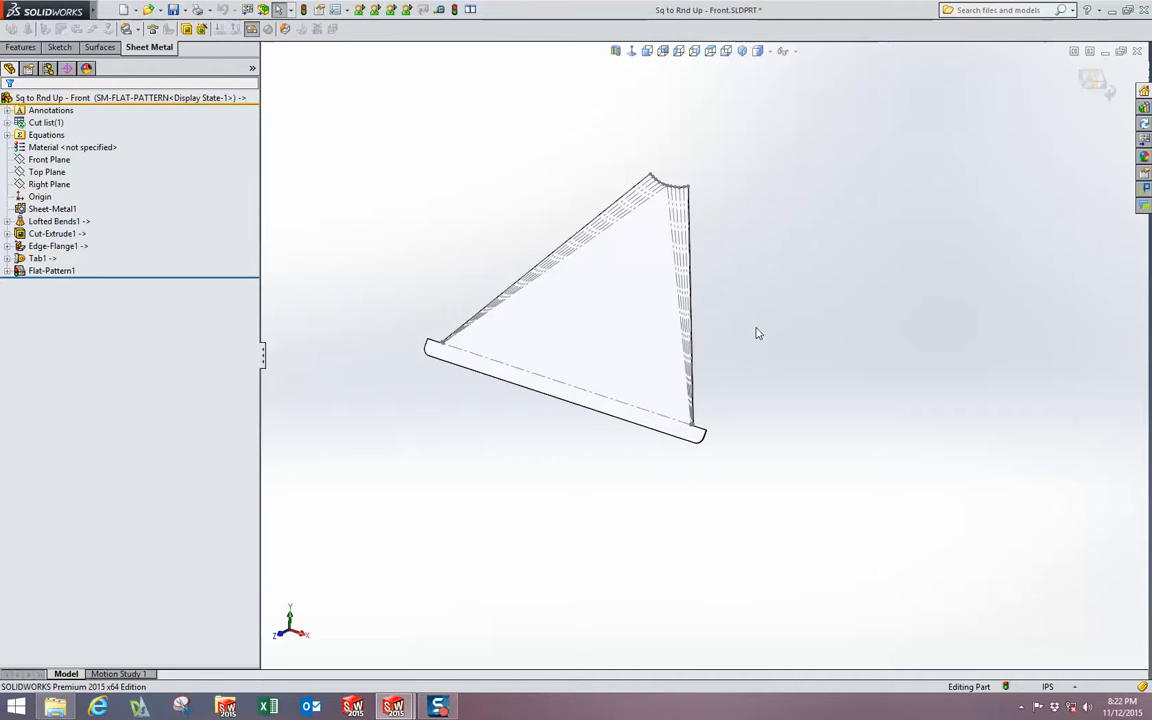
{"action": "middle_click_drag", "start_coordinate": [758, 329], "coordinate": [708, 323]}
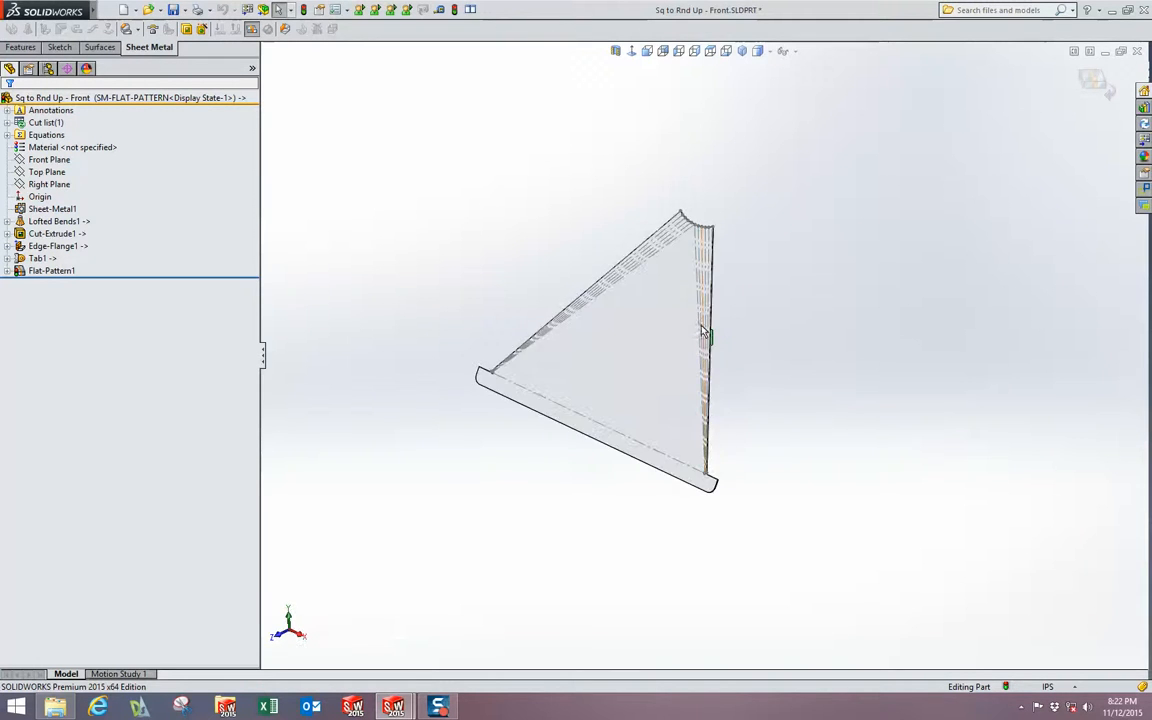
{"action": "scroll", "coordinate": [703, 326], "scroll_direction": "up", "scroll_amount": 3}
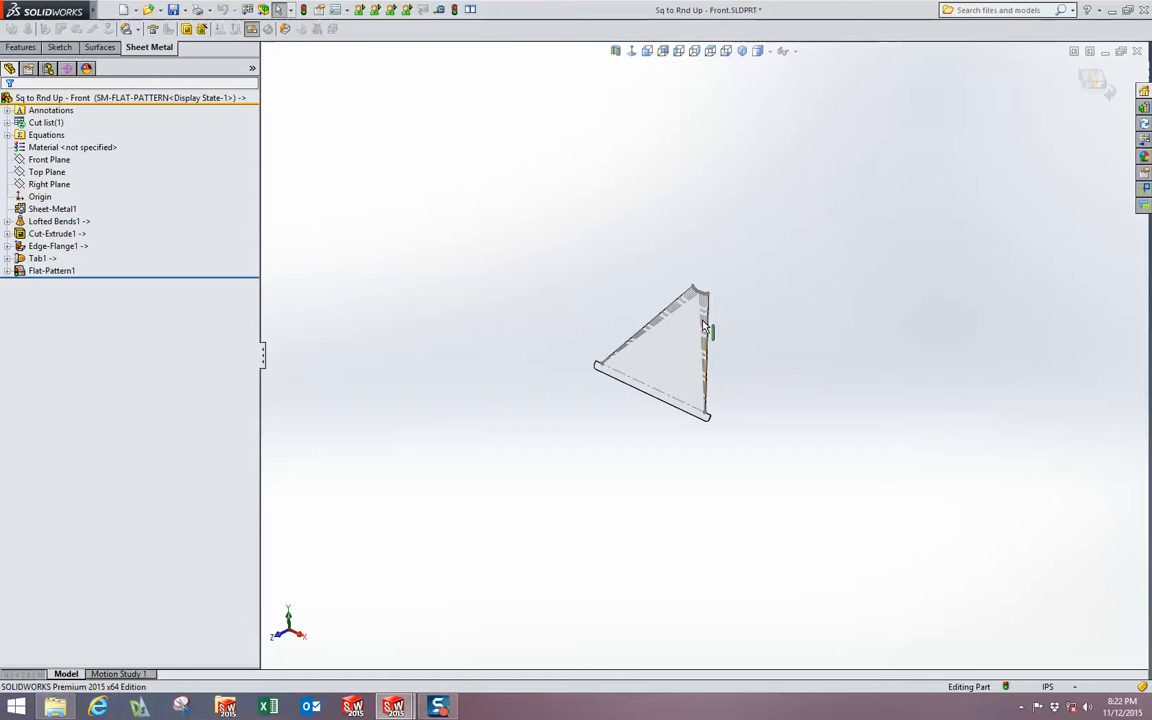